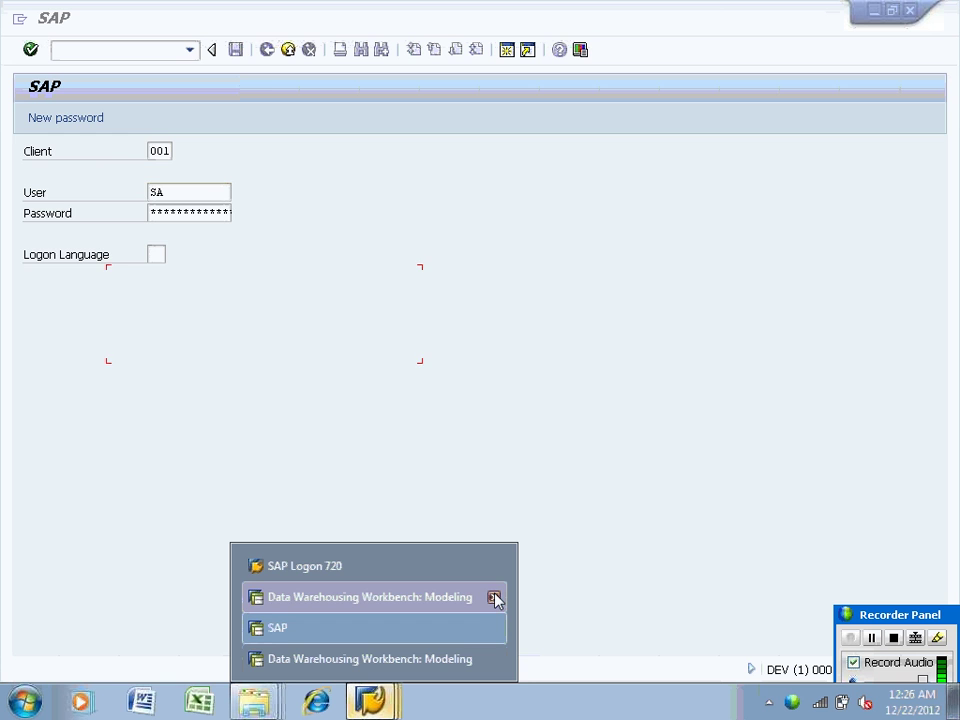
Log off the open Workbench session despite unsaved data, then log back in with the prefilled credentials
click(494, 597)
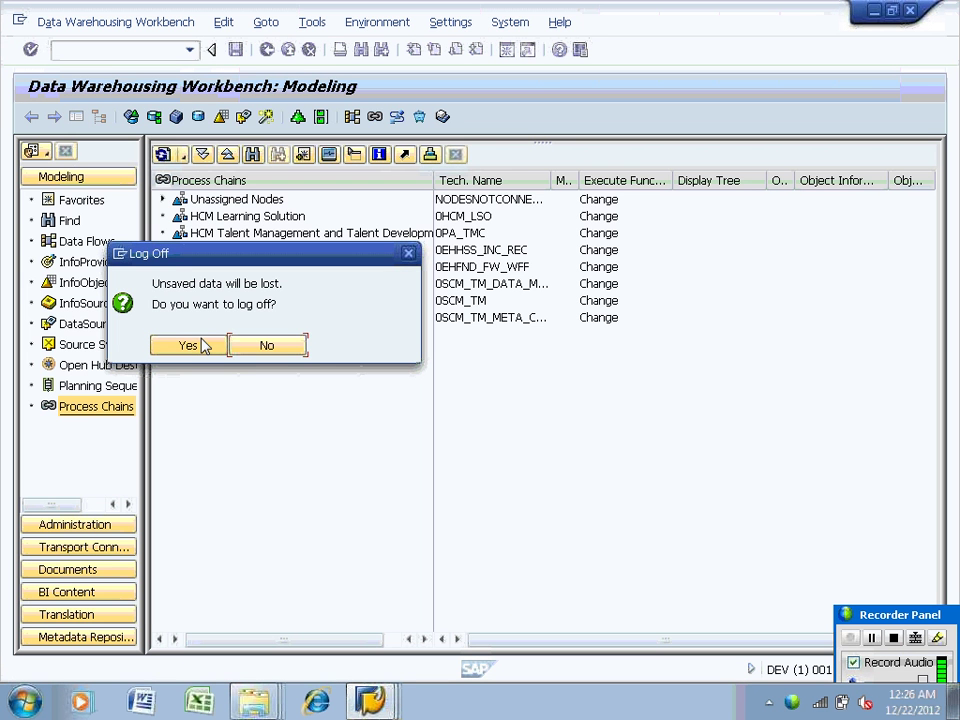
click(188, 345)
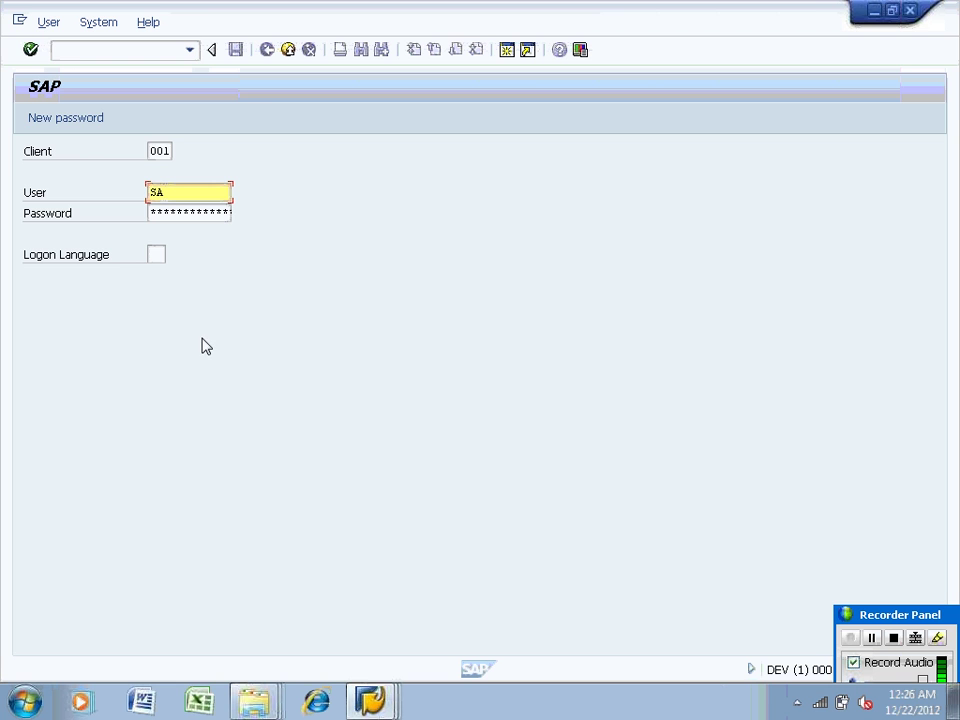
key(Return)
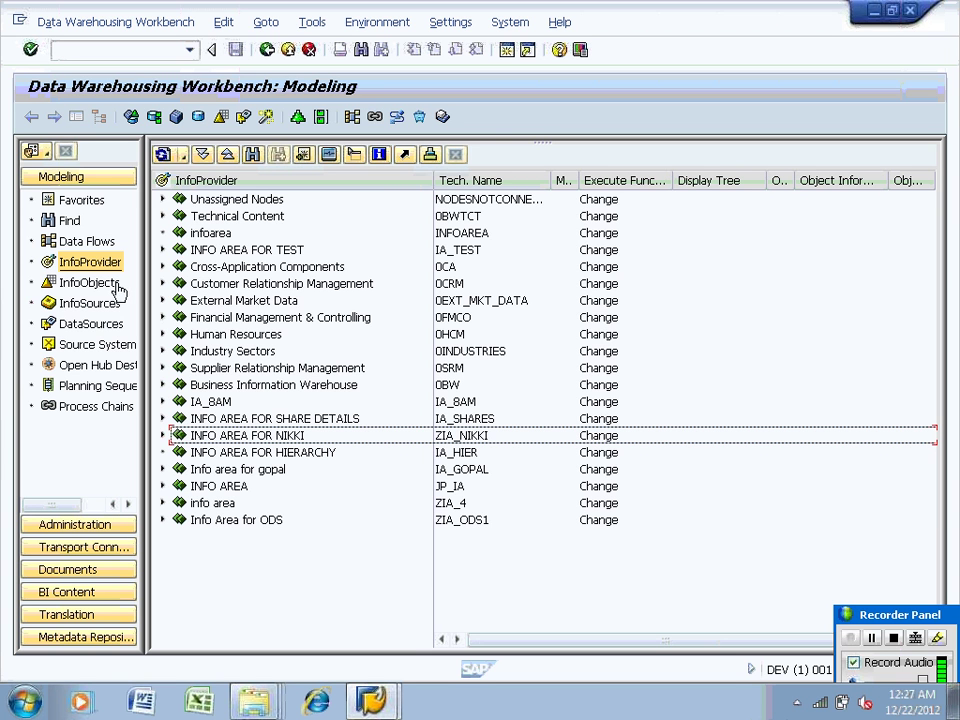
Browse the File source systems, select FF_BI7, and minimize the SAP window
click(107, 343)
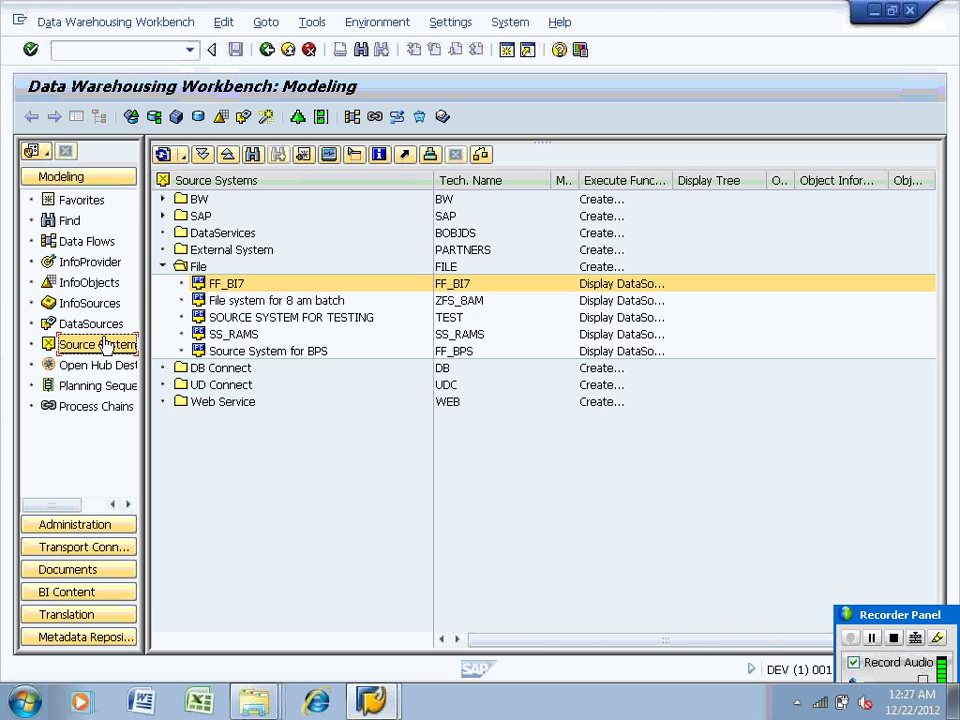
right_click(196, 267)
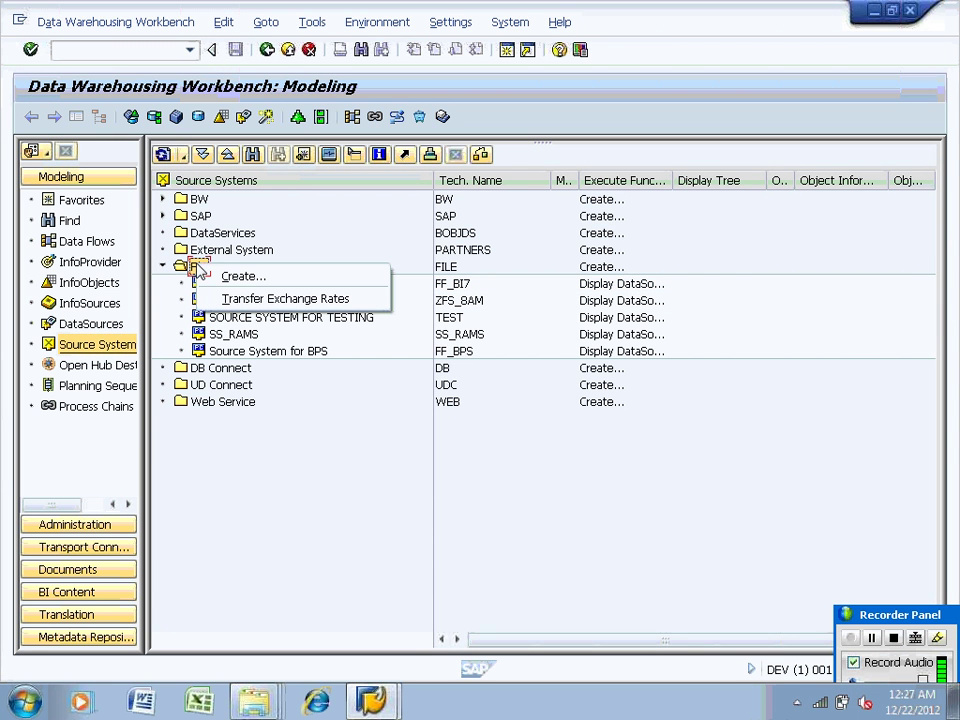
click(293, 446)
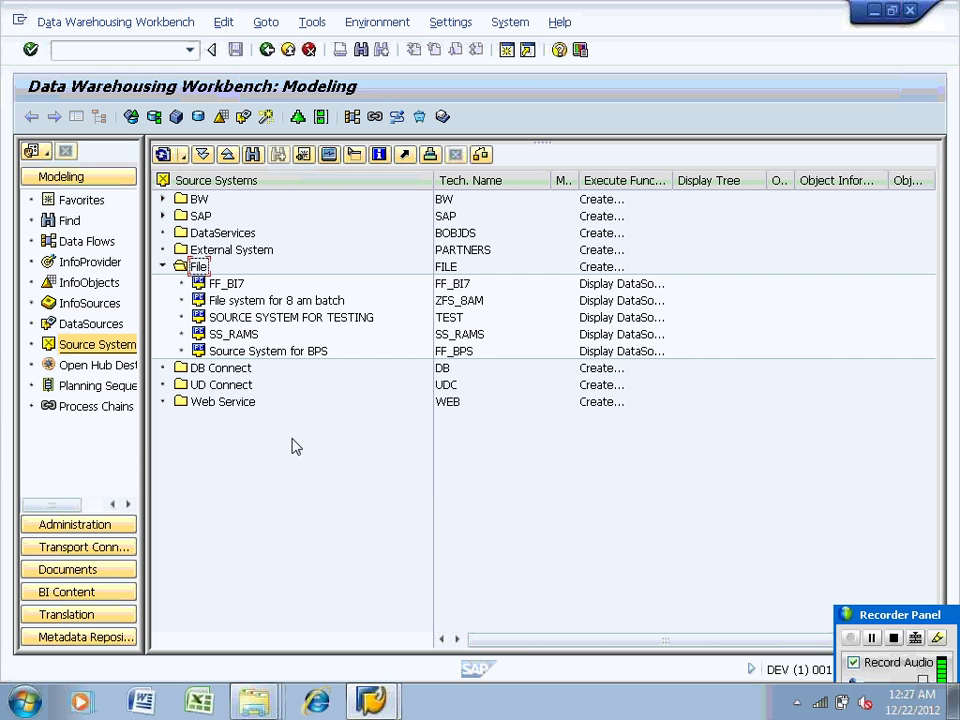
click(228, 287)
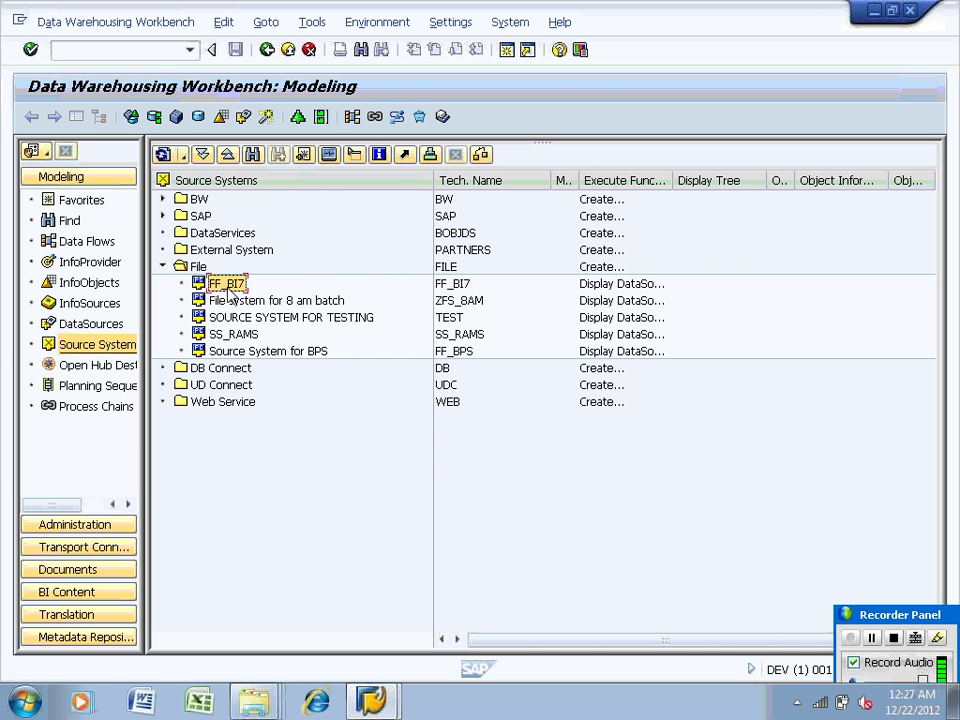
click(873, 12)
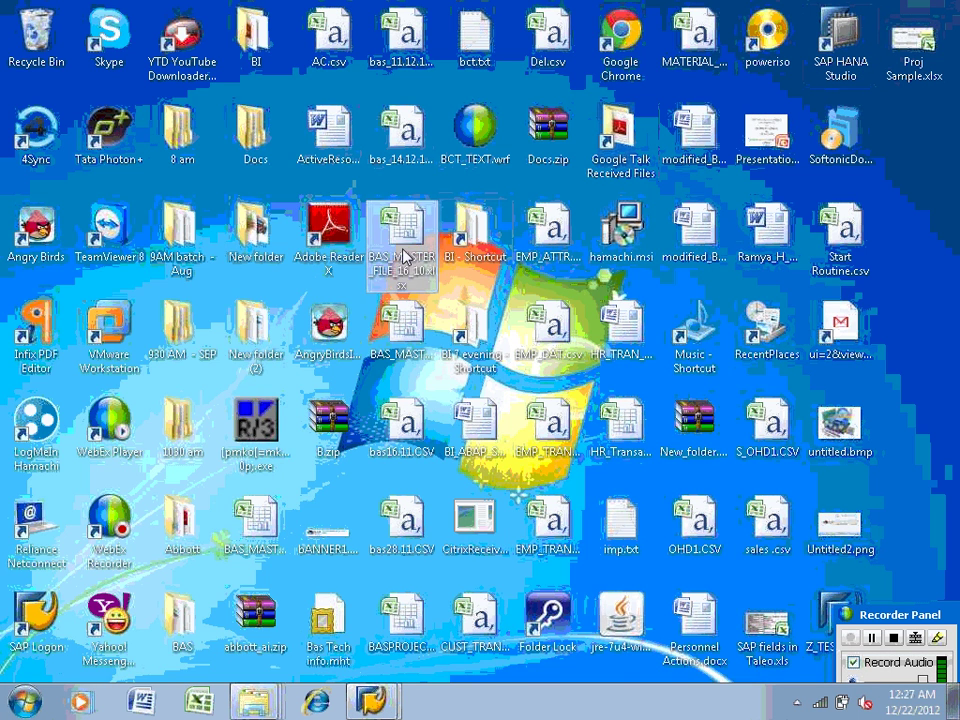
Open EMP_TD.csv from the 1030 am\flat folder in Excel and select the Date header cell E1
click(403, 325)
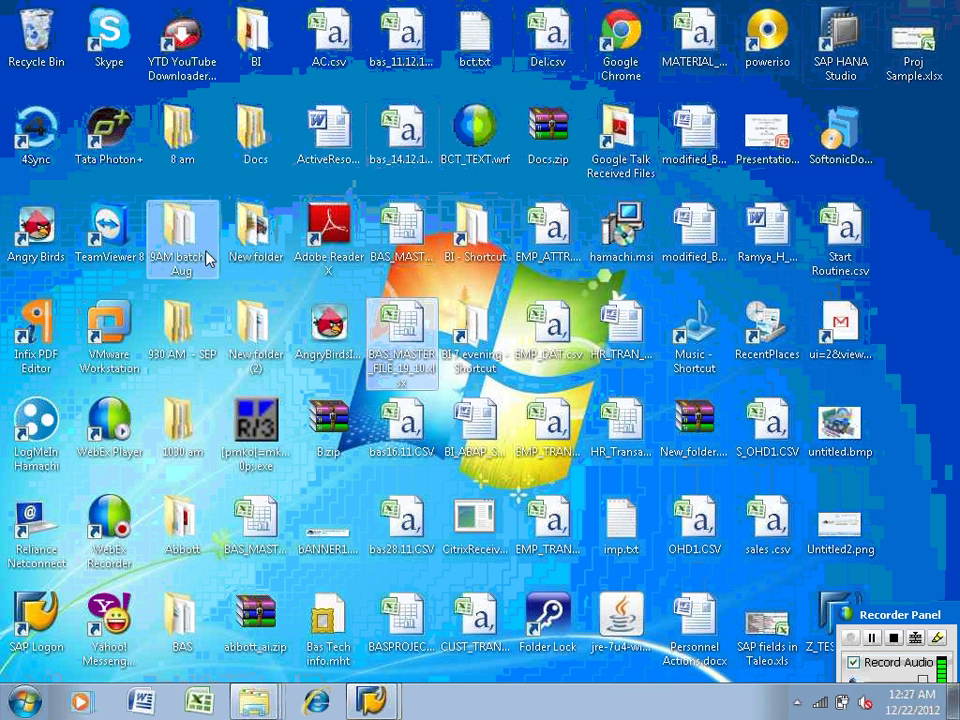
double_click(185, 420)
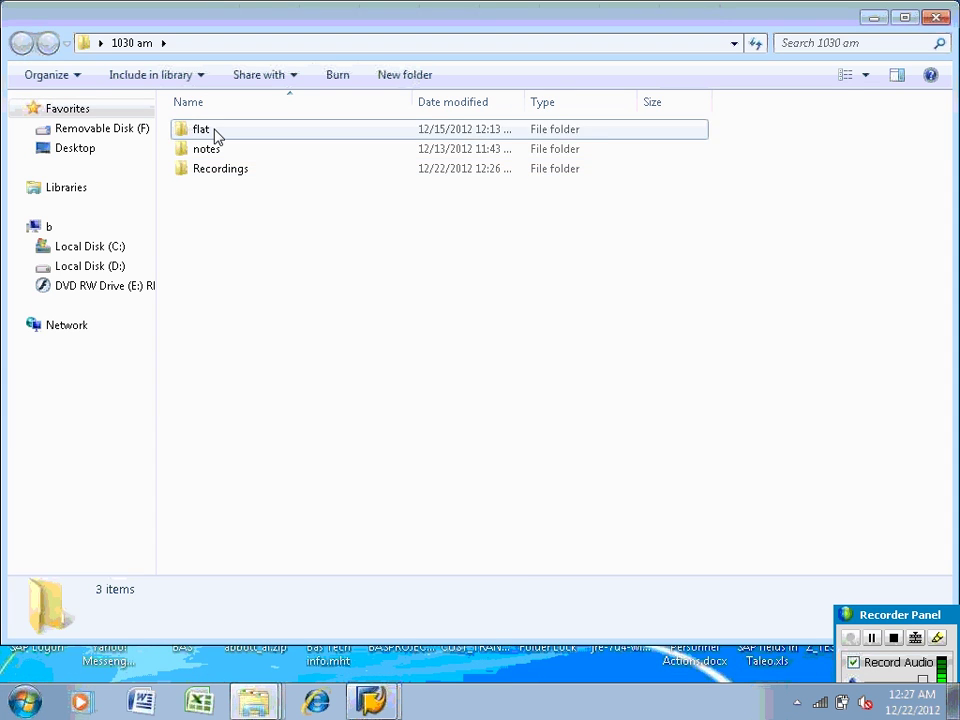
double_click(212, 130)
double_click(230, 170)
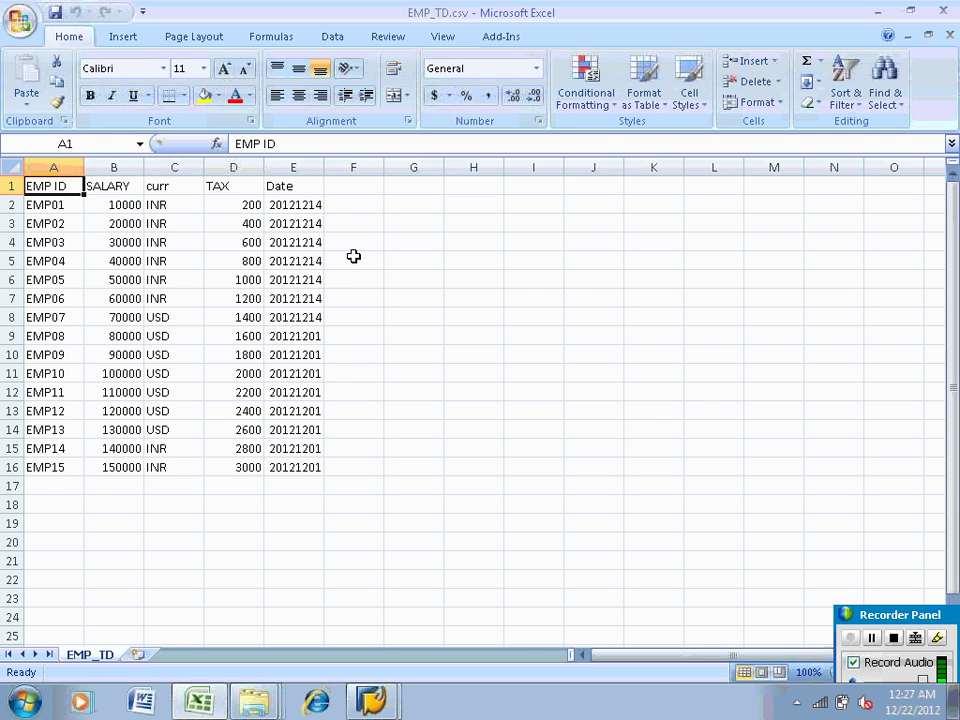
click(290, 186)
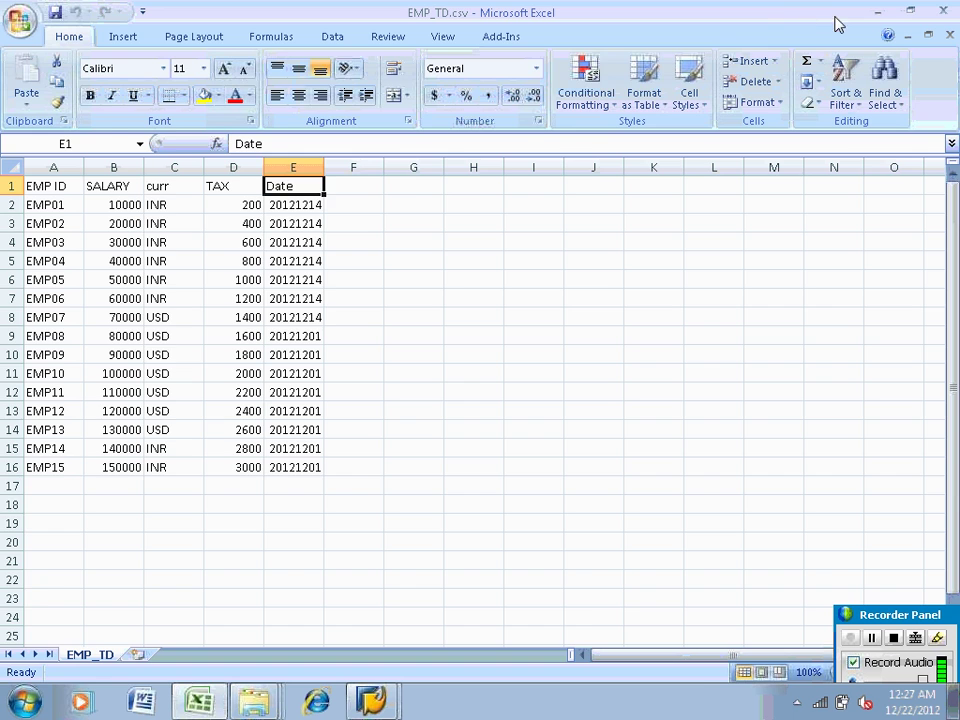
Briefly bring back the Workbench, then reopen EMP_TD.csv from 1030 am\flat in Excel
click(880, 12)
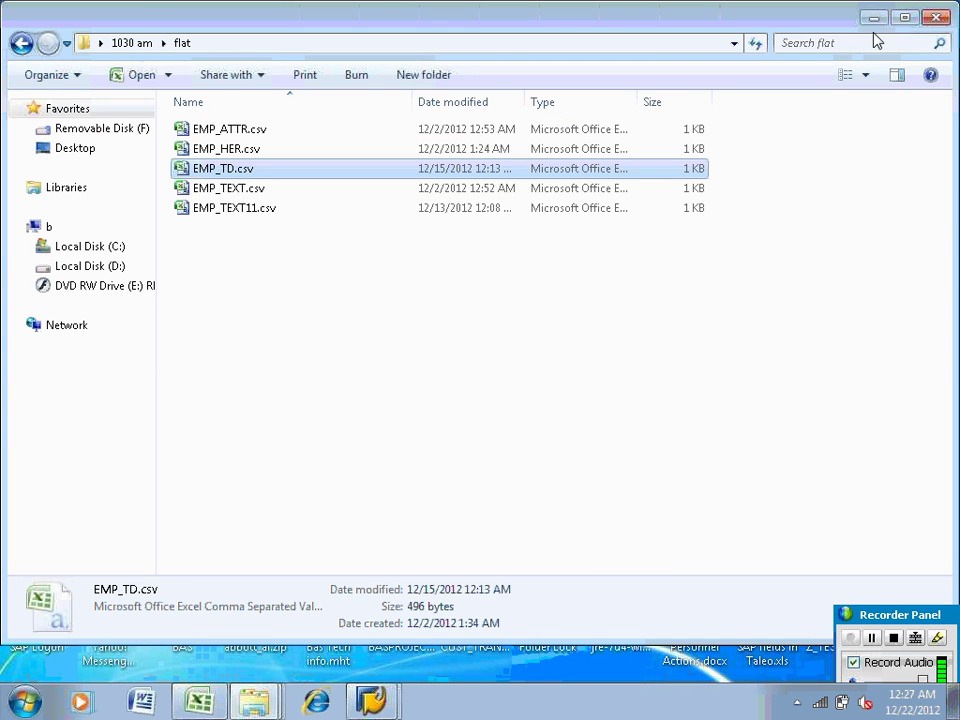
click(874, 19)
mouse_move(372, 700)
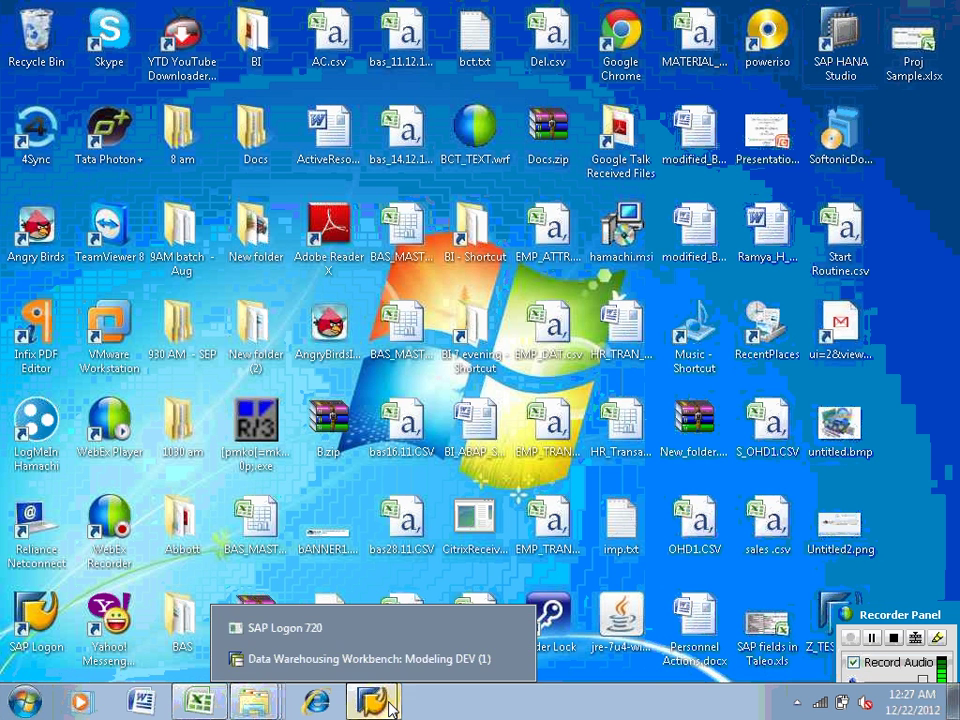
click(369, 662)
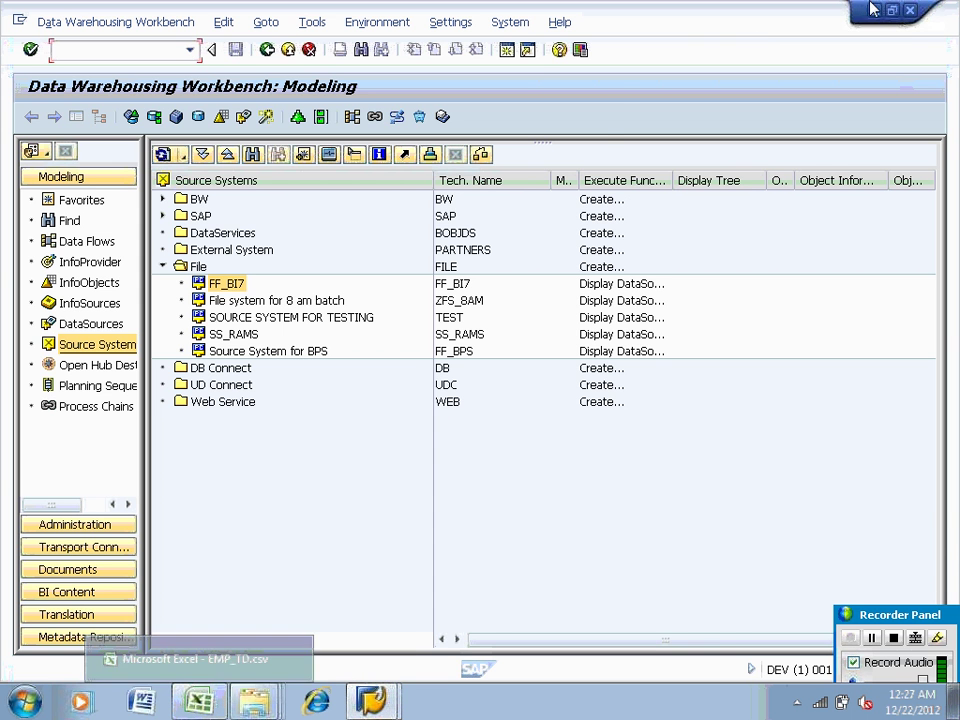
click(873, 10)
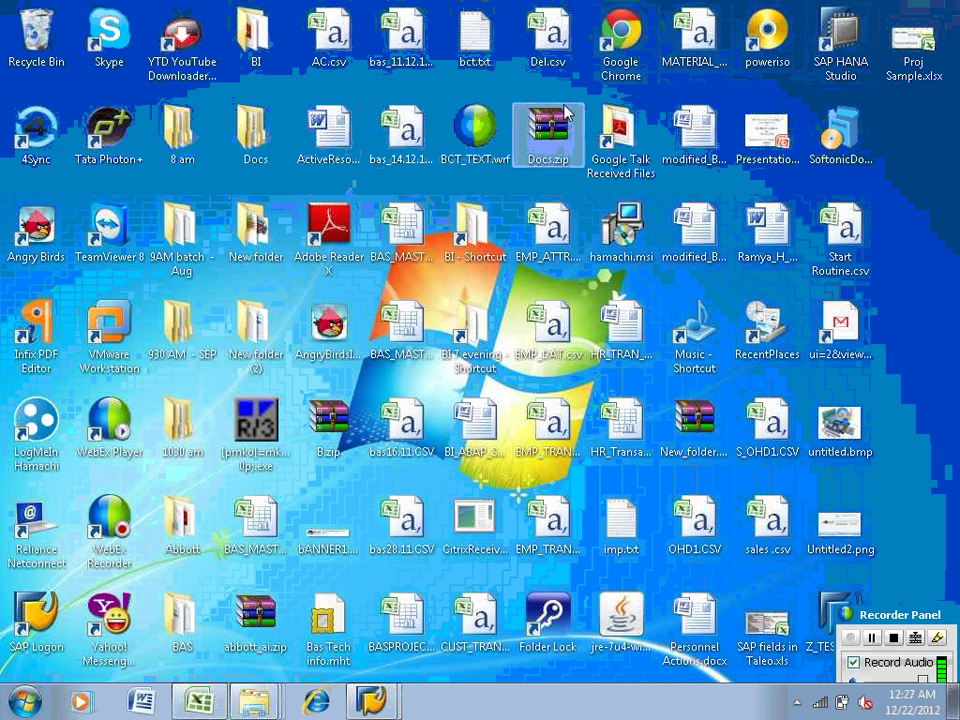
double_click(188, 432)
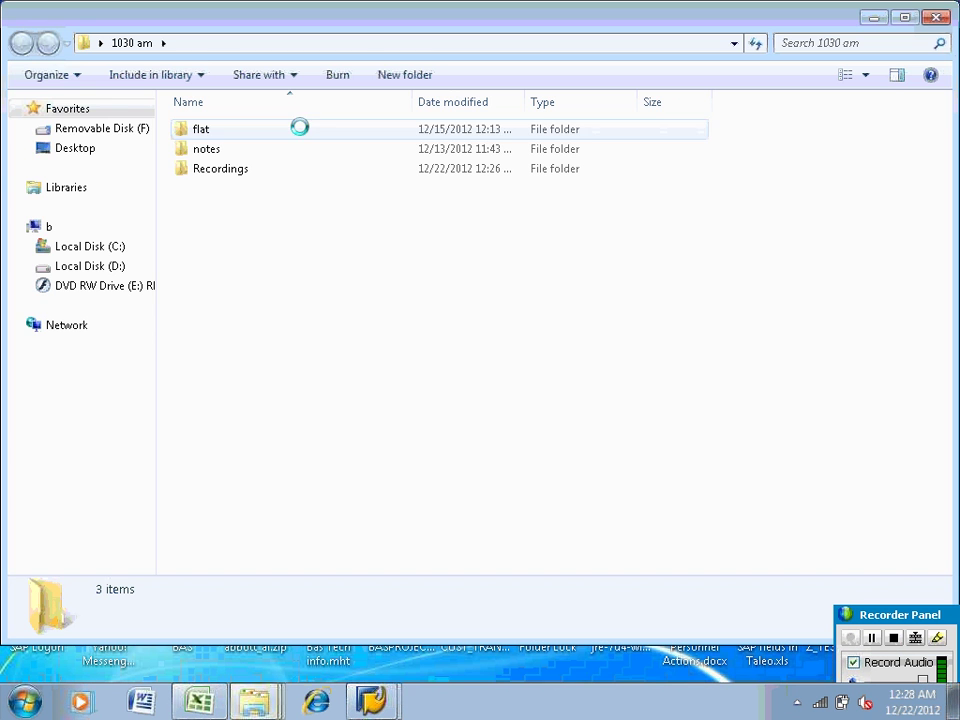
double_click(216, 135)
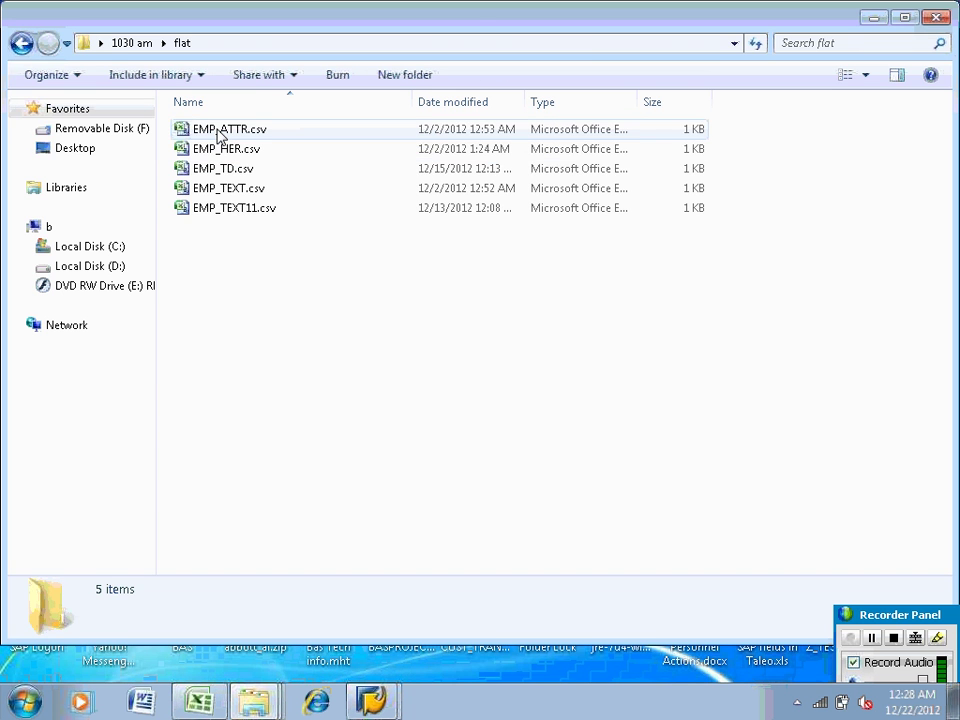
double_click(225, 169)
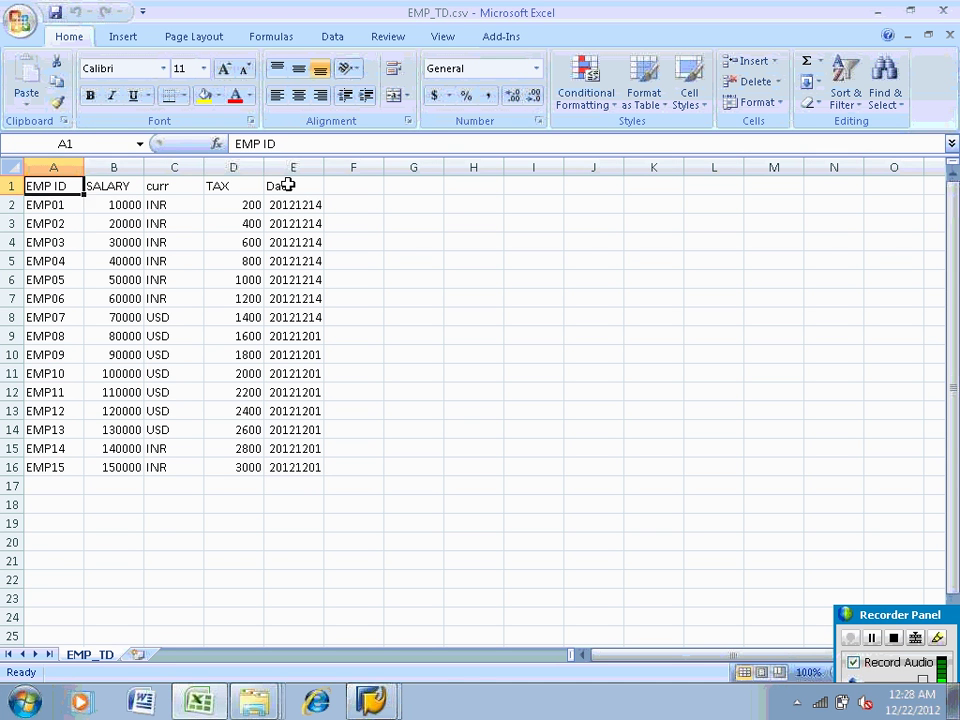
Rename the E1 header from Date to SAL Date
click(287, 186)
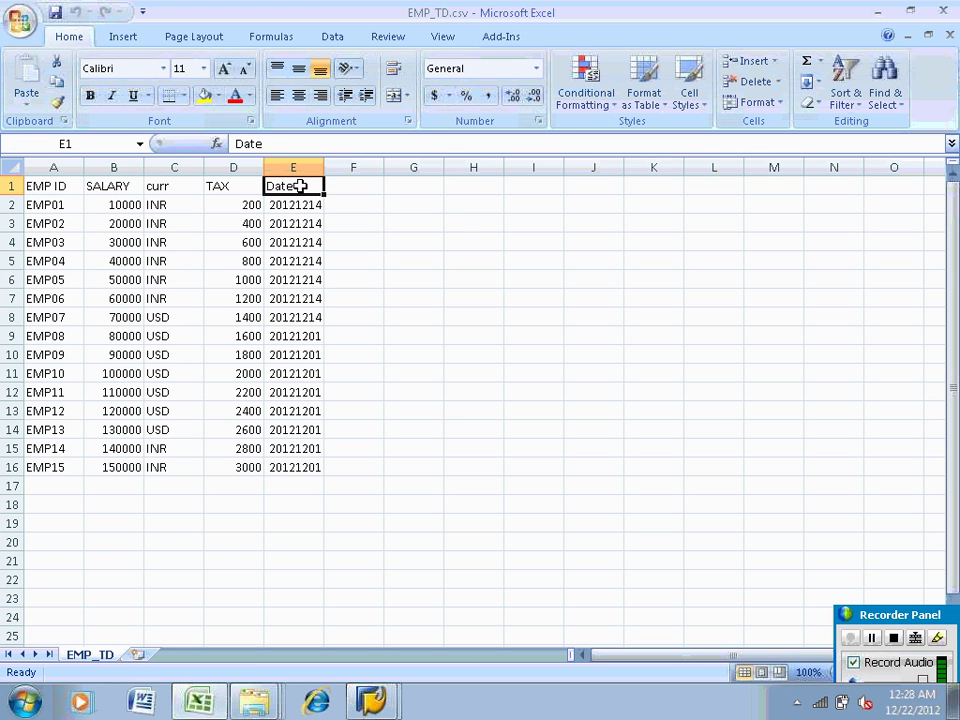
click(236, 144)
text(SA)
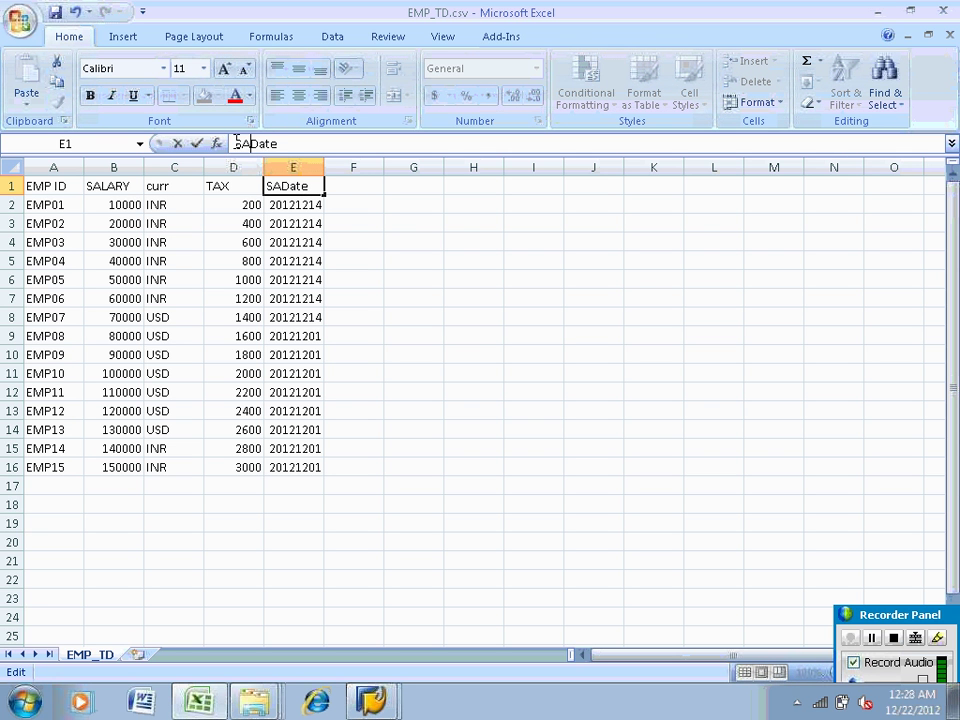
text(L)
click(470, 322)
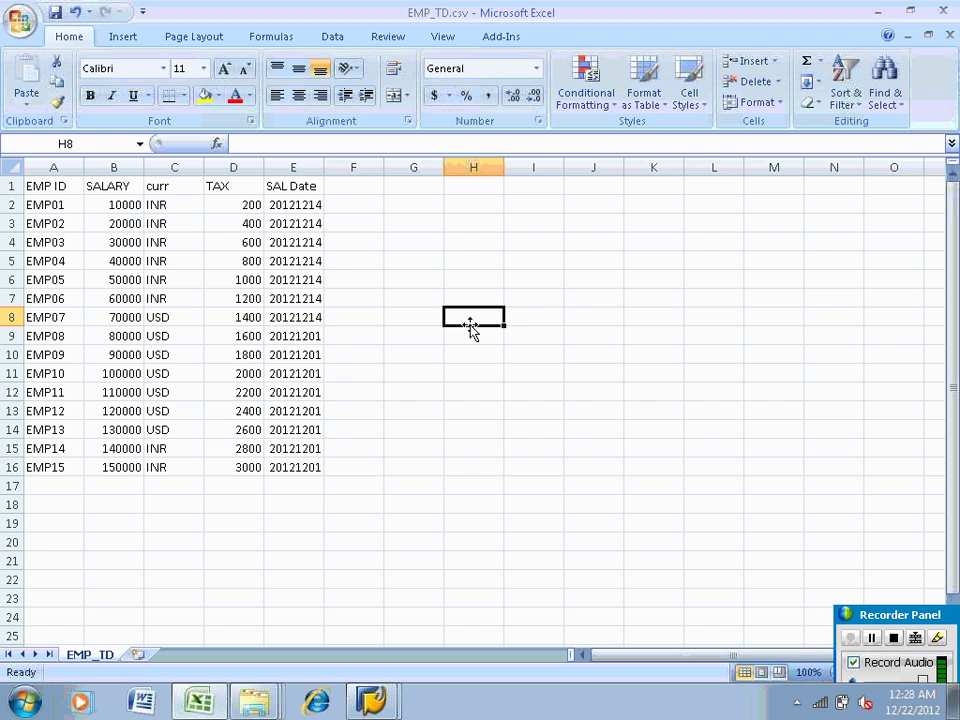
Save EMP_TD.csv keeping CSV format and switch back to the Data Warehousing Workbench
key(ctrl+s)
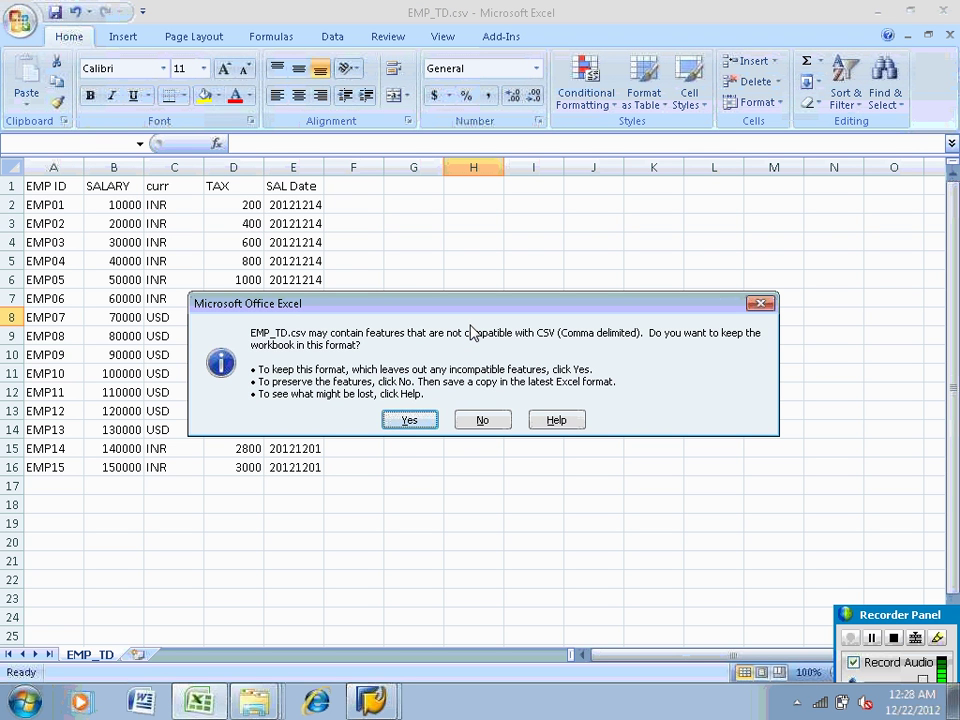
click(406, 421)
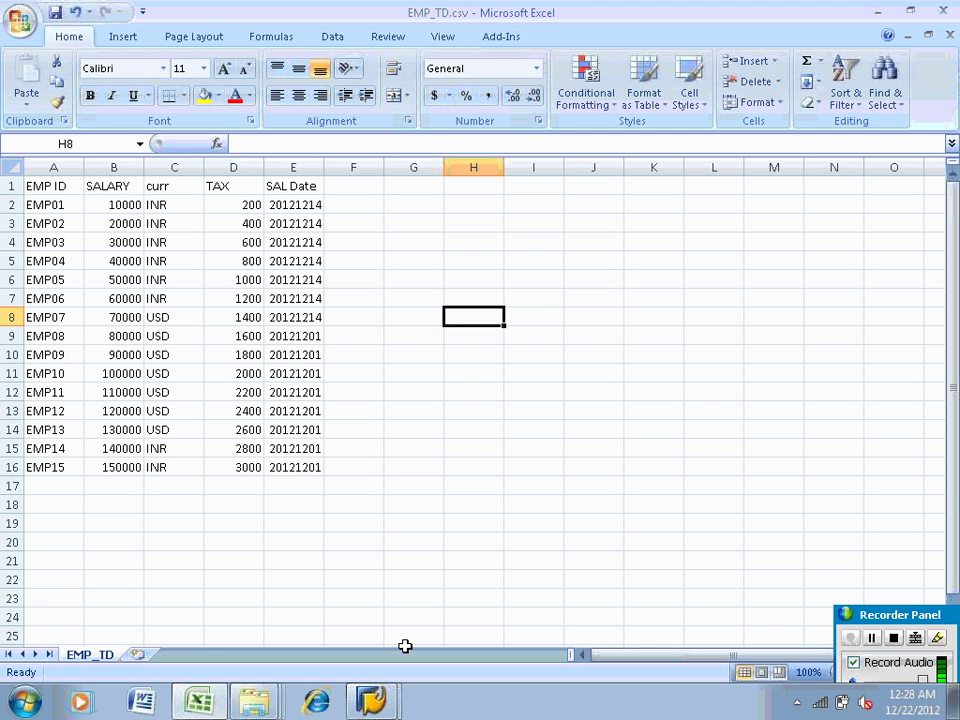
click(380, 697)
click(370, 658)
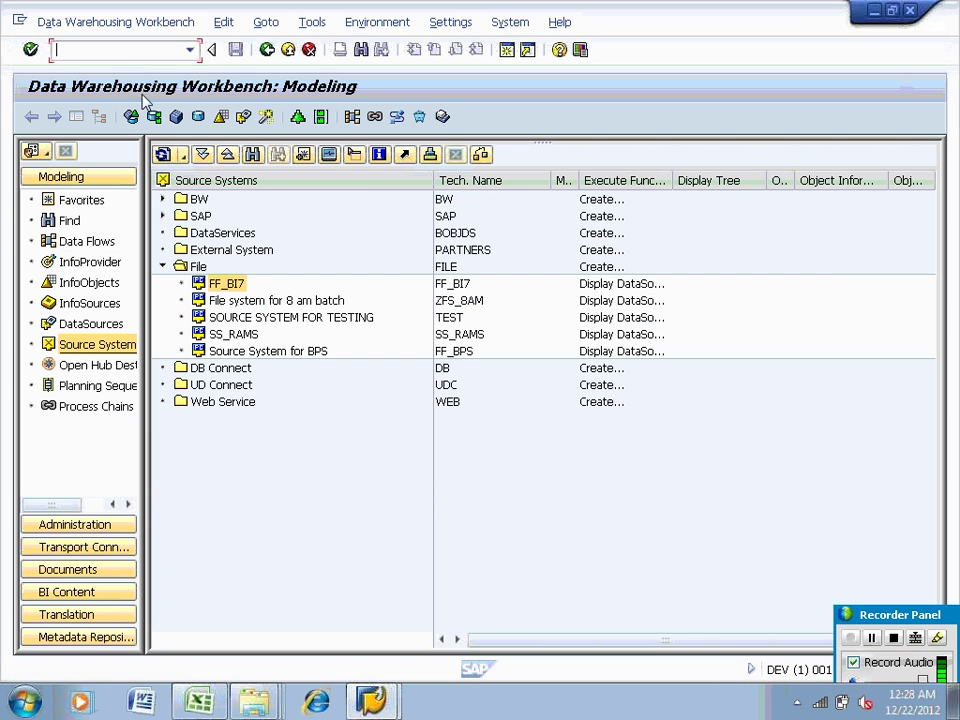
Via /nrsd1, start creating characteristic ZEMPL01 with description employee
text(/nrsd1)
key(Return)
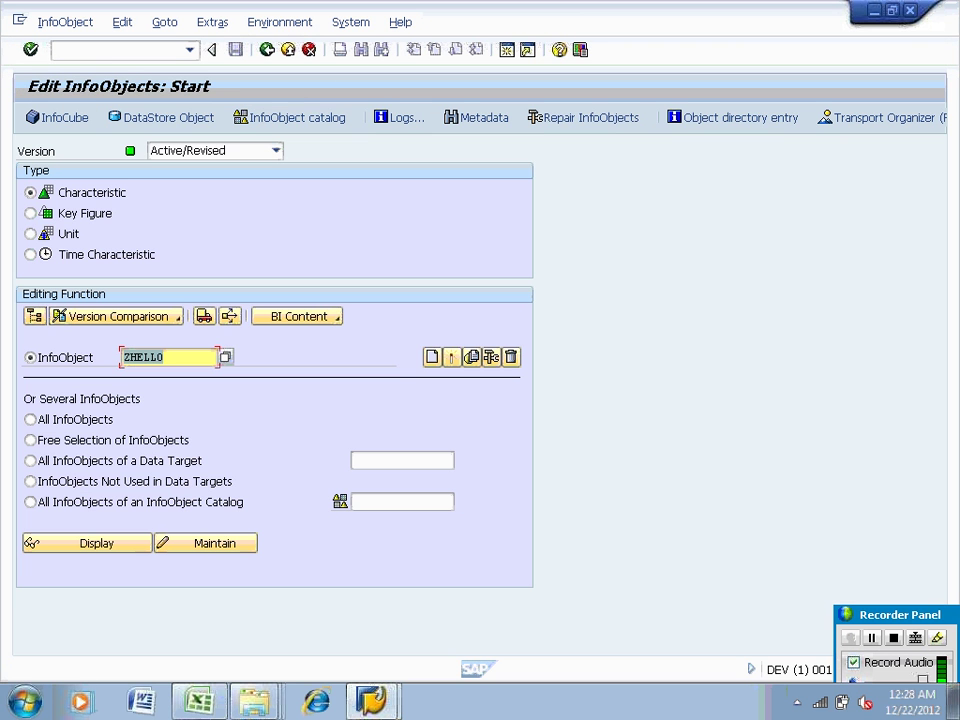
text(zem)
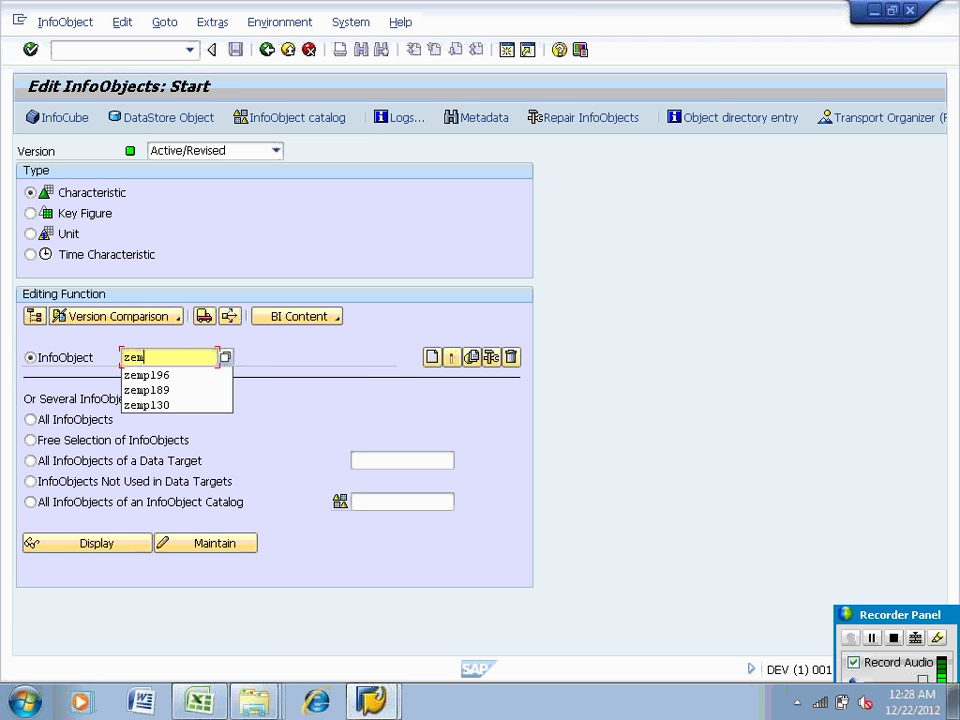
text(p101)
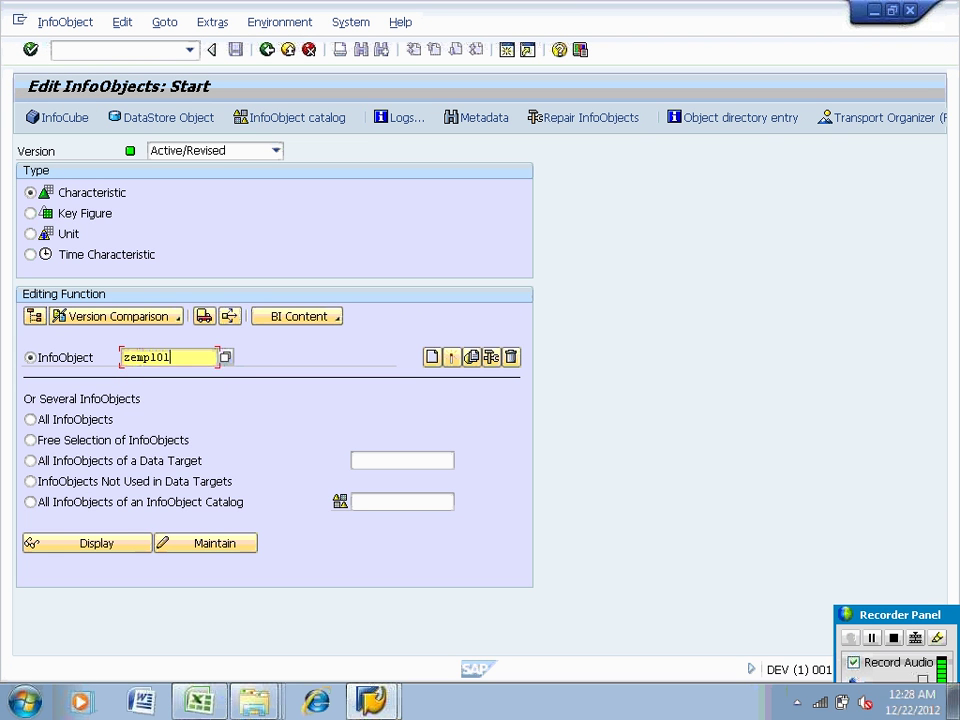
key(Return)
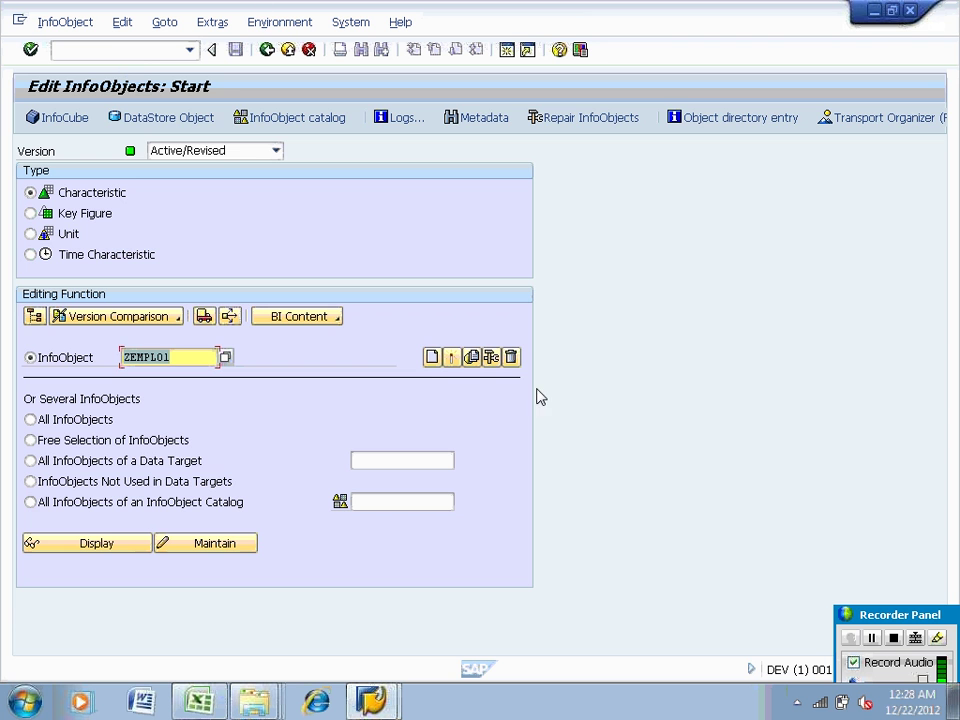
click(431, 359)
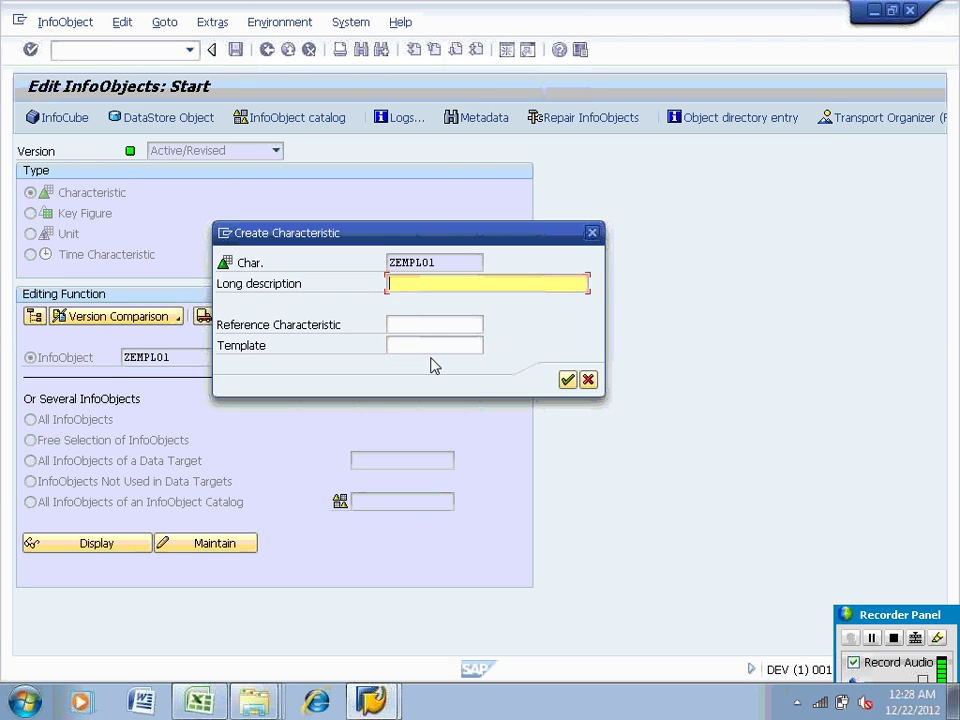
text(employee)
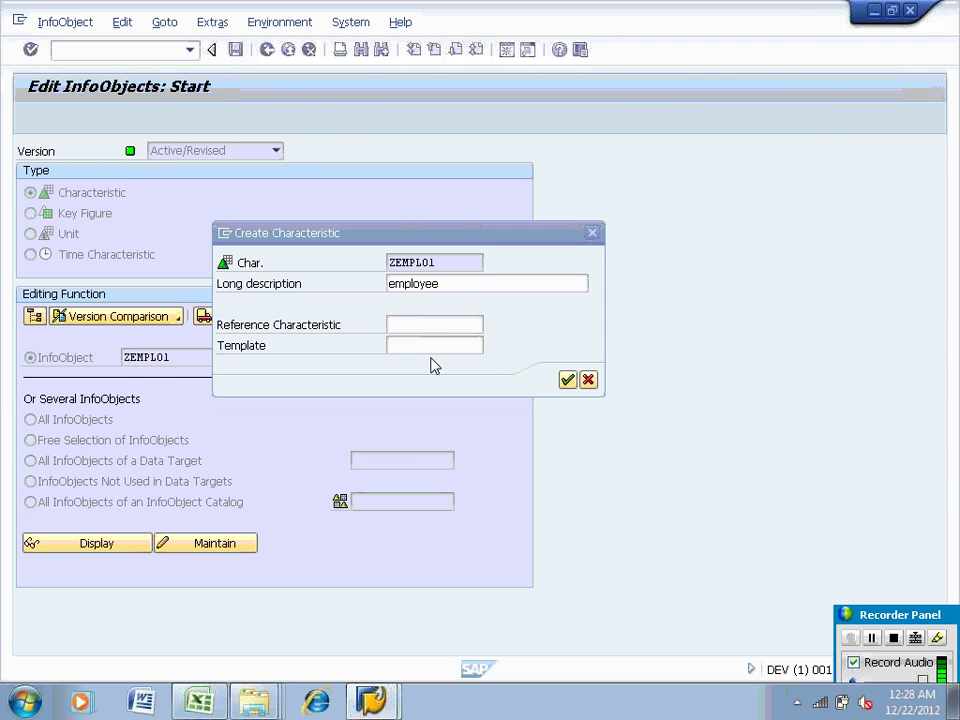
key(Return)
Set ZEMPL01 to data type CHAR length 10, activate it, and go back
click(269, 358)
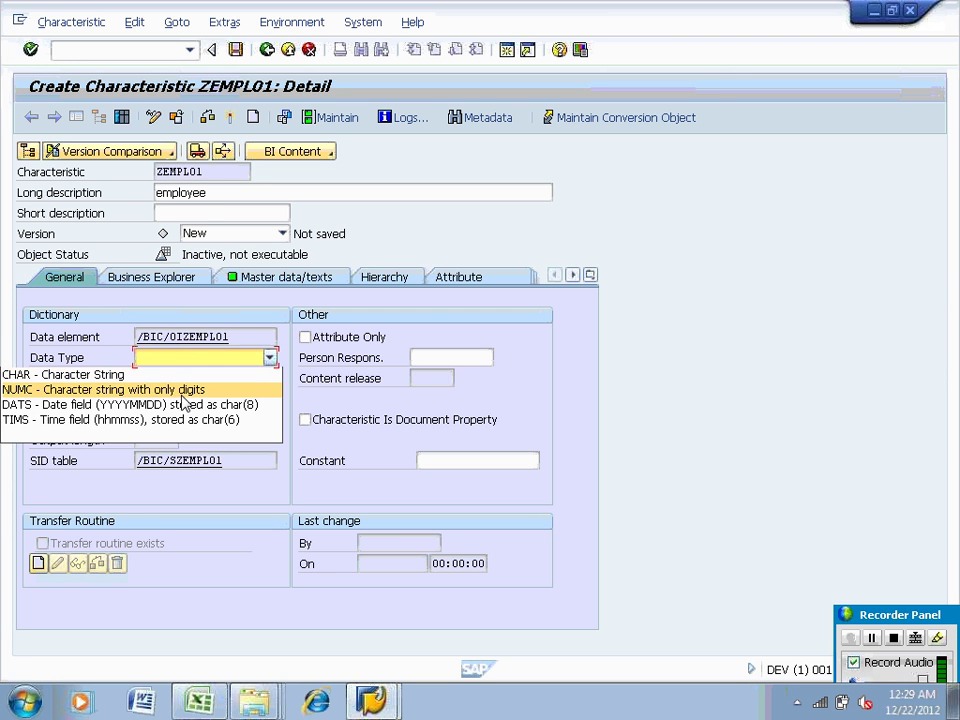
click(120, 374)
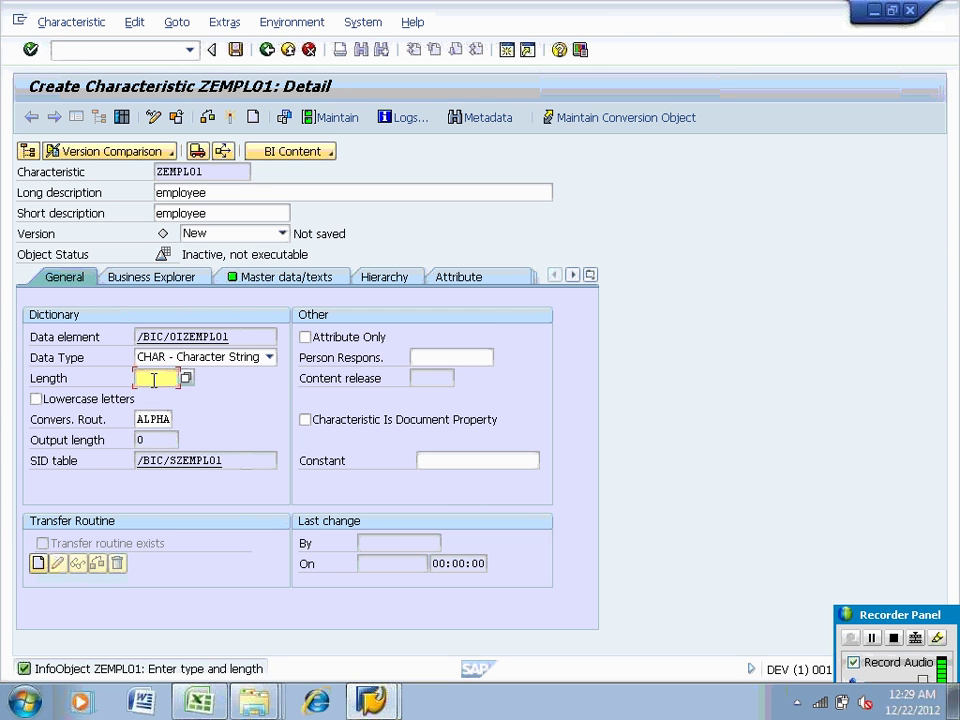
text(10)
click(230, 117)
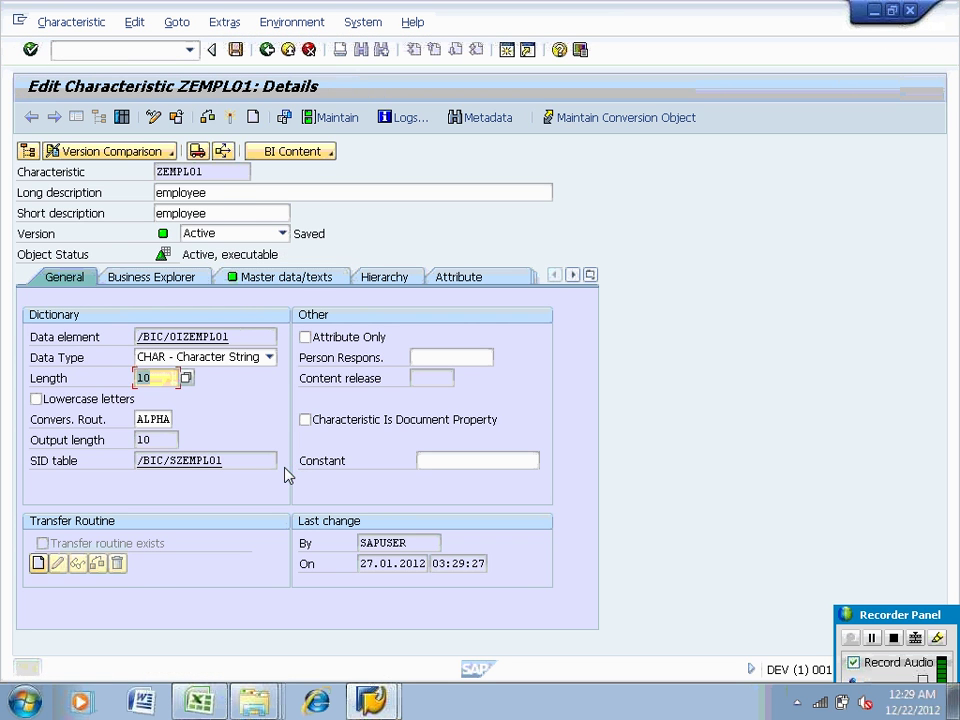
click(267, 49)
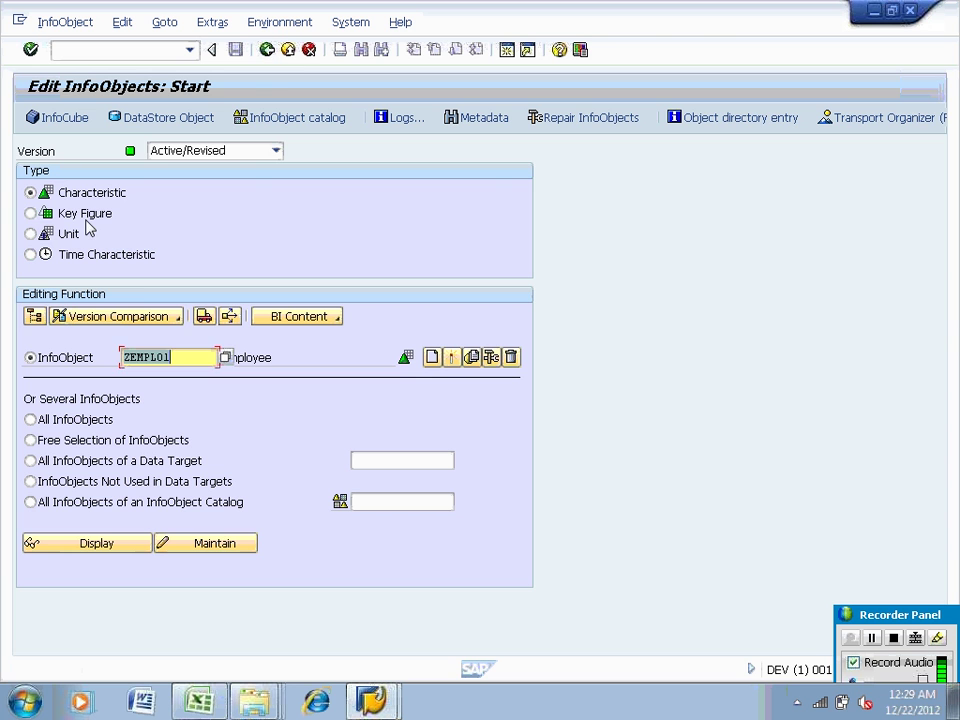
Start creating key figure ZSAL01 with description salary
click(60, 216)
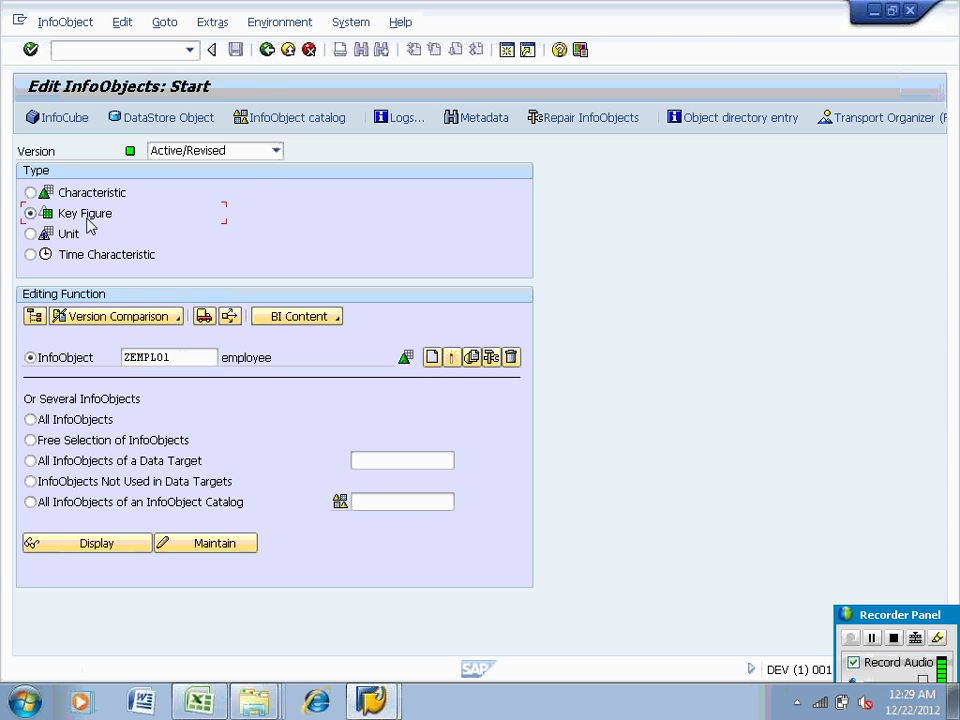
double_click(185, 357)
text(Z)
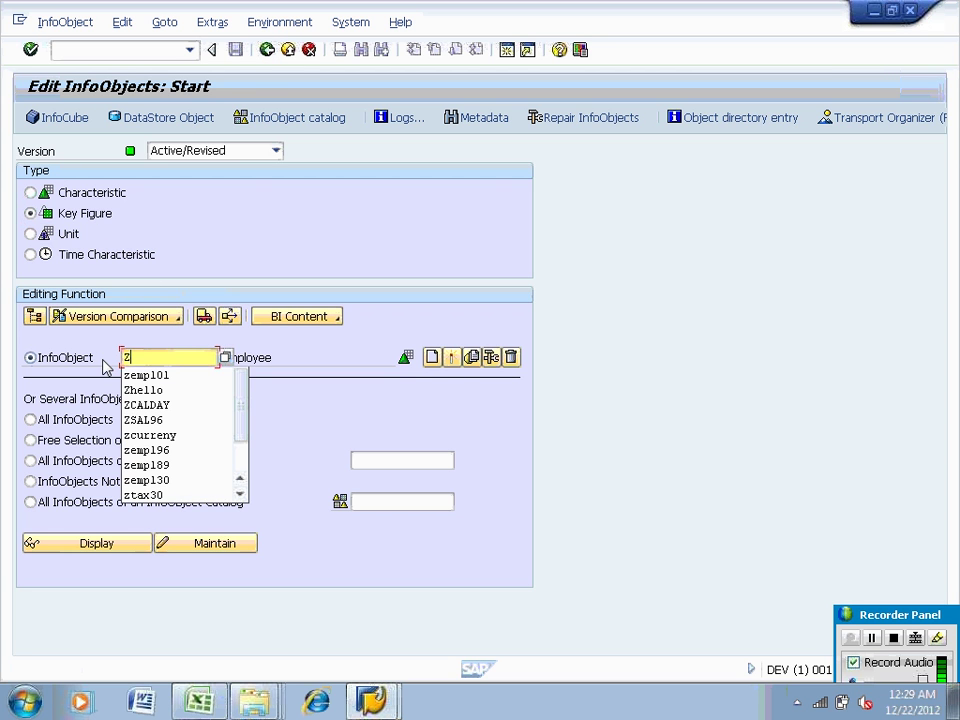
text(SA)
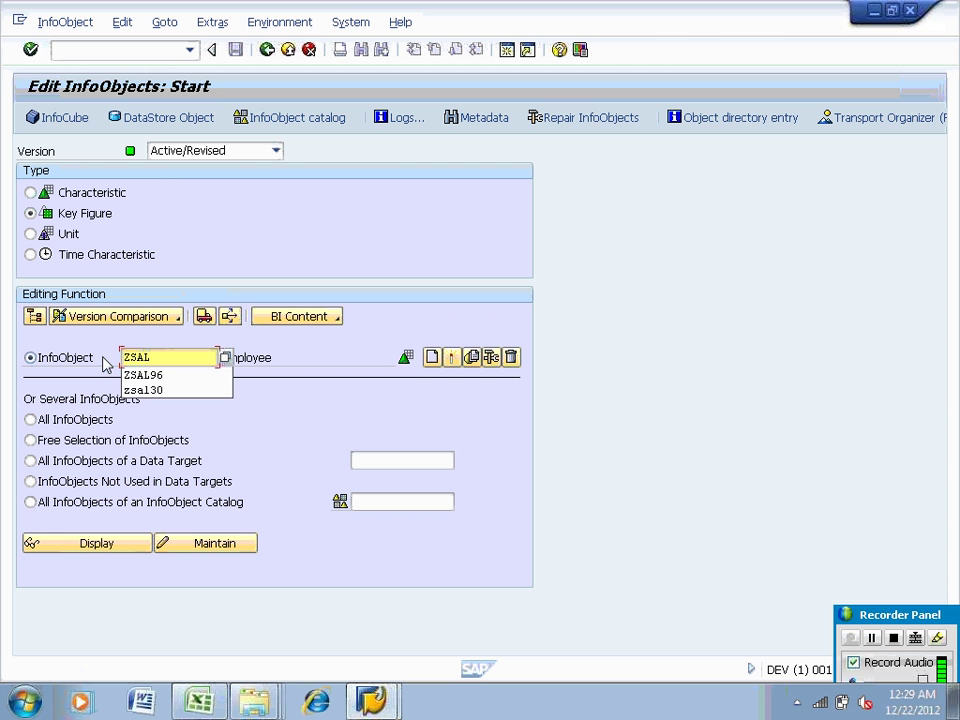
text(L01)
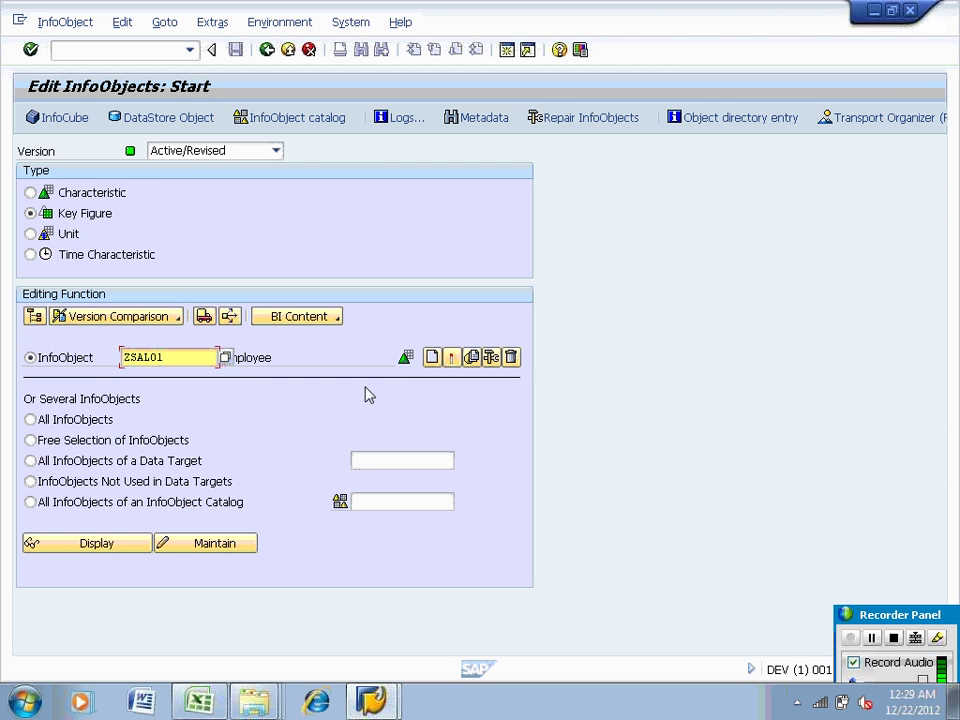
click(434, 358)
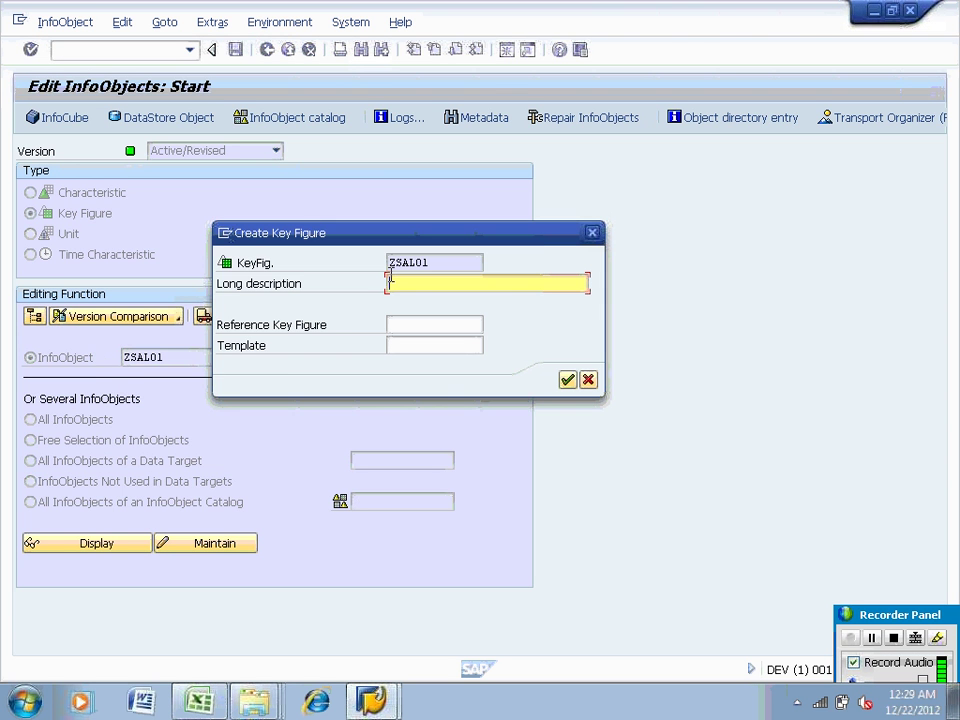
text(salary)
key(Return)
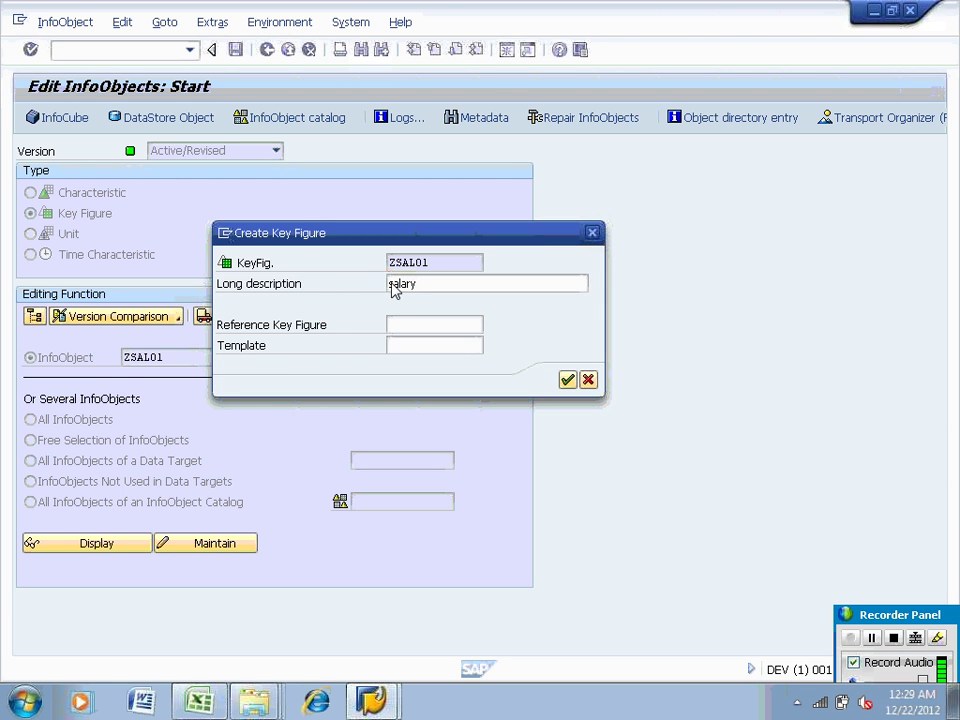
Give ZSAL01 the unit/currency 0CURRENCY and activate it
click(195, 460)
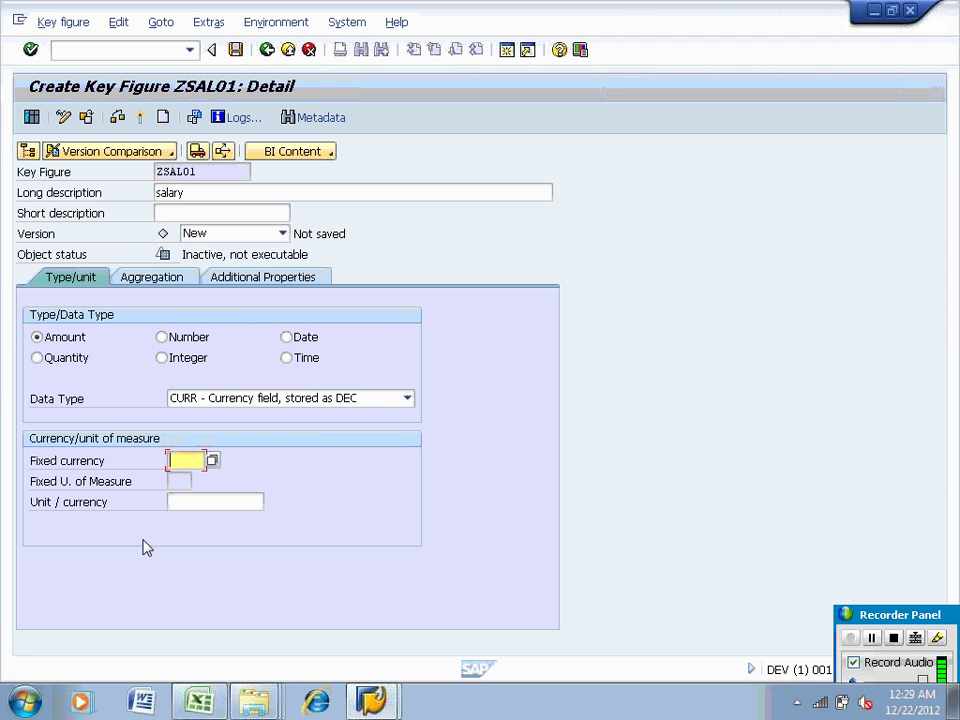
click(183, 500)
text(0currecy)
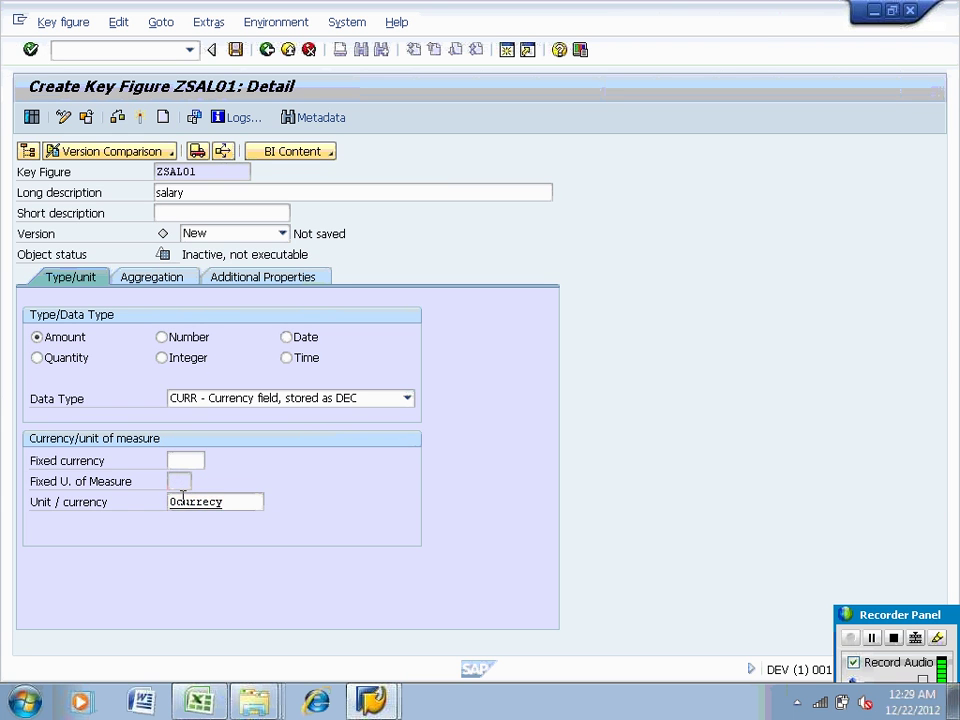
key(Return)
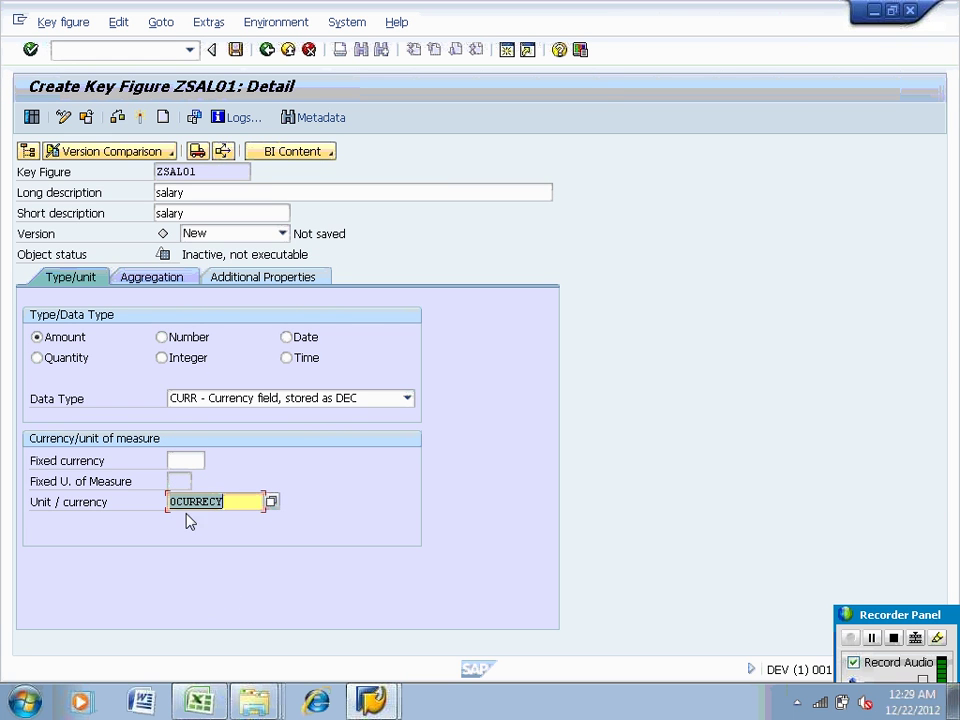
click(214, 501)
text(n)
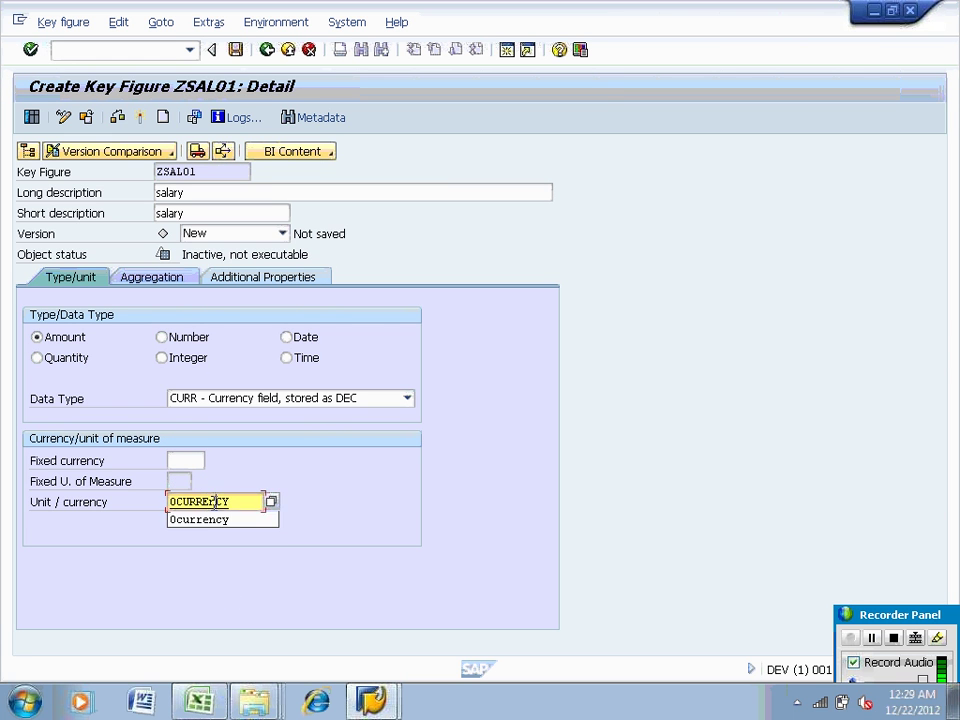
key(Return)
click(141, 118)
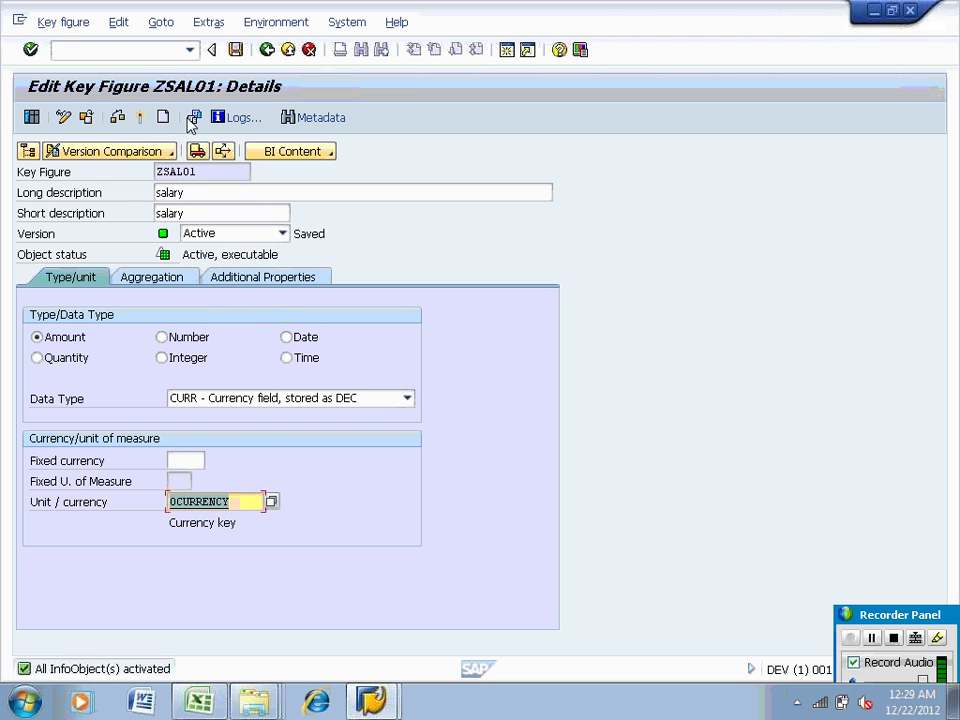
click(162, 117)
Create key figure ZTAX01 'tax' with unit 0CURRENCY, activate it, and return to characteristics
text(zt)
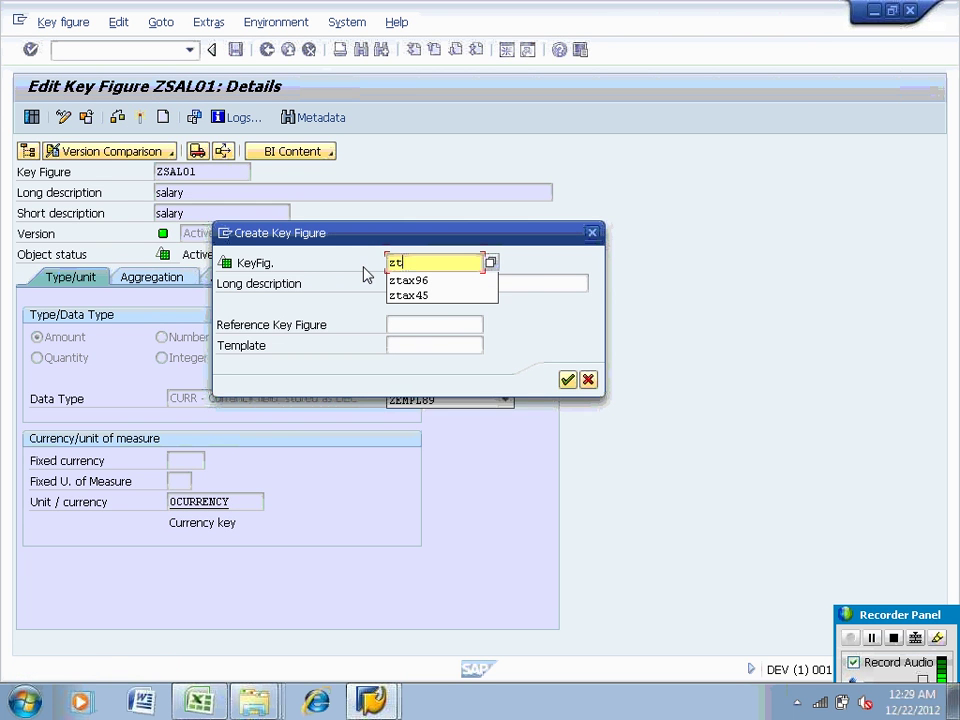
text(ax01)
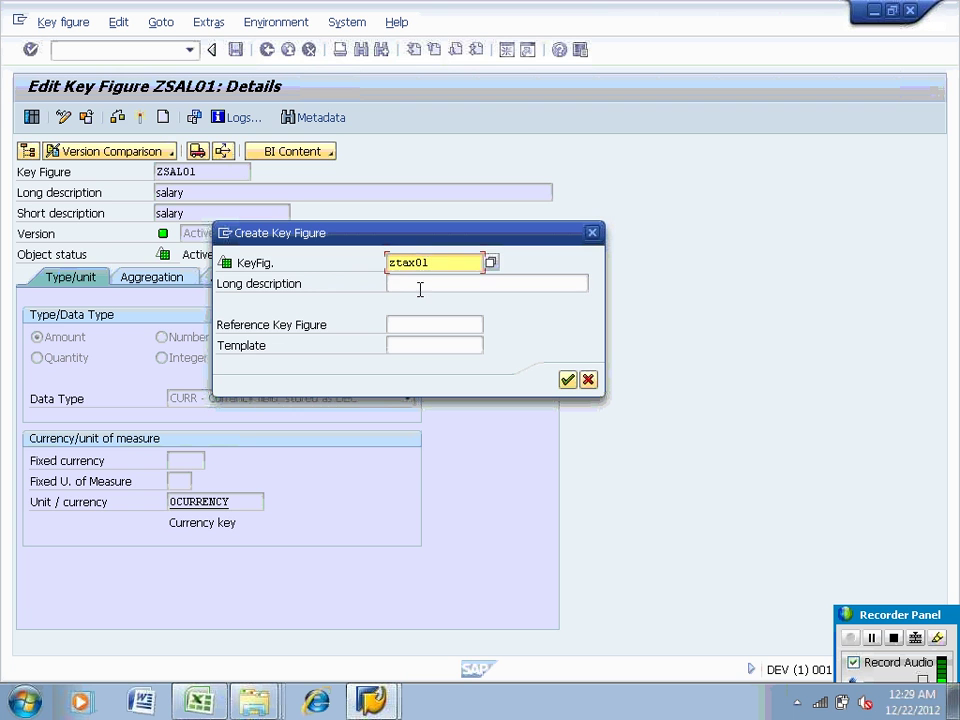
click(420, 288)
text(tax)
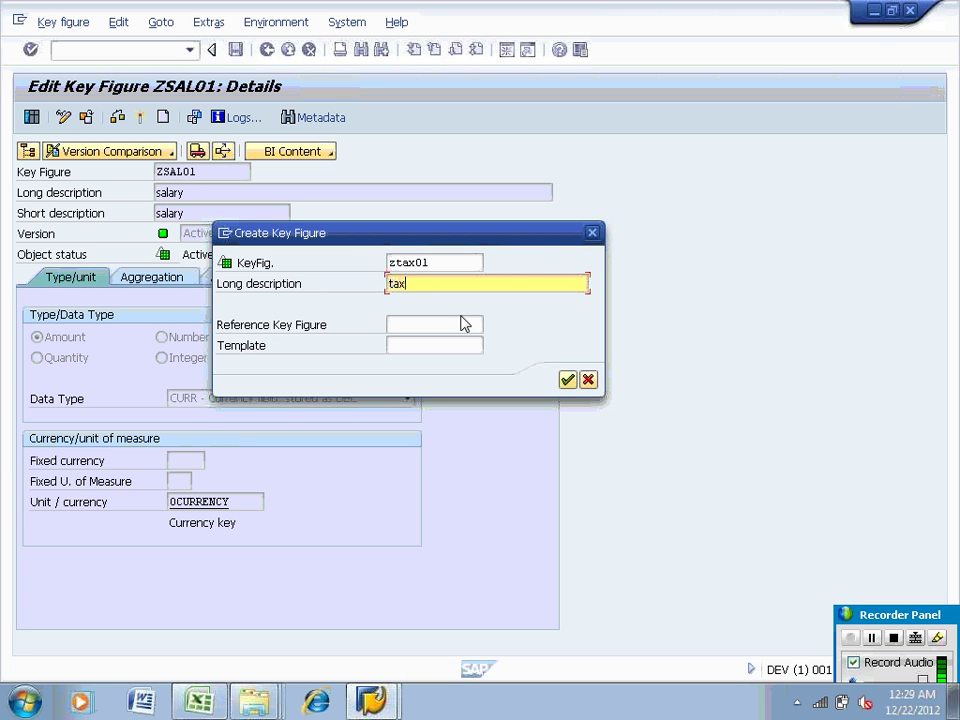
click(566, 380)
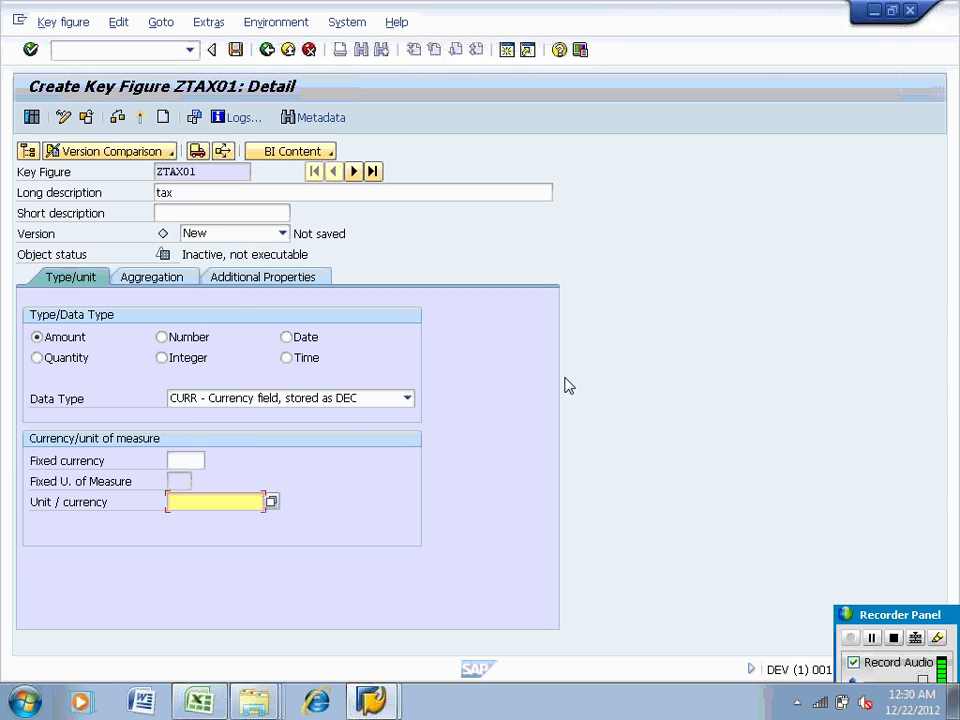
text(0curre)
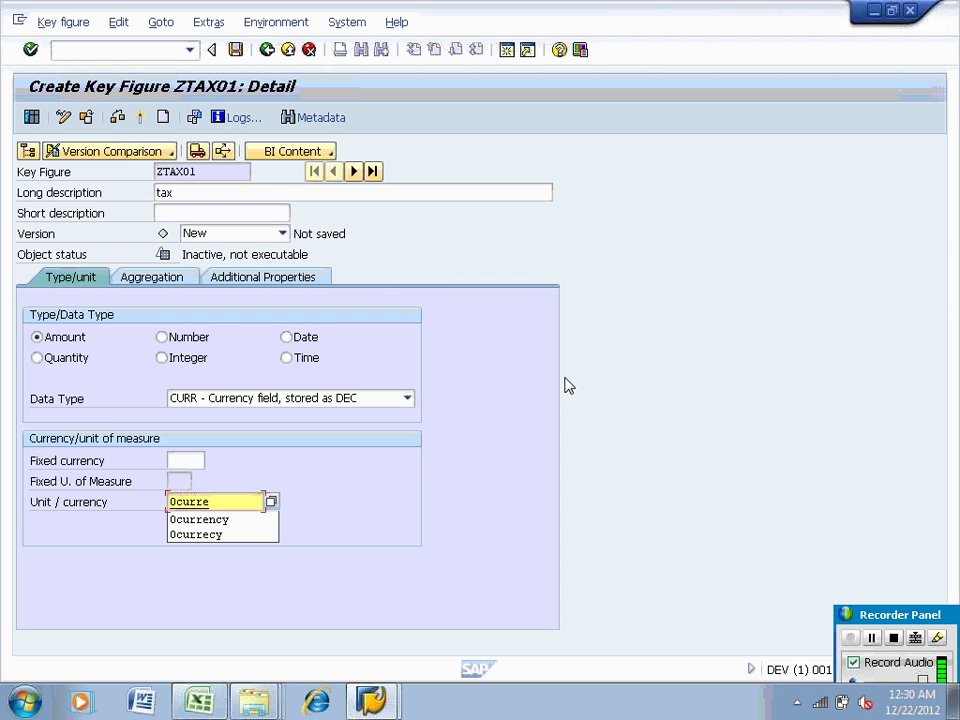
text(ncy)
key(Return)
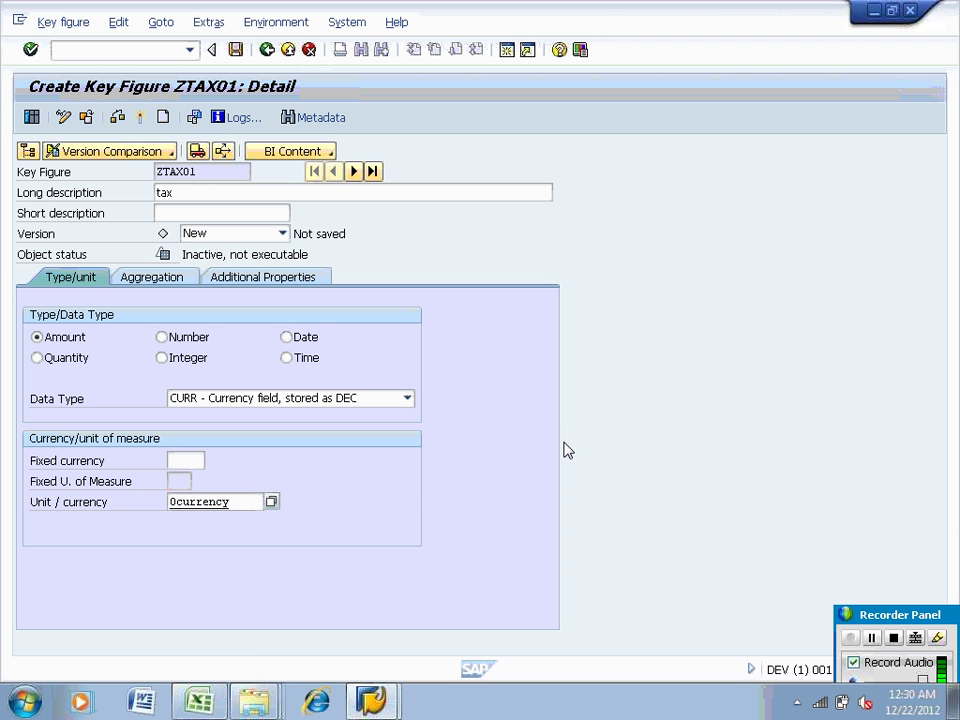
click(139, 117)
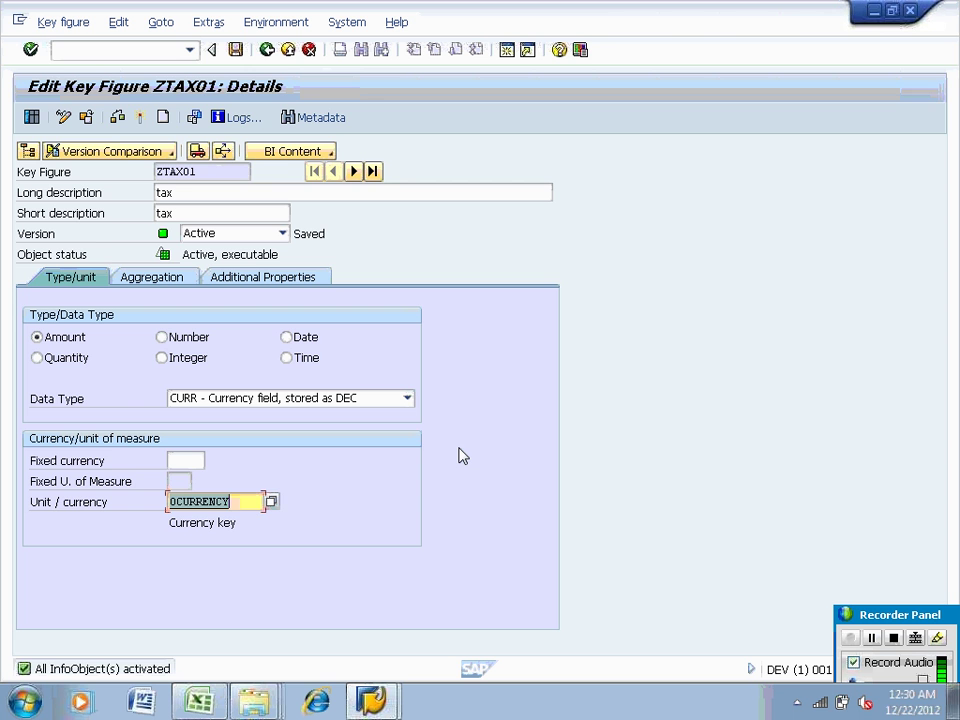
click(267, 50)
click(80, 193)
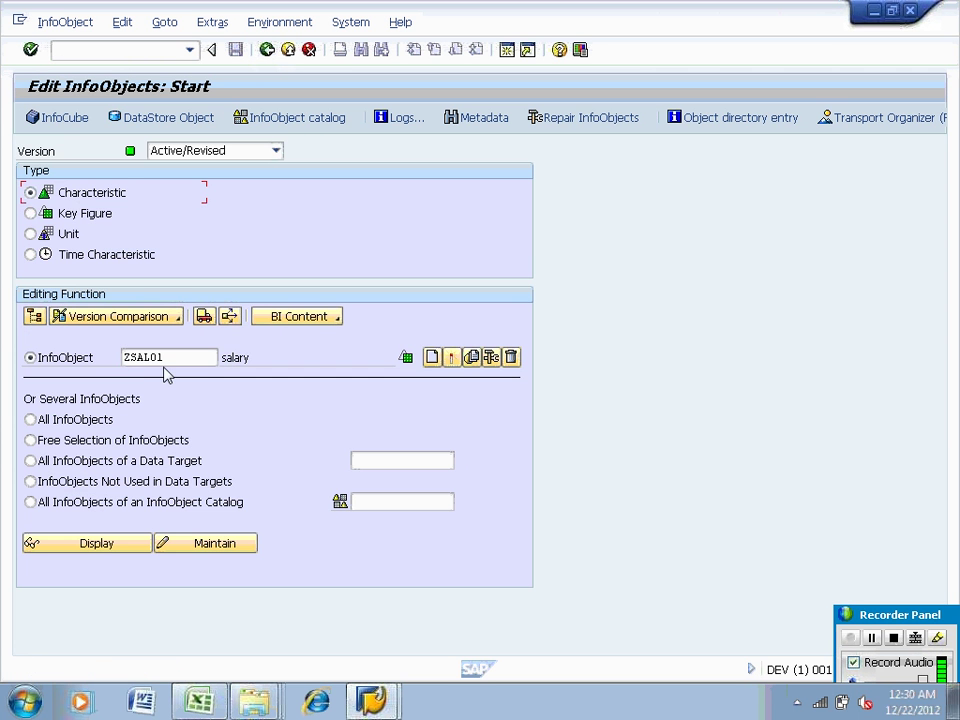
Create characteristic ZCALDAY 'calday' with DATS data type, activate it, and go back
drag(176, 365, 105, 352)
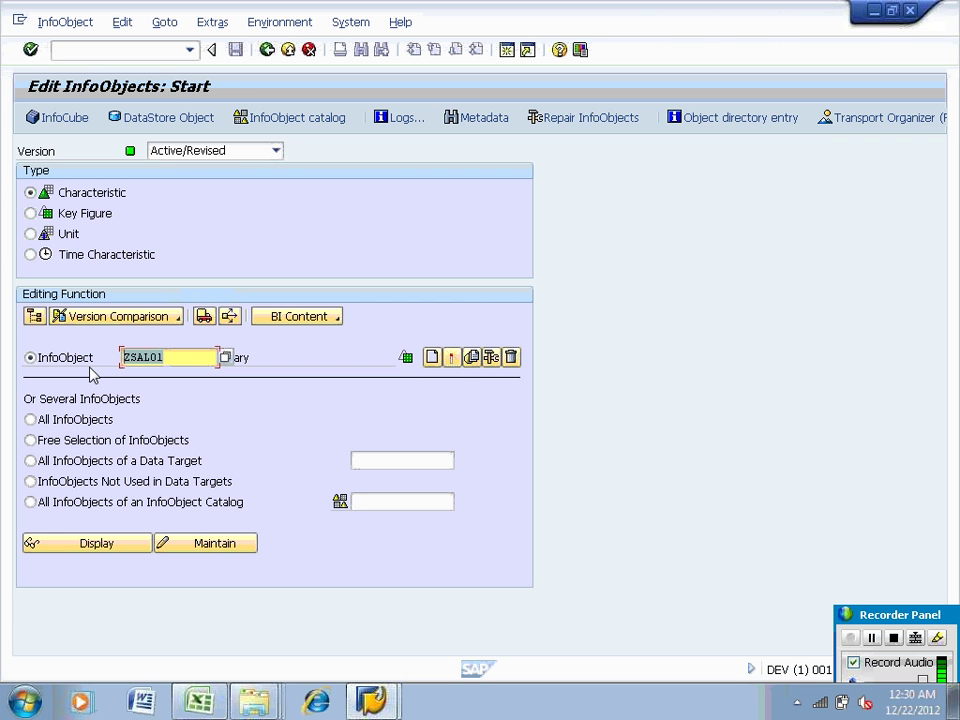
text(ZCALDAY)
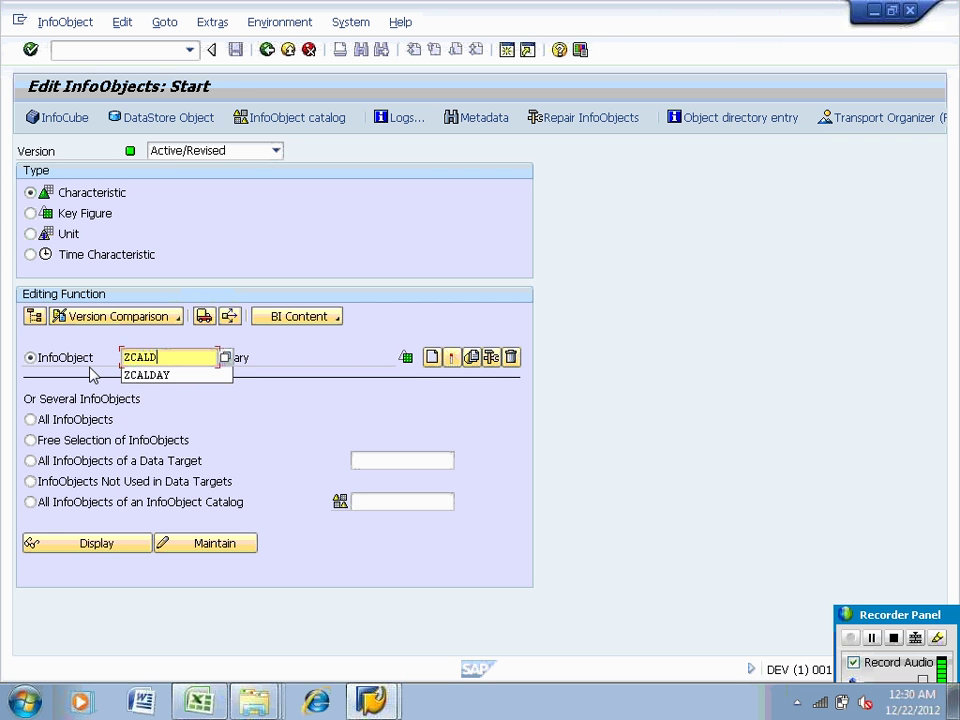
click(431, 357)
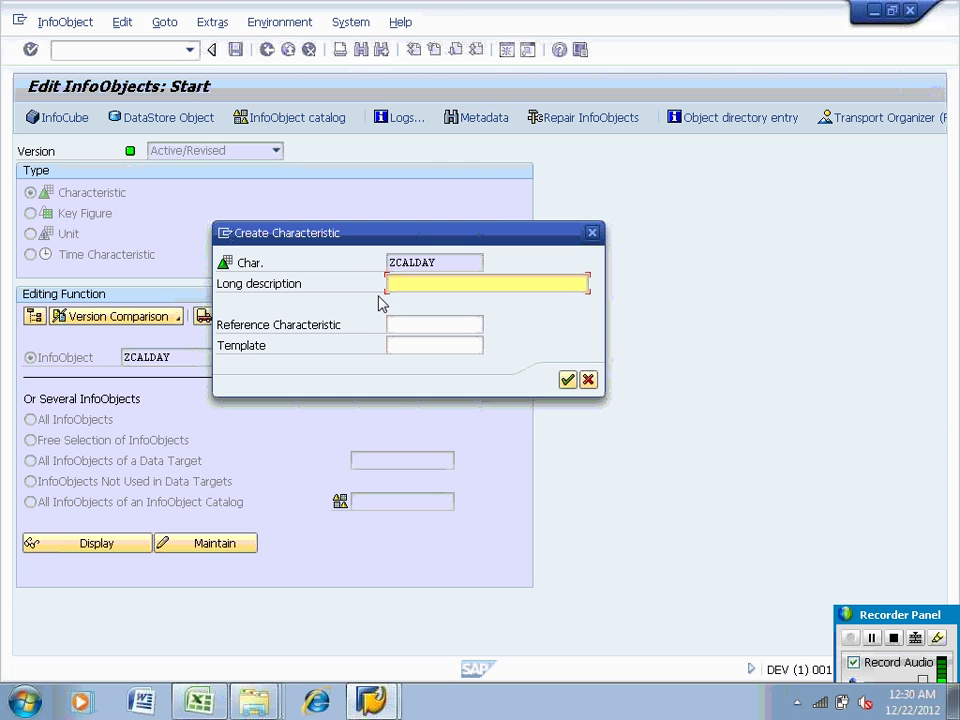
text(calday)
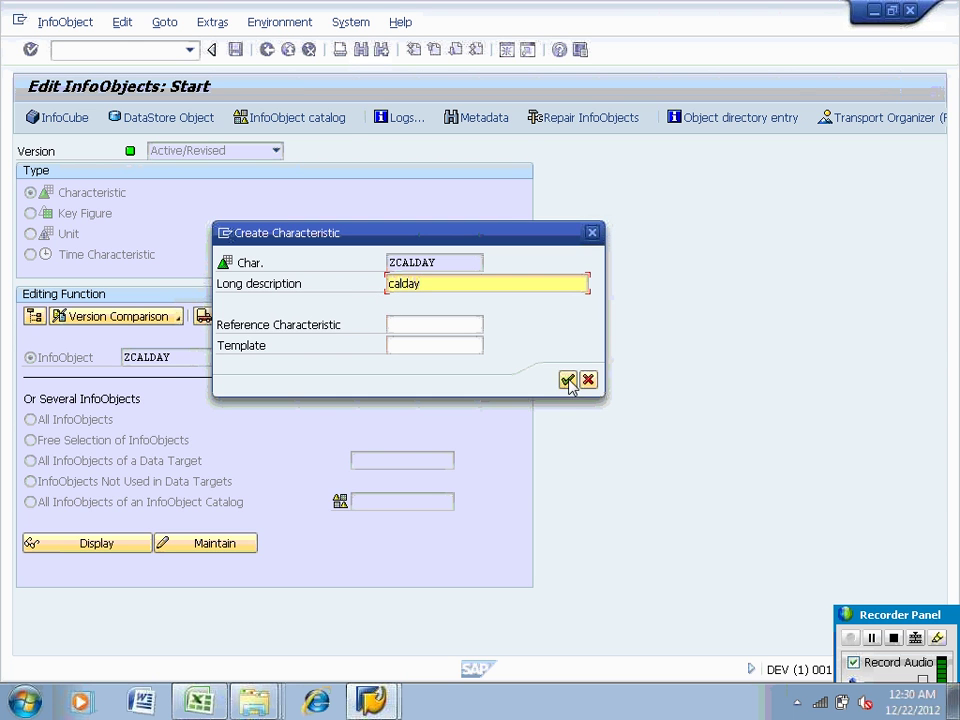
click(567, 379)
click(271, 356)
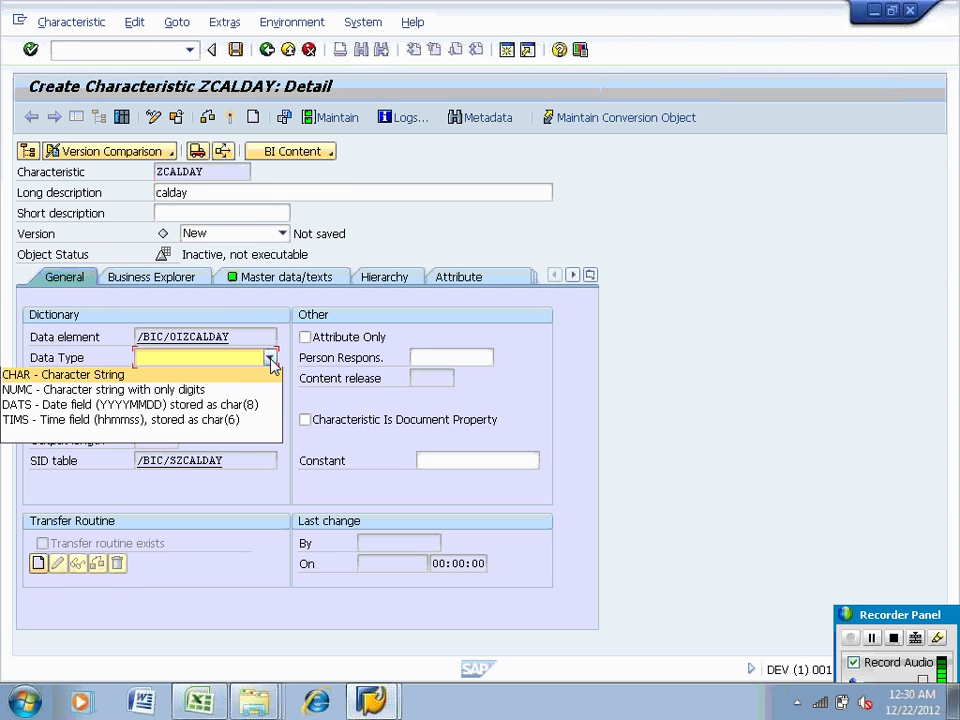
click(215, 405)
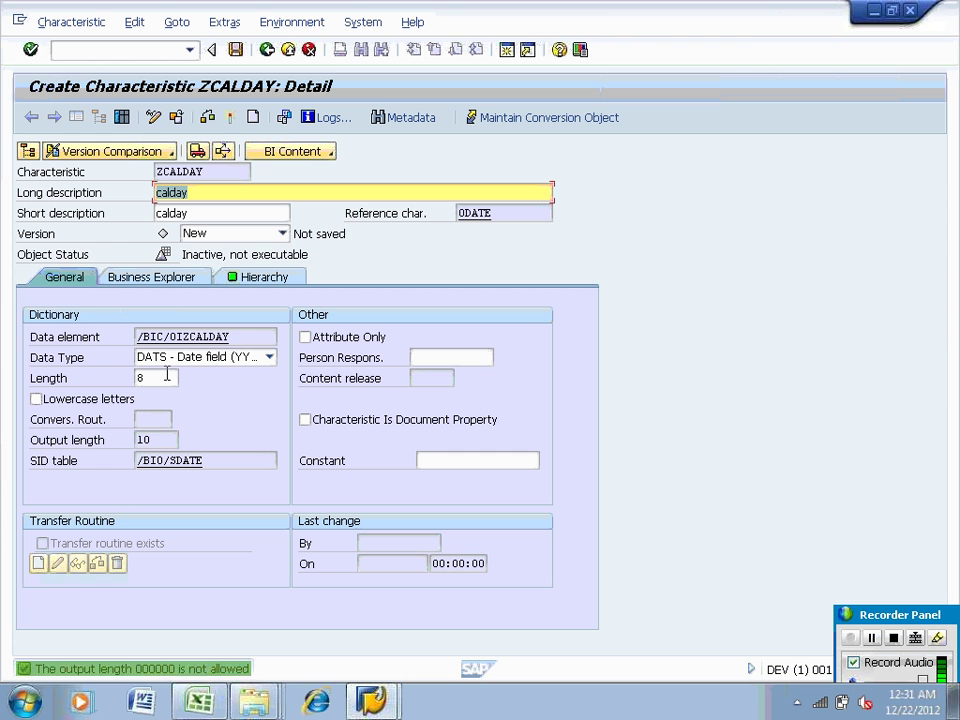
click(230, 118)
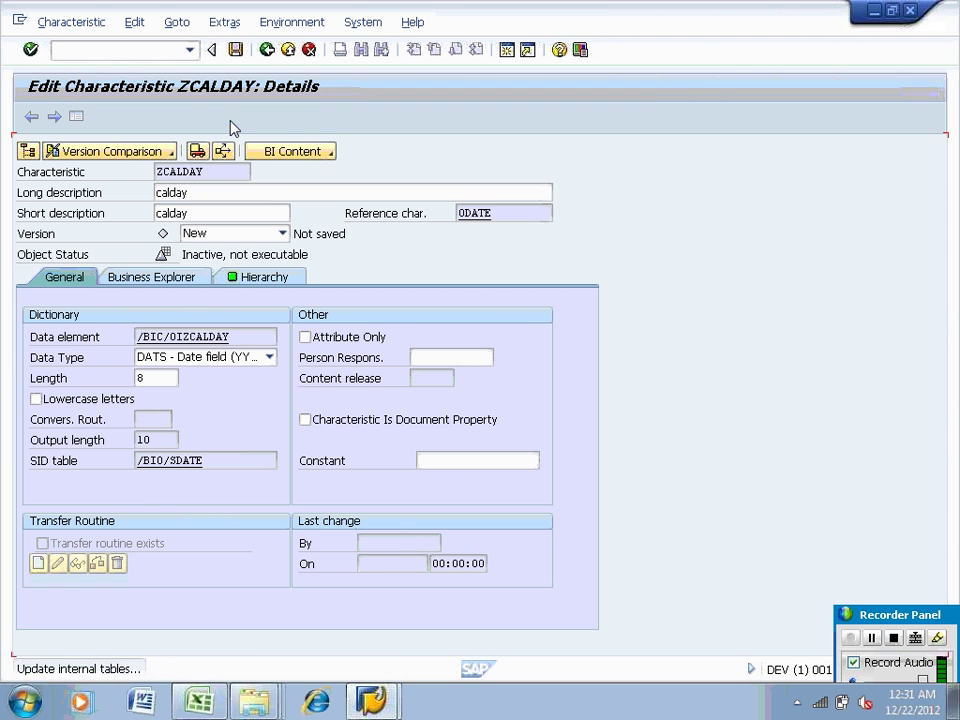
click(267, 50)
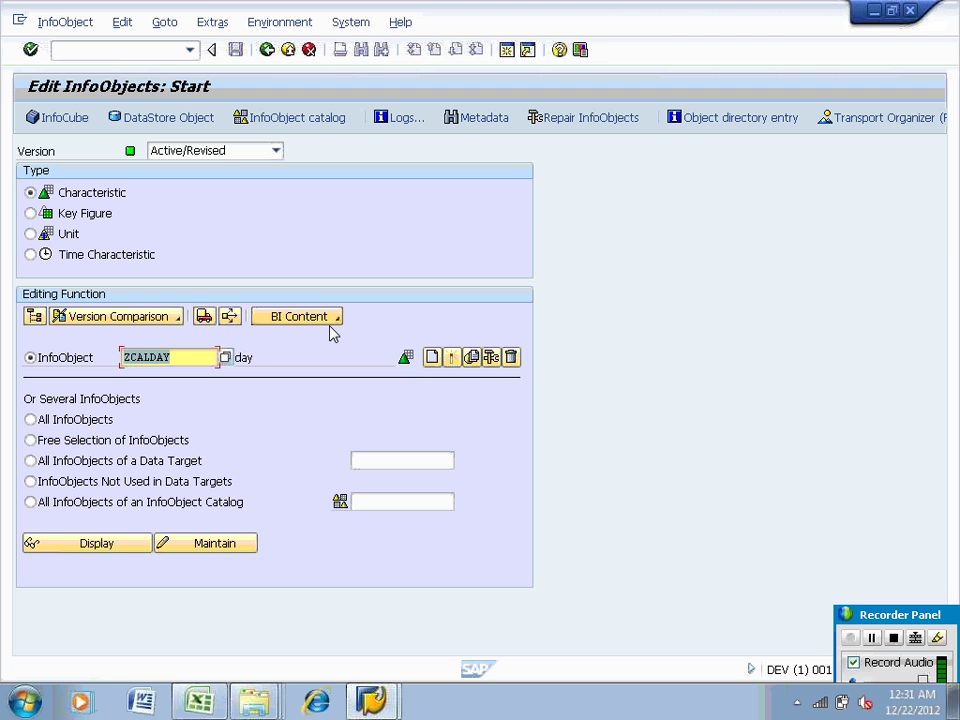
Go back from the InfoObjects start screen to the SAP Easy Access menu
click(82, 51)
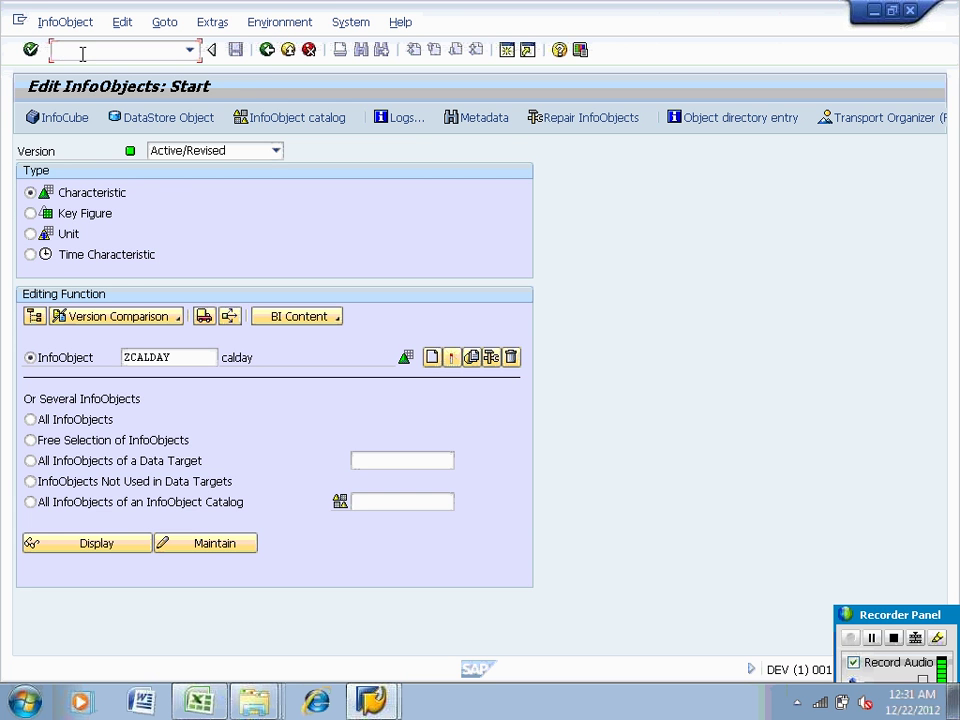
click(267, 50)
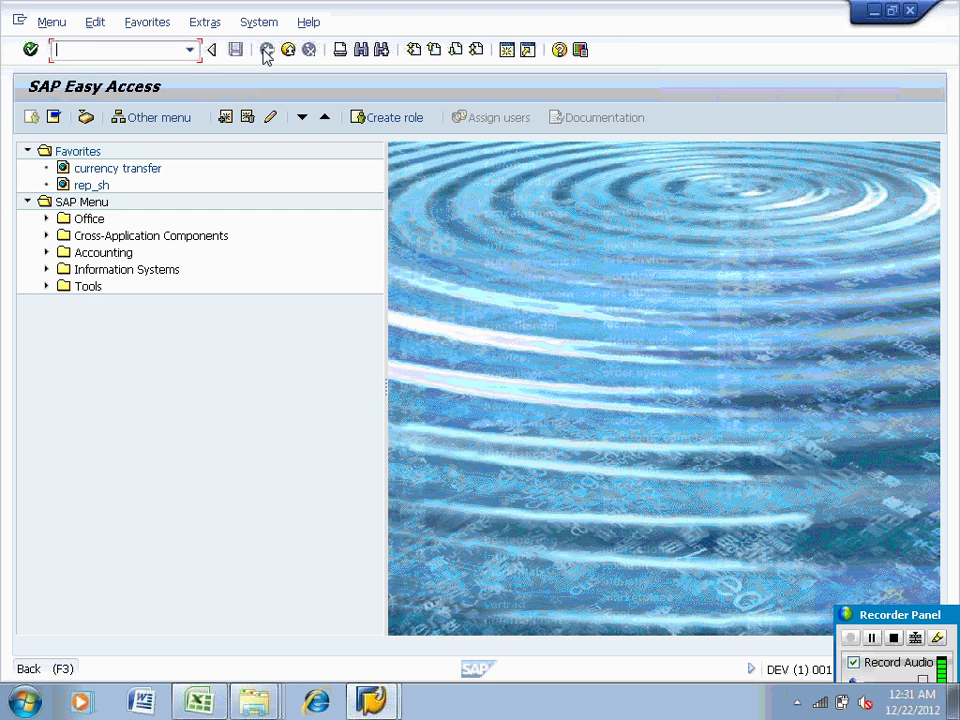
From SAP Easy Access, run /nrsa1 from the command history to open the Workbench
click(371, 702)
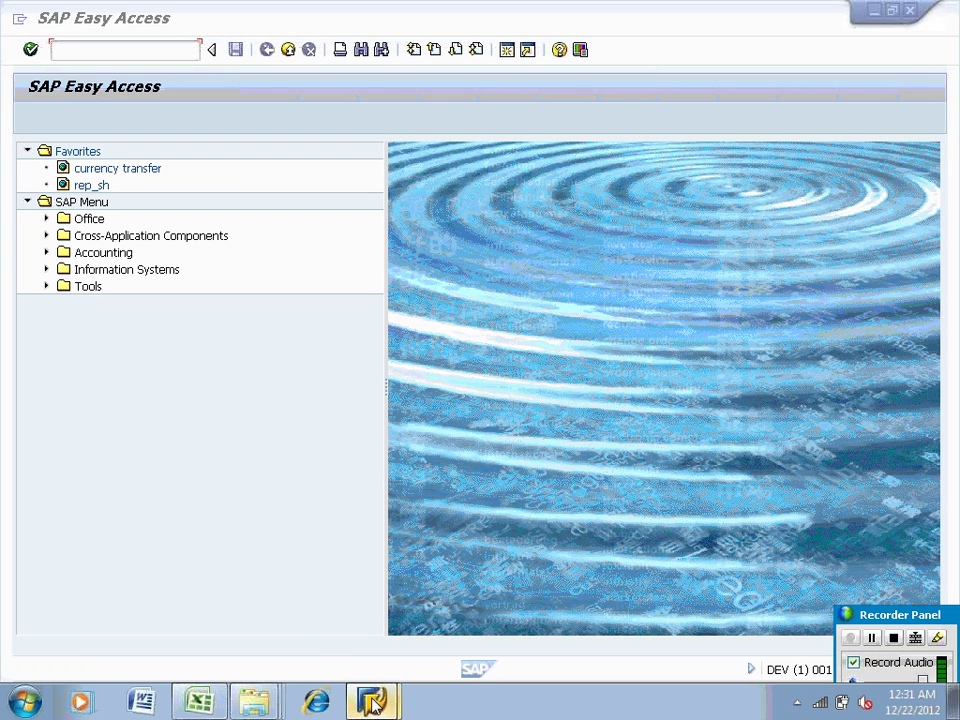
click(363, 659)
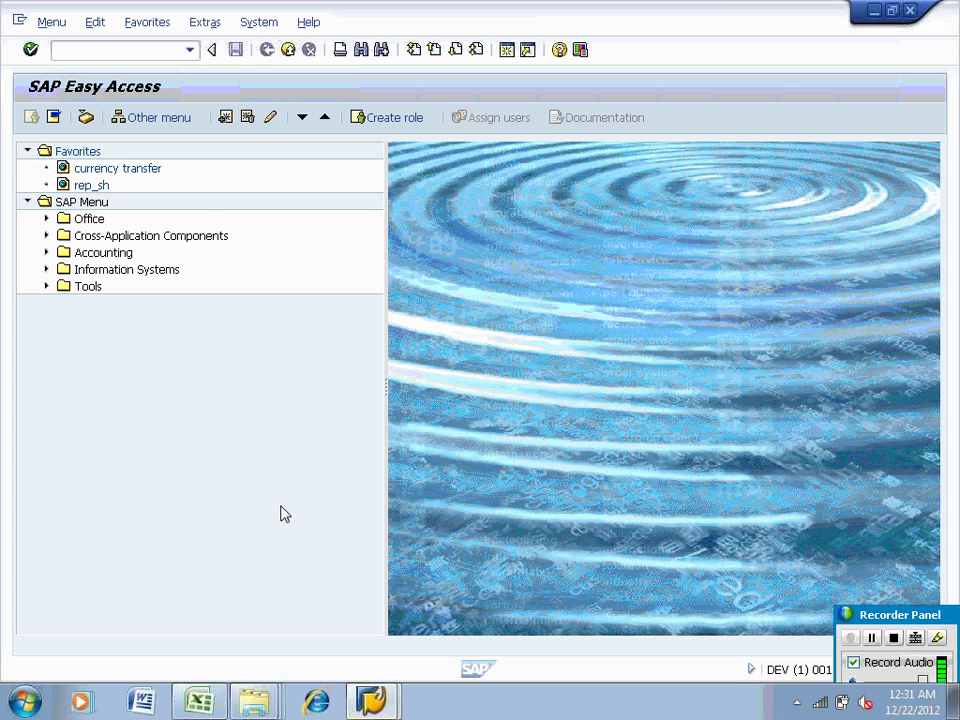
click(191, 54)
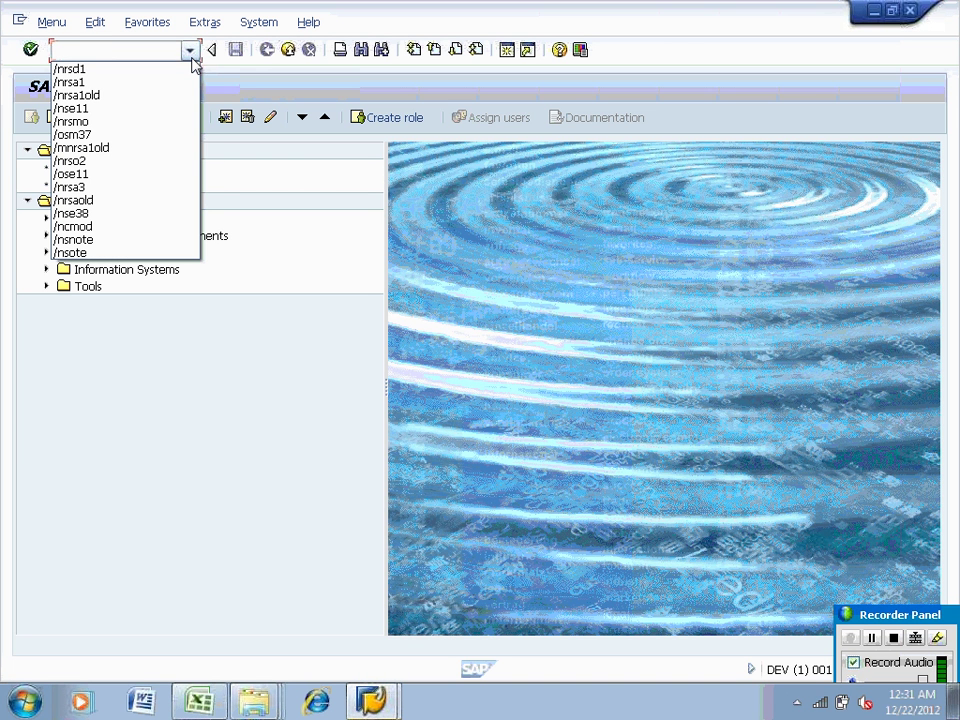
key(Down)
key(Down)
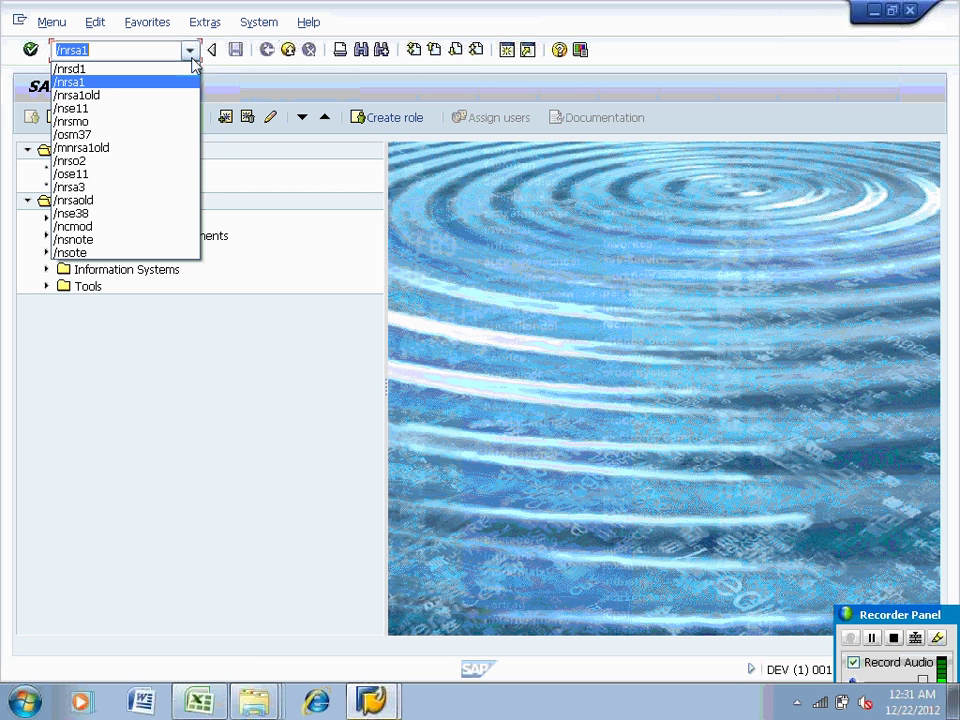
key(Return)
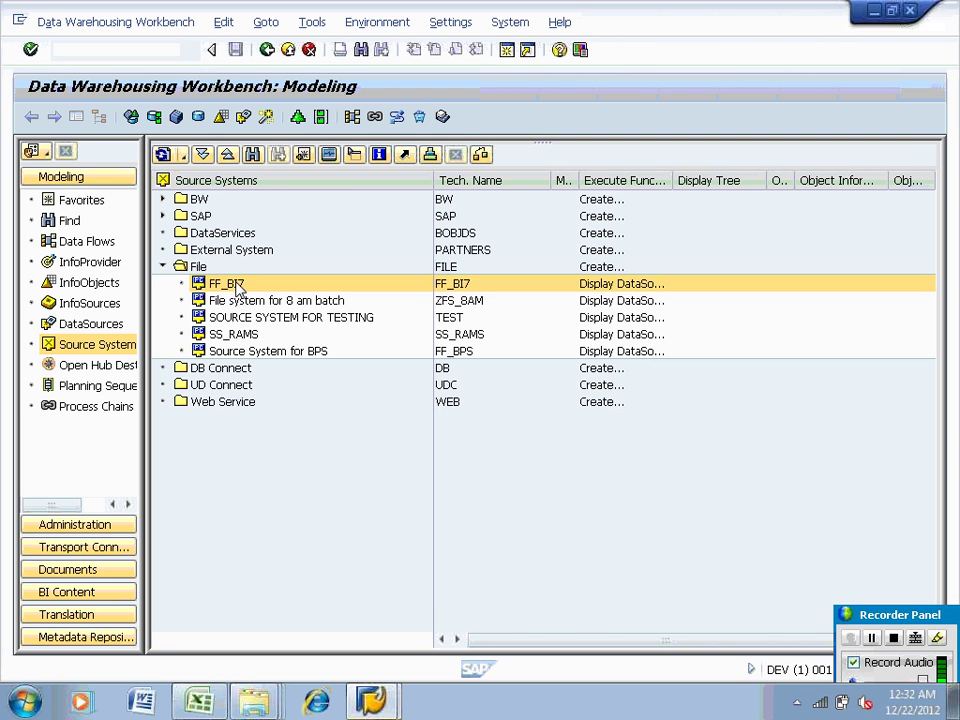
Create transaction-data DataSource ZEMP_DS_DIRECT under APPLICATION COMPONENT FOR TEST in source system FF_BI7
double_click(228, 284)
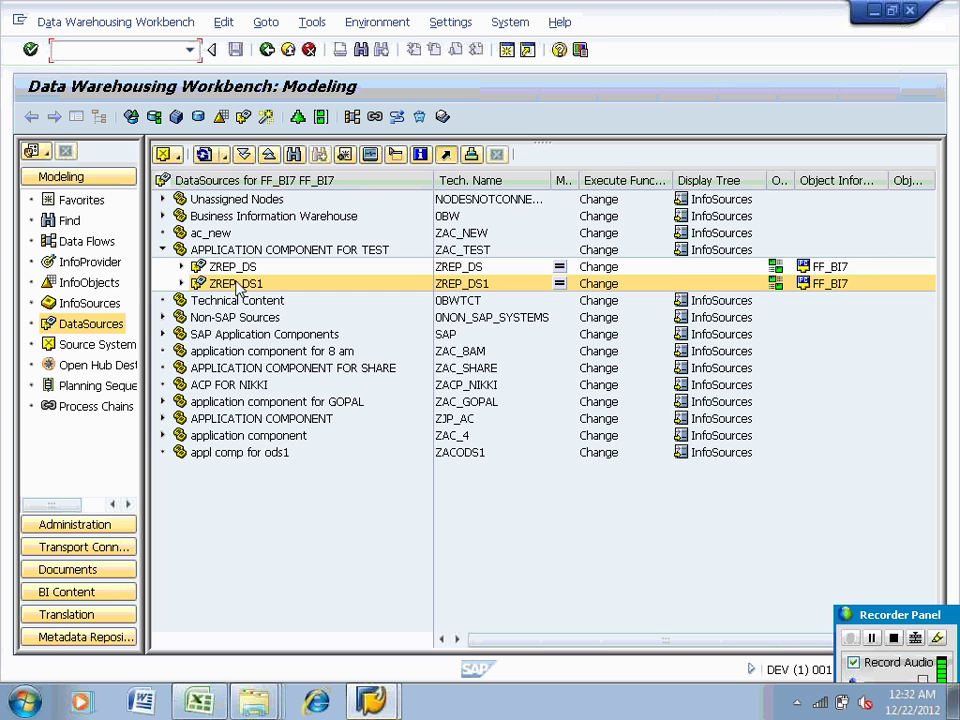
right_click(252, 251)
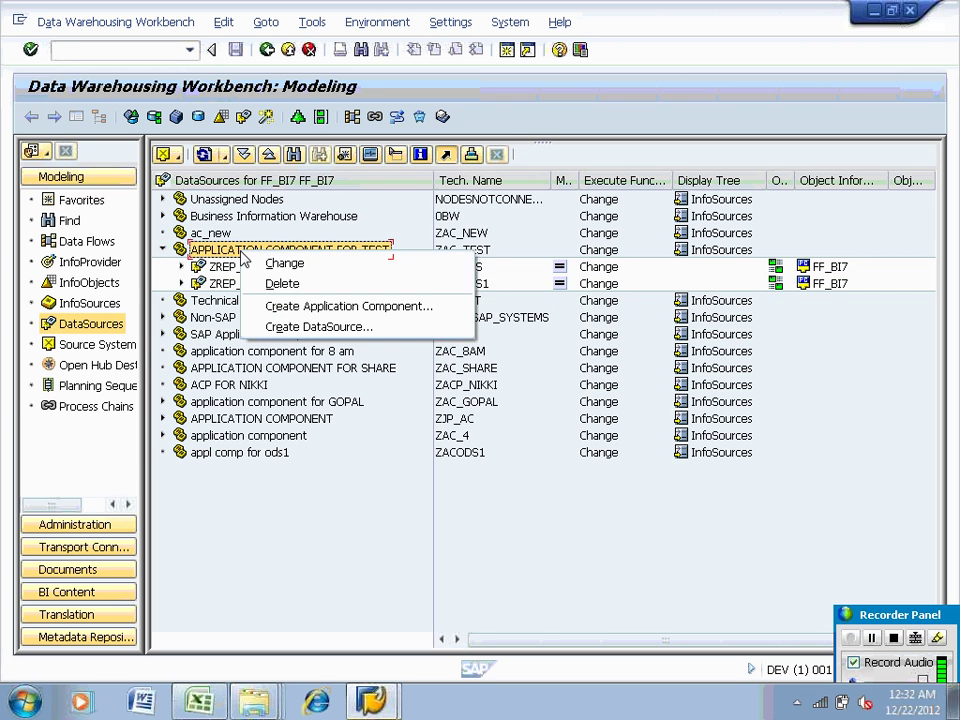
click(275, 331)
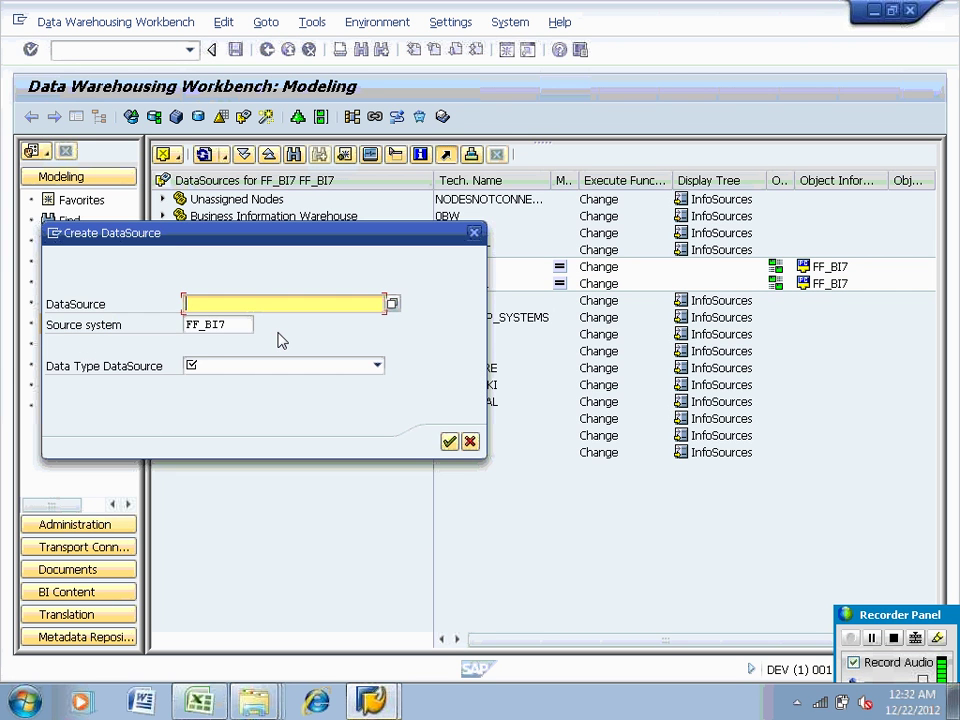
text(ZEMP)
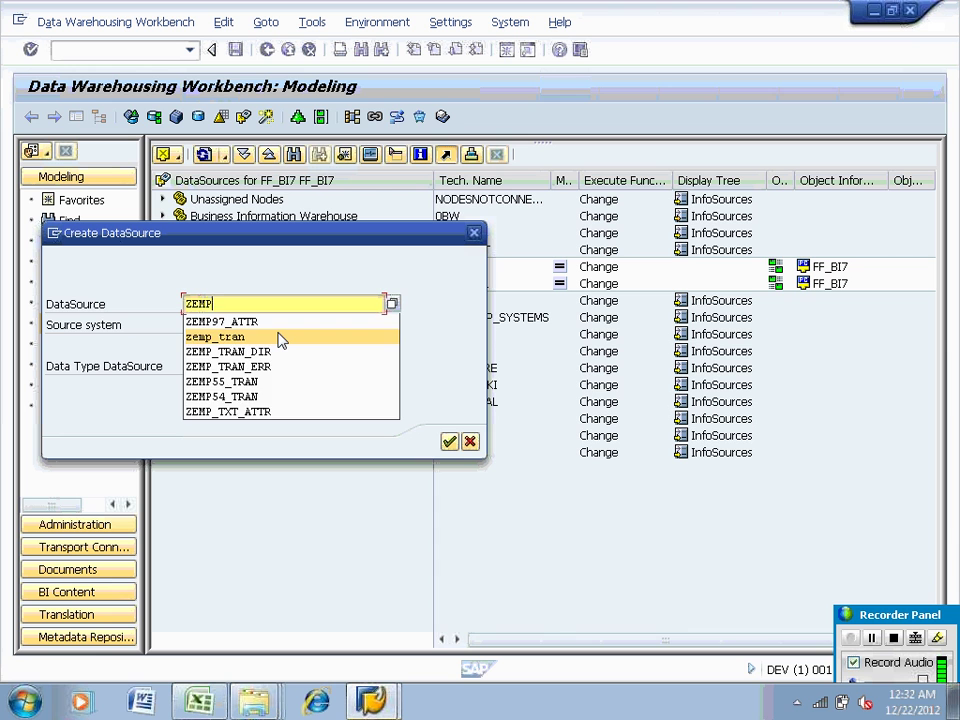
text(_DS)
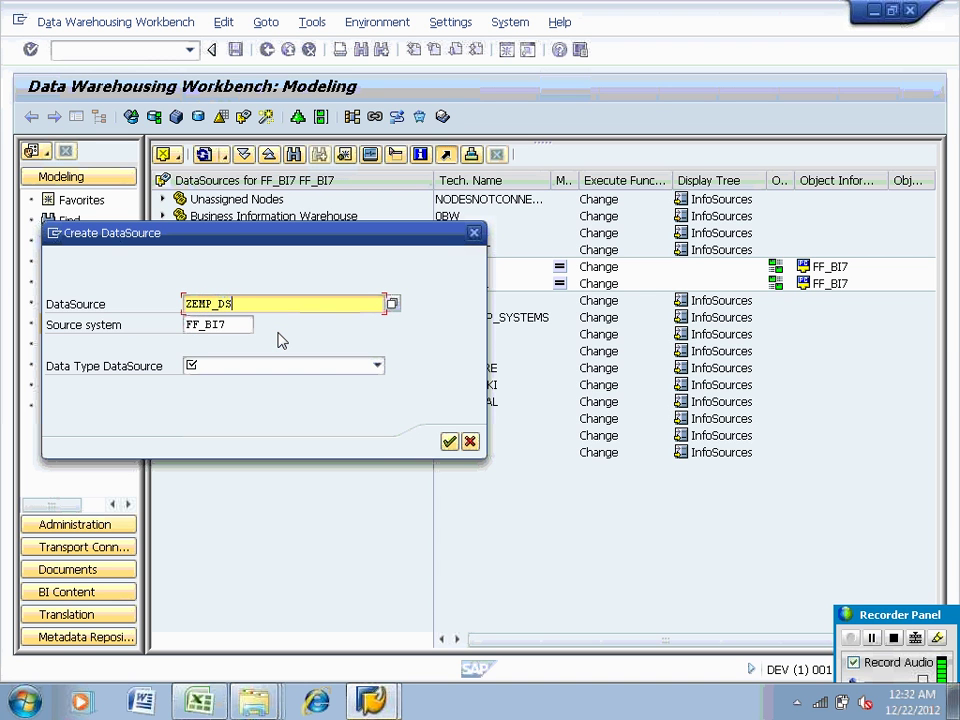
text(_DIRECT)
click(272, 366)
click(268, 384)
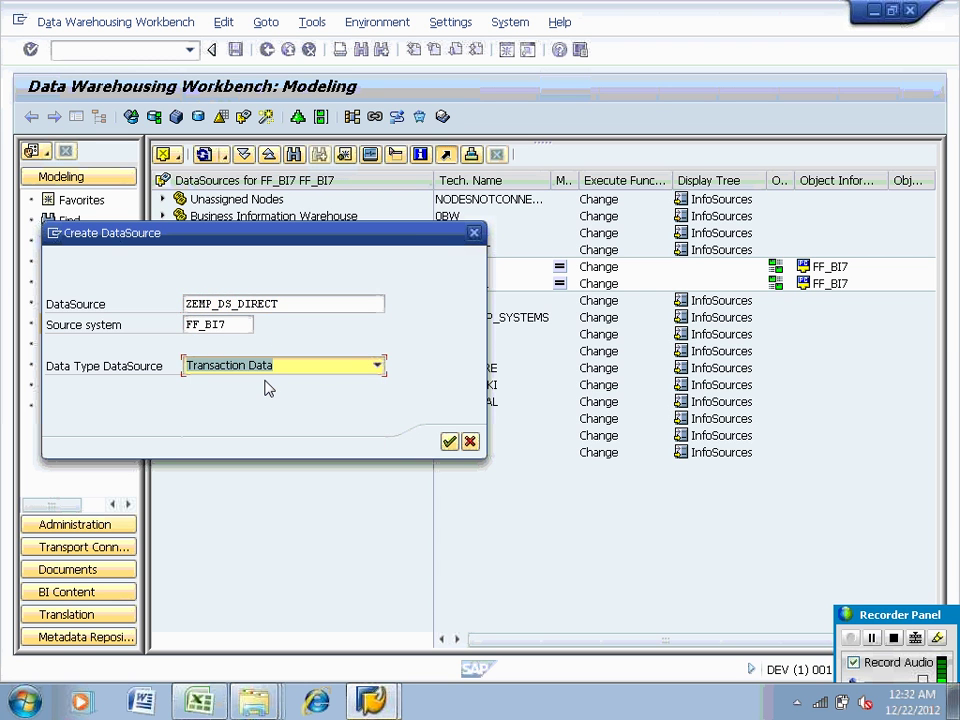
click(378, 366)
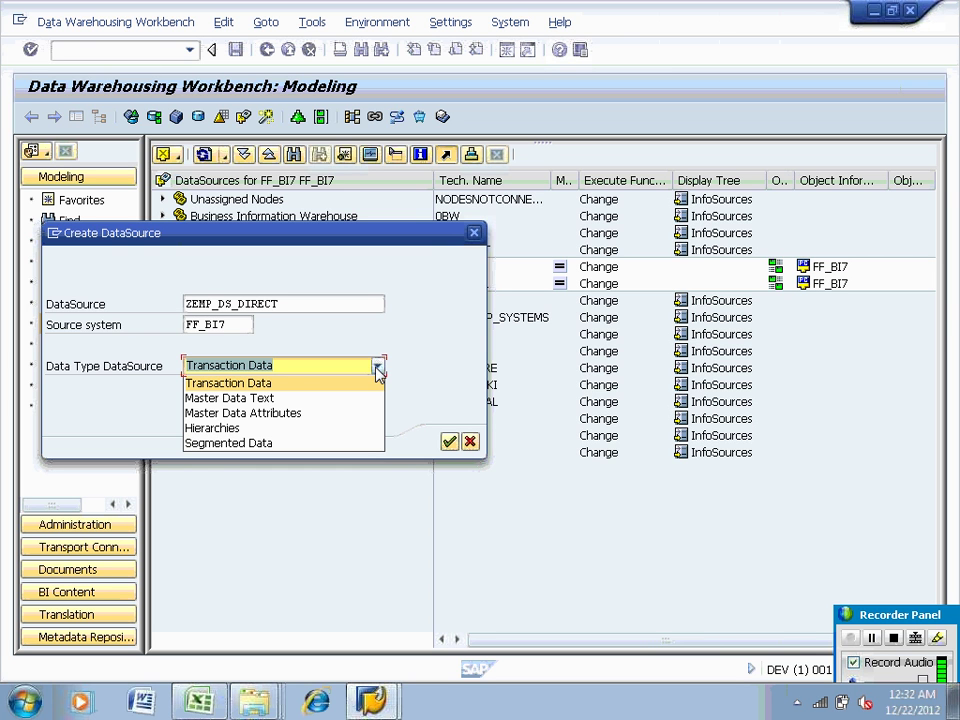
click(378, 372)
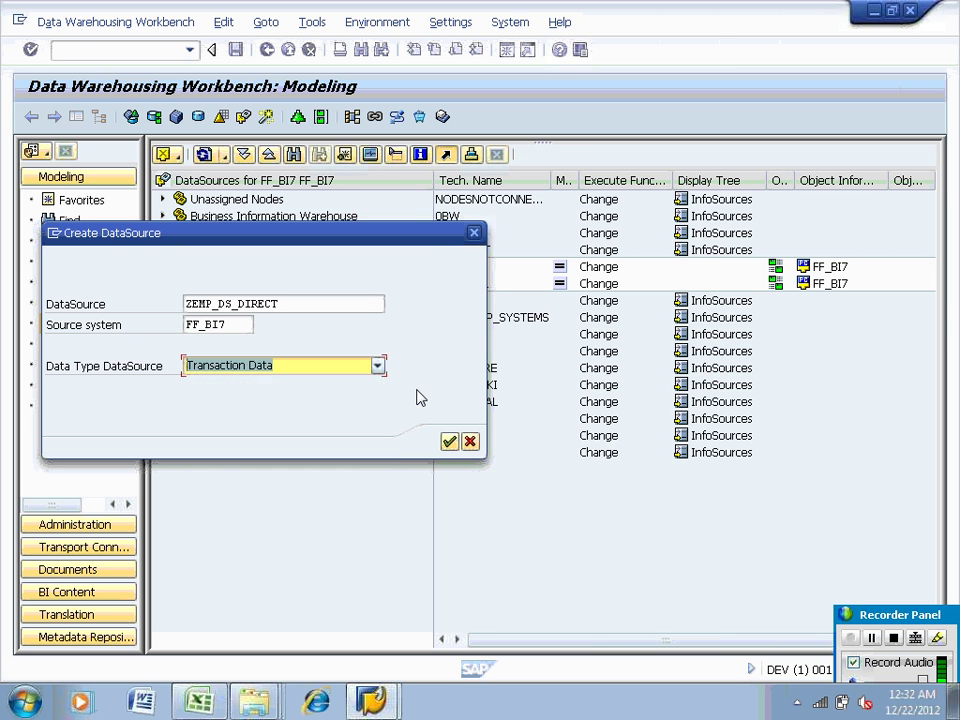
click(449, 443)
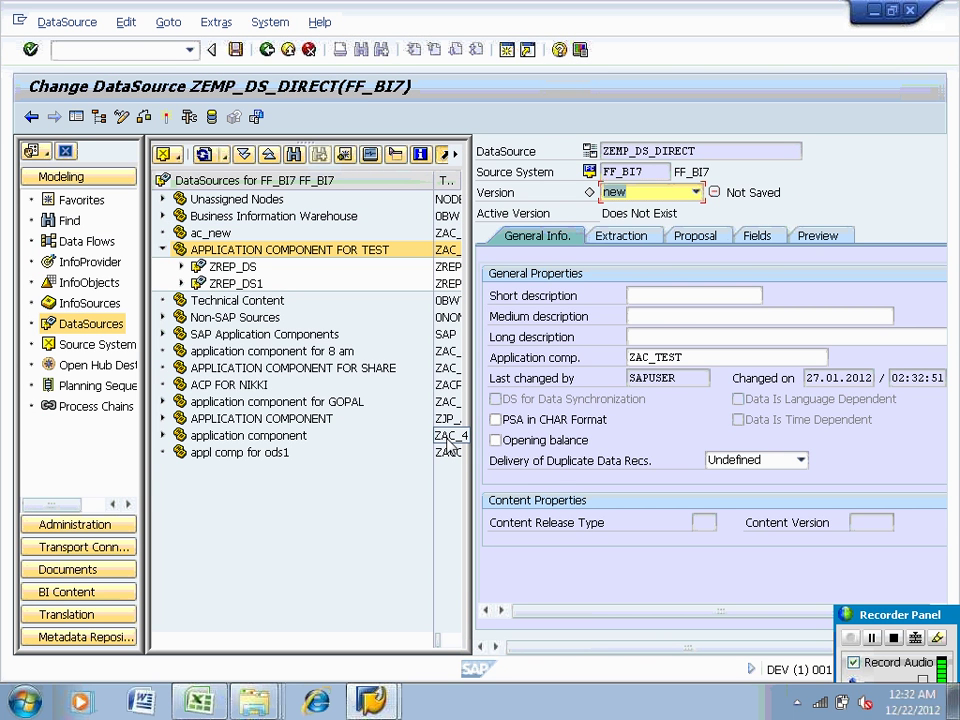
Use the name ZEMP_DS_DIRECT as the DataSource's short, medium and long descriptions
drag(472, 368, 290, 369)
double_click(441, 152)
key(ctrl+c)
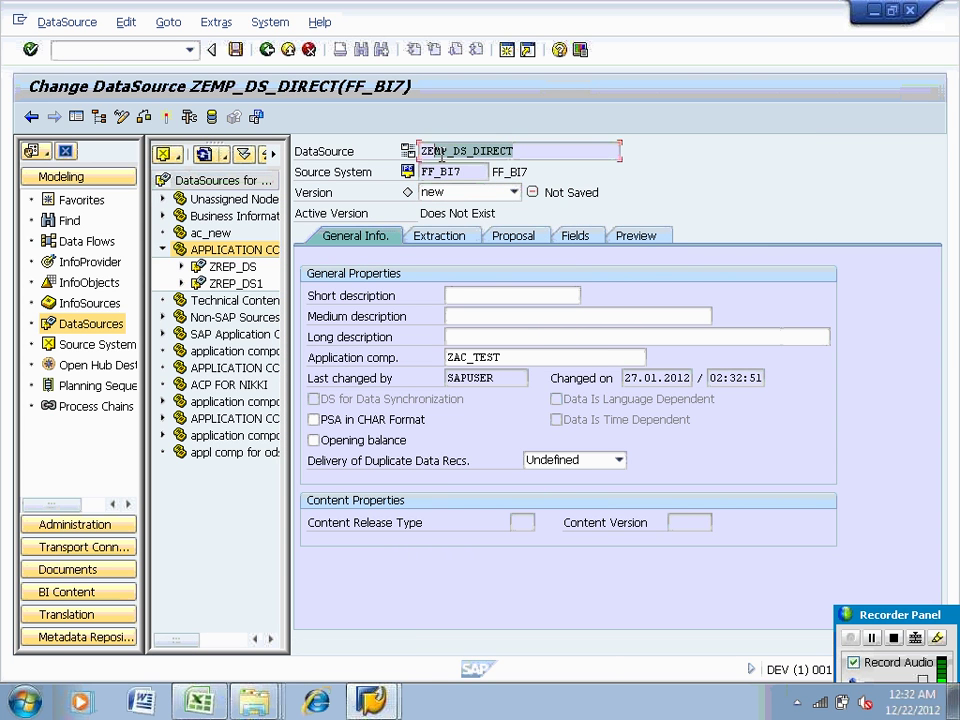
key(Home)
click(456, 293)
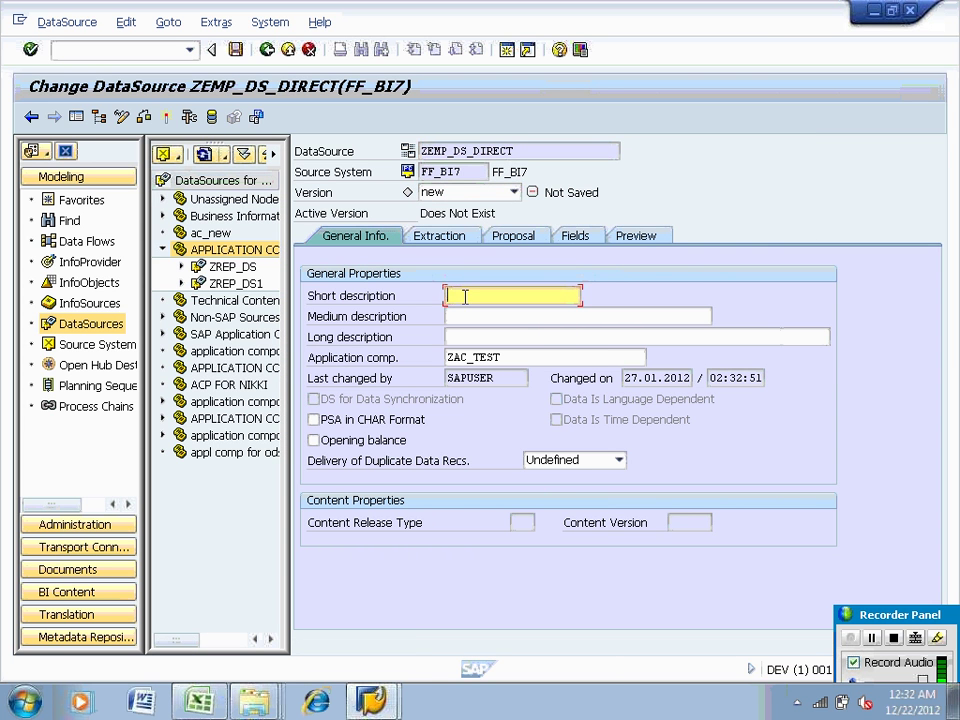
key(ctrl+v)
click(465, 318)
key(ctrl+v)
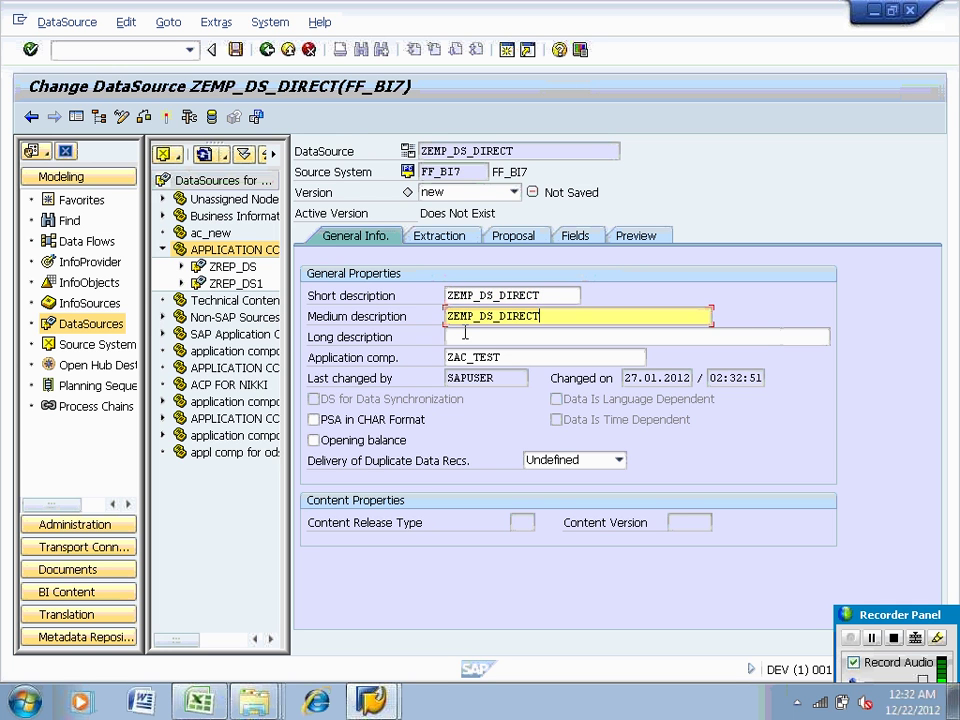
click(465, 336)
key(ctrl+v)
click(435, 236)
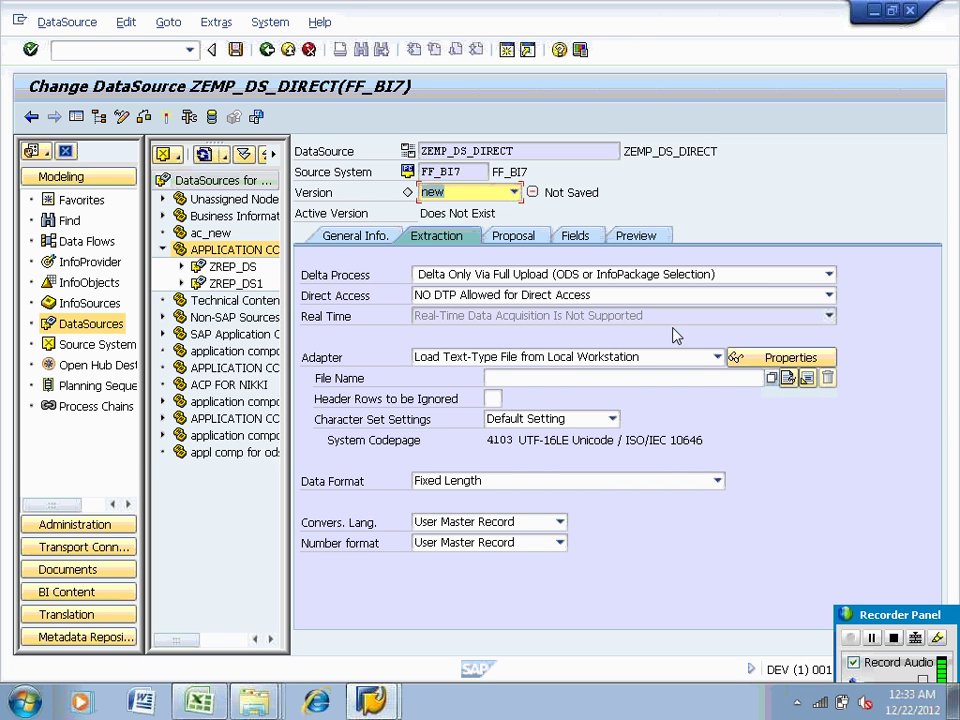
Select EMP_TD.csv from the Desktop's 1030 am\flat folder as the source file
click(786, 378)
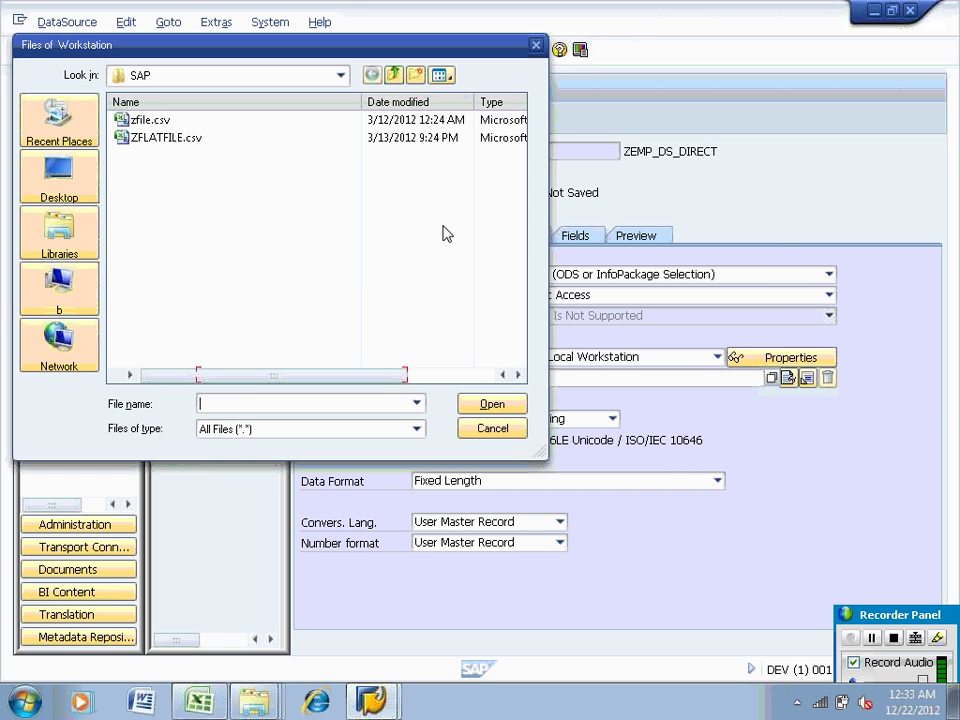
click(75, 178)
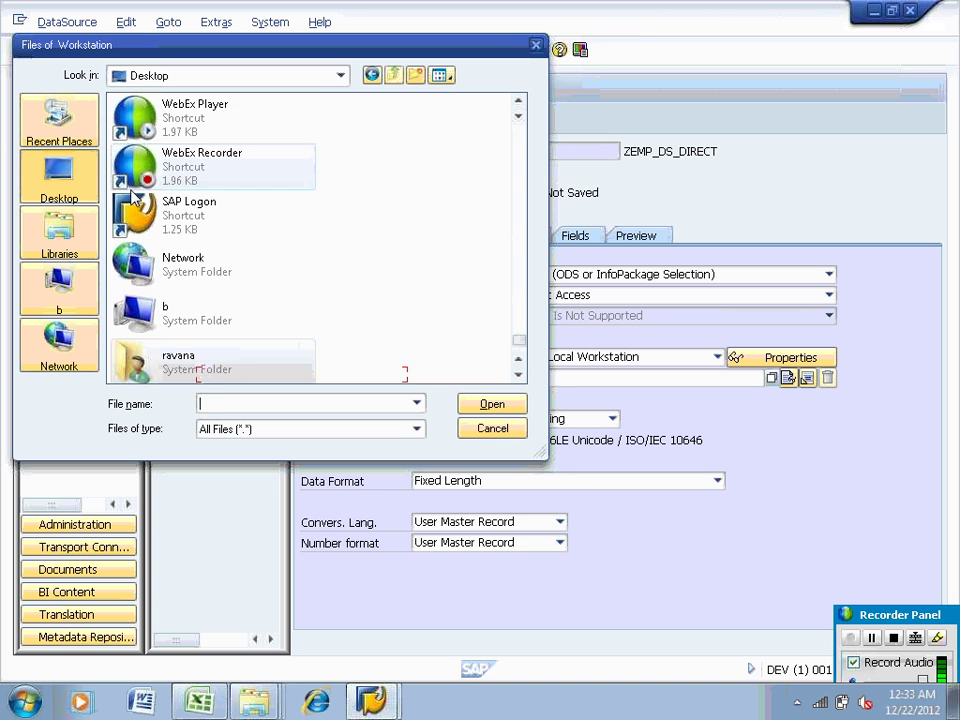
click(165, 168)
scroll(160, 182, up, 5)
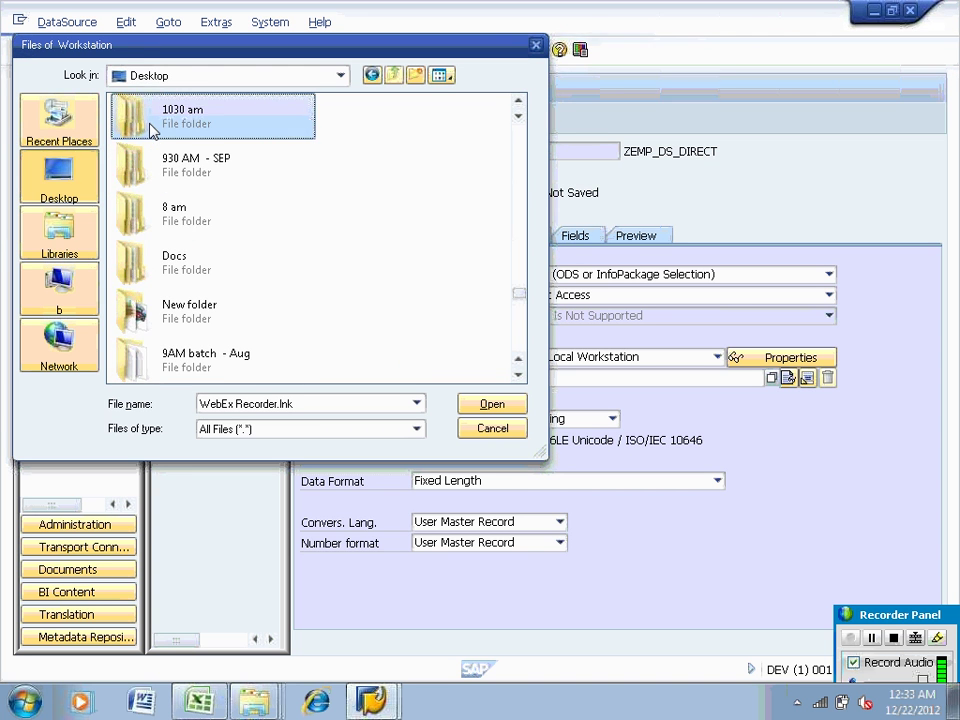
double_click(150, 125)
double_click(148, 122)
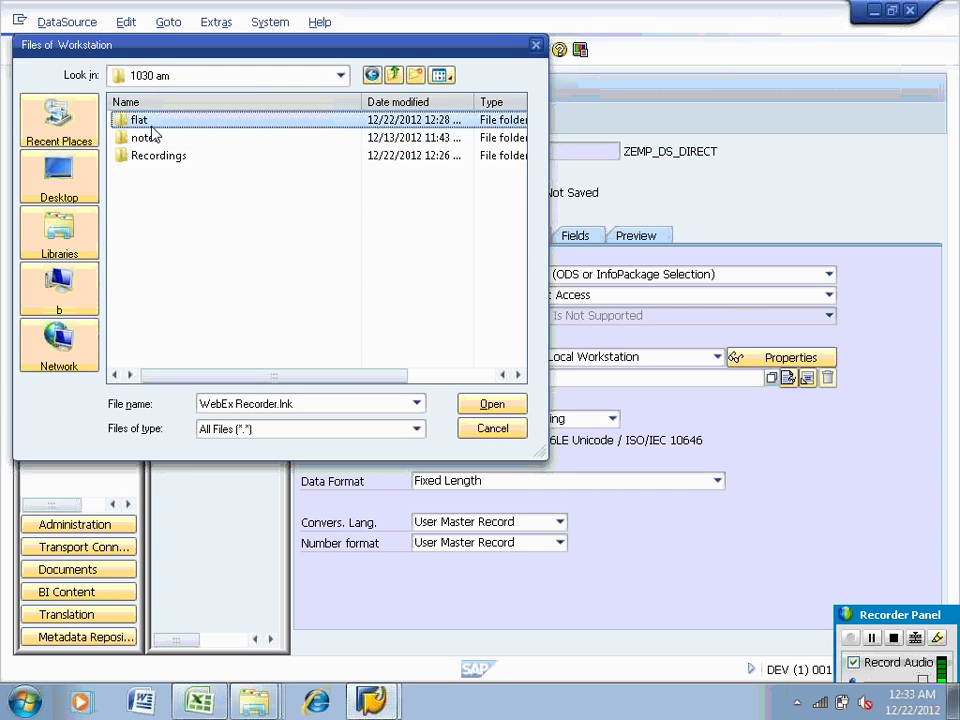
click(162, 157)
click(492, 403)
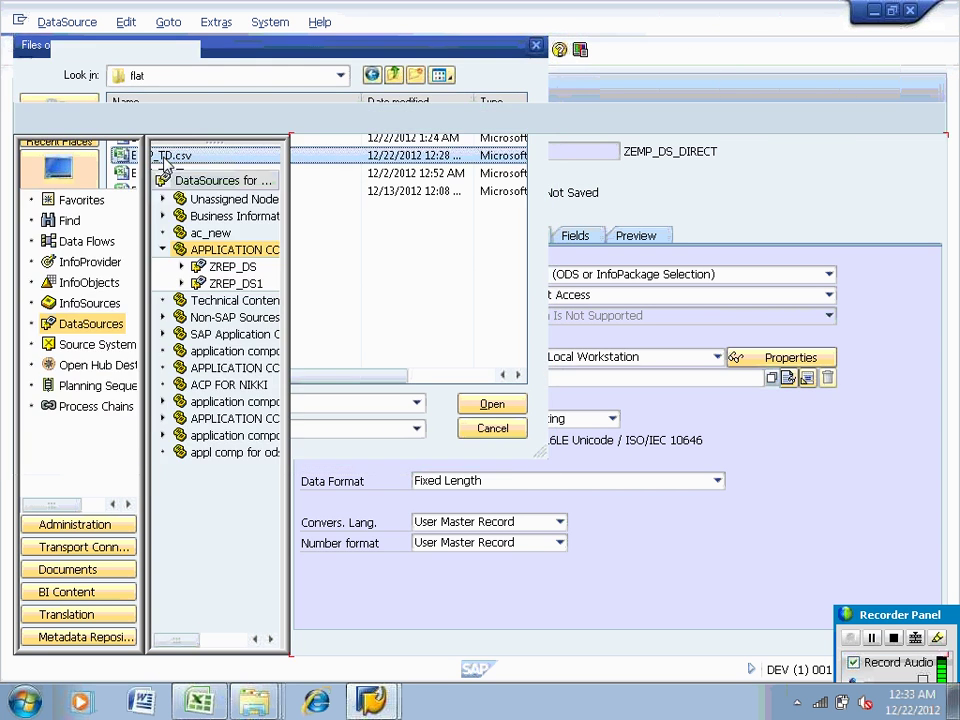
Skip 1 header row and read the file as separator-delimited CSV with a comma separator
click(495, 398)
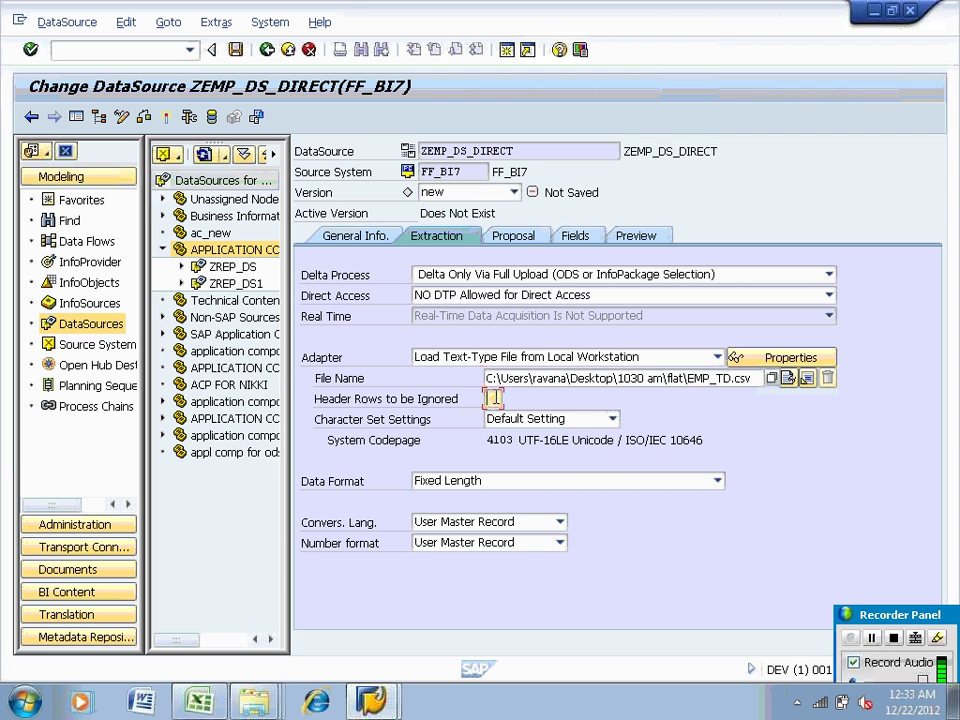
text(1)
click(514, 482)
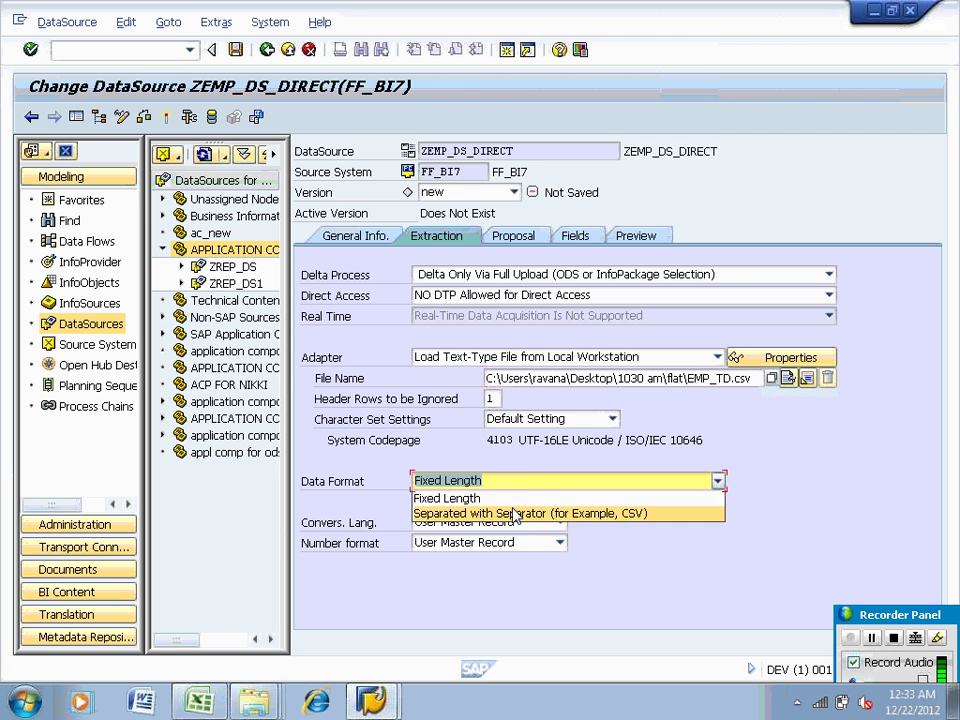
click(506, 513)
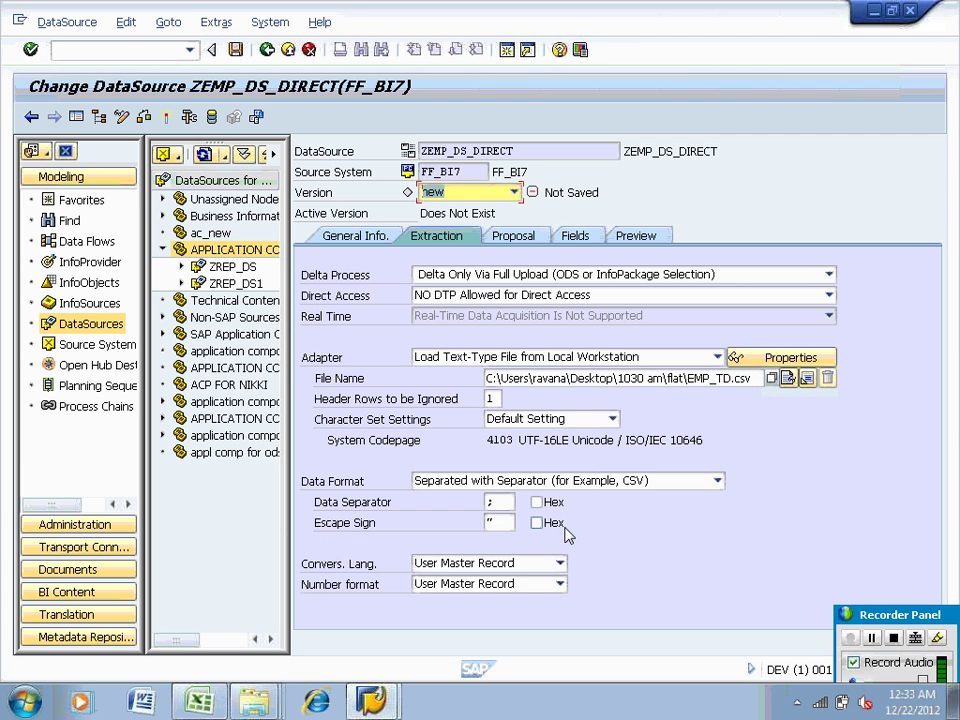
text(,)
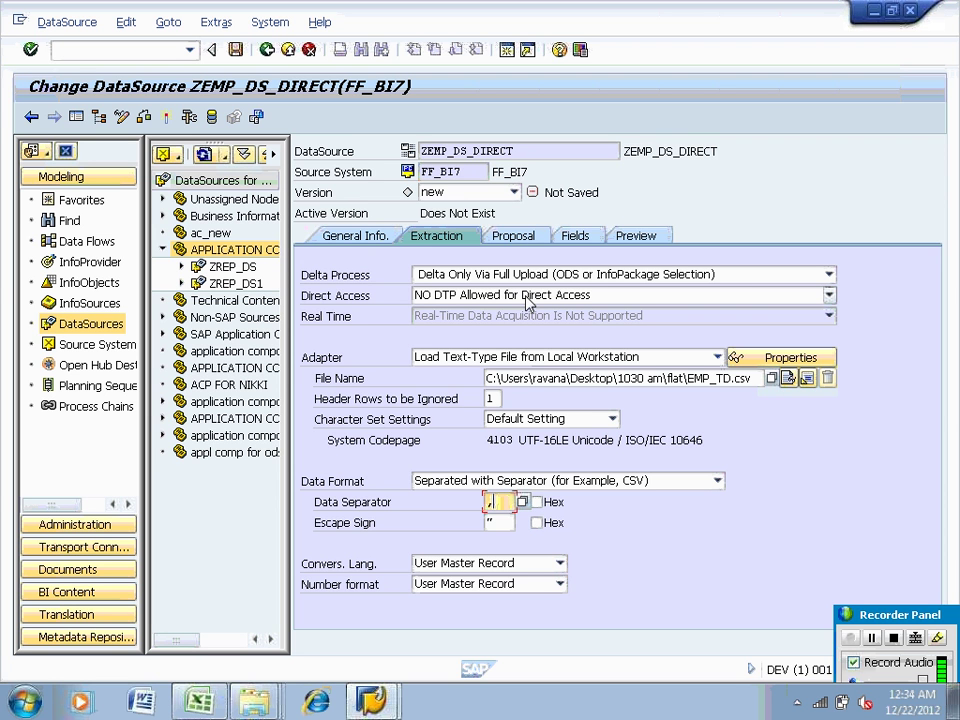
Set Direct Access to Allowed, then try loading example data, which fails with file access denied
click(525, 296)
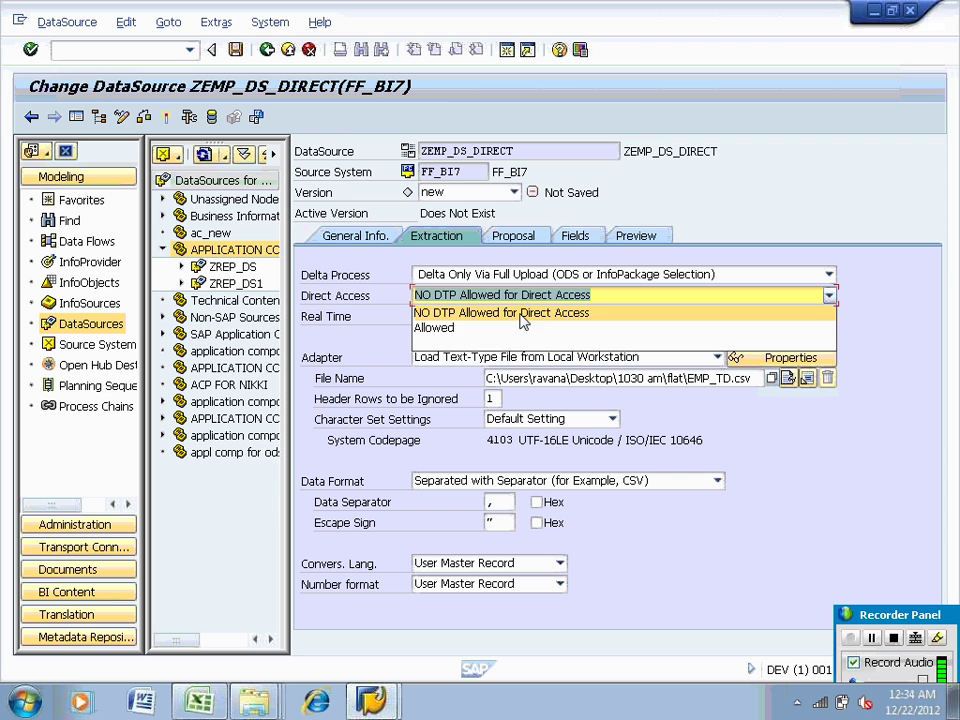
click(530, 328)
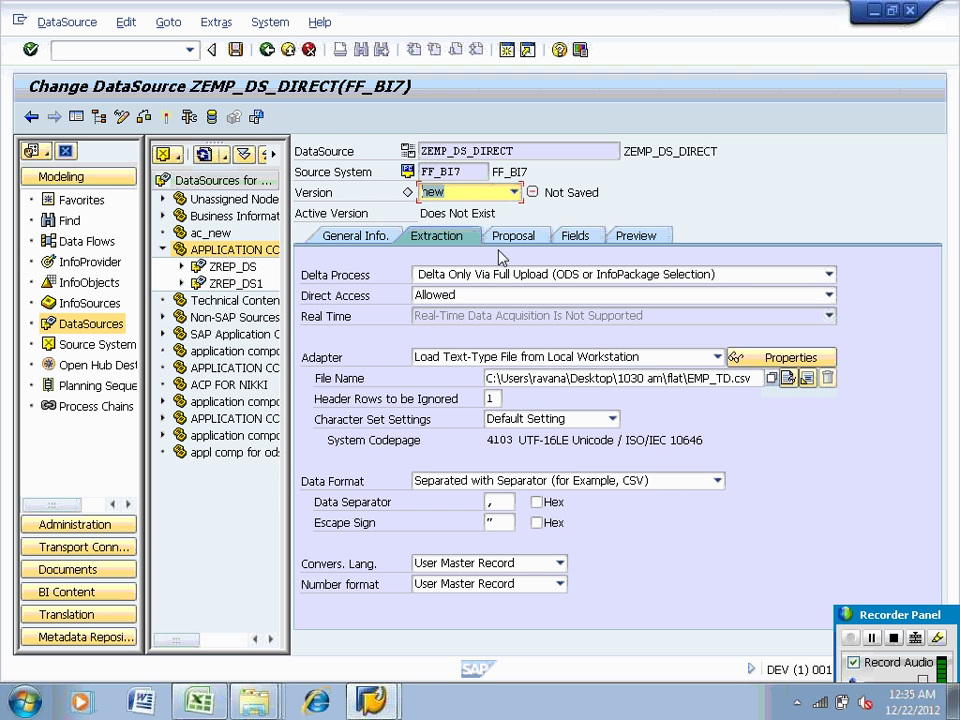
click(502, 239)
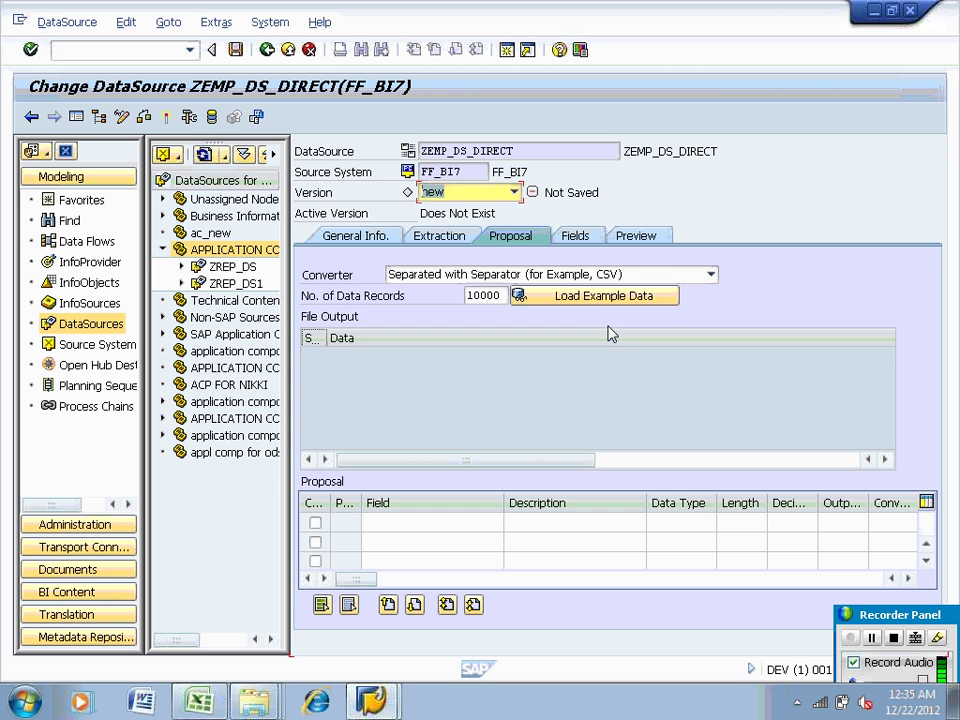
click(594, 301)
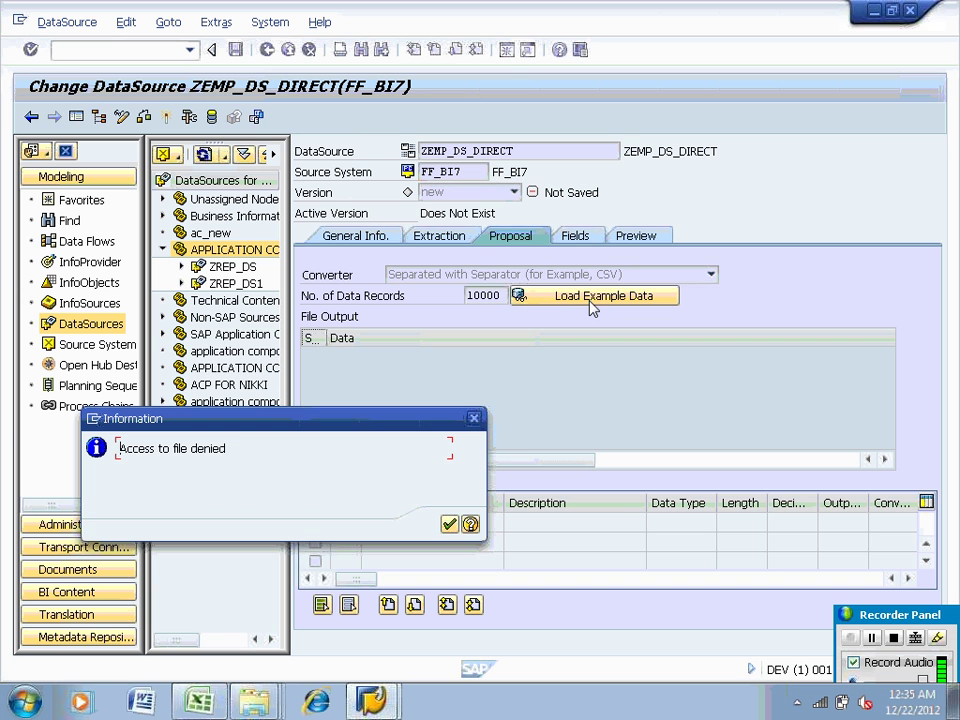
click(452, 525)
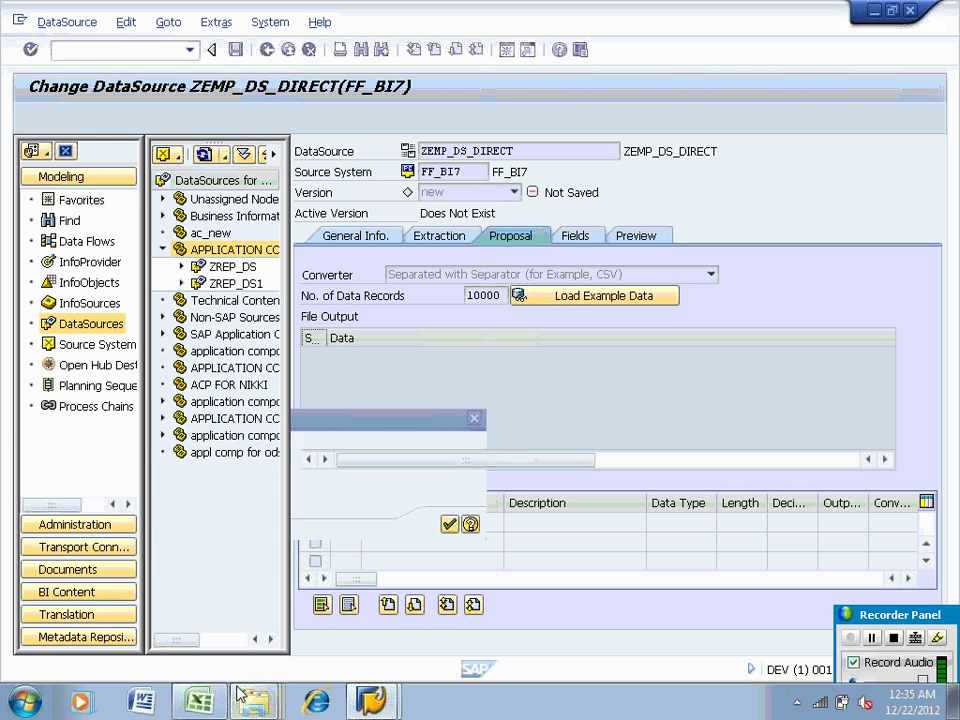
key(alt+Tab)
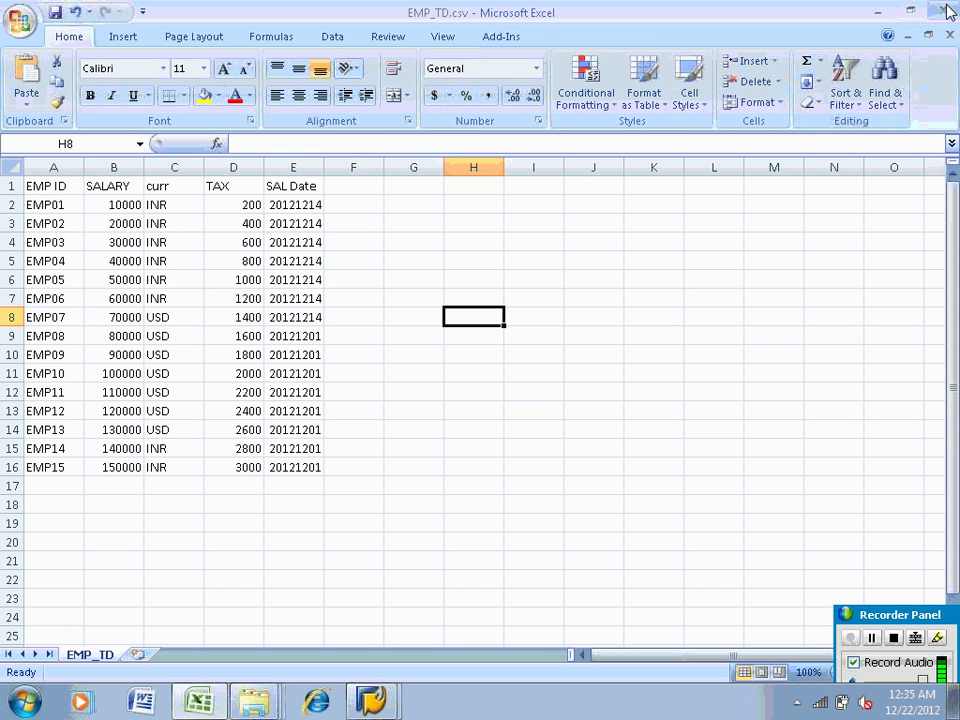
Close Excel, saving EMP_TD.csv over the existing file in CSV format
click(943, 10)
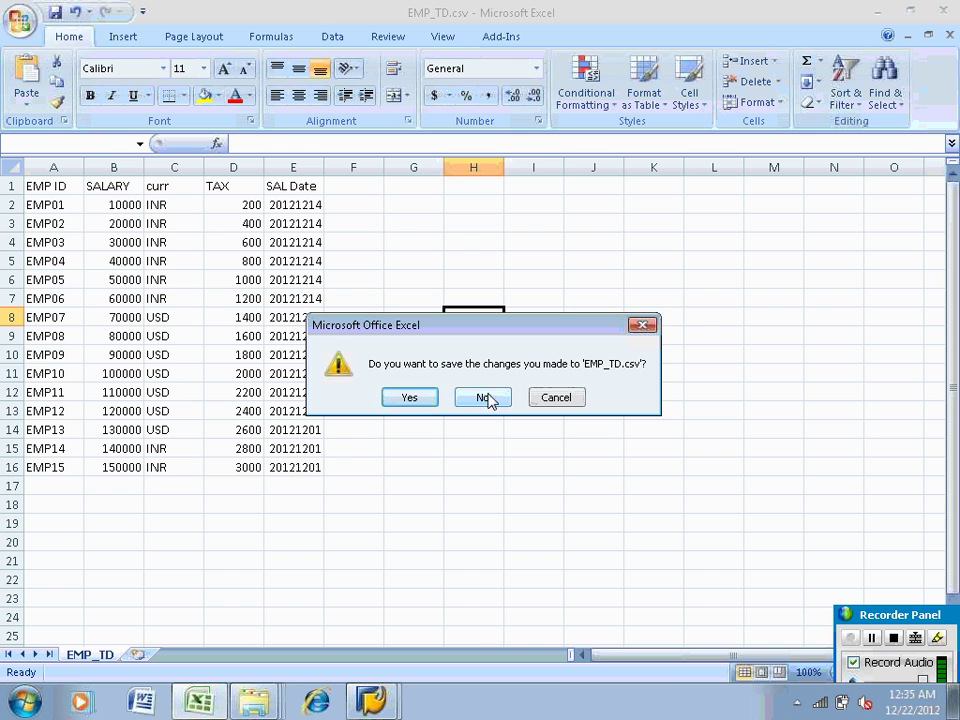
click(414, 398)
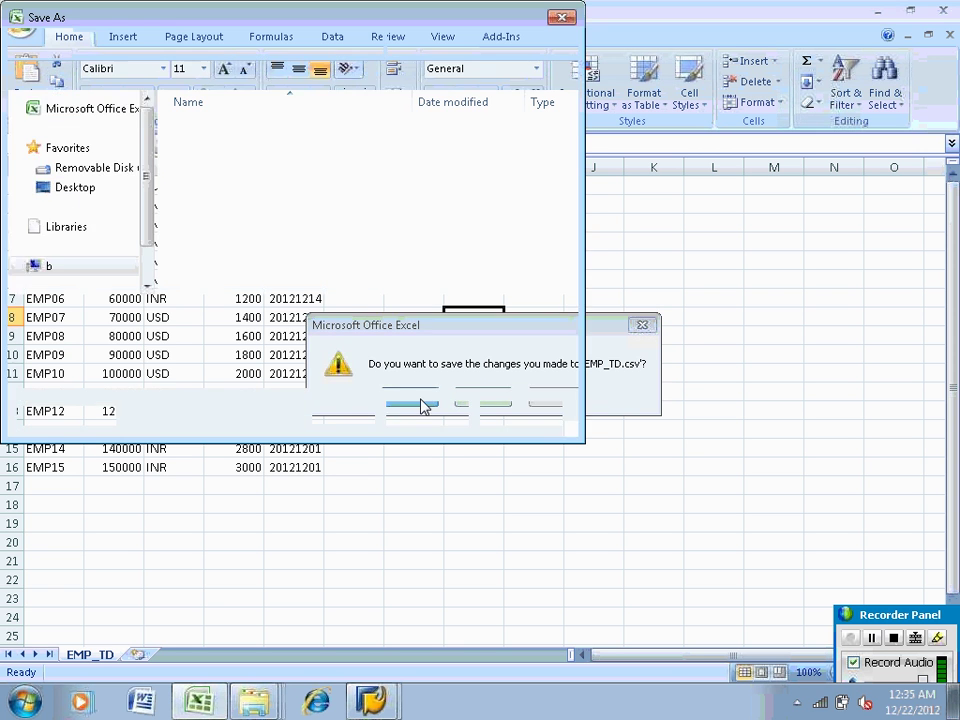
click(420, 418)
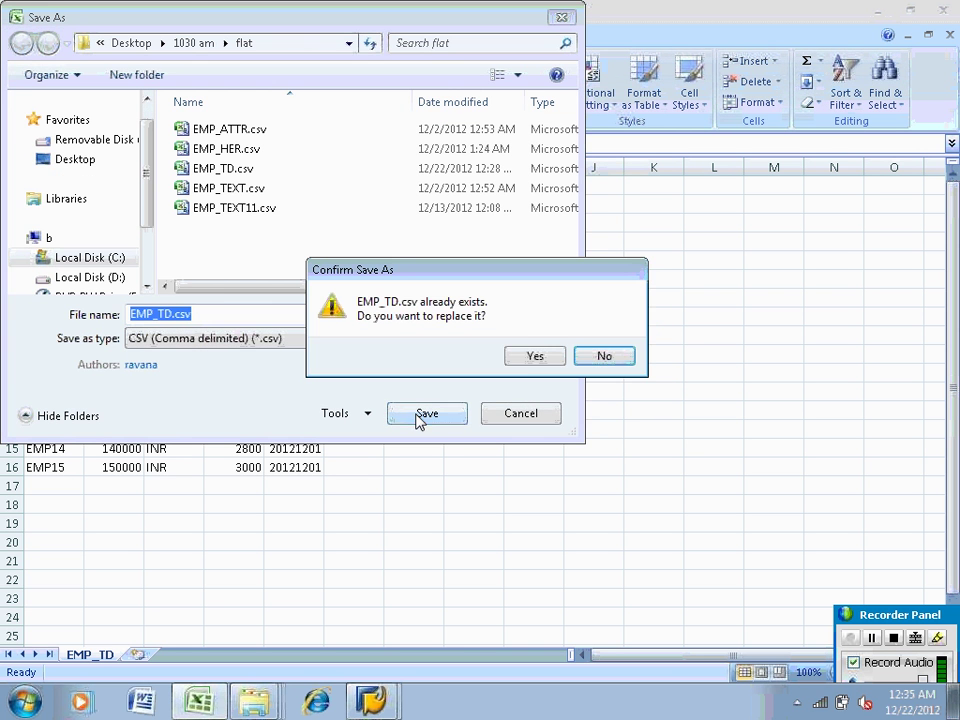
click(529, 353)
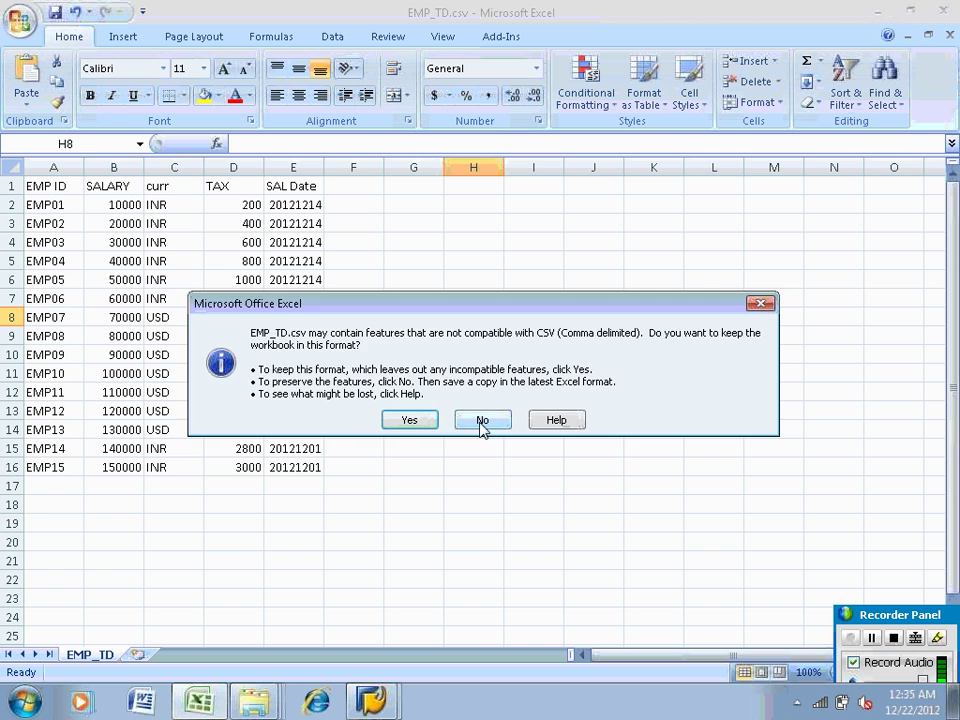
click(482, 420)
click(943, 12)
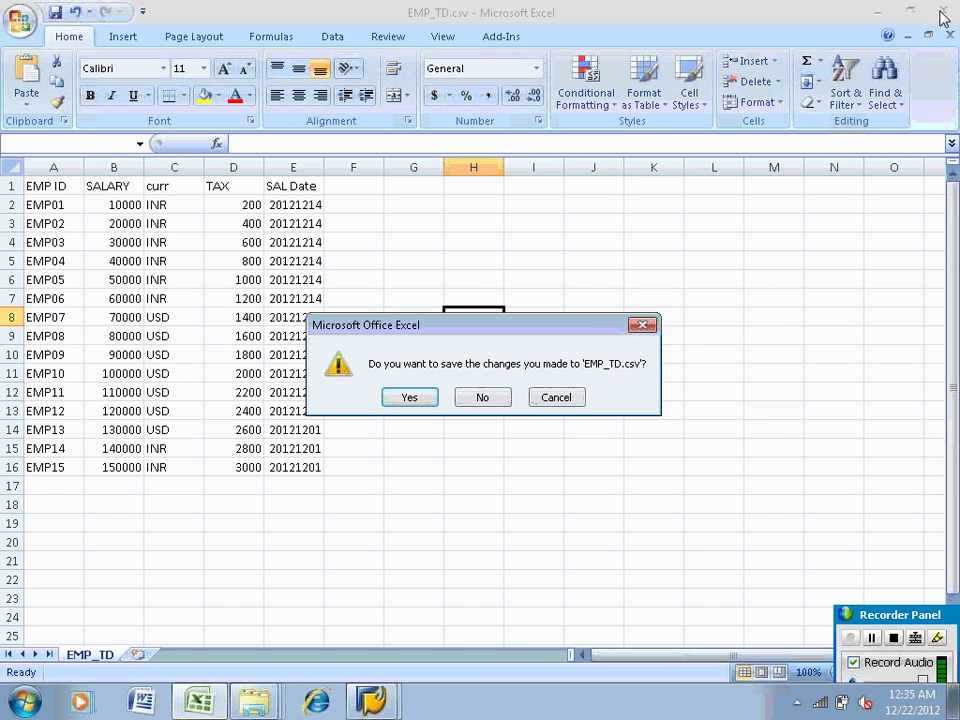
click(487, 398)
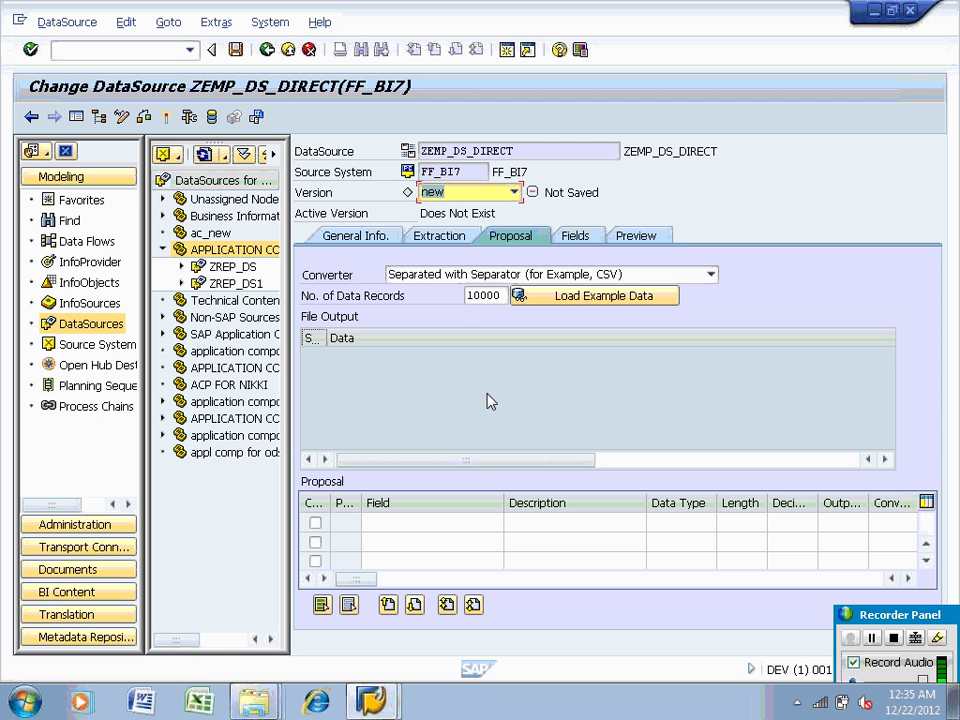
Load example data from EMP_TD.csv and view the fields EMPID, SALARY, CURR, TAX and SALDATE
click(440, 240)
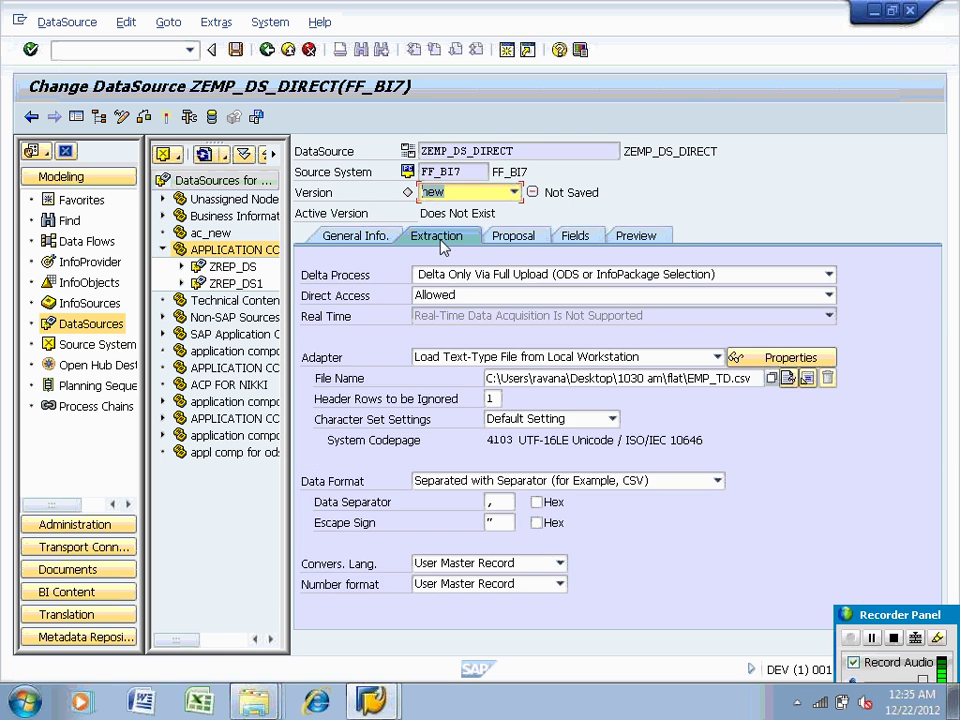
click(527, 239)
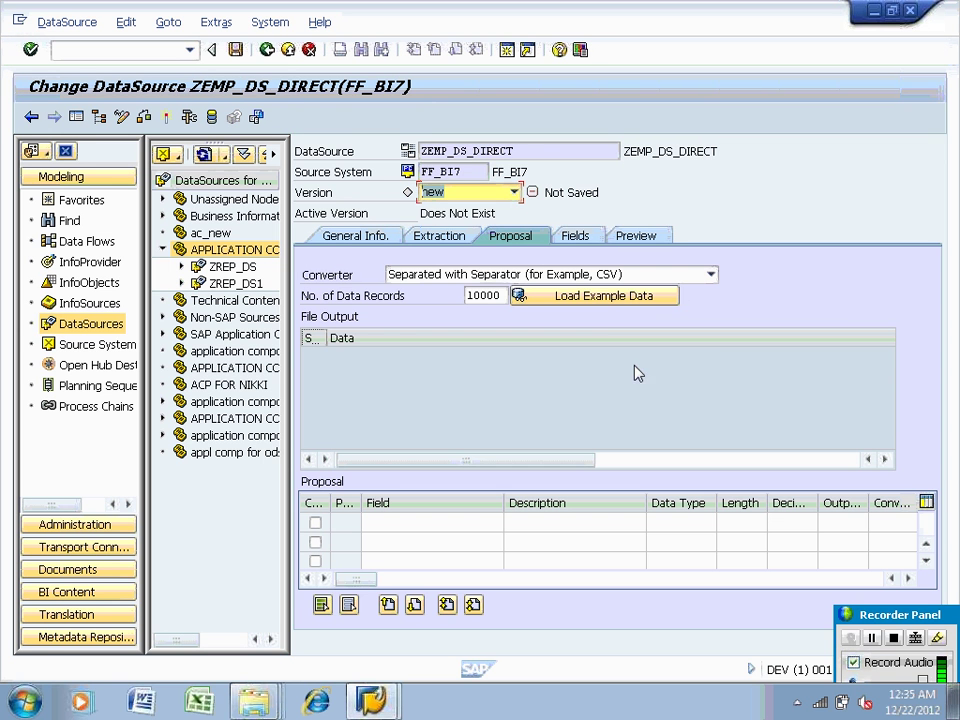
click(605, 297)
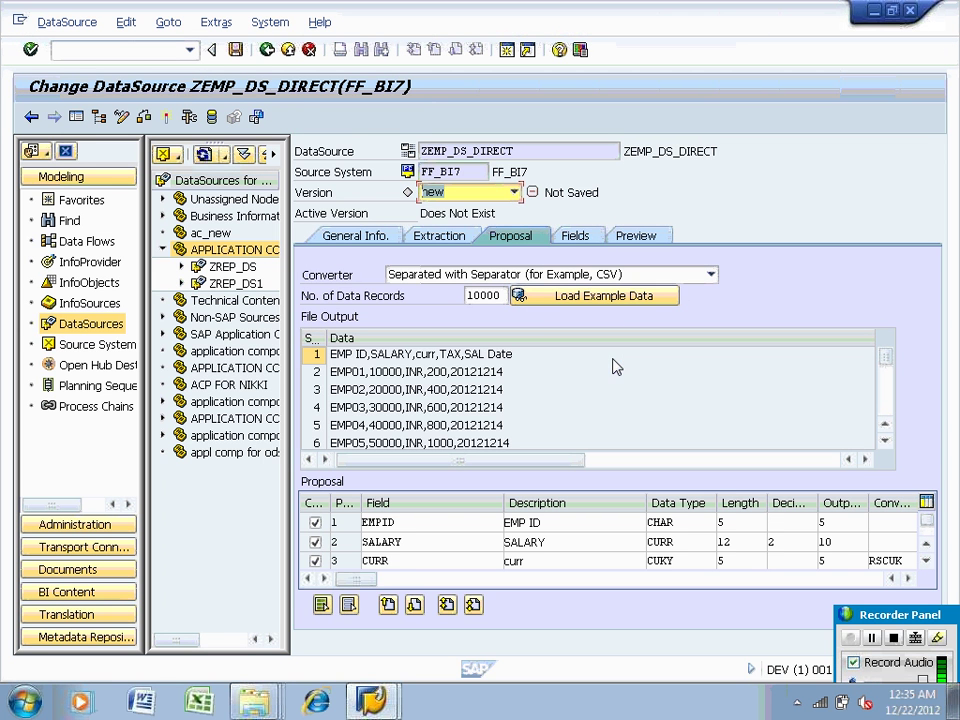
click(578, 237)
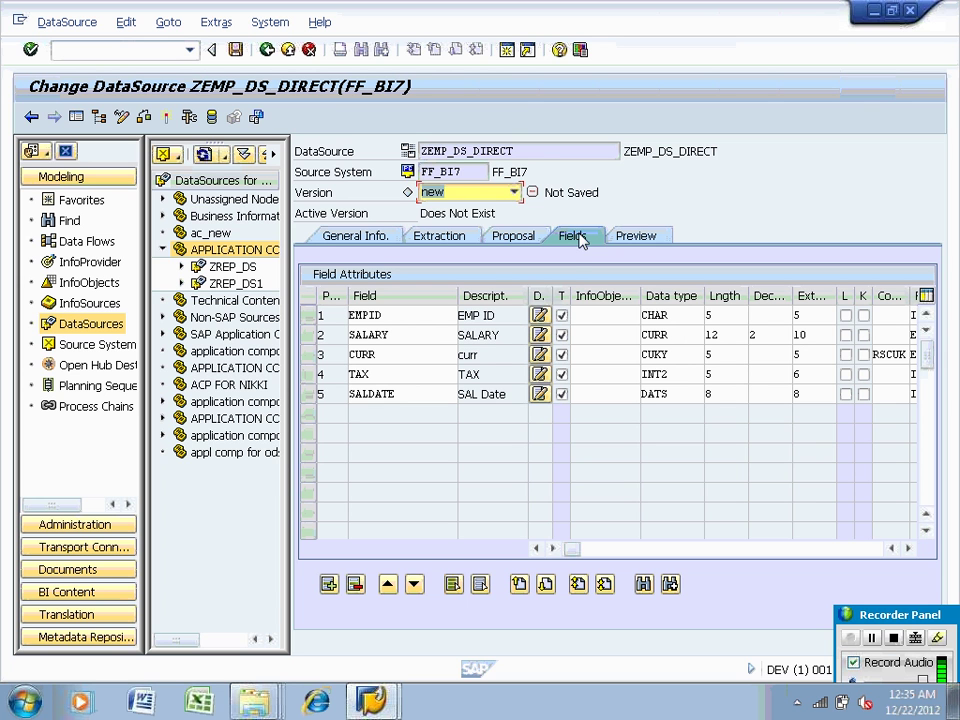
Leave the EMPID InfoObject empty and activate DataSource ZEMP_DS_DIRECT
click(582, 316)
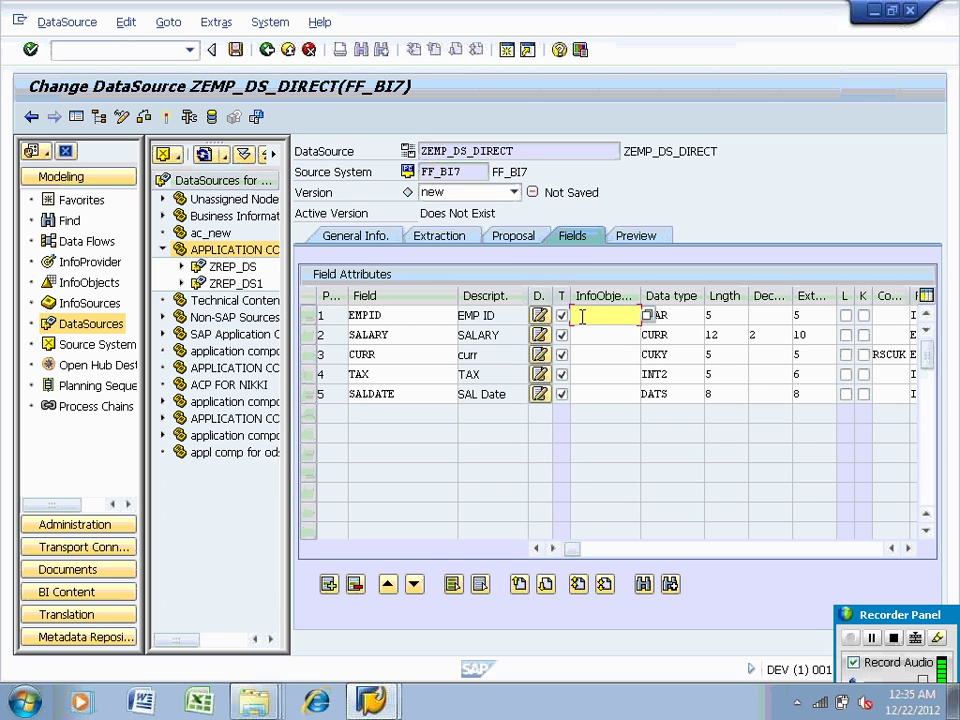
text(z)
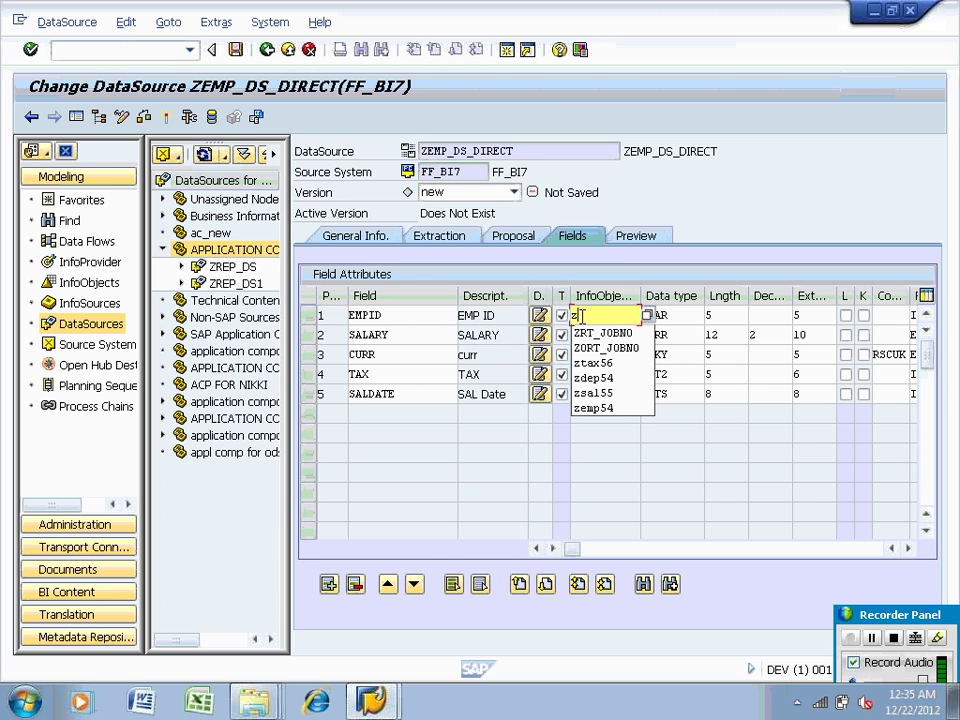
text(e)
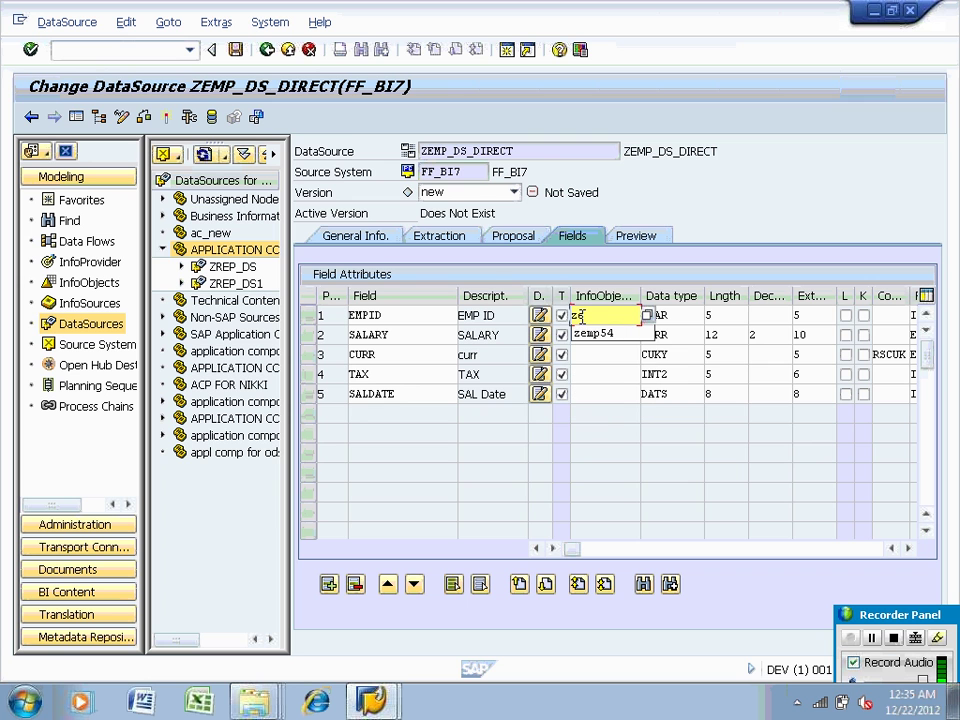
text(,)
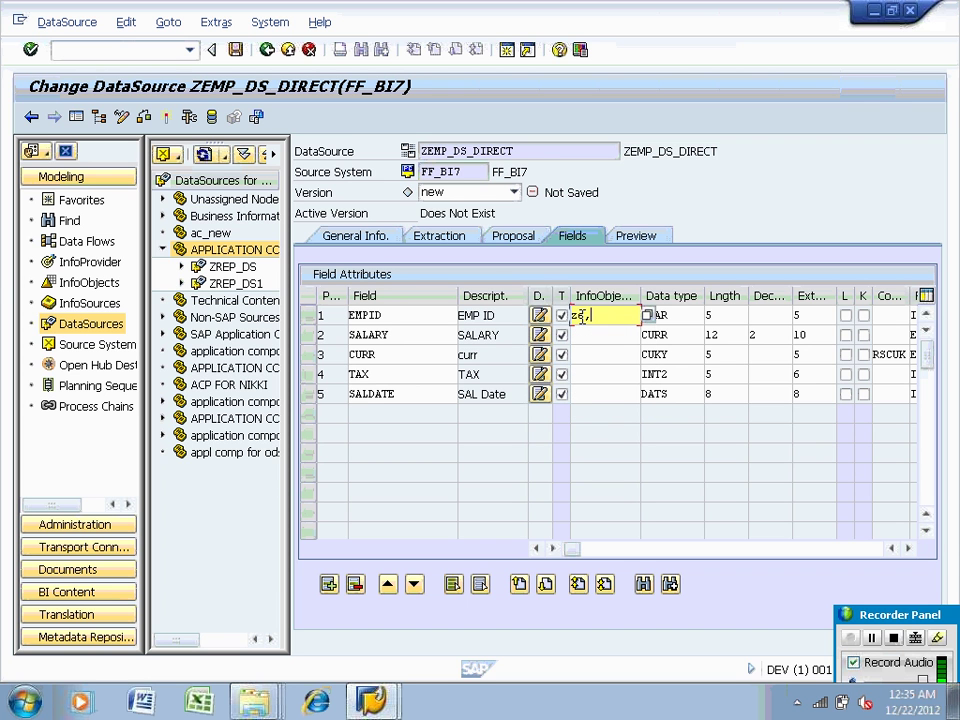
text(m)
key(BackSpace)
key(BackSpace)
key(BackSpace)
key(BackSpace)
click(167, 118)
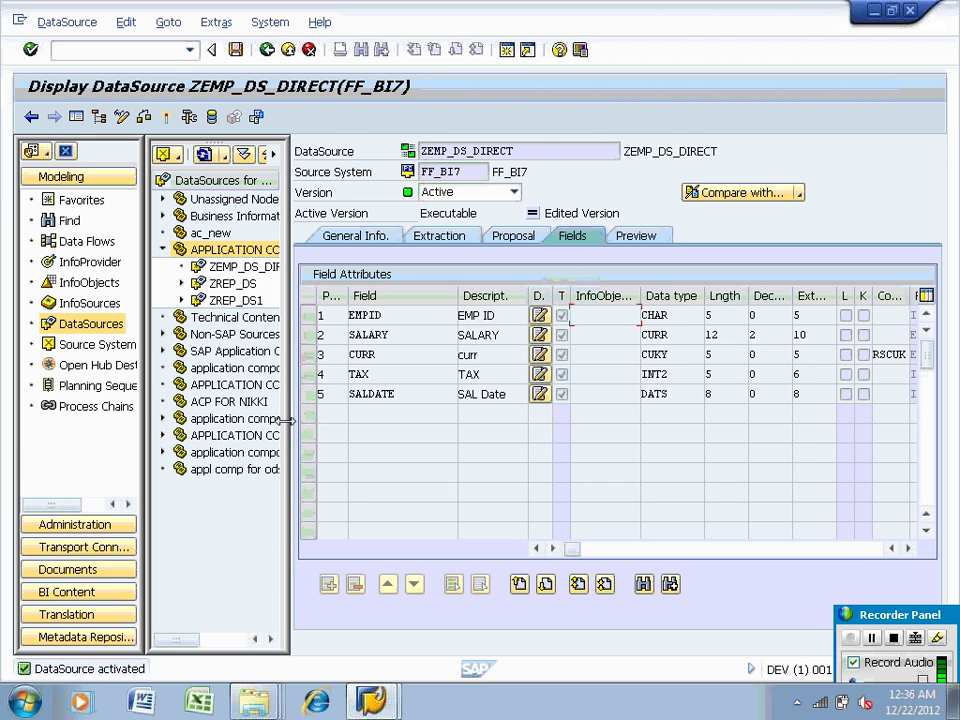
Read the preview data showing all 15 EMP records, then leave the DataSource screen
click(632, 235)
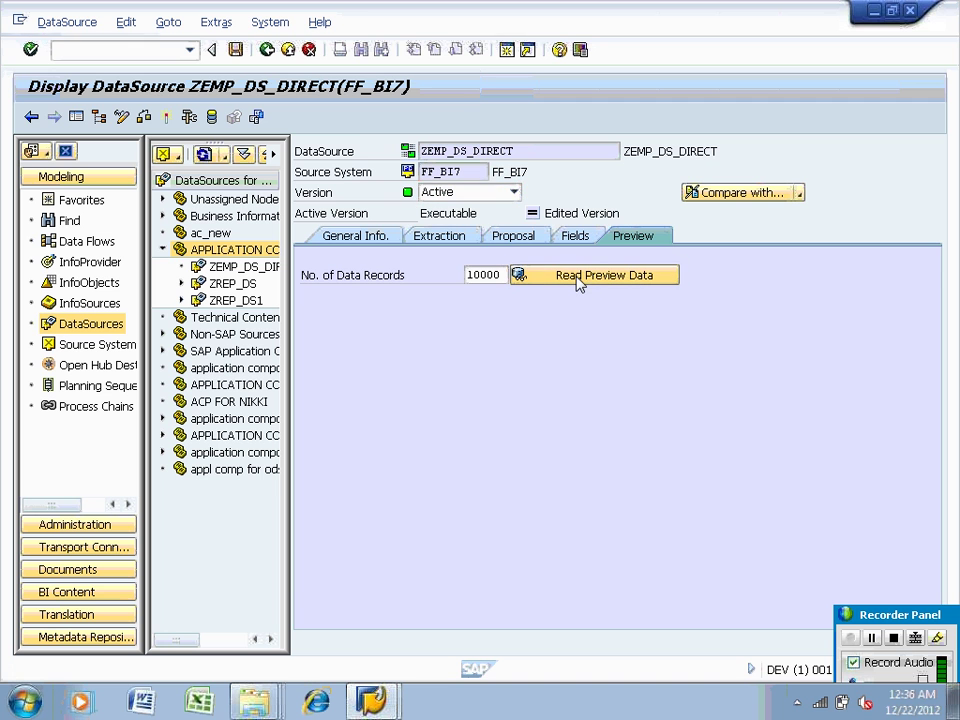
click(590, 275)
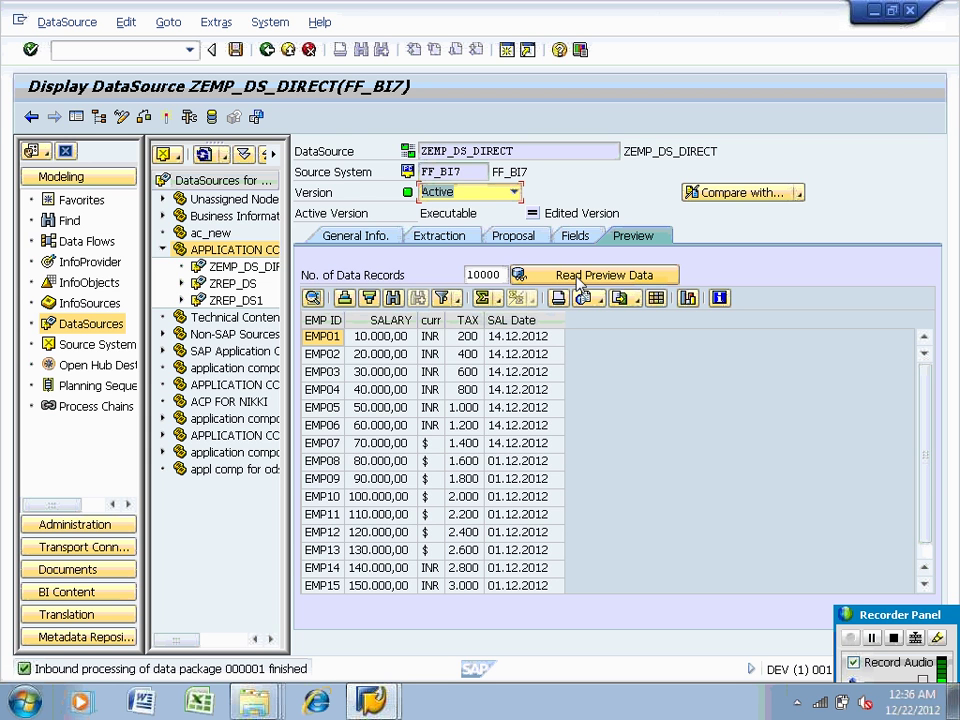
click(267, 50)
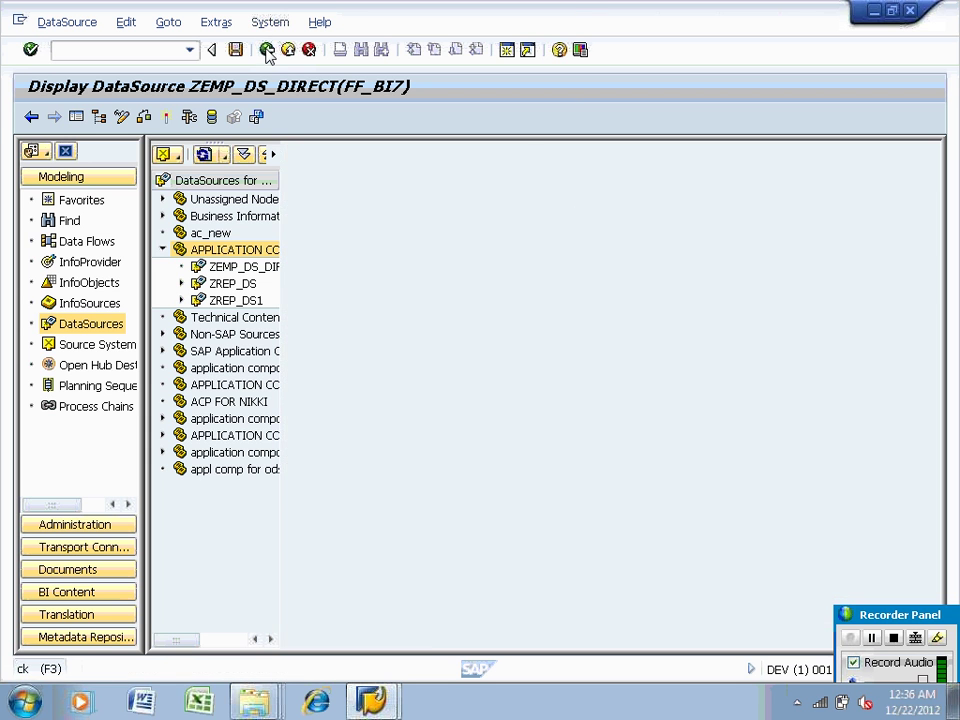
Switch to the InfoProvider tree and bring up the actions for Info Area for ODS
click(275, 270)
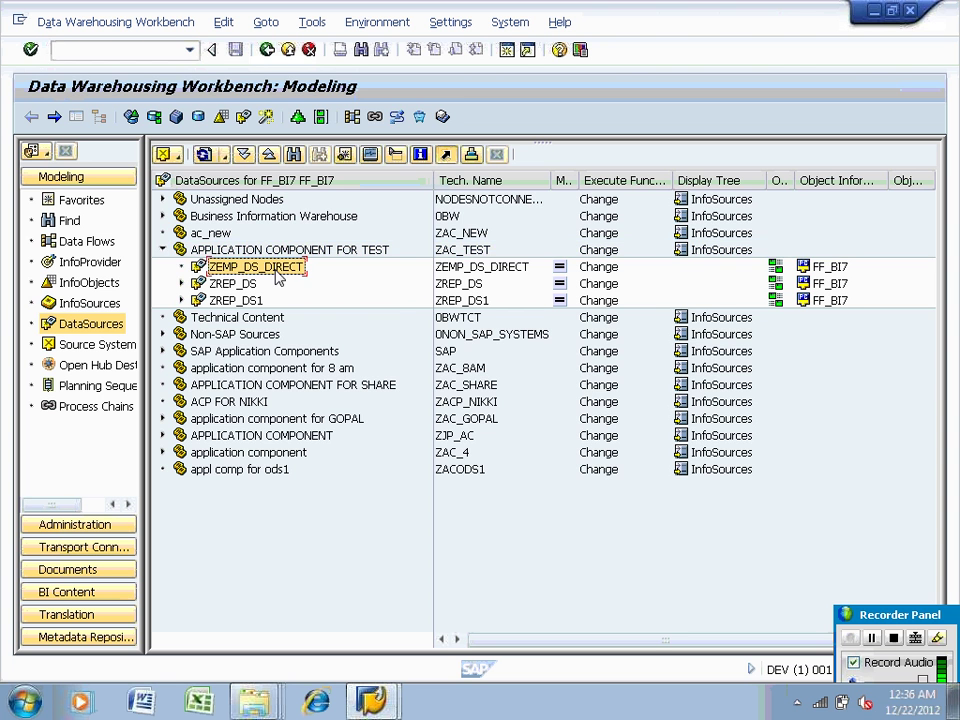
click(113, 264)
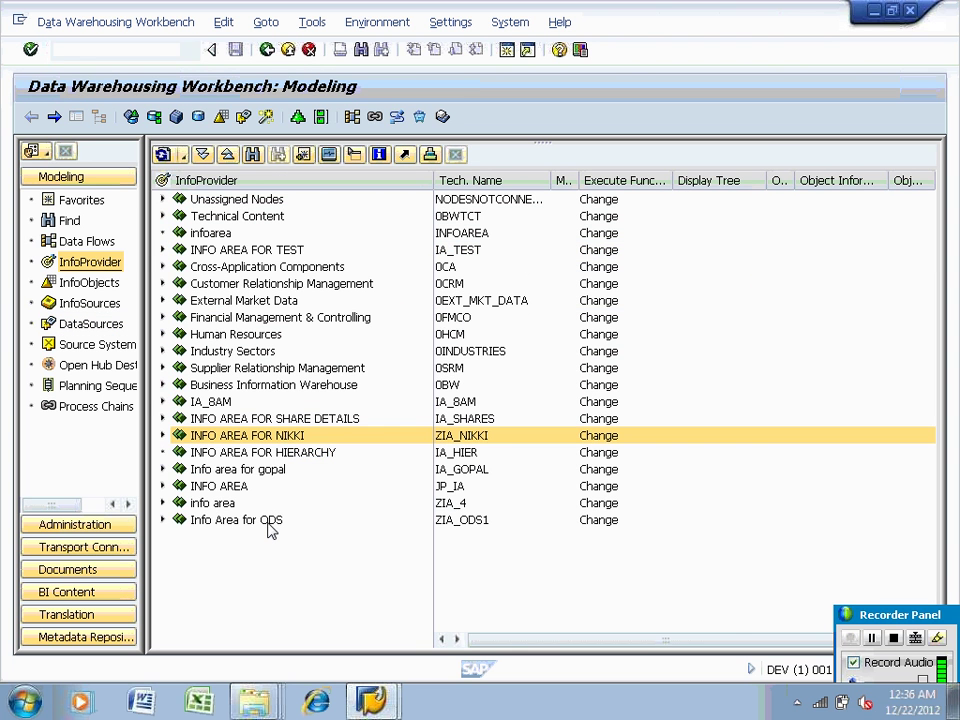
right_click(270, 527)
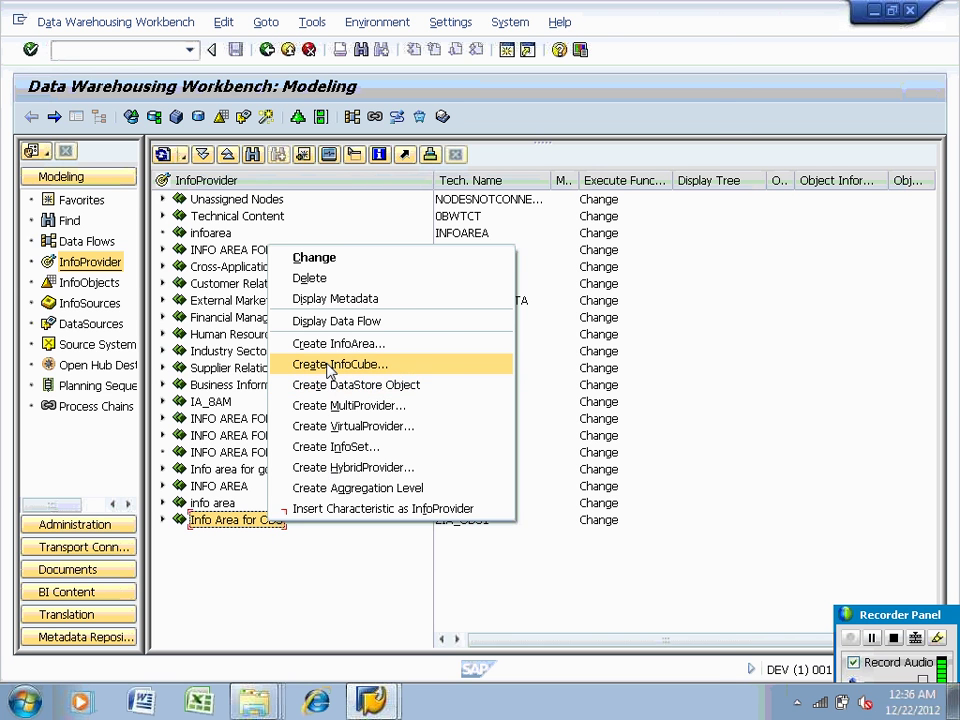
Choose Create InfoCube for info area ZIA_ODS1 to open the Edit InfoCube dialog
click(329, 366)
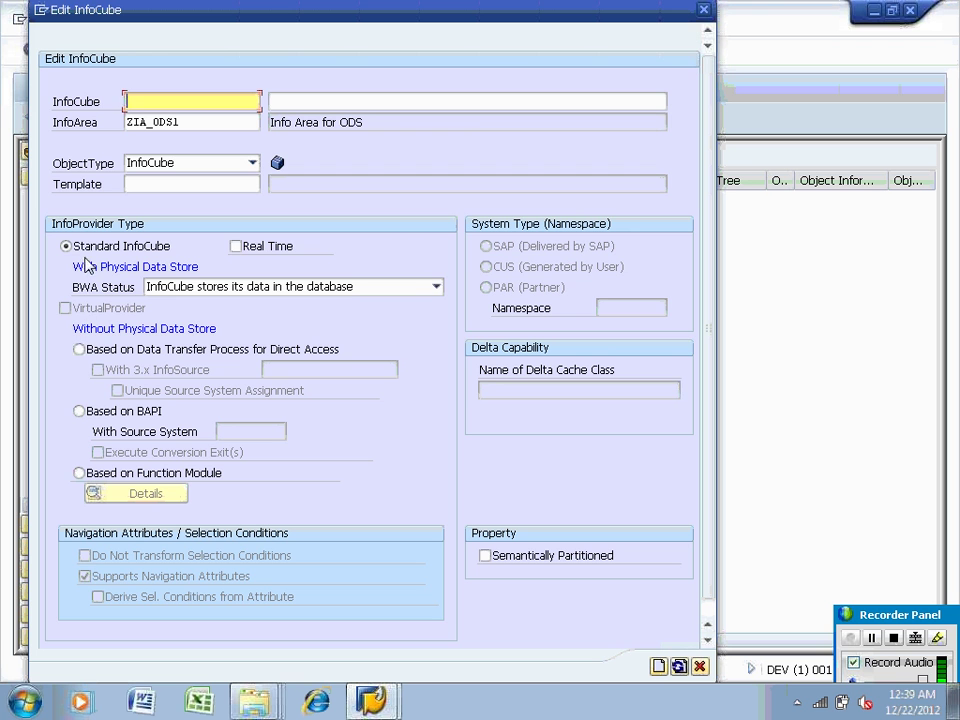
Define a direct-access VirtualProvider named ZVIR_CUBE with description ZVIR_CUBE and confirm creation
click(81, 349)
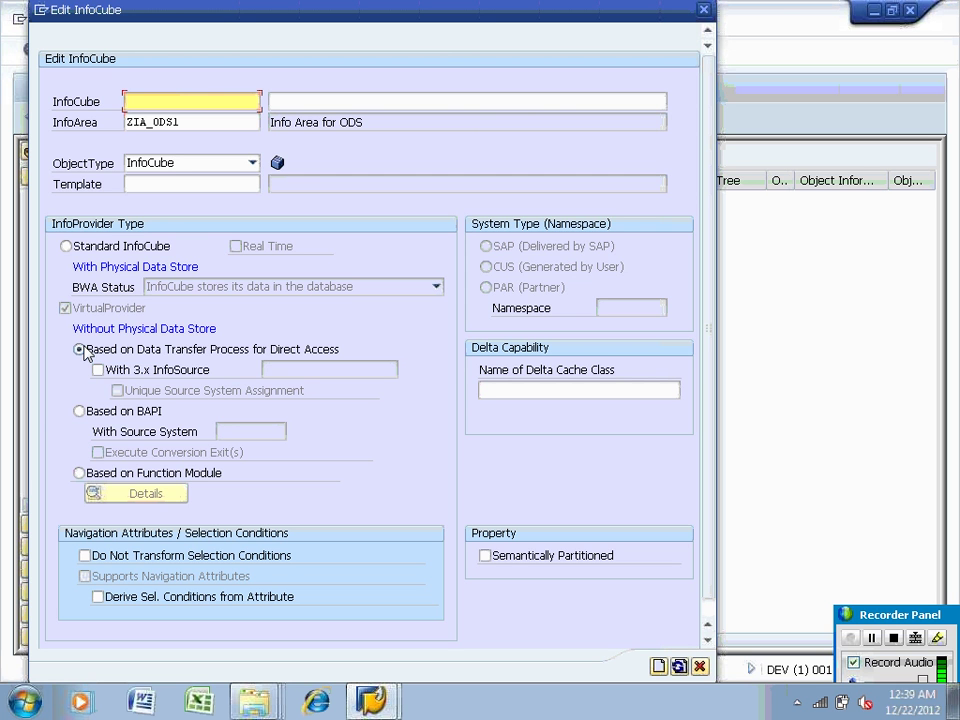
text(IR)
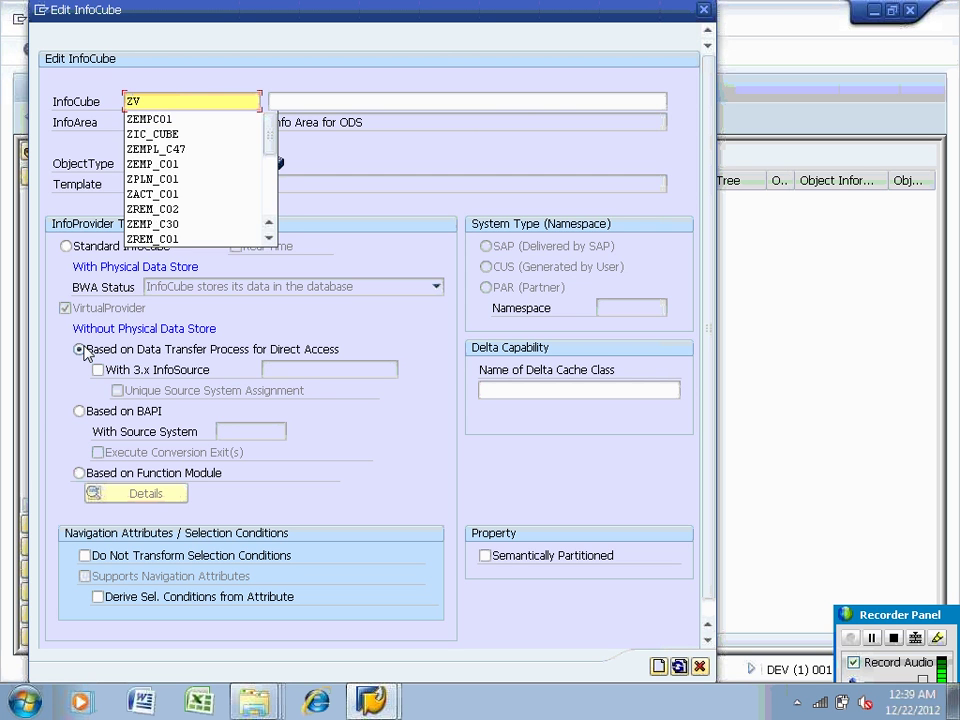
key(BackSpace)
key(BackSpace)
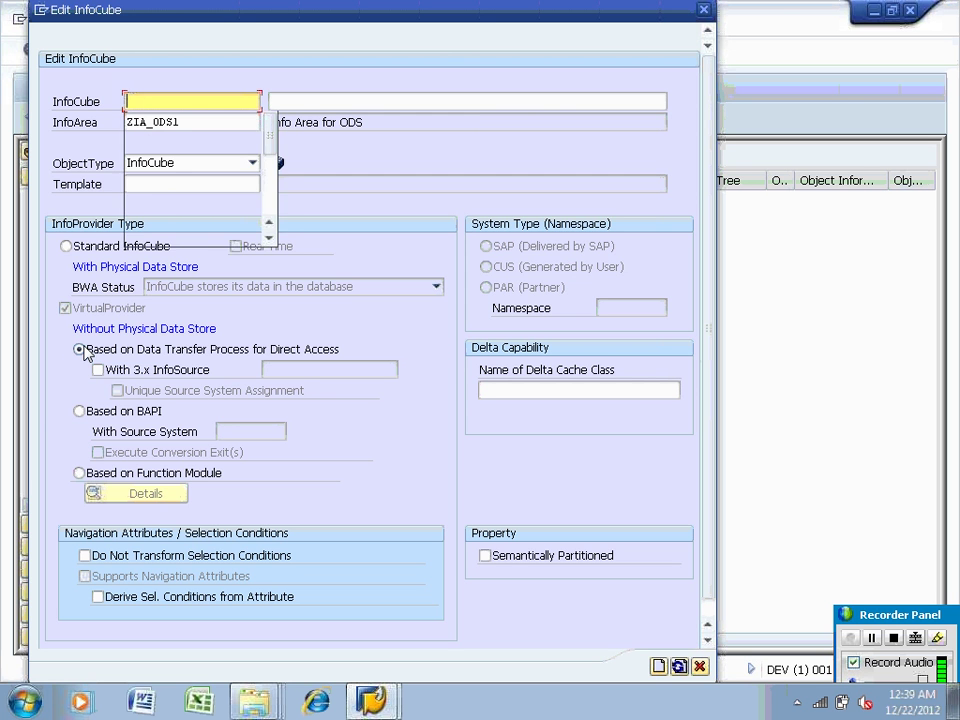
text(ZVIR)
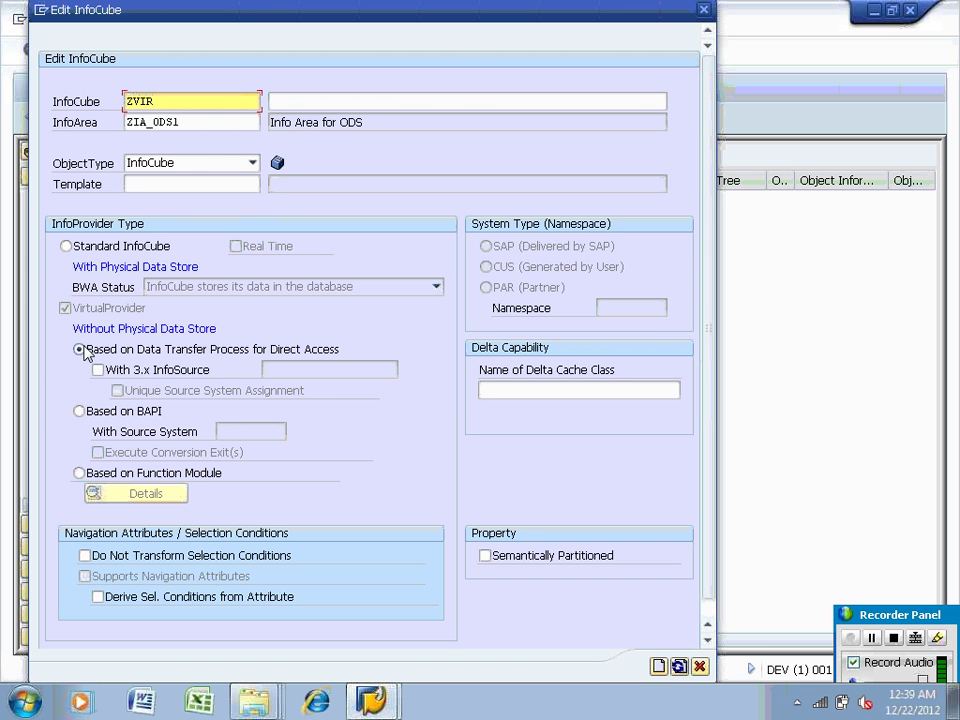
text(_CUBE)
drag(242, 101, 117, 103)
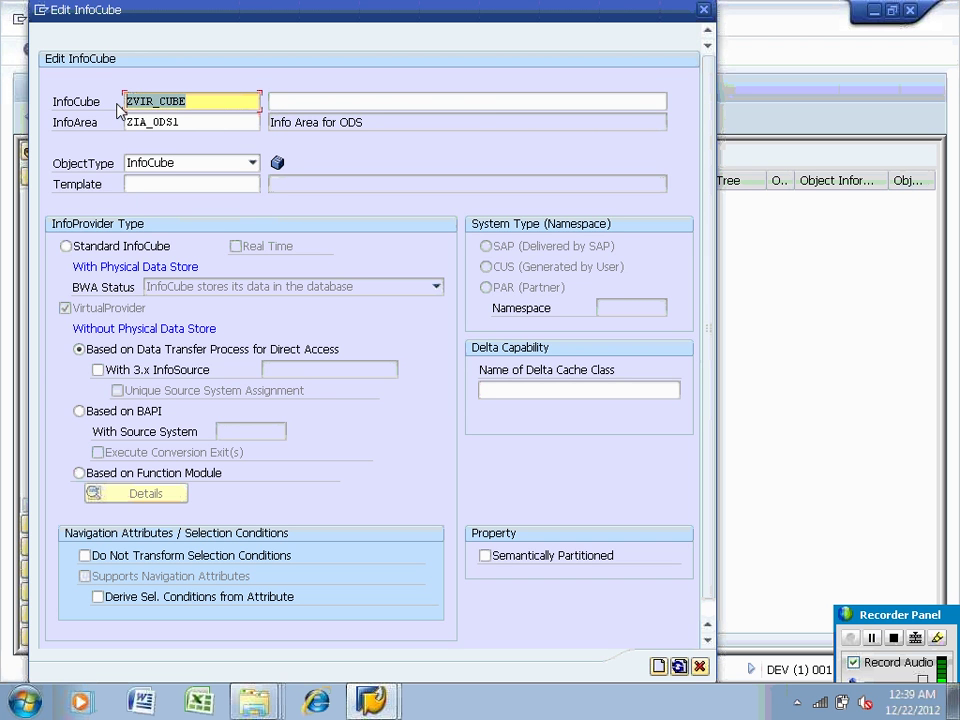
key(ctrl+c)
click(274, 101)
key(ctrl+v)
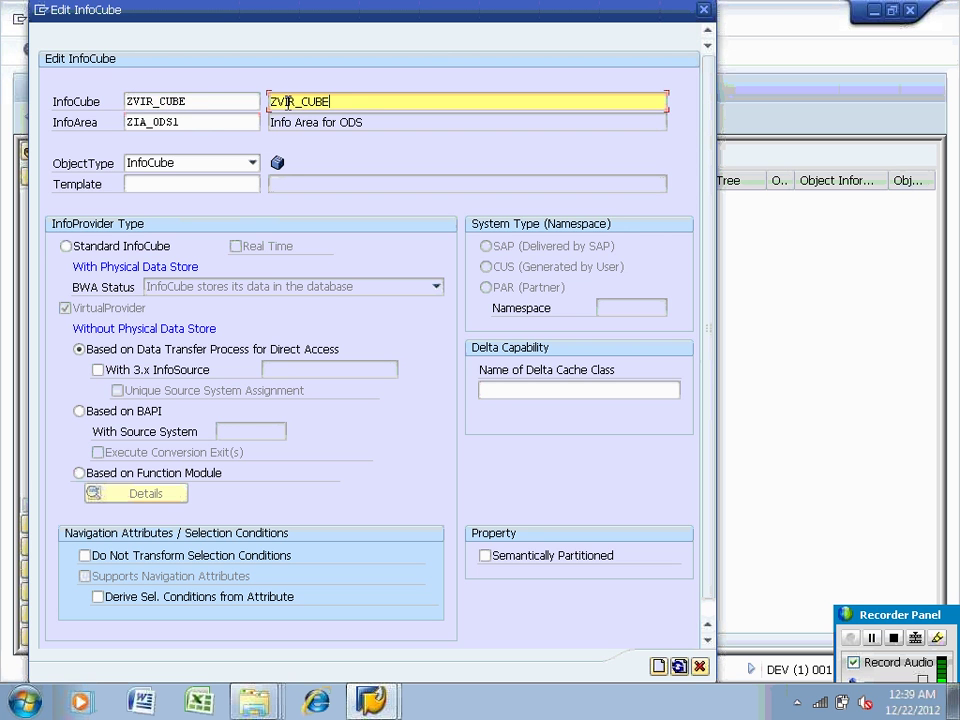
click(659, 667)
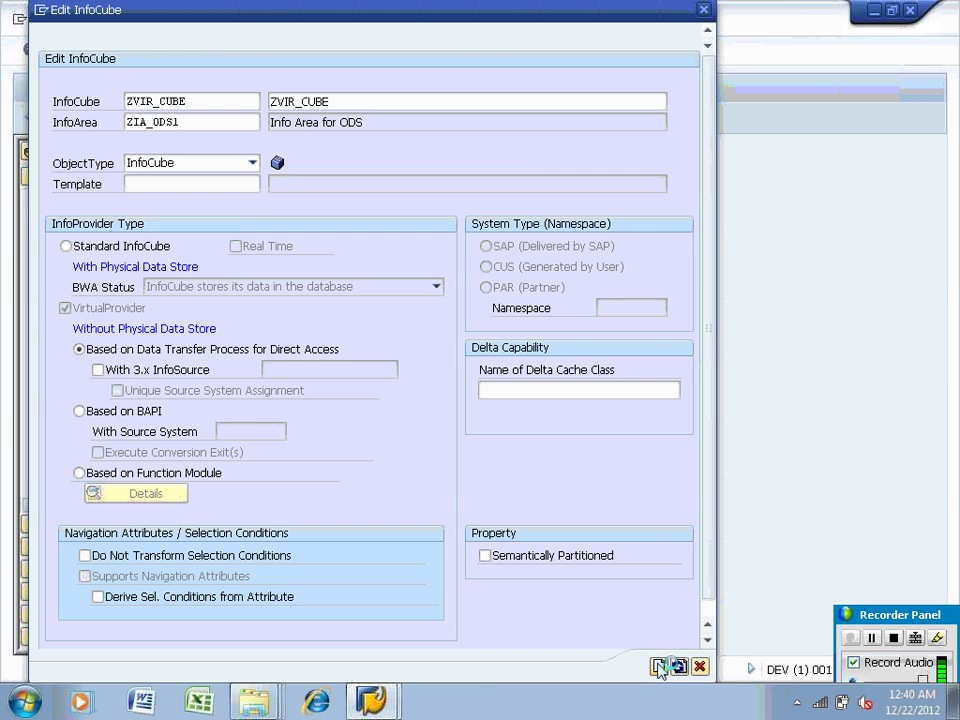
Create ZVIR_CUBE and enter ZEMPL01 and ZCALDAY as Dimension 1 InfoObjects via direct input
click(660, 667)
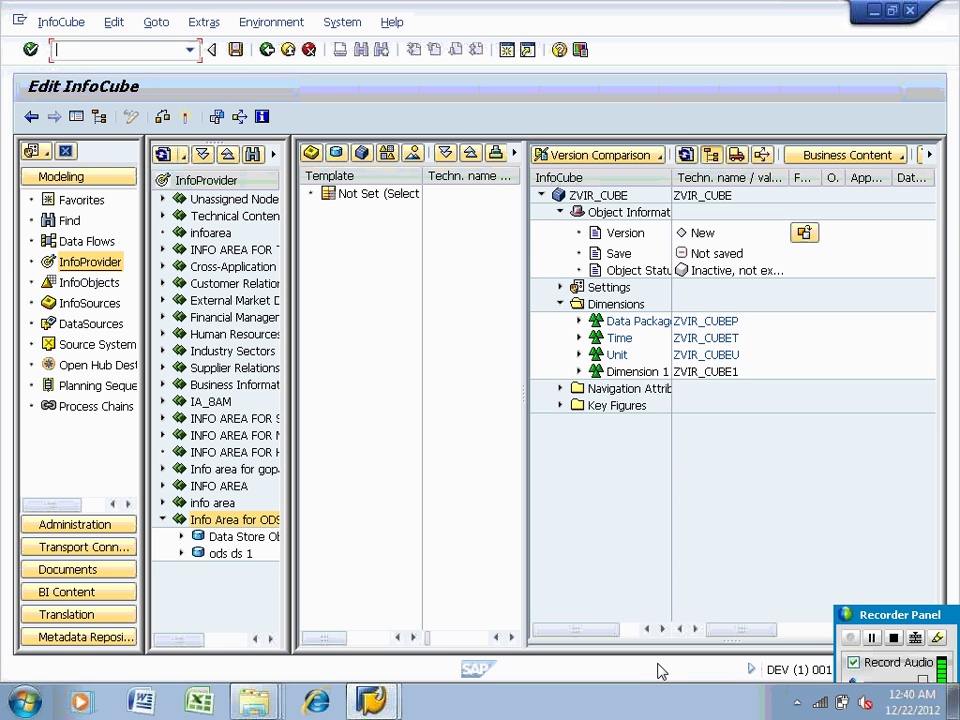
right_click(652, 372)
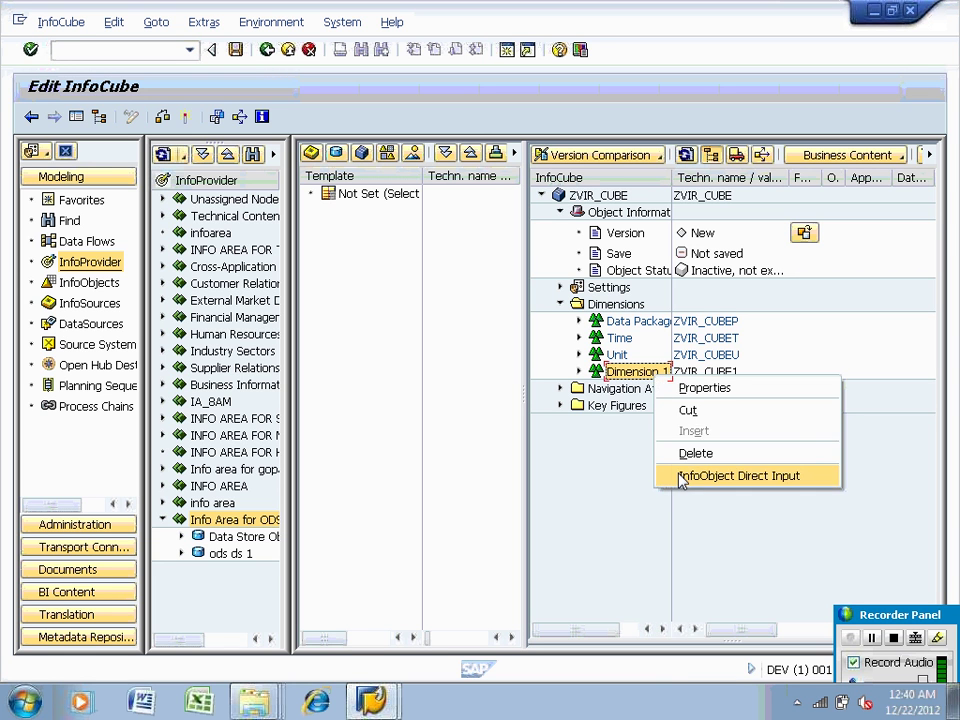
click(683, 476)
text(zemp101)
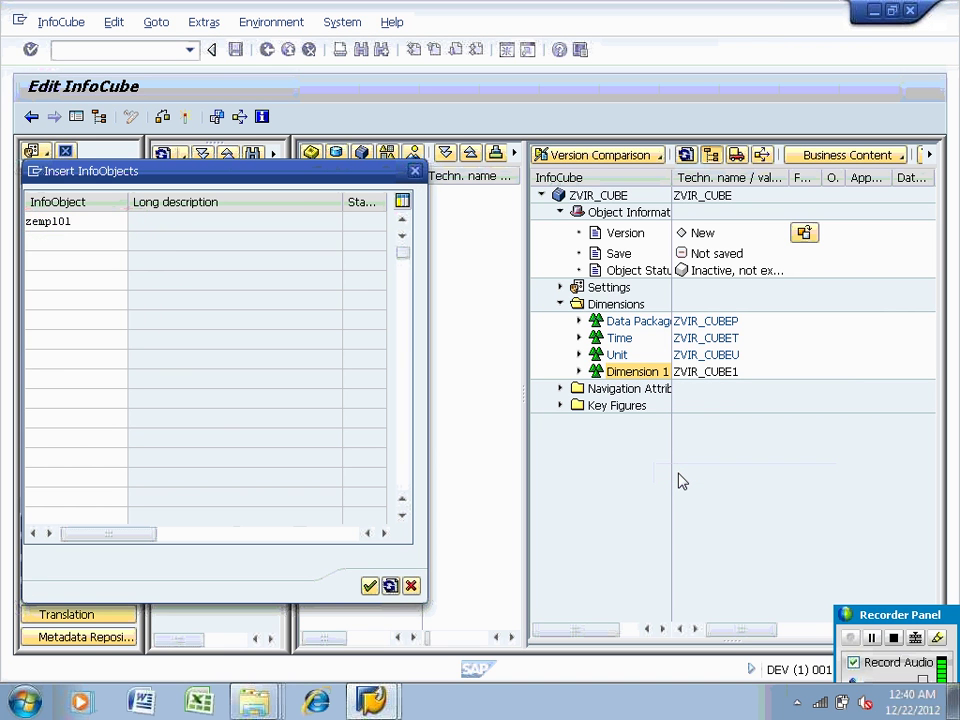
key(Return)
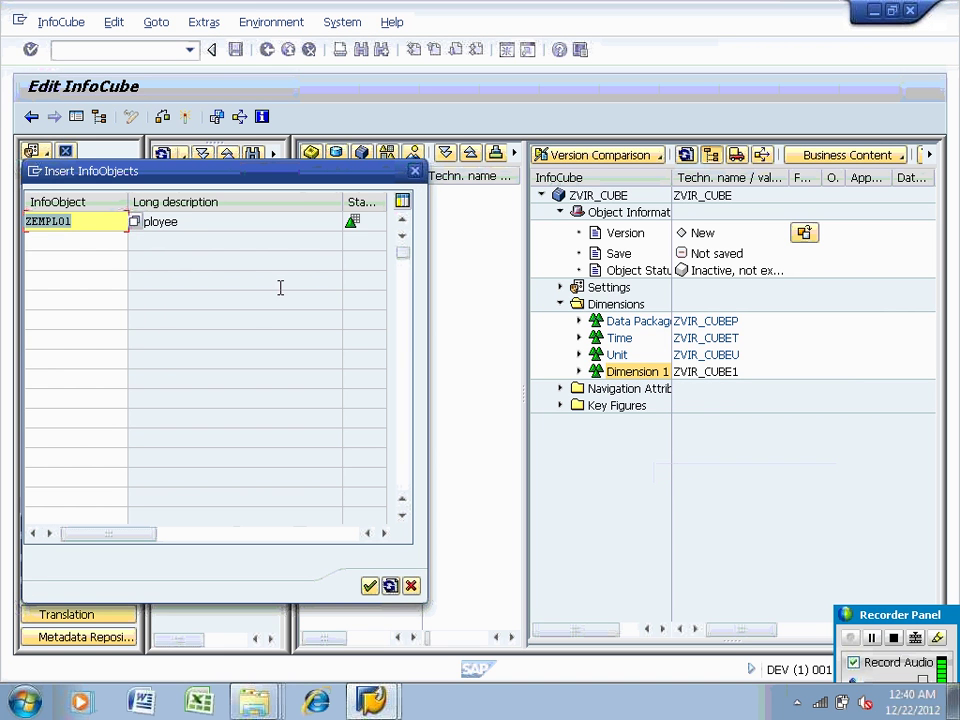
click(96, 238)
text(zcal)
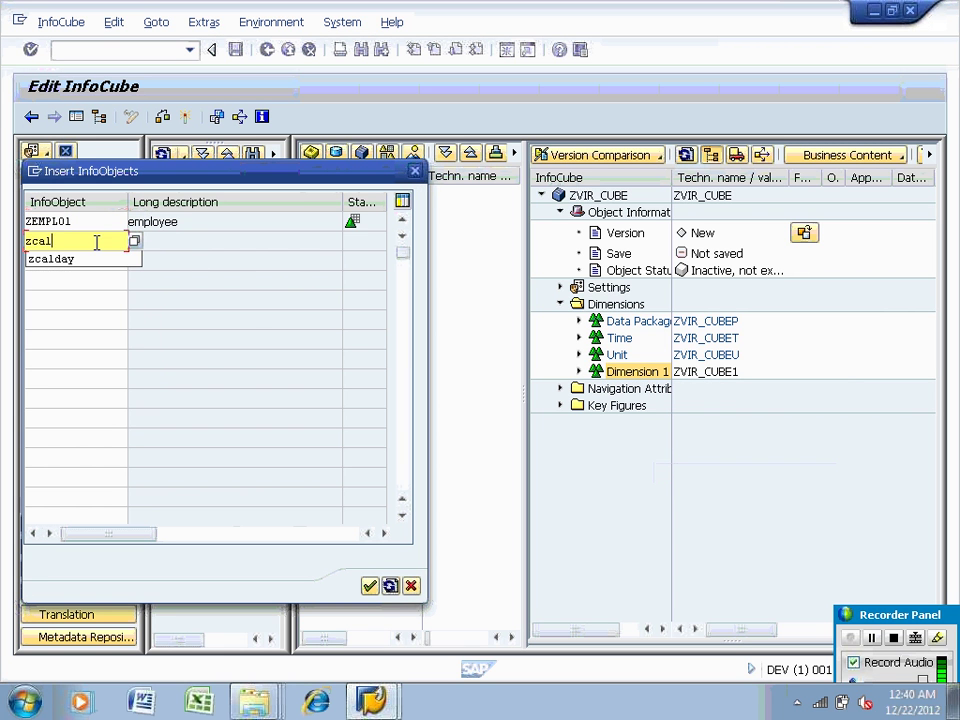
text(day)
key(Return)
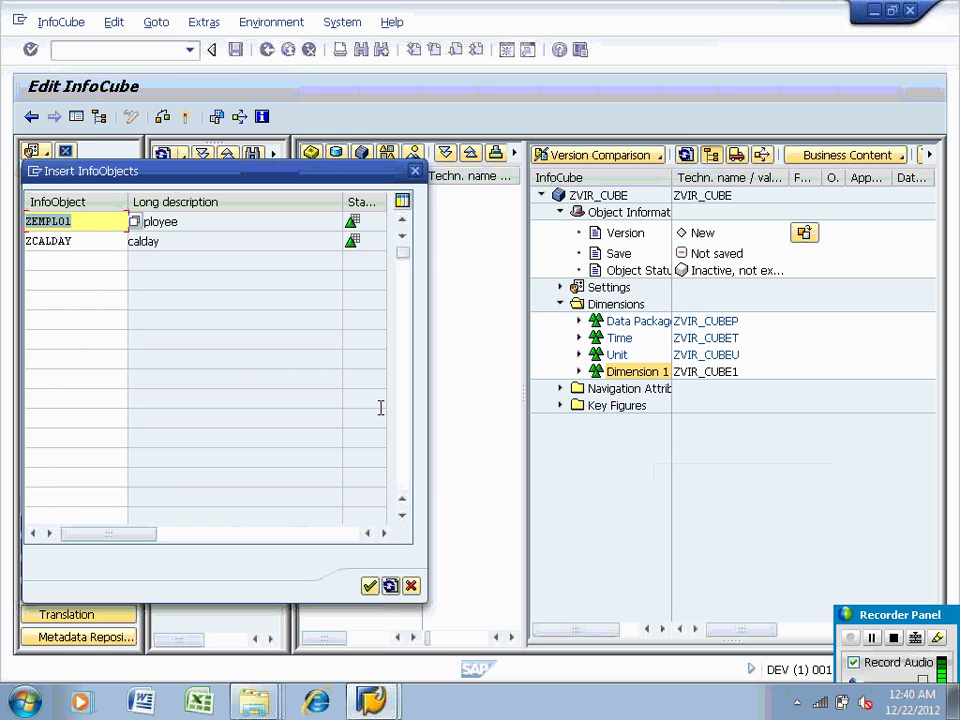
Add key figures ZSAL01 and ZTAX01 via direct input and expand Key Figures to confirm them
right_click(602, 410)
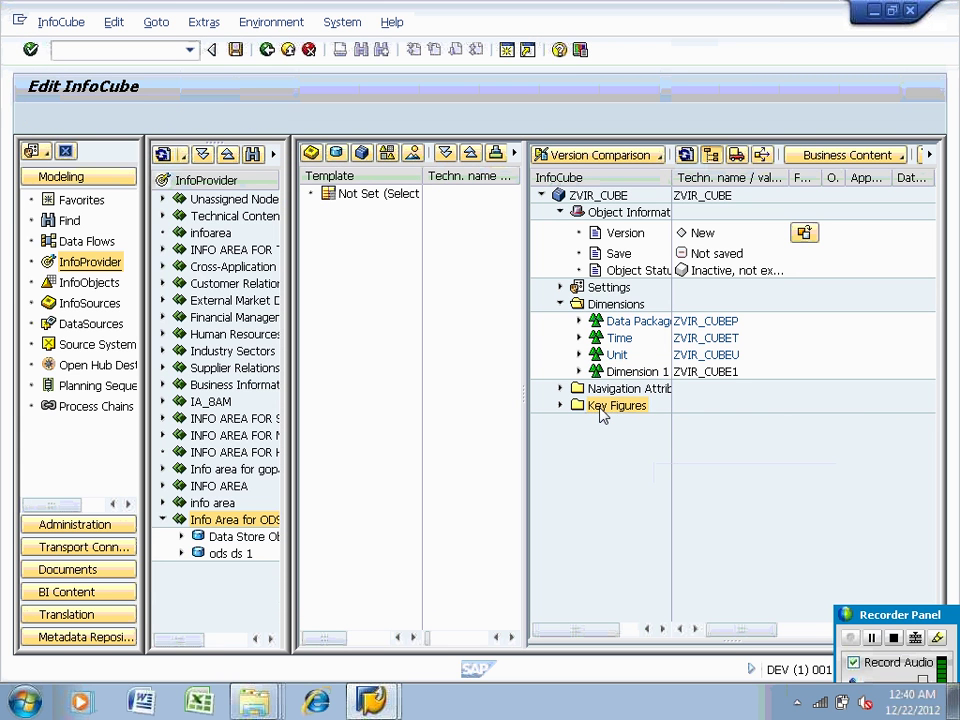
click(628, 506)
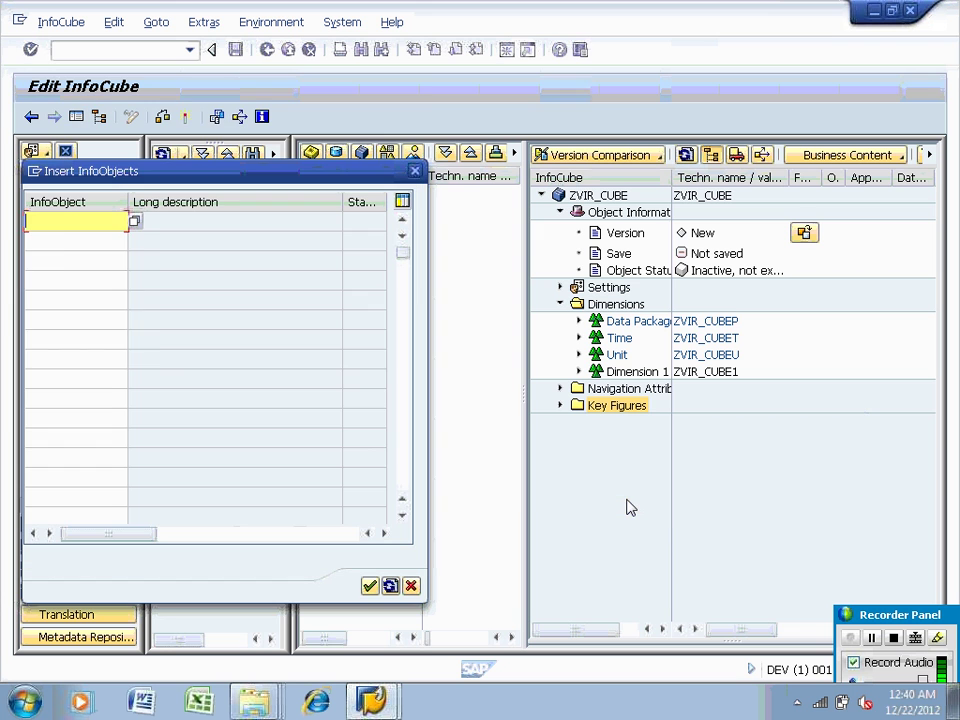
text(zsal99)
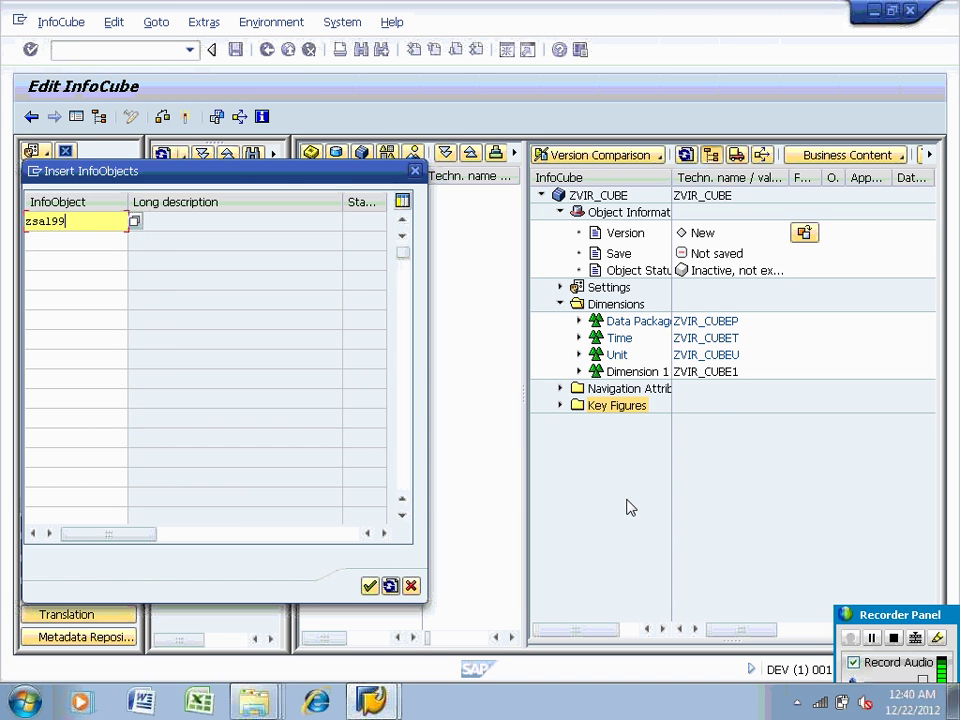
key(Return)
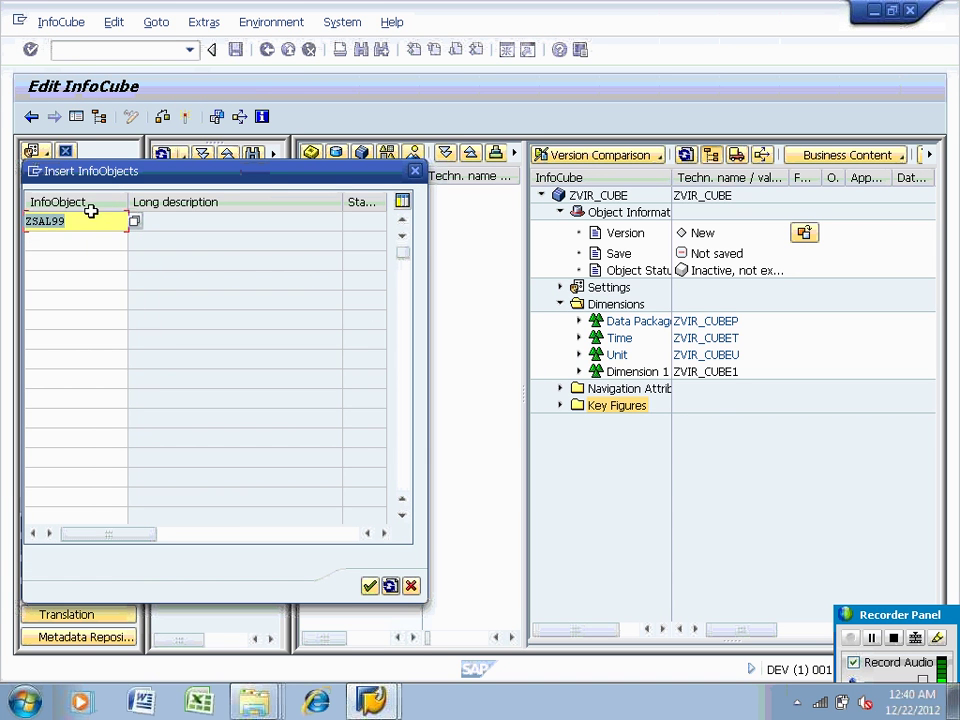
key(BackSpace)
key(BackSpace)
text(01)
key(Return)
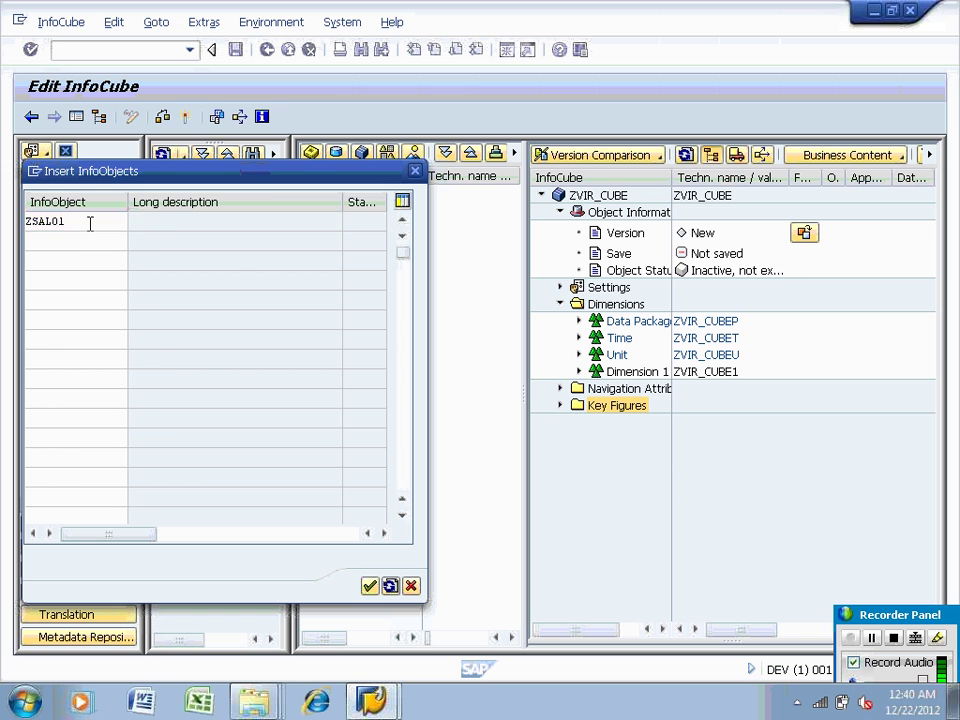
click(69, 248)
text(ztax)
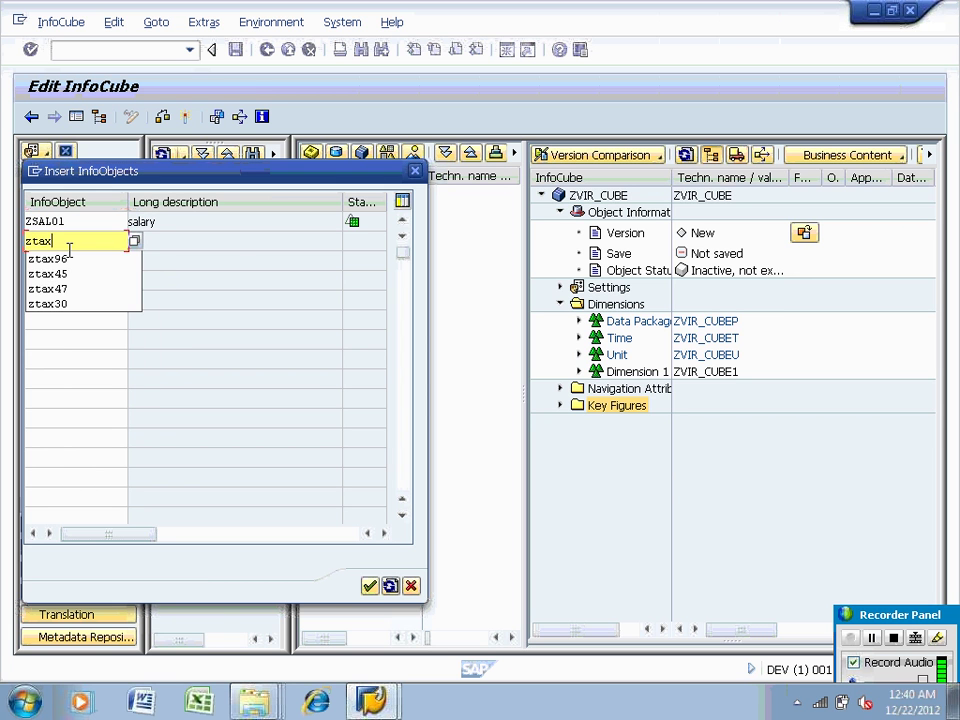
text(01)
key(Return)
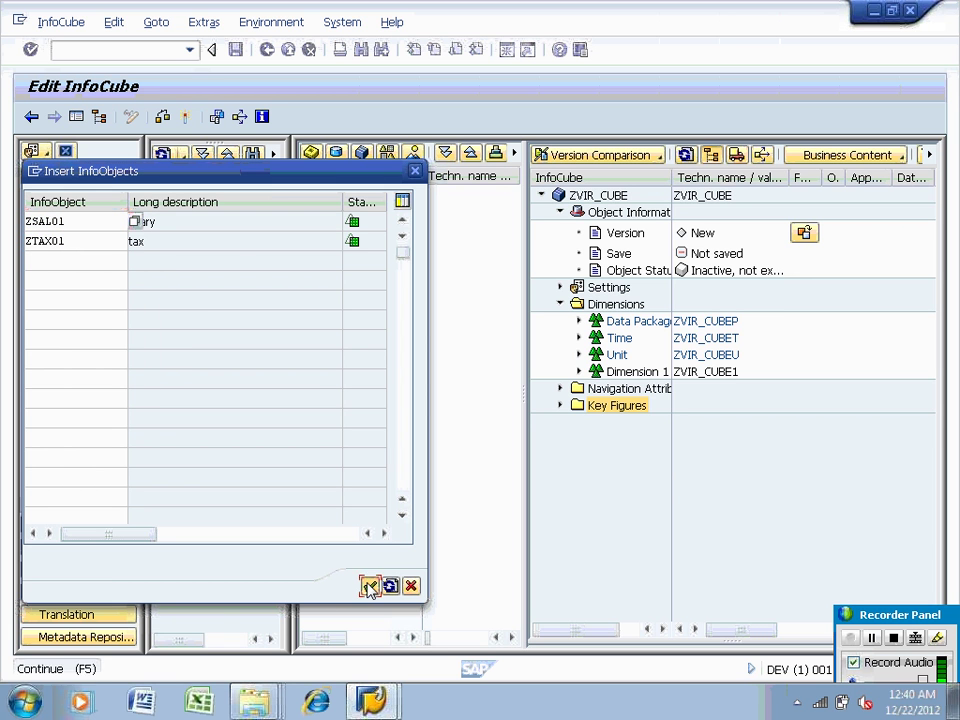
click(369, 586)
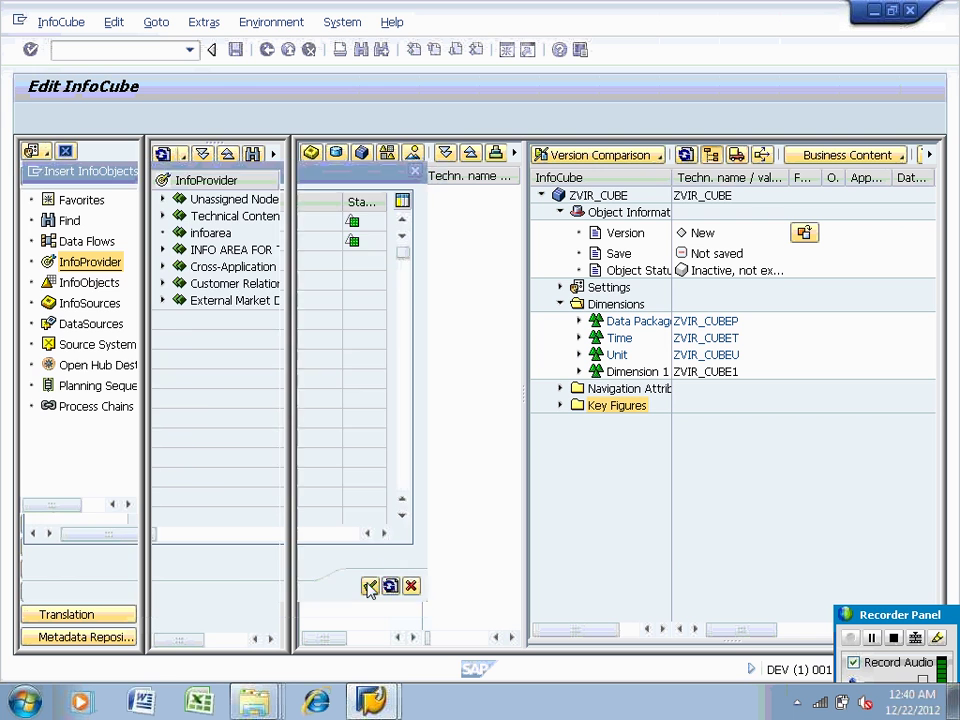
click(560, 406)
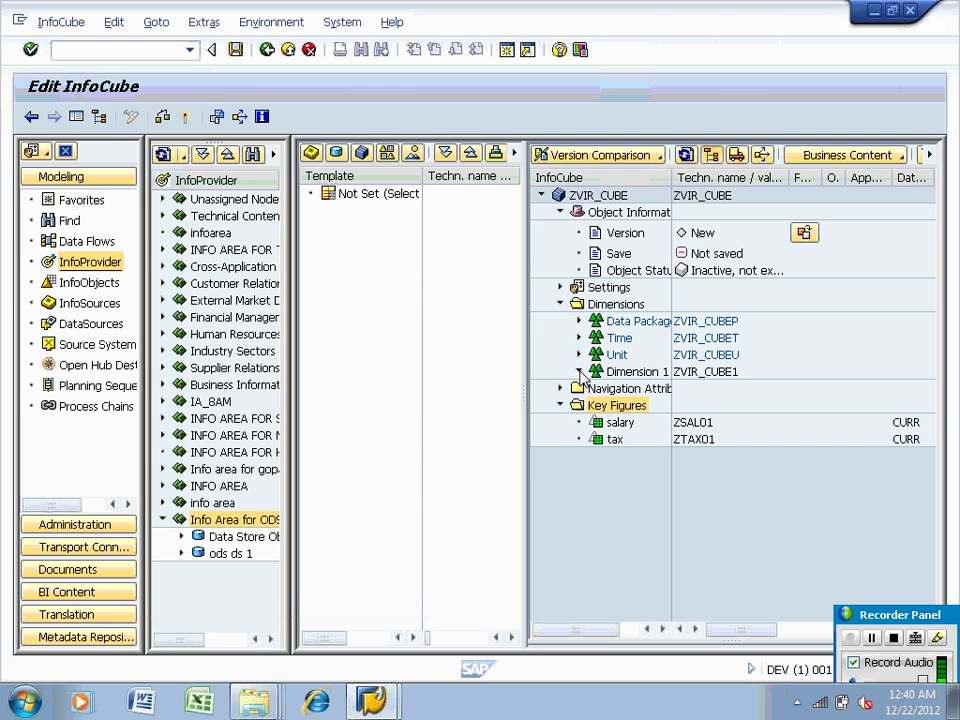
Expand Dimension 1 to verify employee and calday, then activate ZVIR_CUBE
click(579, 371)
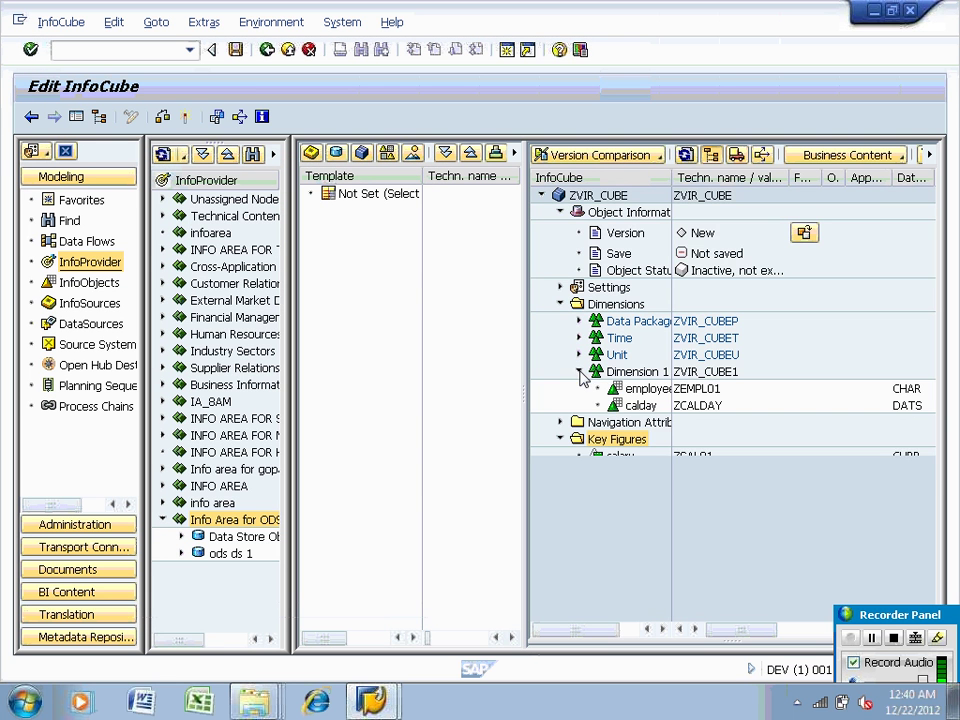
click(186, 118)
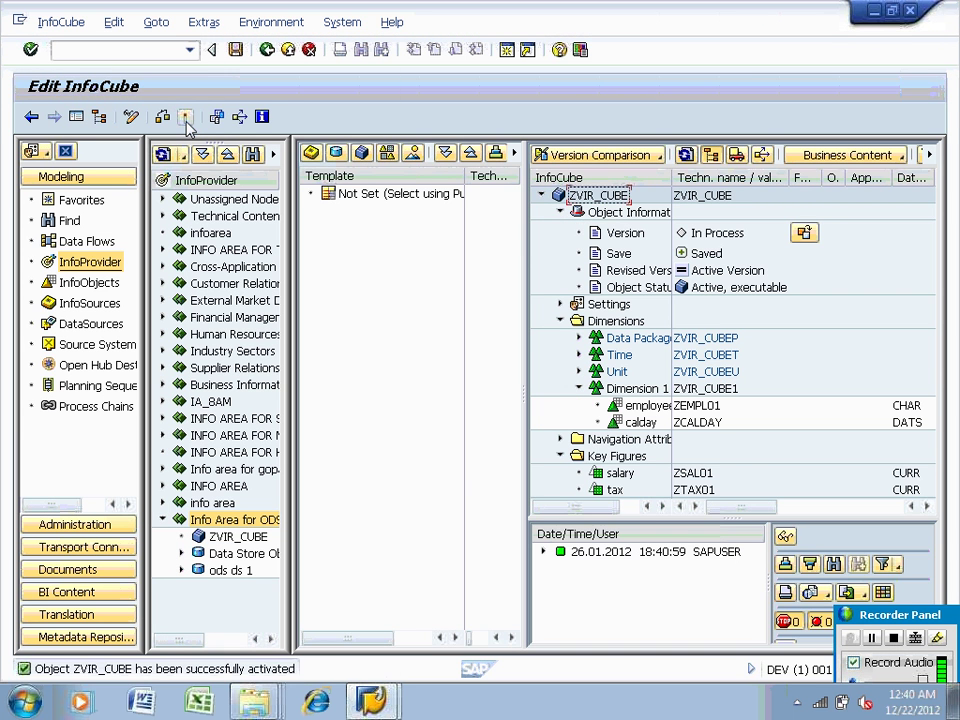
Begin creating another VirtualProvider in Info Area for ODS, then cancel the dialog
right_click(231, 521)
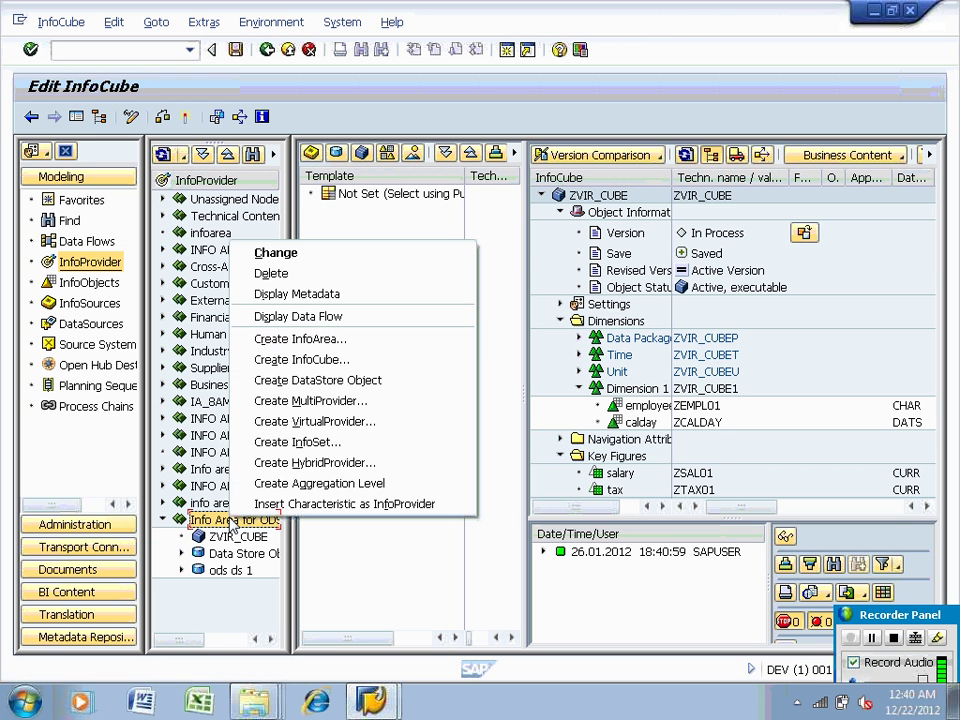
click(249, 420)
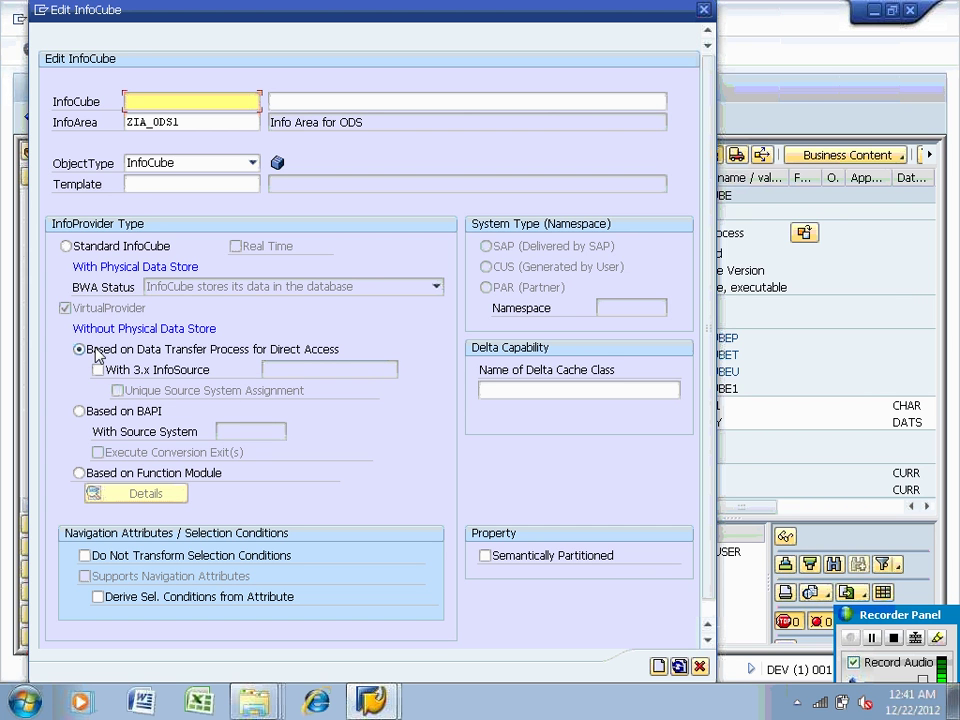
click(705, 12)
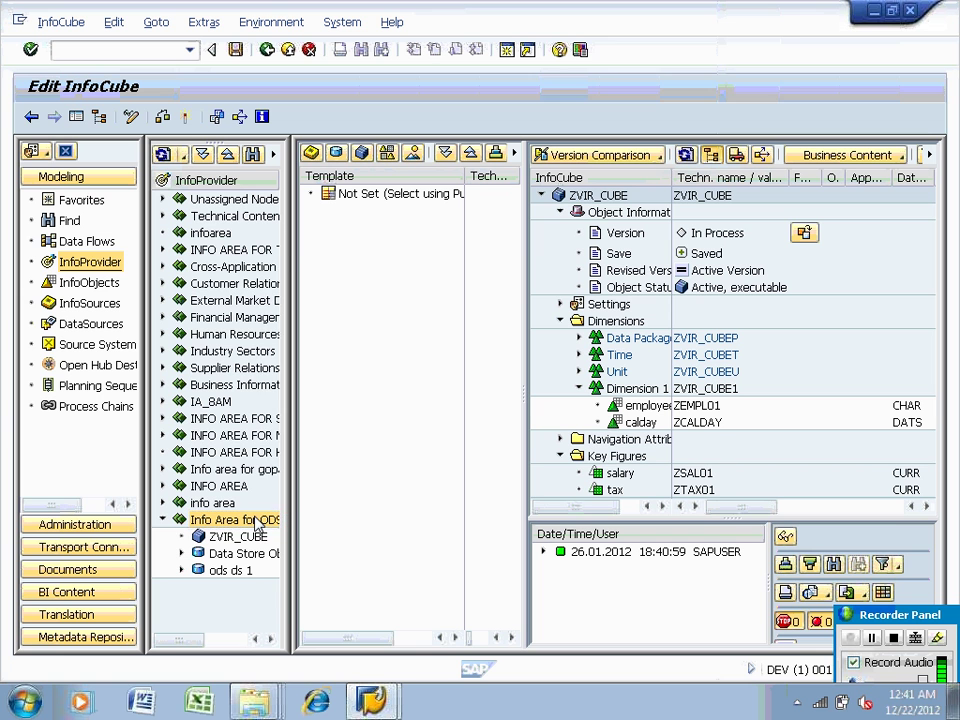
Start and cancel a new direct-access InfoCube, then widen the ZVIR_CUBE structure view
right_click(257, 524)
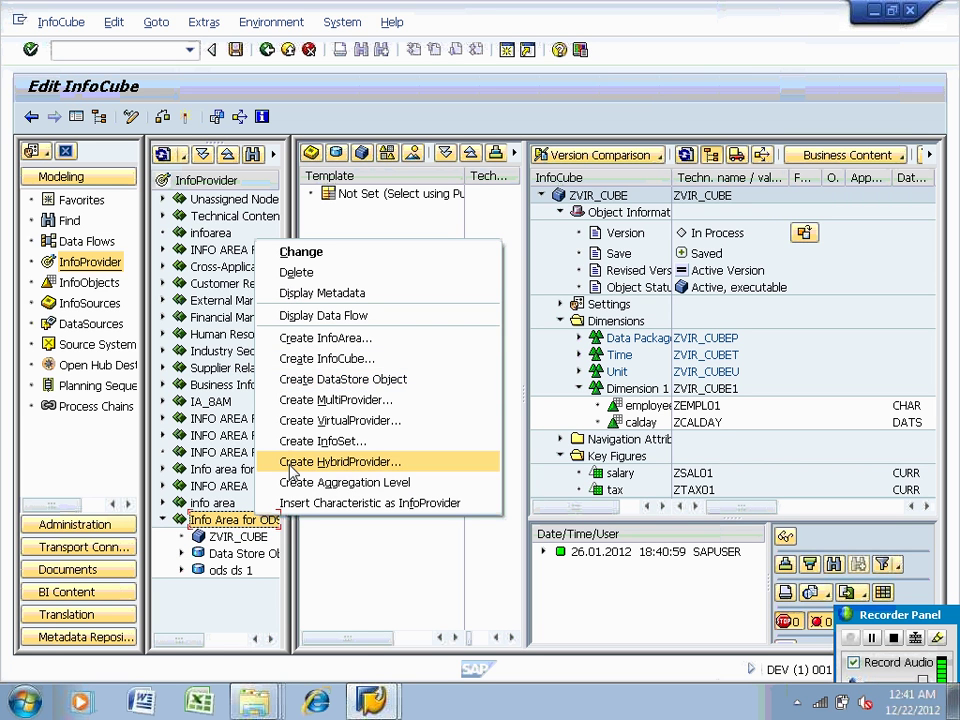
click(296, 362)
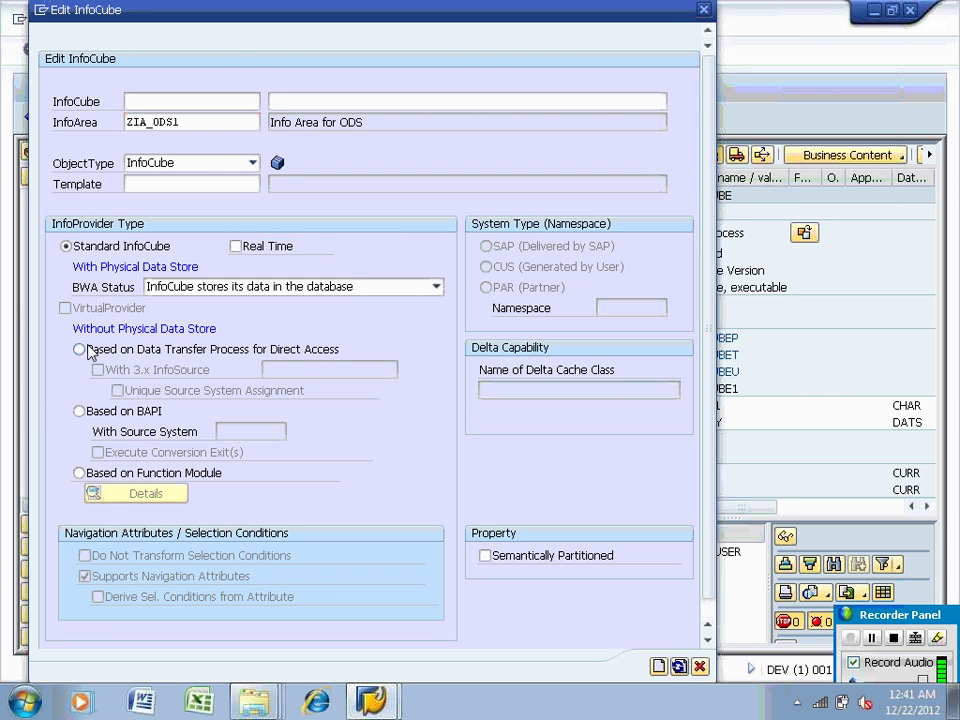
click(89, 350)
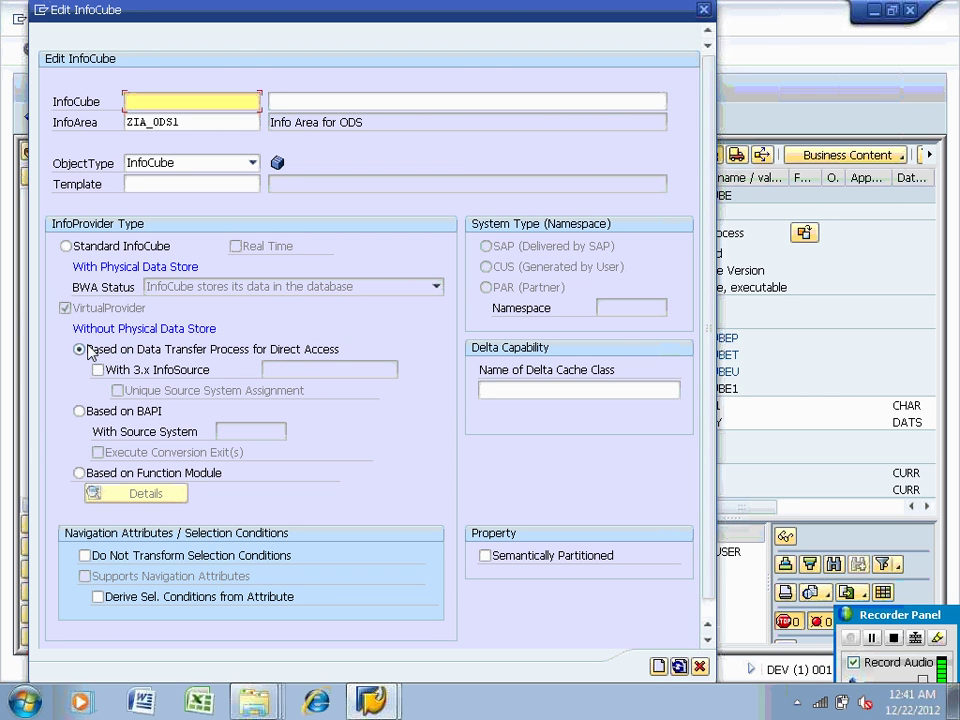
click(699, 666)
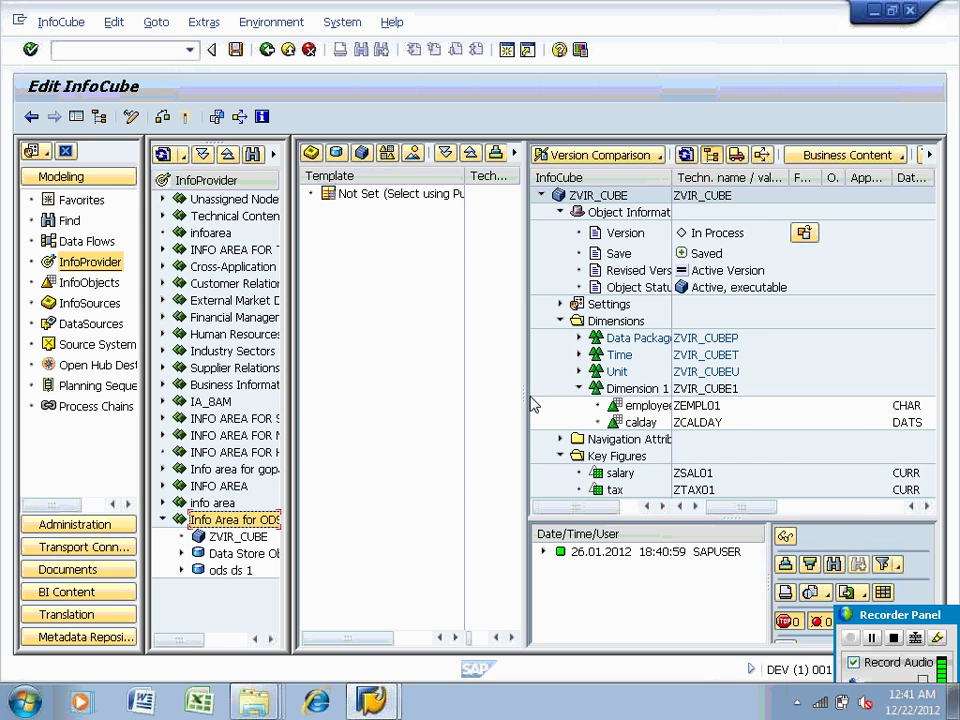
drag(527, 390, 478, 390)
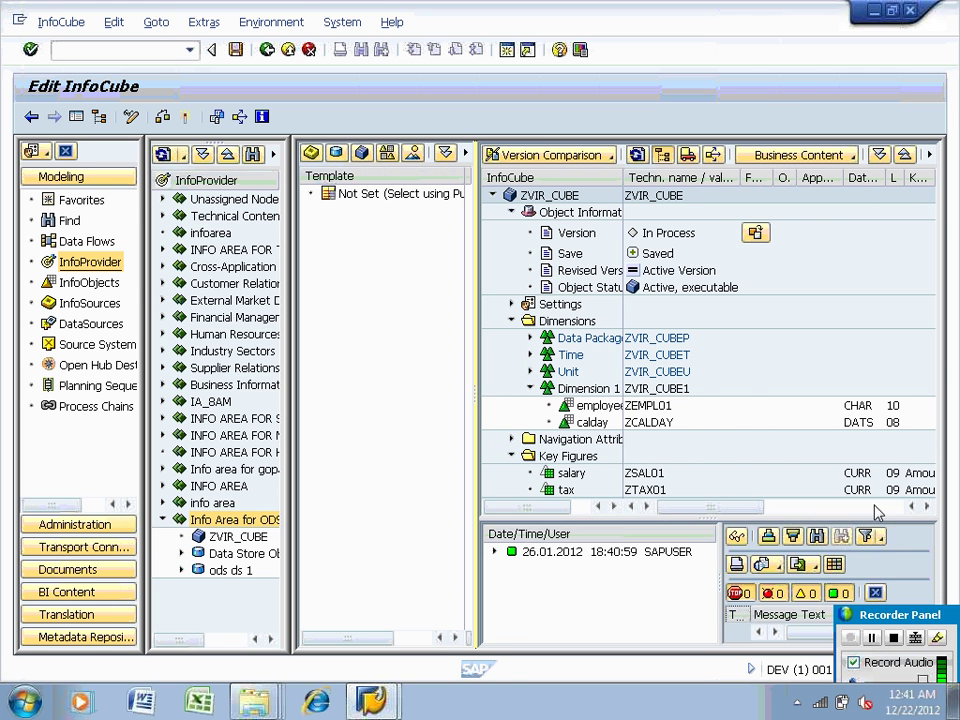
Close the message log and show the DataSources tree listing ZEMP_DS_DIRECT
click(877, 594)
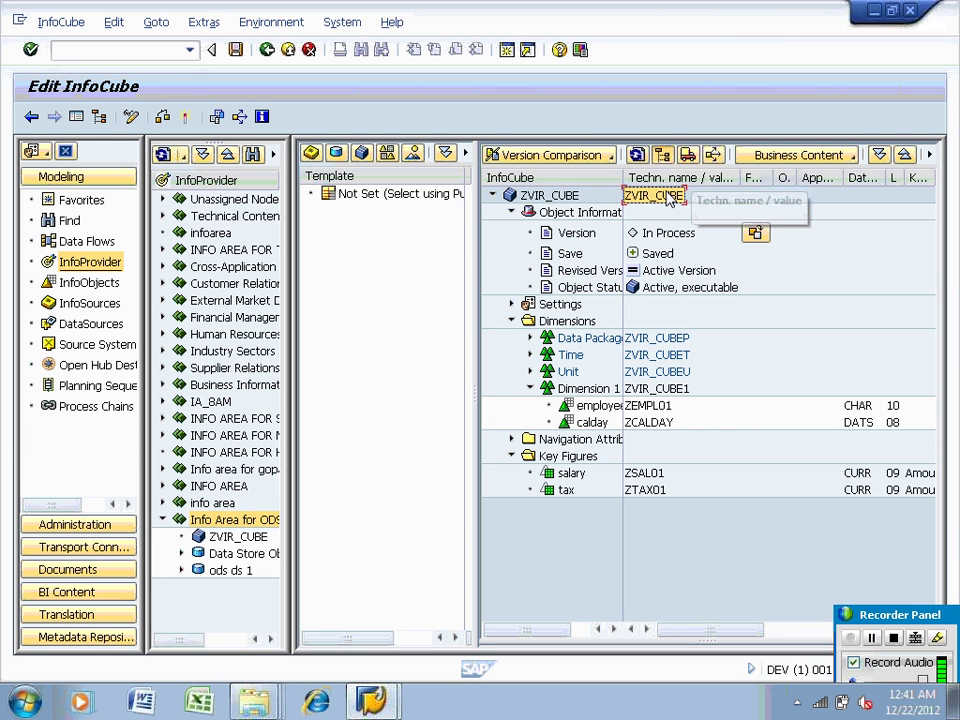
click(97, 344)
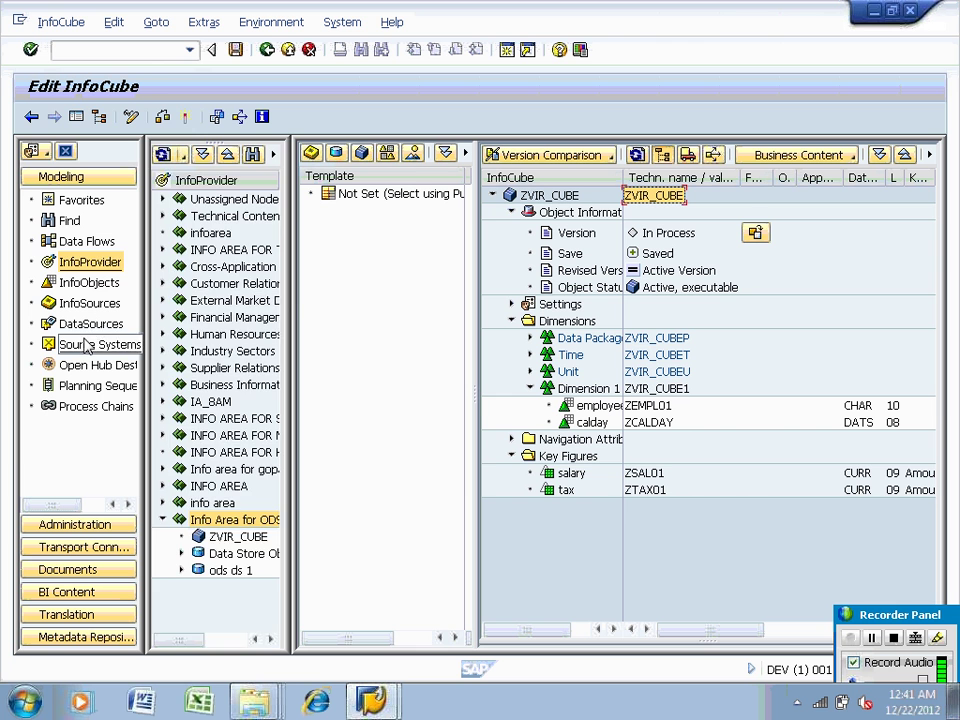
key(Up)
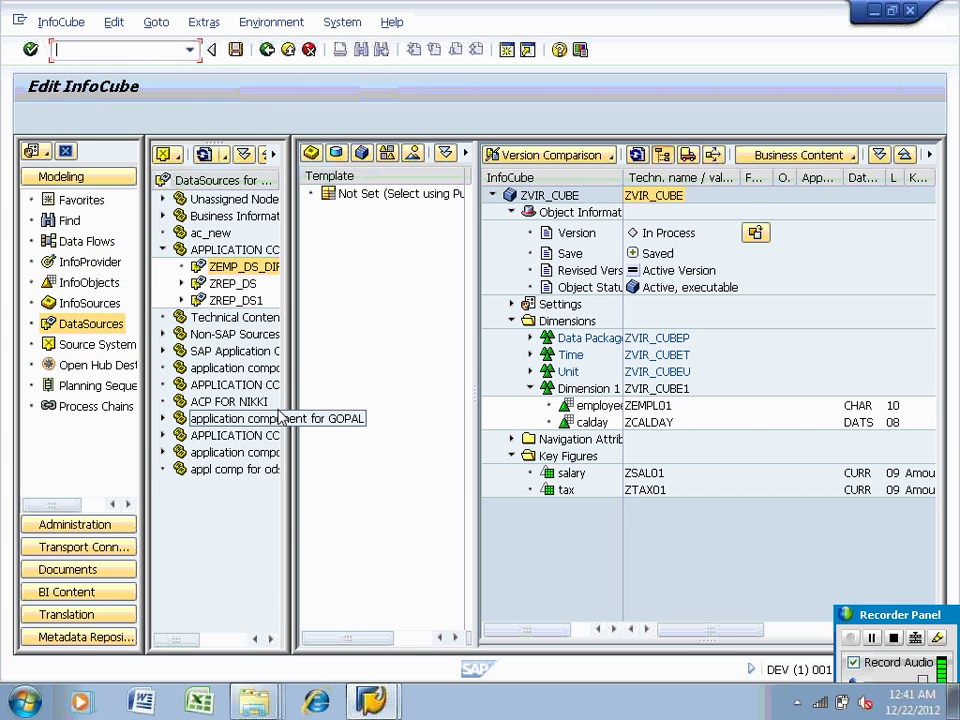
Create a transformation from DataSource ZEMP_DS_DIRECT with target InfoCube ZVIR_CUBE
right_click(230, 270)
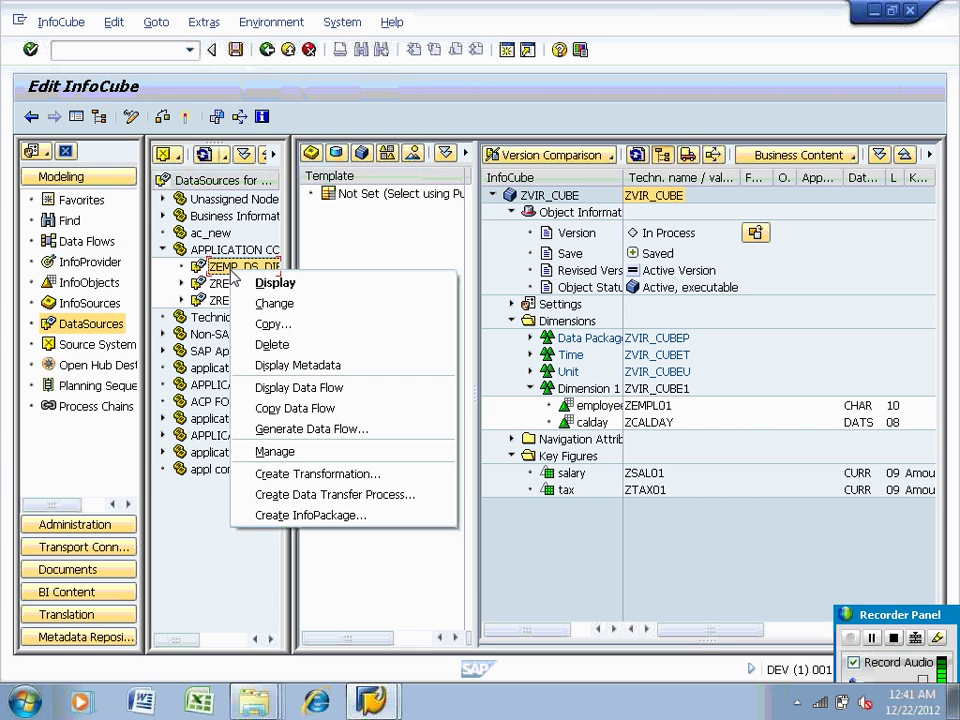
click(333, 474)
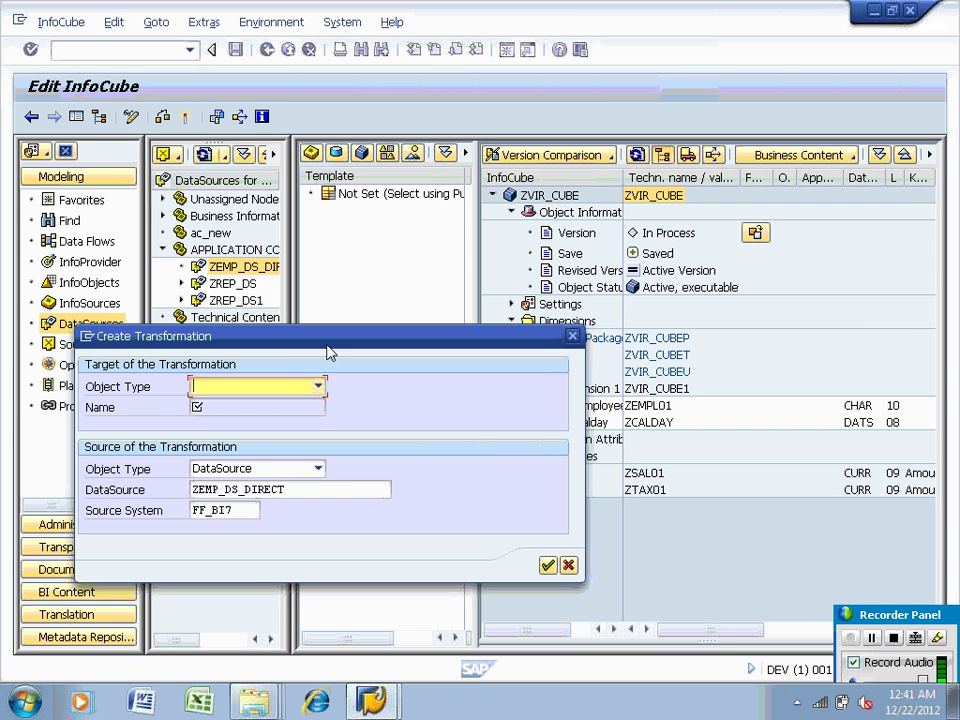
click(317, 387)
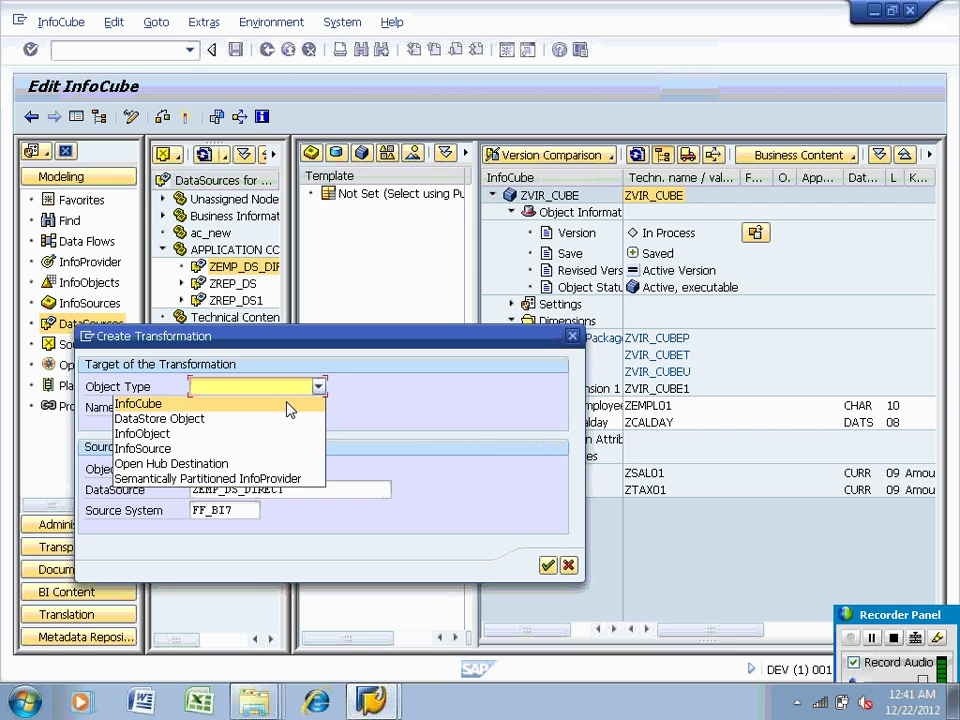
click(266, 406)
click(240, 407)
text(ZVIR_CUBE)
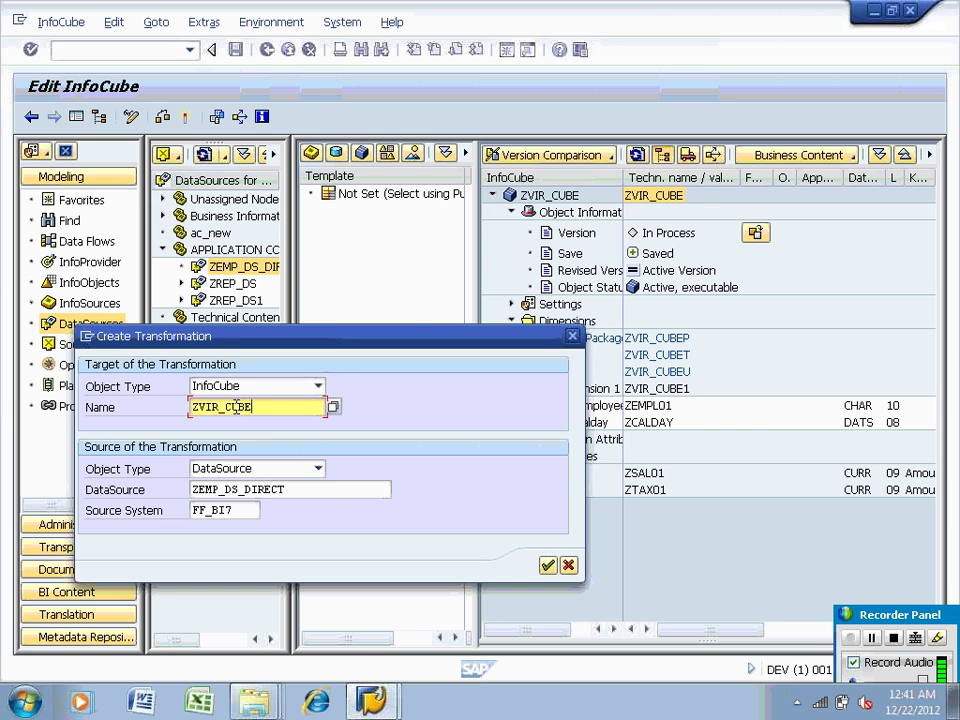
key(Return)
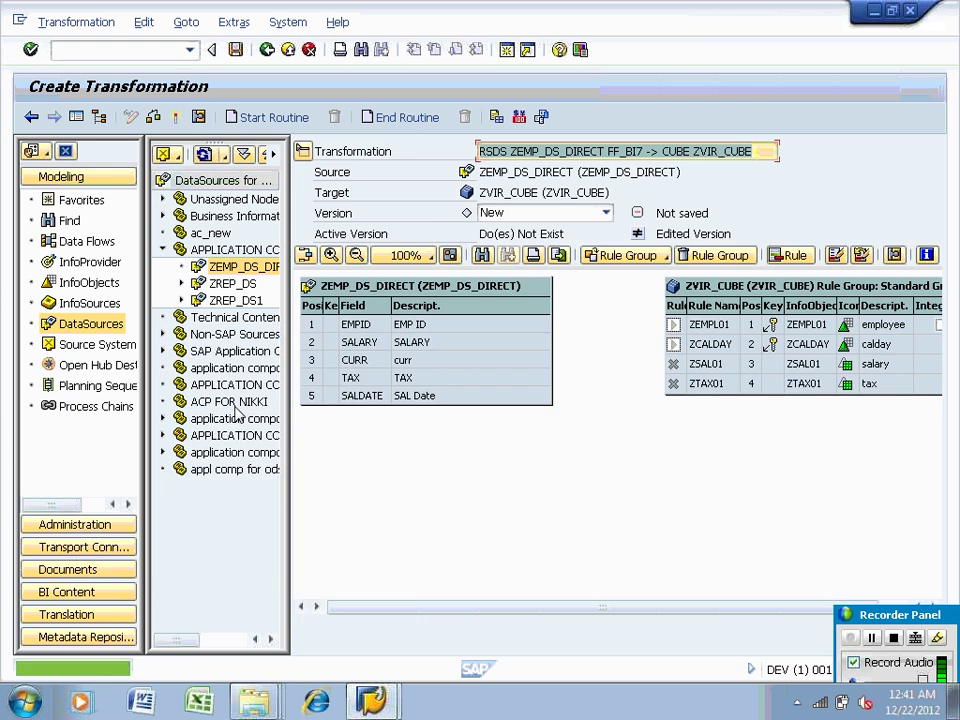
Map EMPID to ZEMPL01, SALARY to ZCALDAY, TAX to ZTAX01 and SALDATE to ZSAL01
drag(540, 324, 672, 322)
drag(521, 343, 662, 383)
click(546, 364)
click(535, 379)
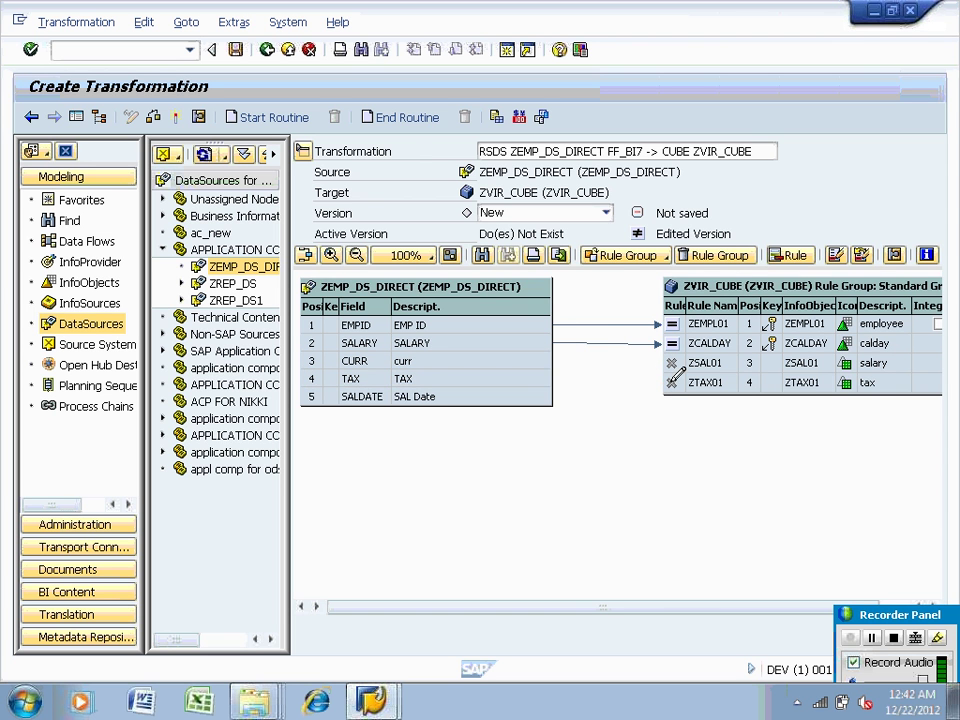
click(539, 399)
drag(537, 405, 660, 366)
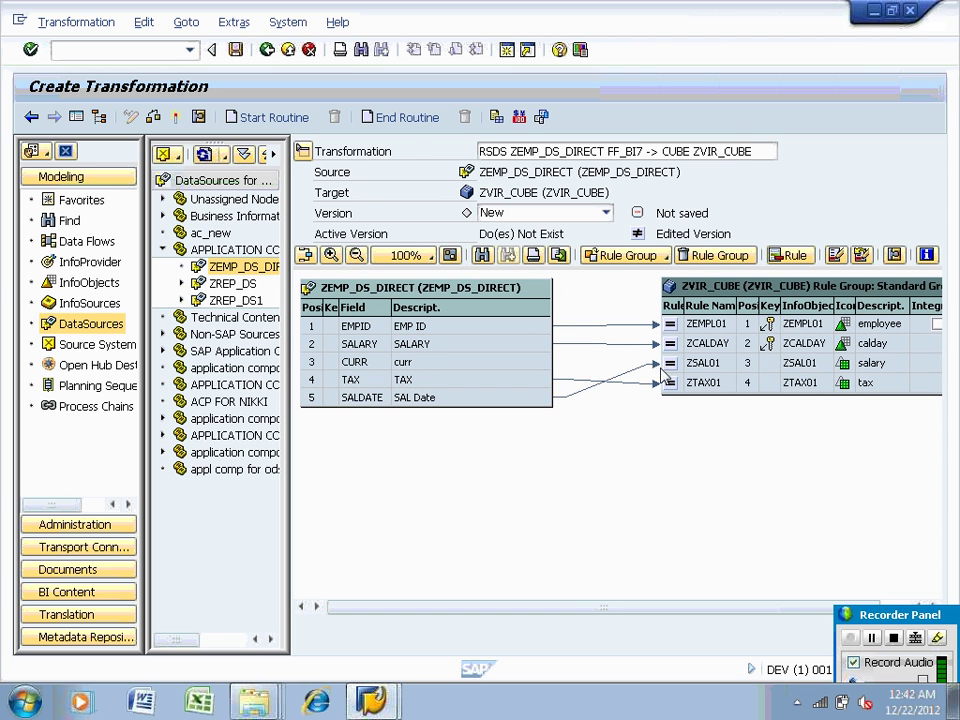
Link the CURR source field to the ZTAX01 target
click(535, 366)
drag(622, 374, 621, 376)
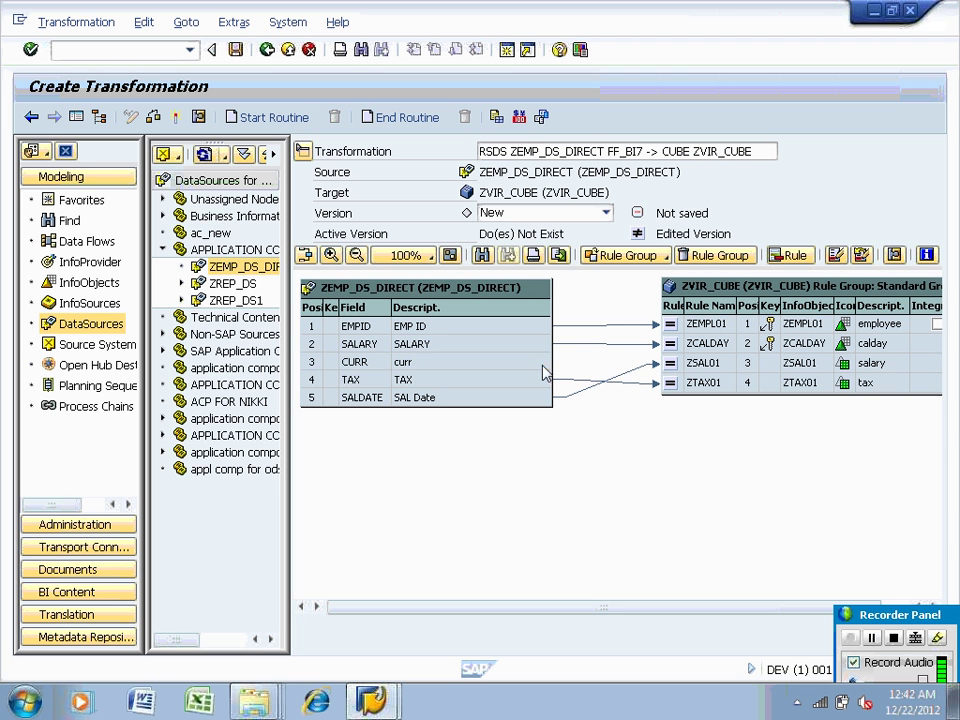
drag(543, 365, 658, 362)
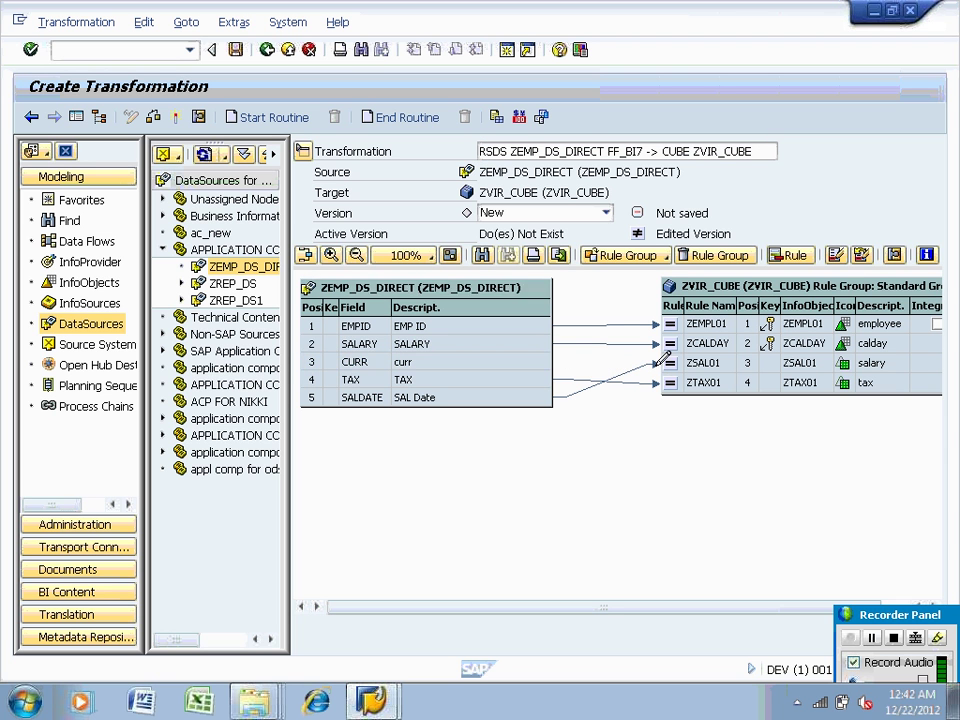
drag(542, 368, 669, 358)
click(530, 369)
mouse_move(530, 369)
mouse_down()
mouse_move(657, 364)
mouse_move(548, 370)
mouse_up()
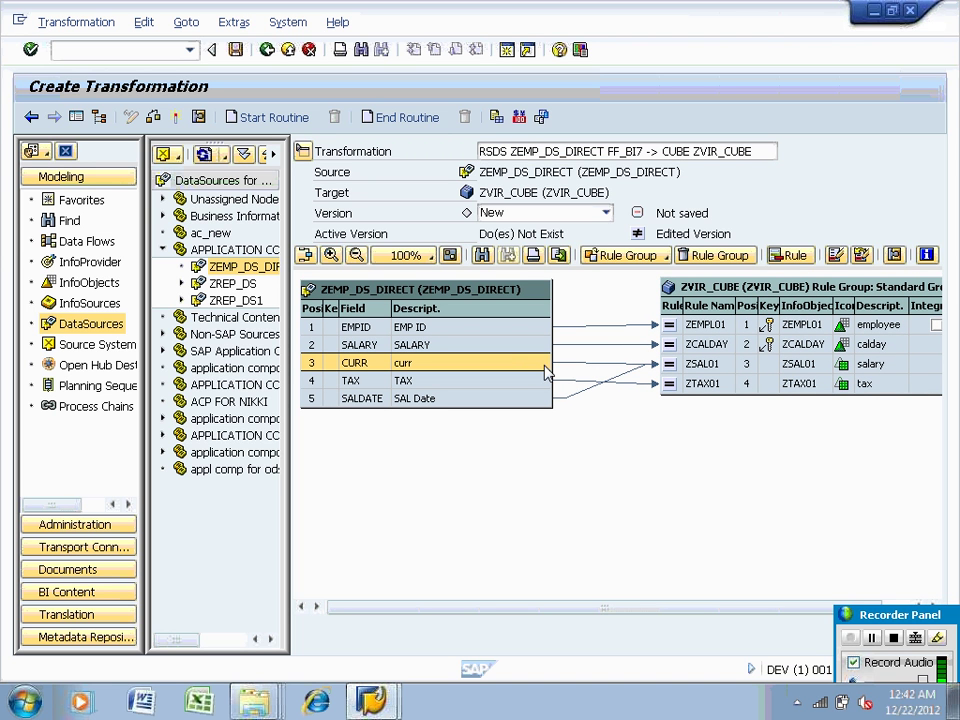
drag(648, 380, 655, 385)
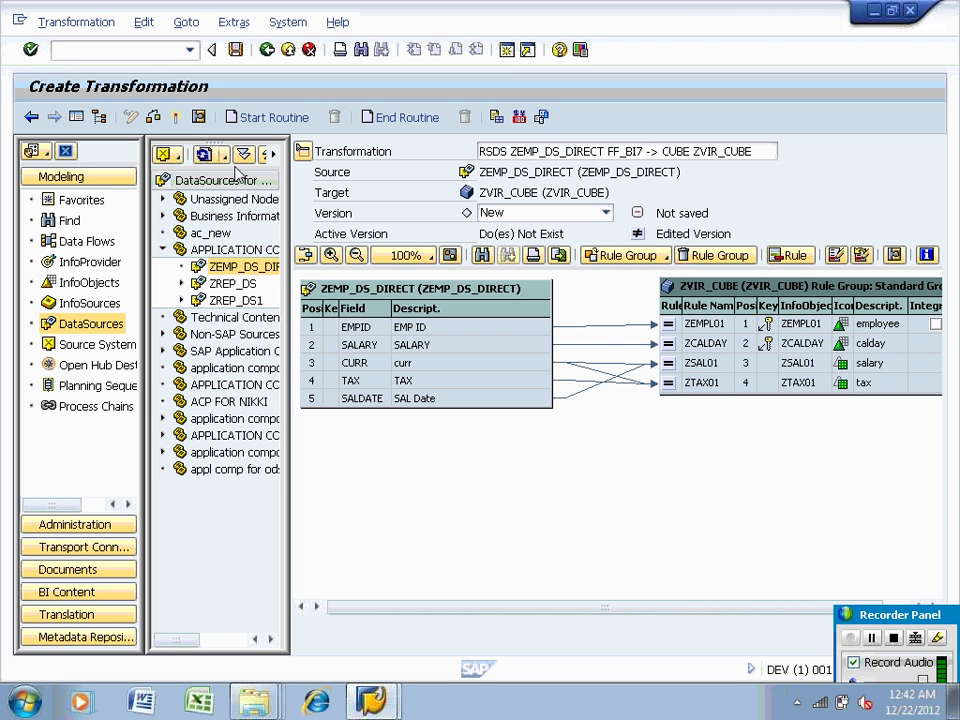
Check the transformation, then delete the CURR-to-ZTAX01 mapping
click(153, 117)
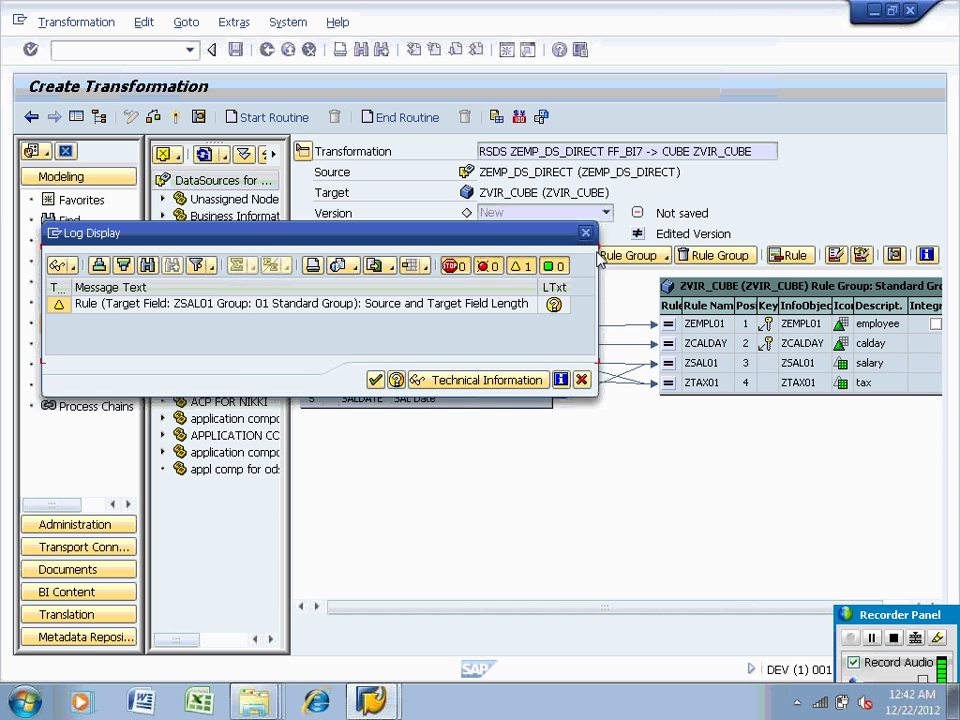
click(585, 233)
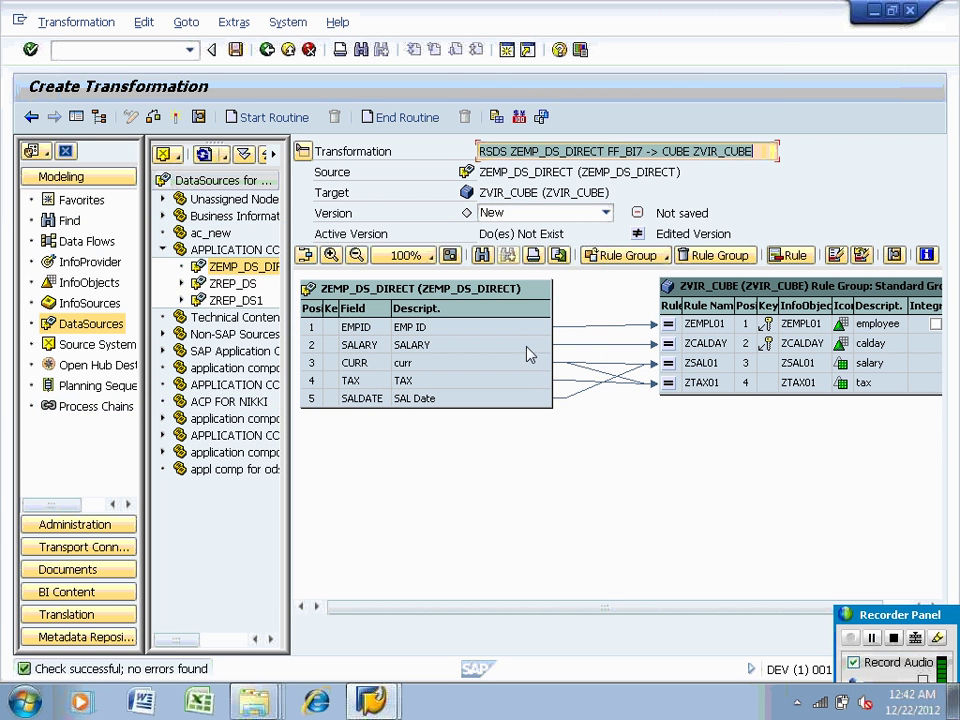
click(572, 385)
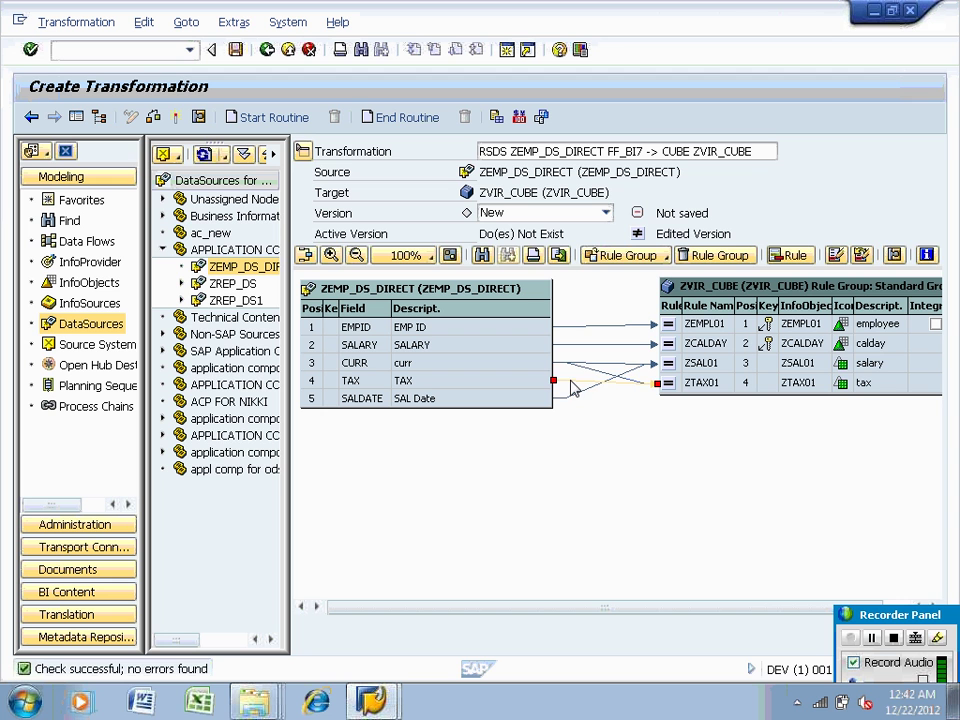
right_click(590, 370)
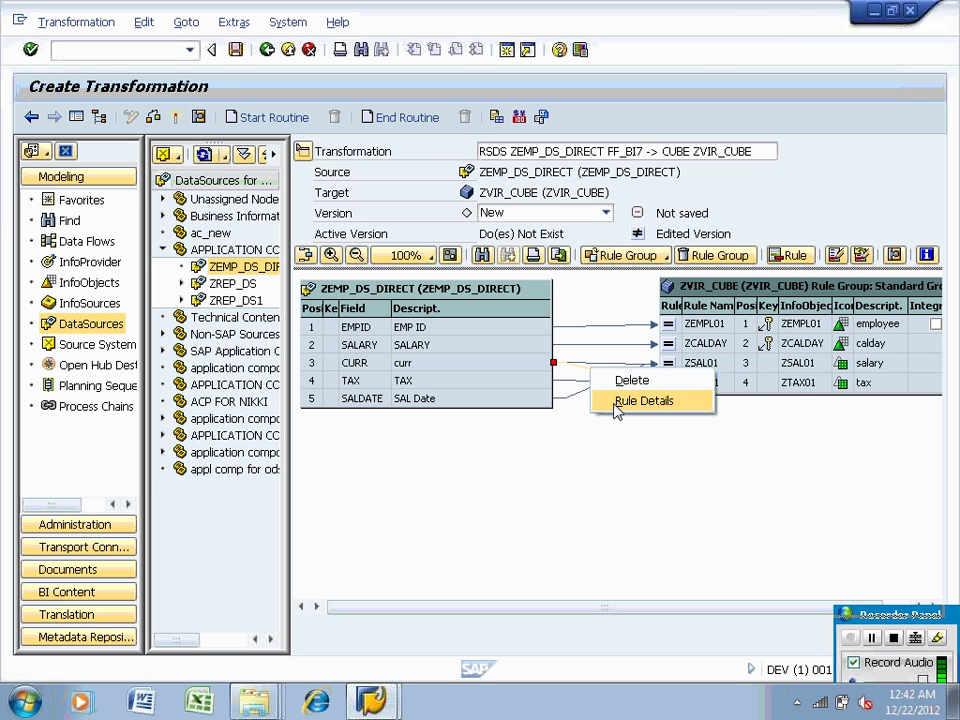
click(602, 370)
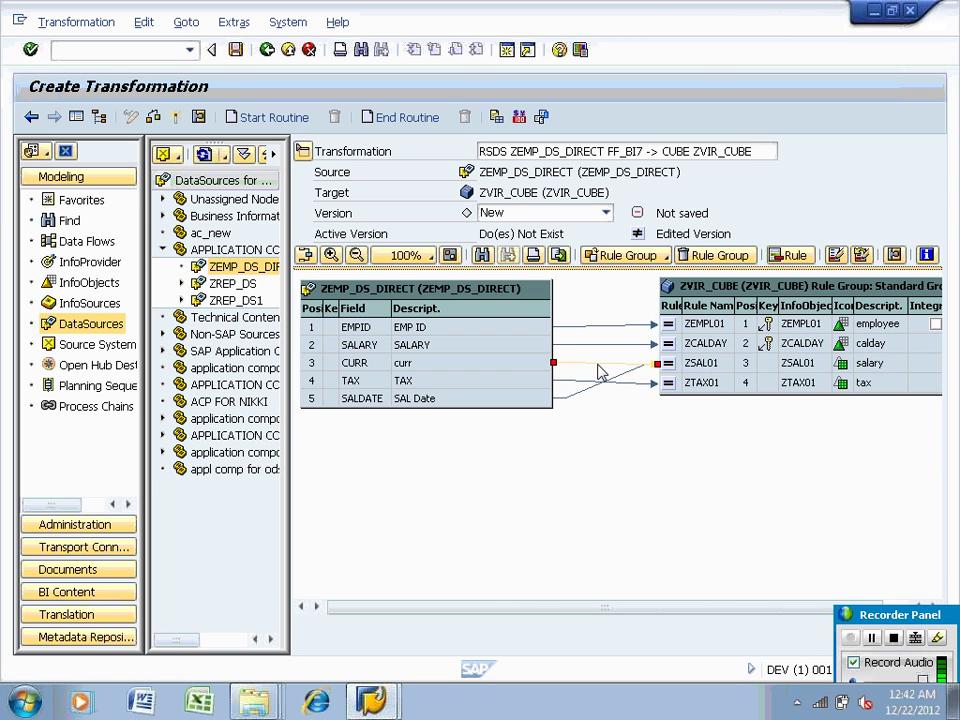
right_click(602, 370)
click(625, 378)
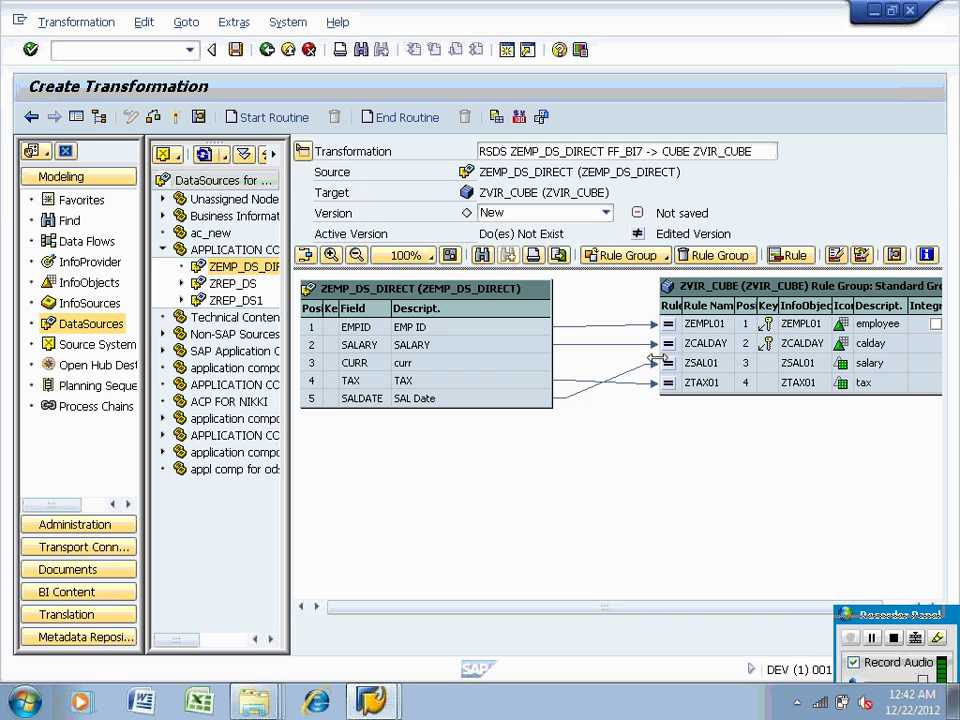
Map CURR onto the ZSAL01 salary target
drag(513, 372, 661, 383)
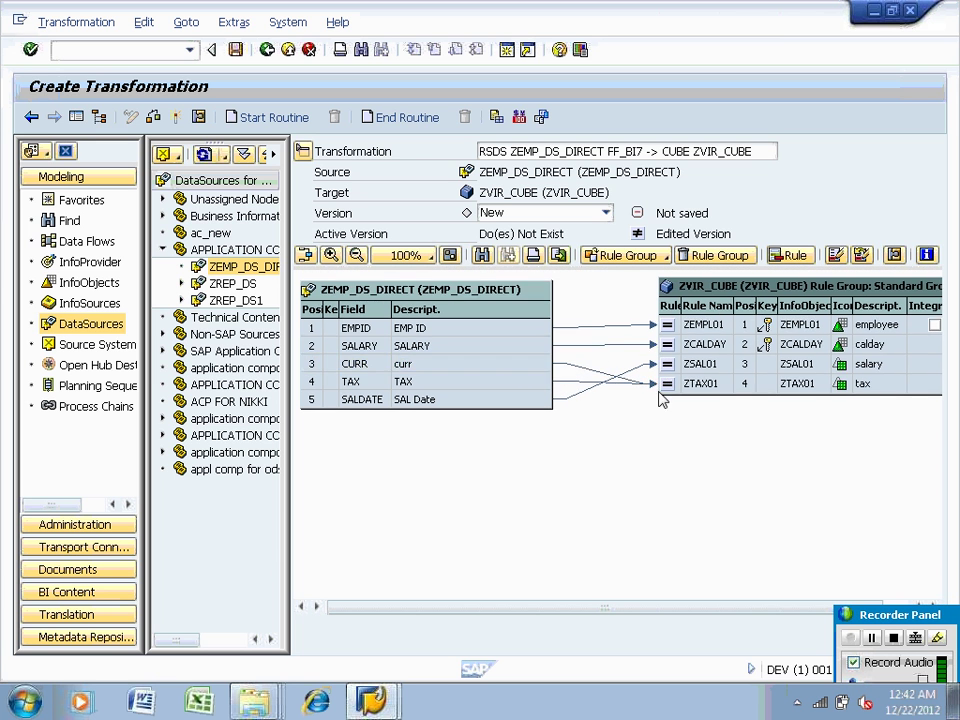
drag(545, 372, 667, 361)
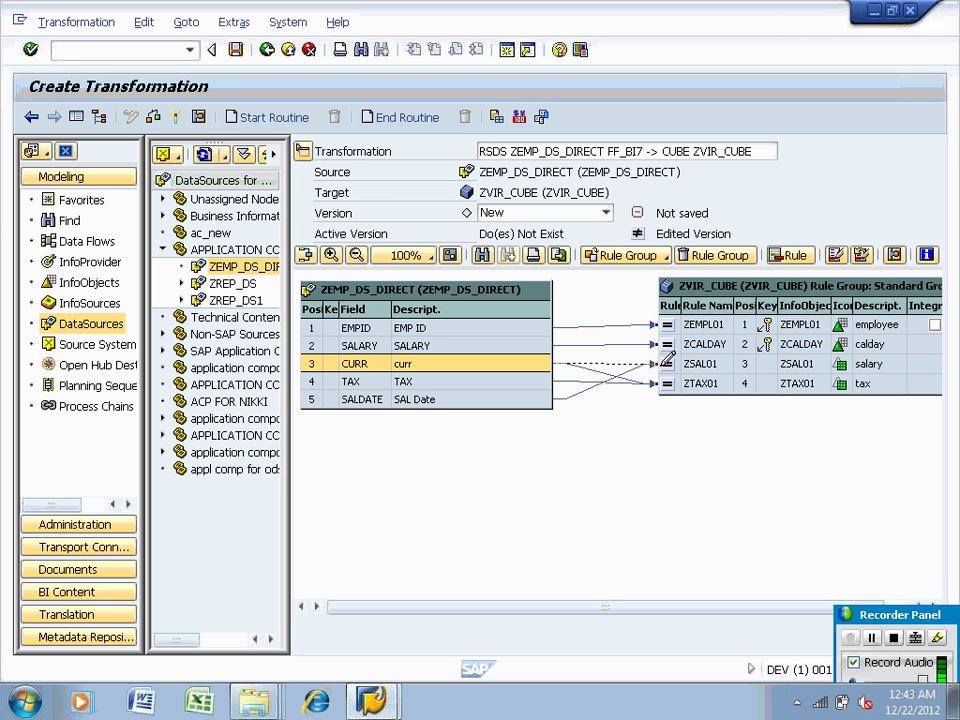
drag(667, 361, 667, 361)
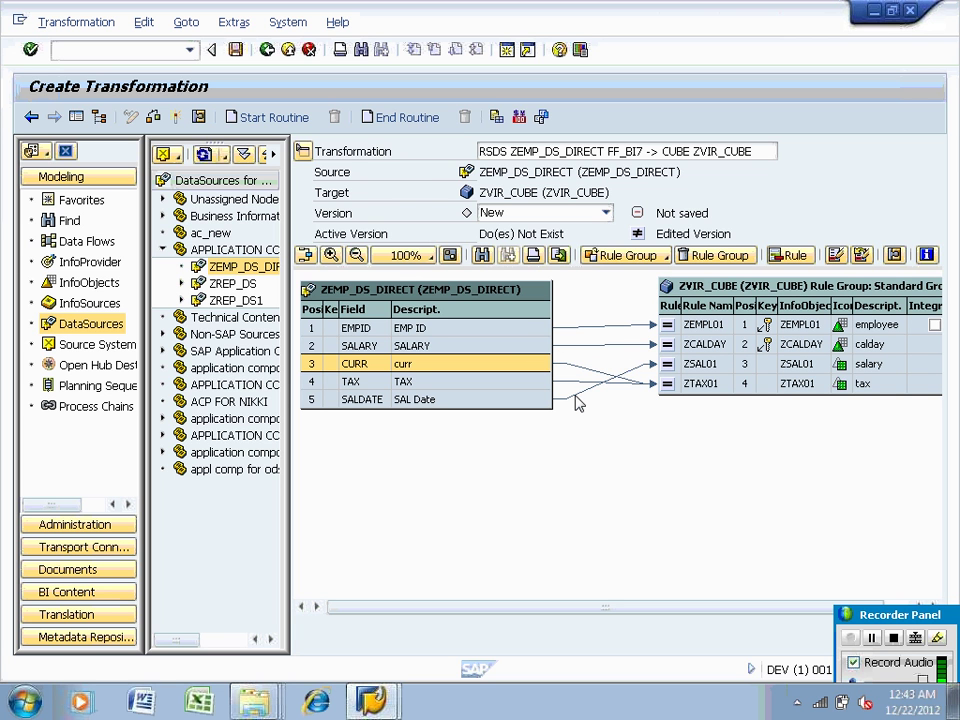
click(578, 402)
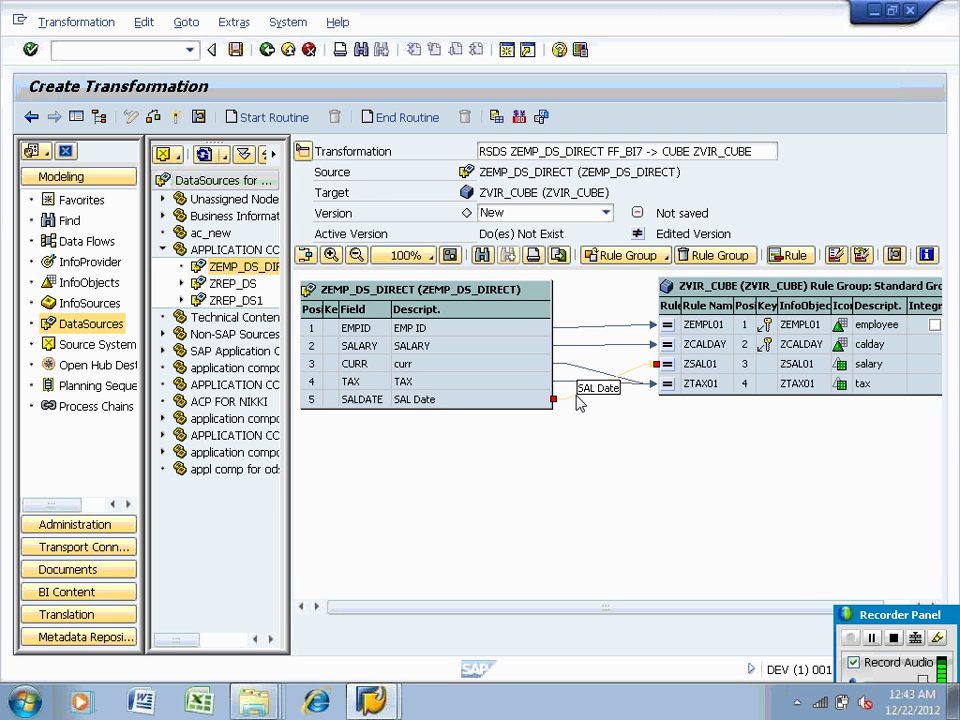
Inspect and delete the SALARY-to-ZCALDAY mapping
right_click(620, 347)
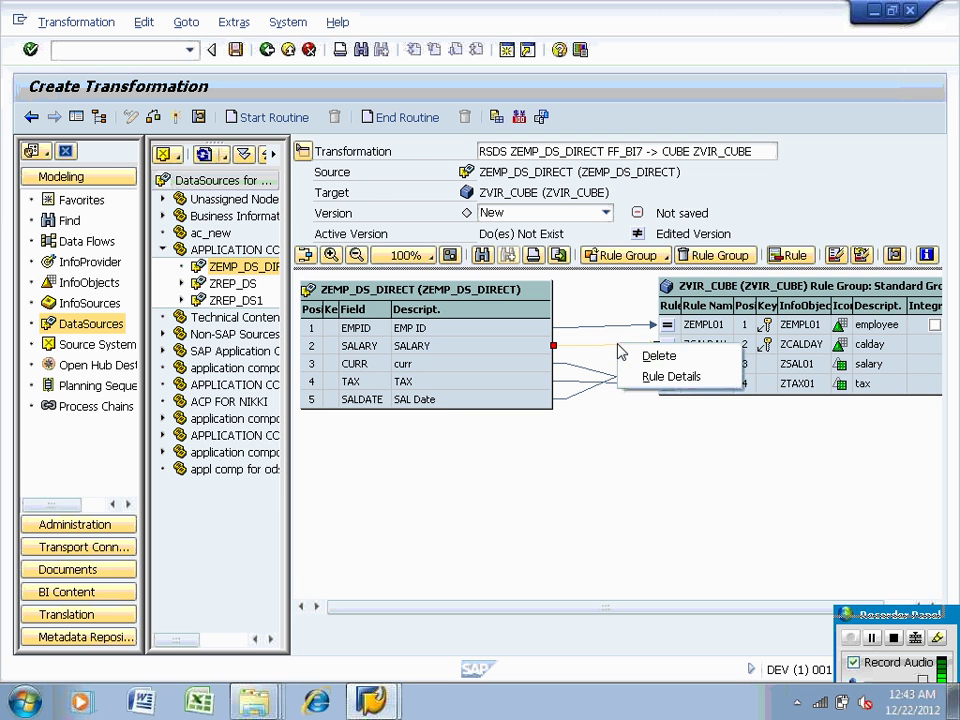
click(626, 376)
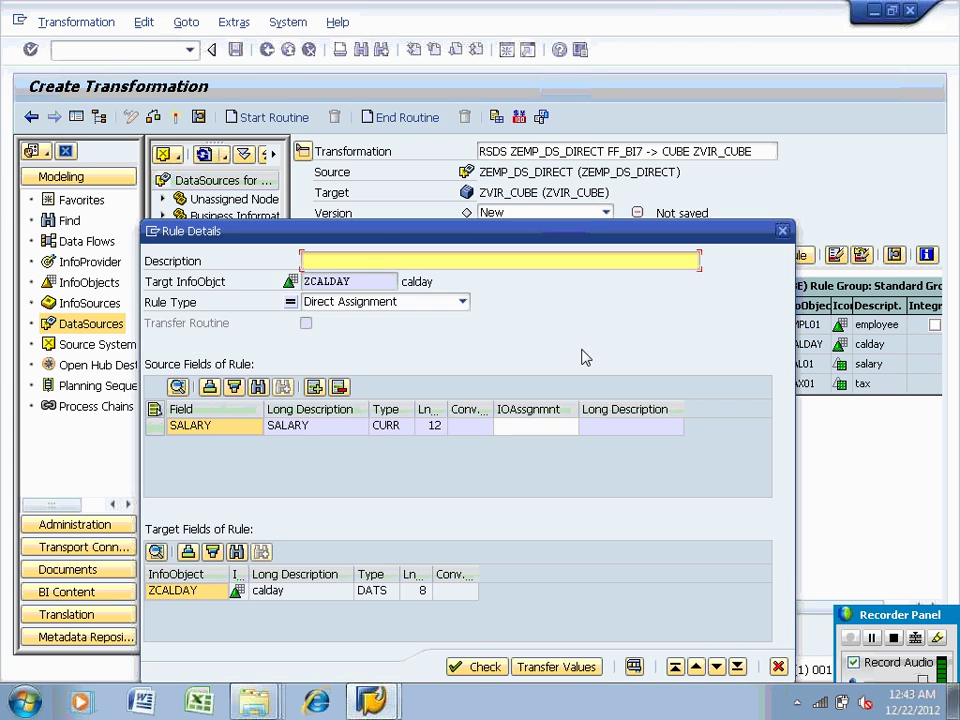
click(778, 666)
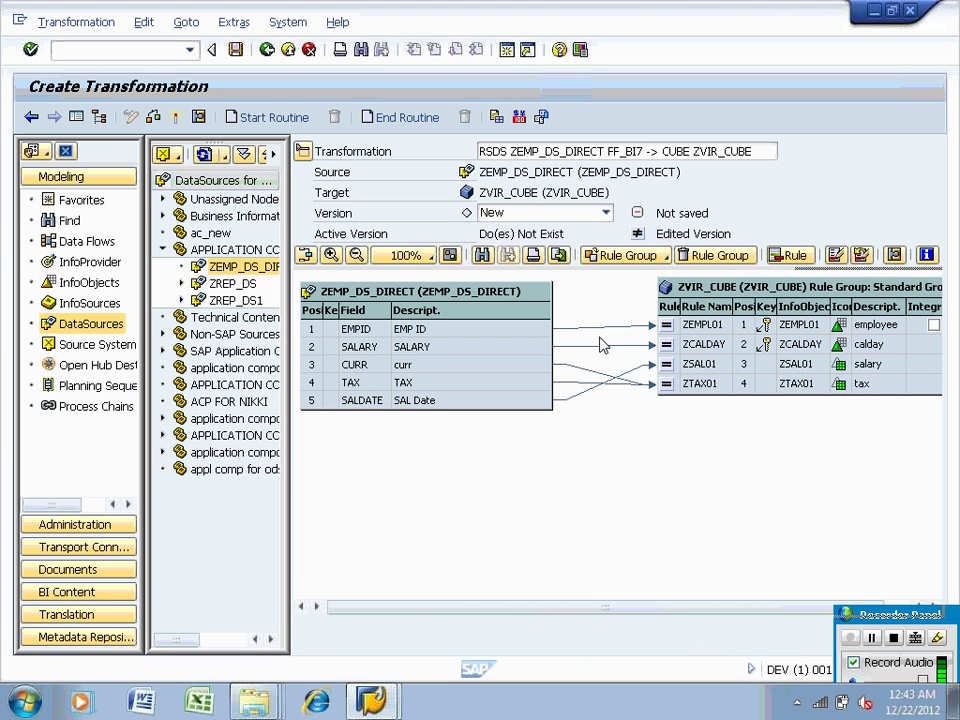
right_click(605, 348)
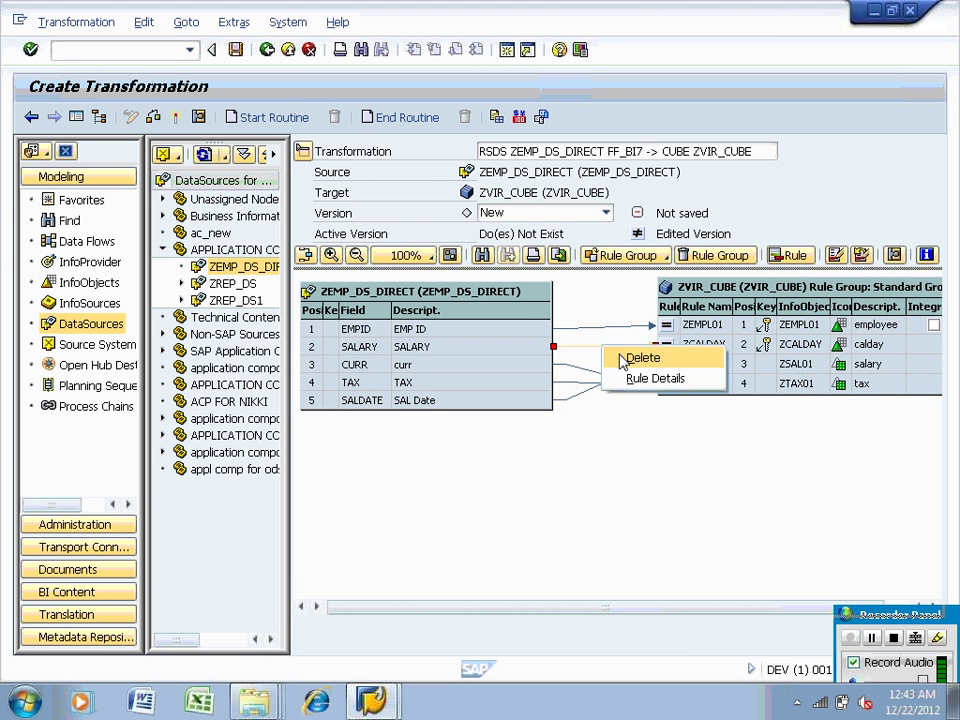
click(625, 360)
click(540, 347)
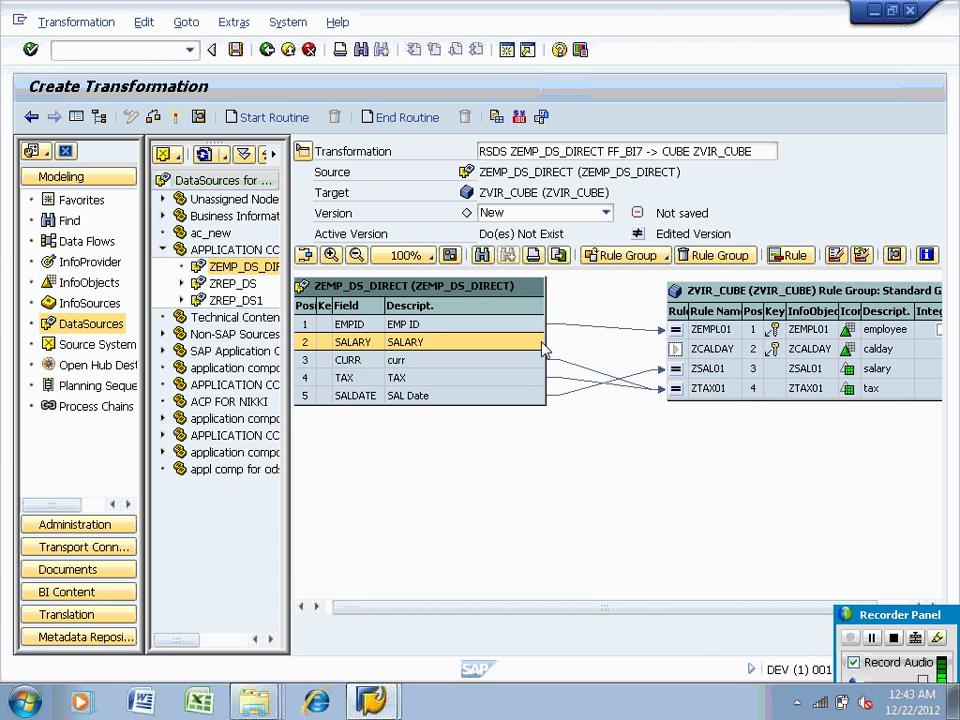
Delete the TAX-to-ZTAX01 and SALDATE-to-ZSAL01 mappings
click(587, 373)
click(585, 385)
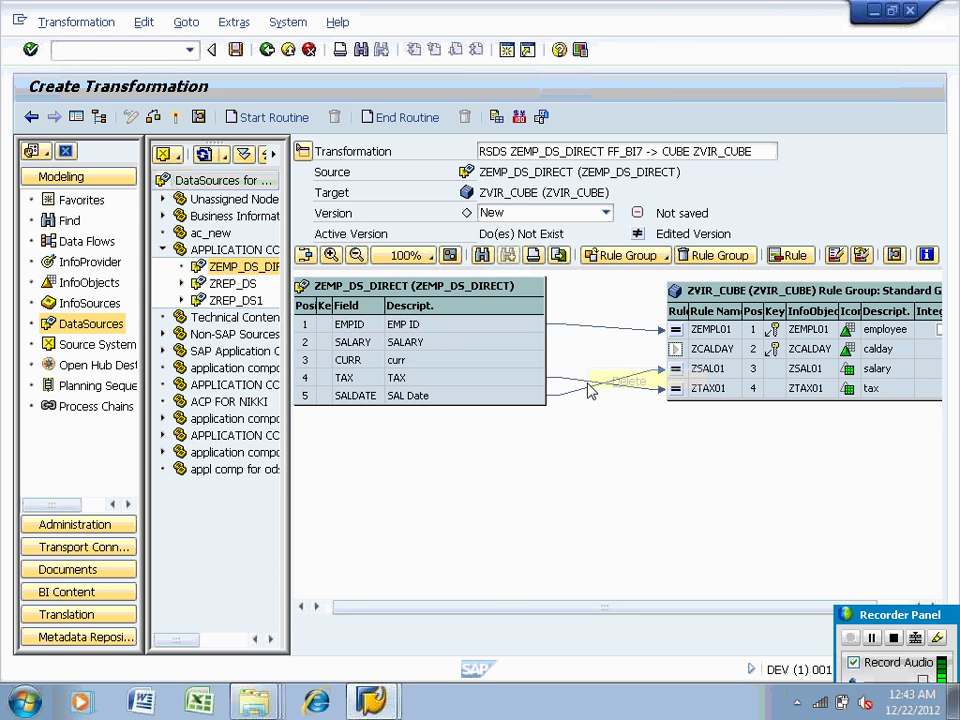
right_click(584, 386)
click(597, 394)
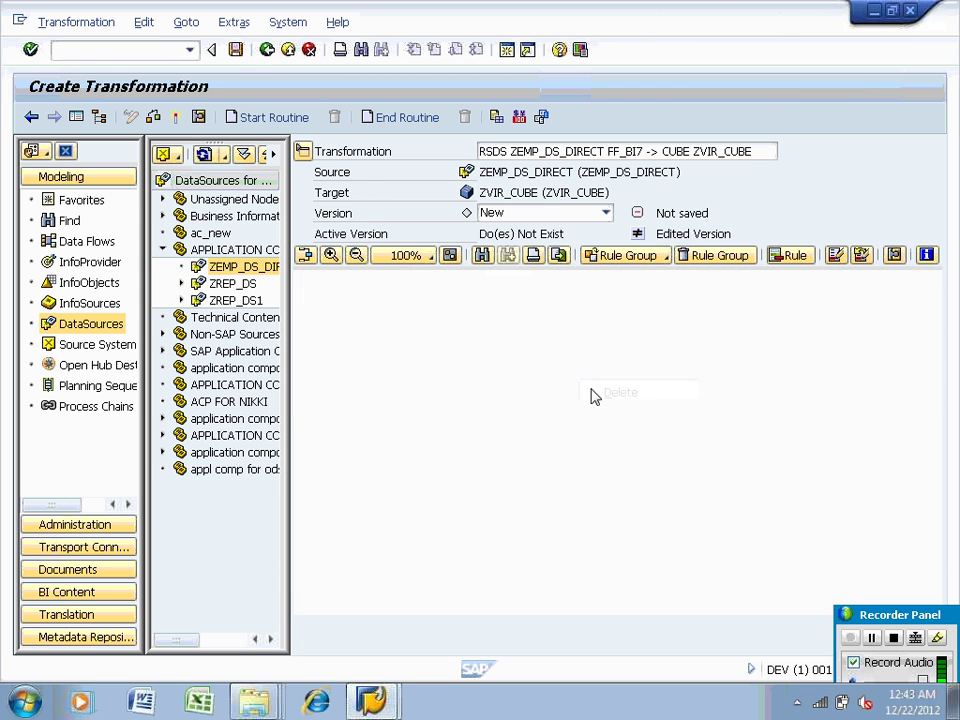
click(590, 393)
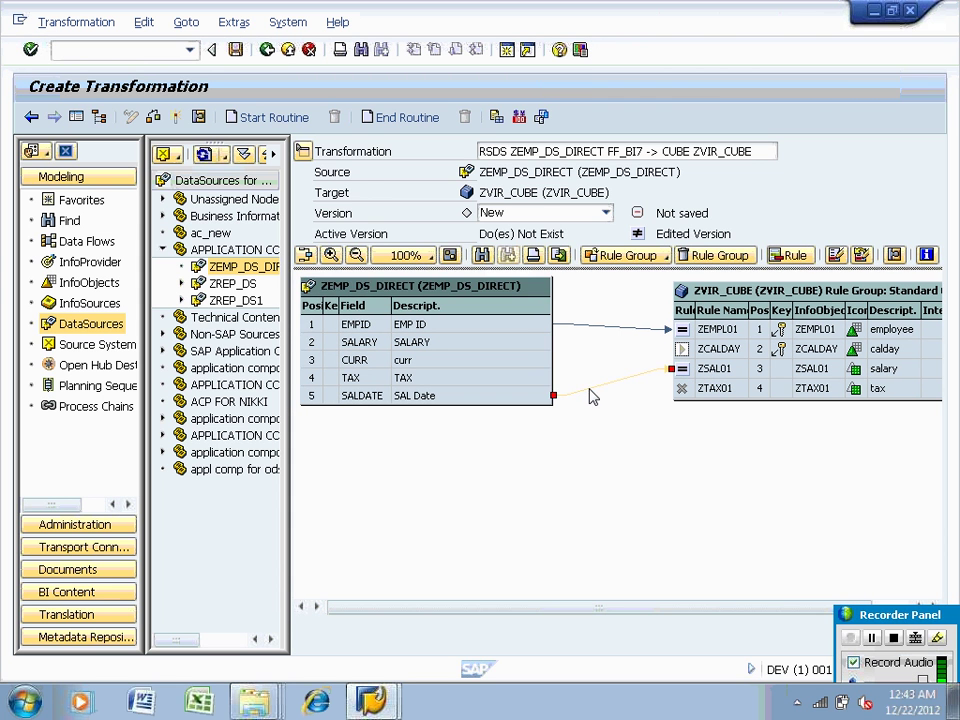
right_click(590, 393)
click(612, 401)
Connect SALARY to ZSAL01, TAX to ZTAX01 and SALDATE to ZCALDAY, then check
drag(520, 342, 700, 368)
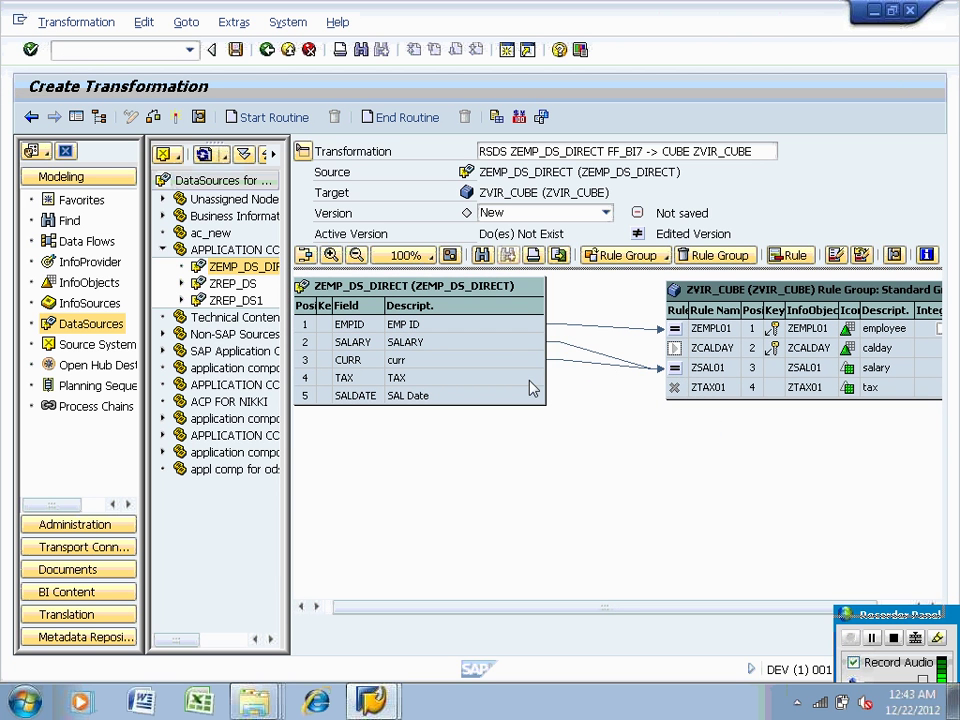
drag(531, 378, 676, 400)
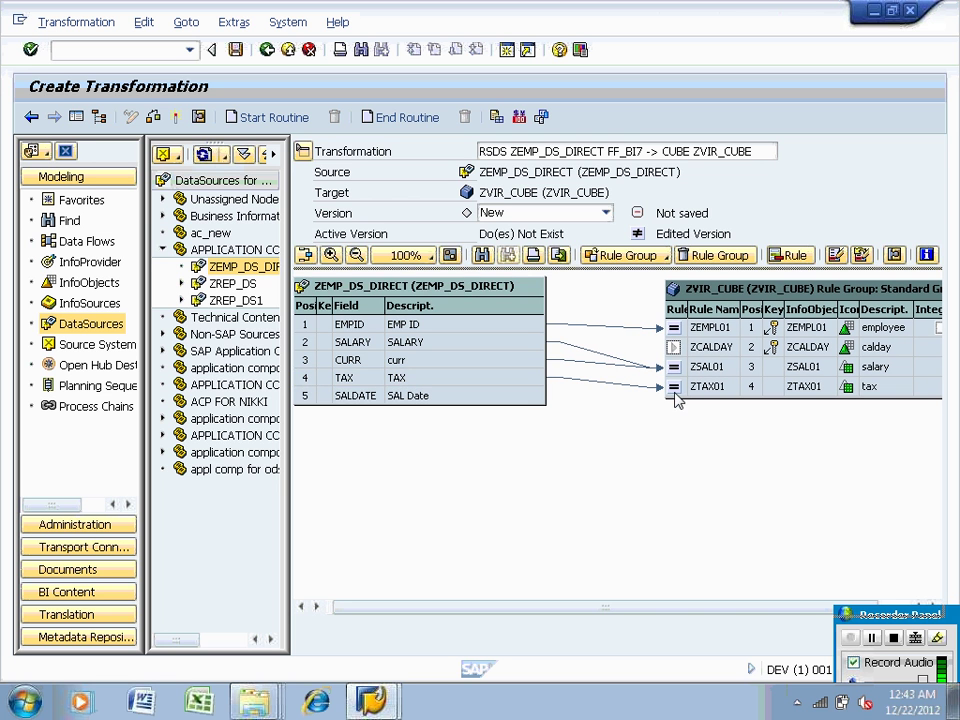
drag(536, 396, 674, 347)
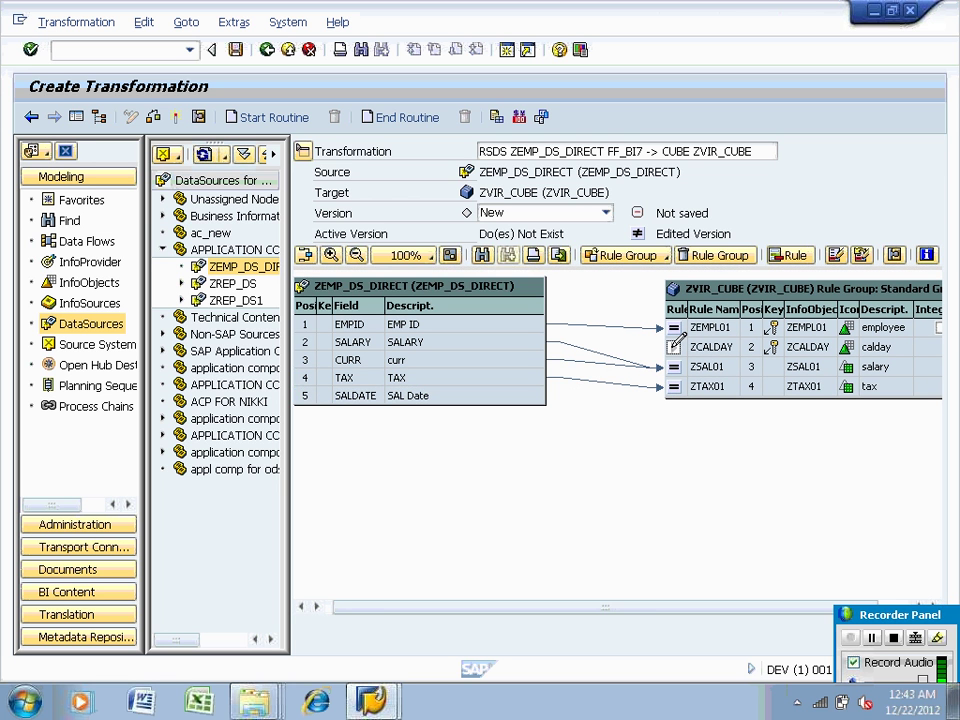
click(155, 117)
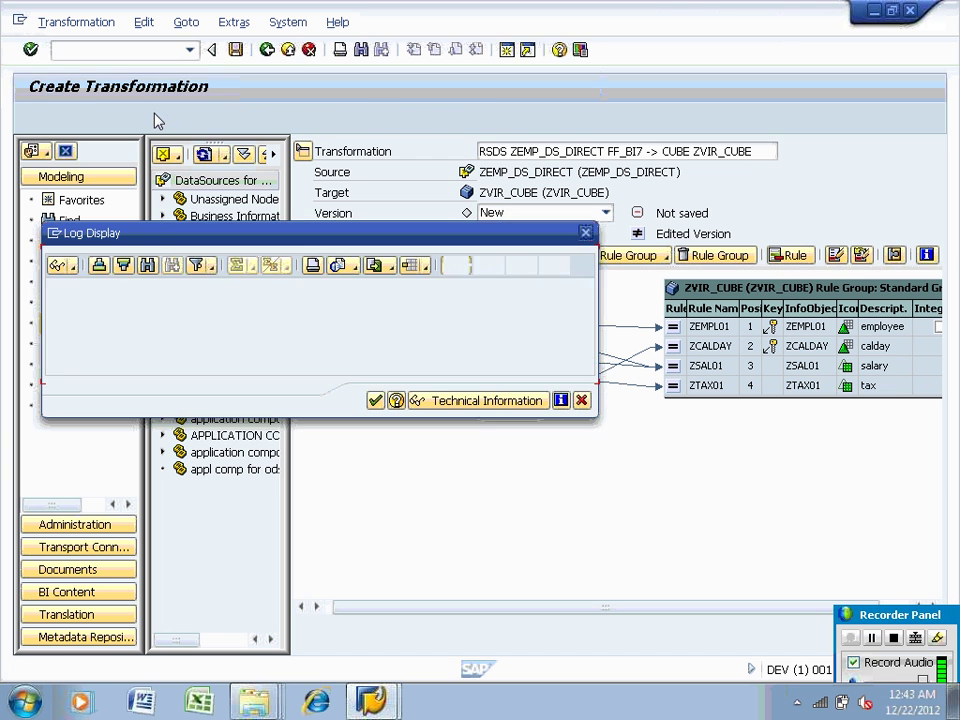
click(374, 401)
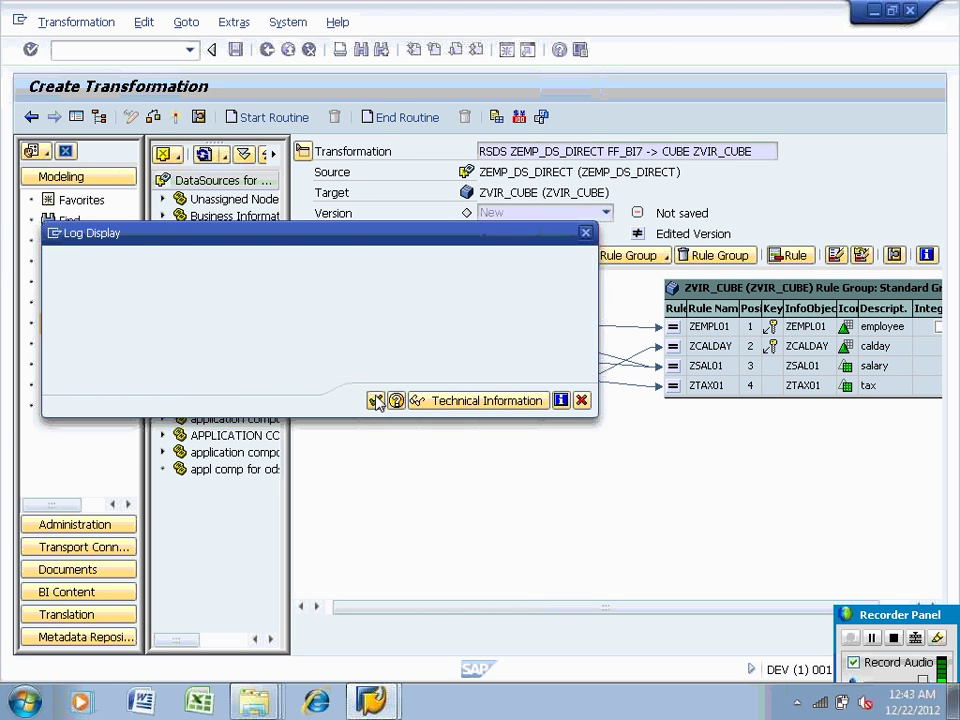
Link CURR to ZTAX01 as its unit, re-check and activate the transformation
drag(450, 365, 672, 386)
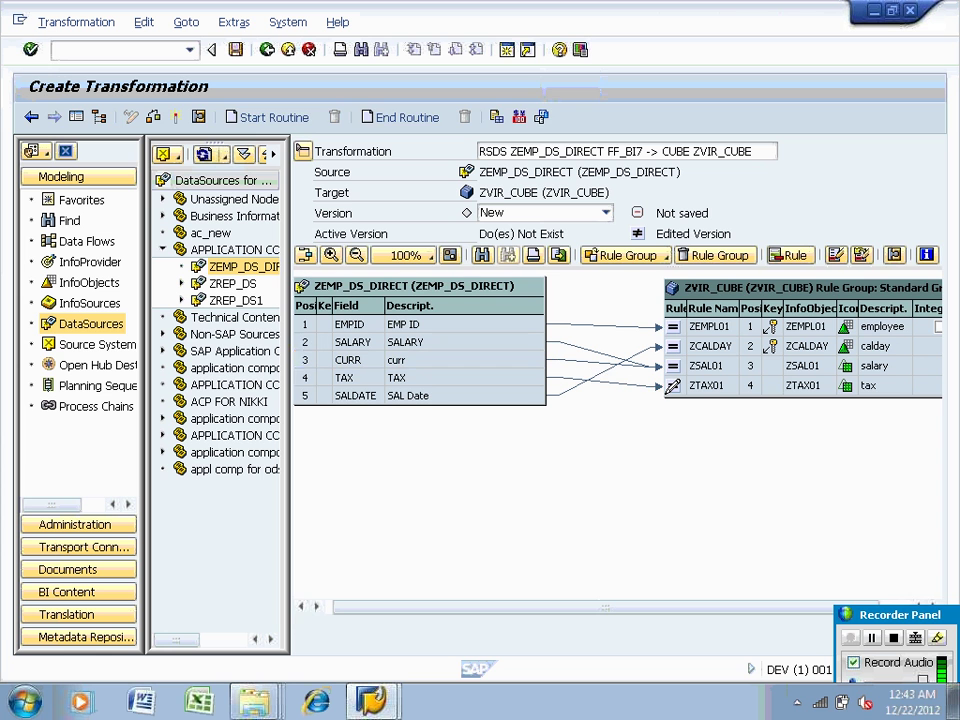
click(154, 116)
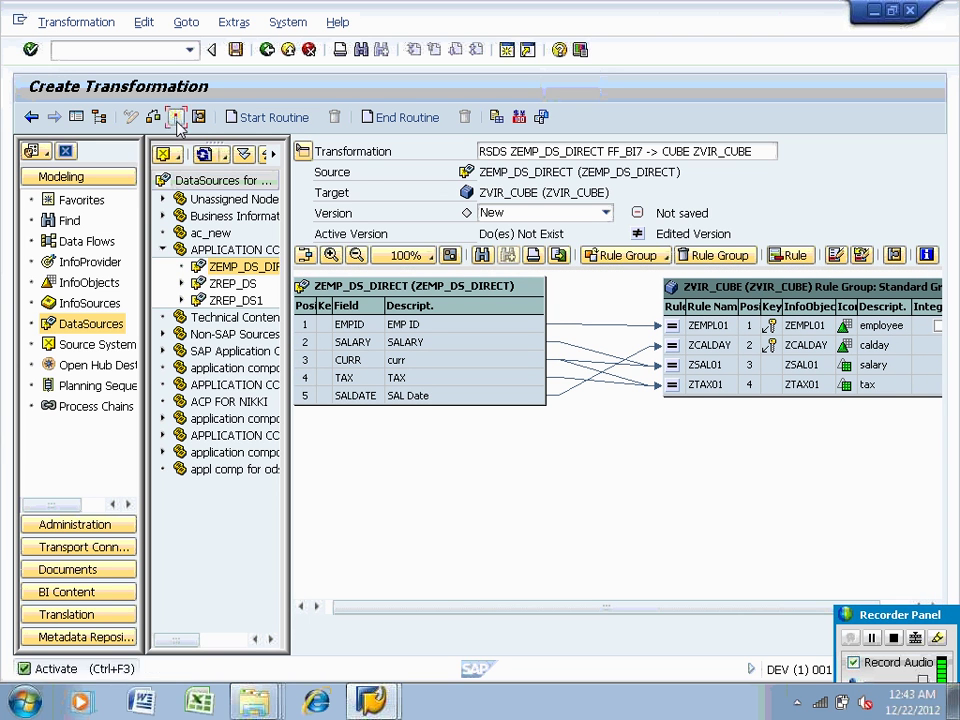
click(175, 117)
mouse_move(380, 698)
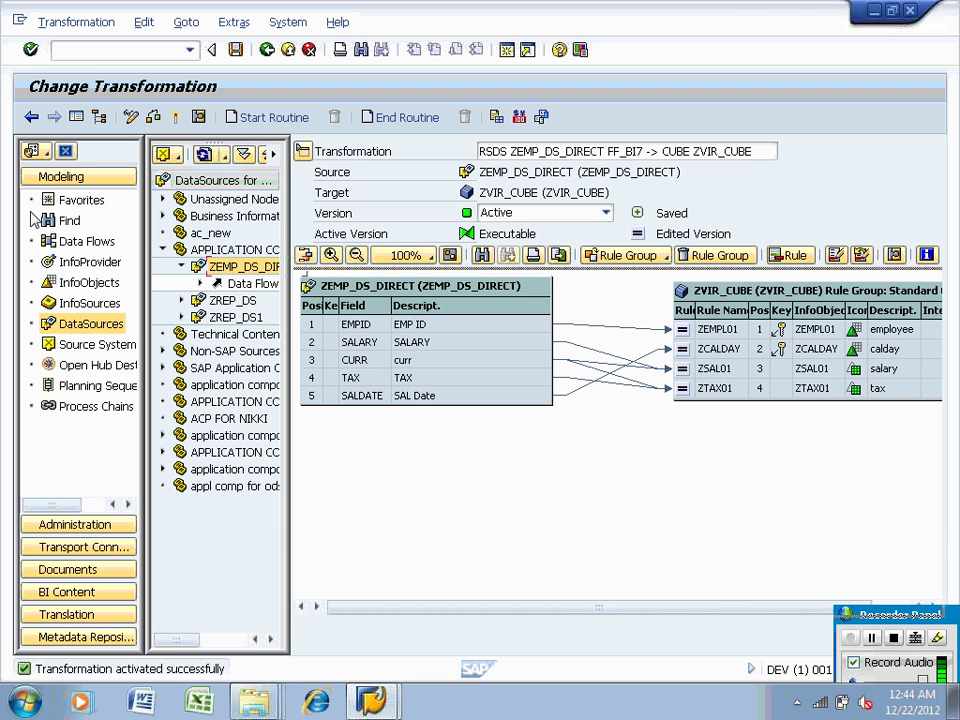
Create a new DTP from ZEMP_DS_DIRECT (FF_BI7) into ZVIR_CUBE from the cube's Data Transfer Processes folder
click(82, 262)
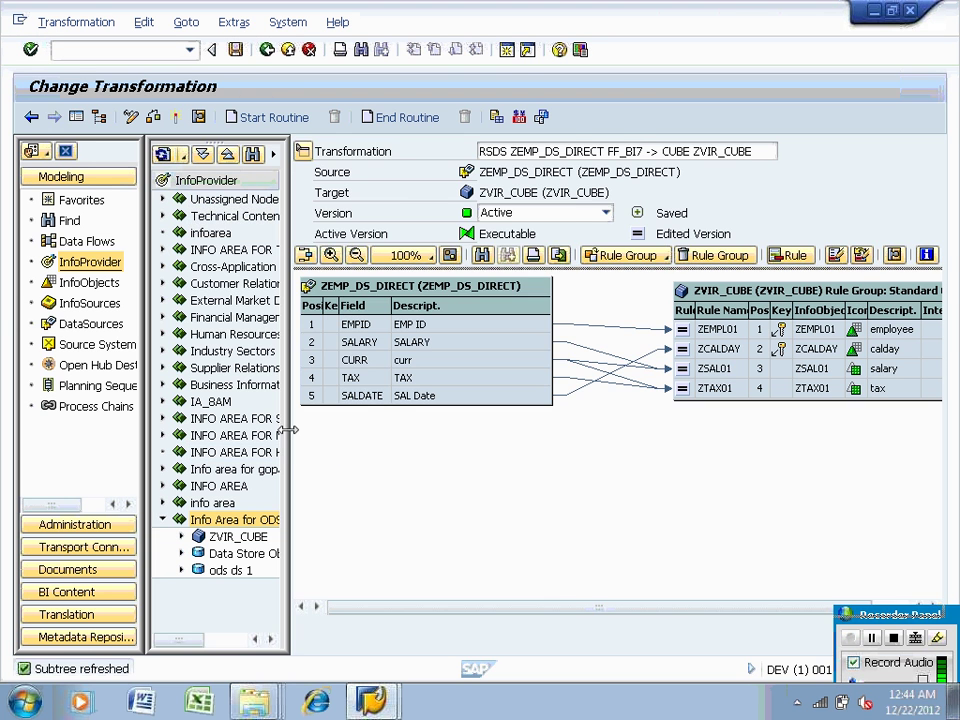
drag(291, 425, 566, 472)
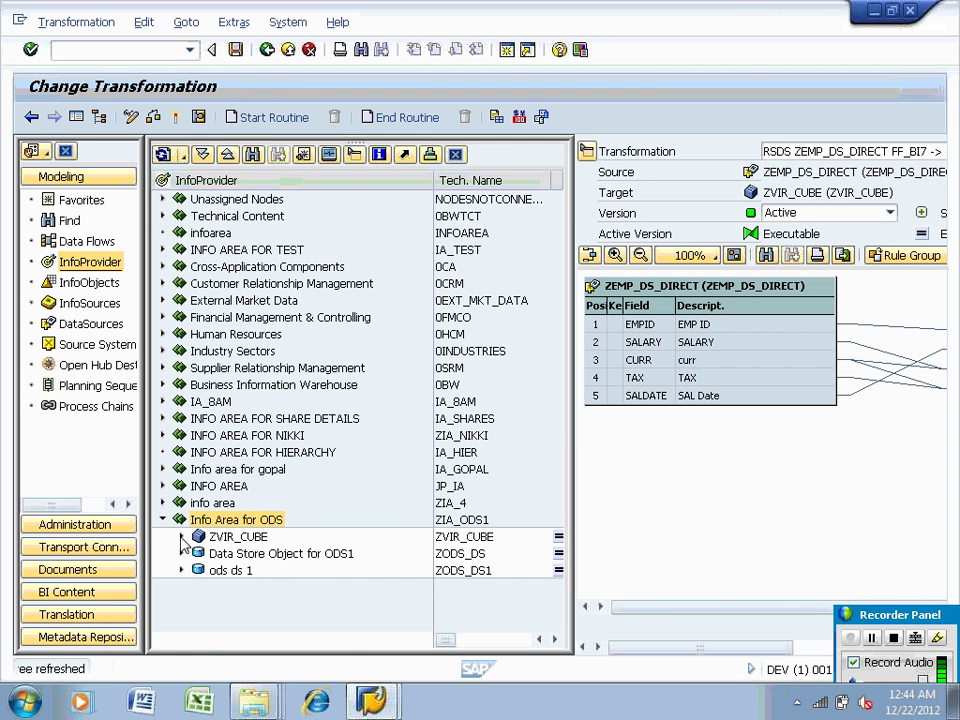
click(181, 536)
click(200, 553)
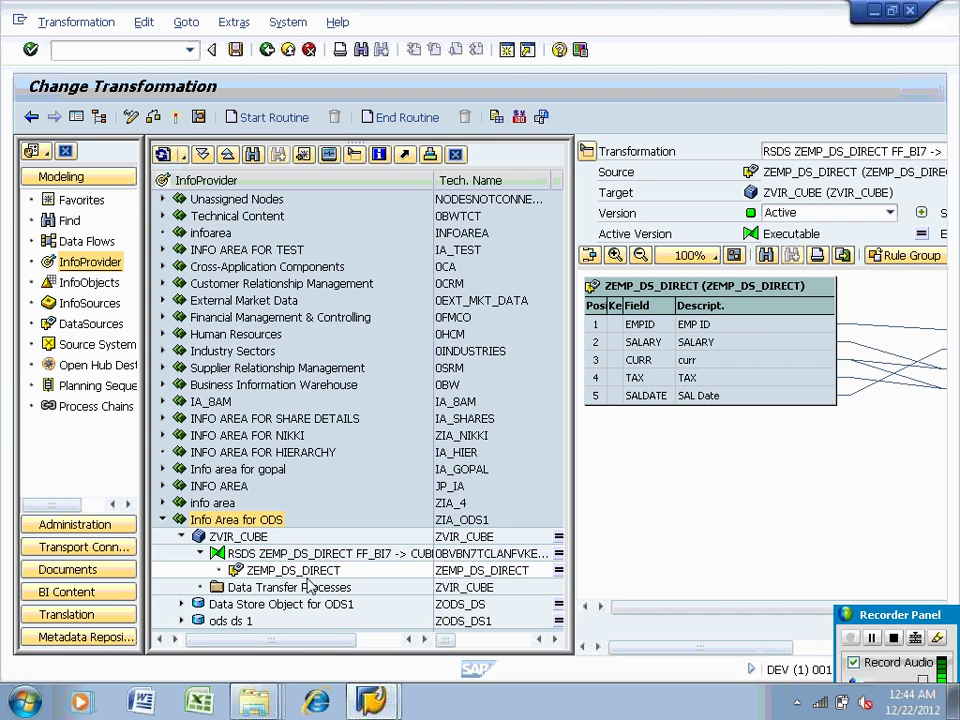
right_click(310, 590)
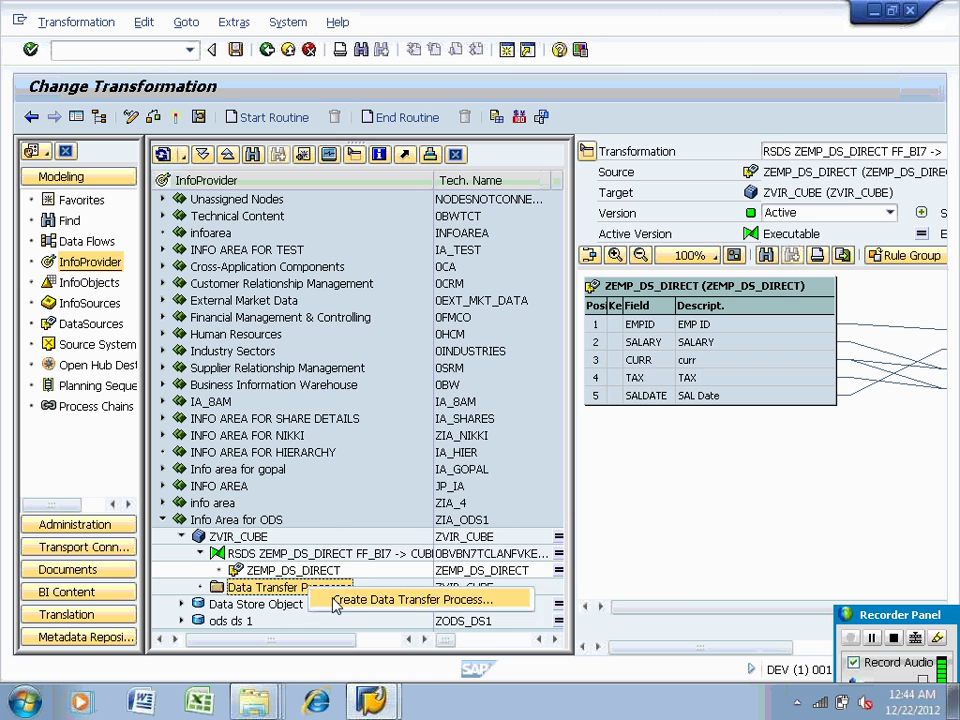
click(335, 600)
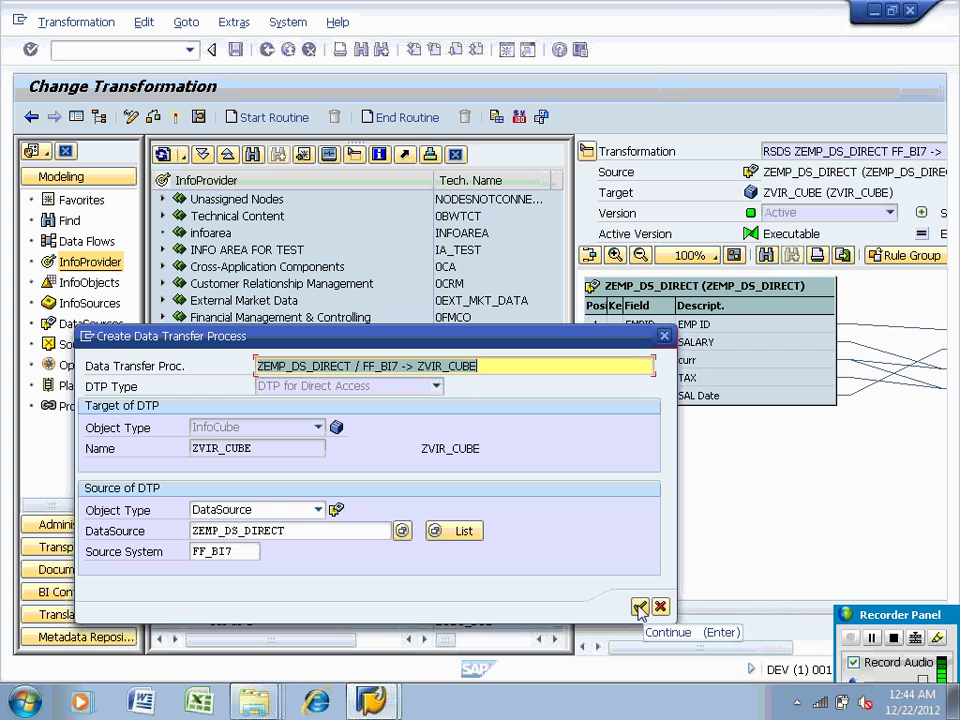
click(640, 608)
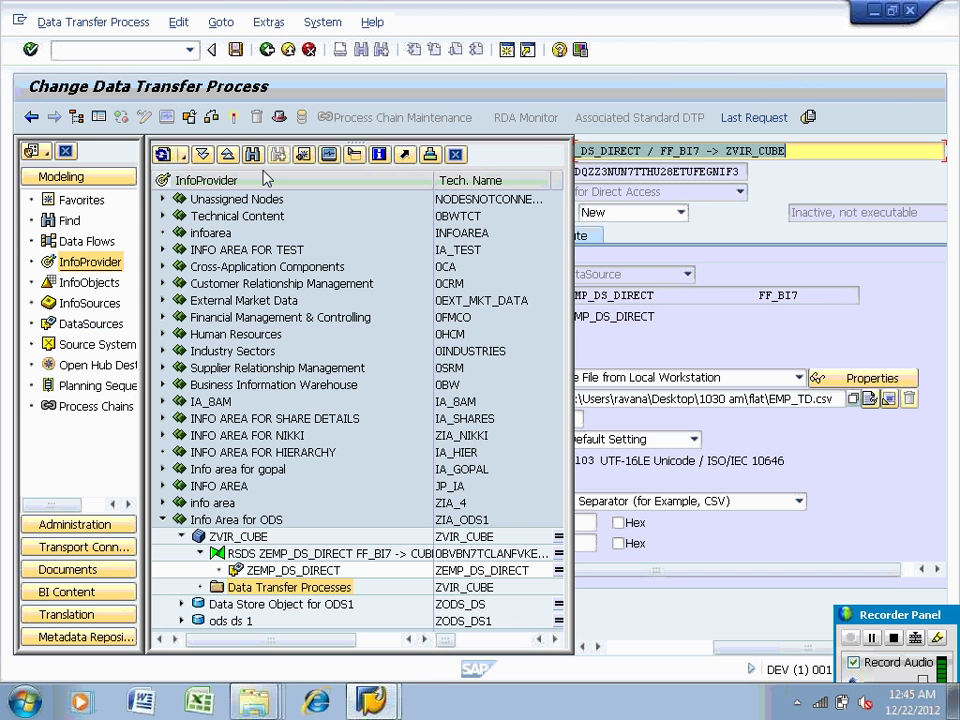
Activate the ZEMP_DS_DIRECT → ZVIR_CUBE DTP and select ZVIR_CUBE in the InfoProvider tree
click(233, 118)
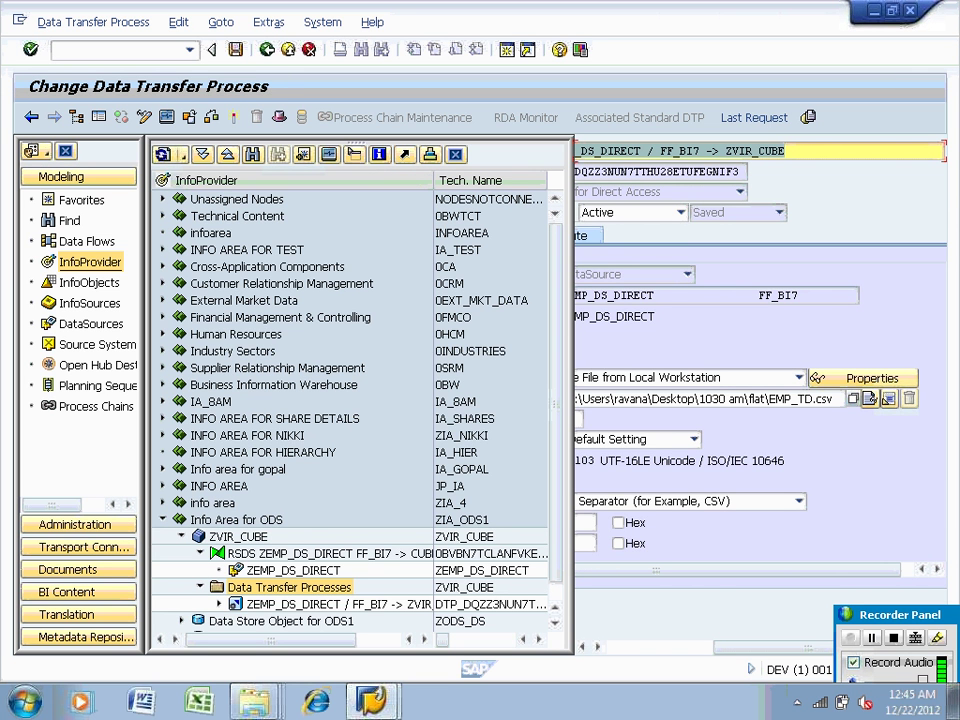
click(238, 537)
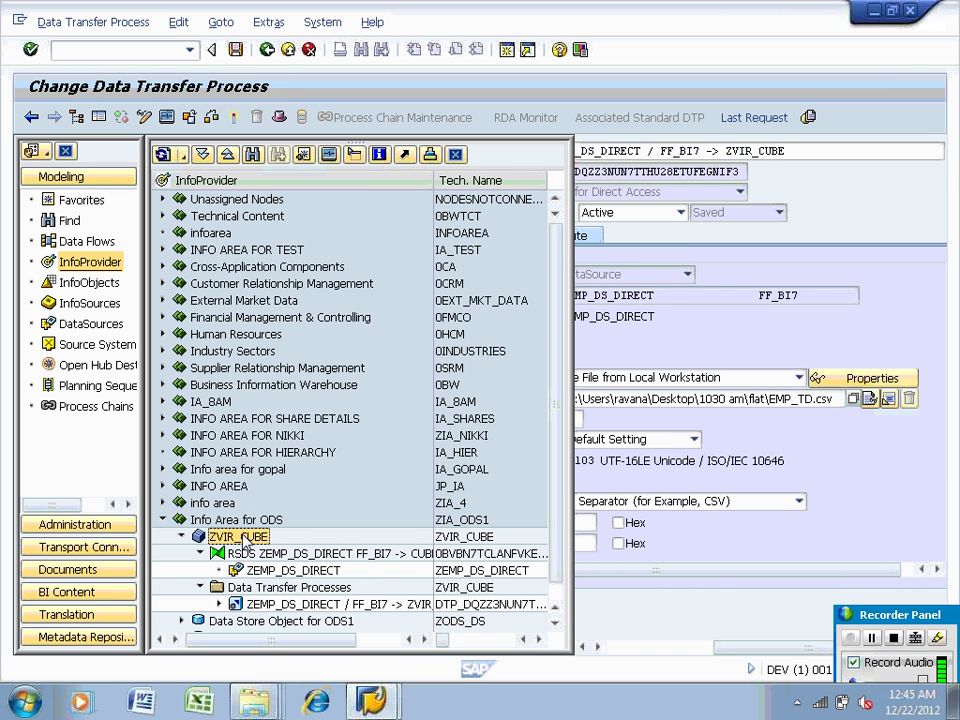
Activate direct access on ZVIR_CUBE and save the ZEMP_DS_DIRECT DTP assignment
right_click(238, 537)
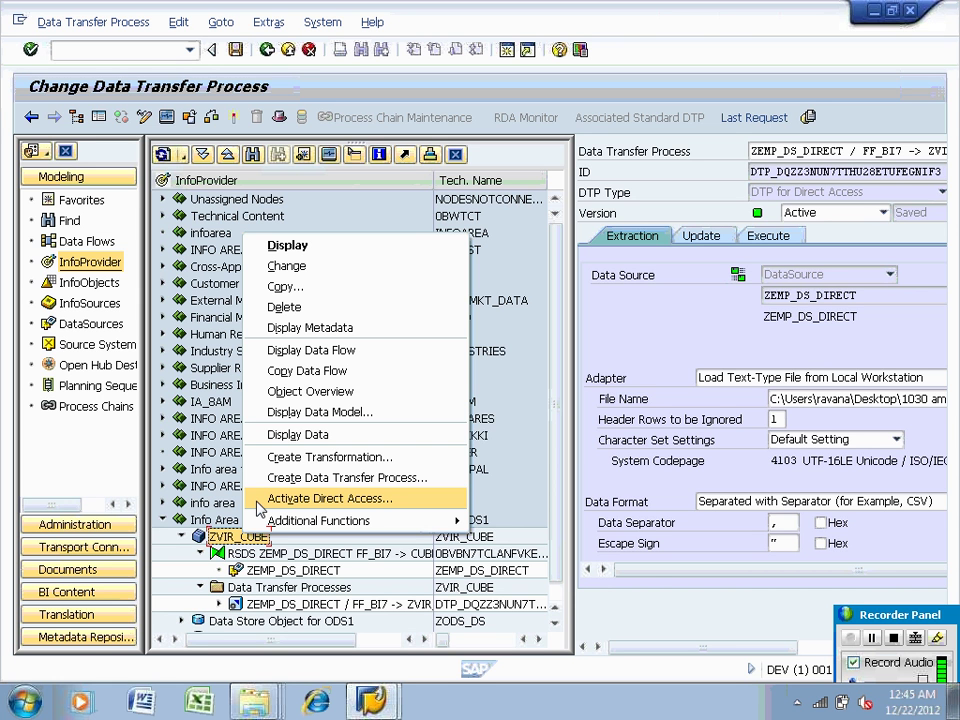
click(330, 498)
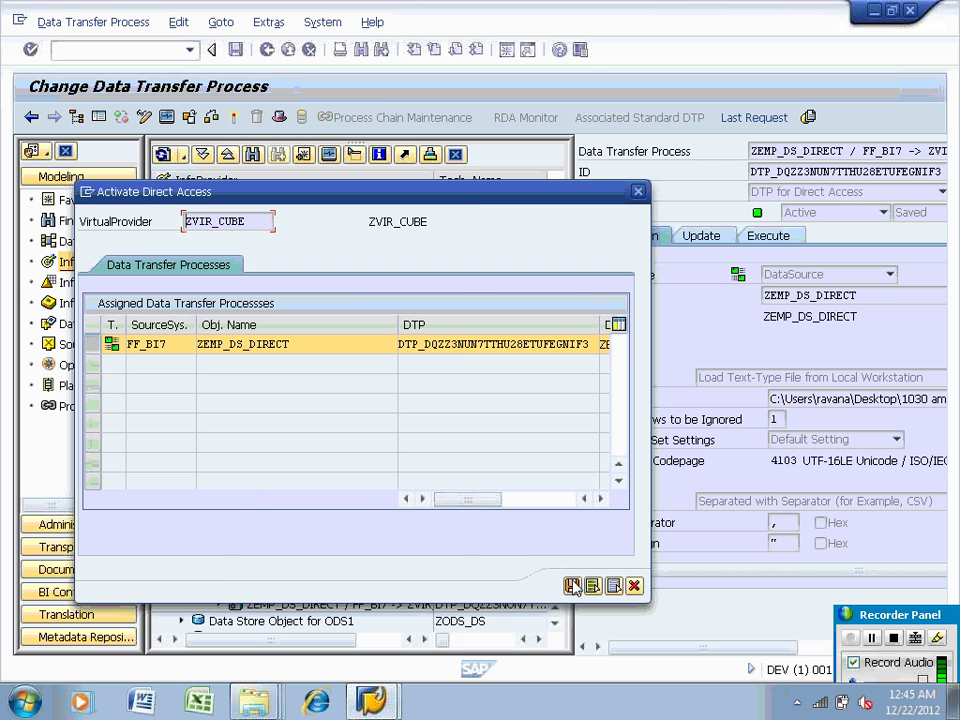
click(575, 586)
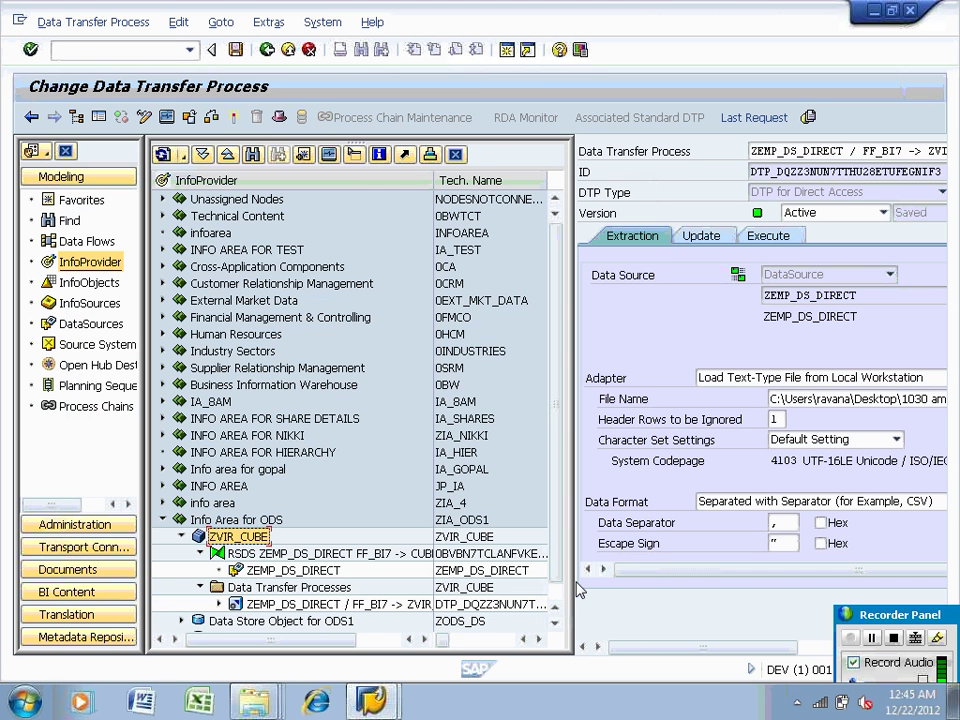
Reopen and dismiss the ZVIR_CUBE context menu, then bring up the Windows Start menu
right_click(255, 536)
click(257, 500)
key(super)
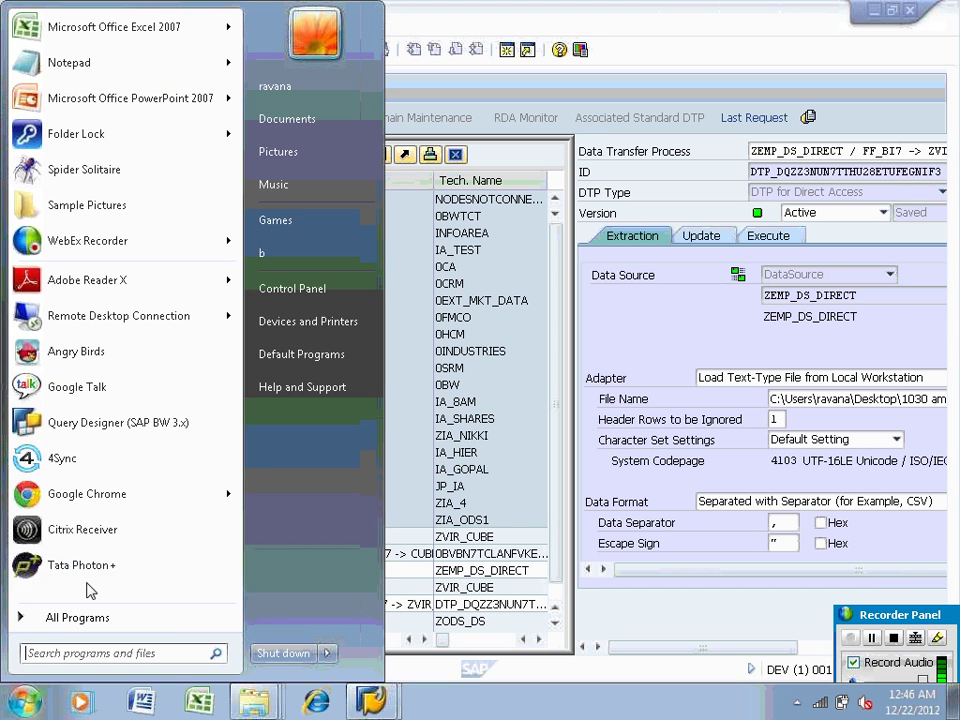
Launch Query Designer from All Programs > Business Explorer, after cancelling the BW 3.x version's logon
click(90, 423)
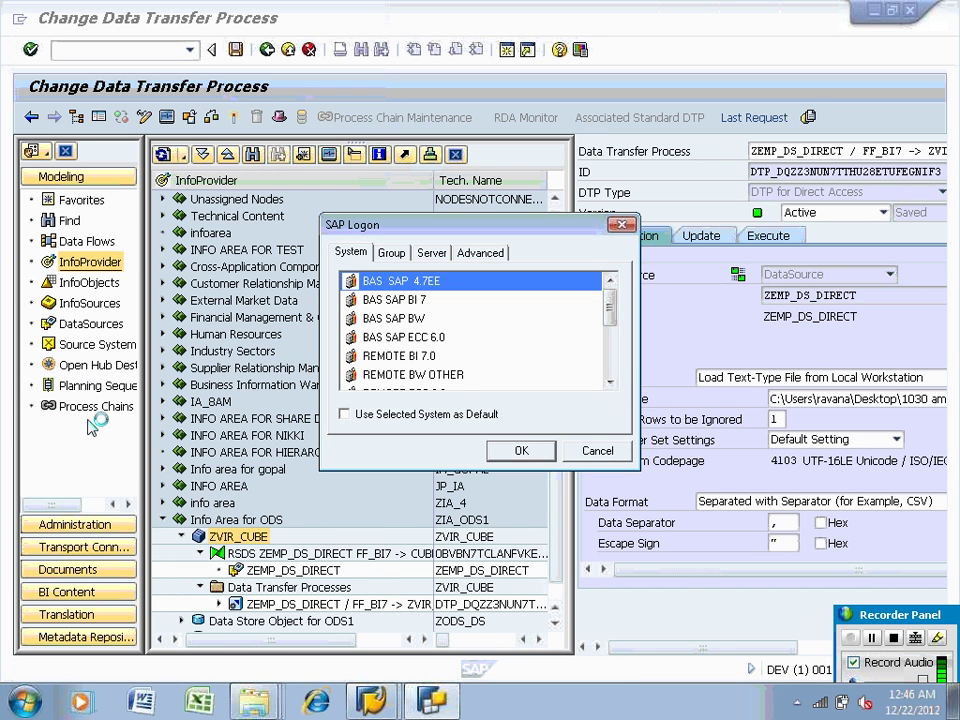
click(604, 453)
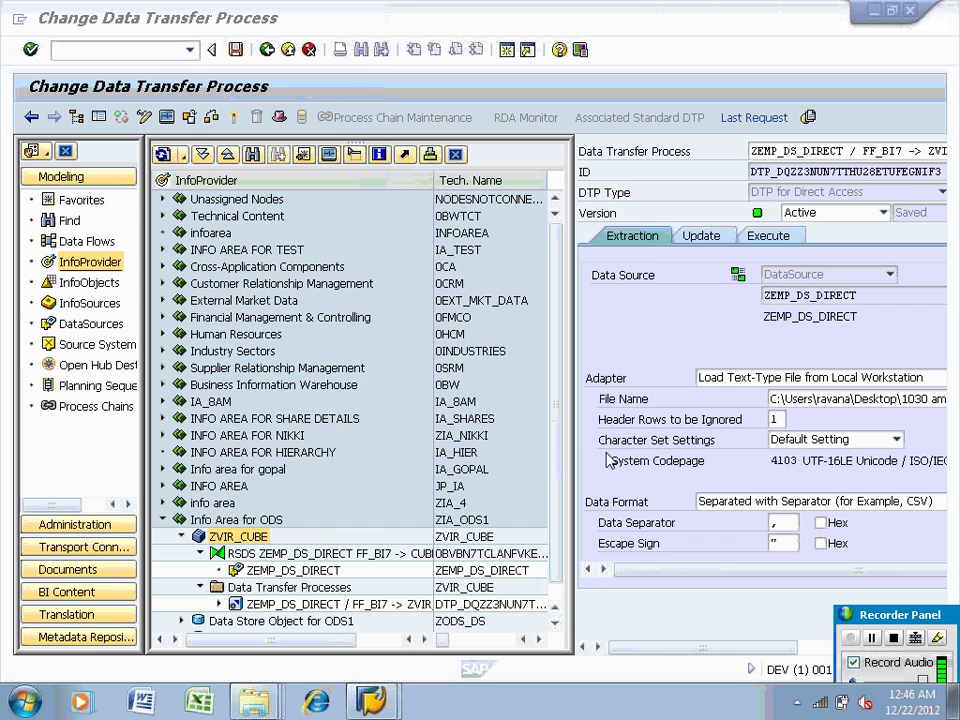
click(25, 700)
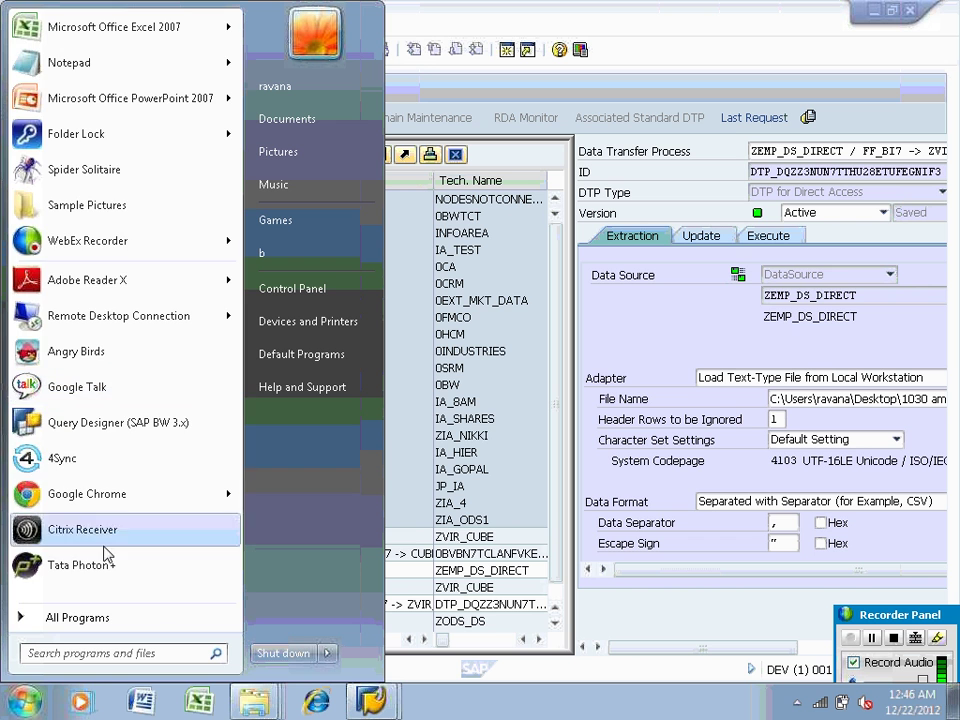
click(103, 615)
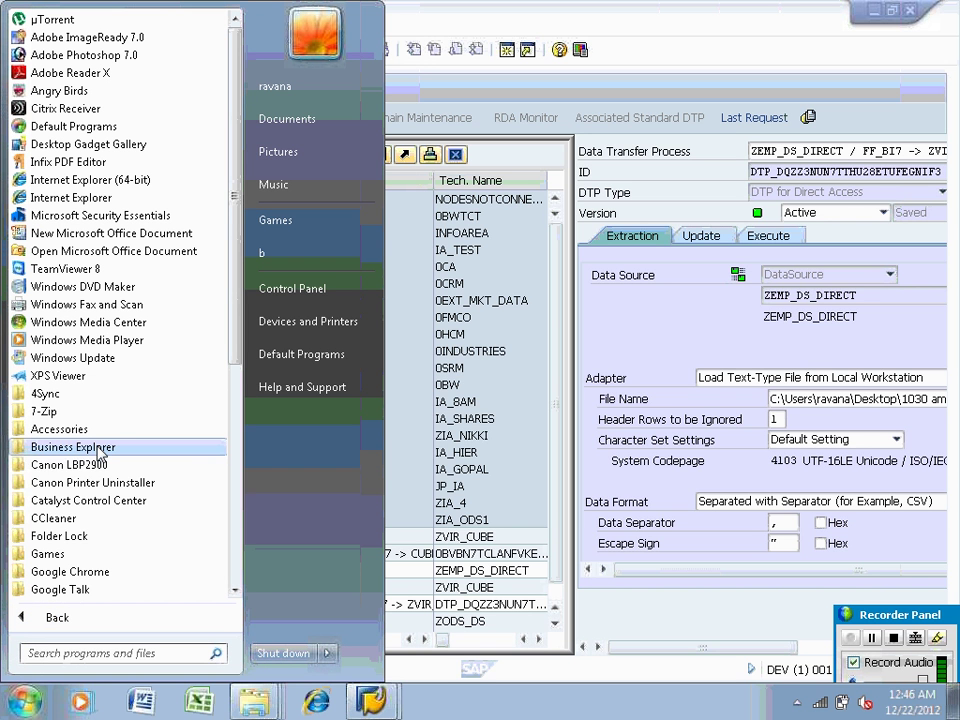
click(100, 450)
click(100, 450)
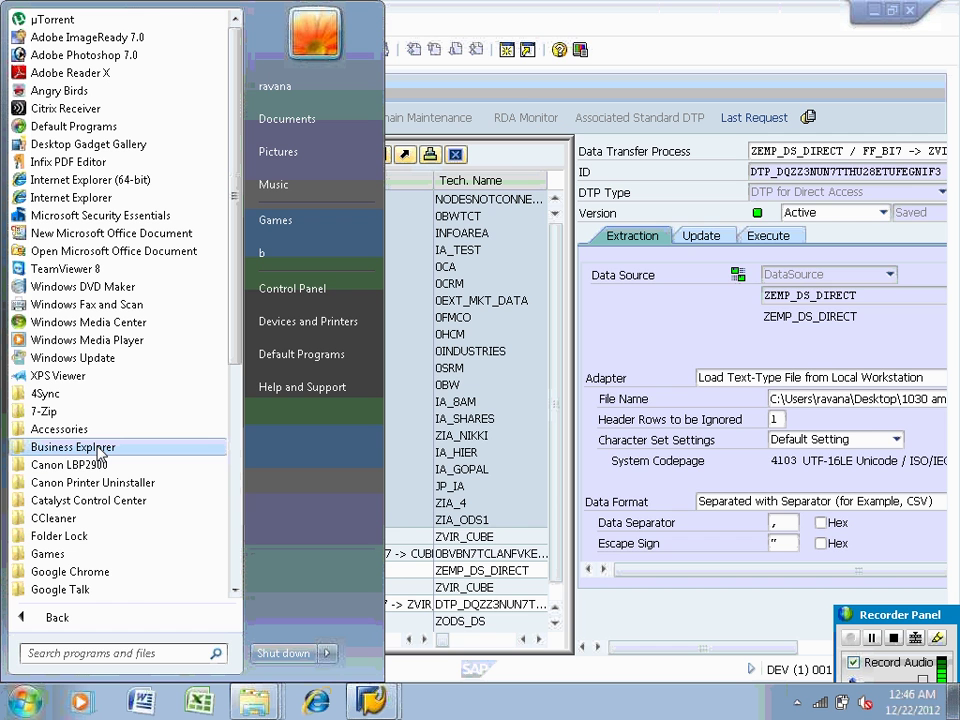
click(100, 452)
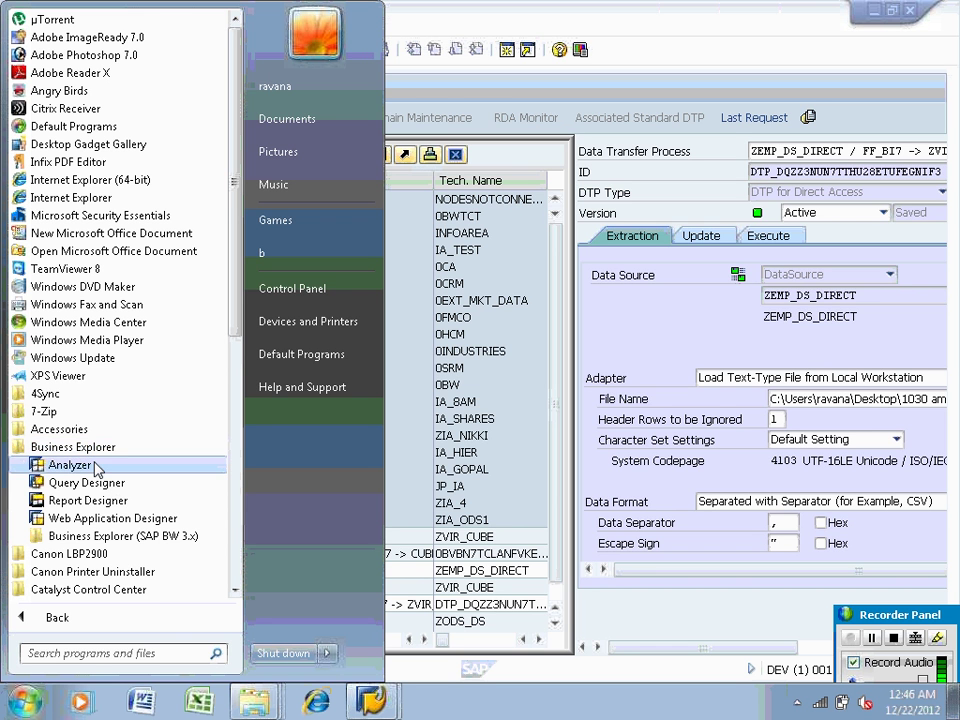
click(88, 485)
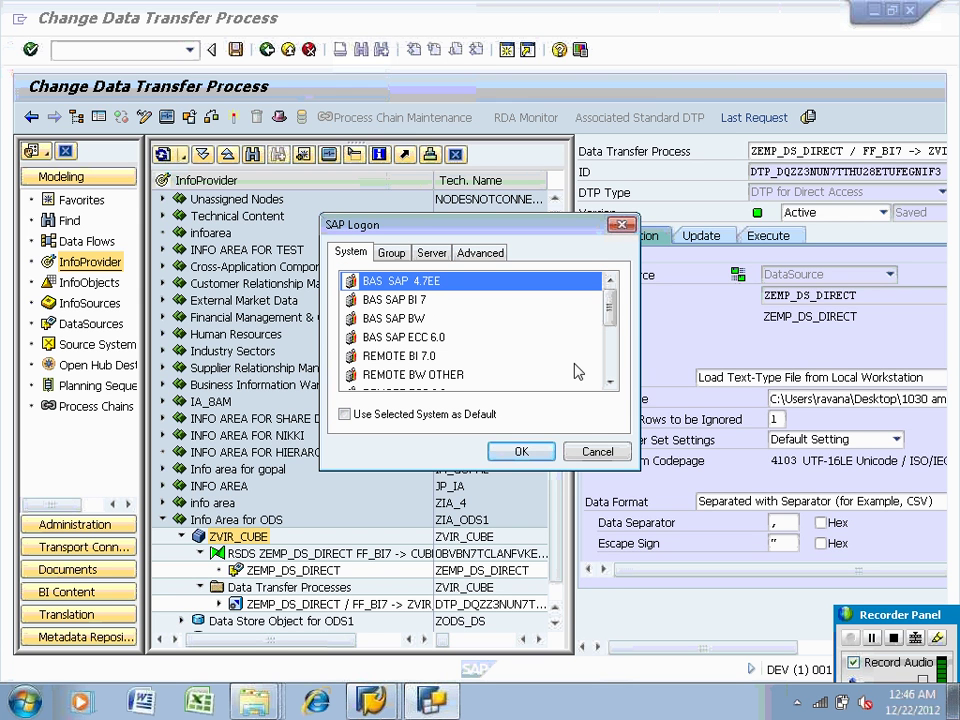
Select the bi7.3 system entry and set its System Number to 00 on the Server tab
click(608, 384)
click(608, 384)
click(608, 384)
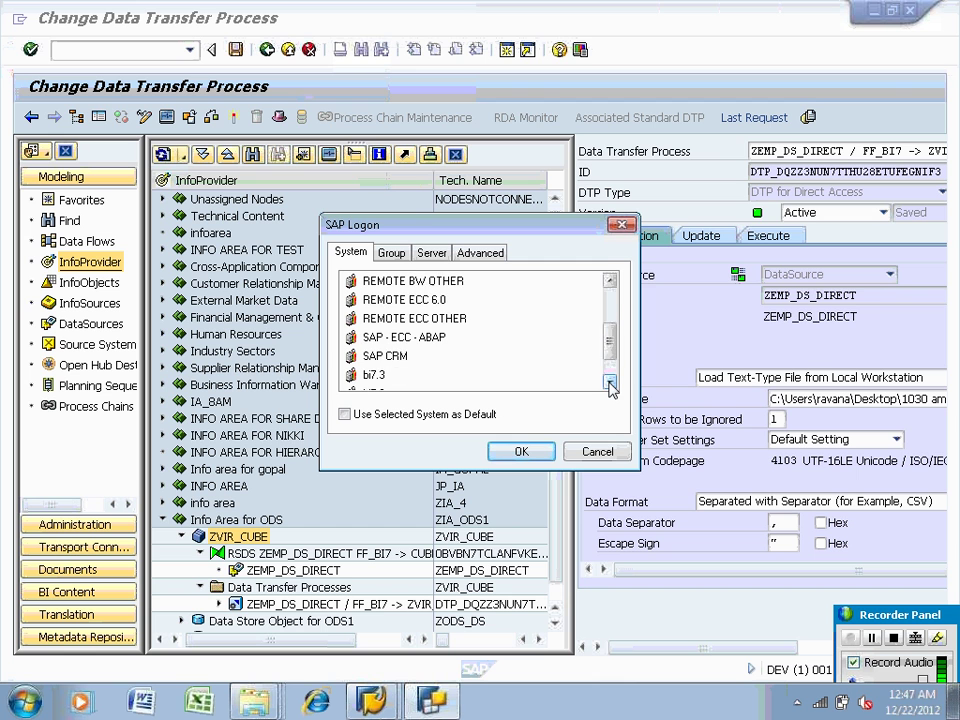
click(610, 364)
click(375, 337)
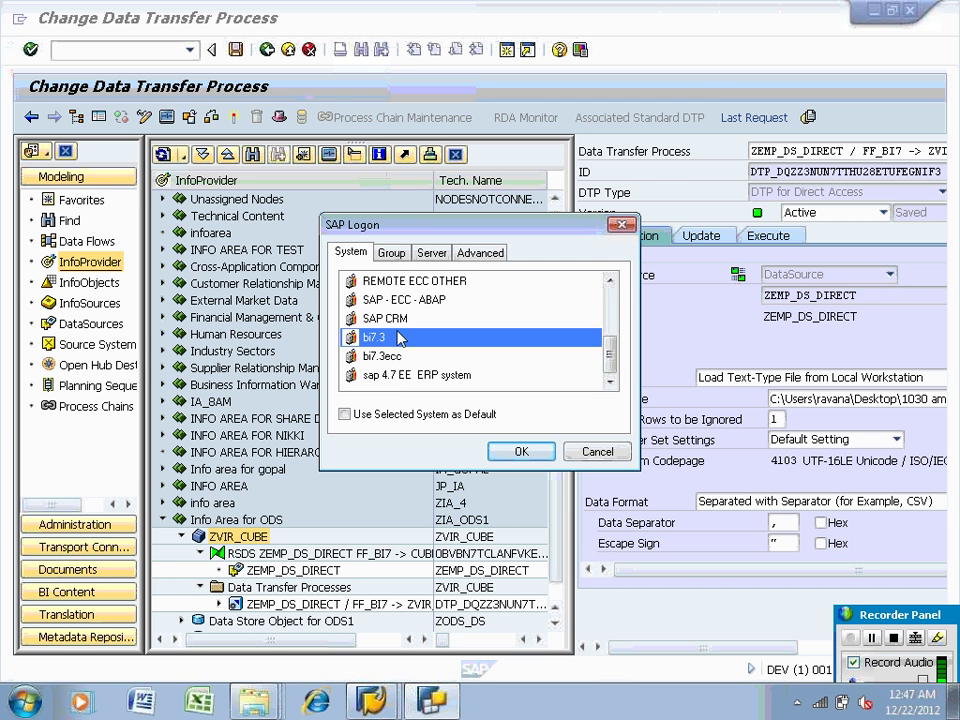
click(432, 252)
click(447, 340)
text(0)
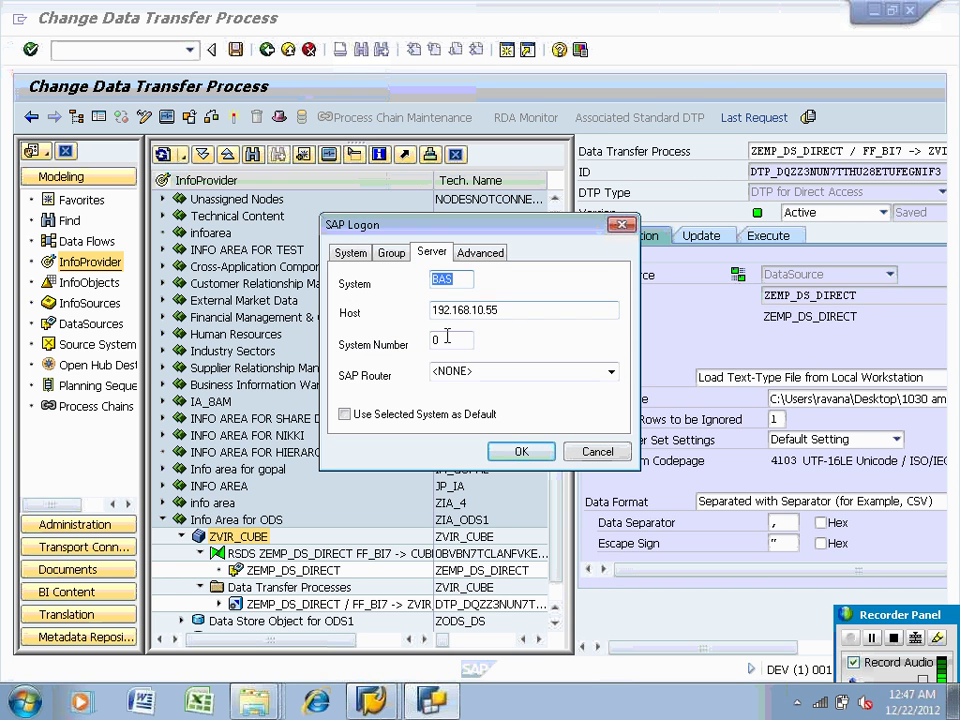
text(0)
Confirm the logon and sign in at client 001 with the user name and password
click(372, 700)
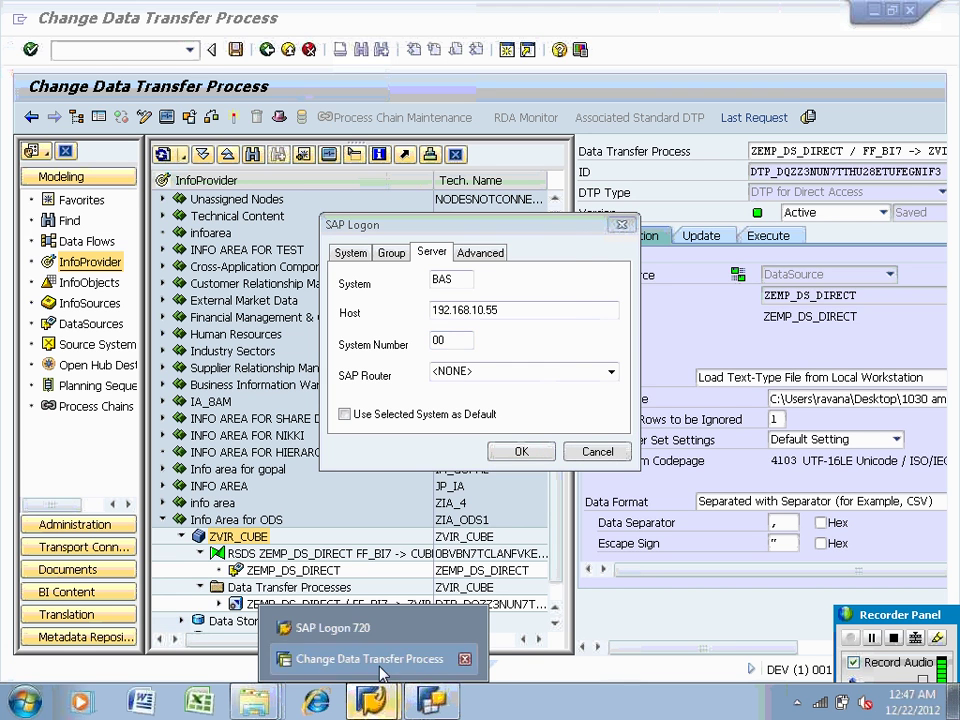
click(381, 674)
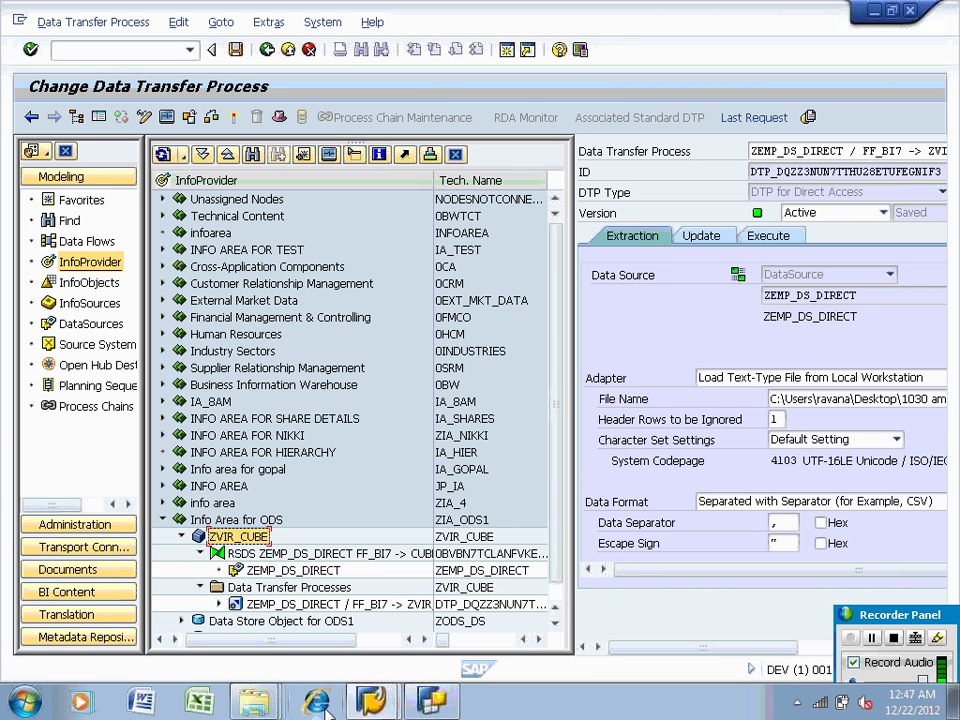
click(398, 698)
click(321, 630)
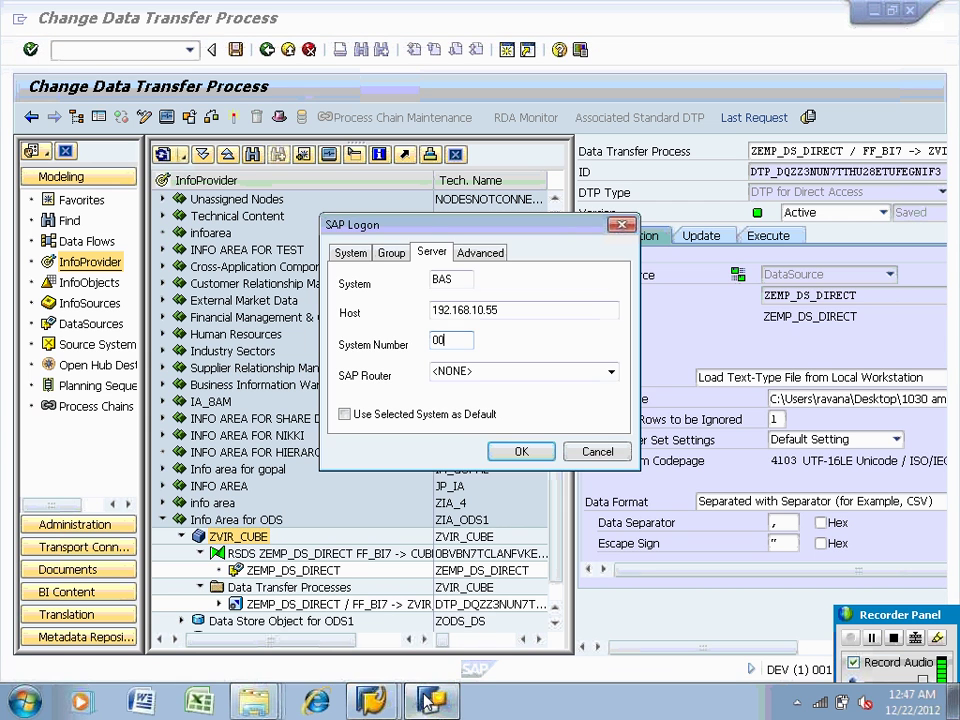
click(517, 455)
text(001)
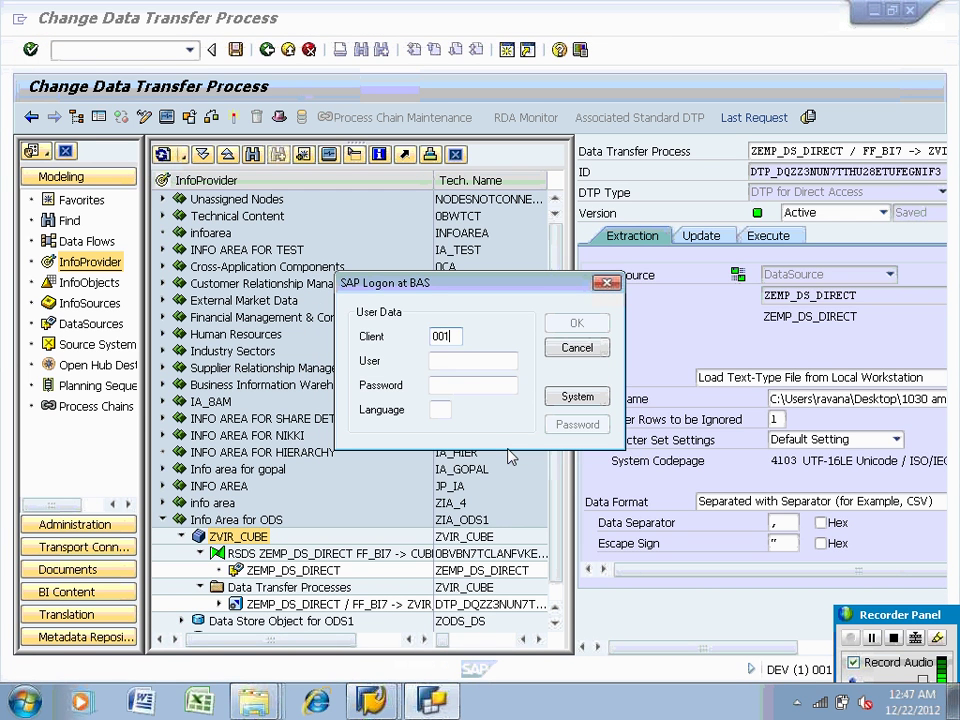
click(446, 362)
text(SAPUSER)
key(Tab)
text(•••)
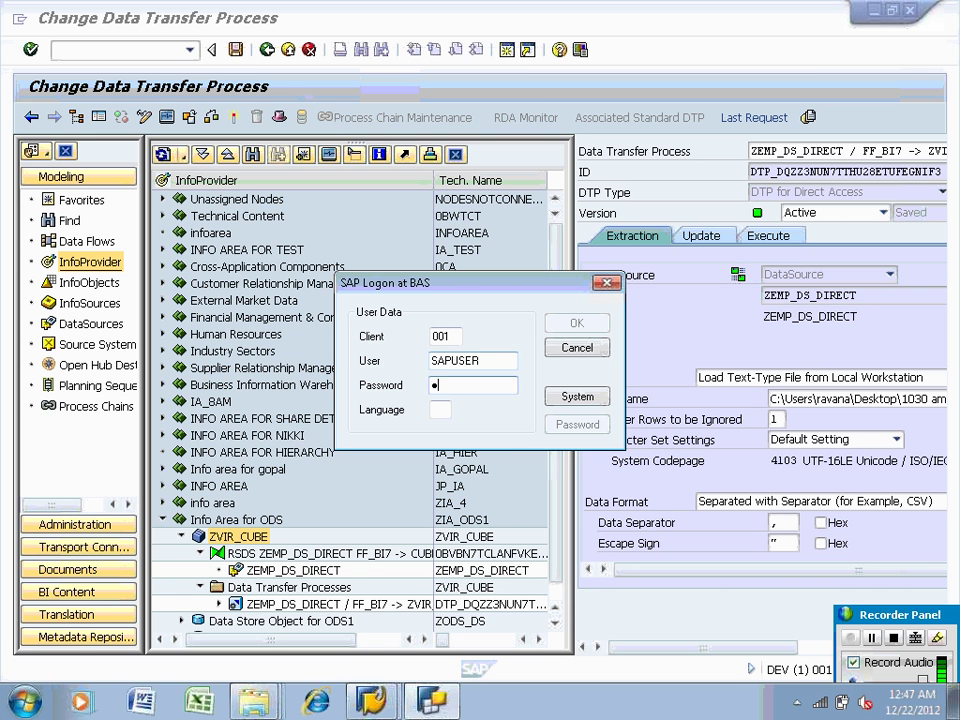
text(•••••)
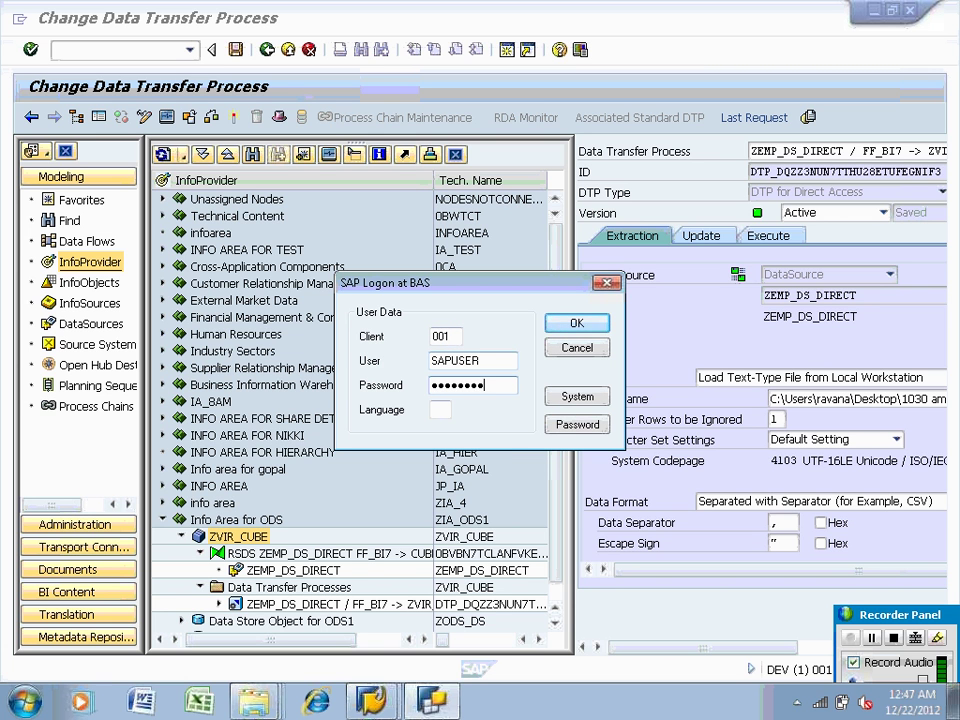
key(Return)
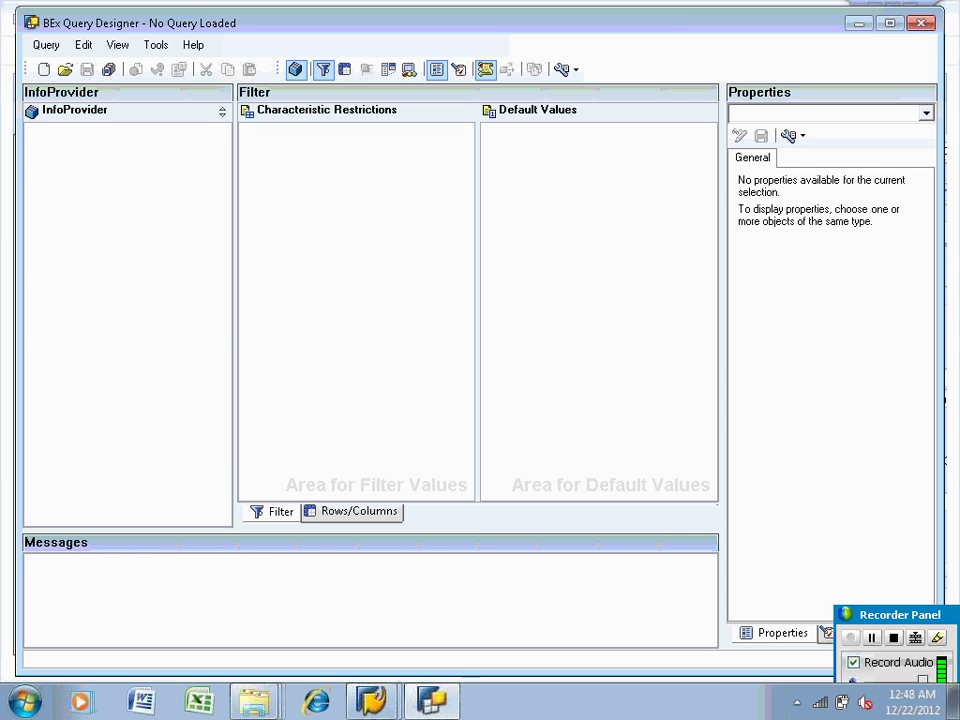
Create a new query on ZVIR_CUBE, found under the Info Area for ODS (ZIA_ODS1)
click(45, 71)
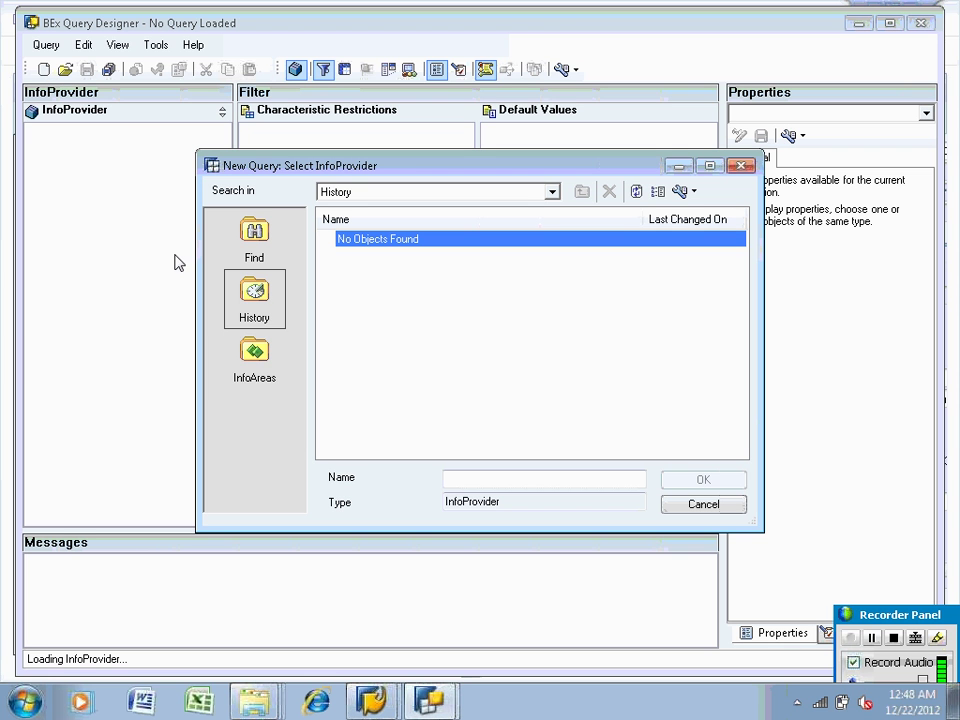
click(253, 353)
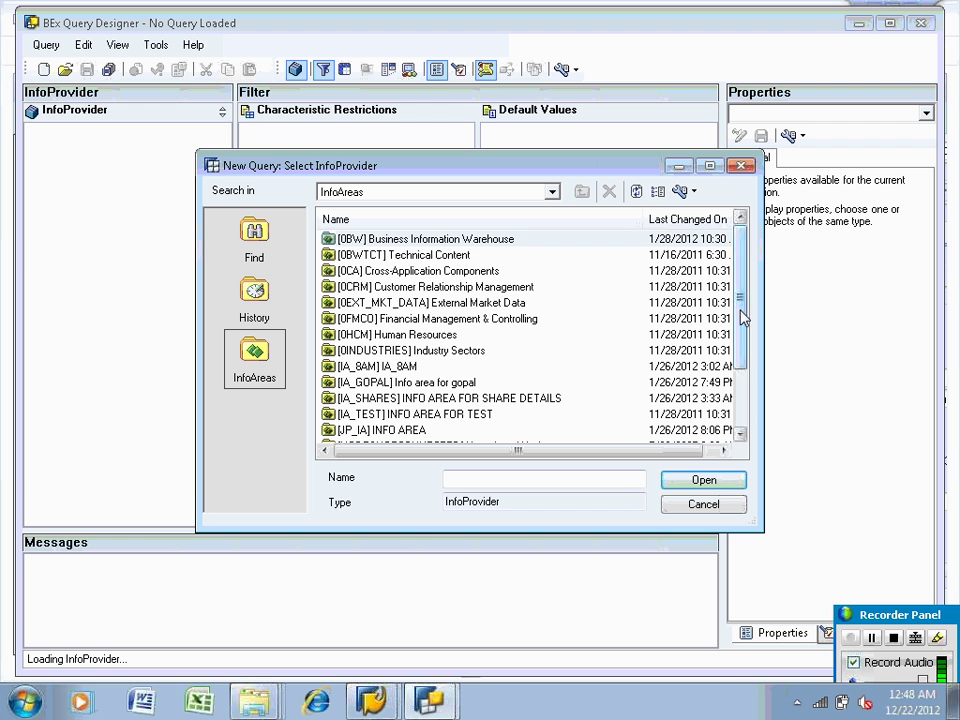
scroll(744, 317, down, 2)
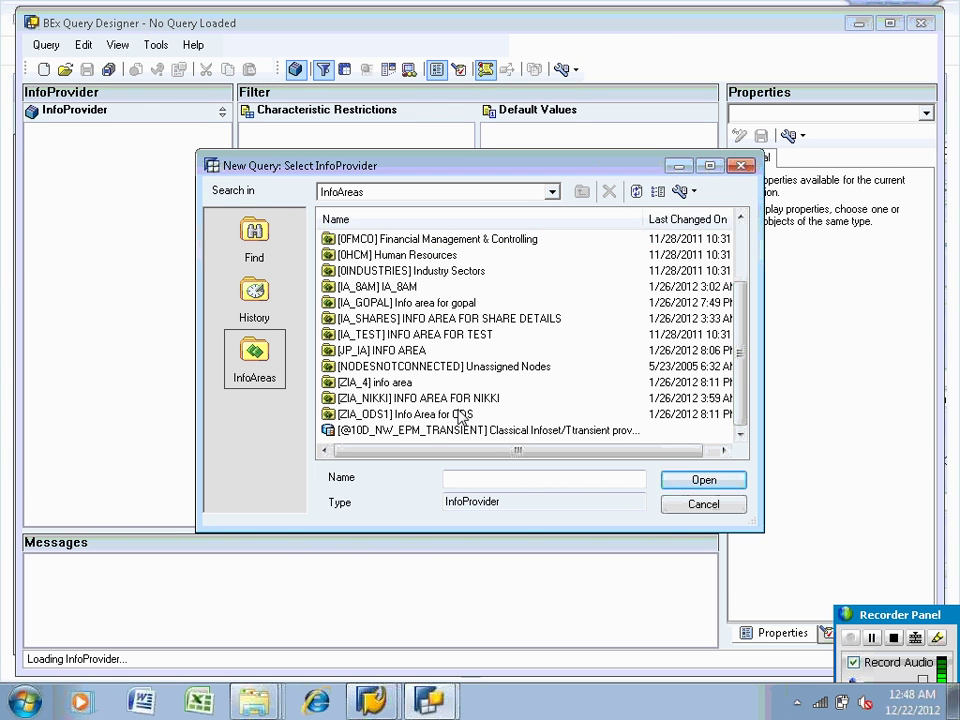
double_click(455, 416)
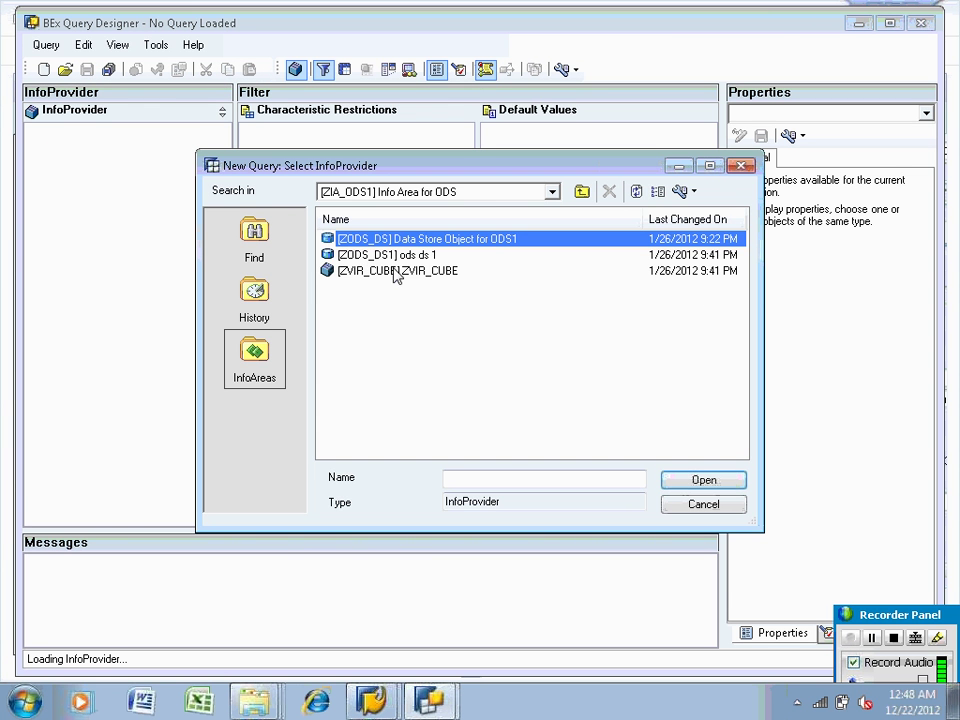
click(395, 258)
click(396, 271)
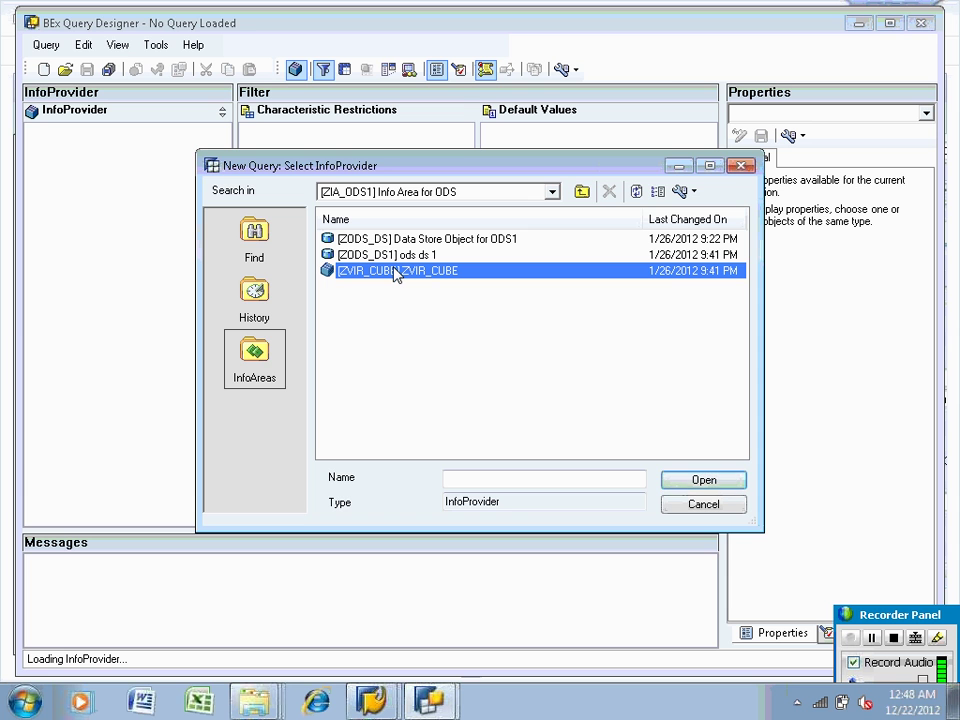
double_click(395, 271)
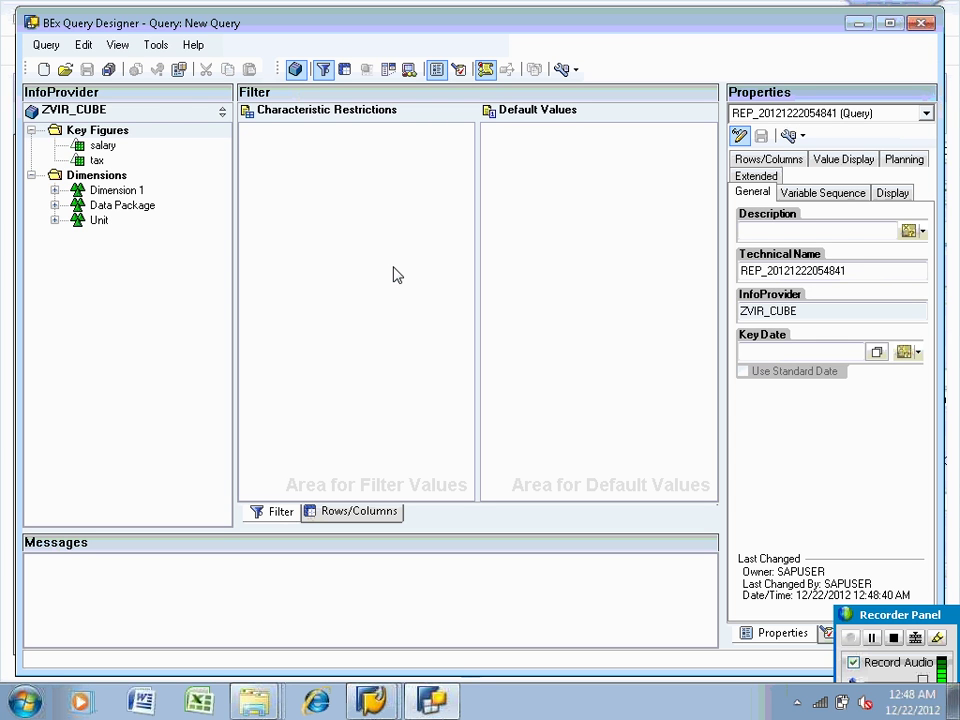
On the Rows/Columns tab, place salary and tax in the query columns
click(358, 510)
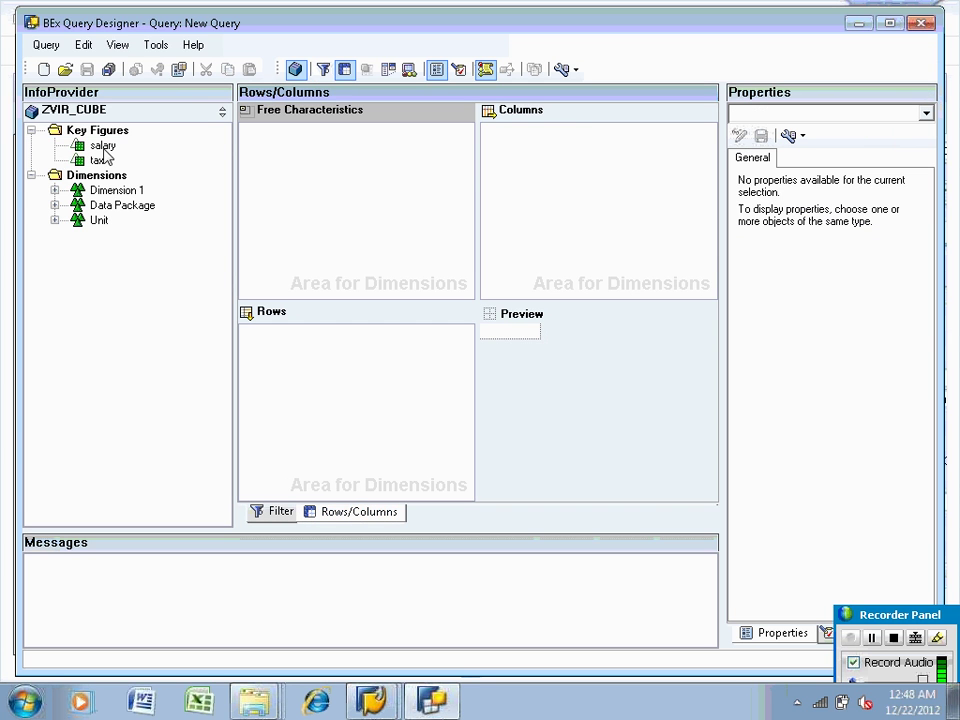
drag(103, 146, 544, 161)
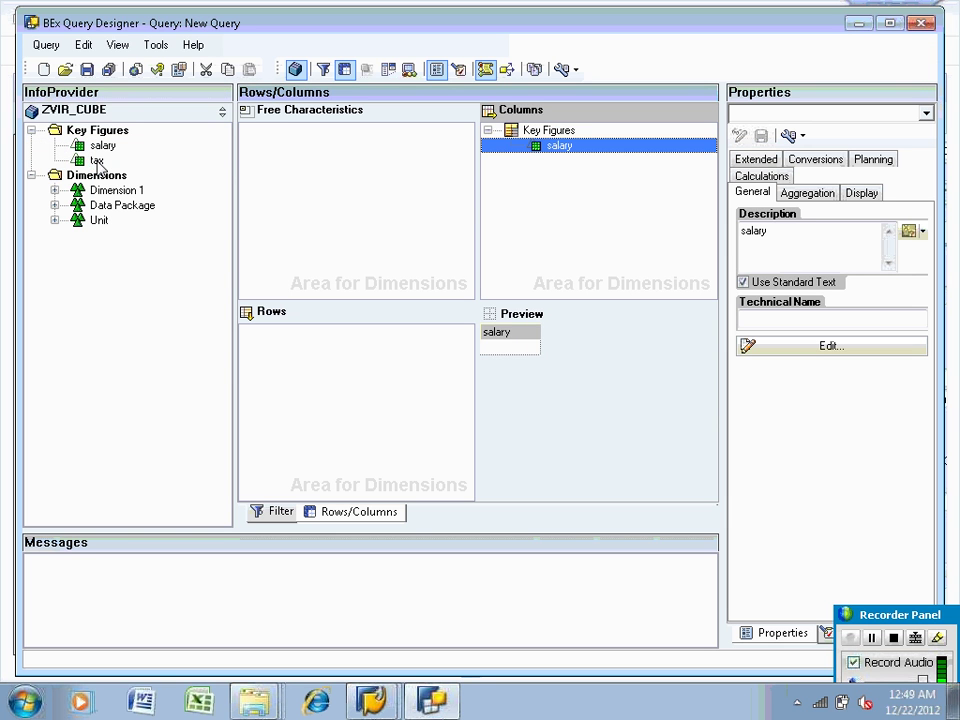
drag(98, 163, 557, 180)
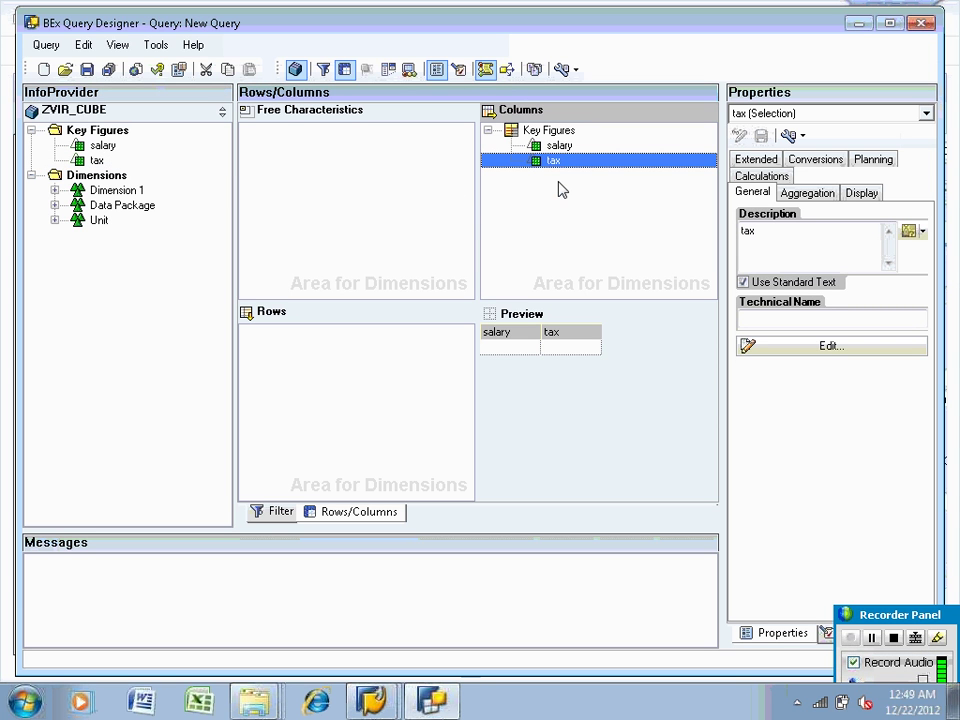
Add employee then calday from Dimension 1 to the rows and save the query
click(52, 207)
click(54, 190)
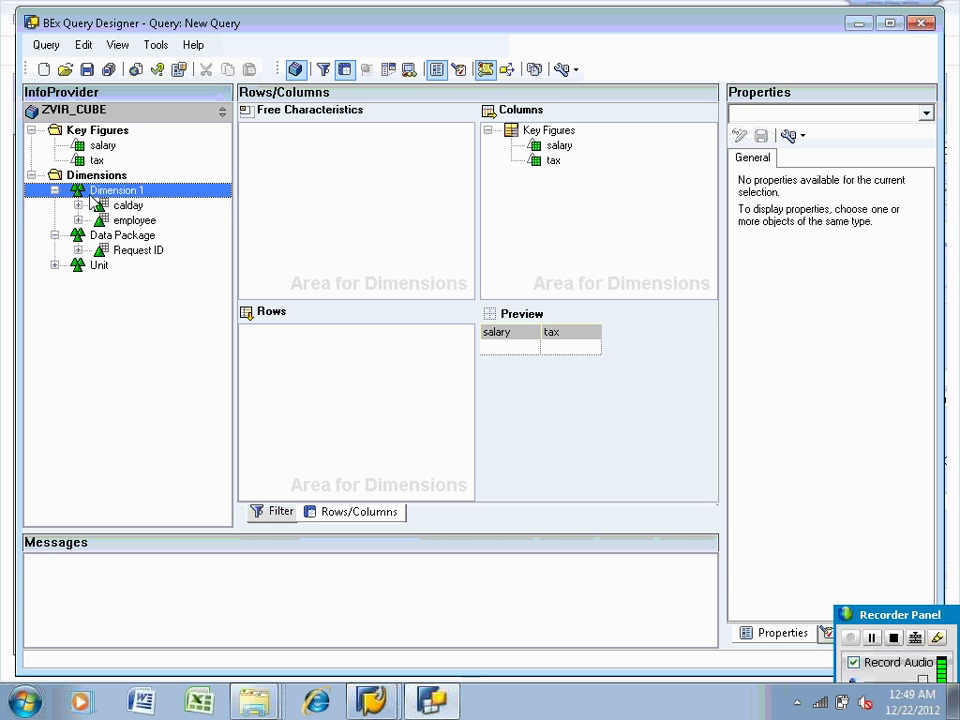
drag(120, 219, 302, 368)
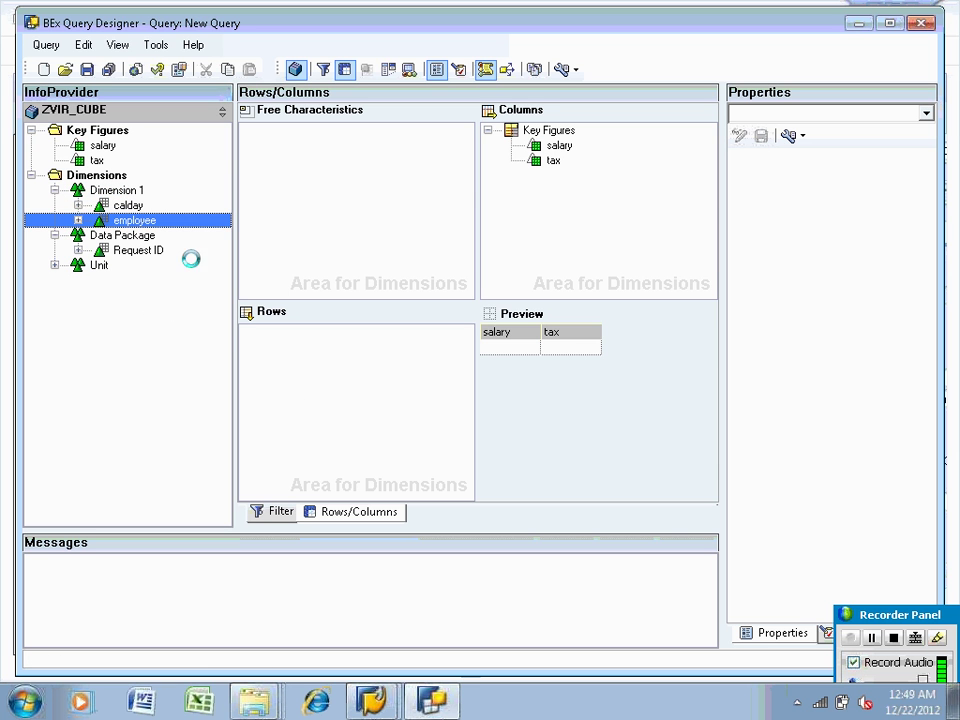
drag(138, 210, 323, 393)
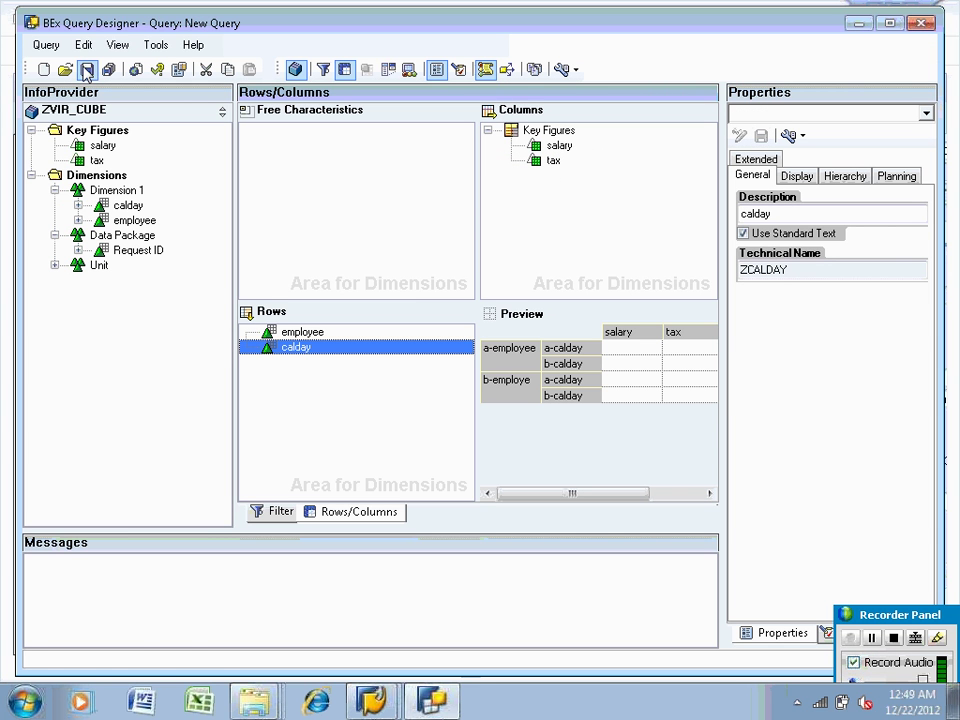
click(86, 69)
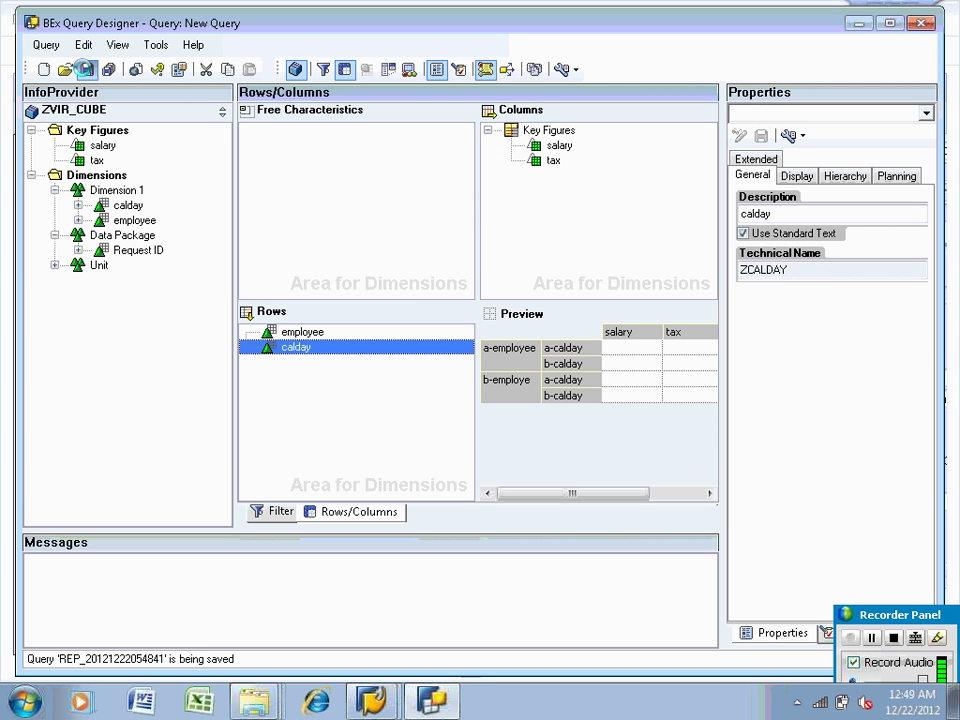
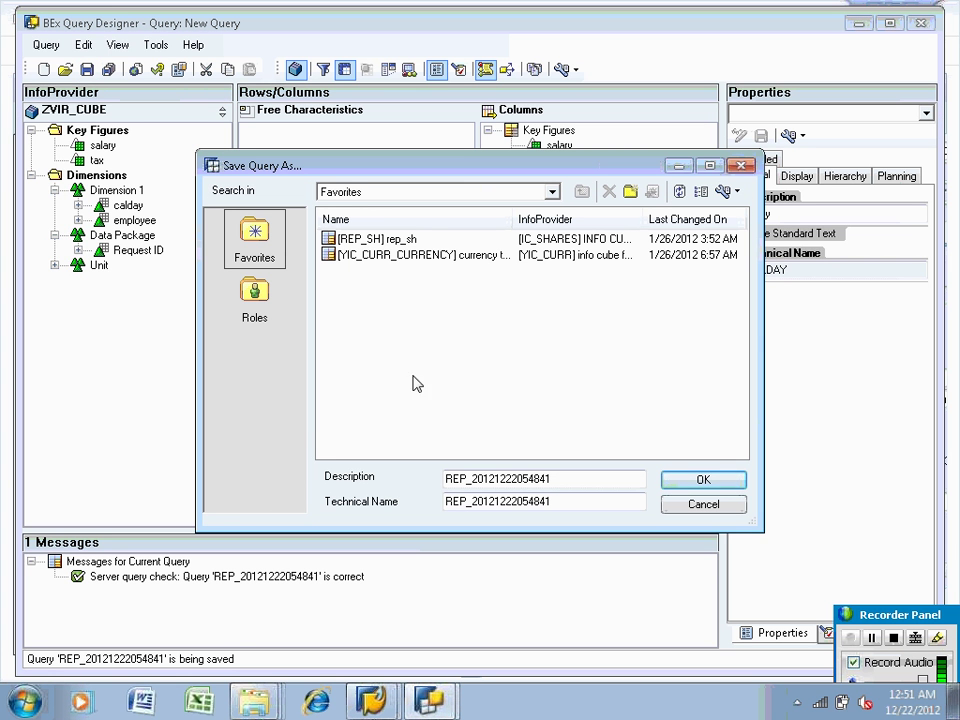
Save the query with description 'Direct access report' and technical name ZVIR_CUBE_Q0001
drag(567, 477, 446, 475)
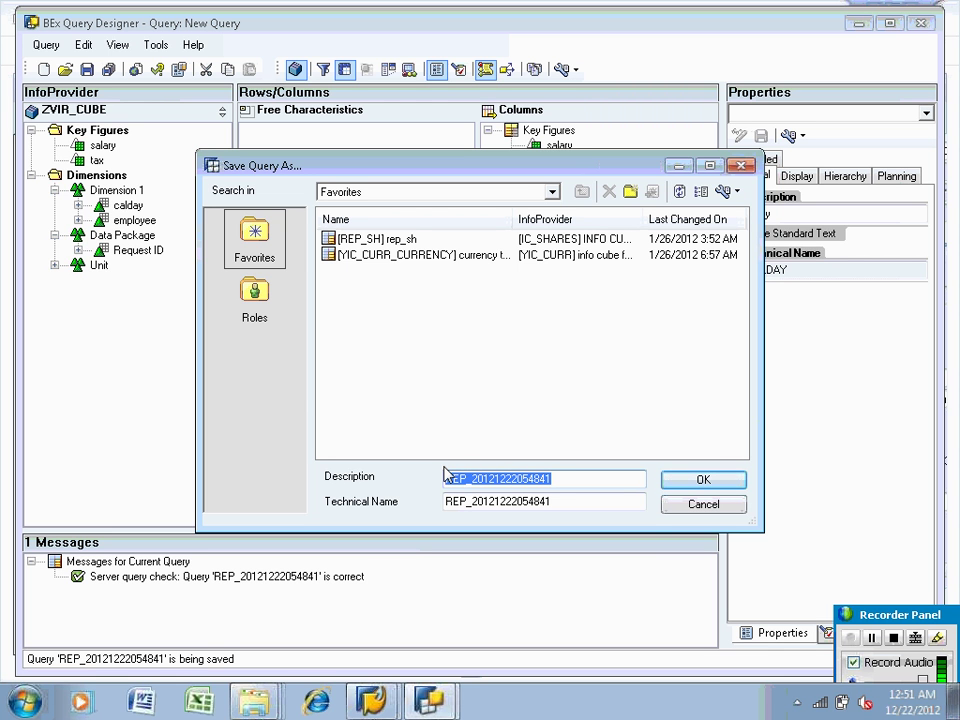
key(BackSpace)
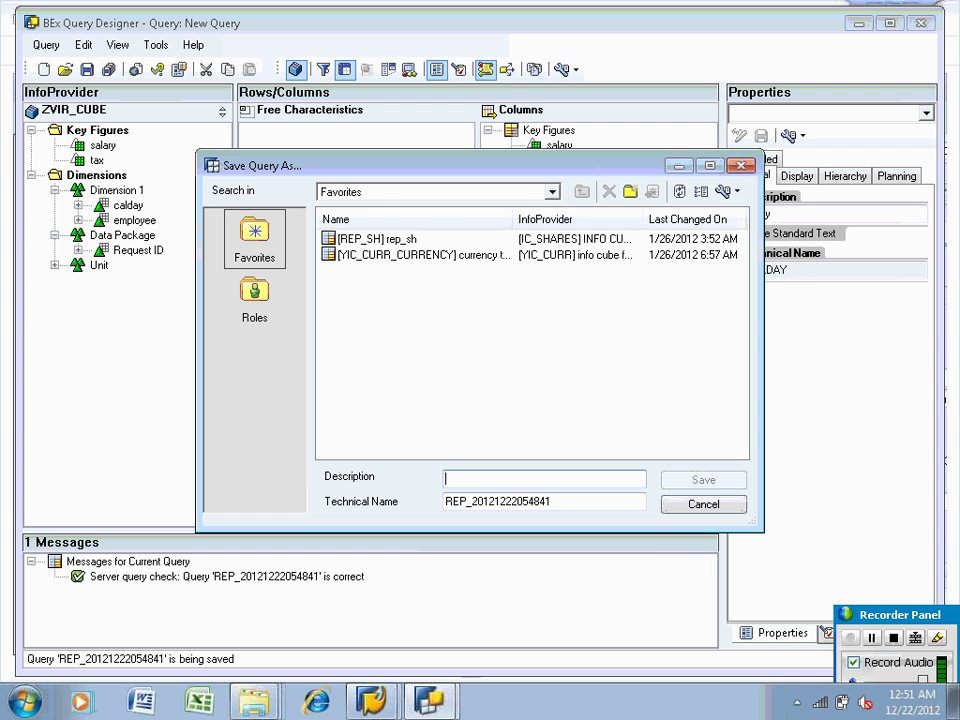
text(Direct  ac)
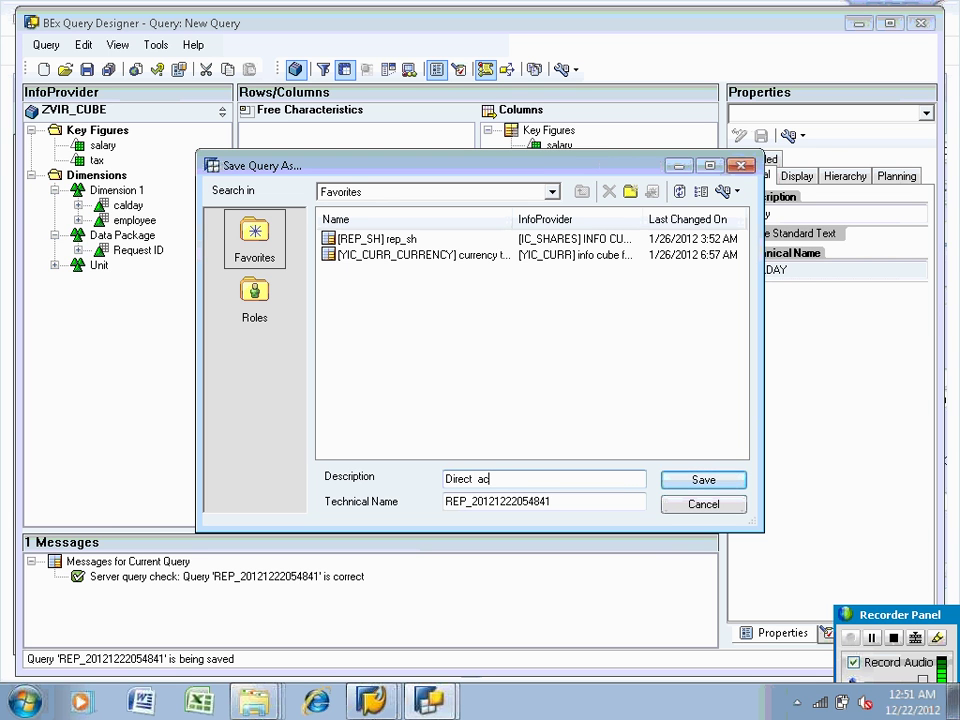
text(cess report)
drag(561, 499, 378, 497)
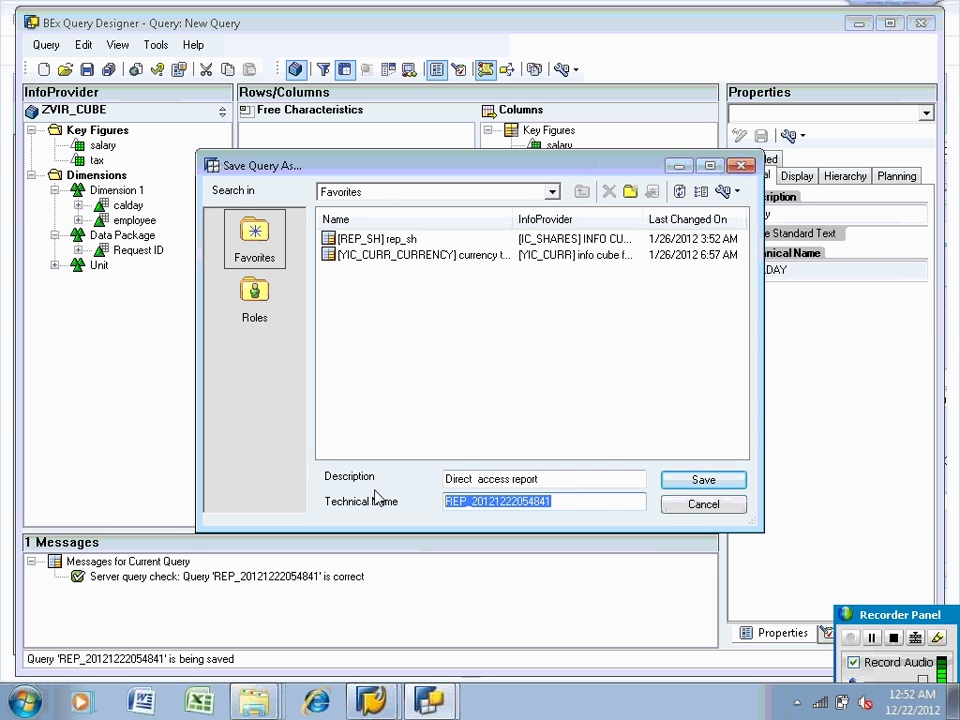
text(ZVIR)
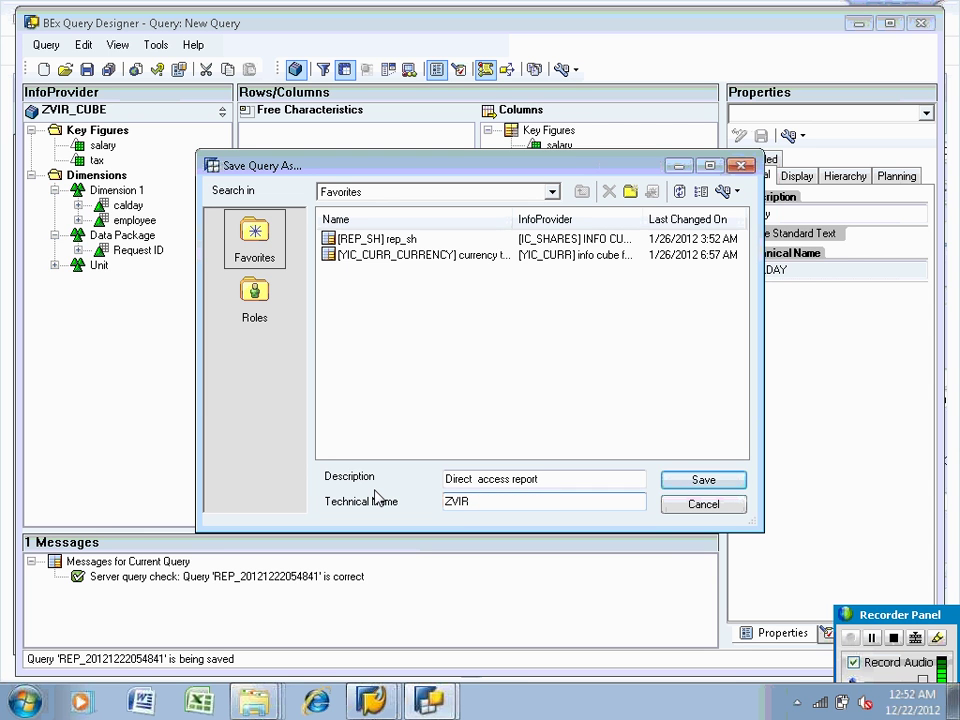
text(_CUBE)
key(BackSpace)
key(BackSpace)
text(BE)
key(BackSpace)
text(E_Q0001)
click(676, 482)
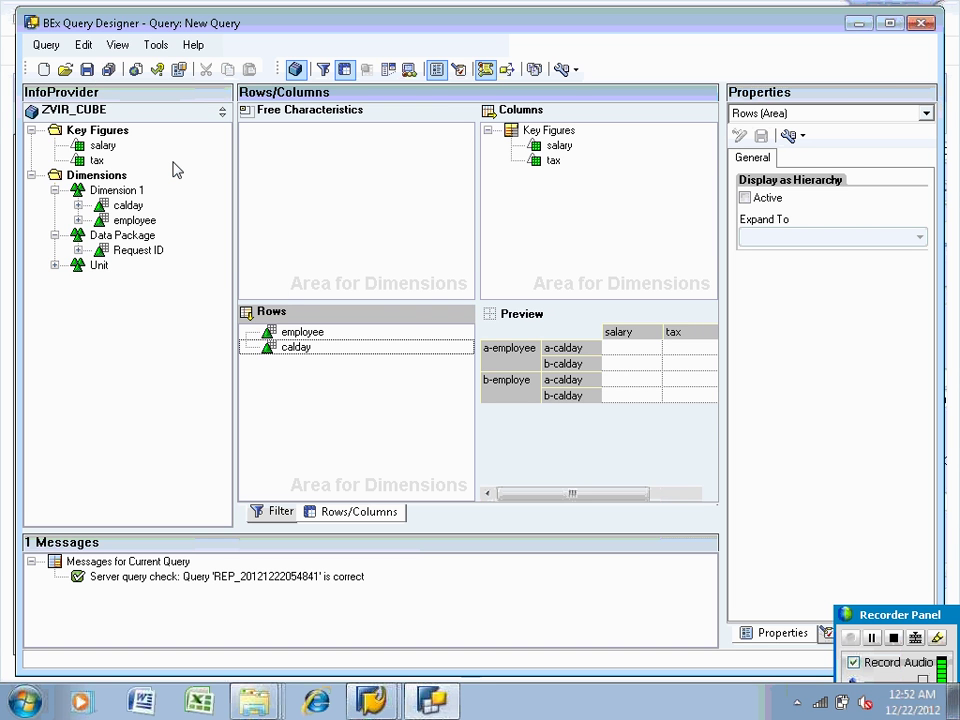
Save the query again, dismiss the not-saved error message, and close Query Designer
click(87, 69)
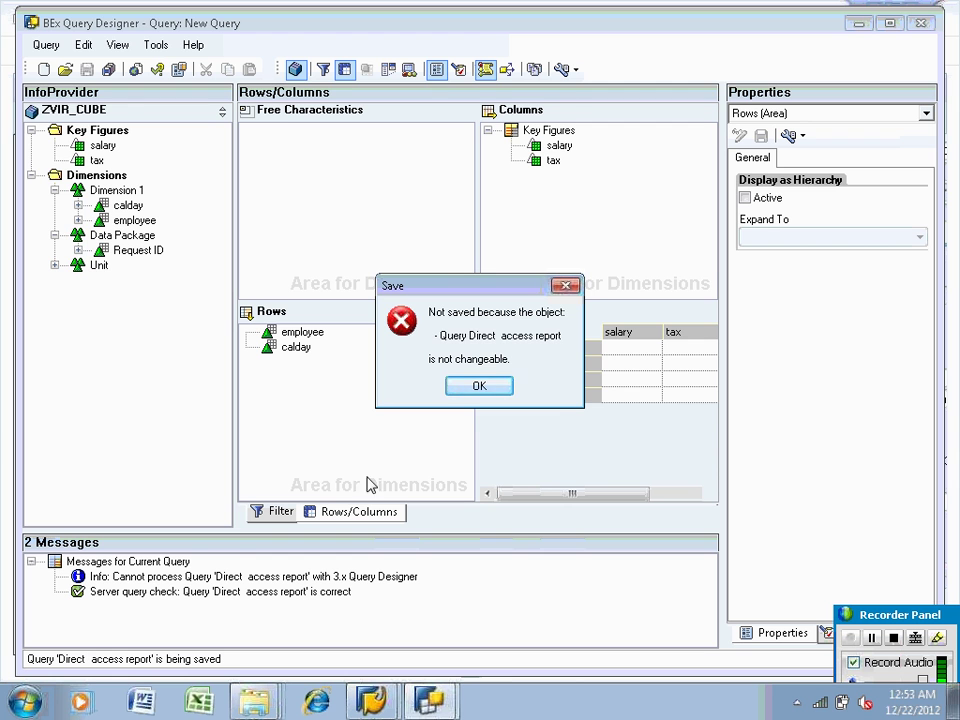
click(482, 388)
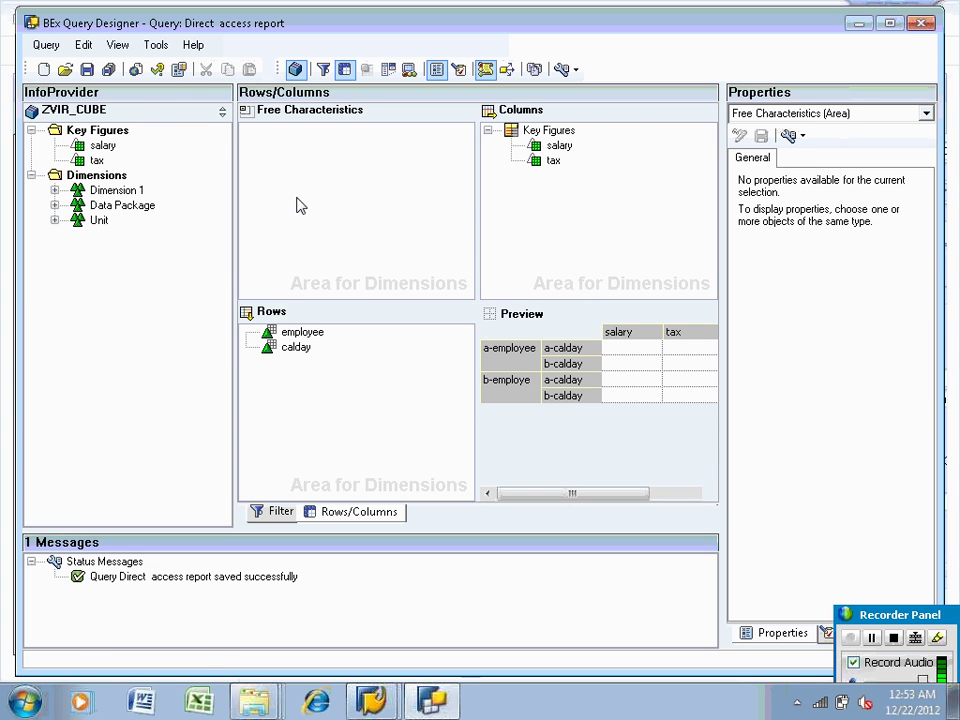
click(921, 22)
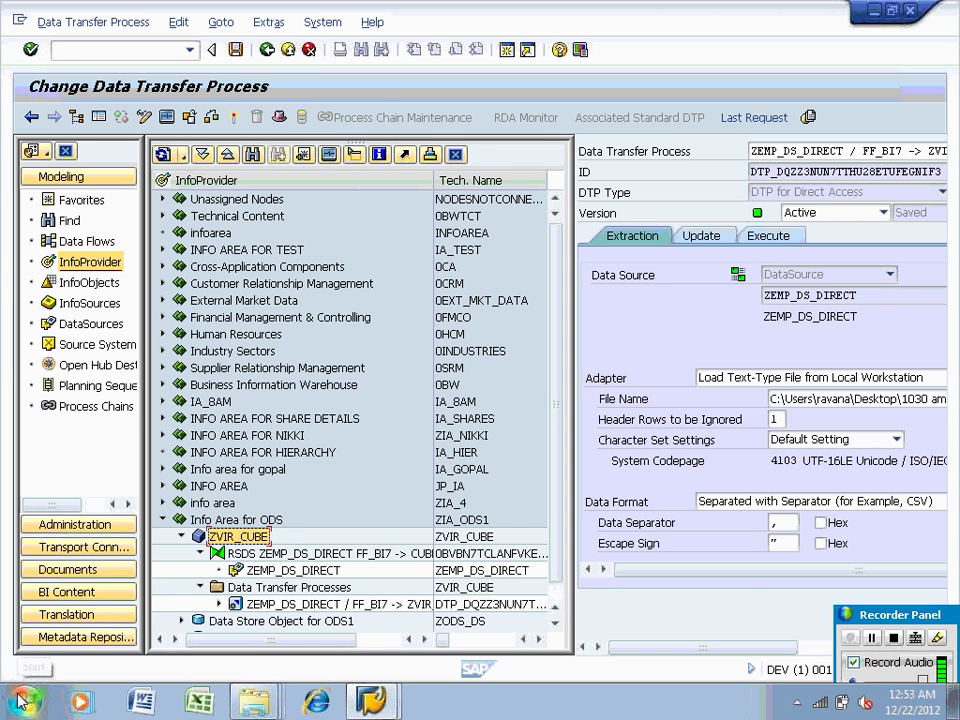
Launch Analyzer from the Business Explorer folder under All Programs
click(25, 700)
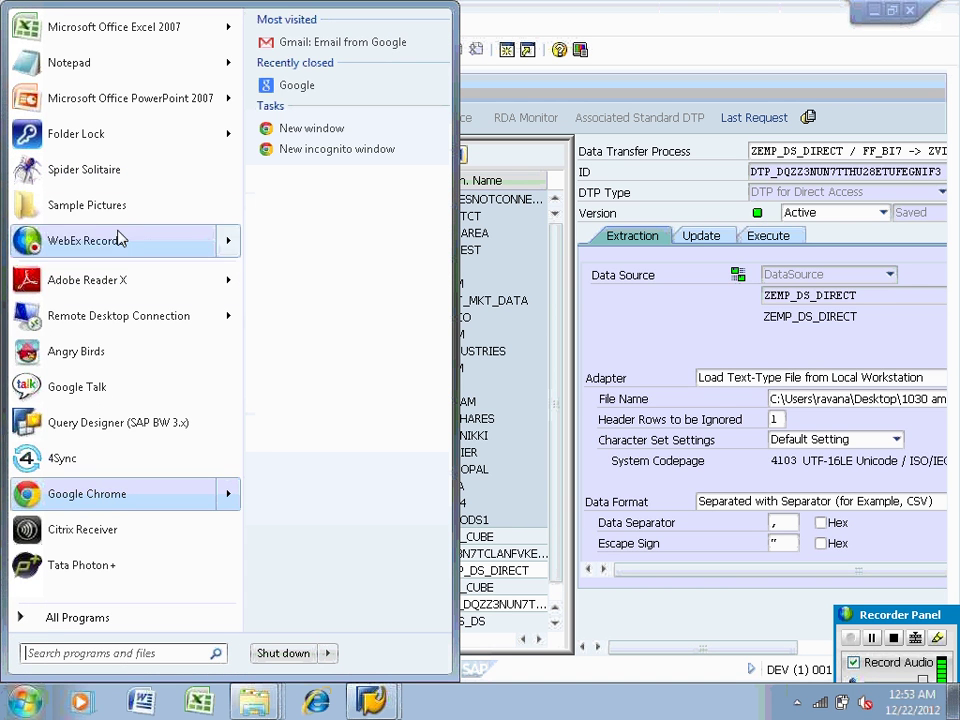
mouse_move(132, 242)
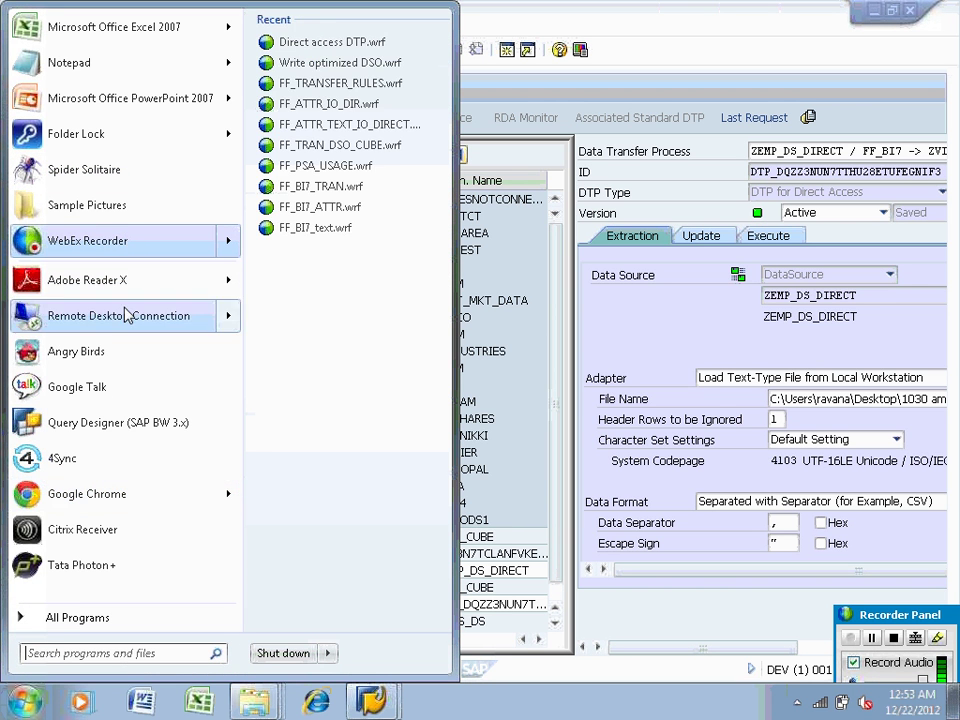
click(97, 620)
click(100, 455)
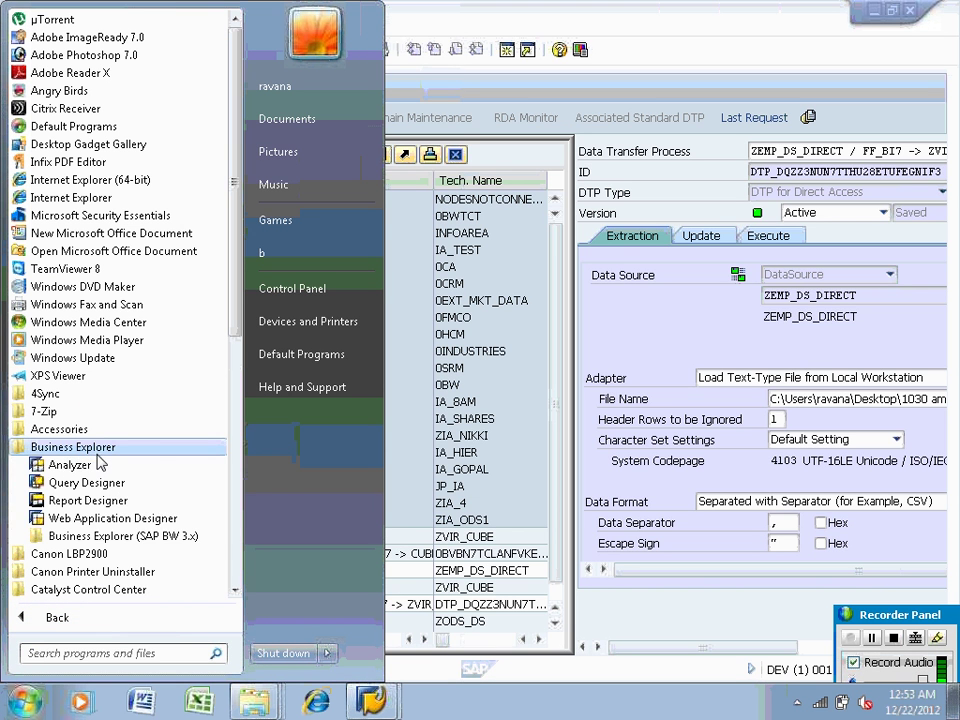
click(74, 467)
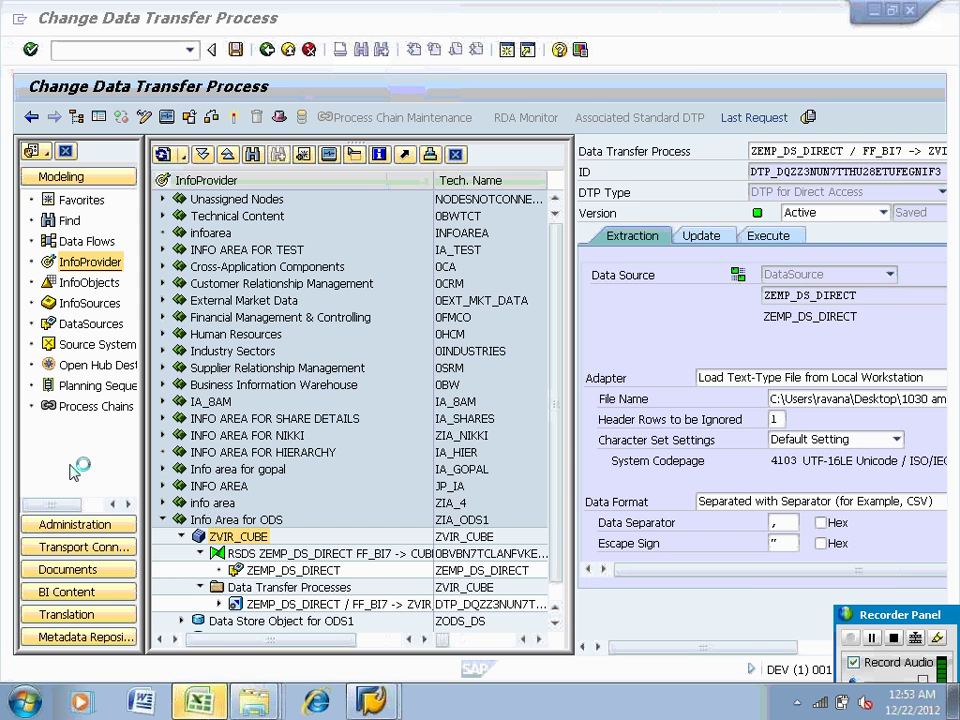
In Excel, use the BEx Analyzer add-in's Open > Queries command
click(214, 703)
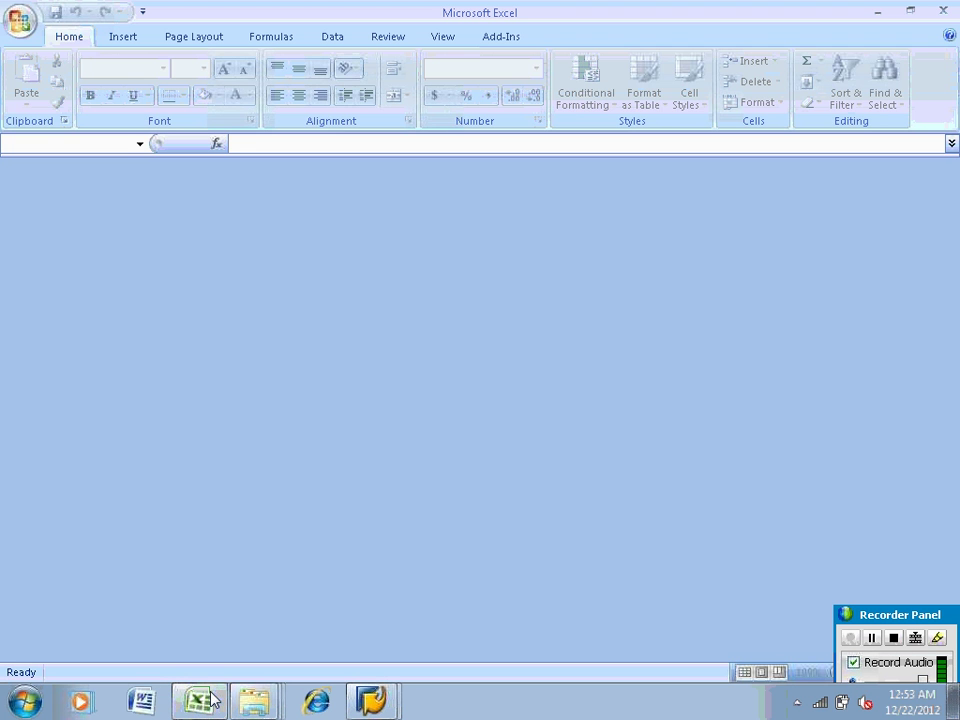
click(493, 39)
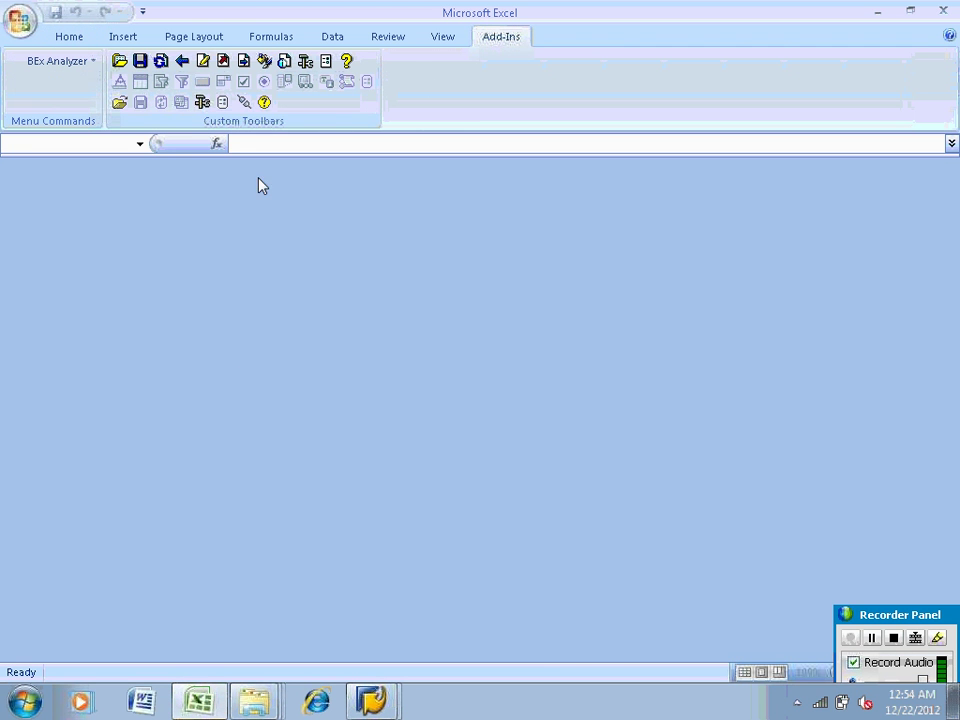
click(119, 61)
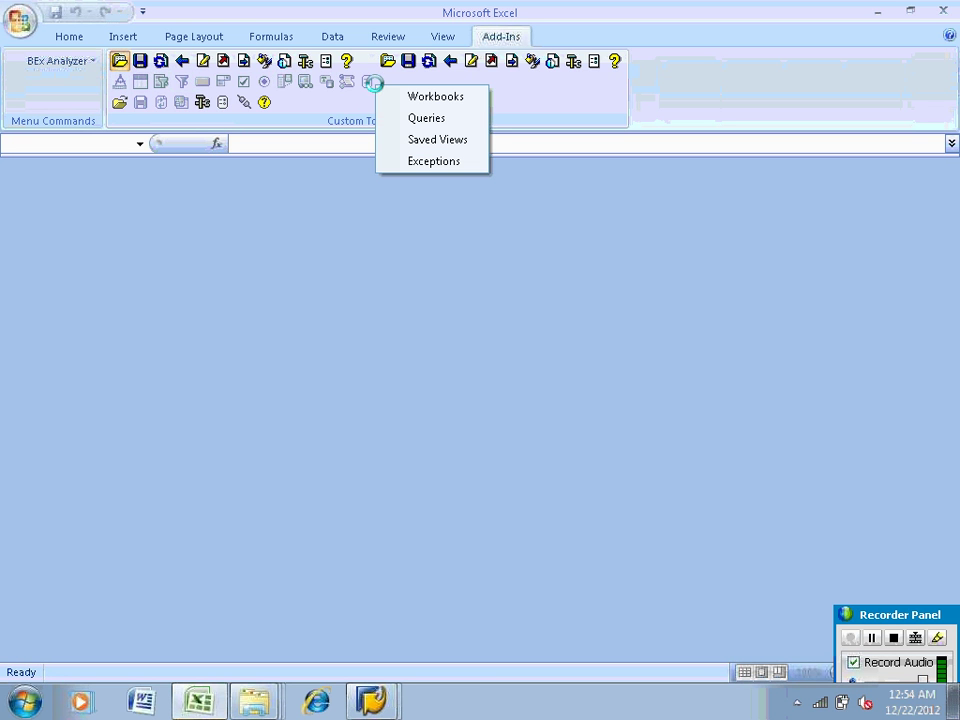
click(398, 117)
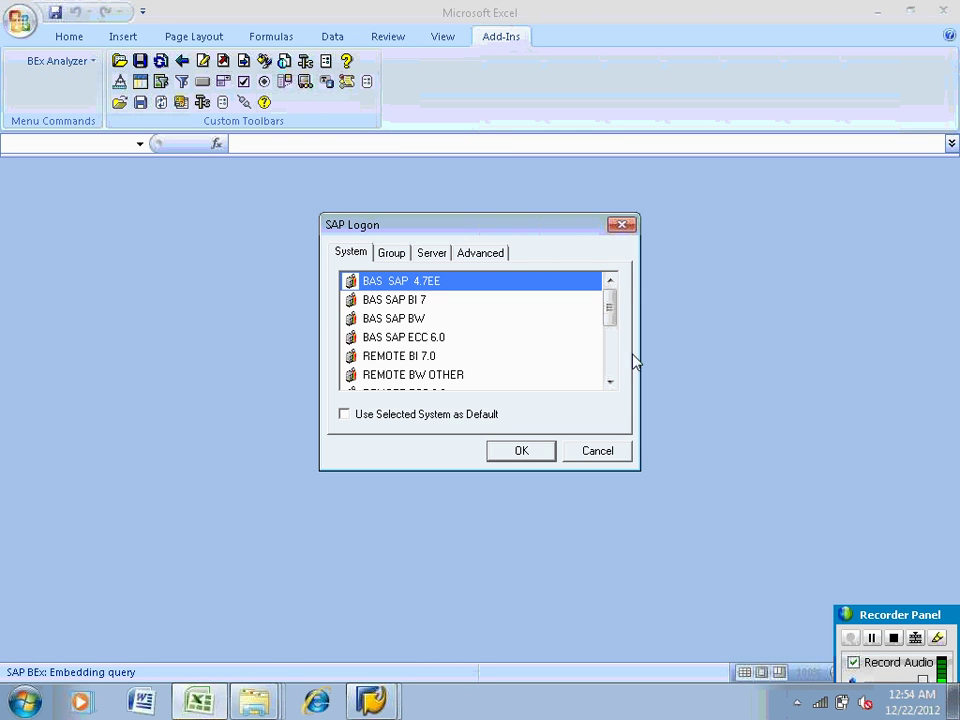
Choose the bi7.3 system with system number 00 and confirm
click(611, 364)
click(399, 376)
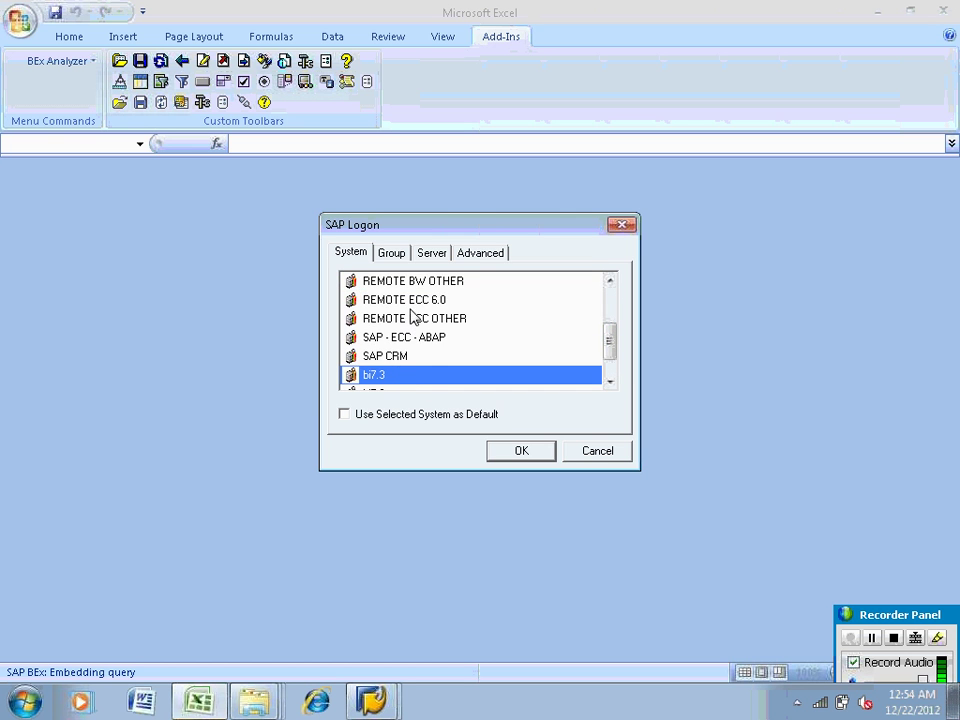
click(431, 253)
click(449, 337)
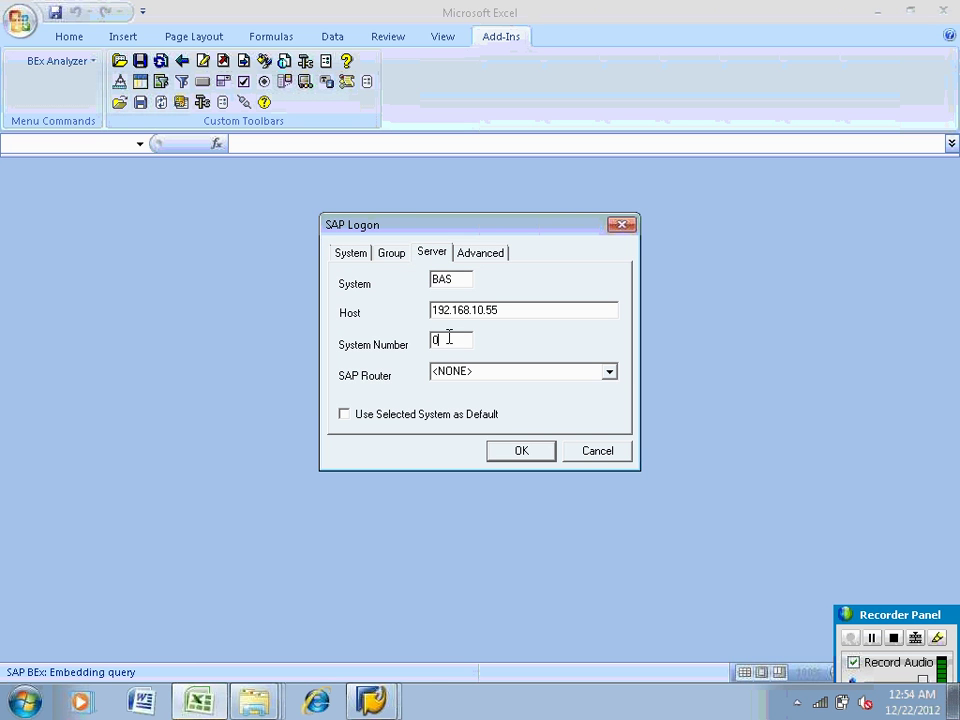
text(0)
click(517, 458)
Log on with client 001, the user name and password, and confirm the system
text(001)
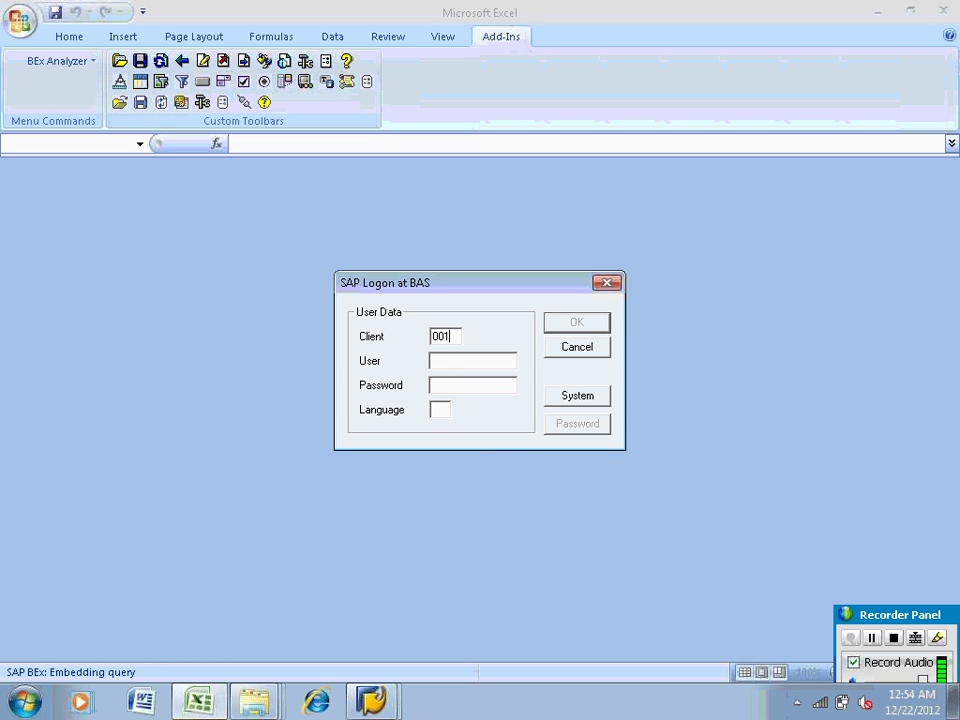
click(436, 360)
text(SAPUSER)
key(Tab)
text(*******)
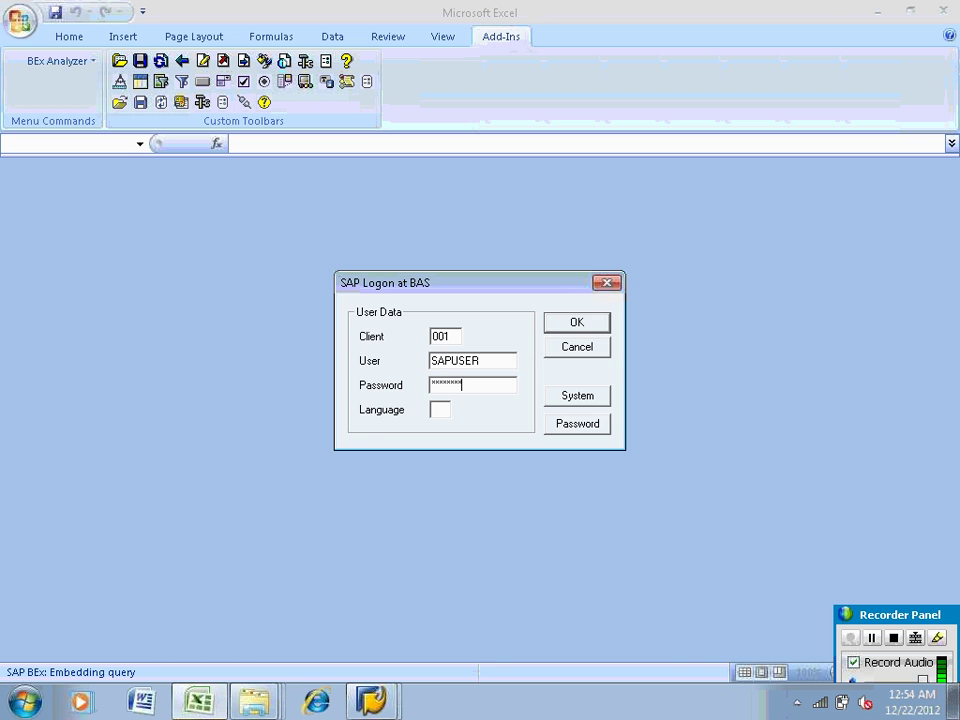
key(Return)
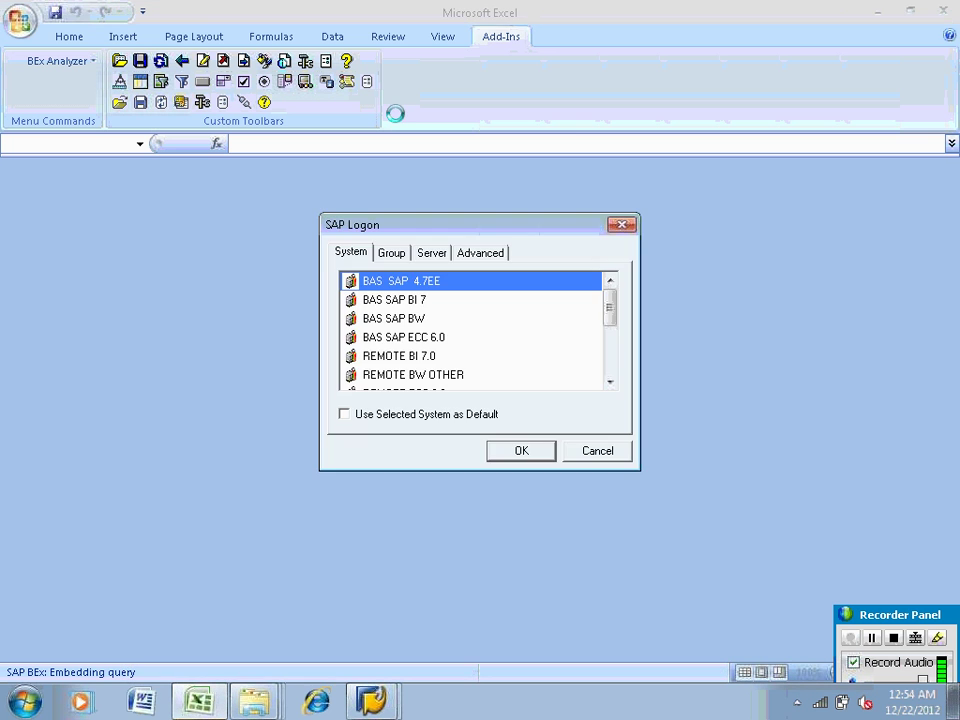
key(Return)
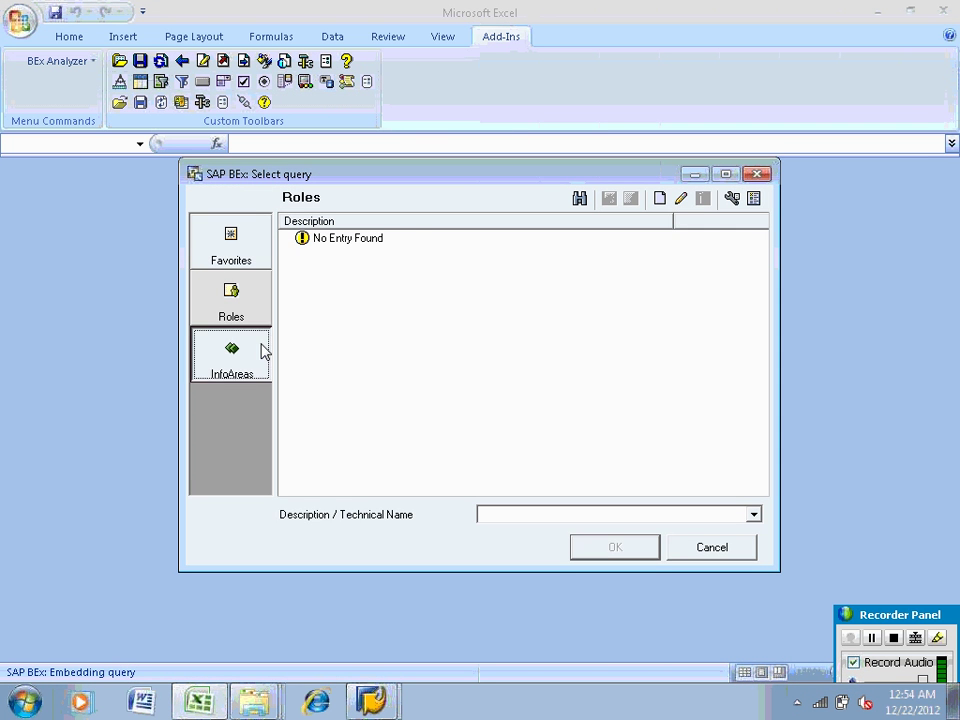
Pick Direct access report (ZVIR_CUBE_Q0001) under ZVIR_CUBE in the Info Area for ODS and run it
click(262, 348)
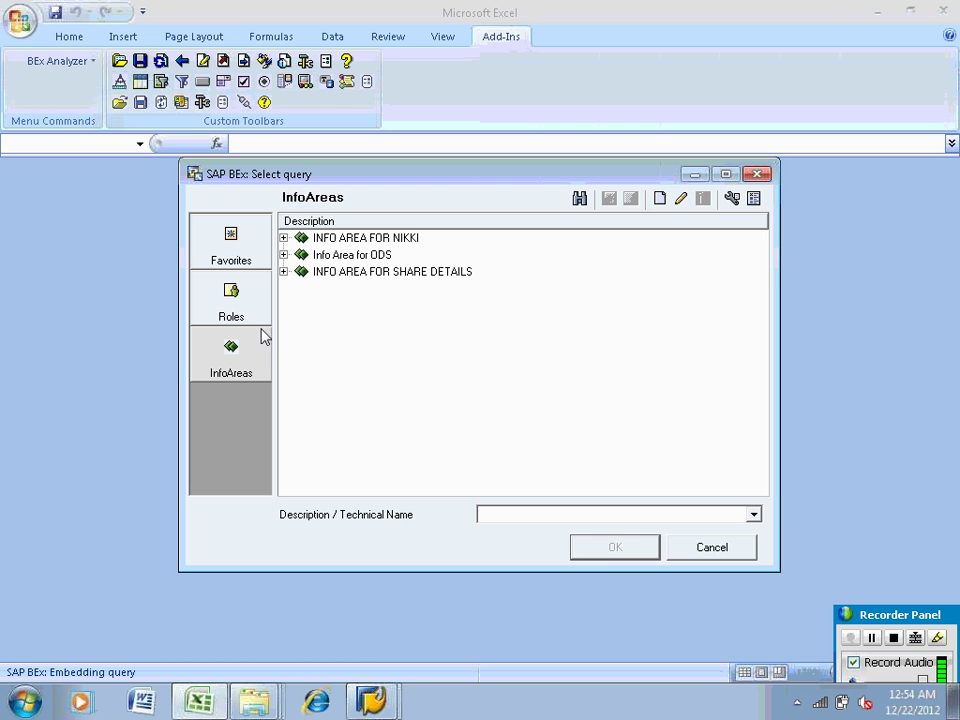
click(284, 255)
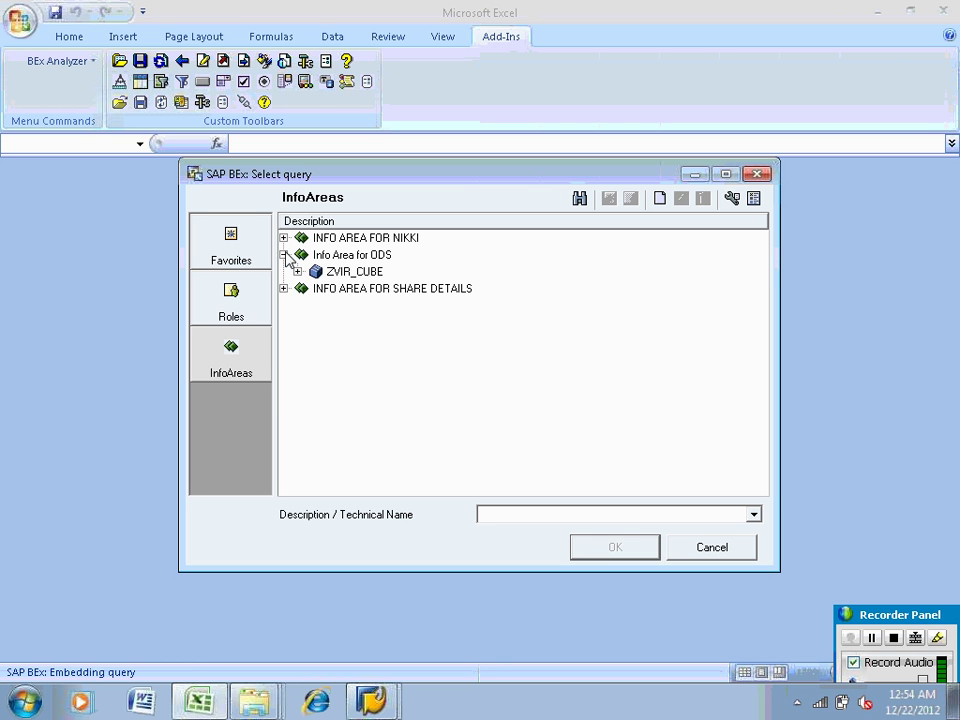
click(312, 271)
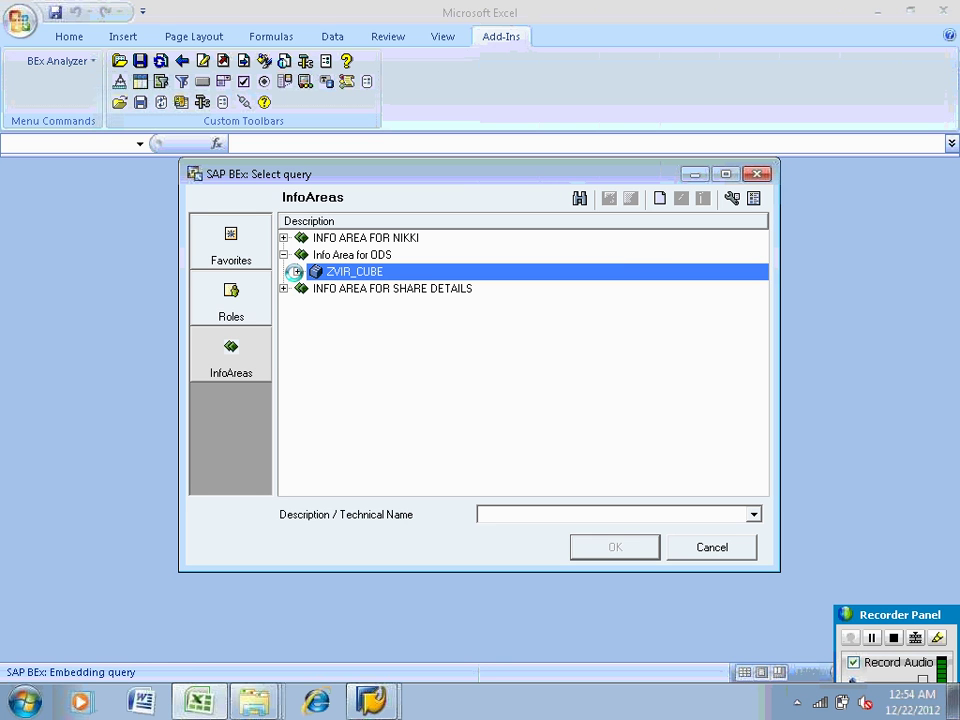
click(297, 271)
click(367, 290)
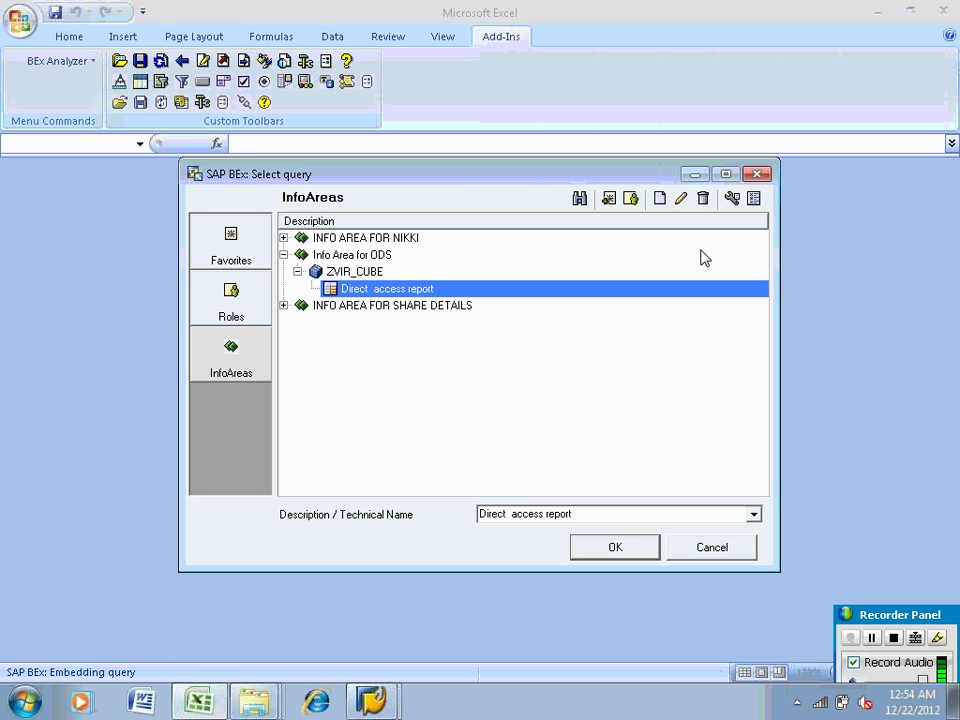
click(731, 199)
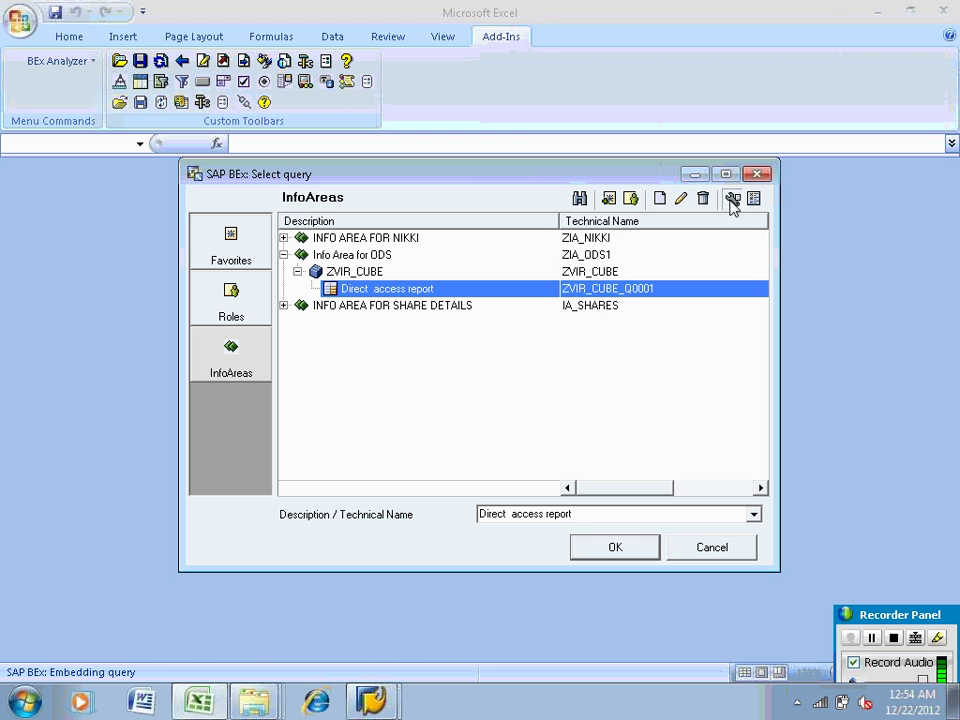
click(592, 546)
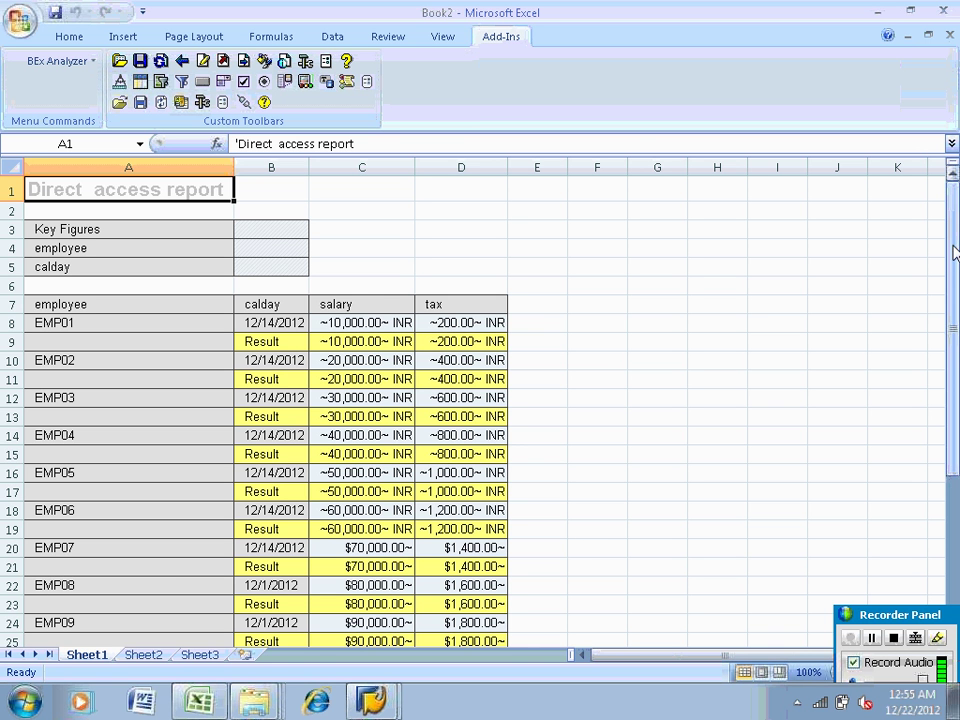
Scroll the results to review salary and tax for employees EMP01 to EMP11
drag(955, 255, 955, 305)
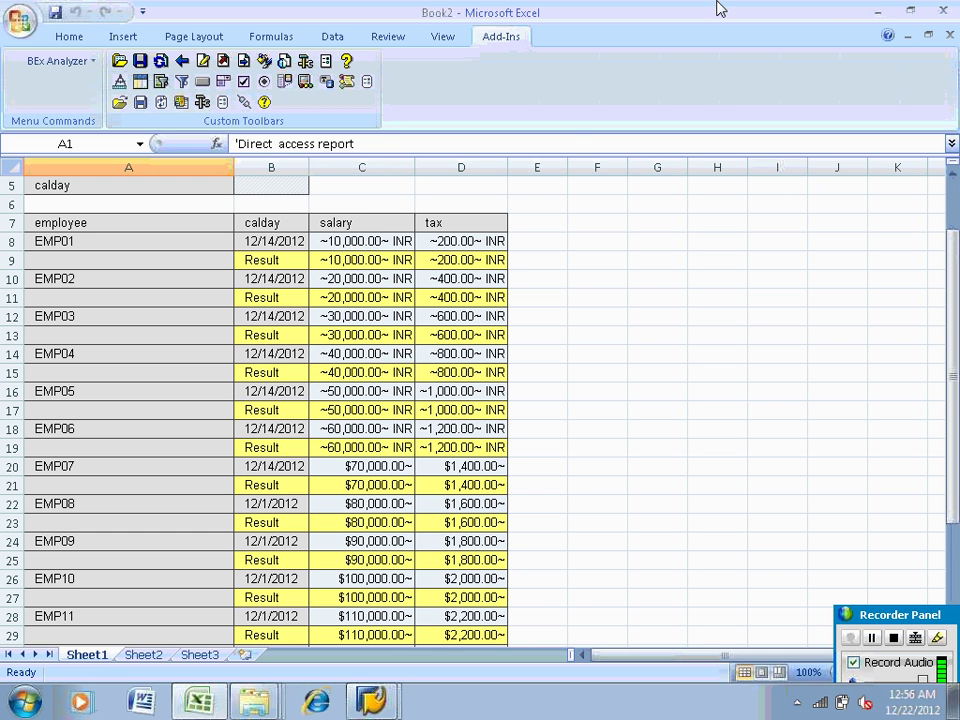
Minimize the Excel, Change Data Transfer Process and folder windows
click(877, 12)
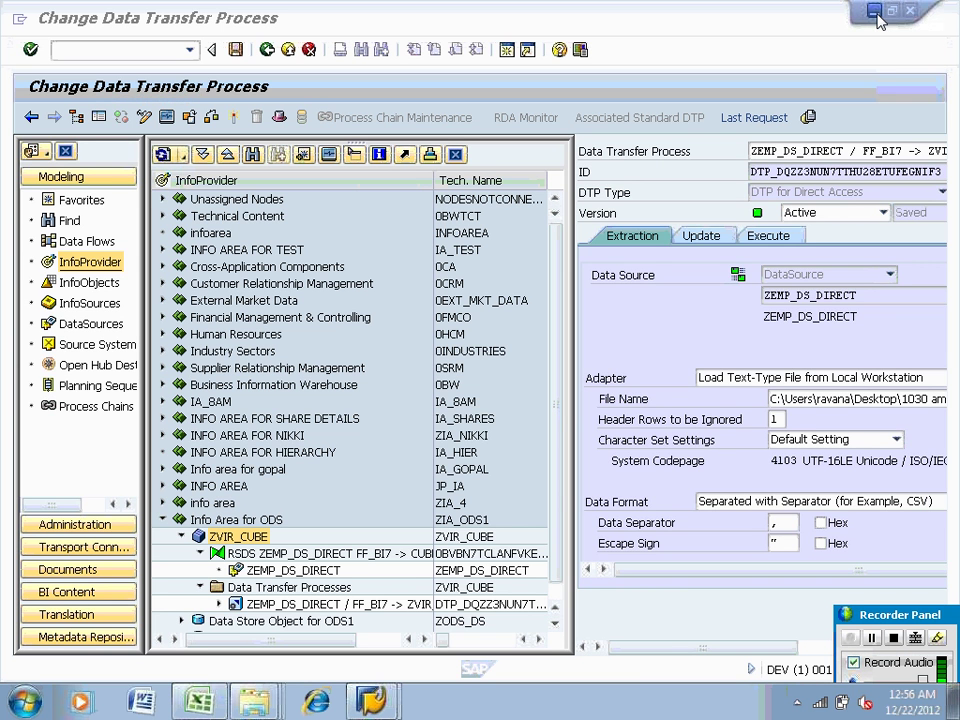
click(877, 12)
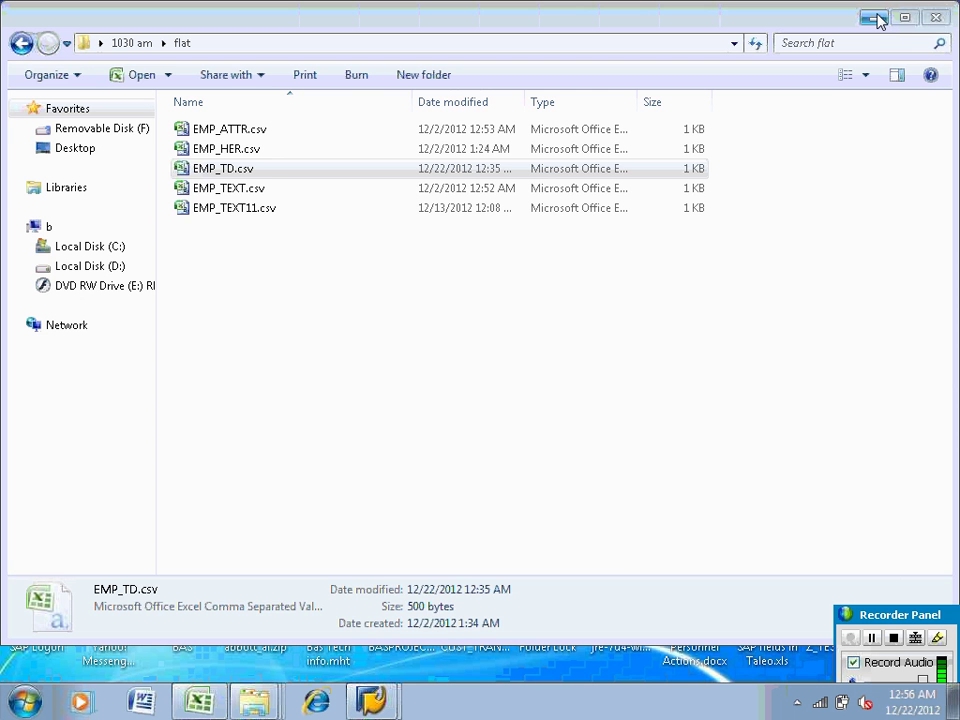
click(875, 18)
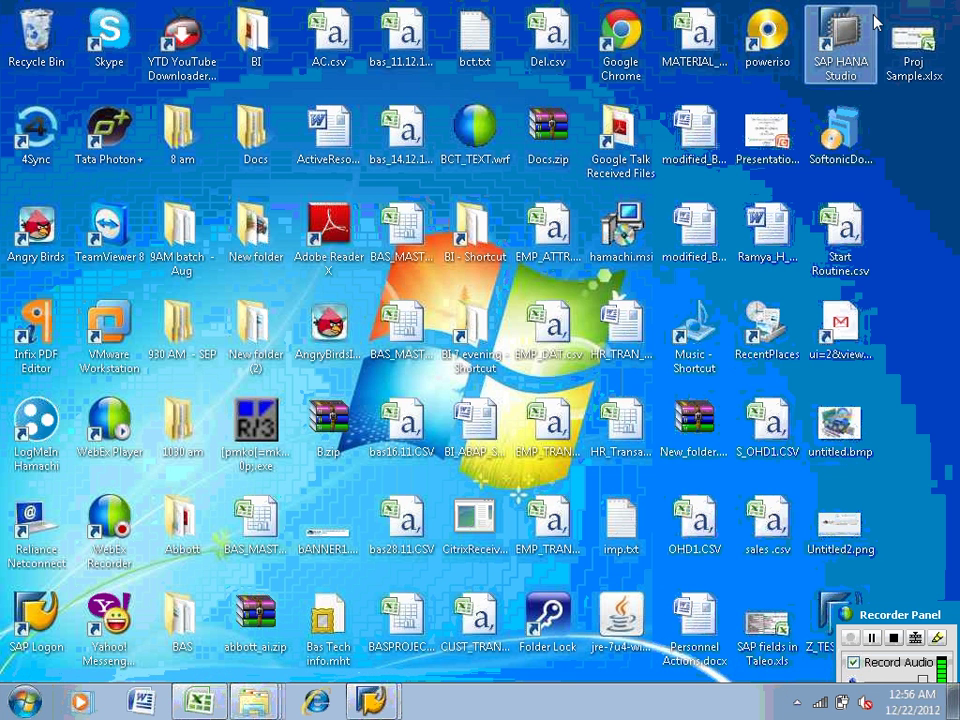
click(375, 703)
click(364, 658)
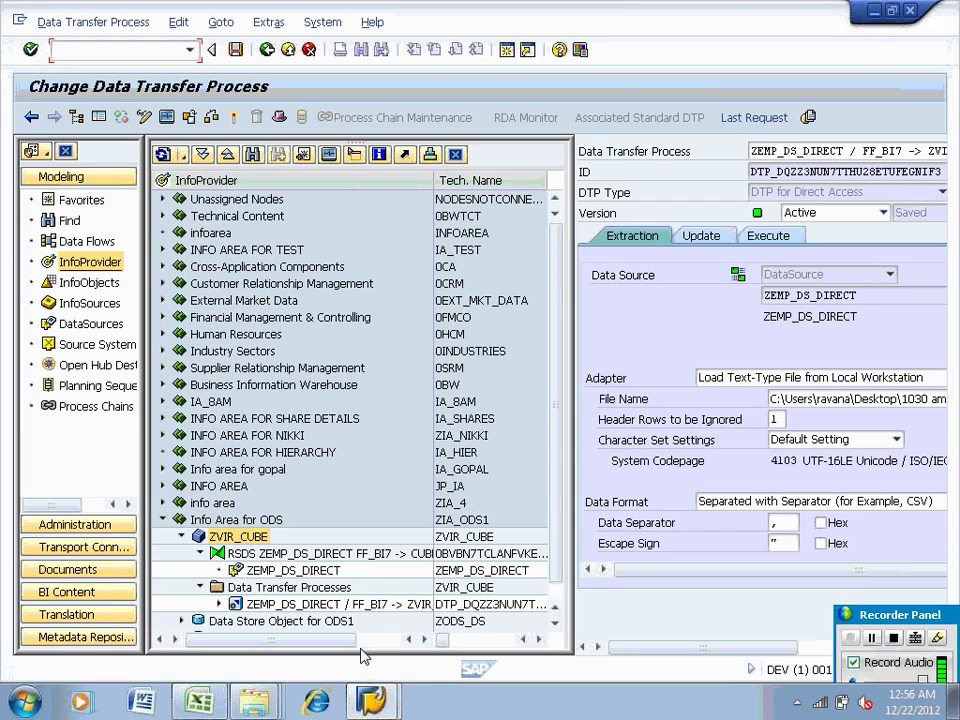
click(875, 11)
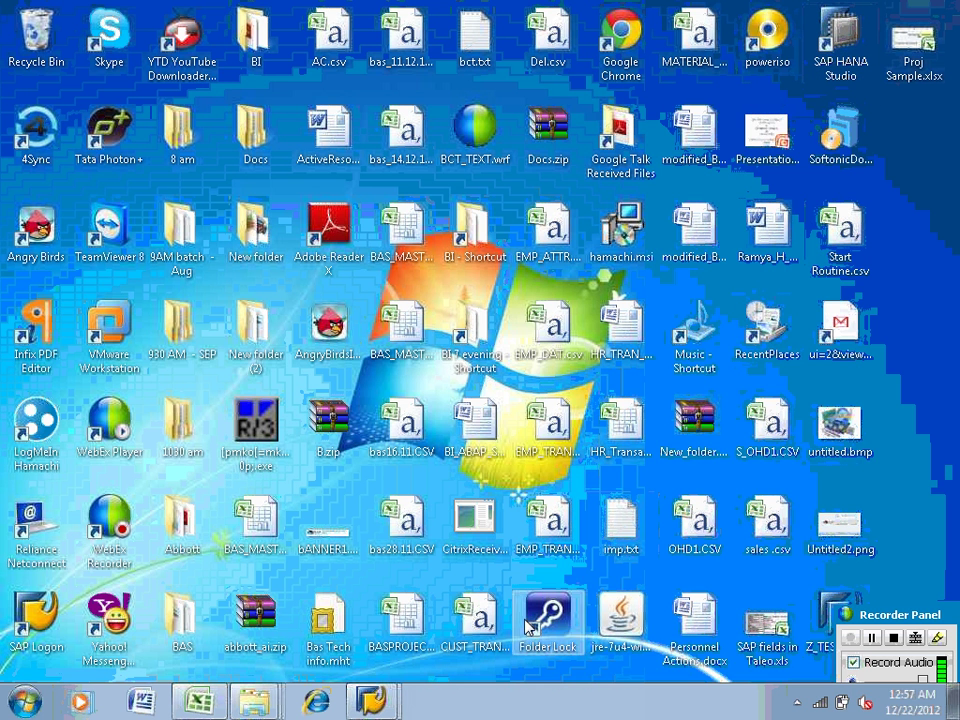
In SAP Logon, widen the Name column and open the bi7.3ecc system
mouse_move(380, 706)
click(345, 630)
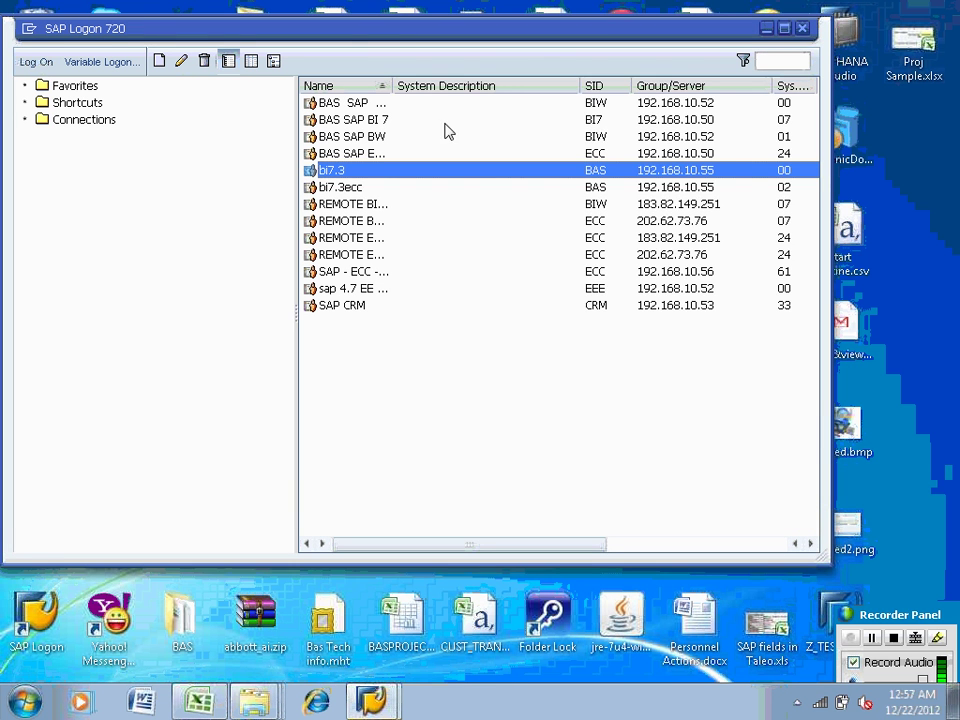
drag(390, 86, 427, 89)
click(349, 193)
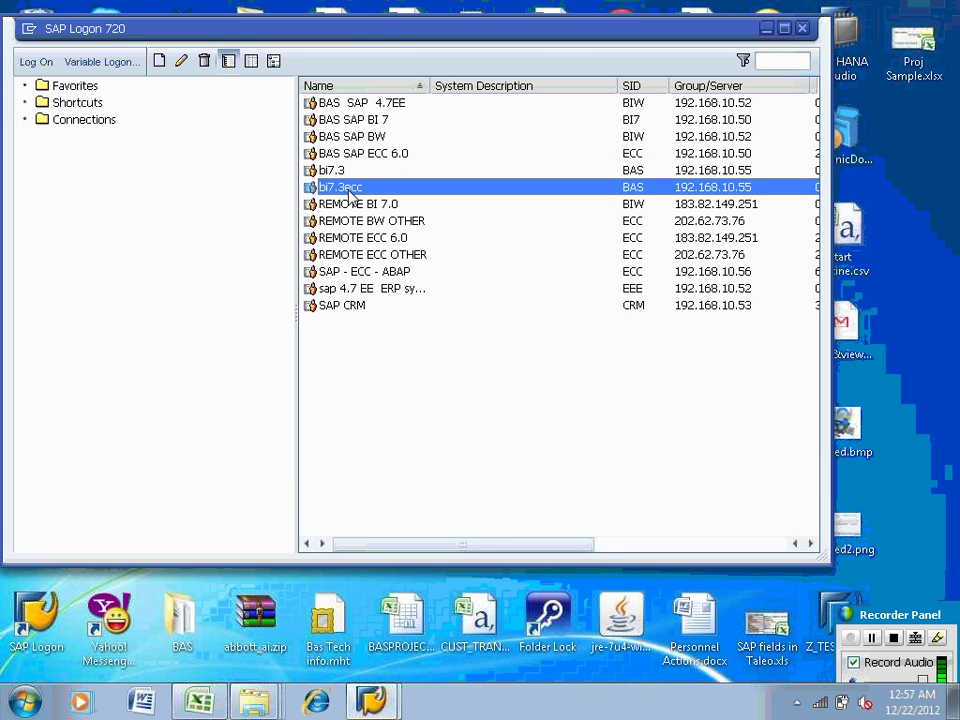
double_click(349, 188)
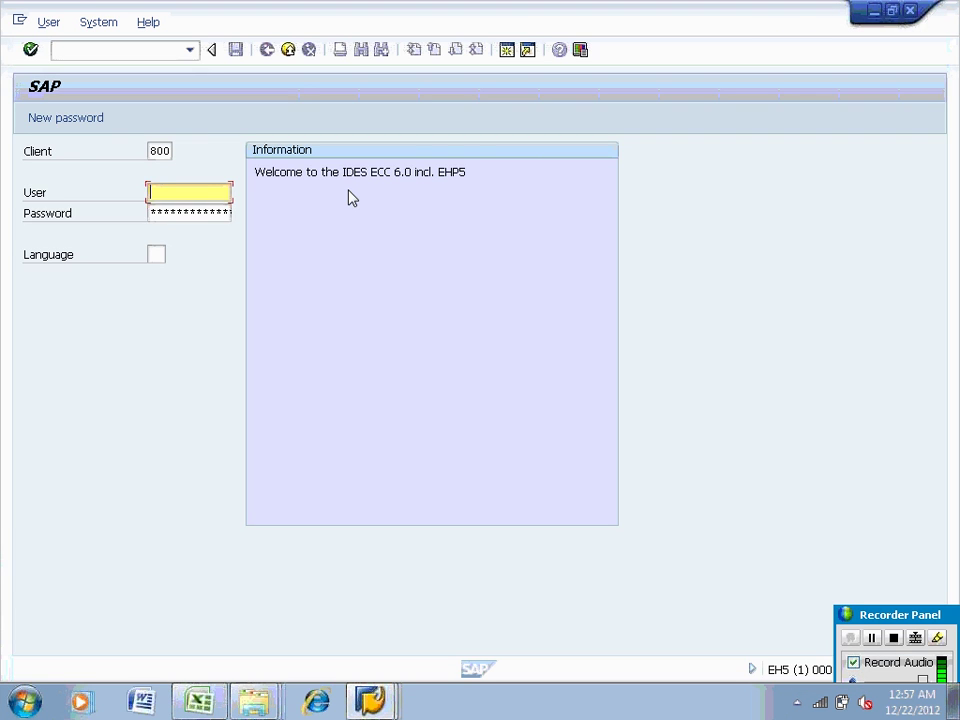
Sign in with the saved user name and password to reach SAP Easy Access
text(sap)
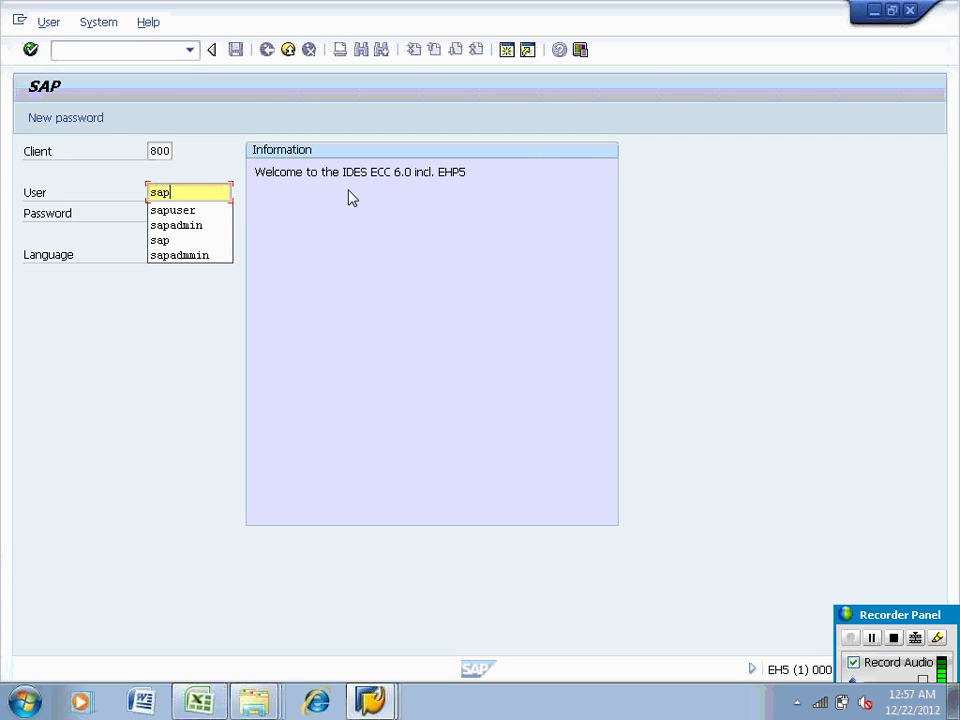
key(Down)
key(Return)
key(Tab)
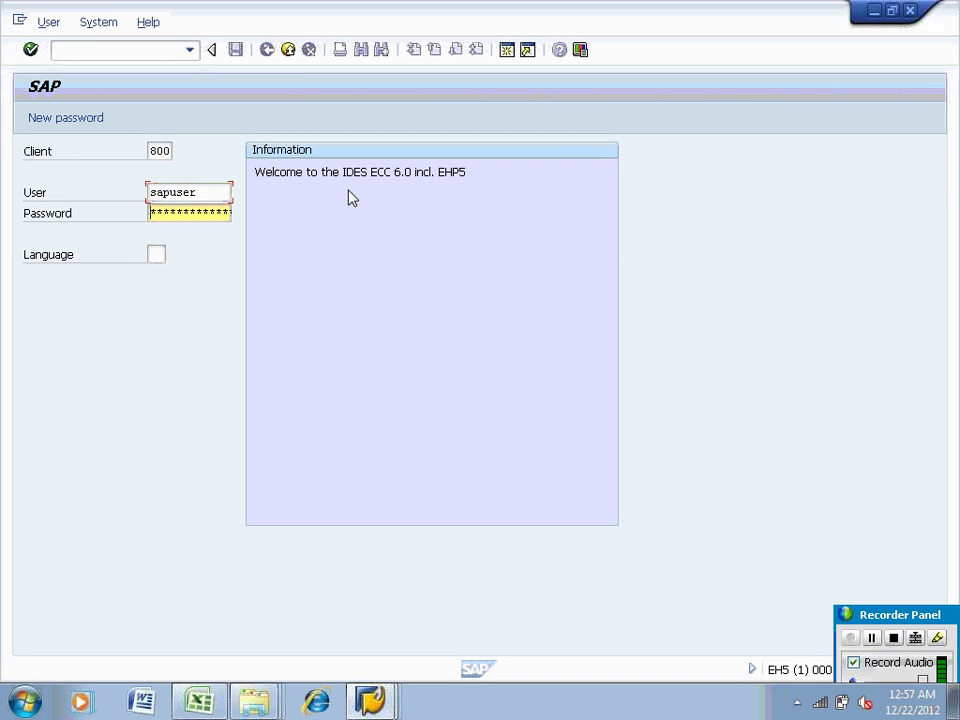
text(*****)
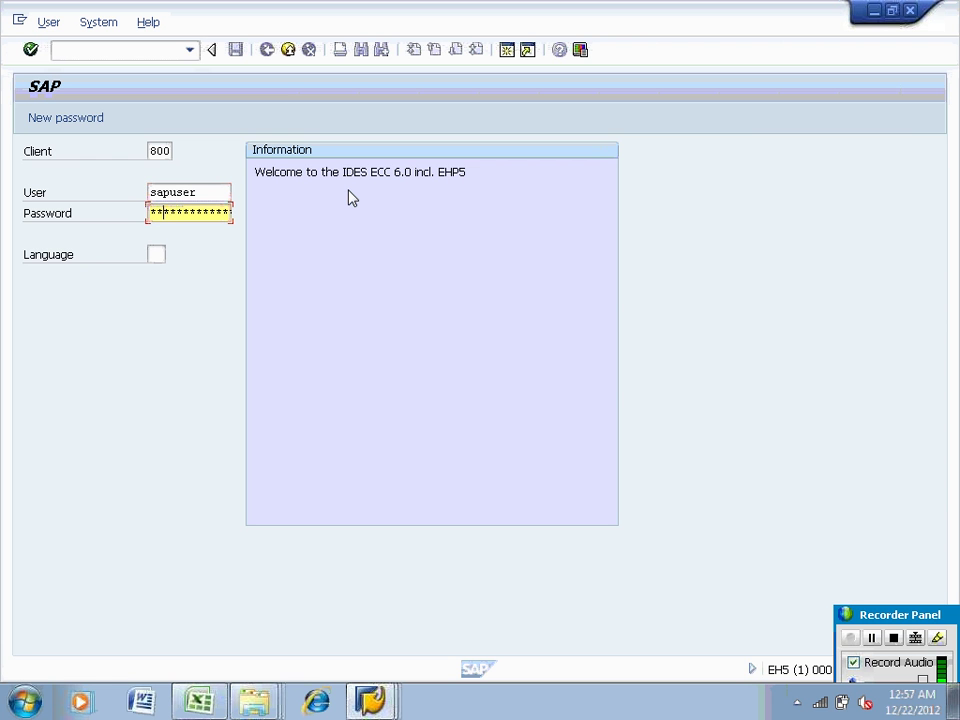
text(***)
key(Return)
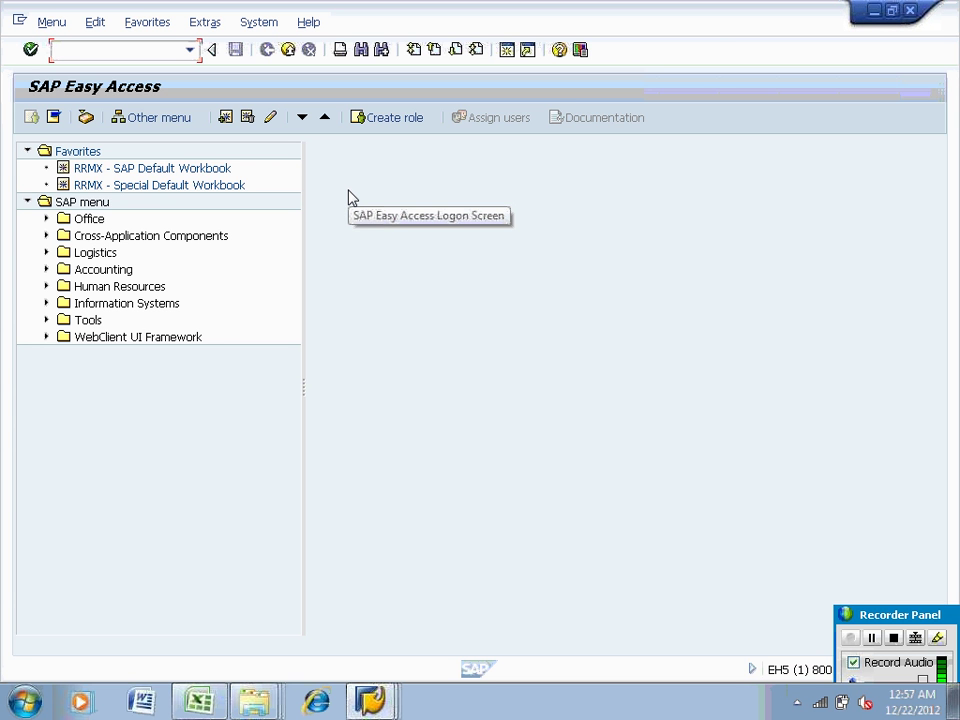
click(874, 12)
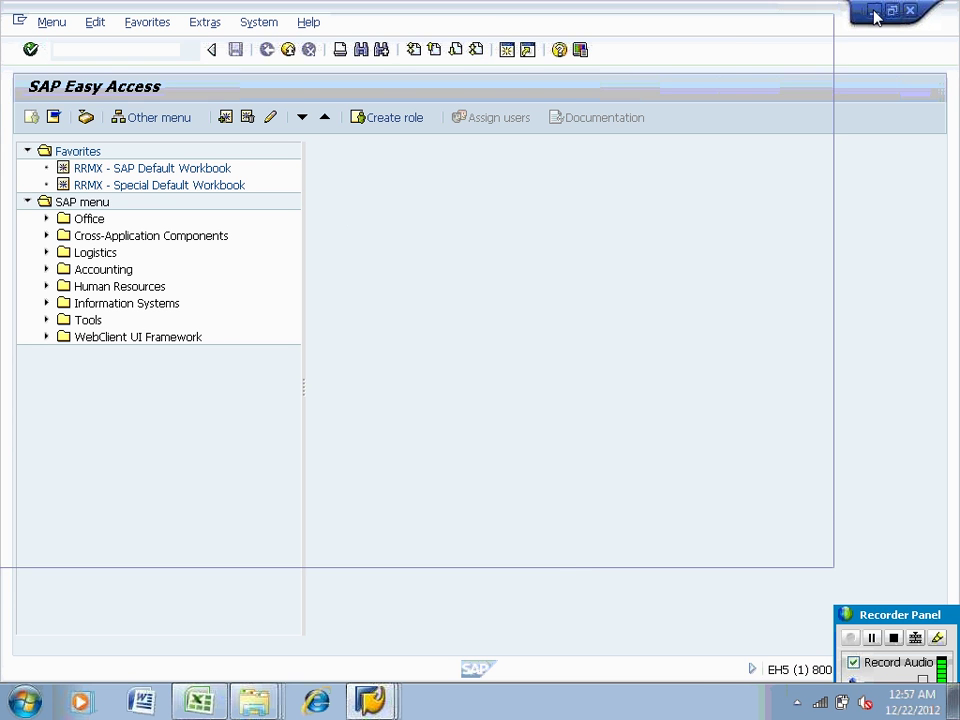
Minimize SAP Logon and open, then close, the 1030 am folder twice
click(784, 26)
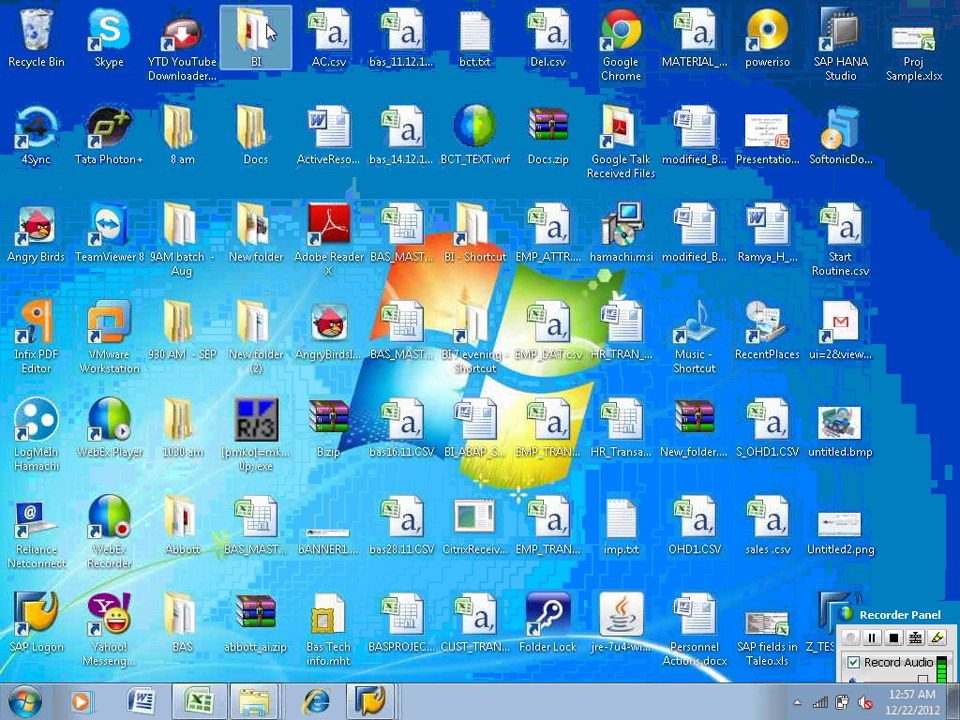
click(180, 620)
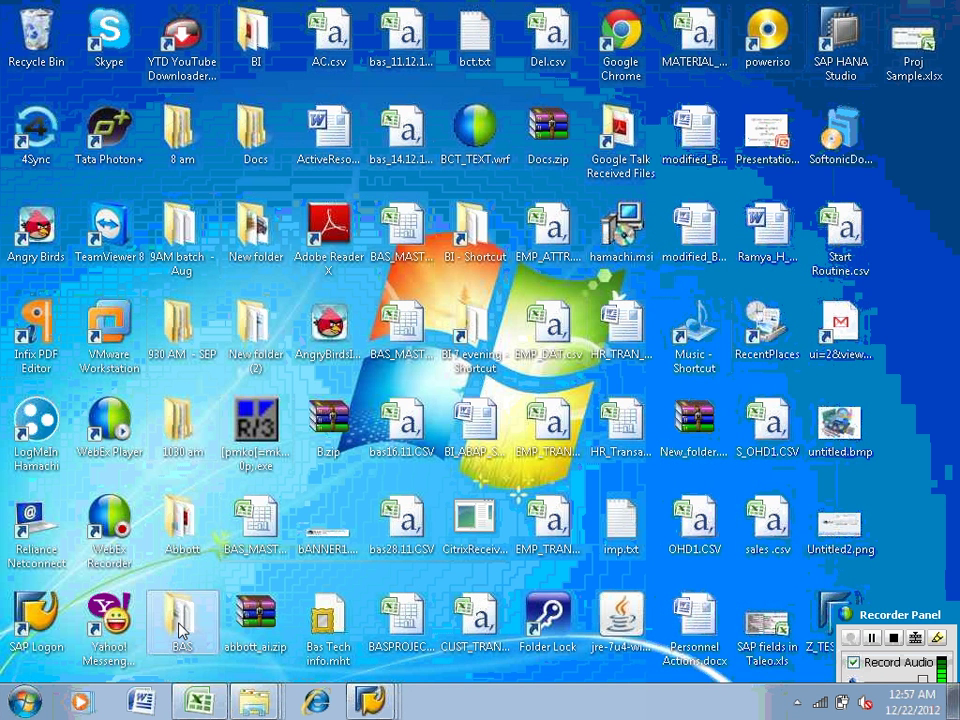
double_click(187, 425)
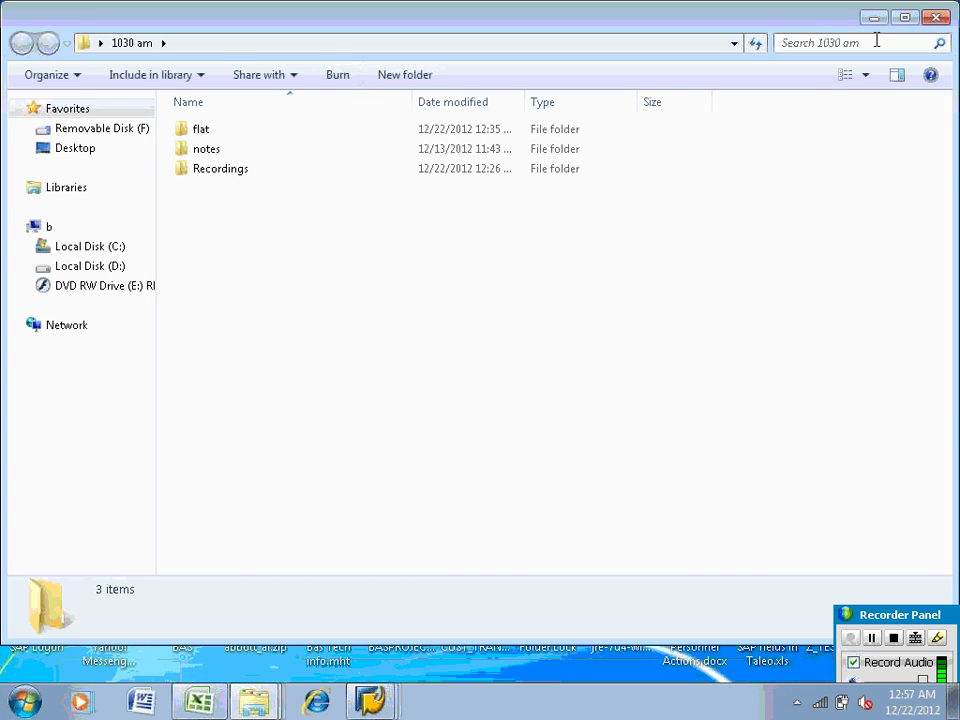
click(932, 20)
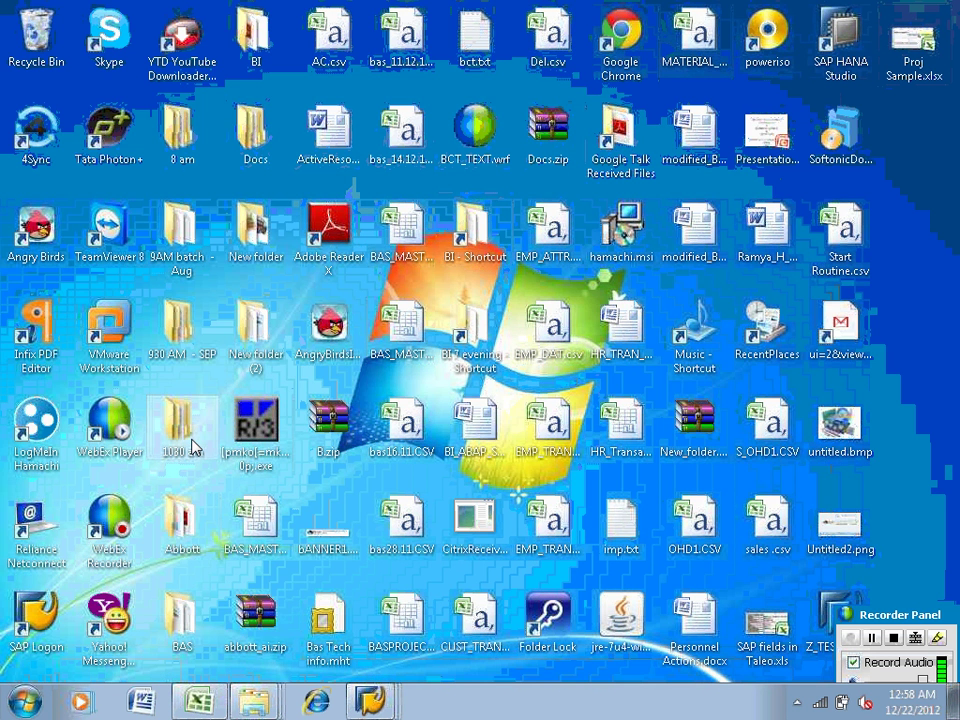
double_click(191, 446)
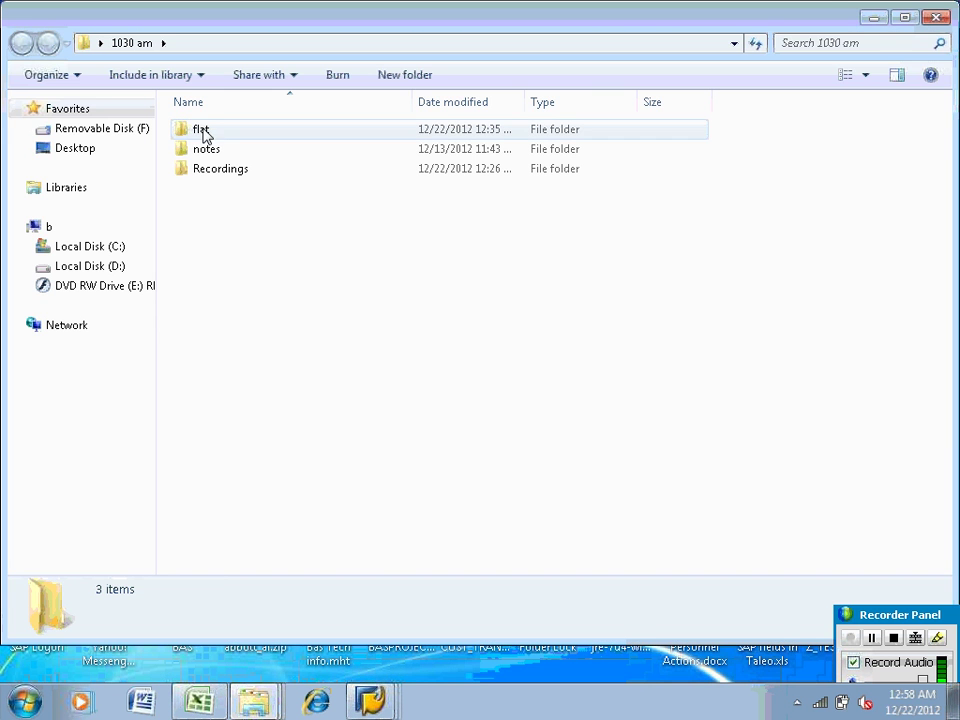
click(935, 18)
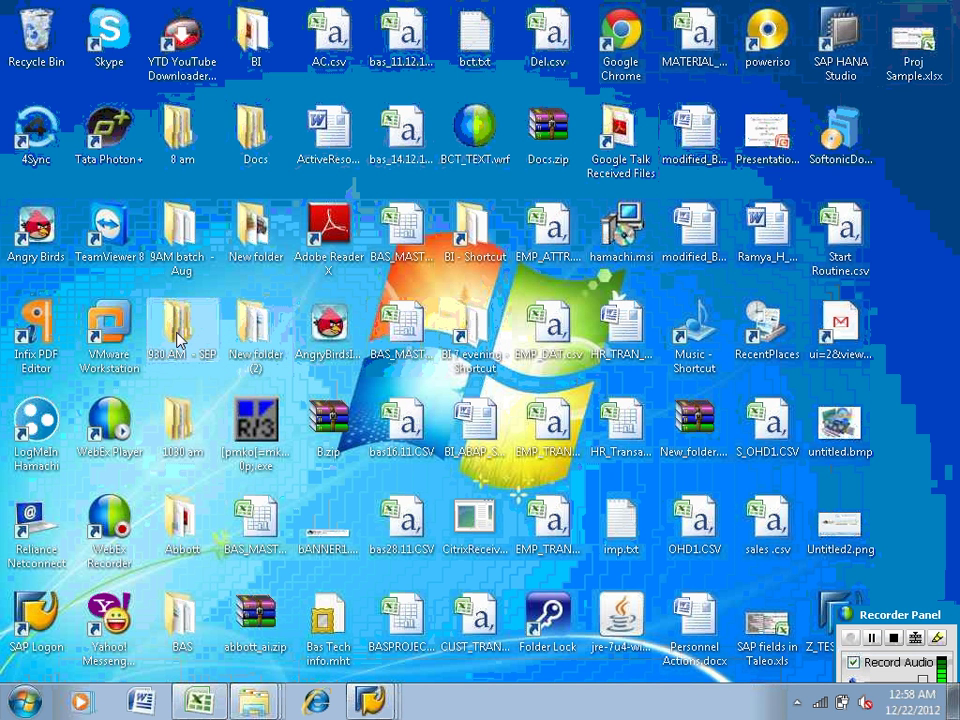
Go through BAS > Flat files > Docs > BI Docs and open BW350_DataAcquisition.pdf
double_click(180, 626)
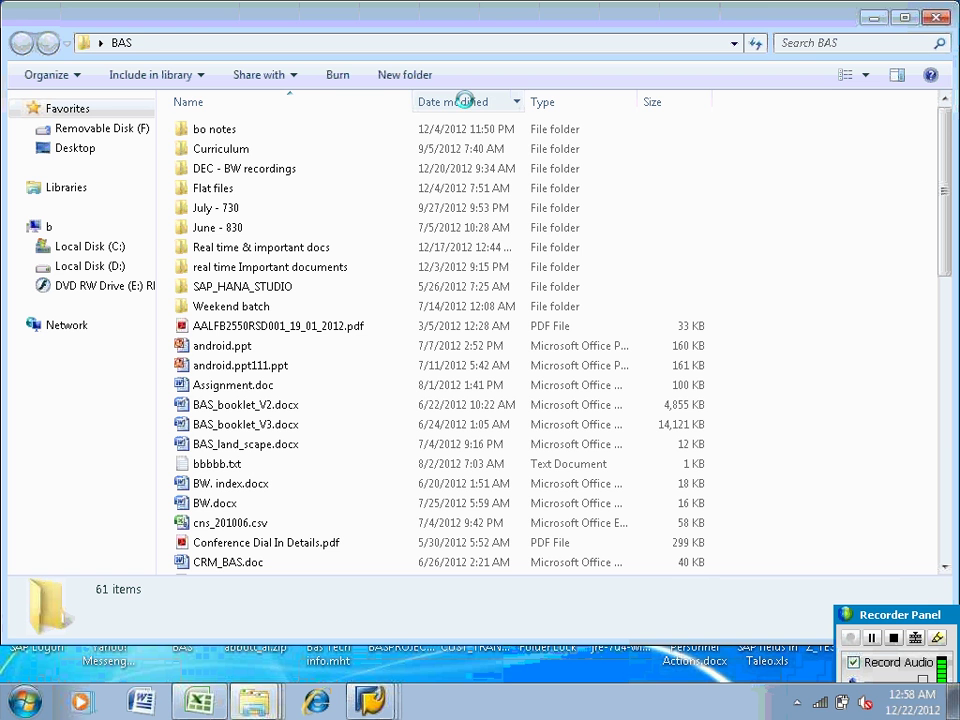
double_click(235, 190)
click(218, 170)
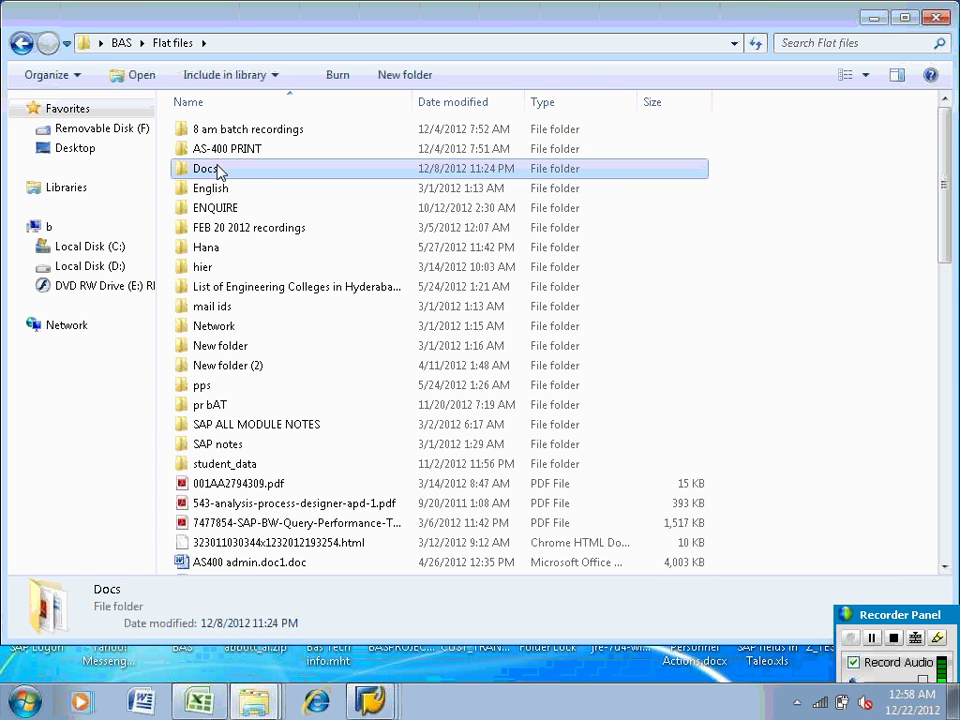
double_click(218, 170)
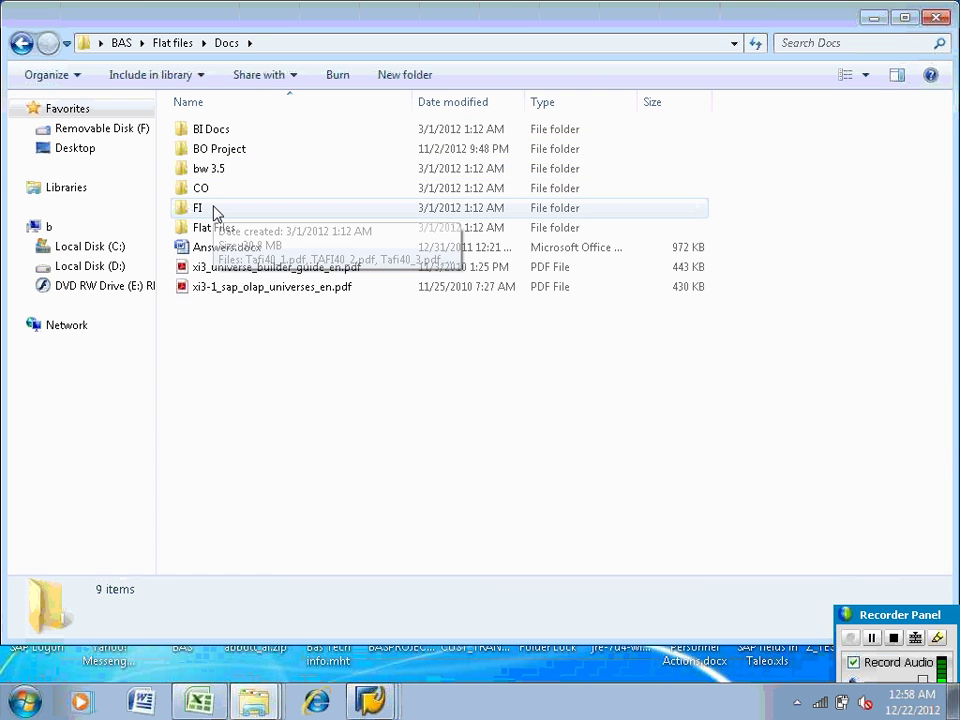
double_click(211, 130)
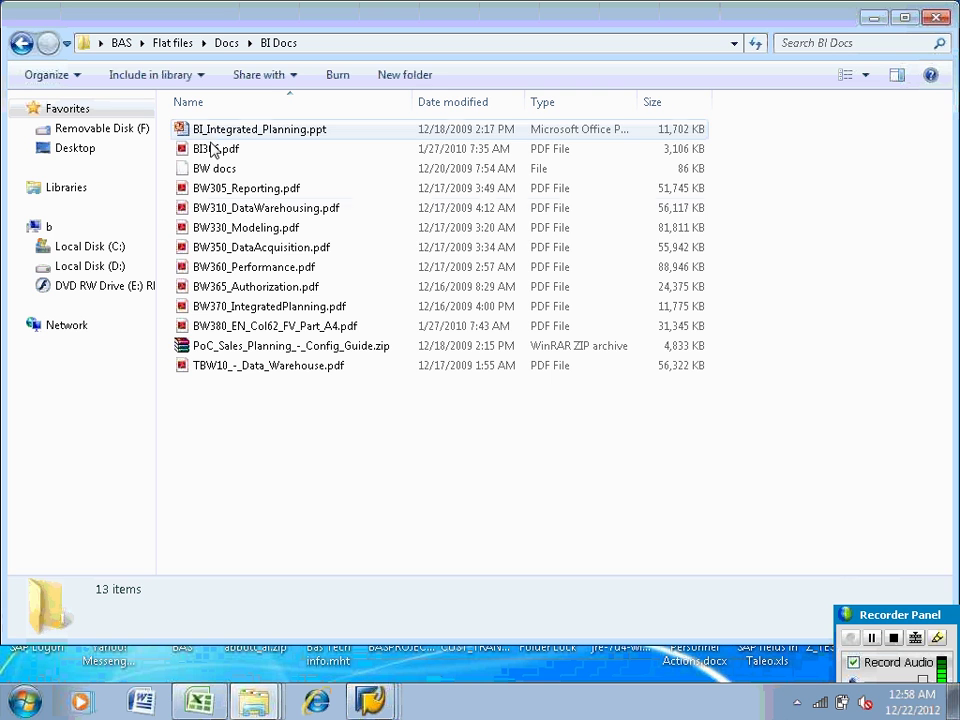
click(222, 252)
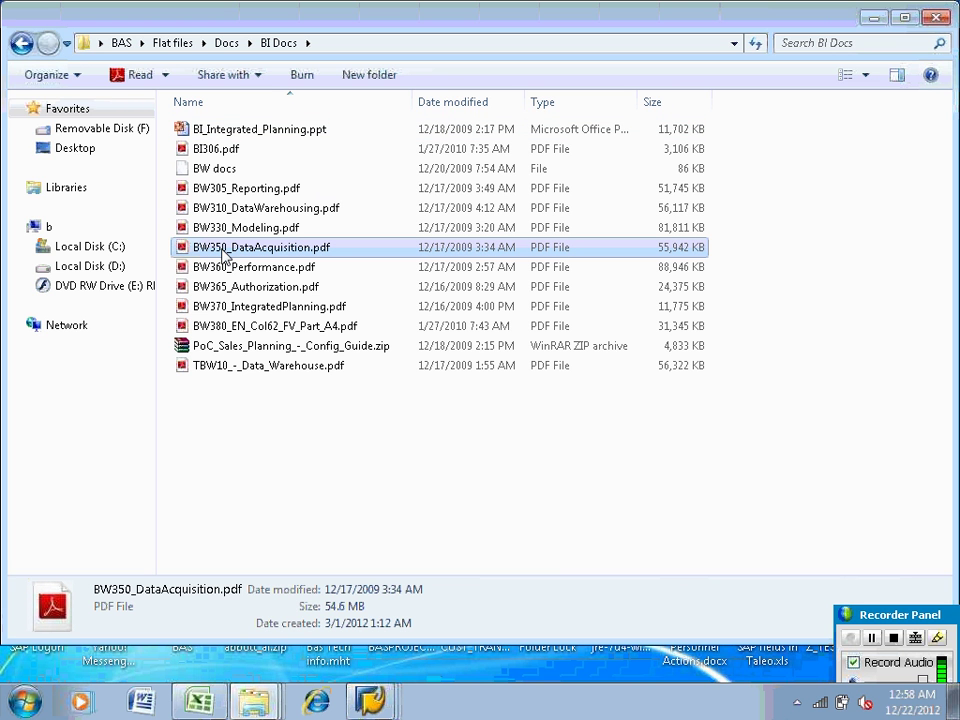
click(222, 252)
click(184, 255)
double_click(184, 255)
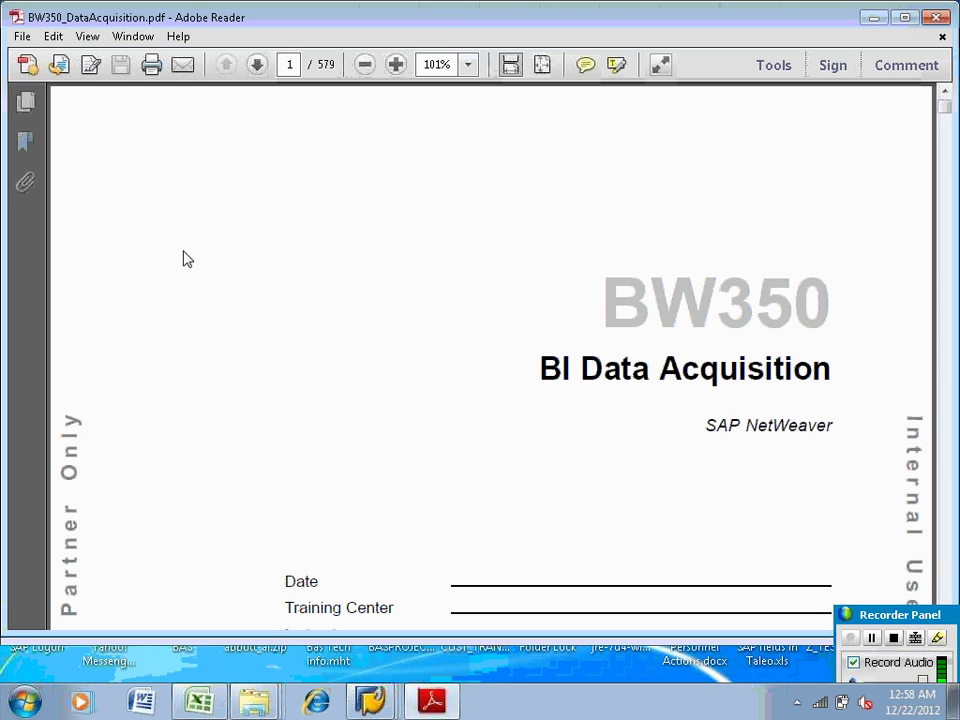
Jump to page 118 of the BW350 manual
scroll(184, 259, down, 10)
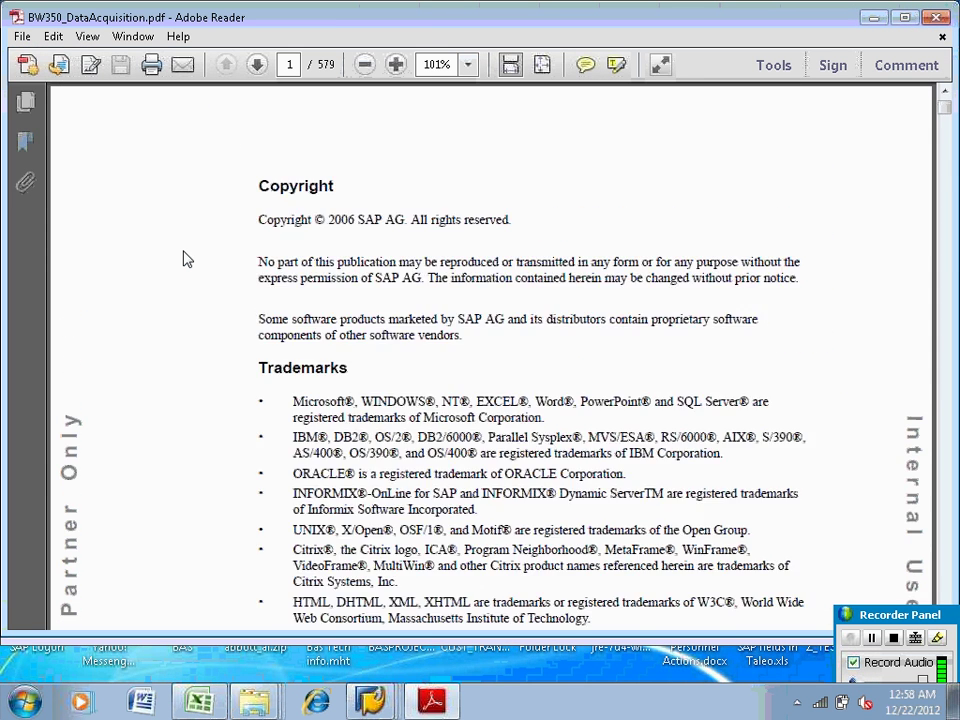
scroll(184, 259, down, 5)
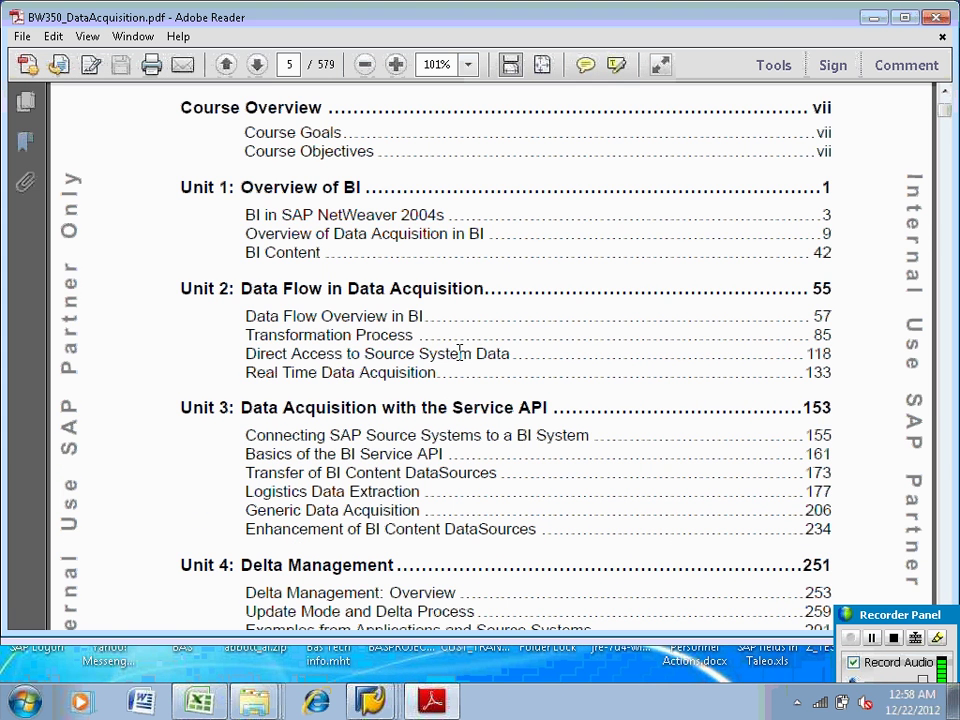
click(288, 64)
text(118)
key(Return)
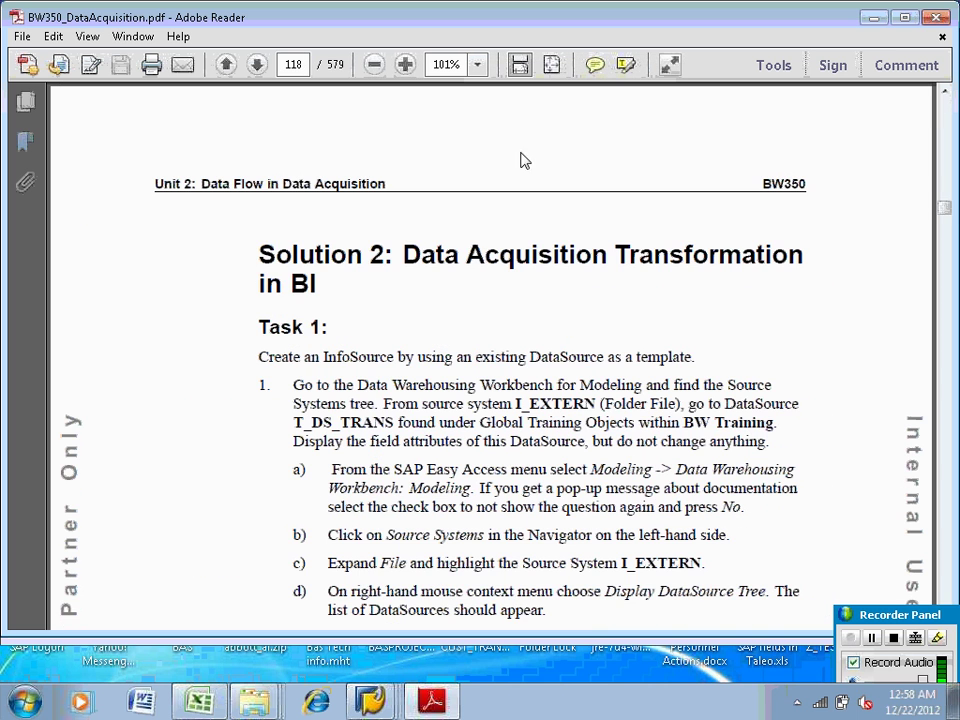
Page through the Task 1 and Task 2 exercise steps to the InfoCube steps on page 120
drag(887, 616, 178, 479)
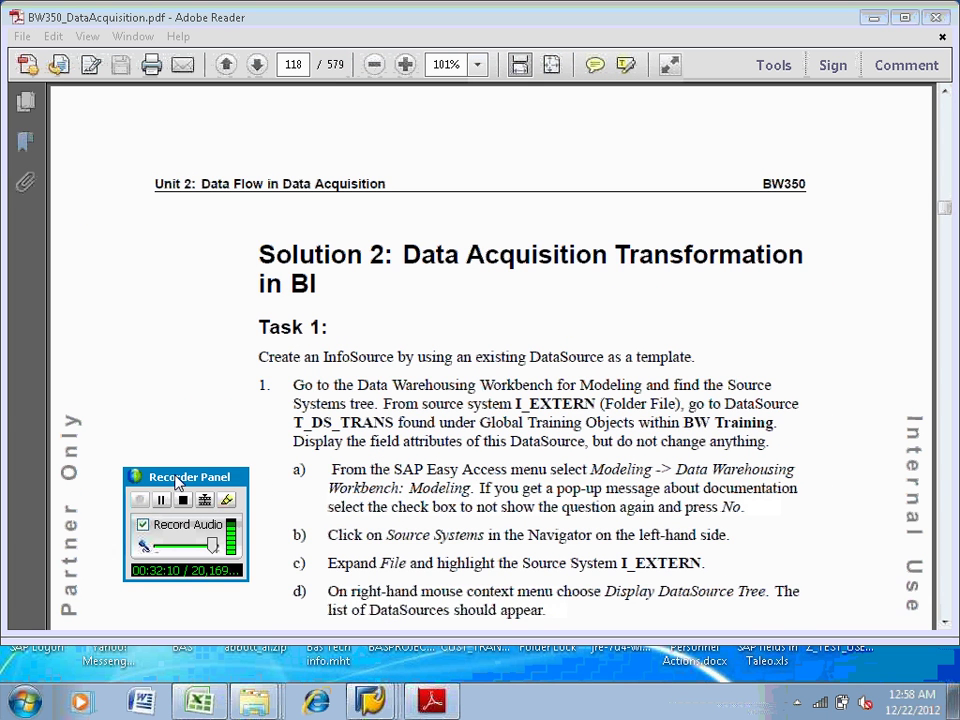
click(946, 622)
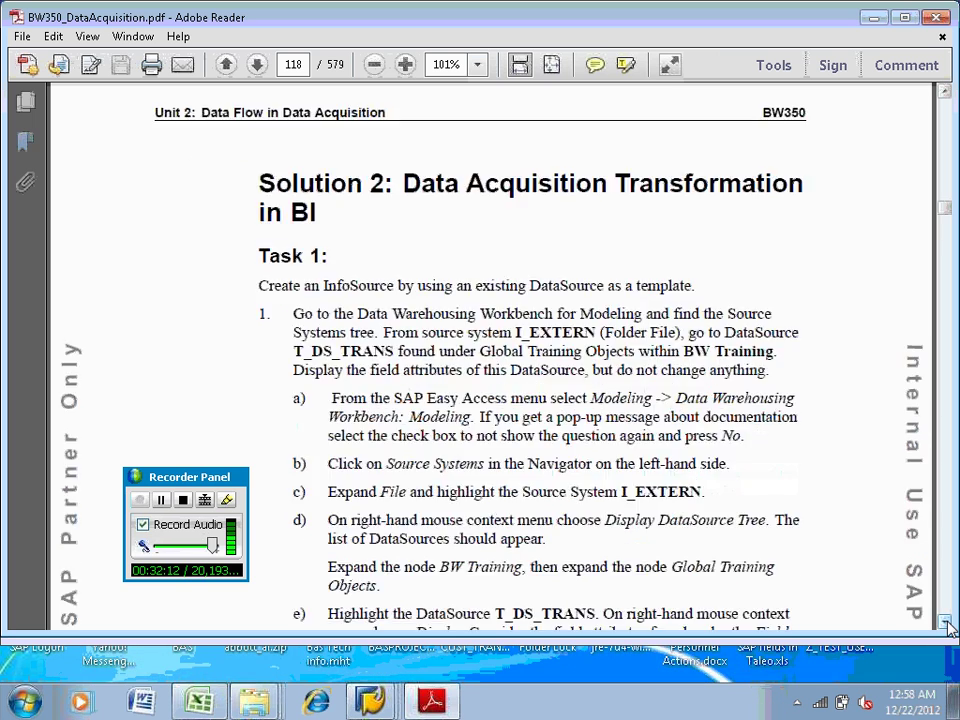
click(946, 622)
click(946, 622)
click(946, 622)
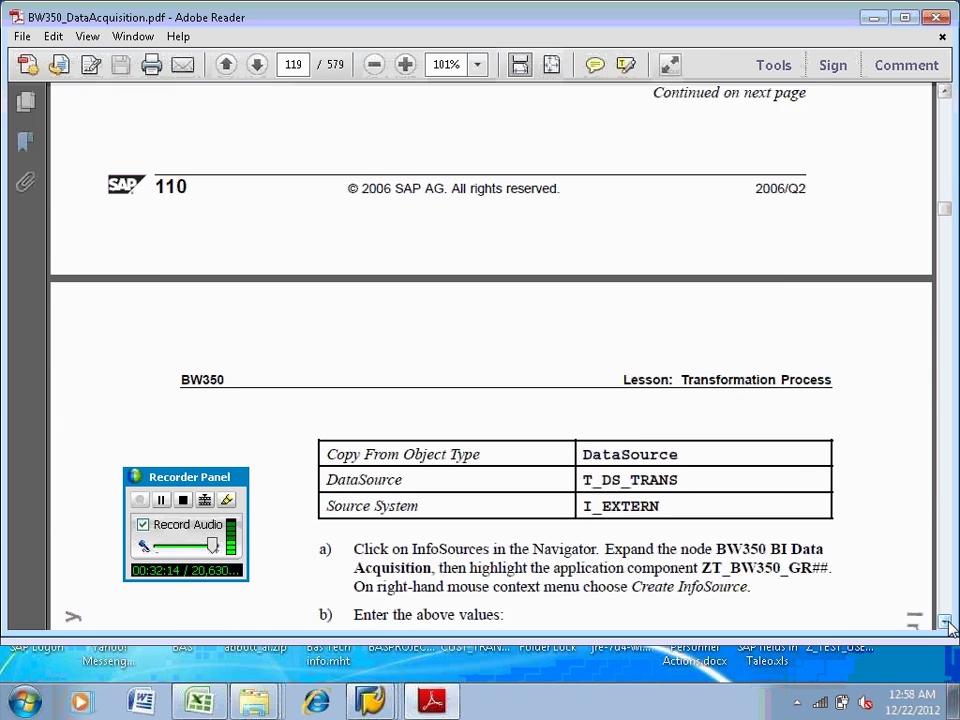
click(946, 622)
click(946, 622)
click(946, 622)
click(946, 622)
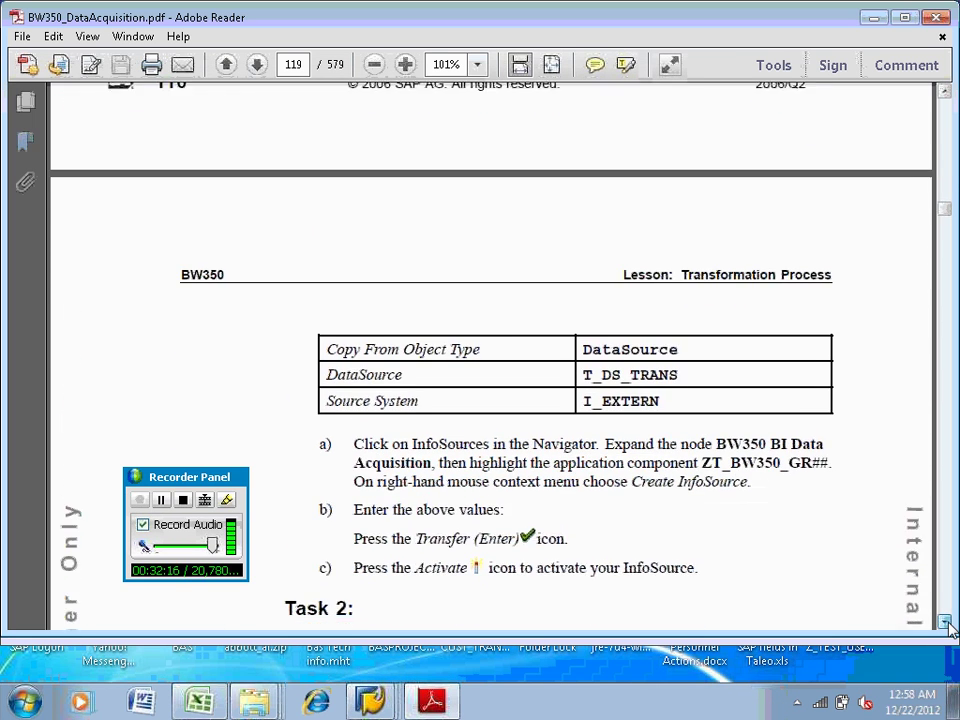
click(946, 622)
click(946, 622)
click(946, 622)
click(946, 622)
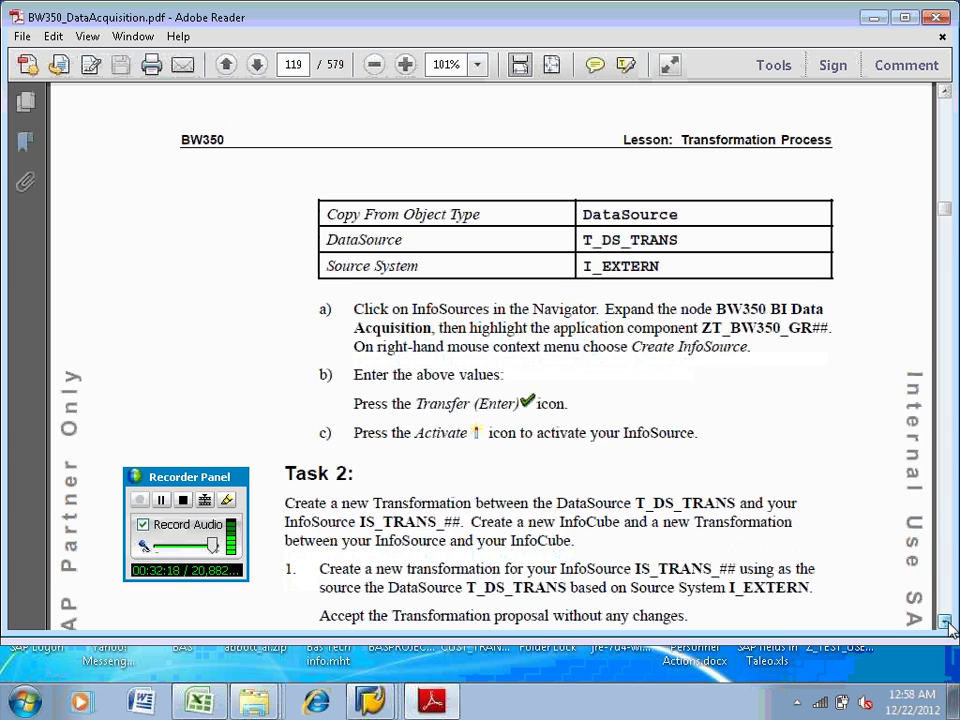
click(946, 622)
click(946, 622)
click(946, 622)
click(946, 622)
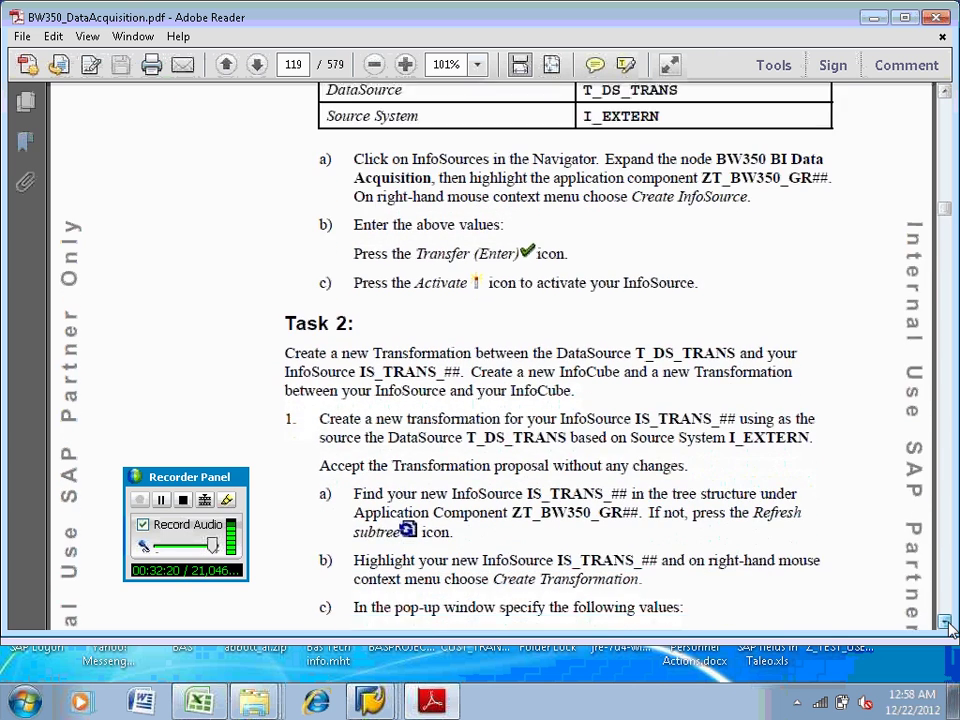
click(946, 622)
click(946, 622)
click(946, 622)
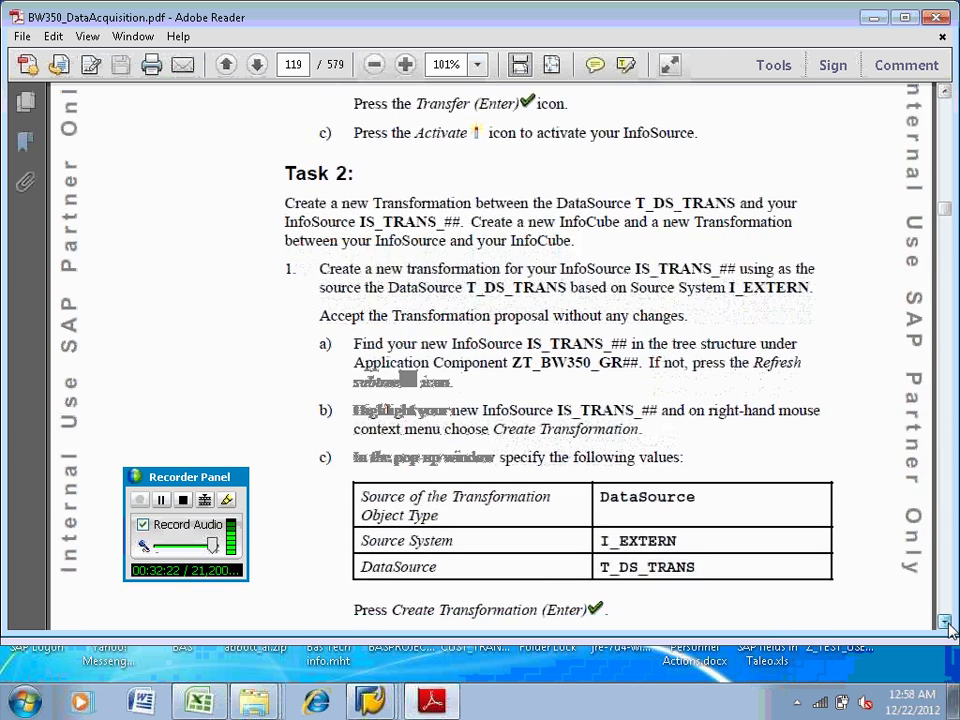
click(946, 622)
click(946, 622)
click(946, 622)
click(946, 622)
click(946, 622)
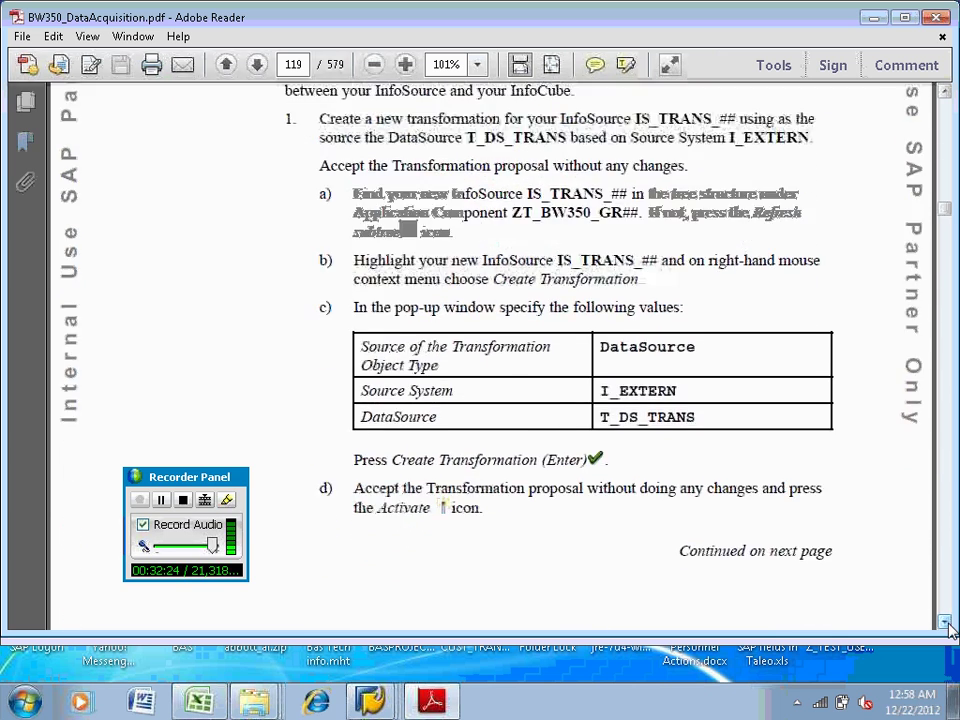
click(946, 622)
click(946, 622)
click(946, 622)
scroll(950, 628, down, 20)
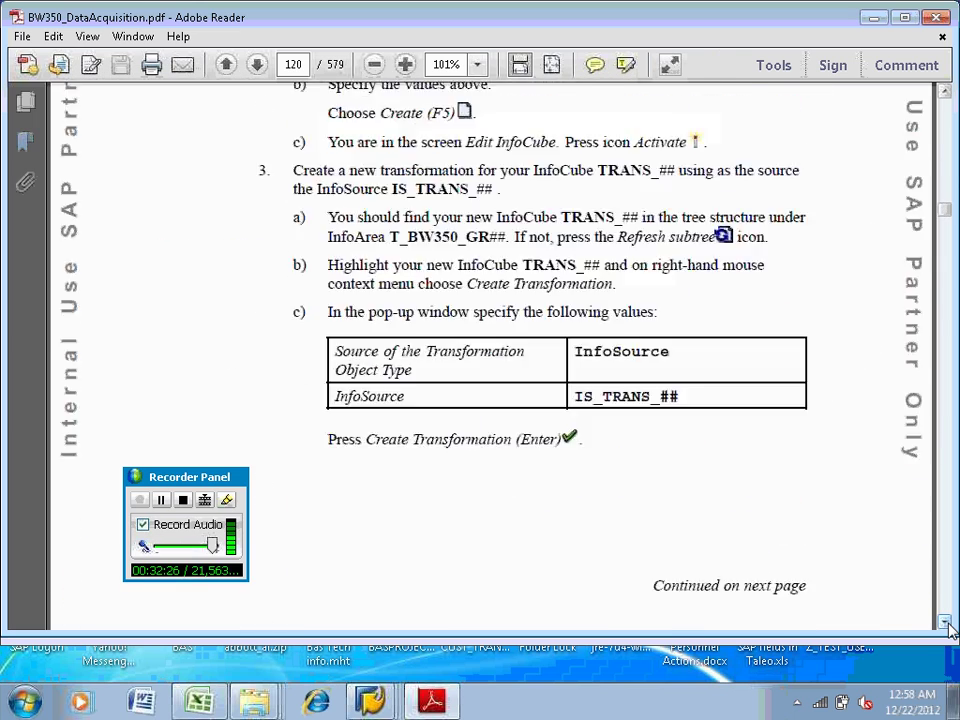
scroll(950, 628, down, 20)
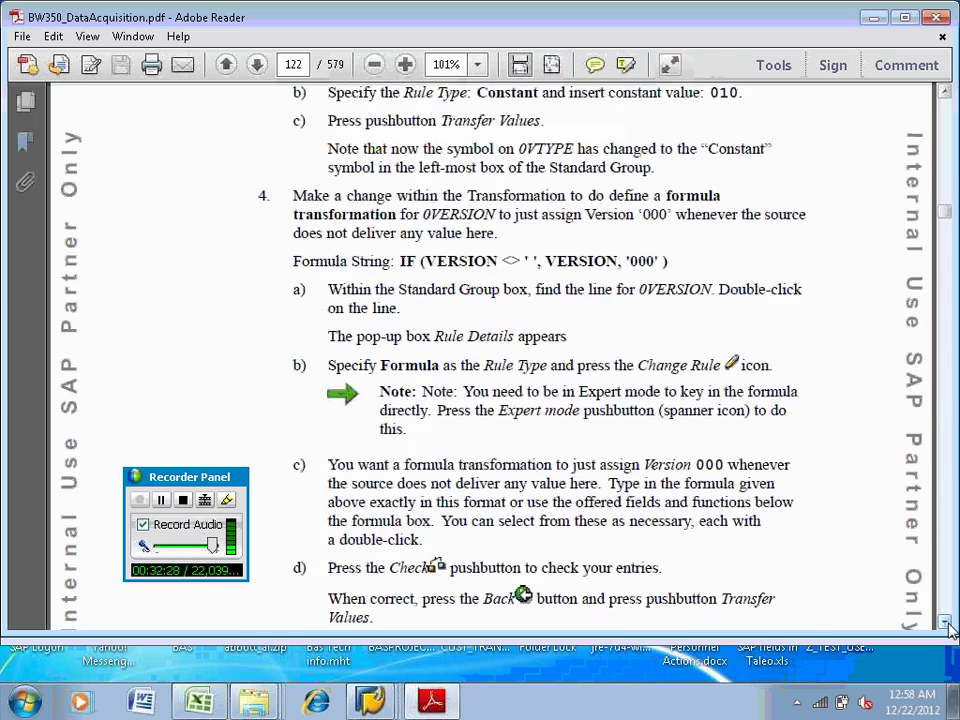
scroll(950, 628, down, 10)
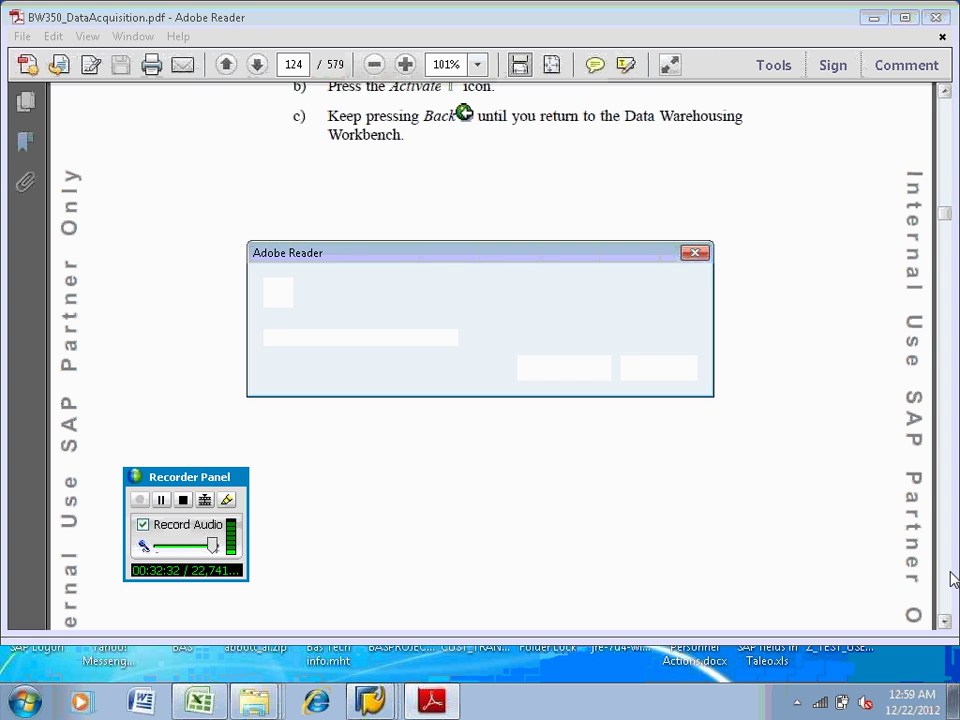
Dismiss the Adobe updater popup and page down to the Direct Access lesson on page 126
click(646, 372)
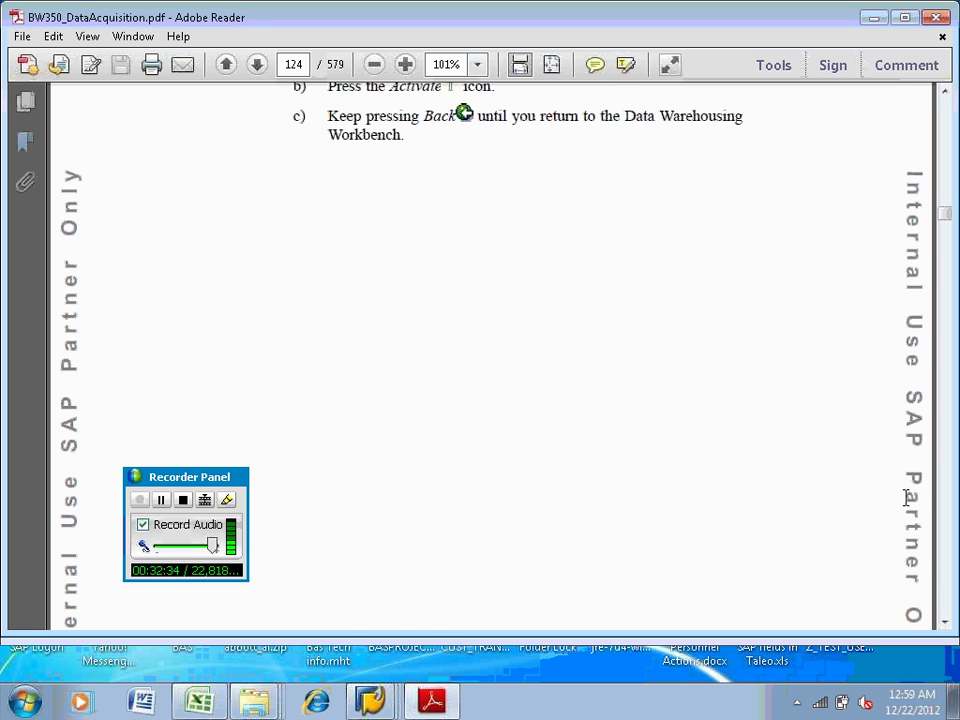
click(945, 562)
click(946, 563)
click(946, 563)
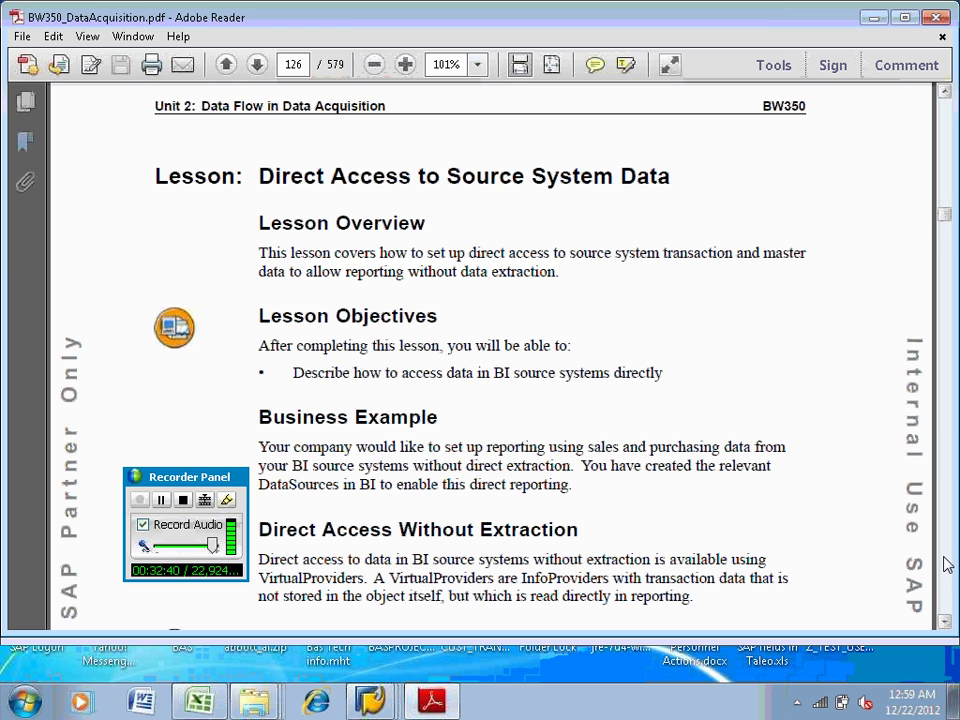
Scroll the BW350 manual from page 126 down through page 127 and Figure 45
drag(945, 622, 945, 625)
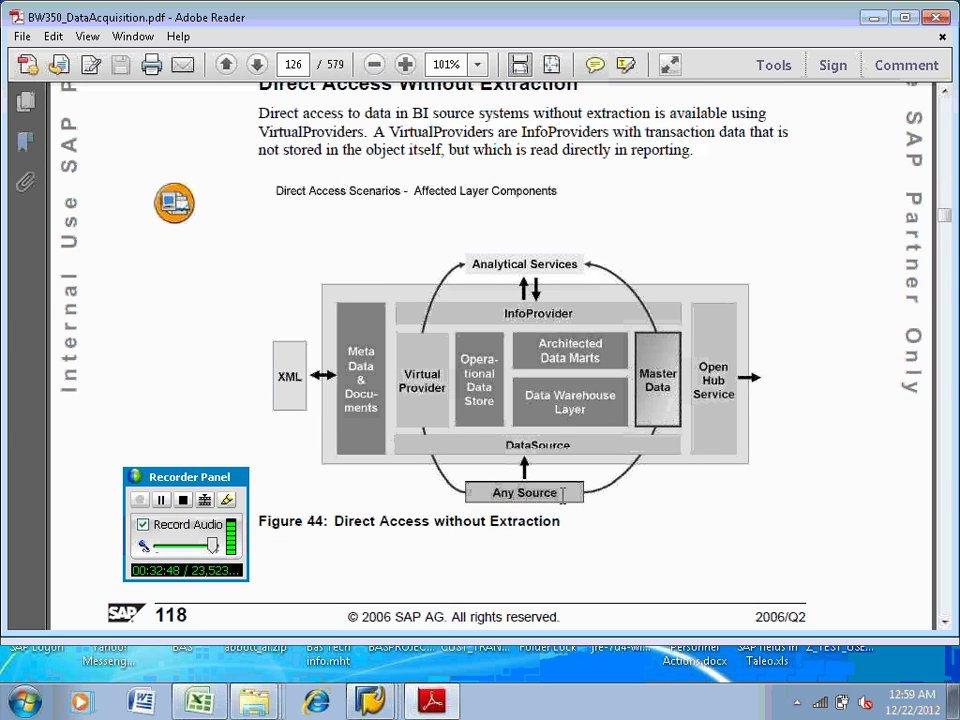
click(944, 621)
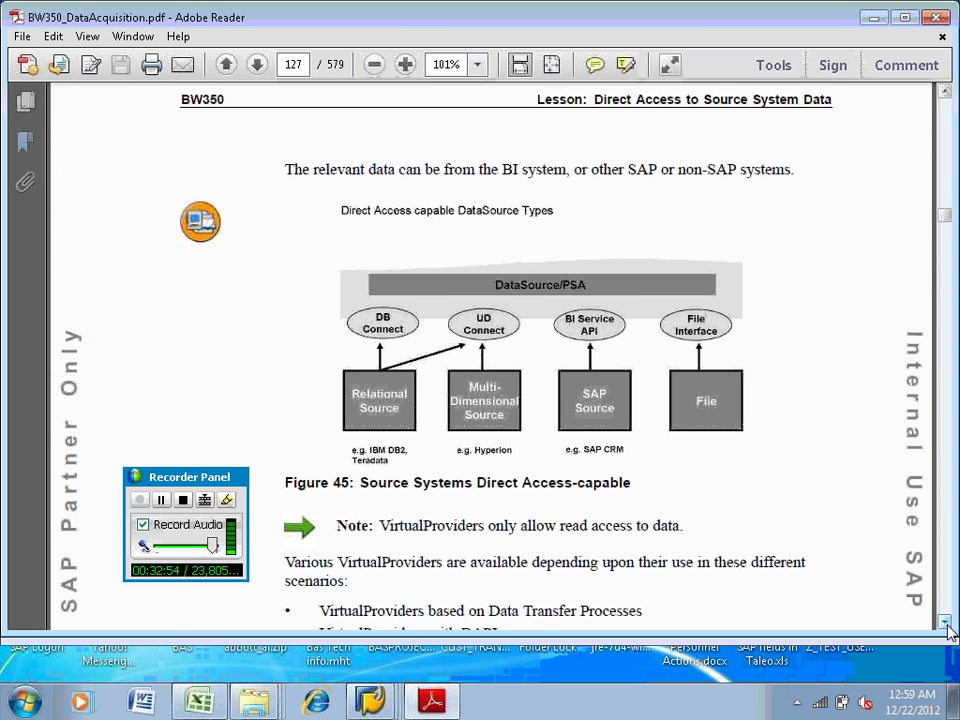
click(944, 621)
click(944, 621)
click(944, 621)
scroll(945, 625, down, 5)
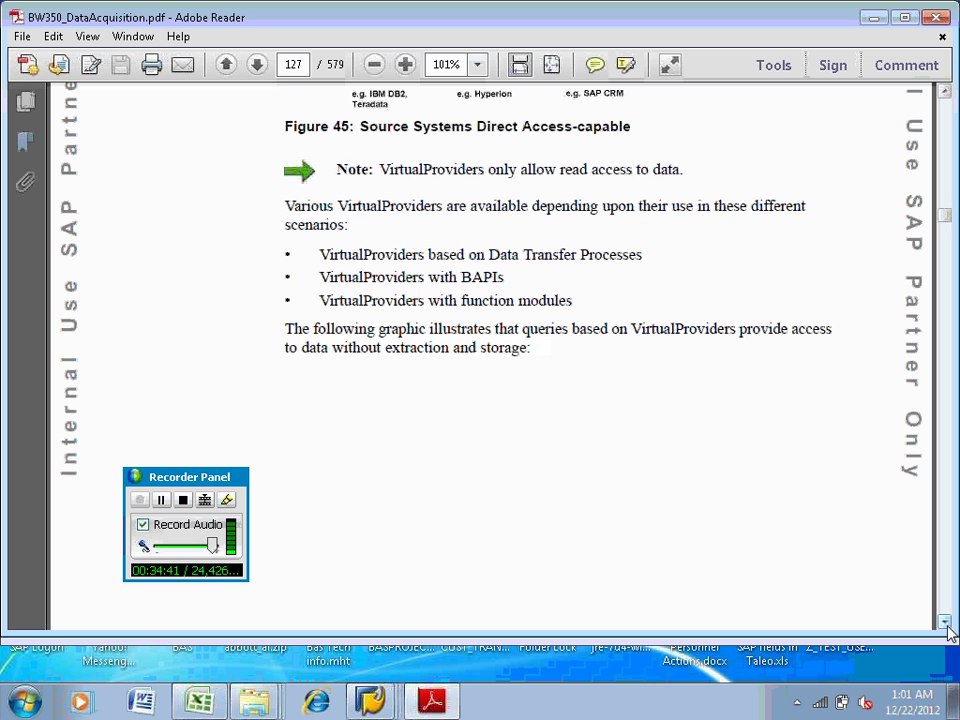
Scroll past the VirtualProvider types list and Data Transfer Processes paragraph to Figure 46 on page 128
click(946, 624)
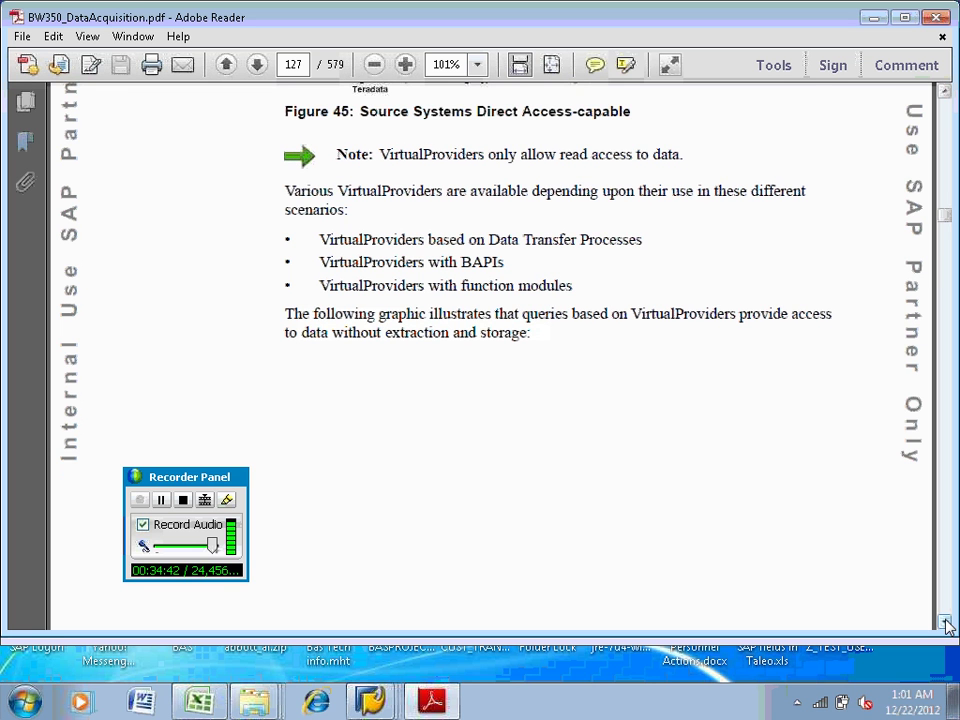
click(946, 624)
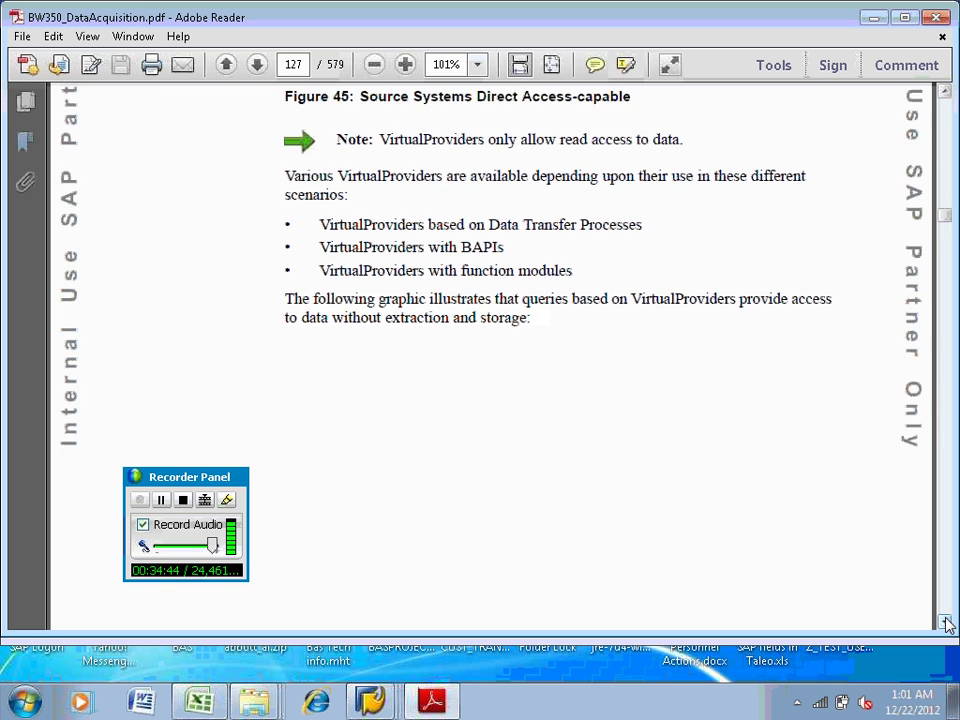
click(946, 624)
scroll(946, 624, down, 15)
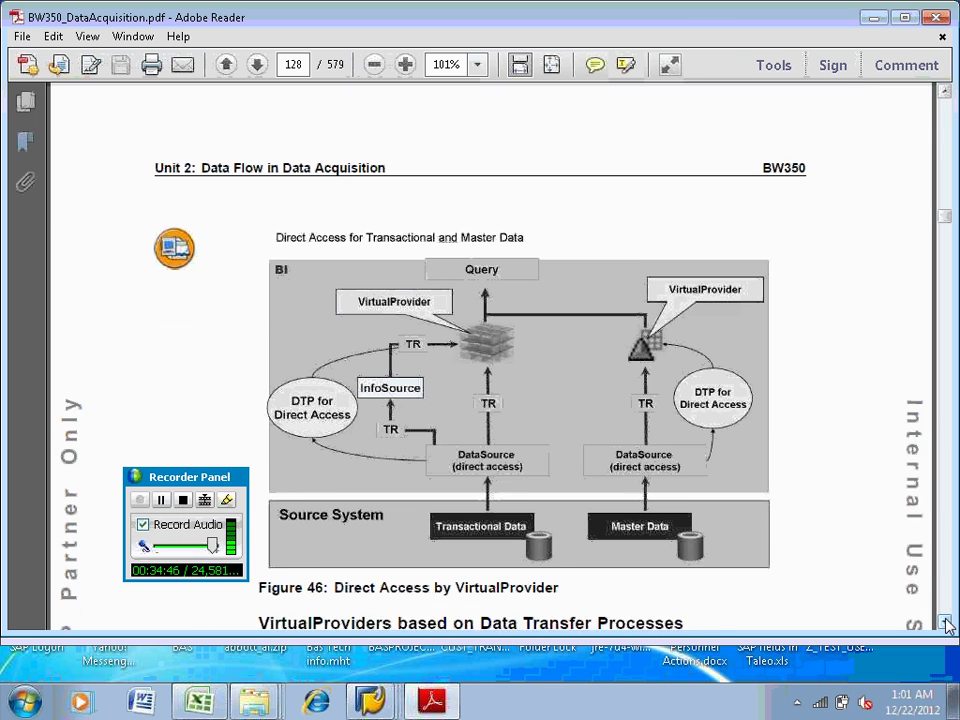
click(946, 624)
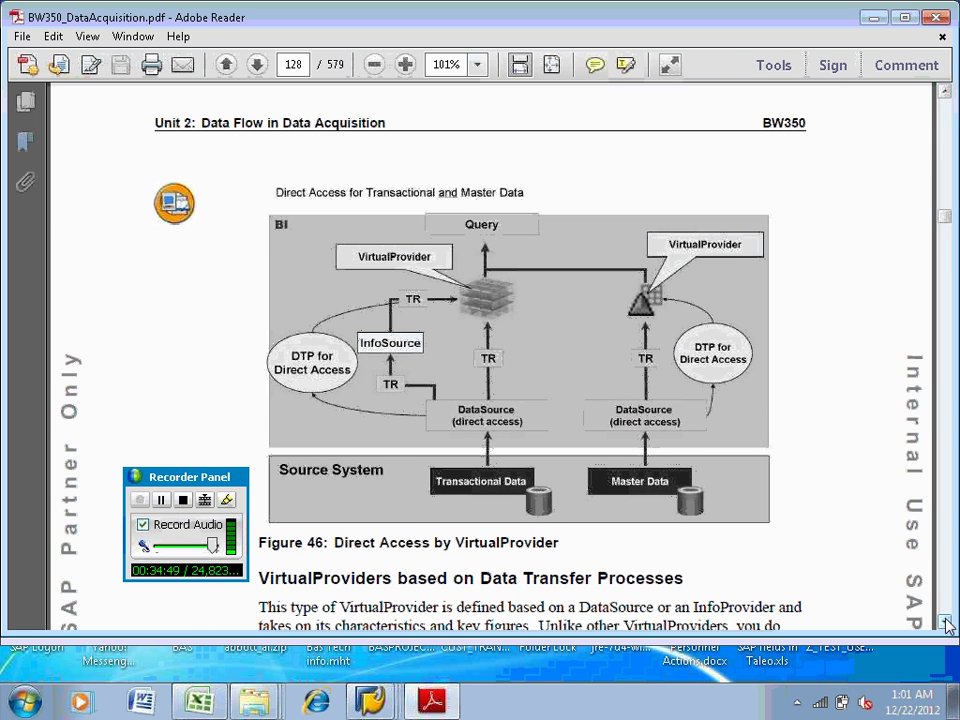
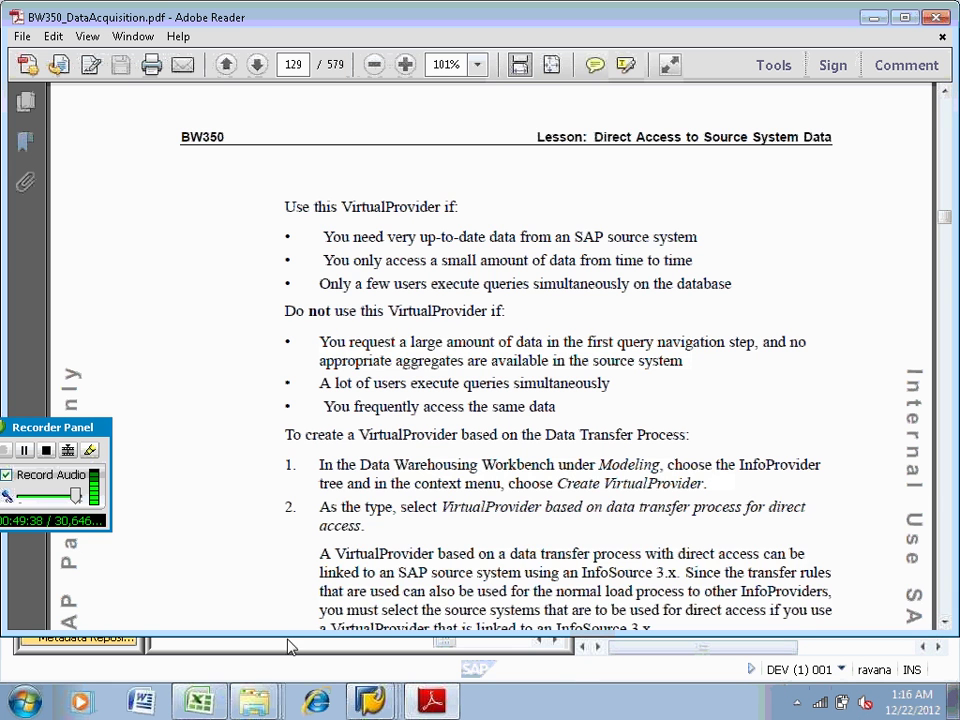
Bring up the Book2 workbook showing the Direct access salary and tax report
click(199, 702)
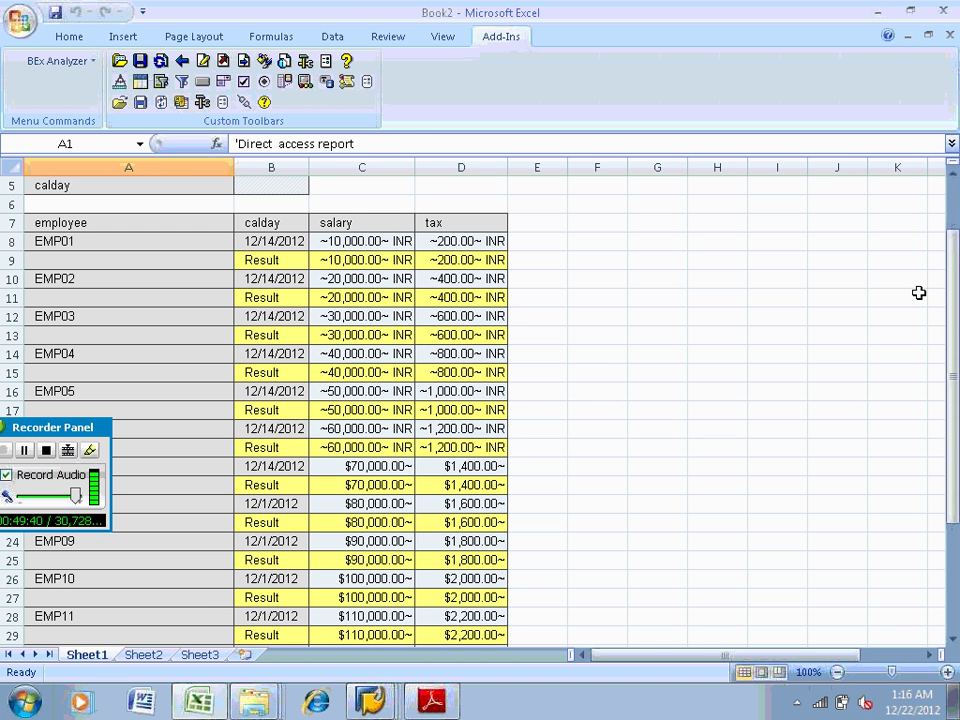
Scroll the Book2 report down to Overall Result, then minimize Excel and Adobe Reader
drag(955, 306, 955, 330)
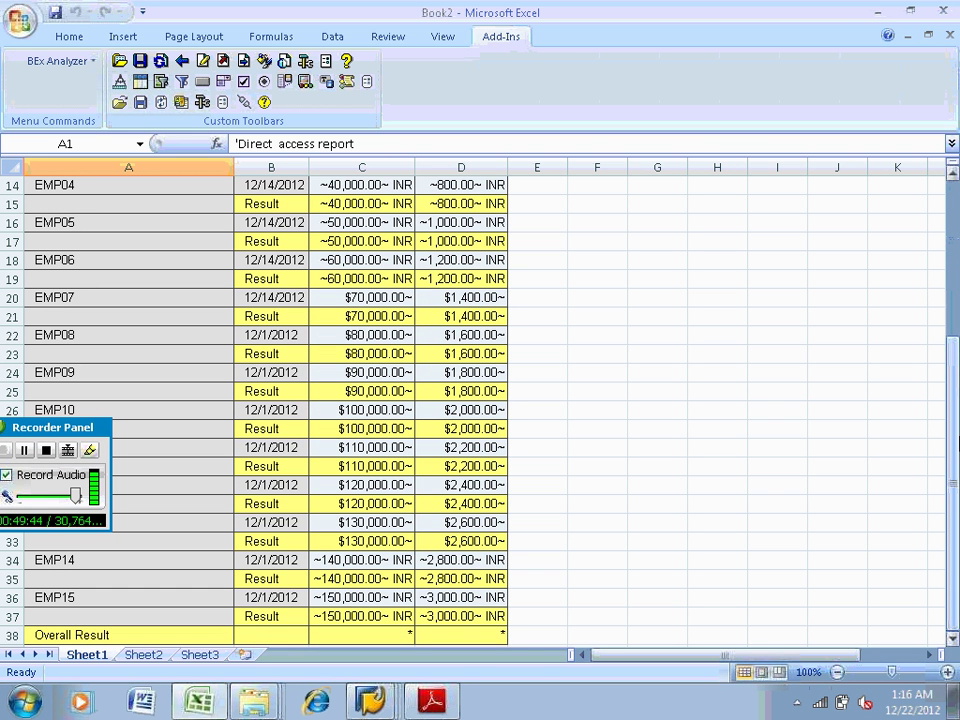
click(877, 12)
click(875, 19)
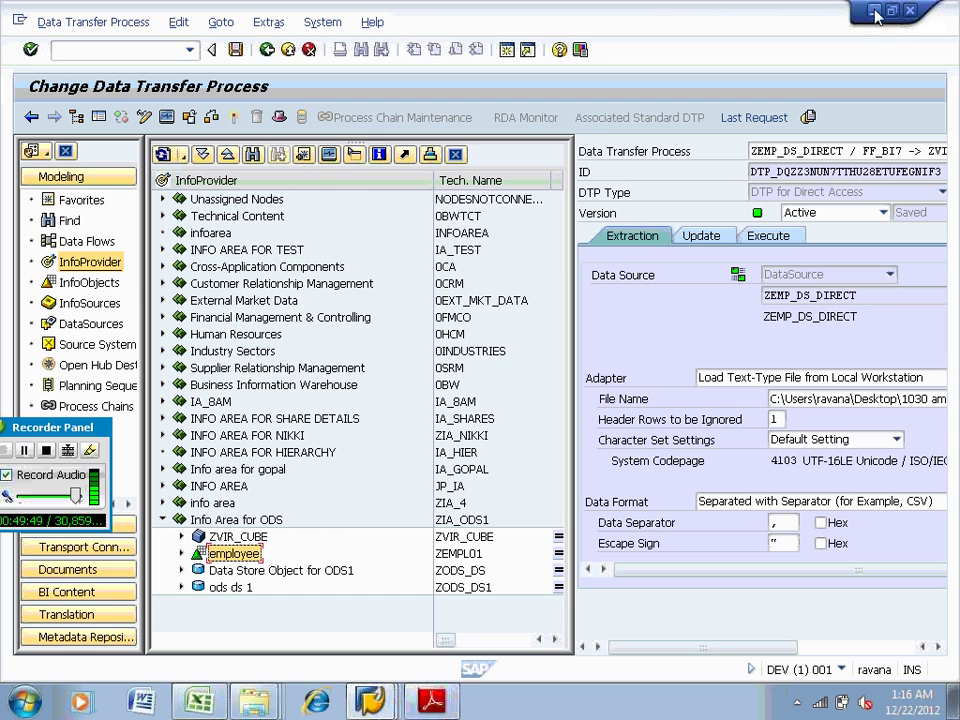
Minimize both SAP windows and the BI Docs folder to reveal the desktop
click(875, 17)
click(868, 10)
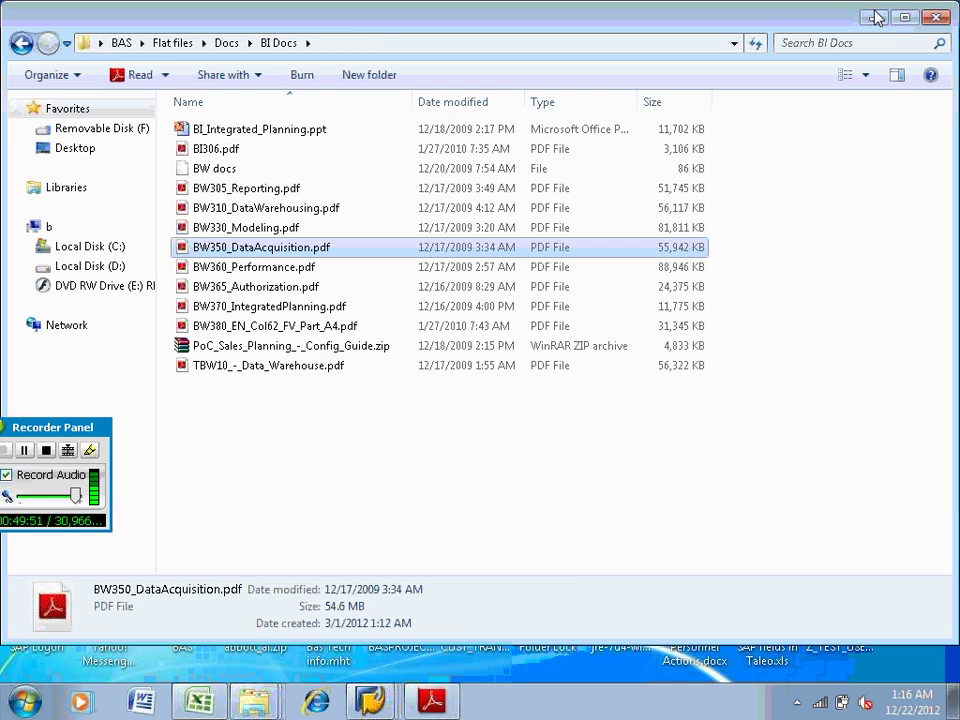
click(872, 10)
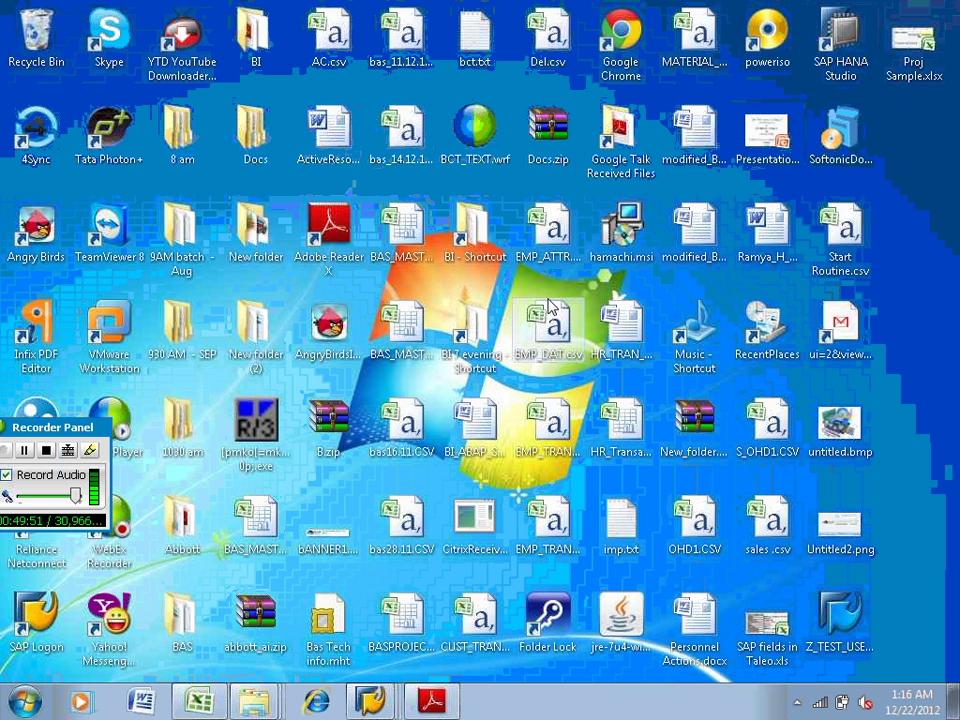
Reopen EMP_TD.csv from the 1030 am flat folder and bring it up in Excel
double_click(190, 425)
click(216, 152)
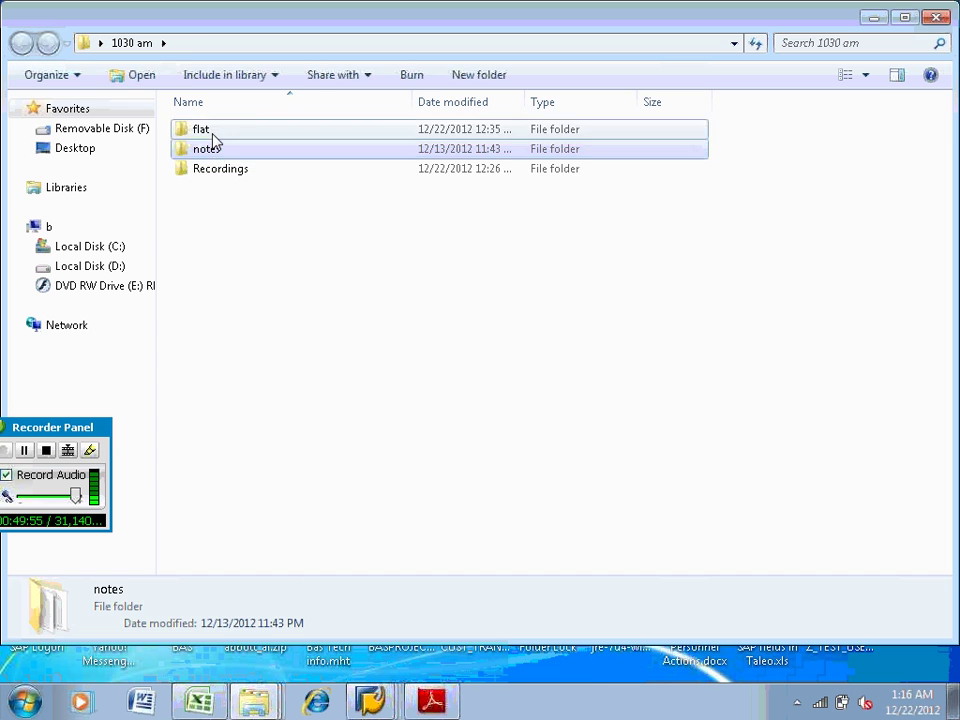
double_click(212, 139)
click(216, 172)
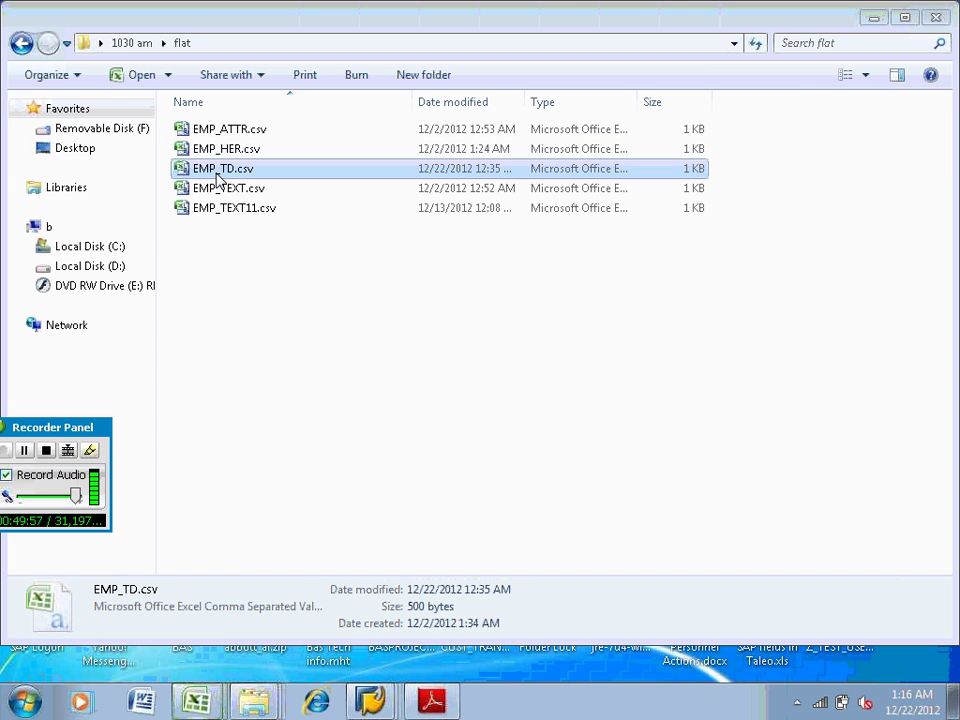
double_click(214, 172)
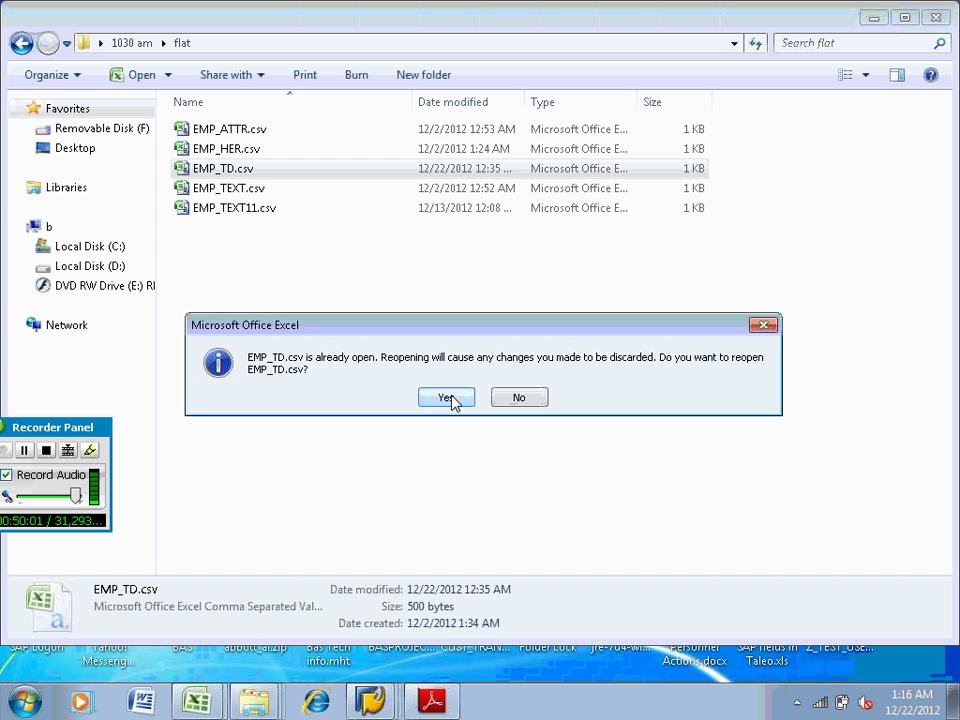
click(455, 397)
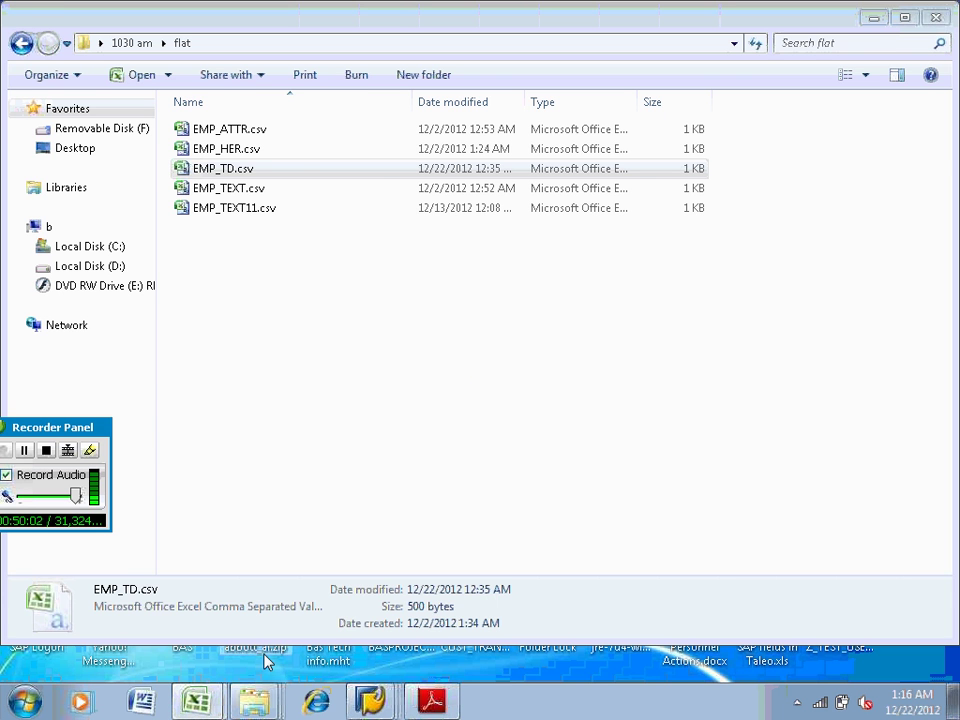
mouse_move(197, 700)
click(197, 656)
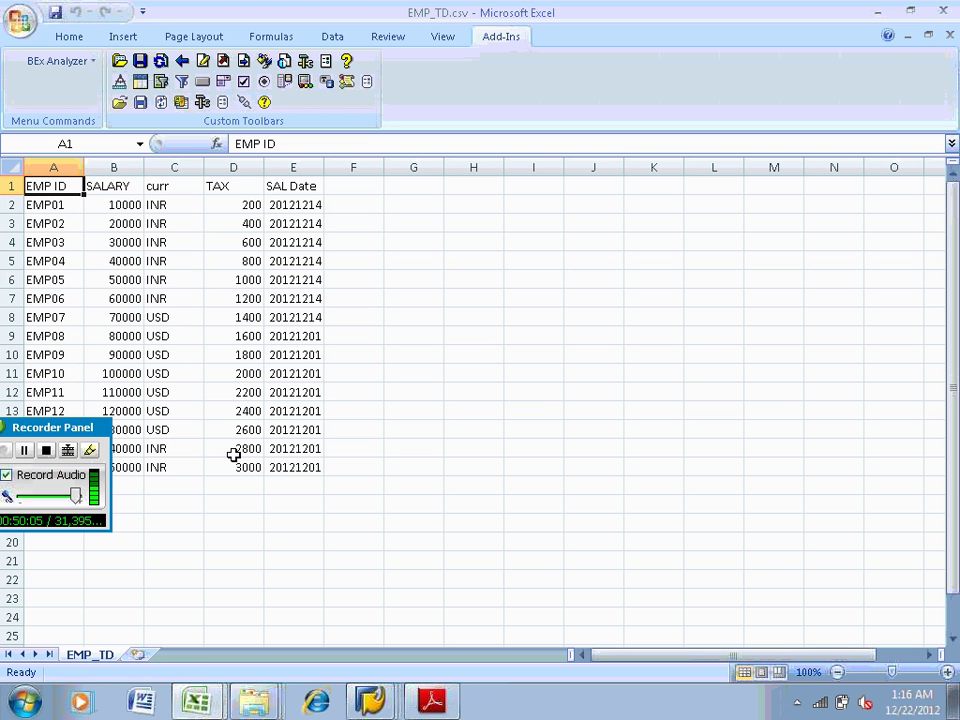
Add row 17 to EMP_TD.csv: EMP16, 160000, INR, tax 4000, date 20121202
drag(60, 427, 451, 318)
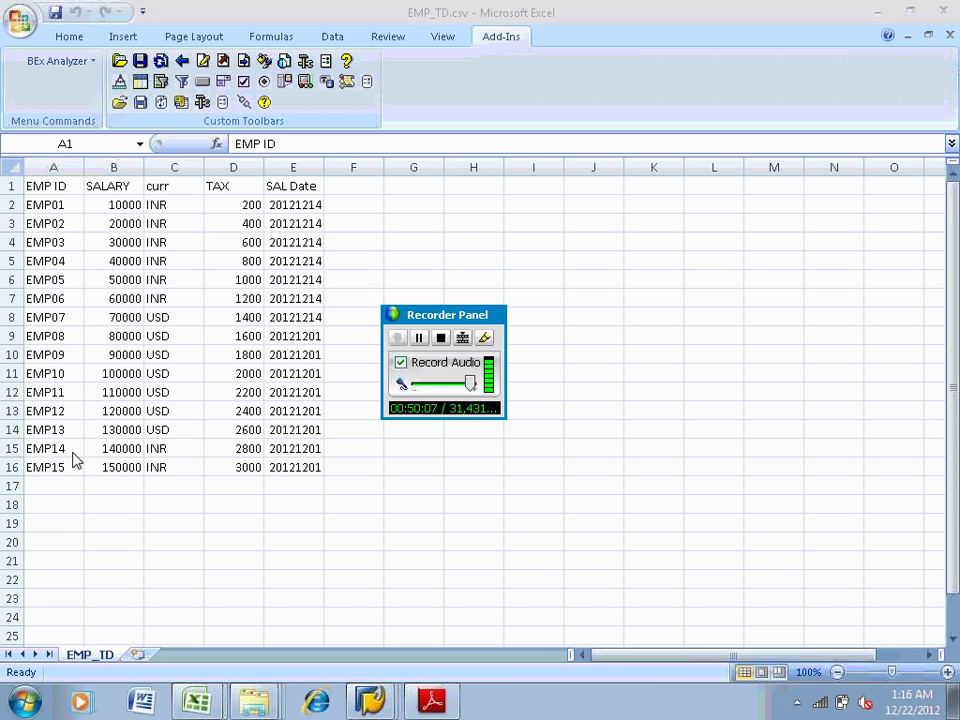
click(54, 479)
text(EMP)
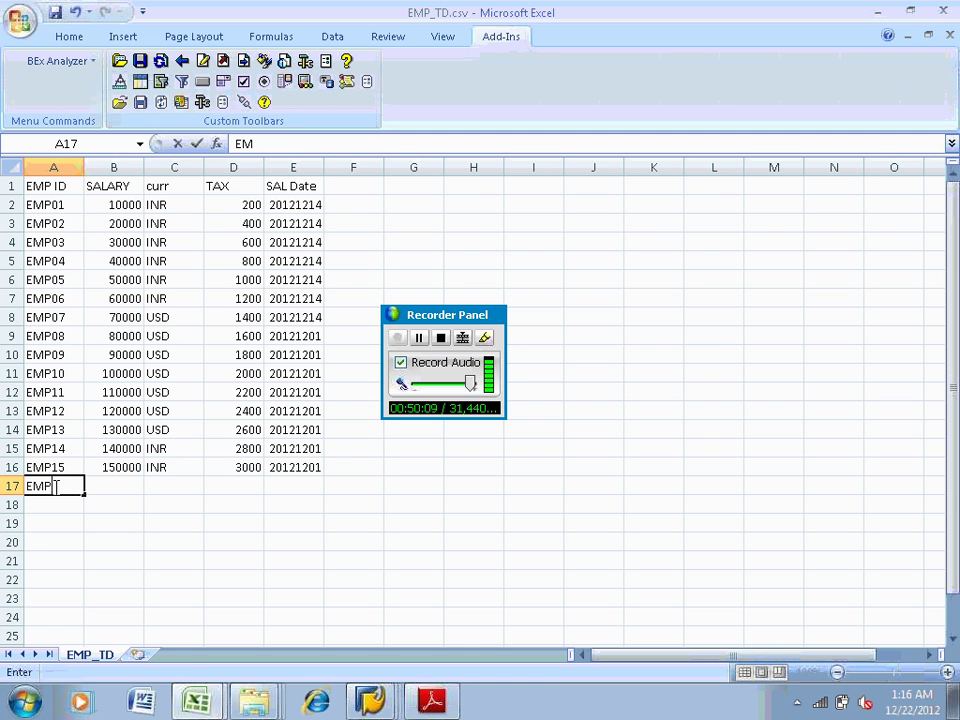
text(16)
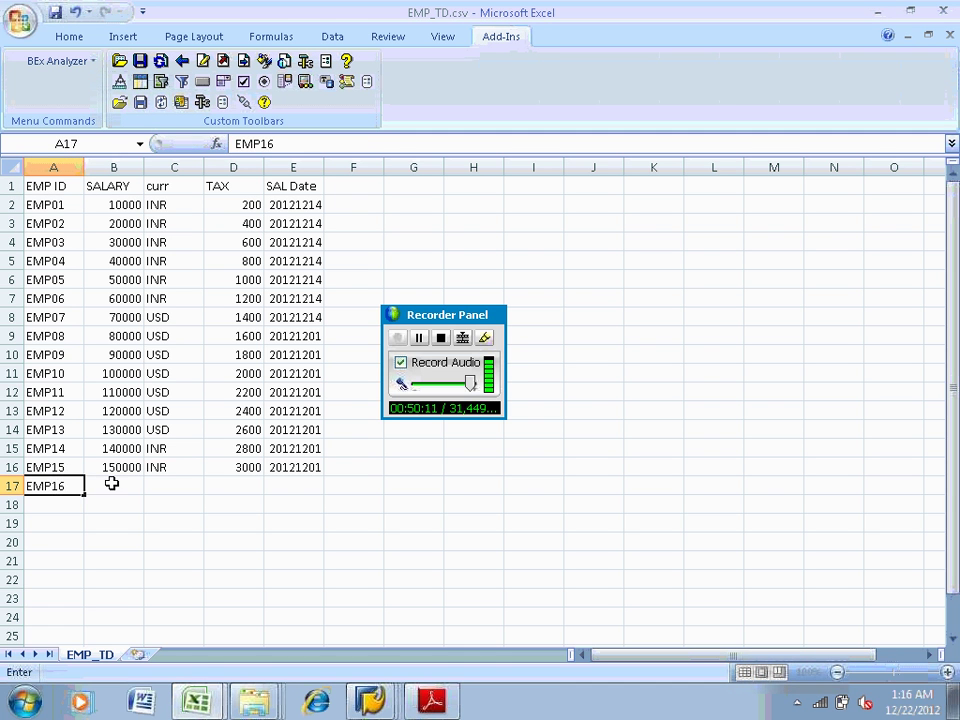
click(111, 484)
text(160000)
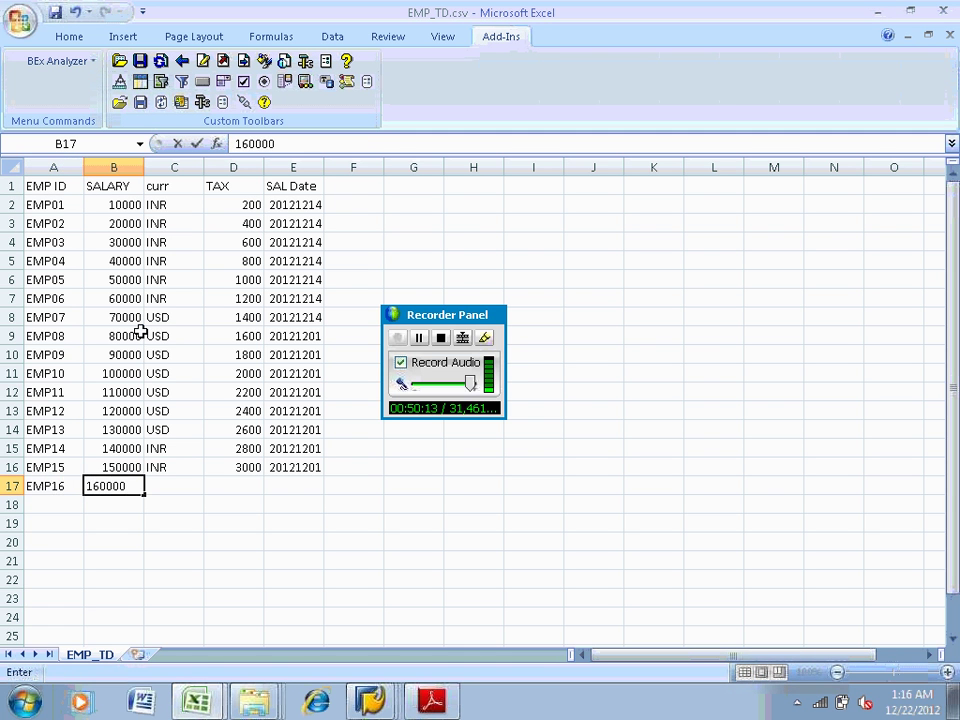
key(Tab)
text(INR)
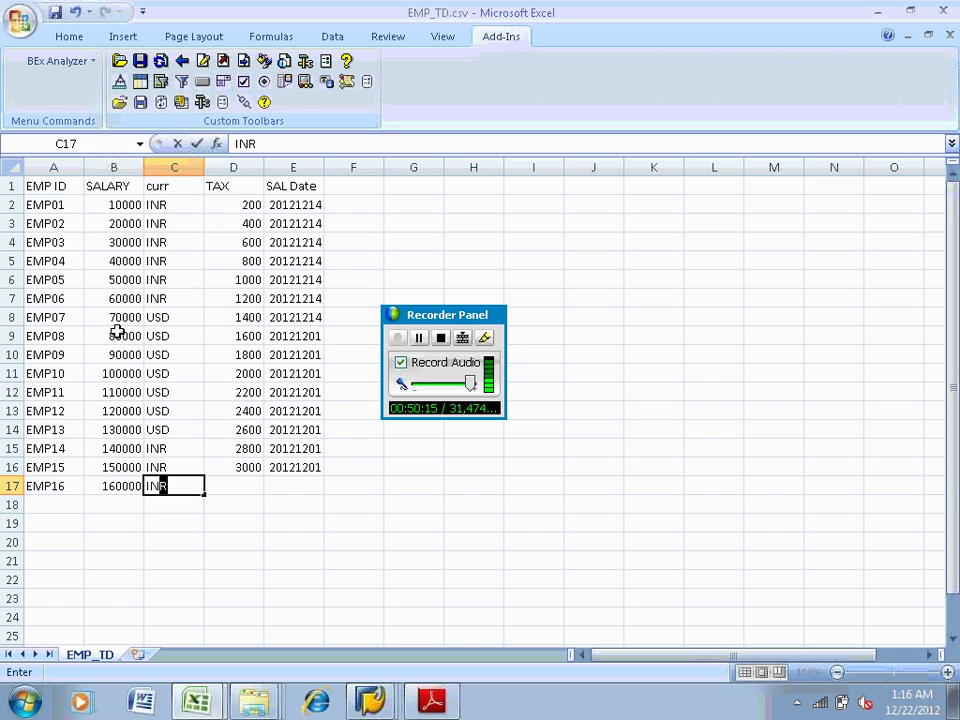
click(235, 486)
text(4)
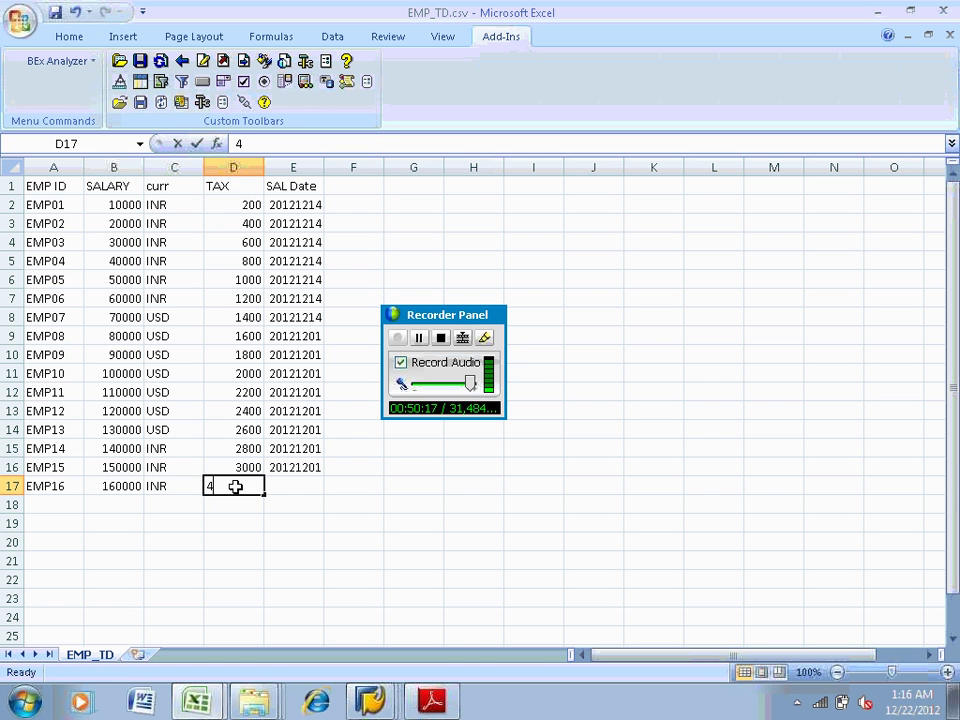
text(000)
key(Tab)
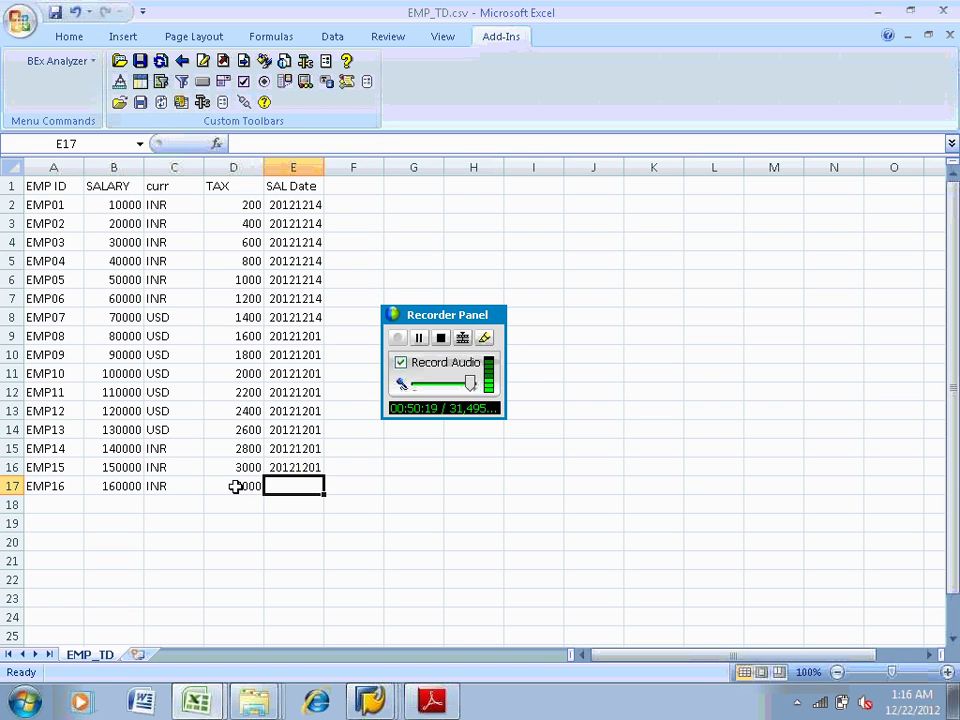
text(21)
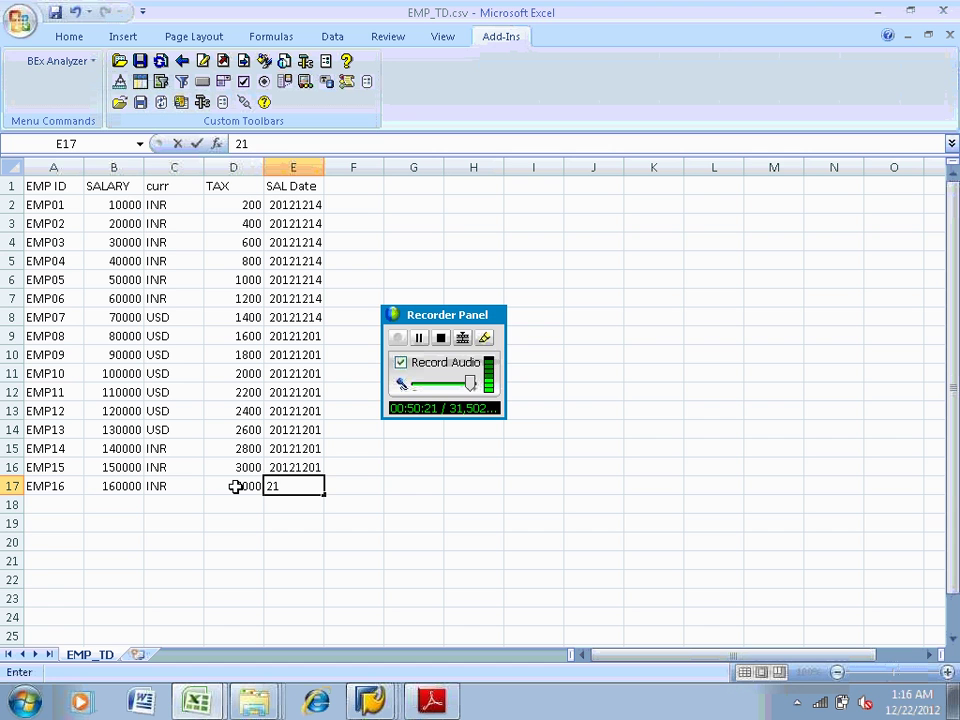
text(12)
key(Tab)
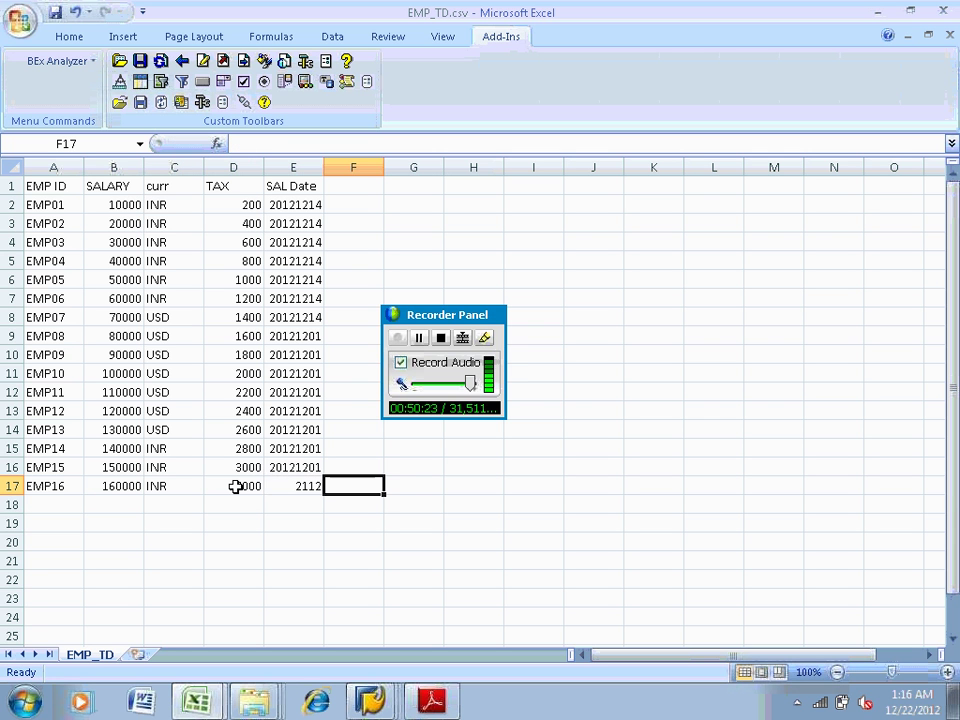
key(shift+Tab)
text(2012)
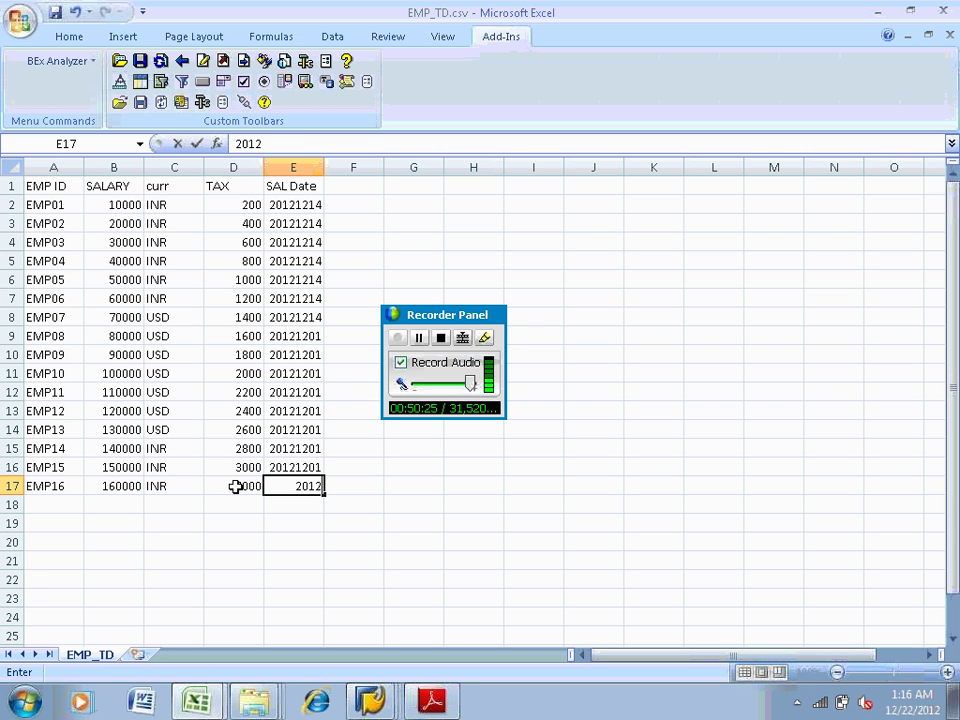
text(1)
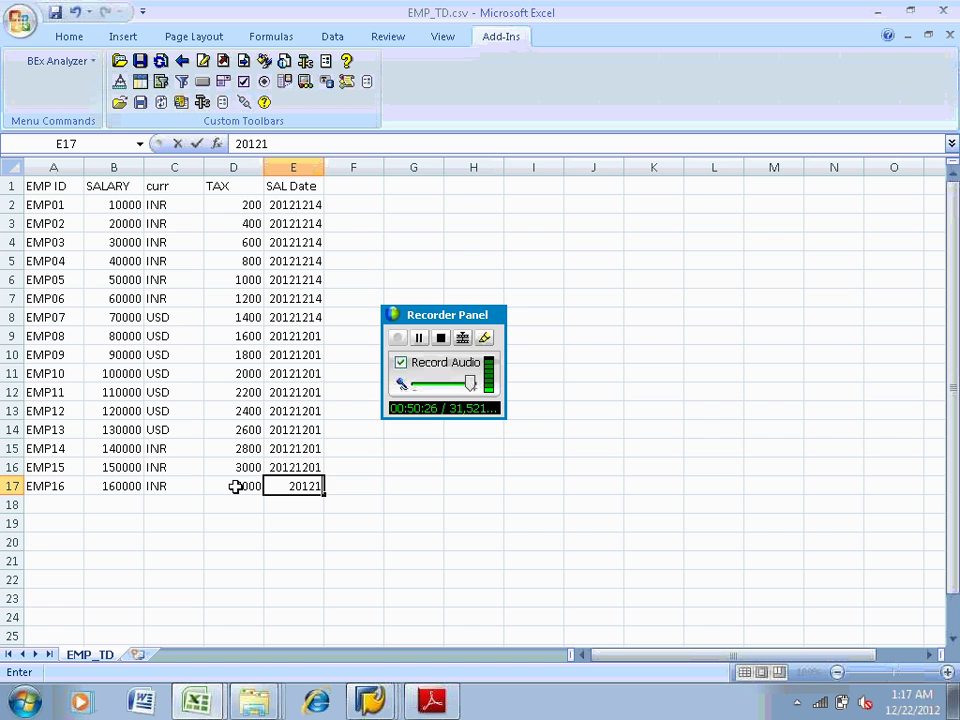
text(202)
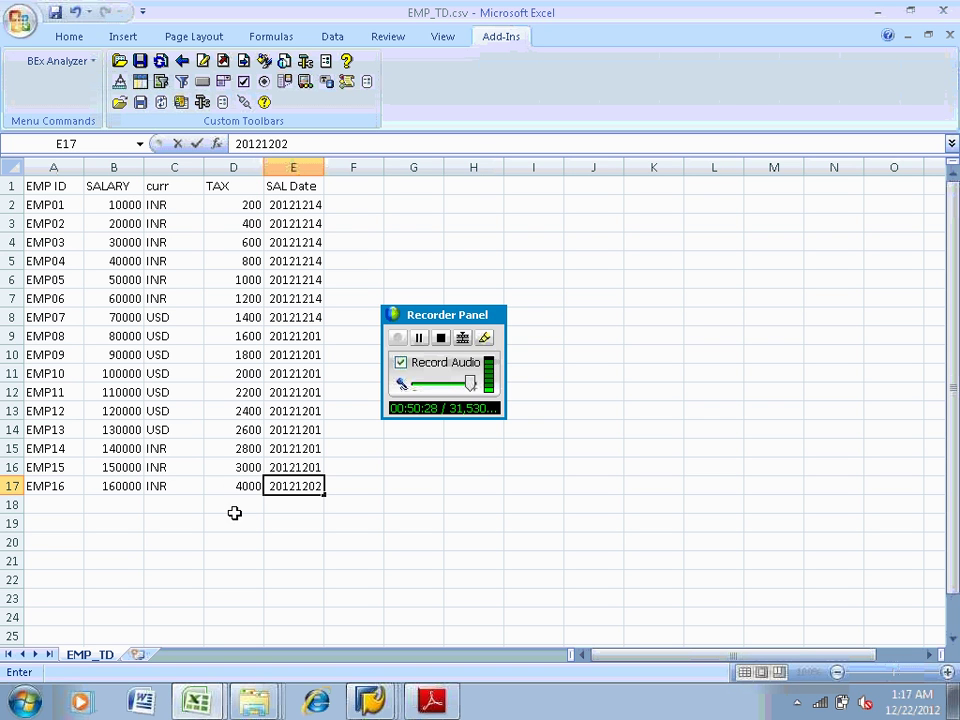
click(236, 513)
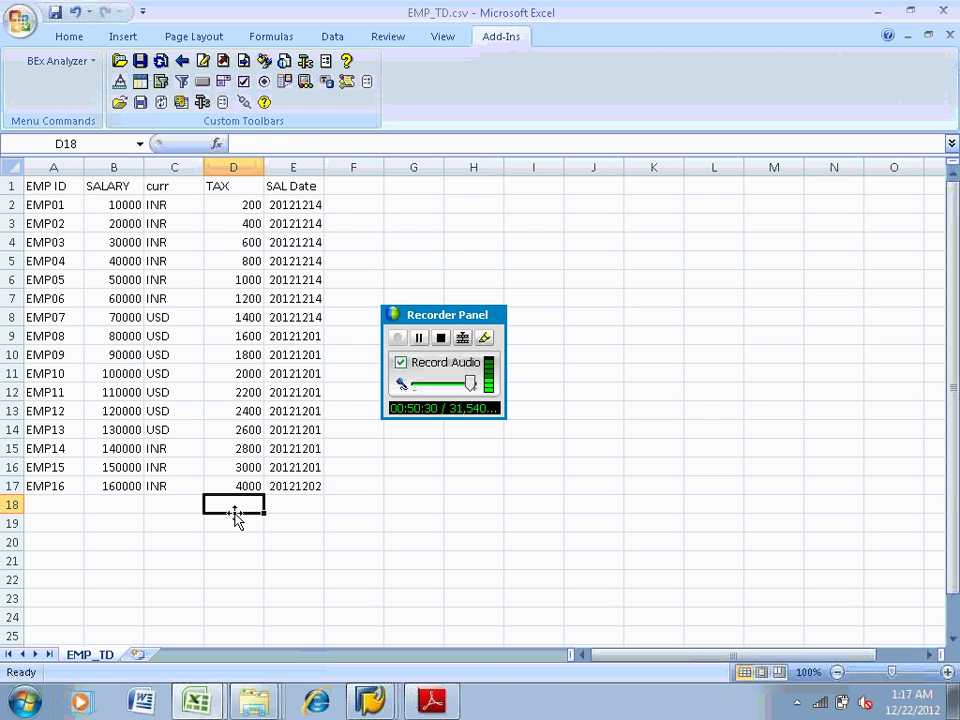
Save EMP_TD.csv keeping CSV format, then close it without saving again
key(ctrl+s)
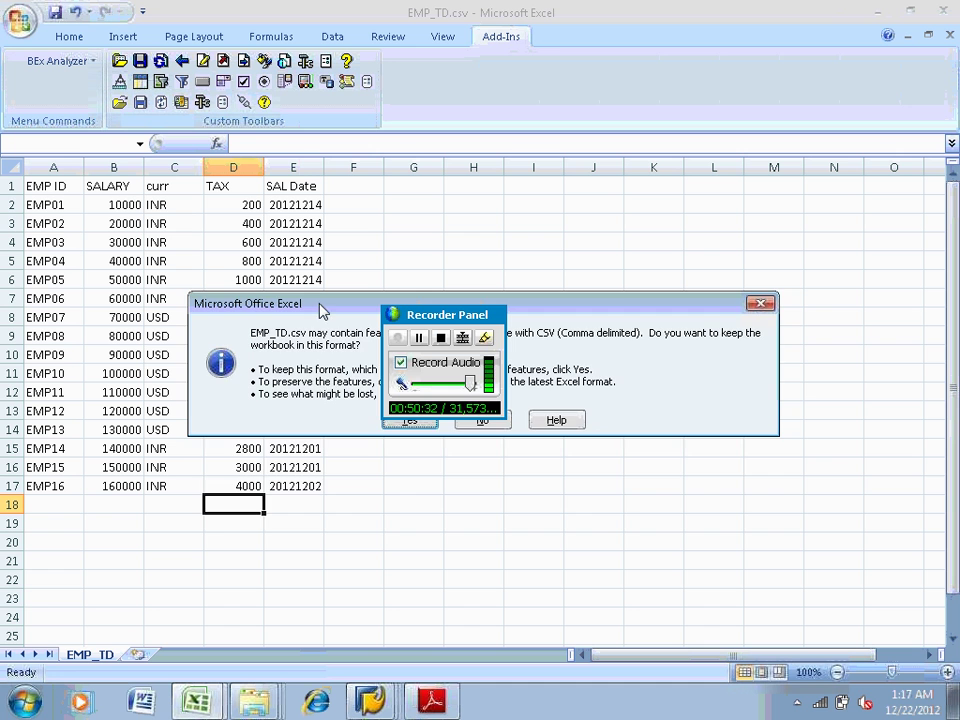
drag(321, 305, 321, 408)
click(405, 524)
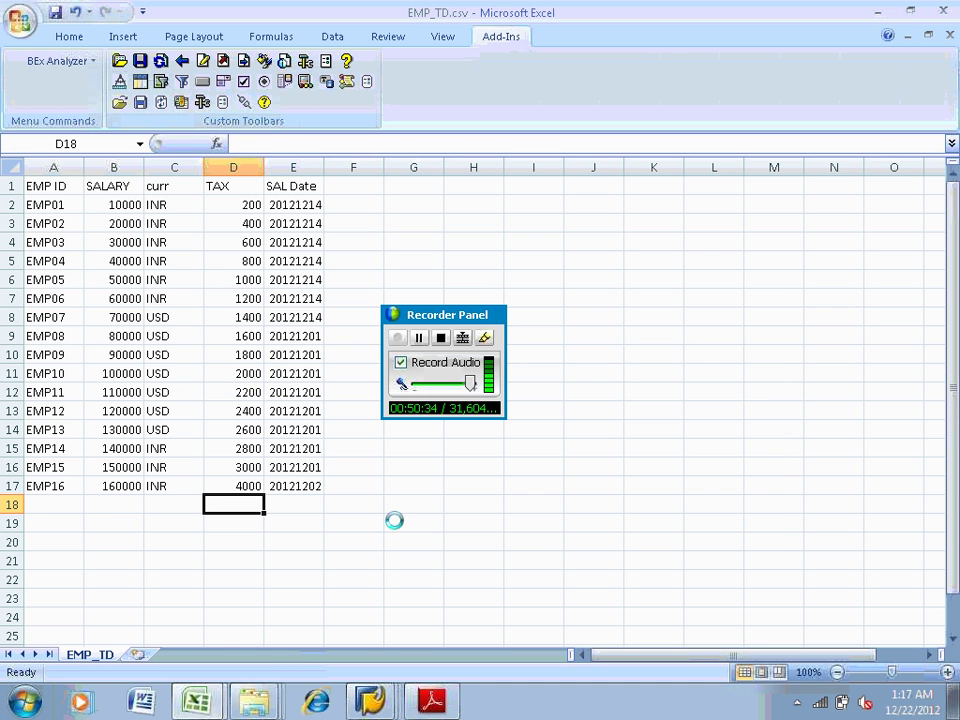
click(943, 10)
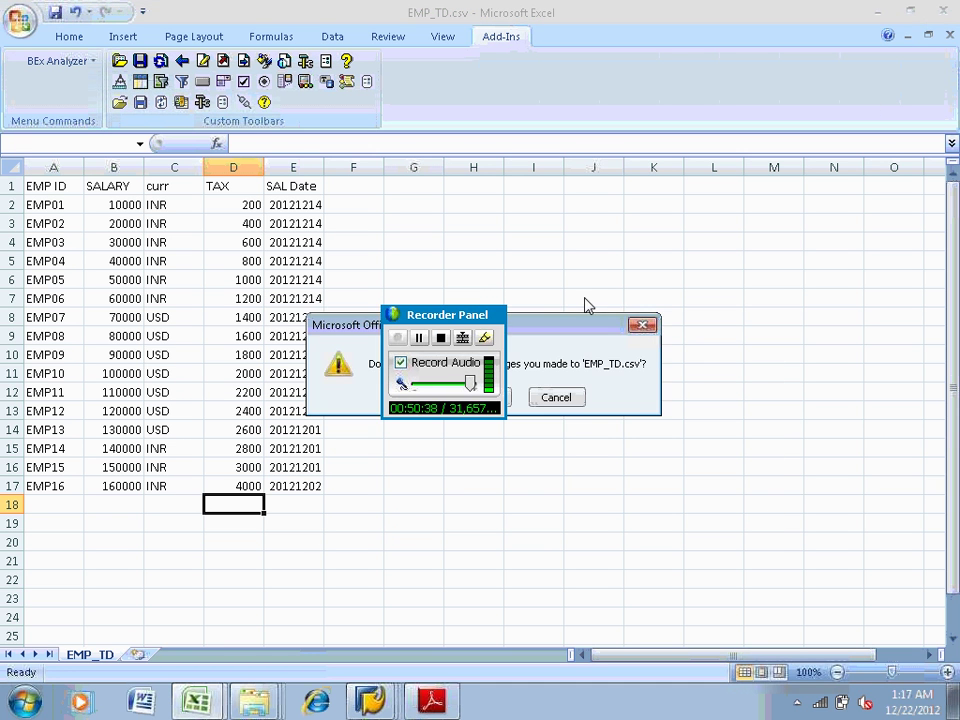
drag(542, 319, 748, 212)
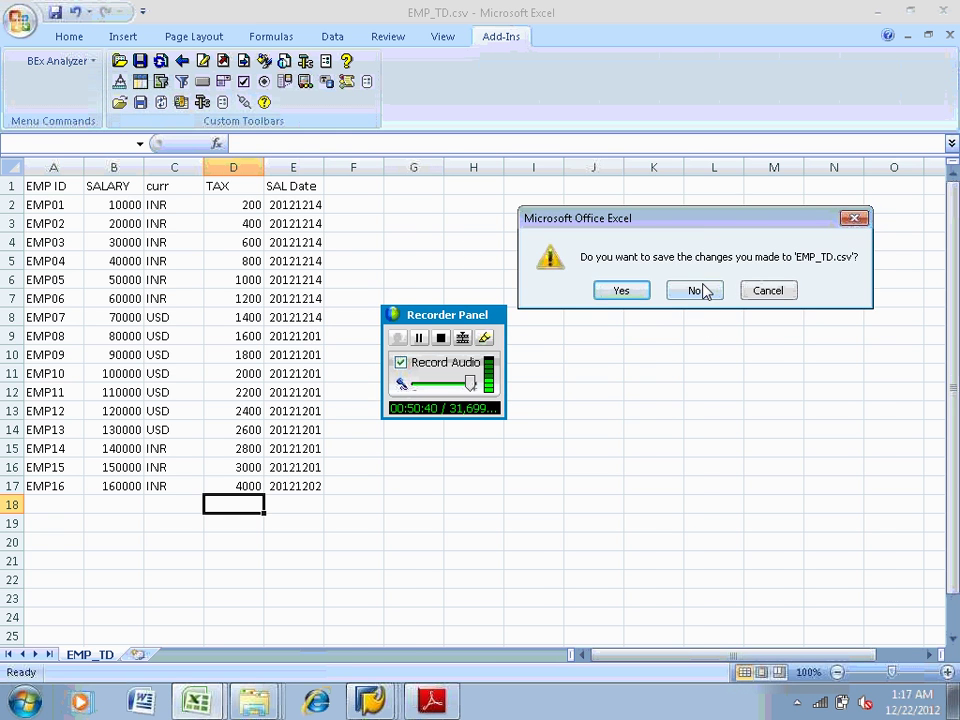
click(700, 289)
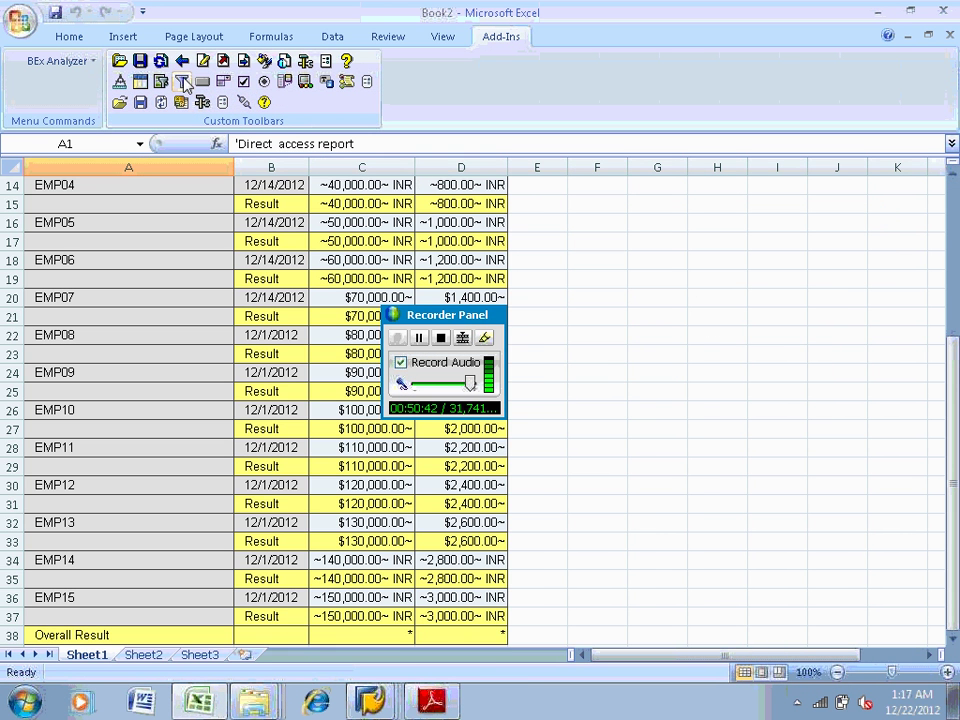
Refresh the BEx query, check EMP16 at 160,000 INR, and return to the Workbench
click(160, 61)
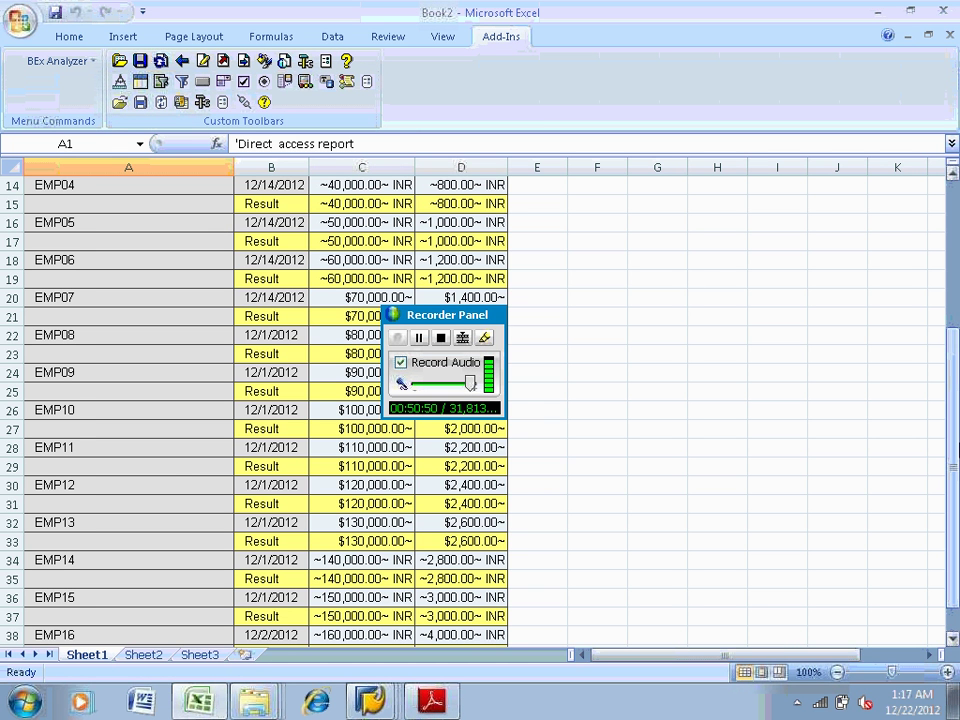
drag(956, 453, 957, 478)
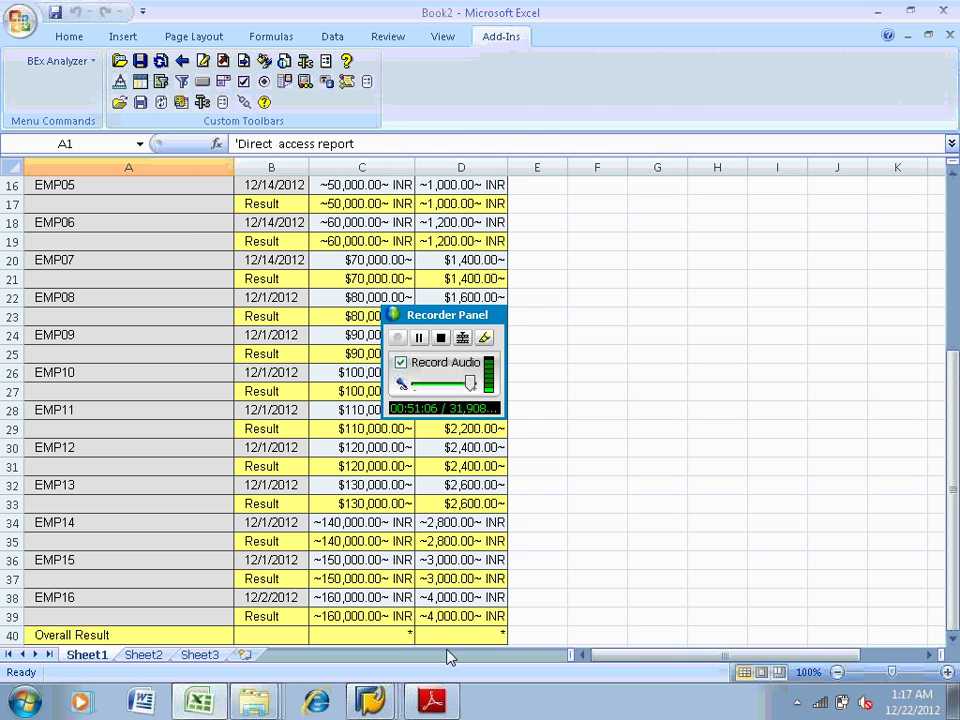
mouse_move(369, 700)
click(270, 656)
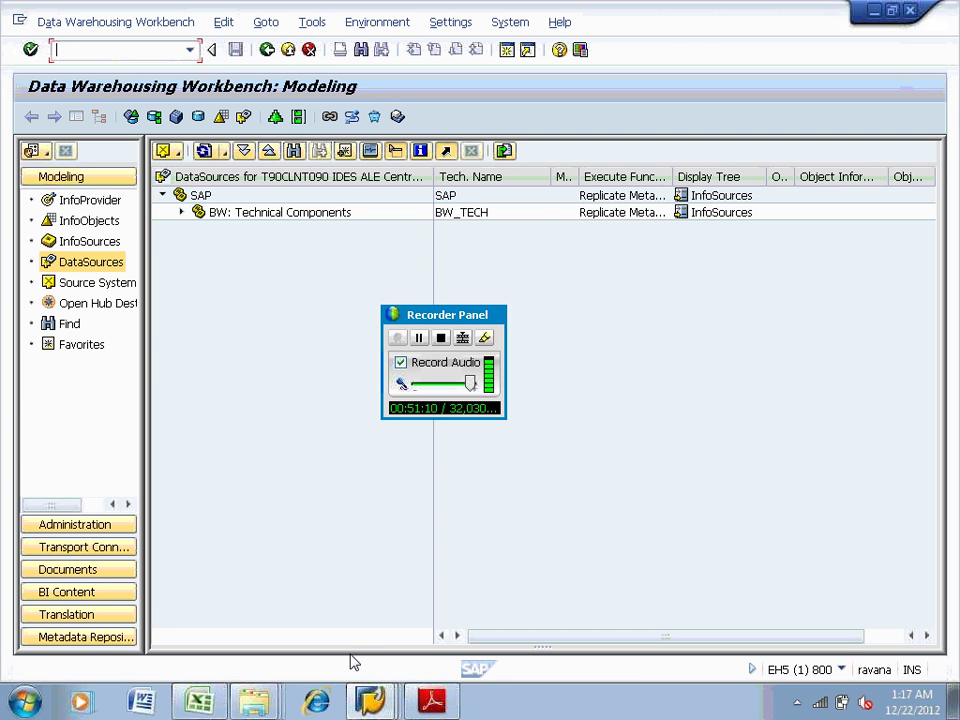
Open SE11 with /nse11 and try creating table ZTABLE, which already exists
text(/nse11)
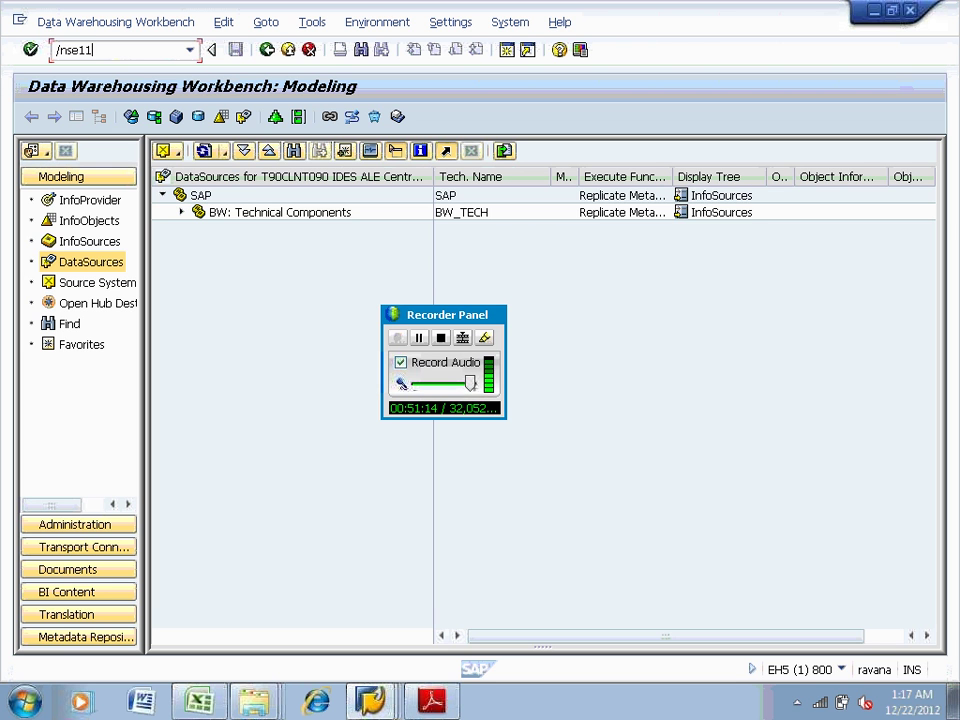
key(Return)
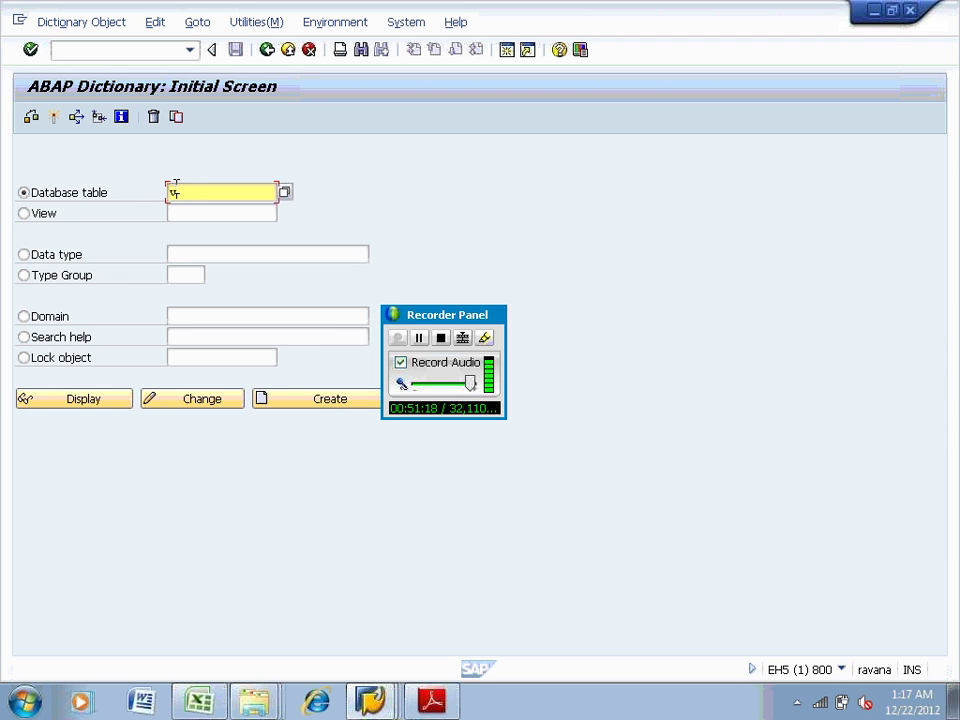
text(vbak)
double_click(209, 193)
text(z)
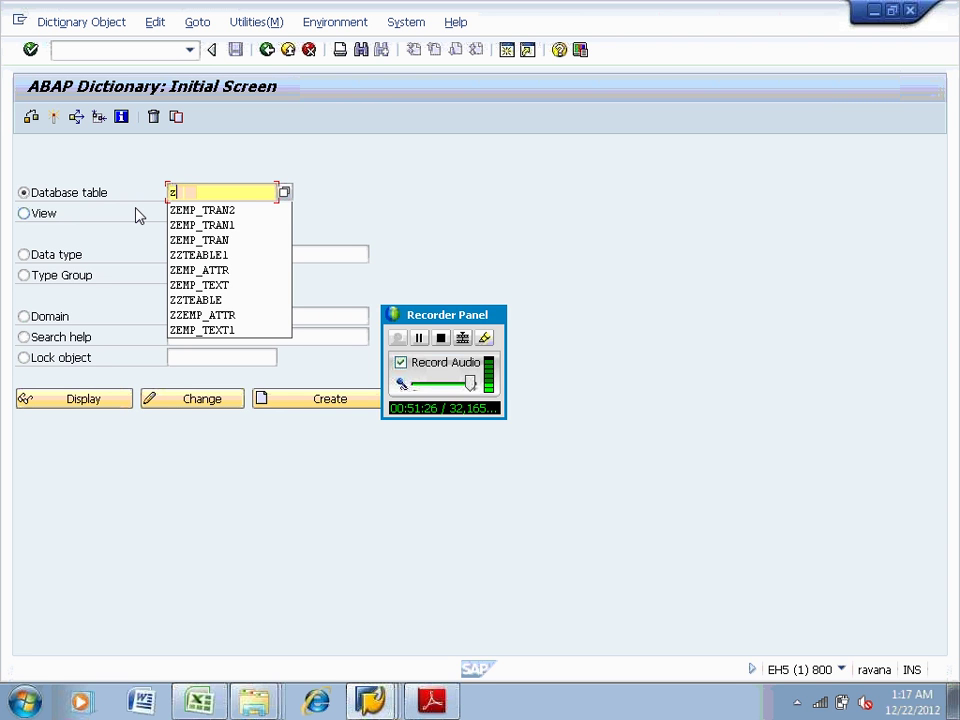
text(table)
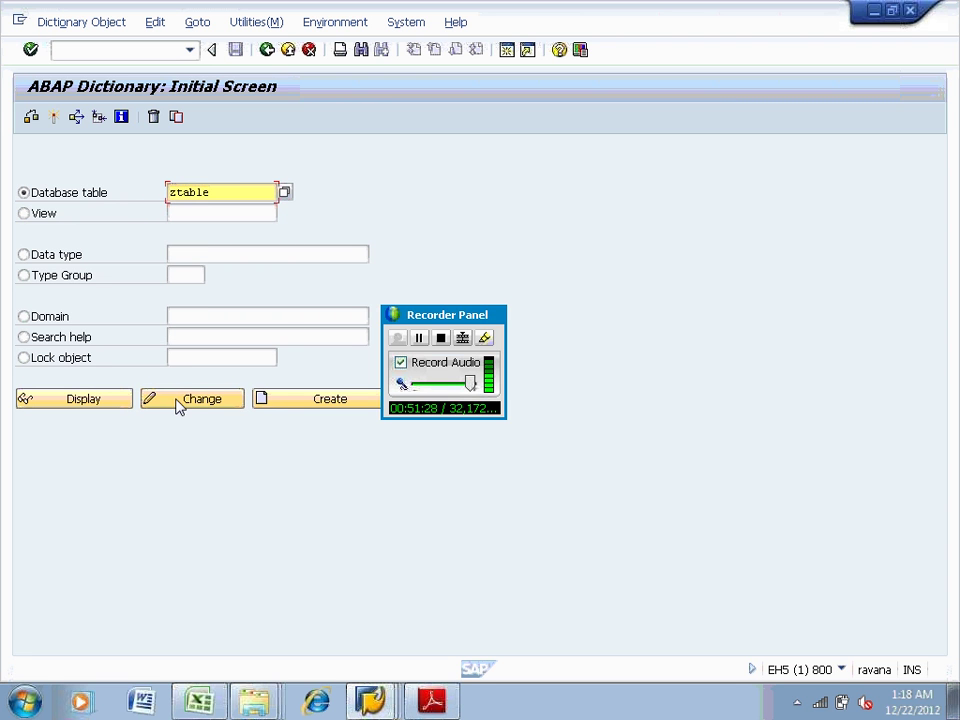
click(268, 403)
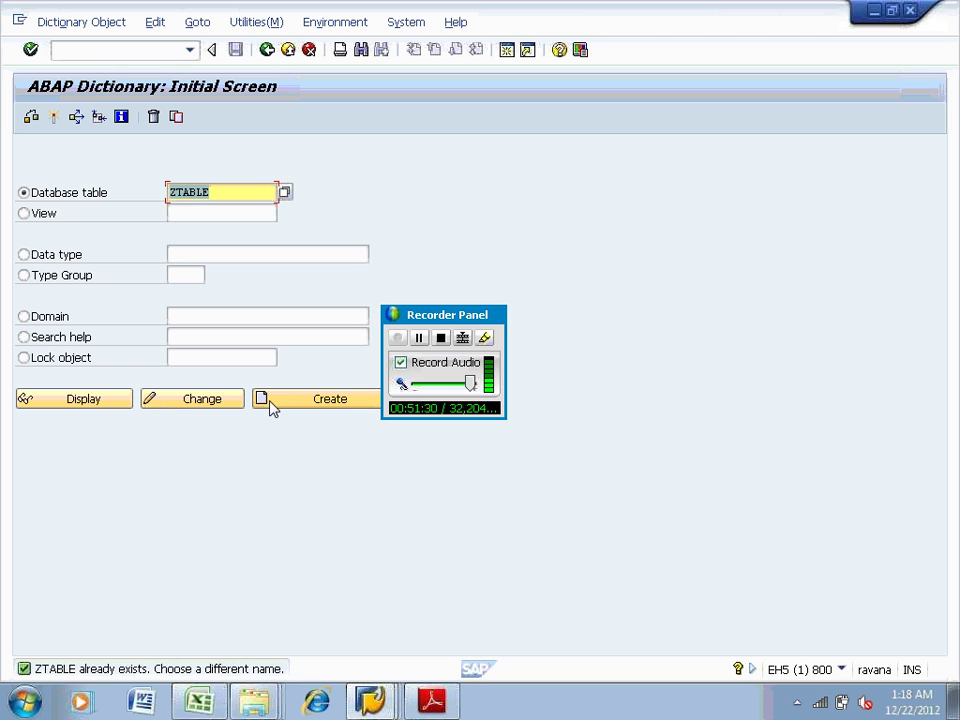
Try ZTABLE1, which is also taken, then create new table ZTABLE11
click(230, 192)
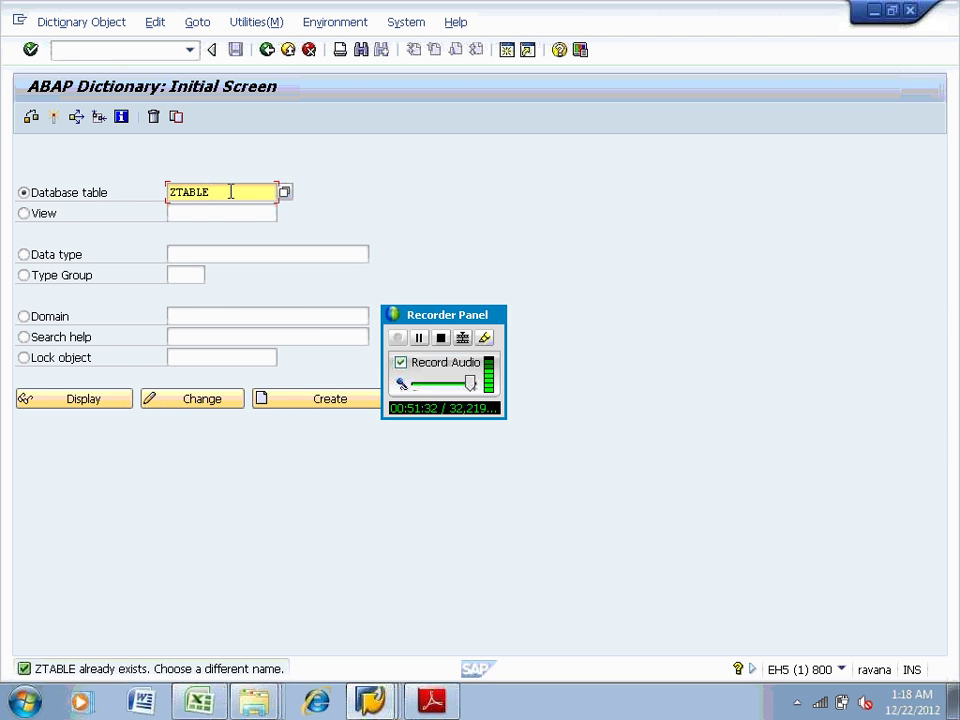
text(1)
key(Return)
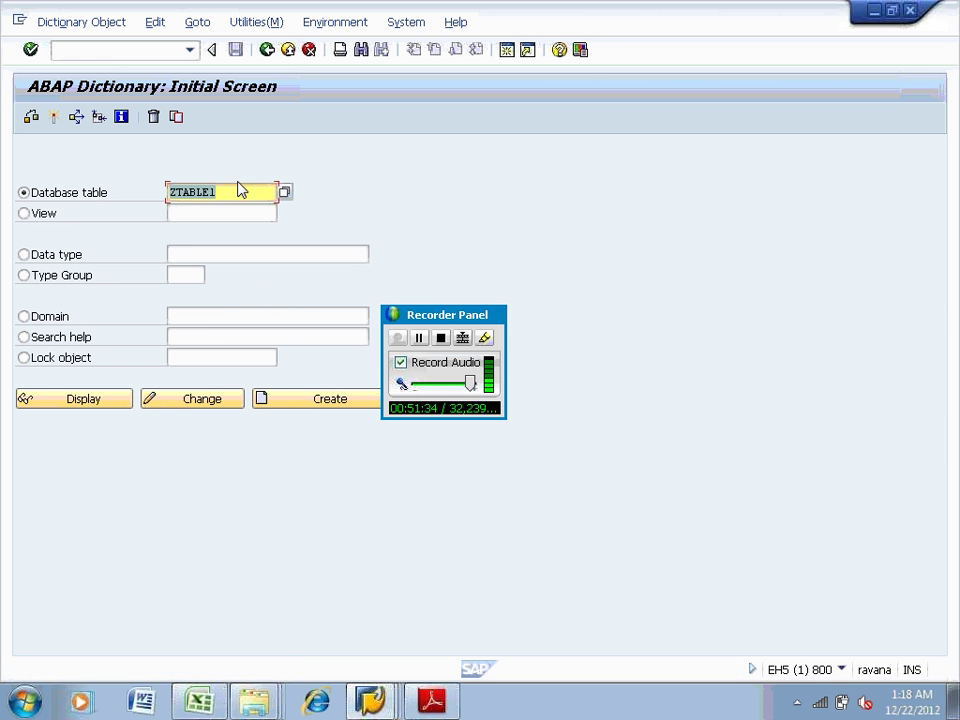
click(298, 404)
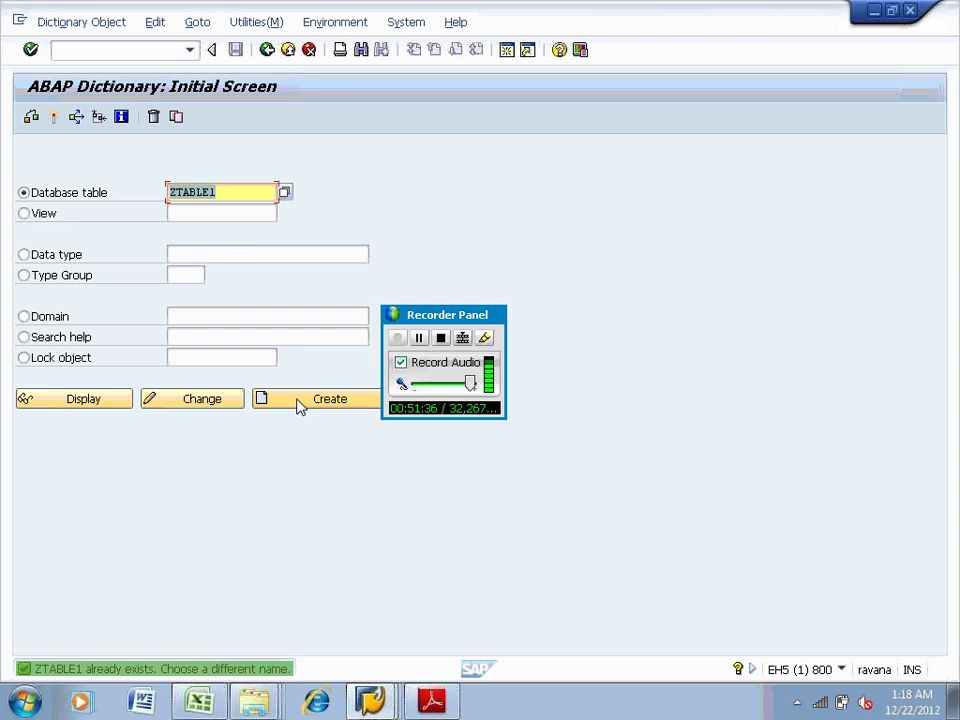
click(244, 196)
text(1)
key(Return)
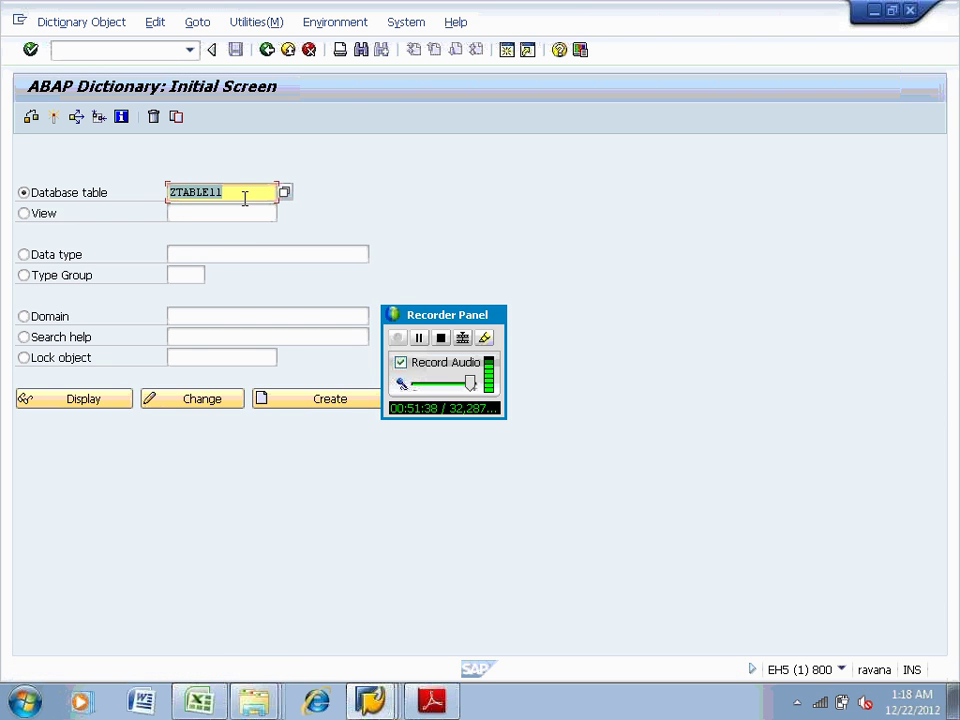
click(328, 401)
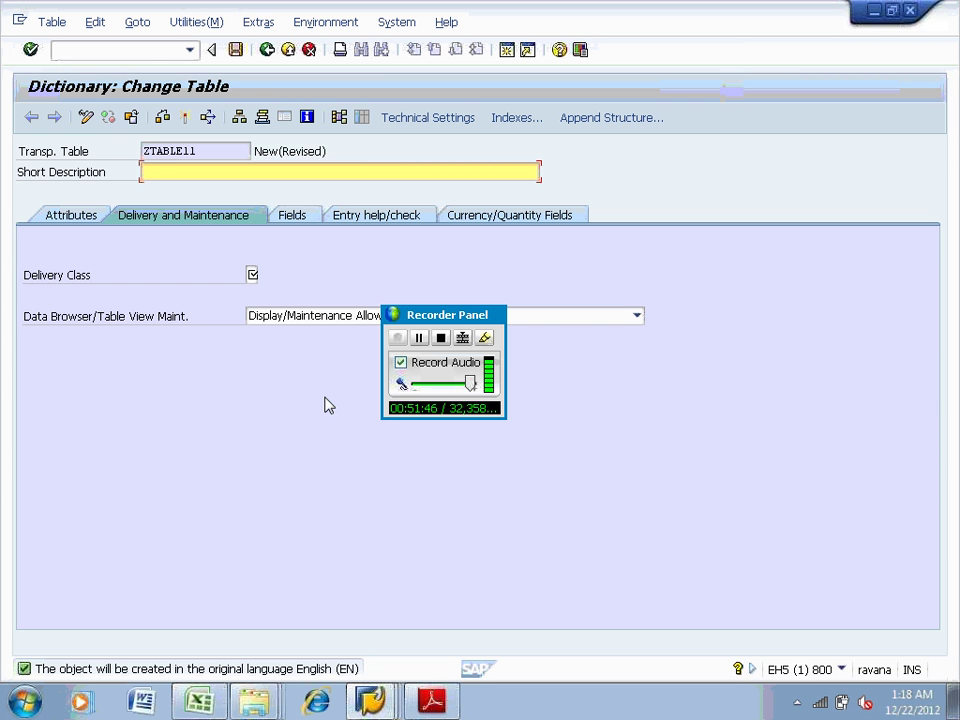
Give ZTABLE11 short description 'table', delivery class C, and Display/Maintenance Allowed
text(table)
click(253, 273)
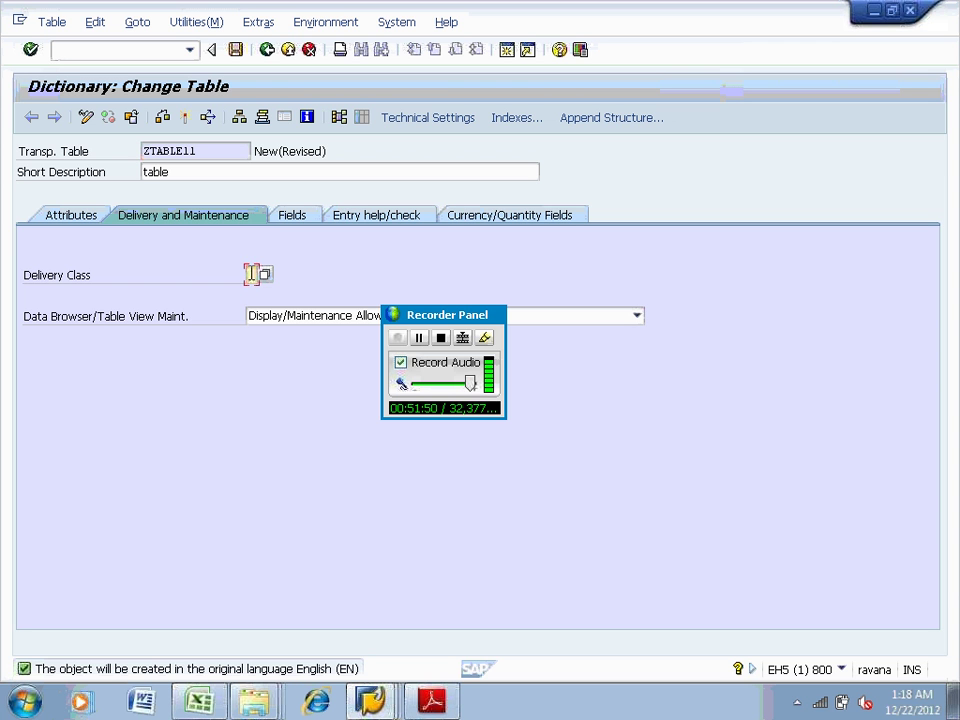
text(C)
click(279, 318)
click(276, 350)
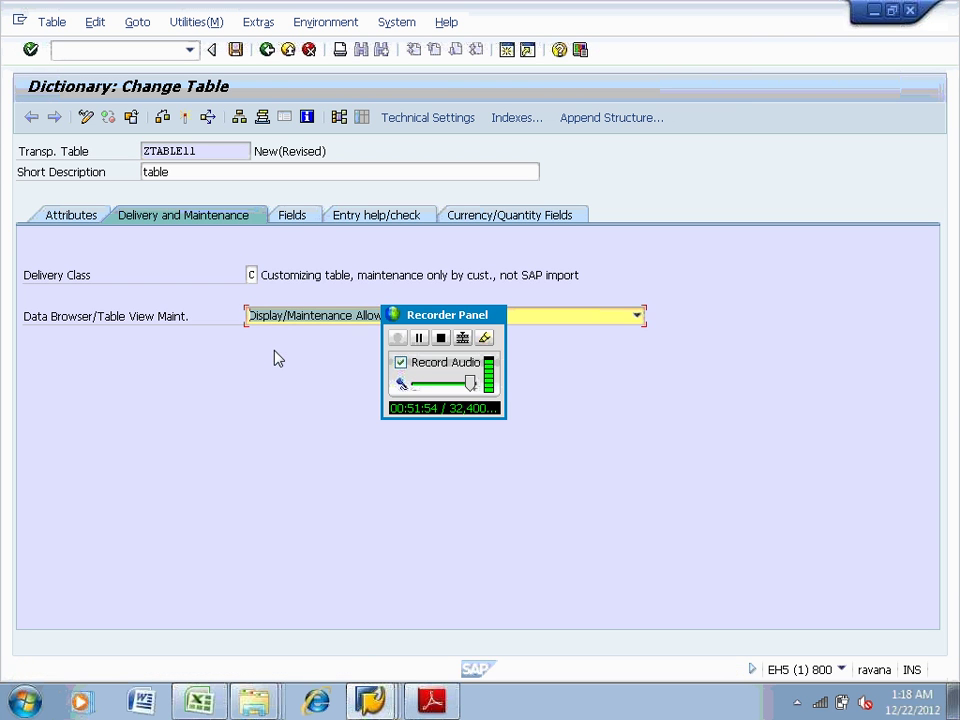
Enter fields ZZEMPID, ZSAL and ZTAX in the table's field list
click(300, 214)
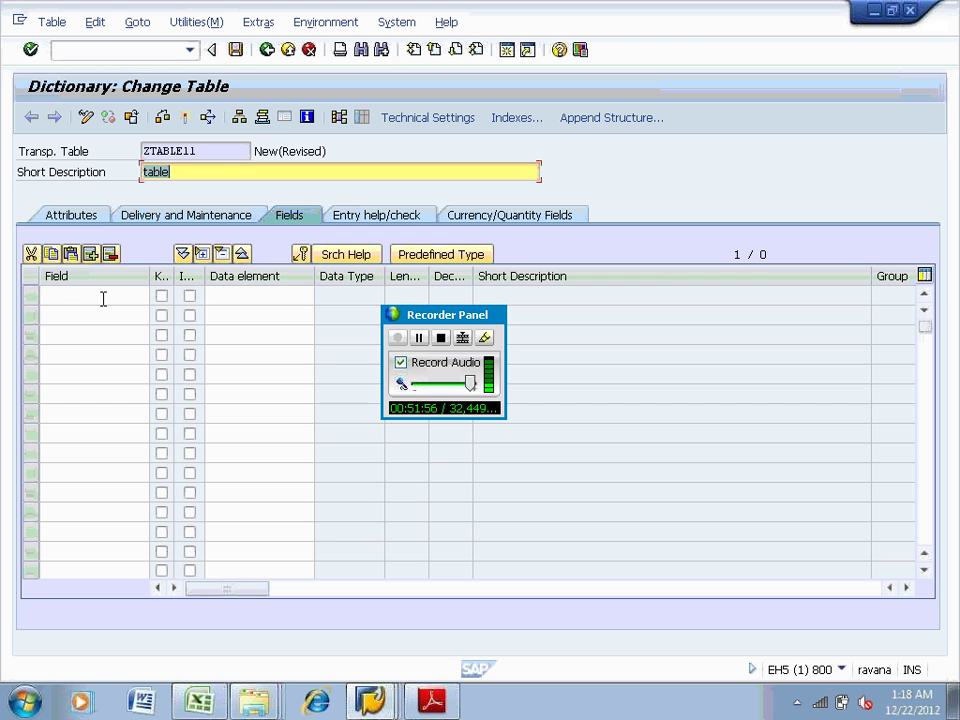
text(zzempid)
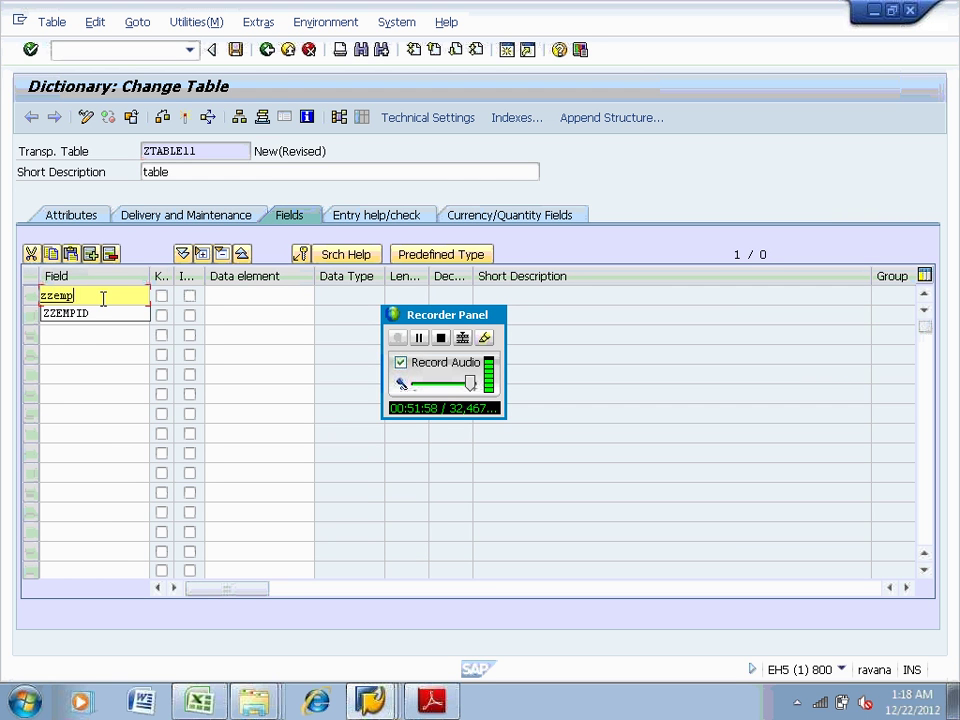
click(63, 316)
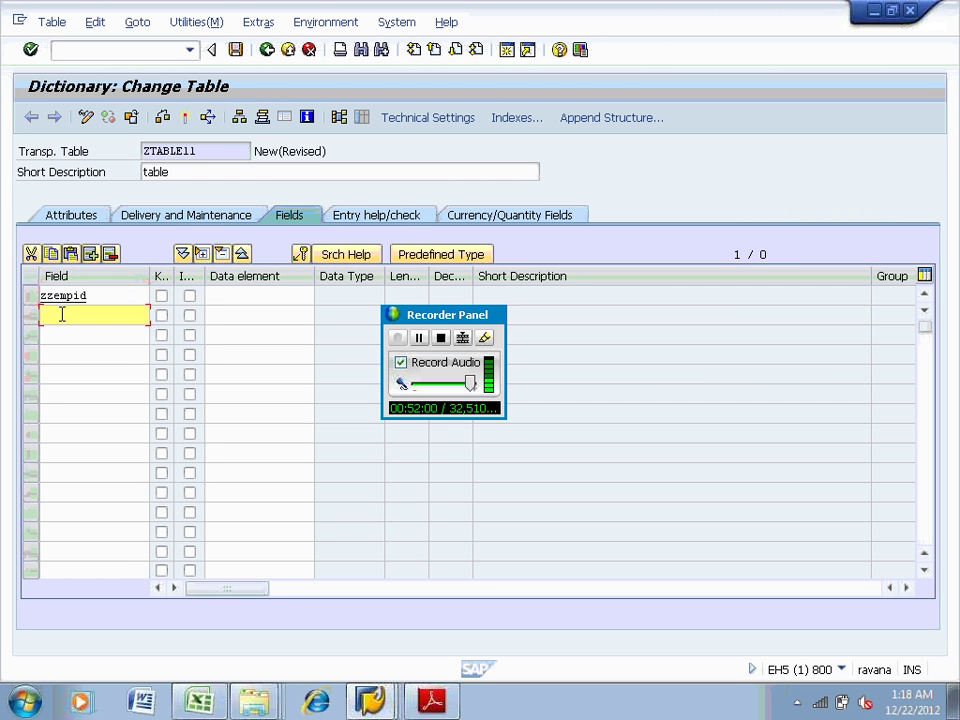
text(zsa;)
key(BackSpace)
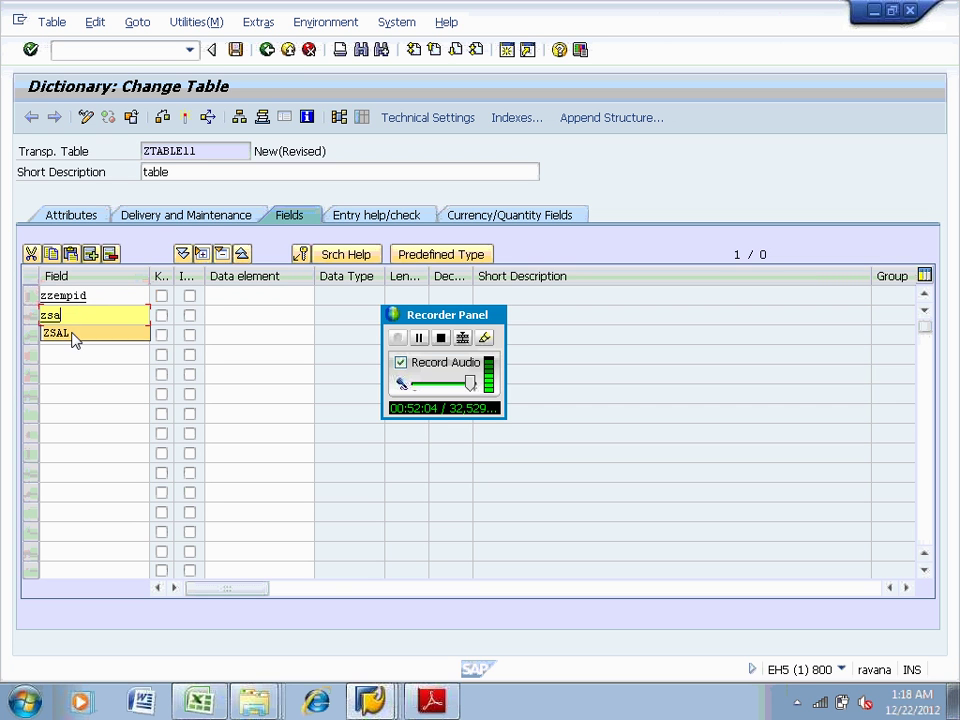
click(72, 334)
click(71, 332)
text(zt)
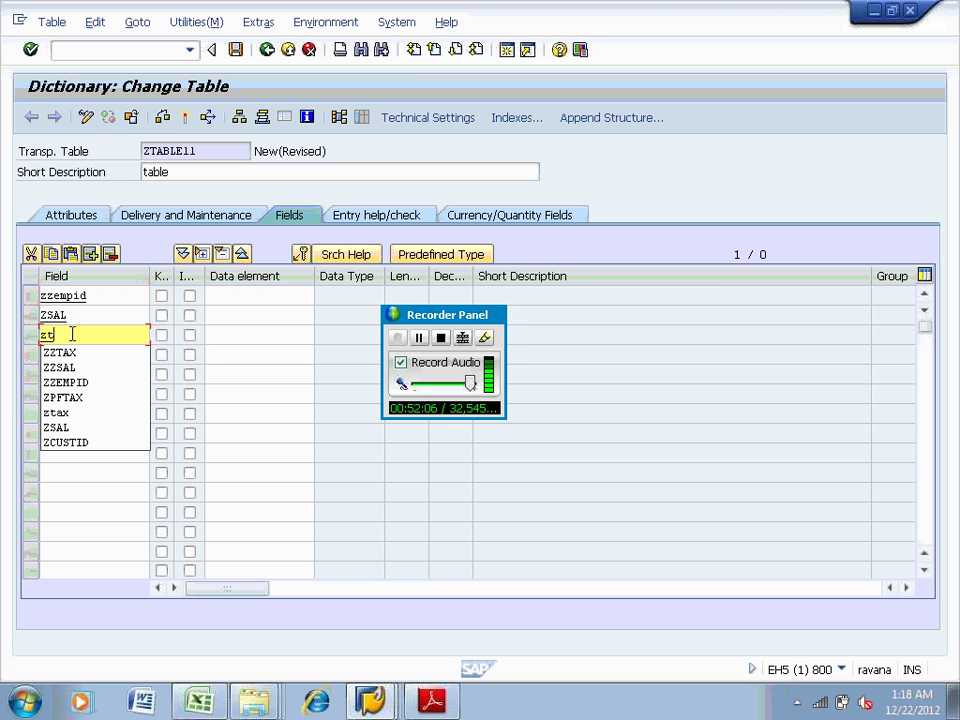
text(ax)
Mark ZZEMPID as key, assign data element ZEMPLDE, and navigate to its definition
click(81, 294)
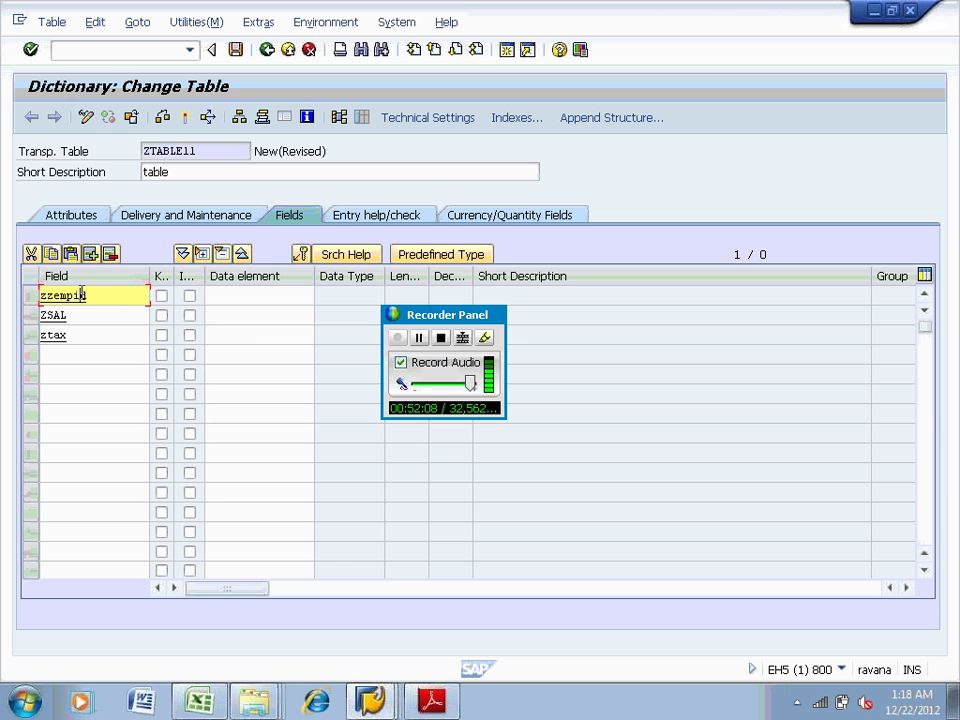
click(236, 297)
click(161, 296)
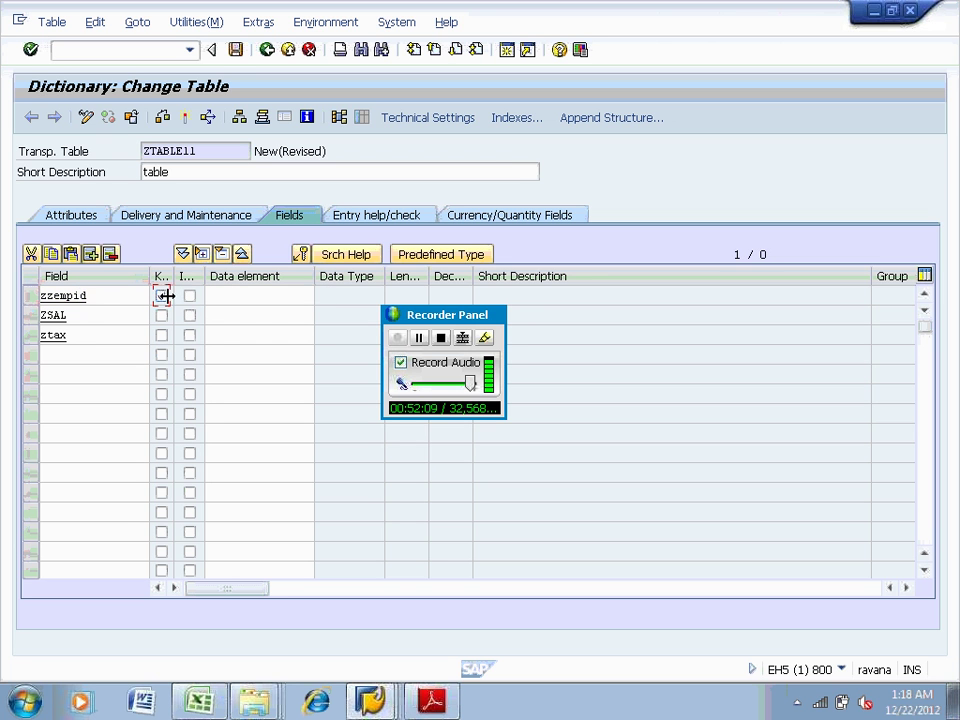
click(229, 300)
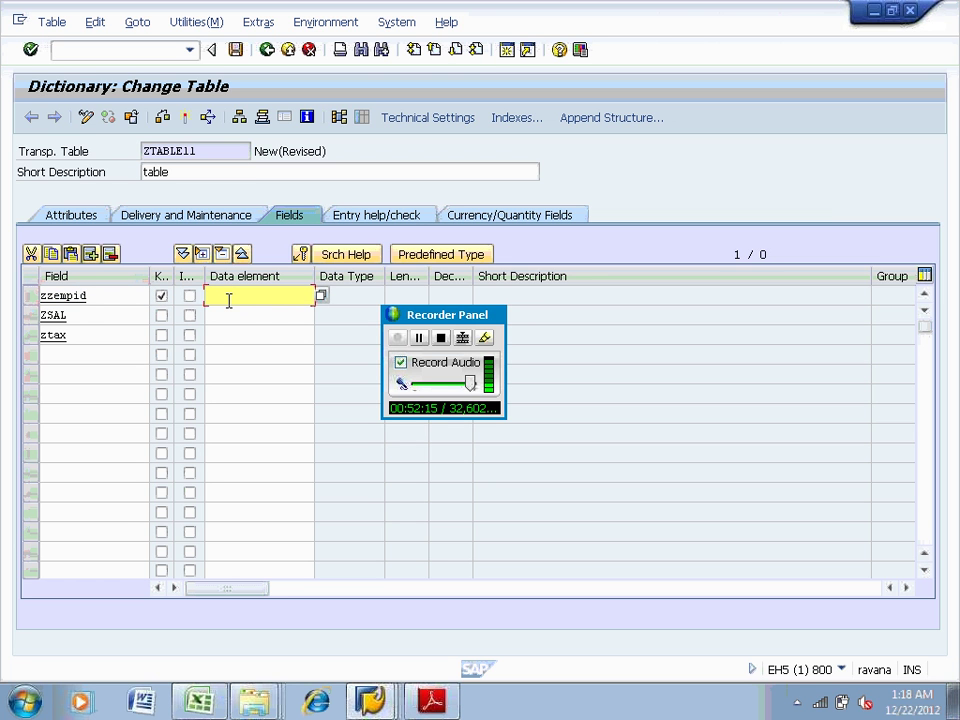
text(zee)
key(BackSpace)
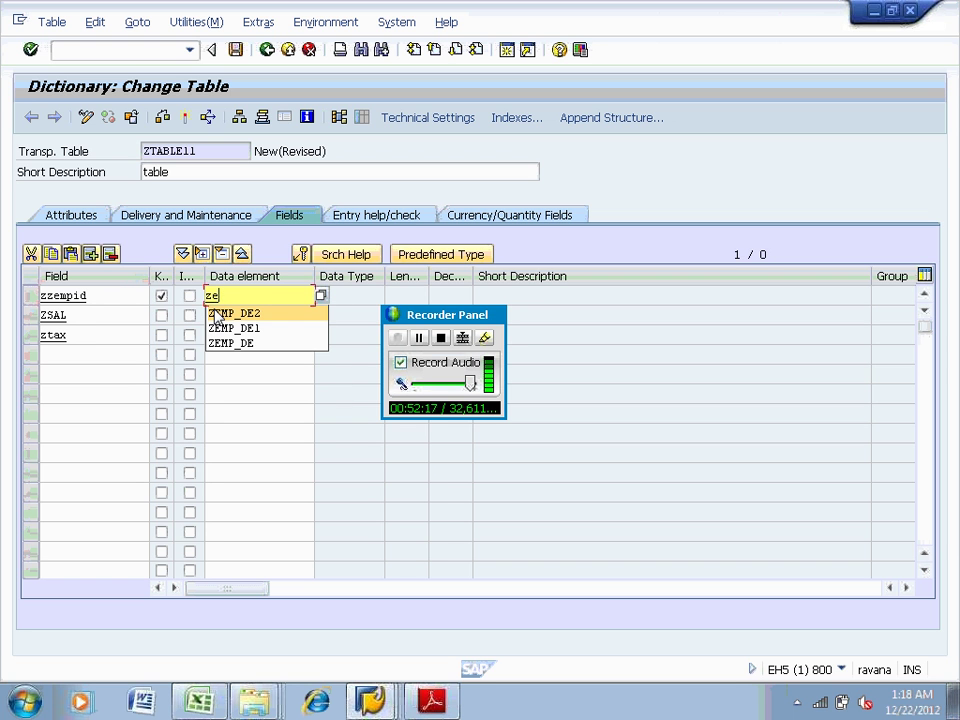
text(mpide)
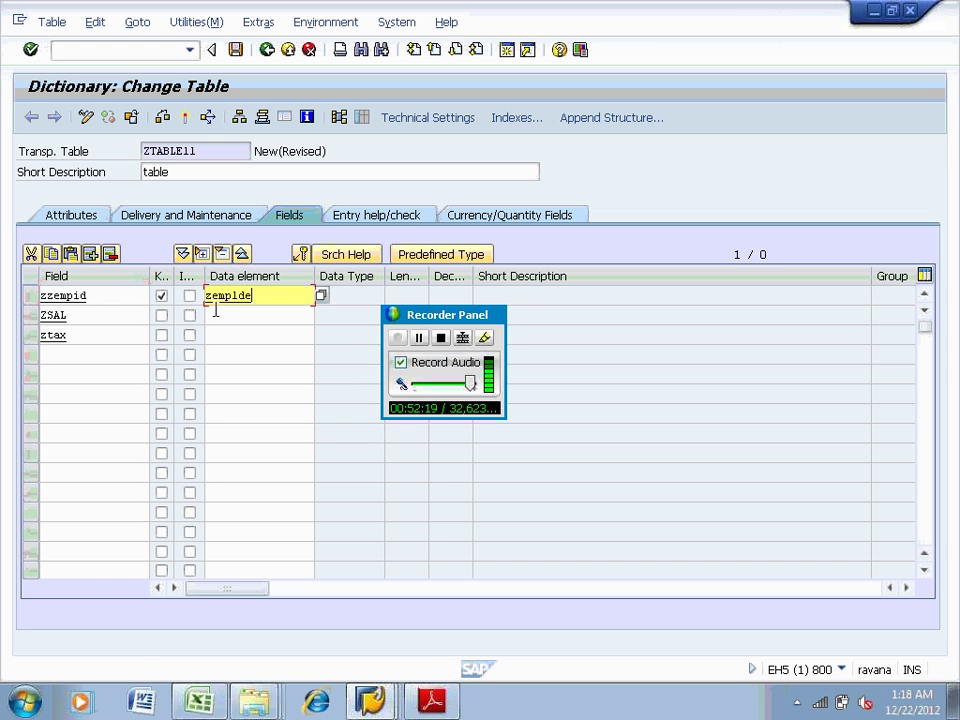
key(F3)
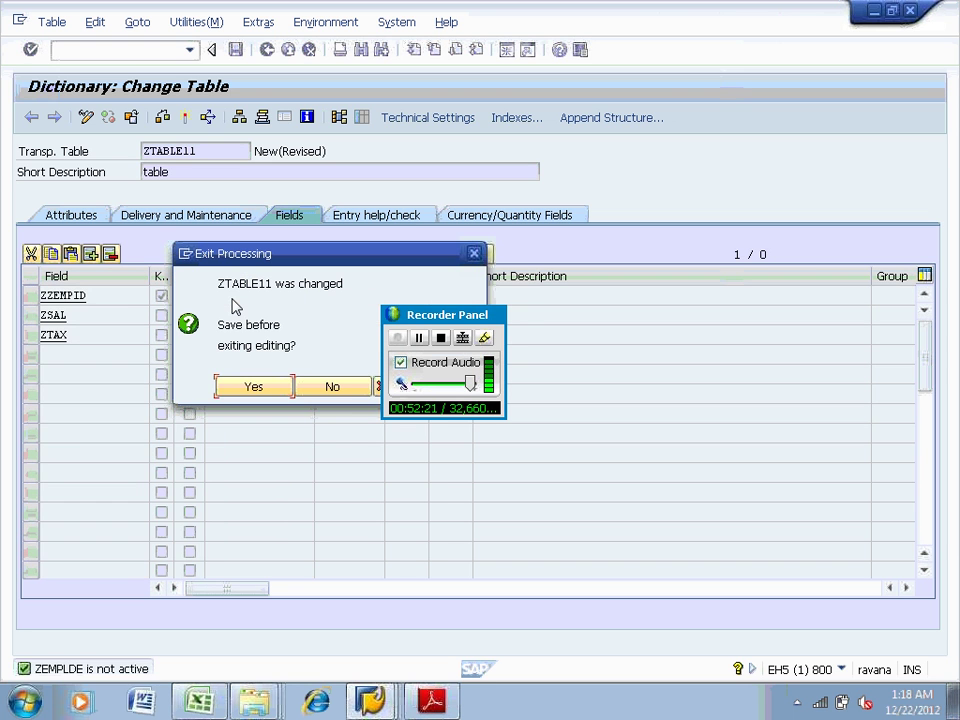
Answer the save prompt and start data element ZEMPLDE with short description 'employee'
click(331, 388)
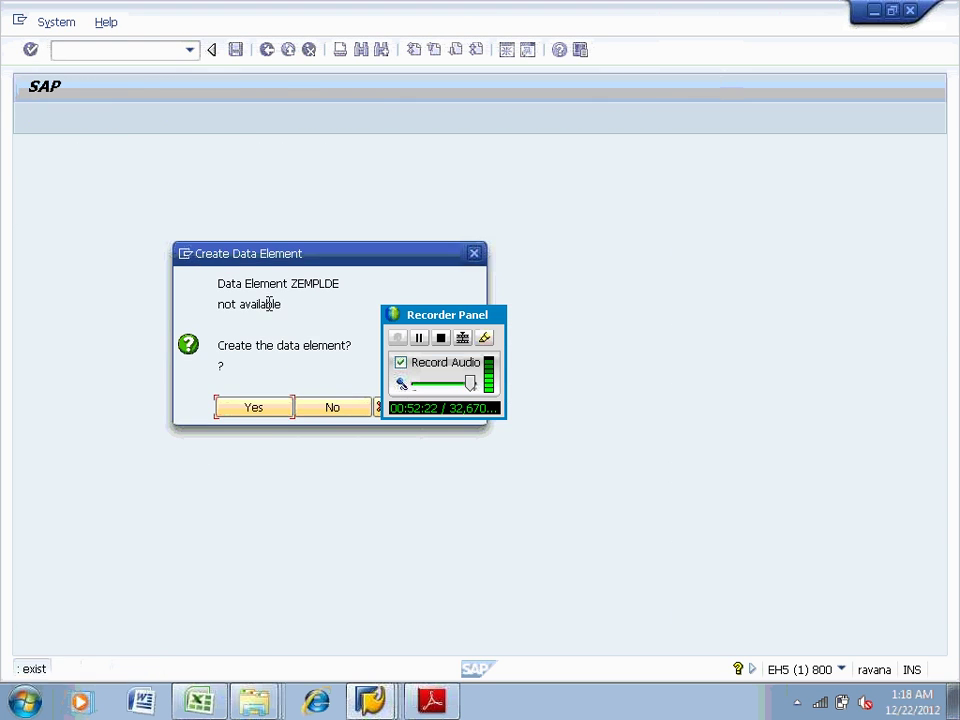
click(254, 408)
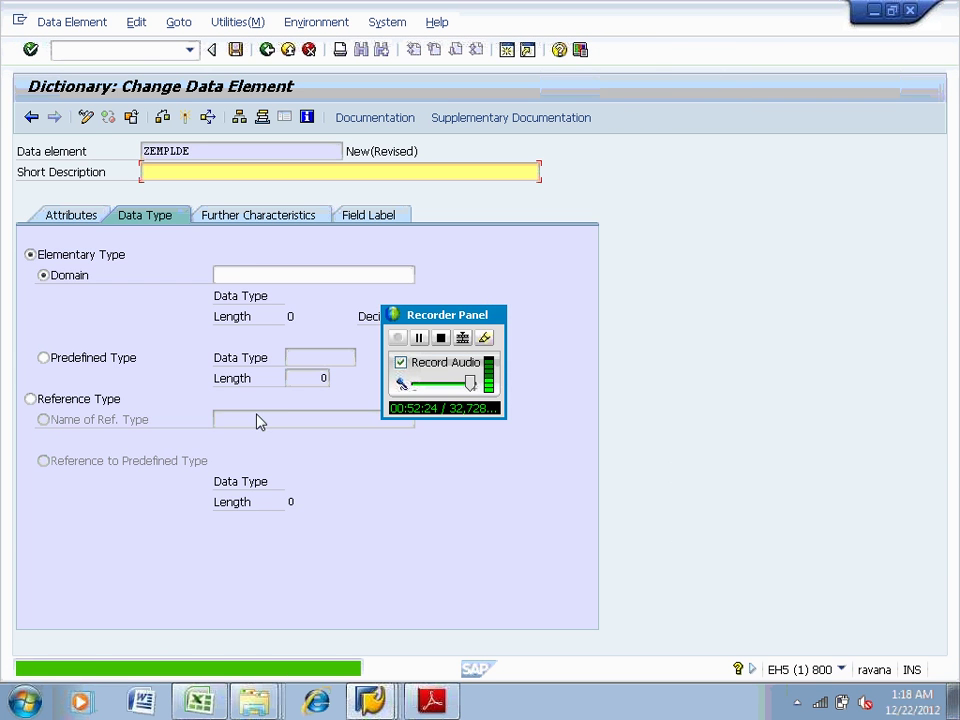
text(em)
click(214, 152)
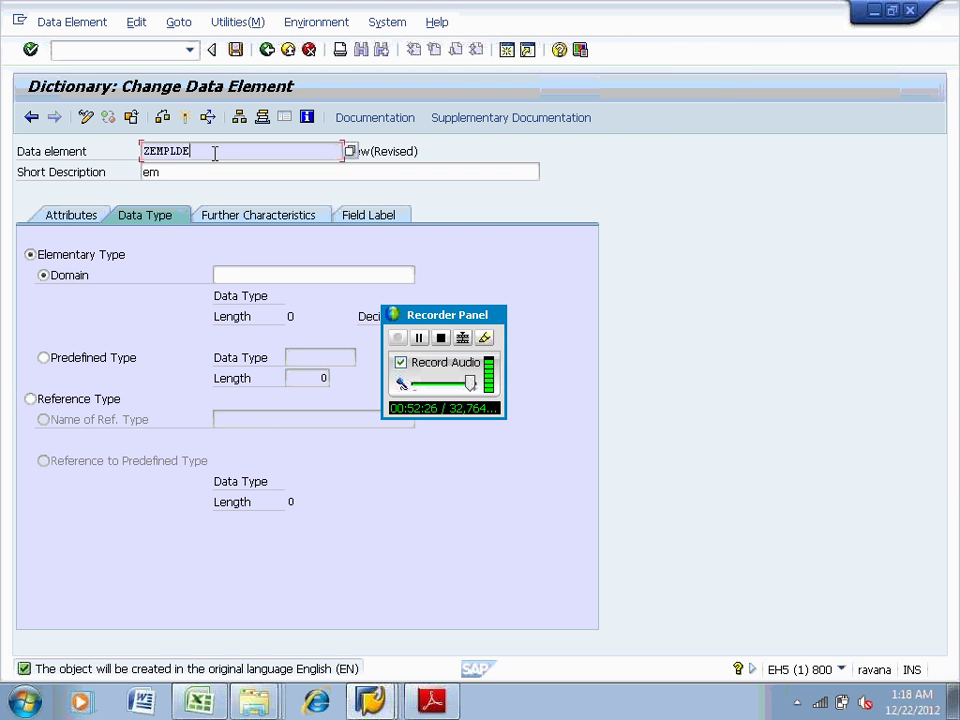
click(176, 177)
text(ployee)
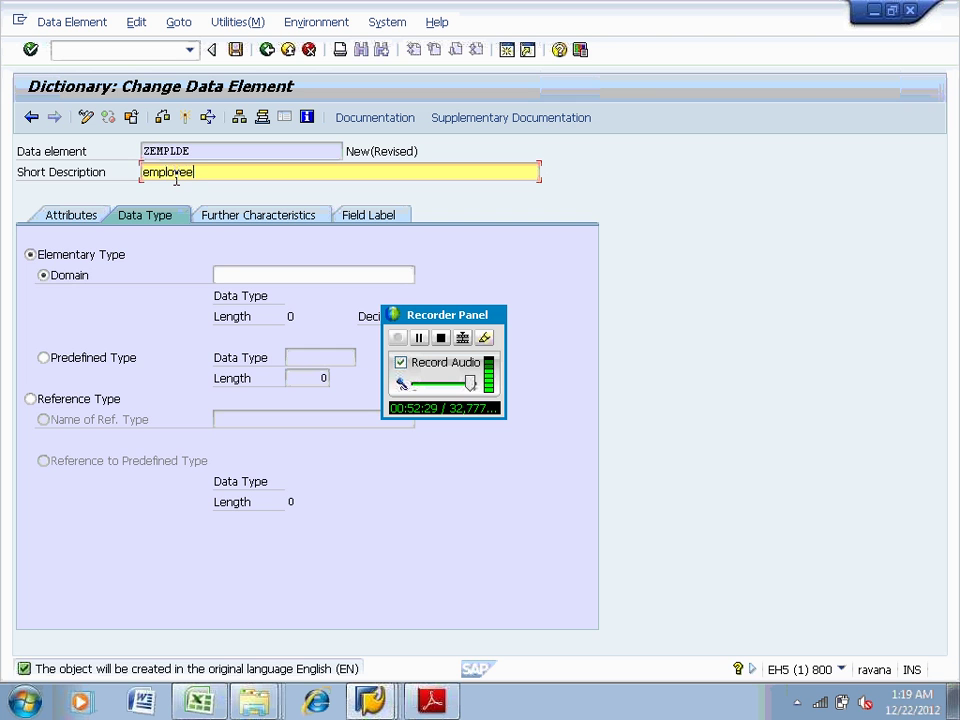
Set ZEMPLDE's domain to ZEMPLDO, dismissing the no-active-domain notice
click(214, 274)
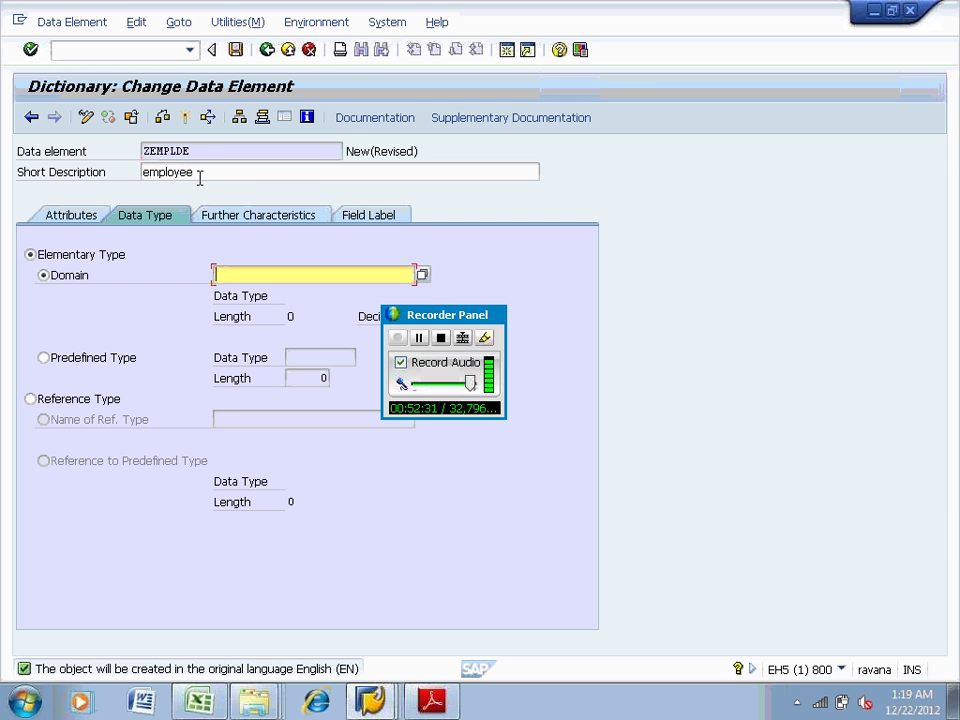
drag(195, 151, 138, 158)
key(ctrl+c)
click(219, 274)
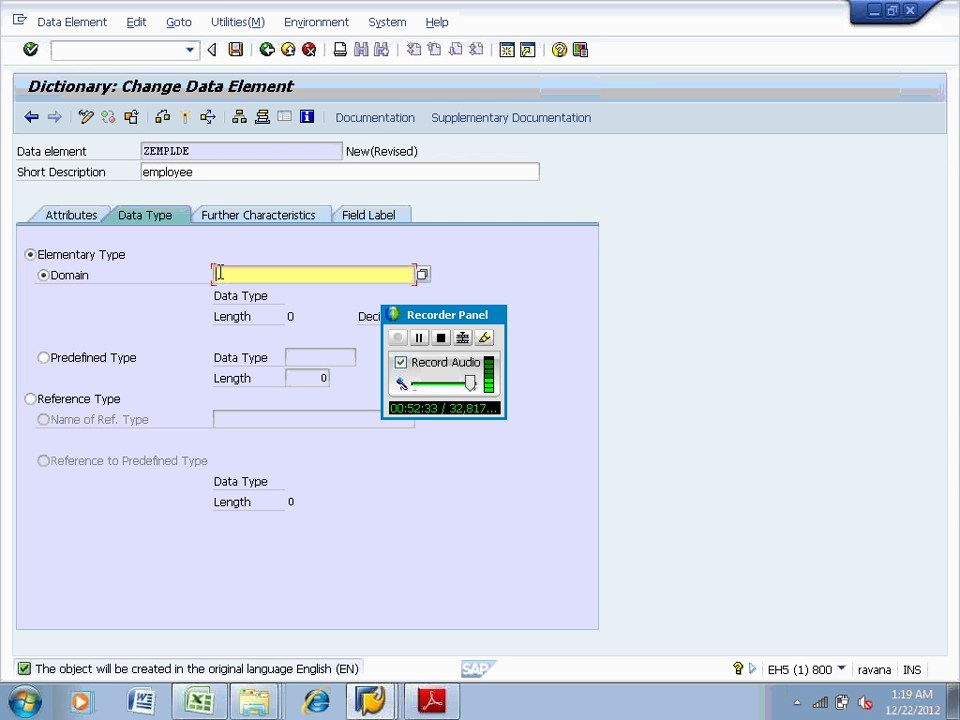
key(ctrl+v)
key(BackSpace)
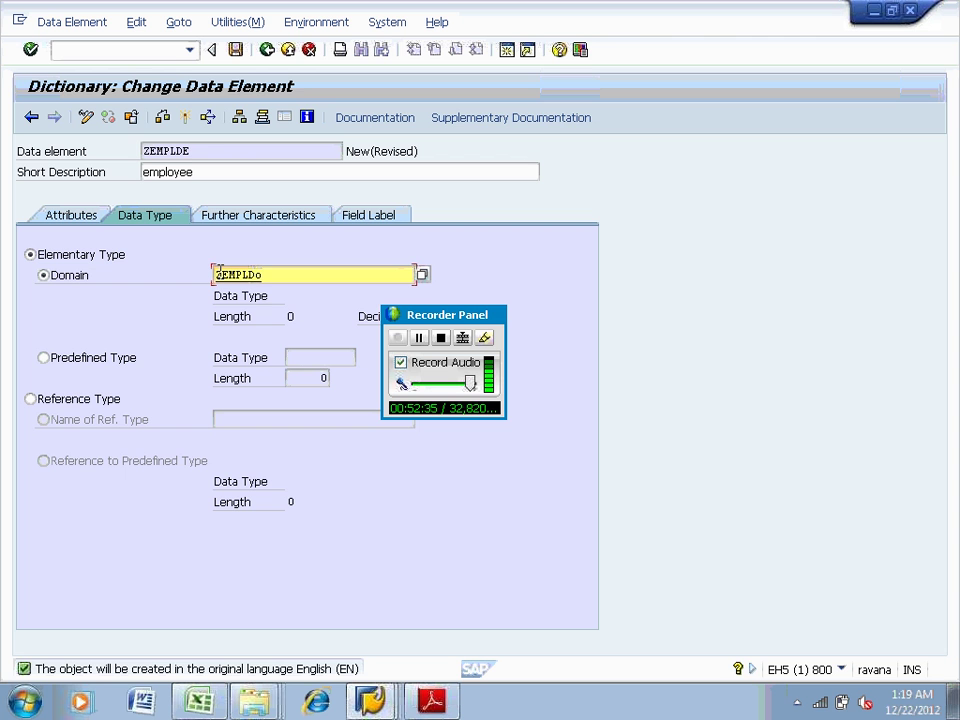
key(Return)
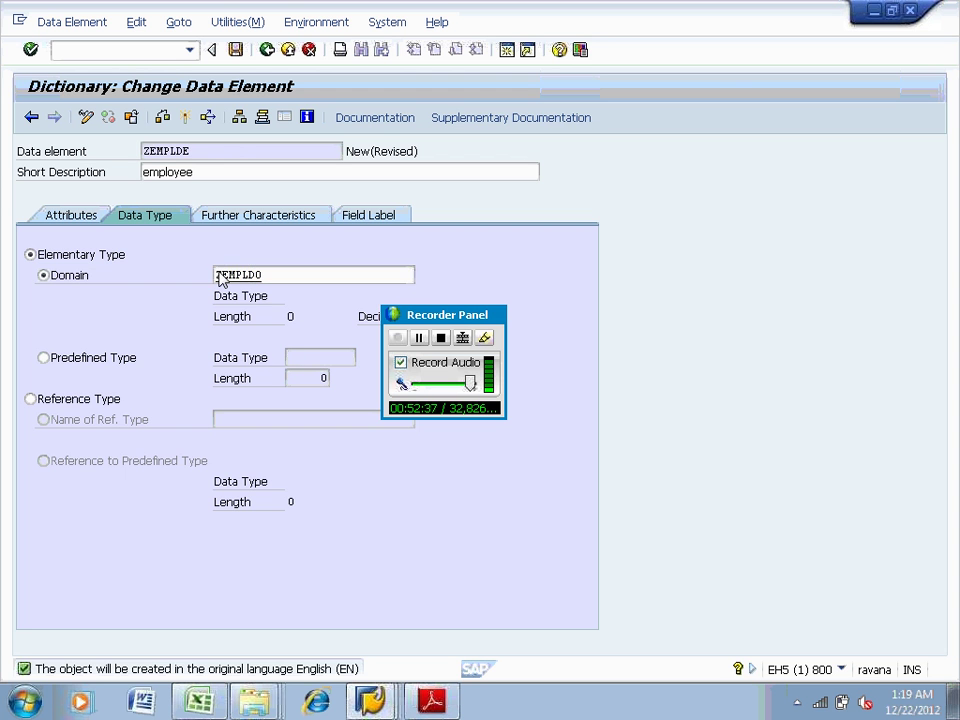
click(450, 527)
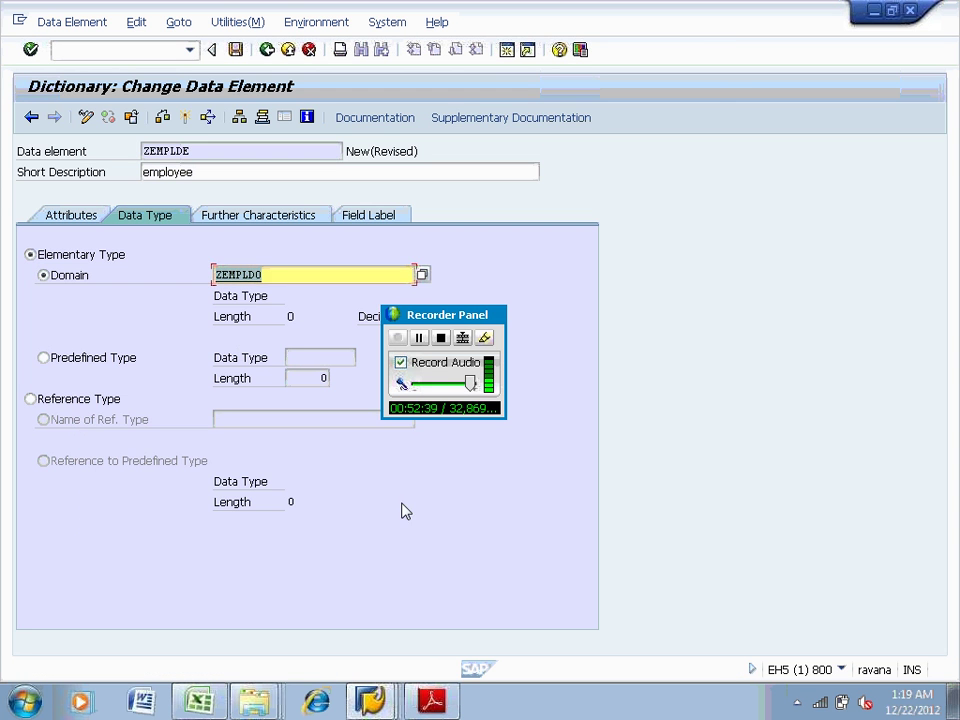
Save ZEMPLDE to package ZZST on a workbench request
key(F3)
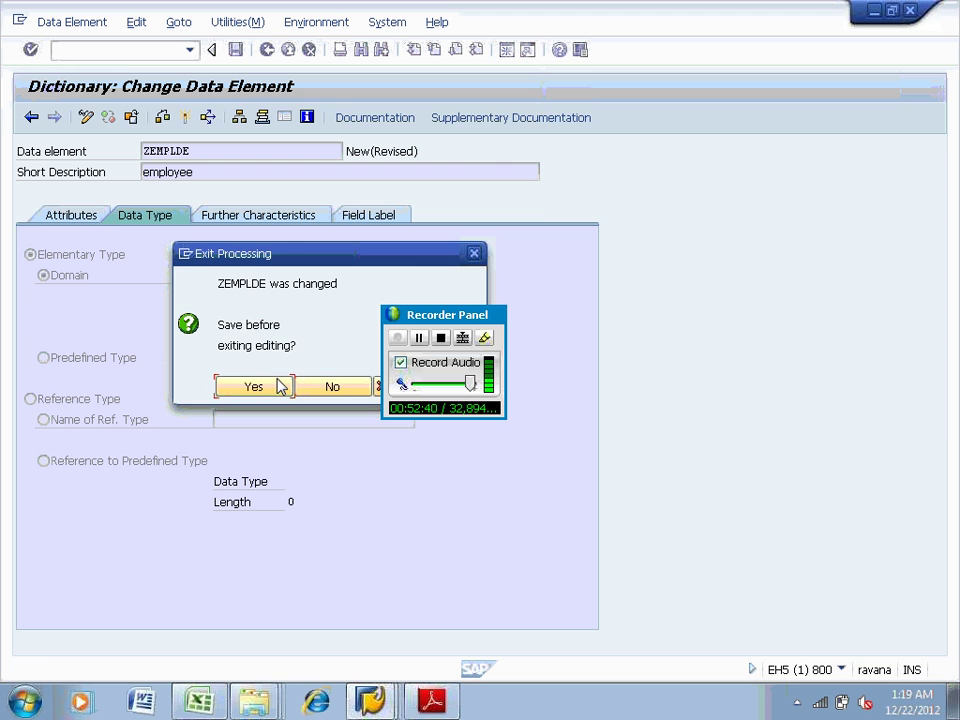
click(278, 387)
text(zzst)
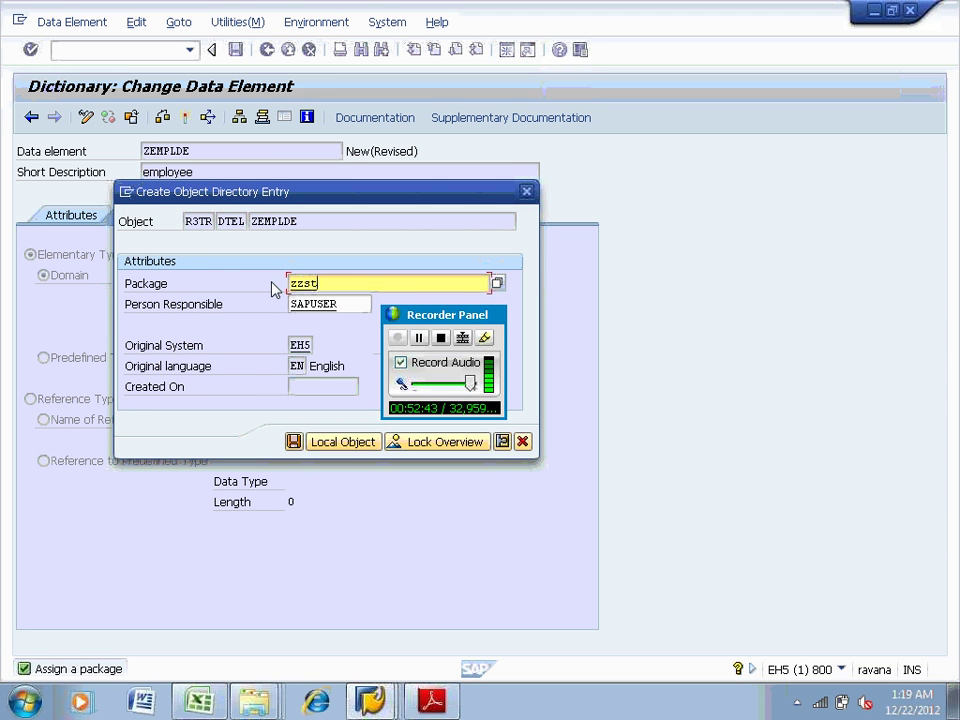
key(Return)
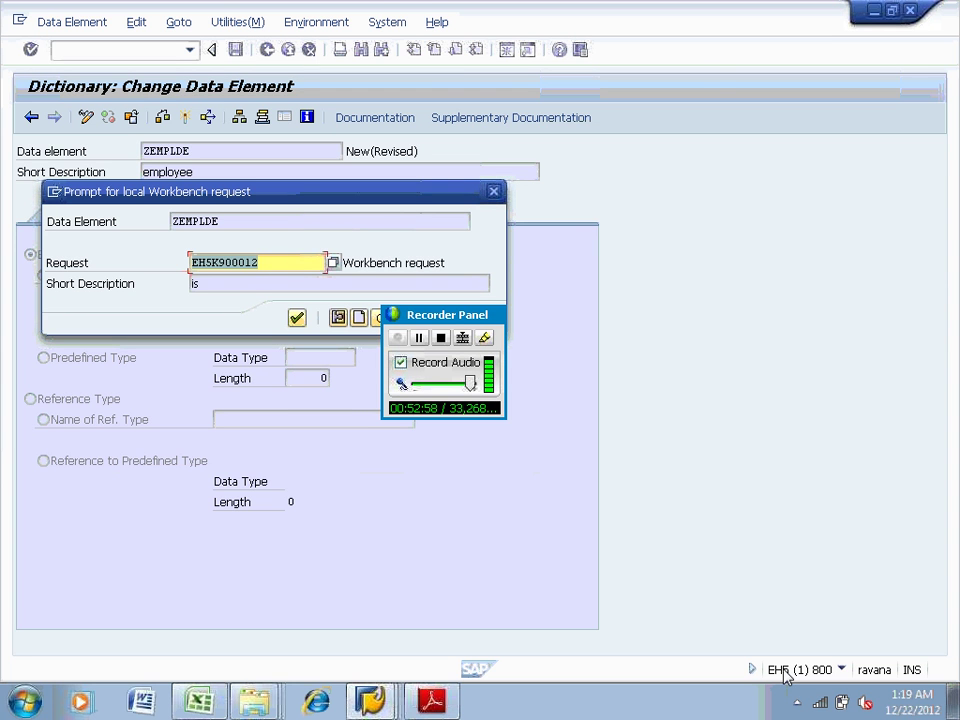
click(297, 318)
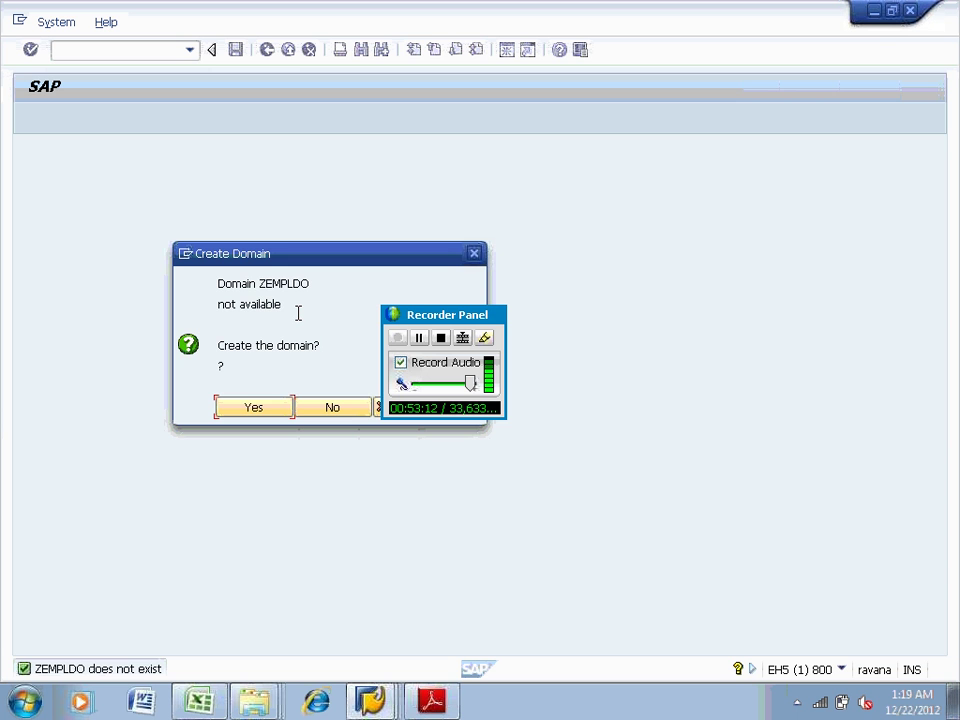
Create domain ZEMPLDO described 'emp do' with data type CHAR, 5 characters
click(266, 410)
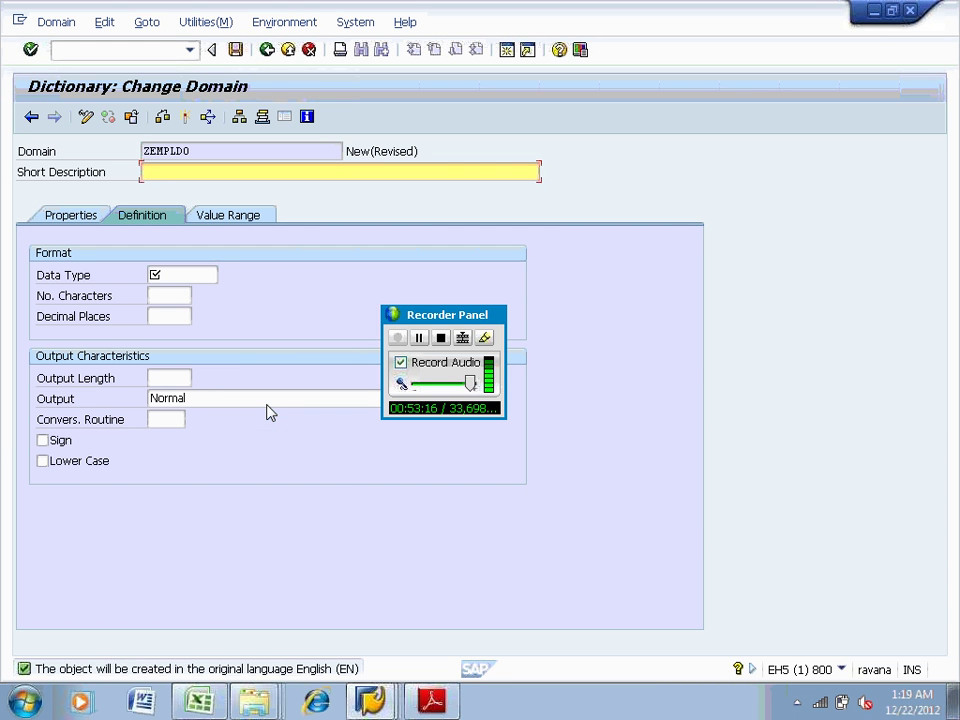
text(emp do)
click(158, 274)
text(CHAR)
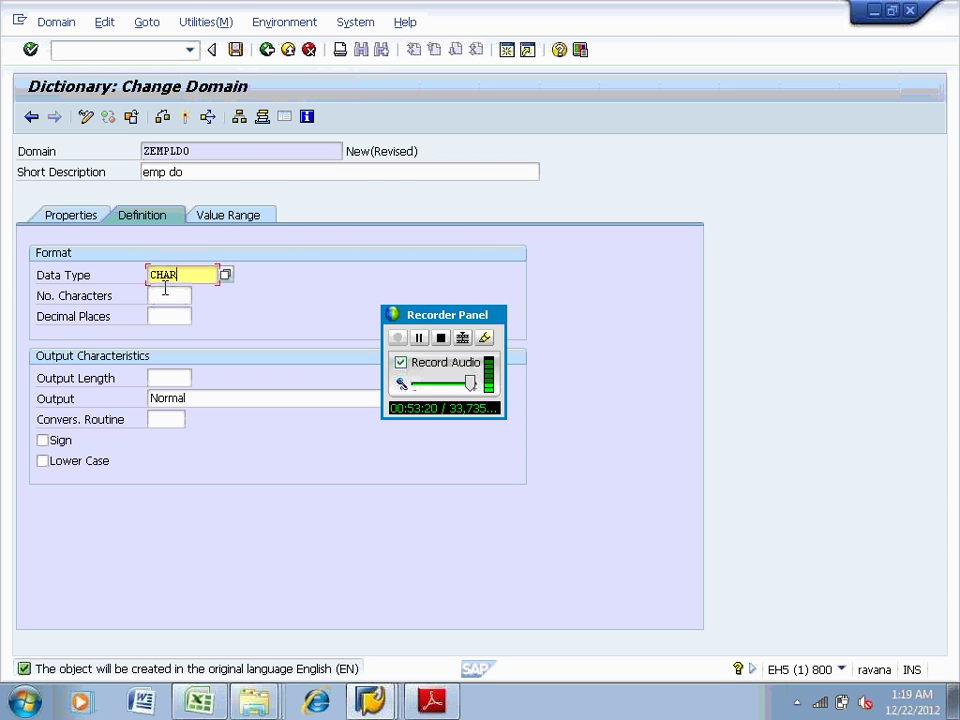
click(165, 292)
text(10)
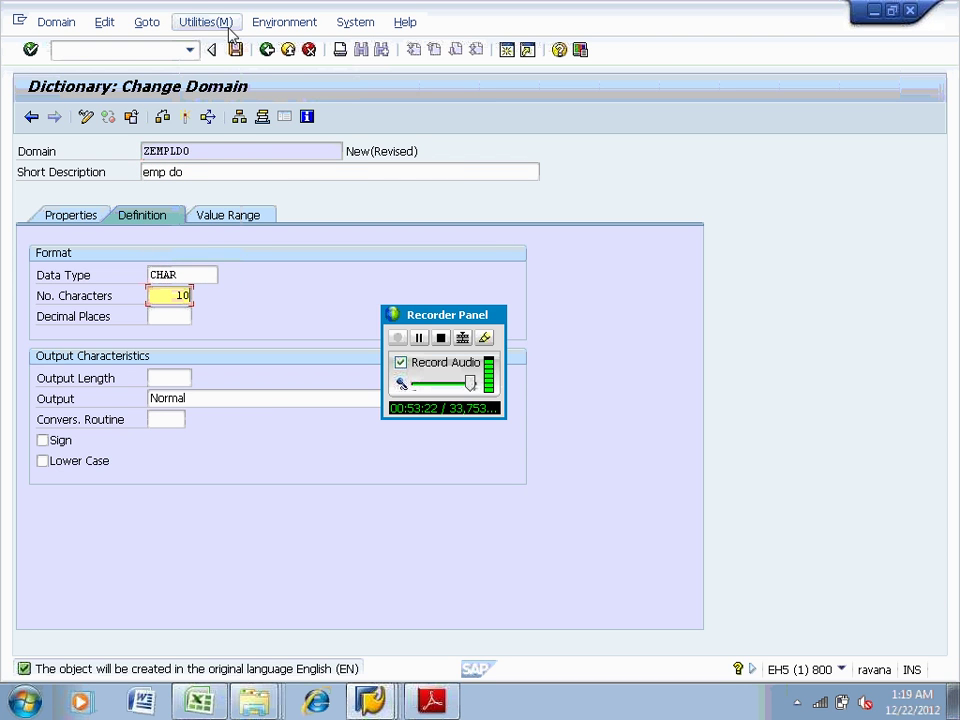
click(207, 22)
click(276, 293)
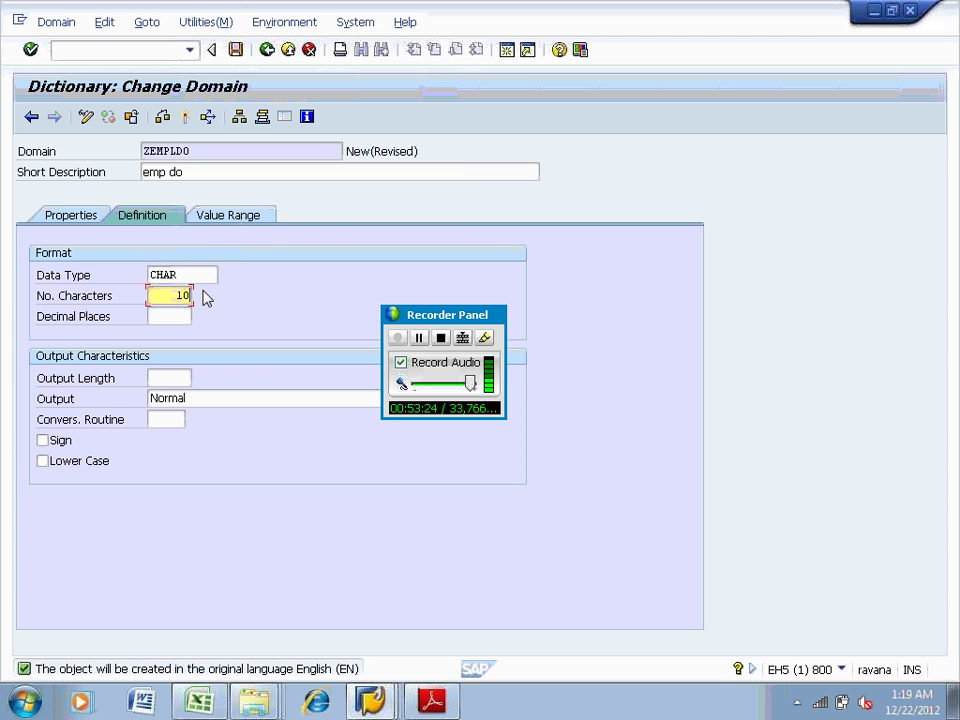
drag(178, 296, 222, 305)
text(8)
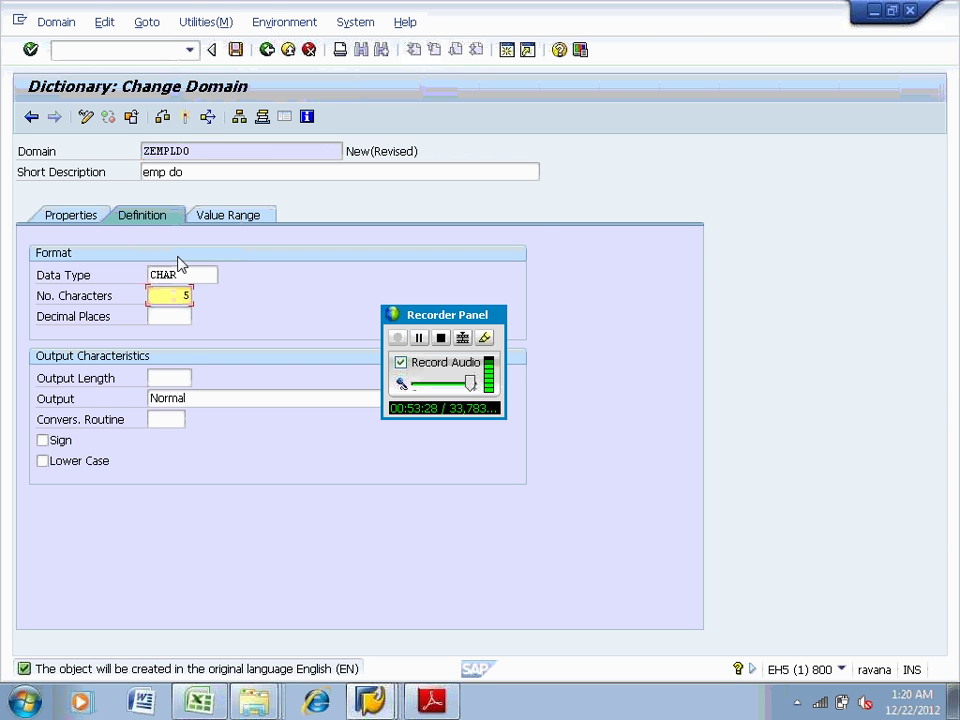
Activate ZEMPLDO together with ZEMPLDE on the workbench request, then go back
click(185, 116)
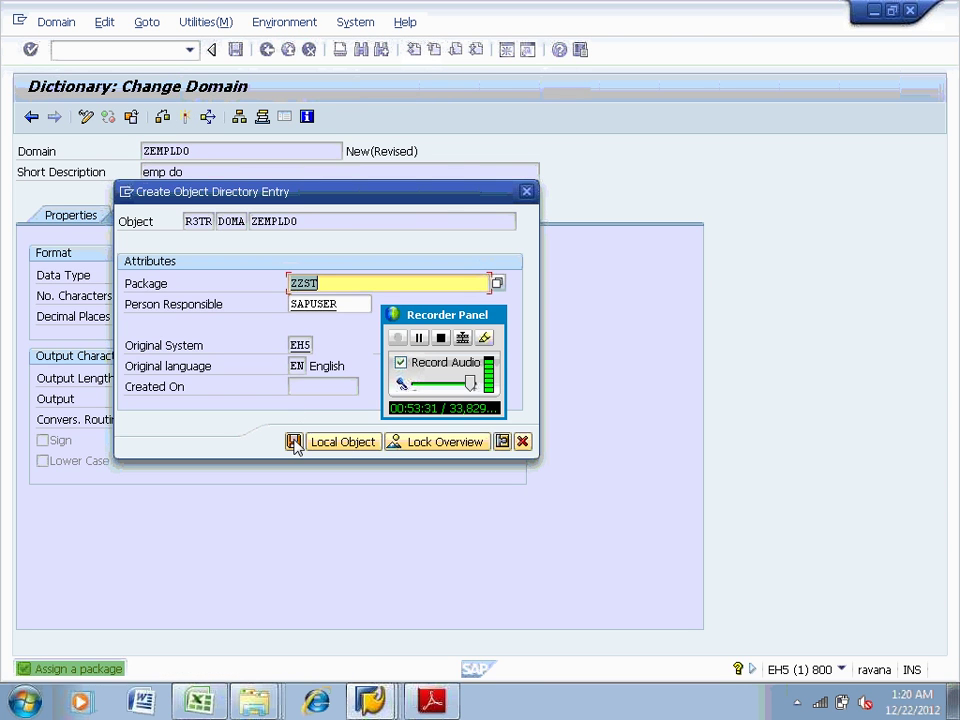
click(294, 440)
click(297, 318)
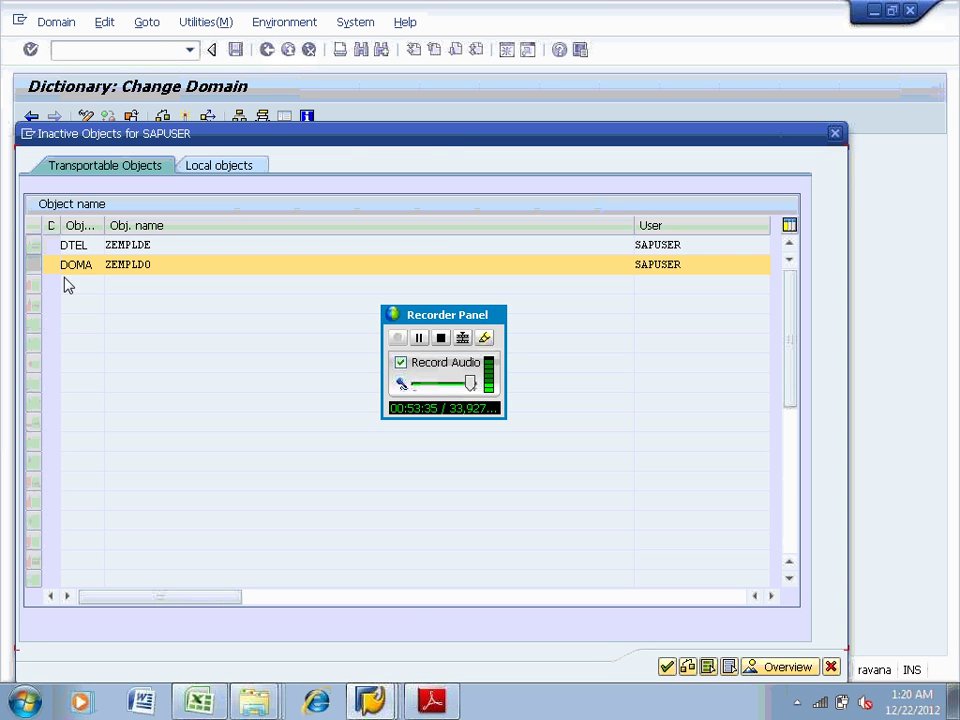
ctrl+click(33, 245)
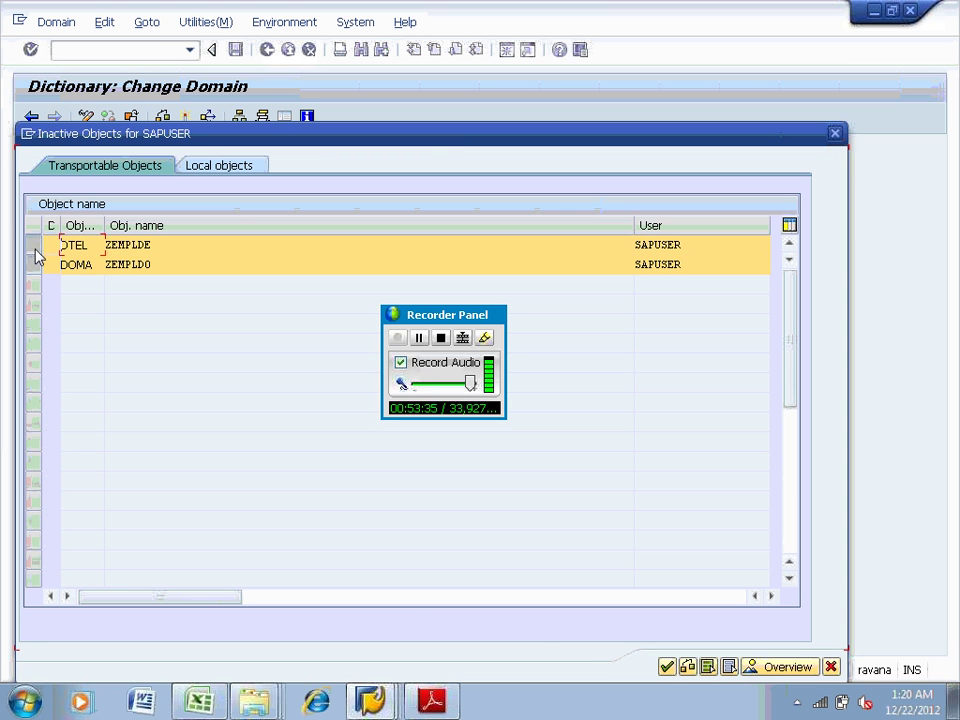
click(667, 667)
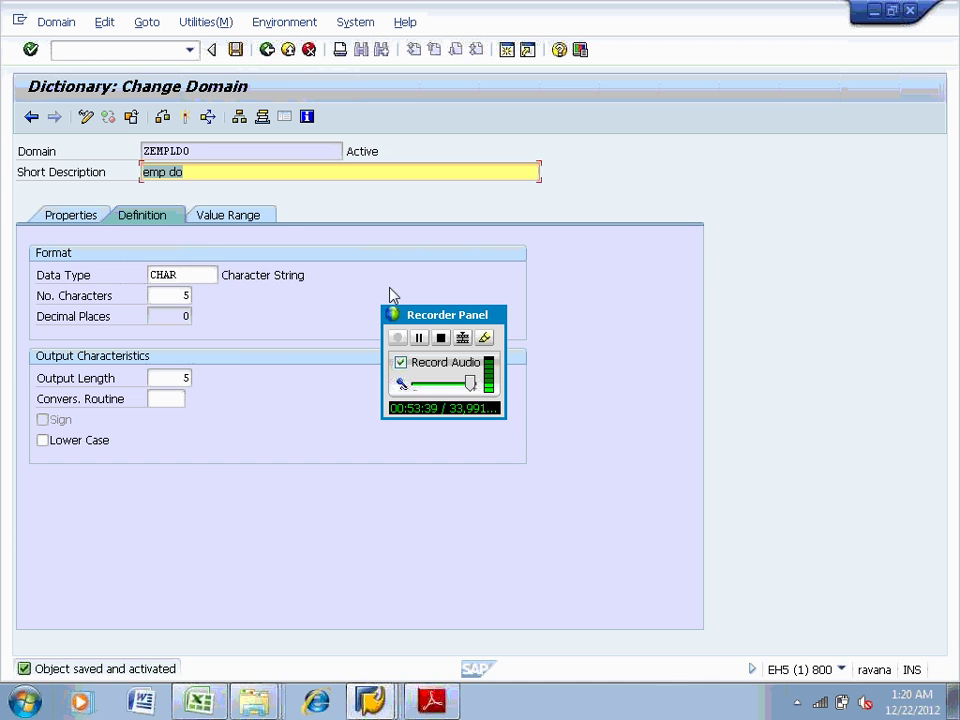
click(267, 50)
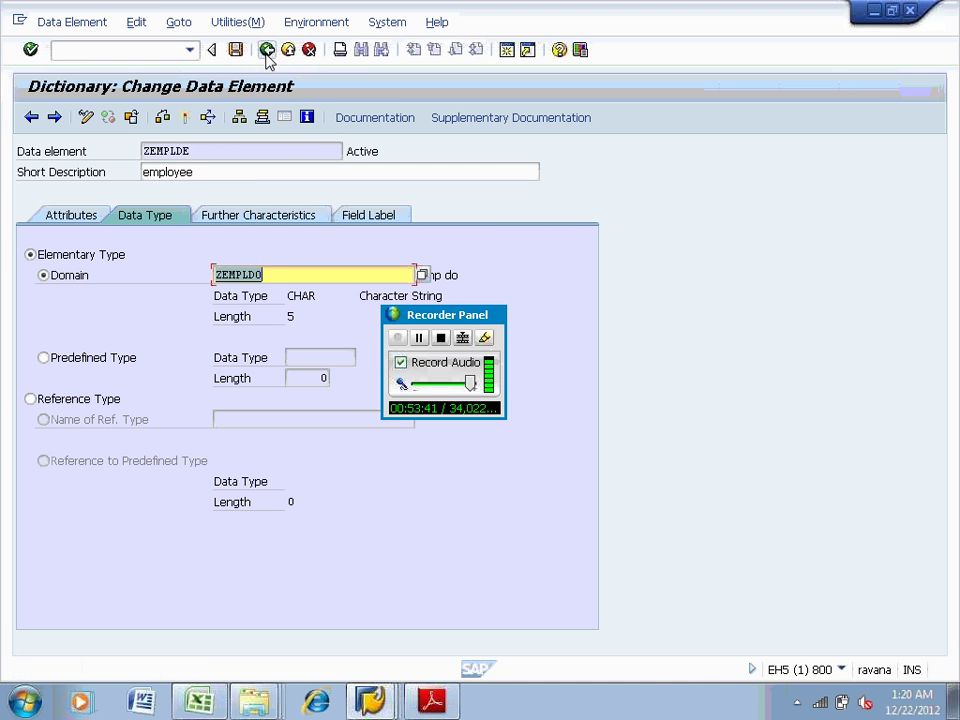
Back out to the SE11 initial screen and try changing ZTABLE11, reported as nonexistent
click(267, 50)
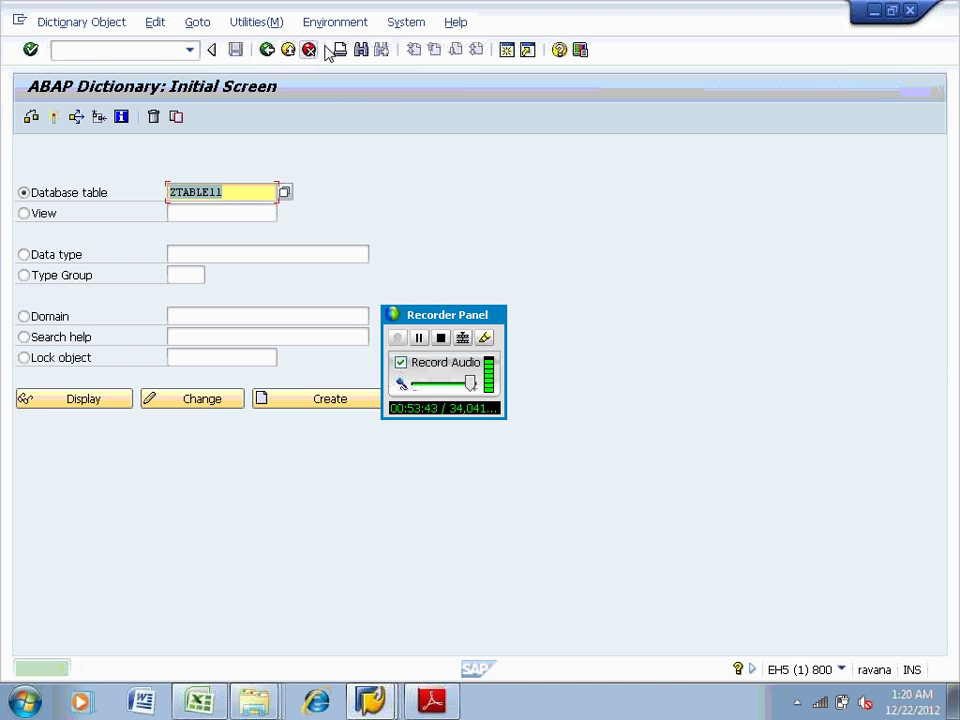
click(262, 20)
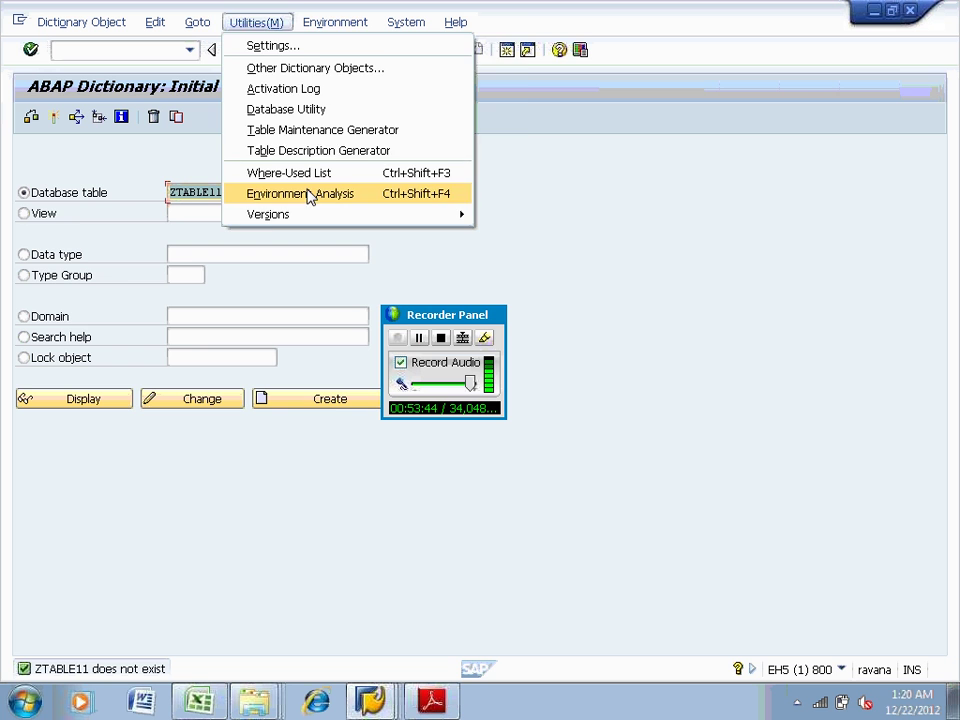
mouse_move(343, 28)
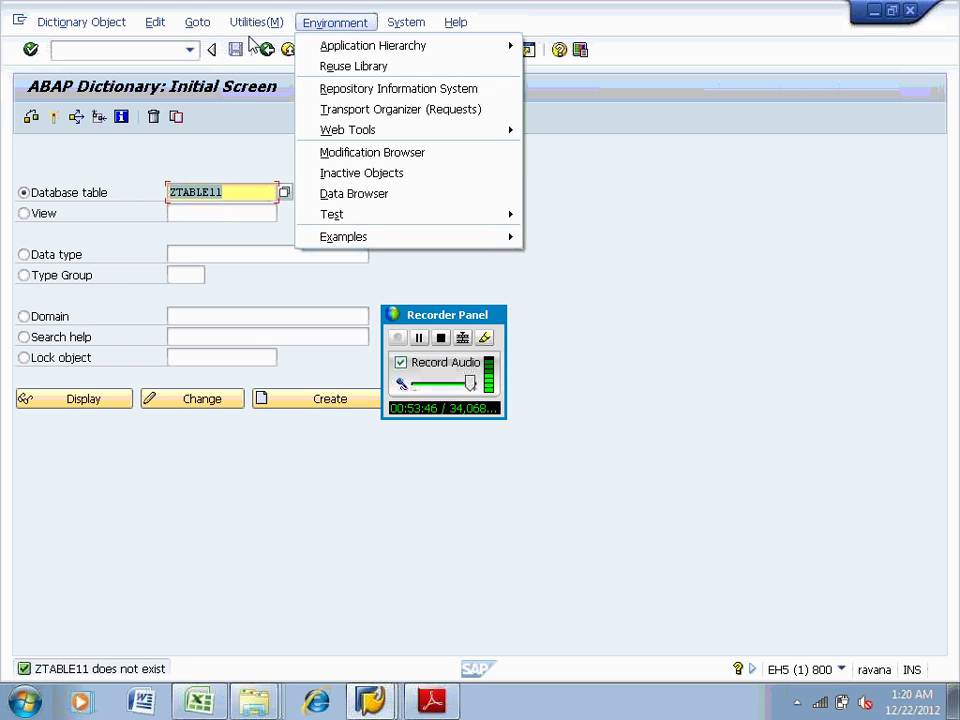
click(587, 240)
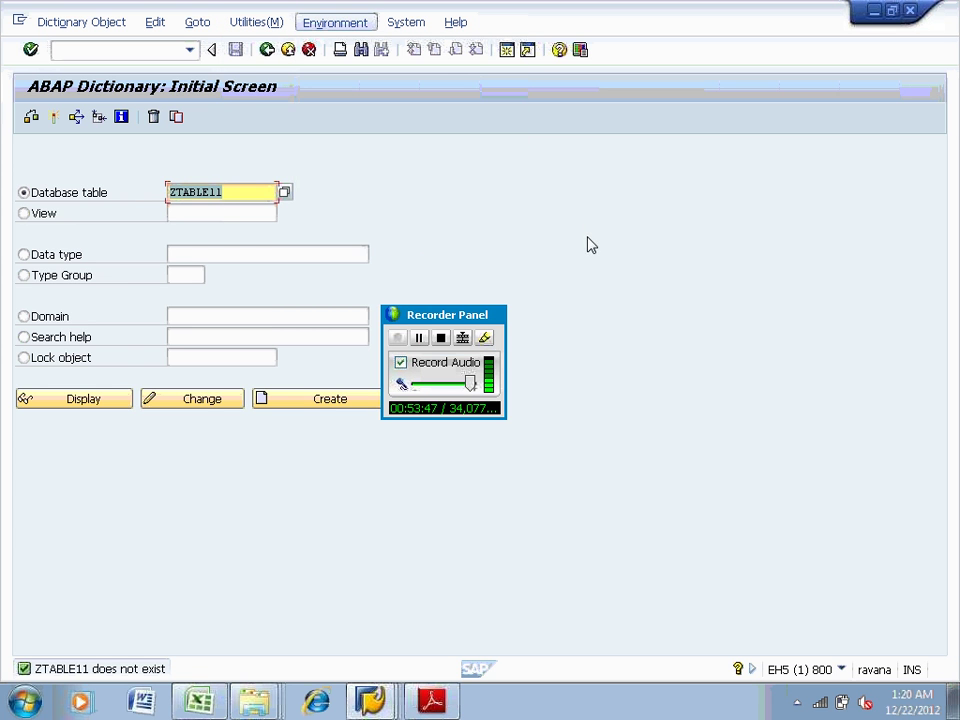
click(201, 400)
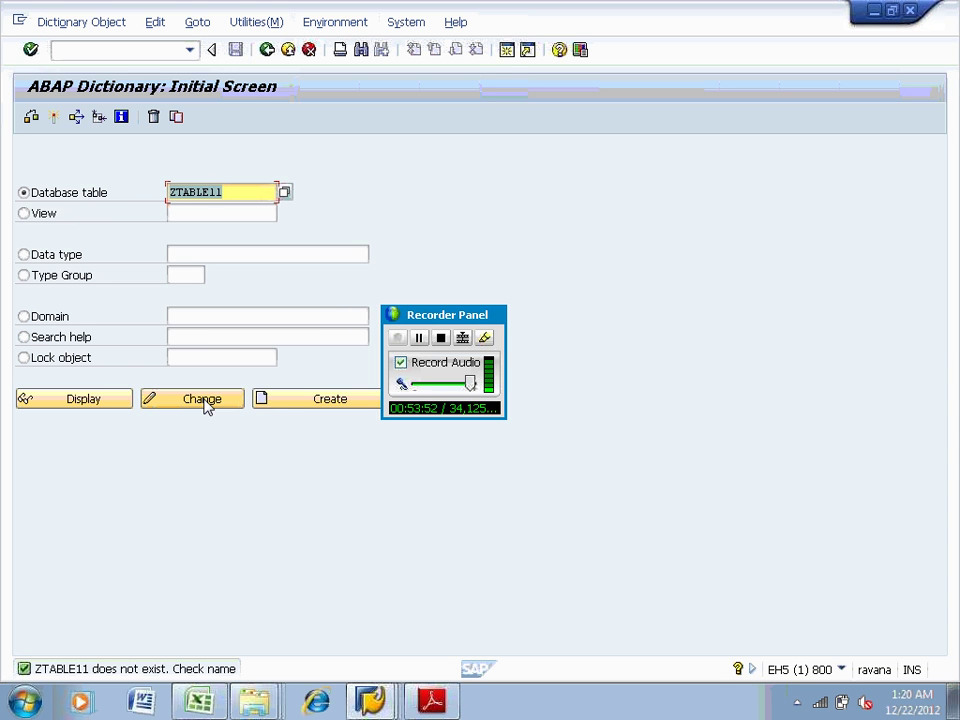
Give ZTABLE11 short description 'table', delivery class C and data browser 'Display/Maintenance Allowed'
click(289, 406)
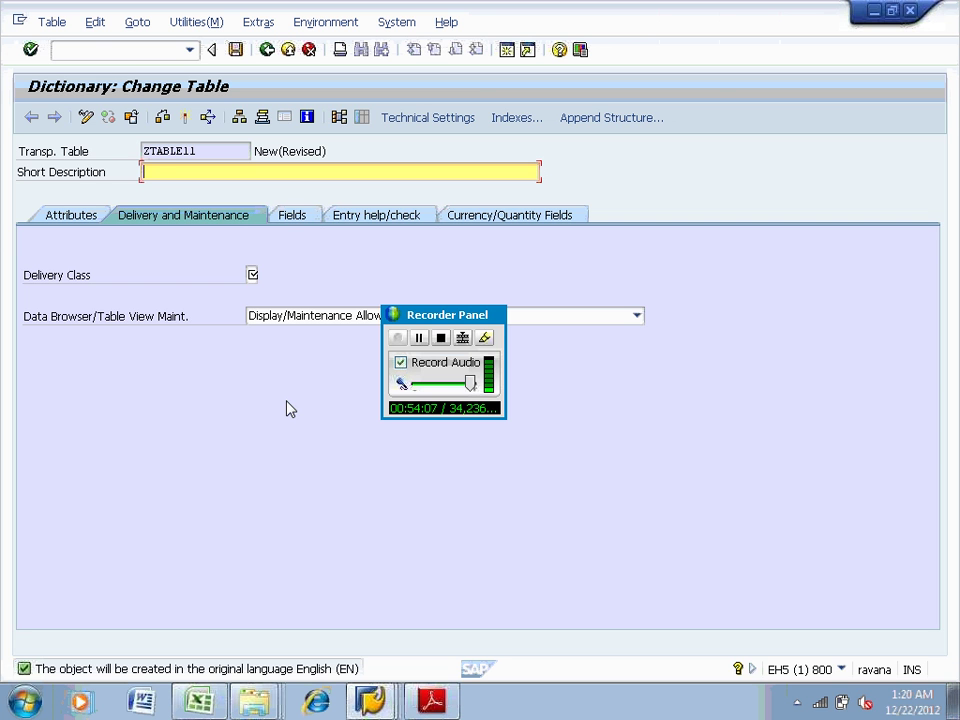
drag(465, 315, 936, 600)
click(252, 274)
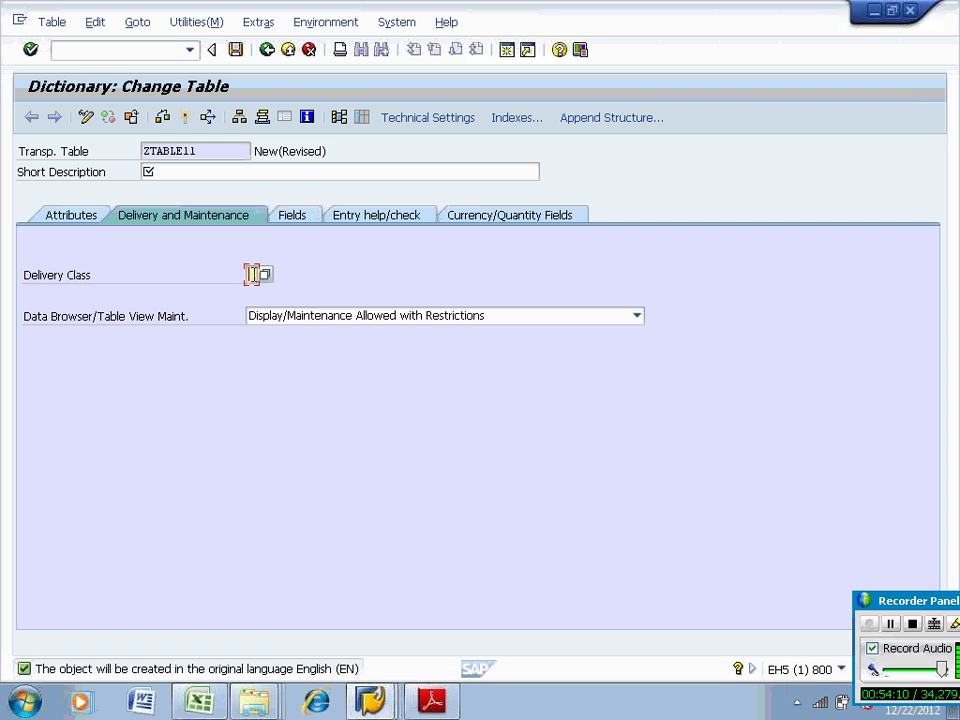
click(166, 170)
text(table)
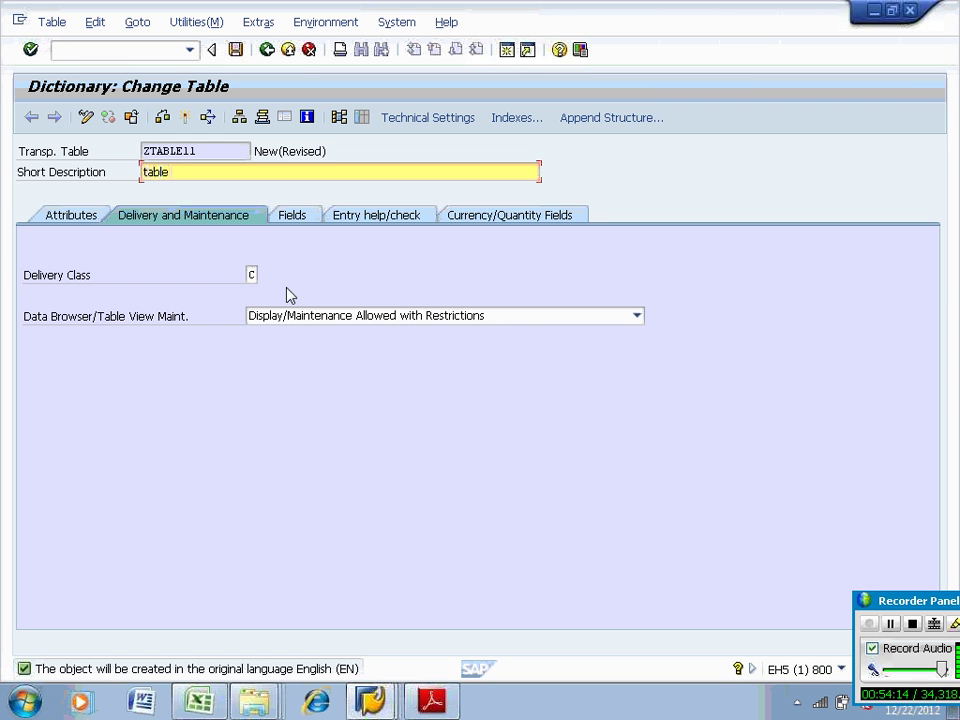
click(291, 316)
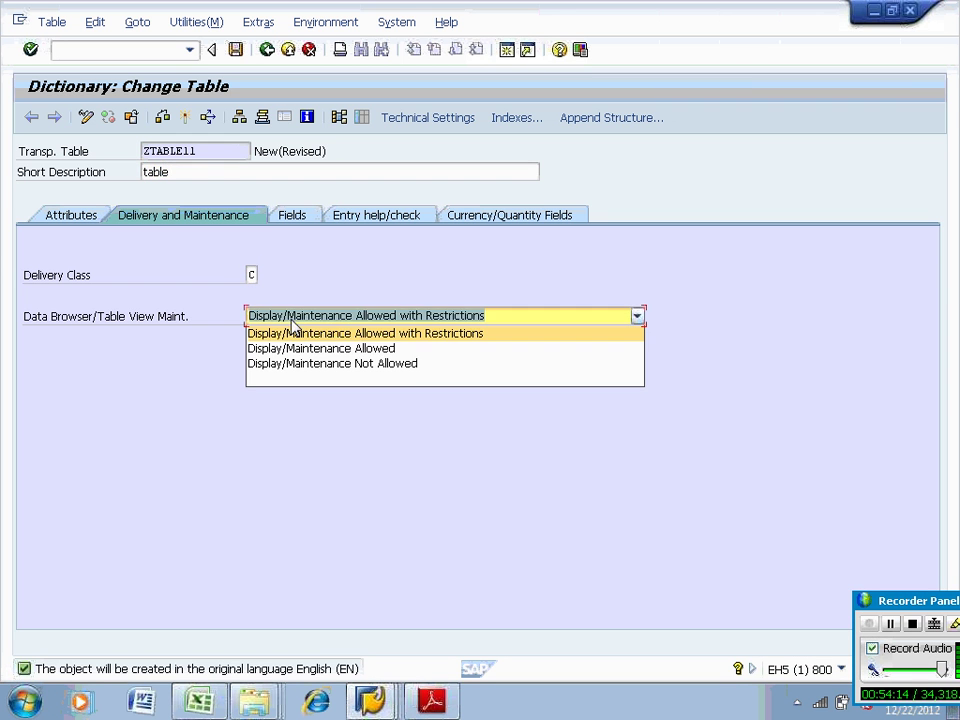
click(296, 347)
click(403, 120)
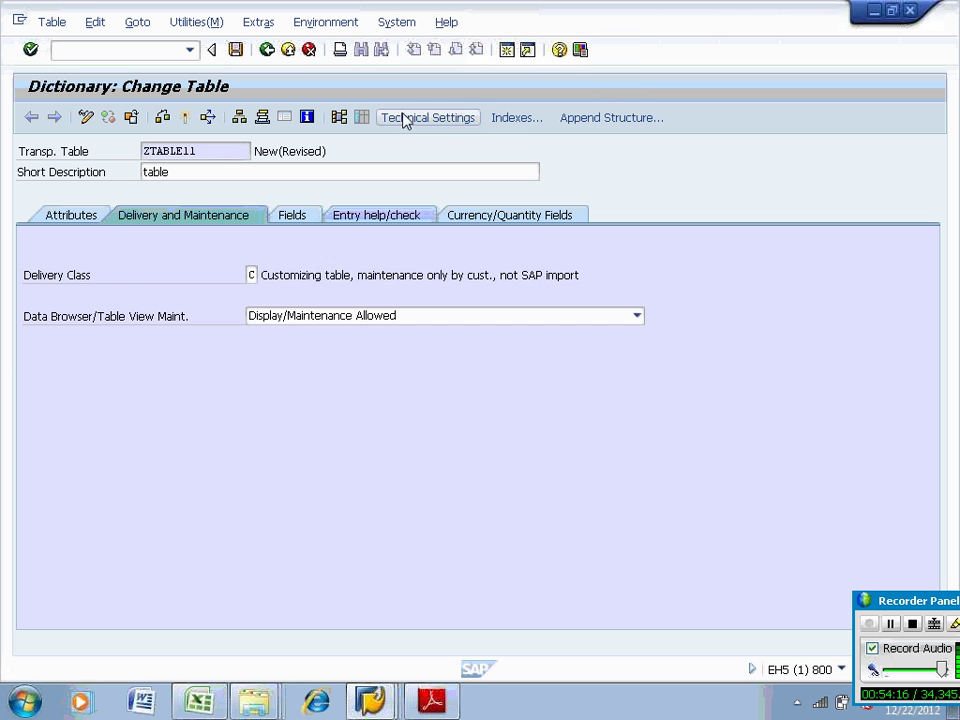
Save ZTABLE11 to package ZZST and save its technical settings with data class APPL1
click(277, 389)
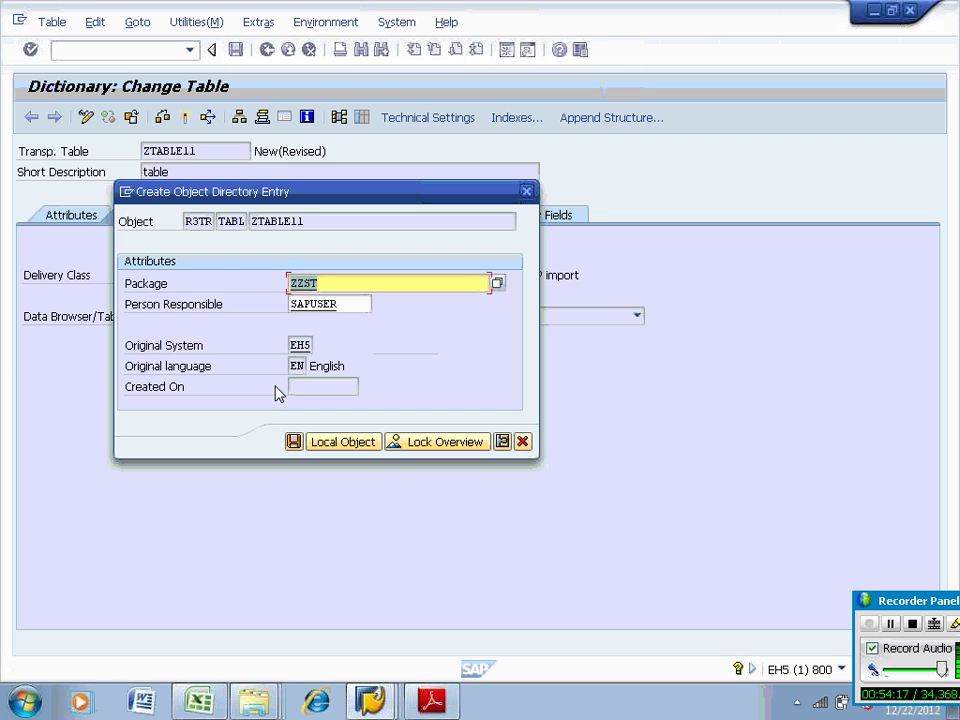
click(292, 440)
click(296, 317)
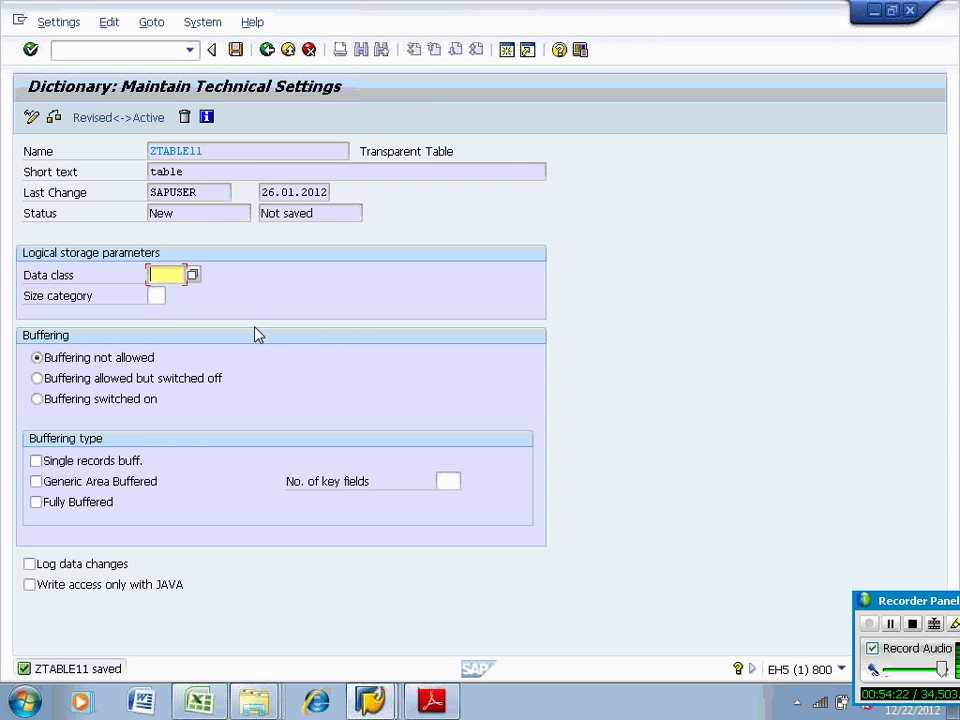
click(193, 276)
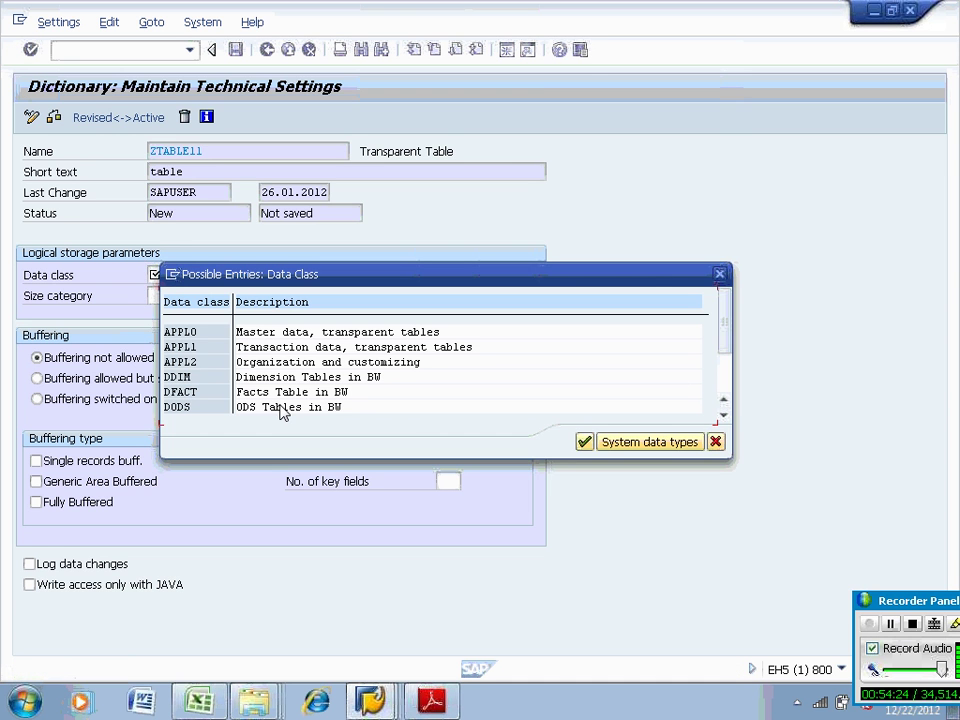
double_click(182, 347)
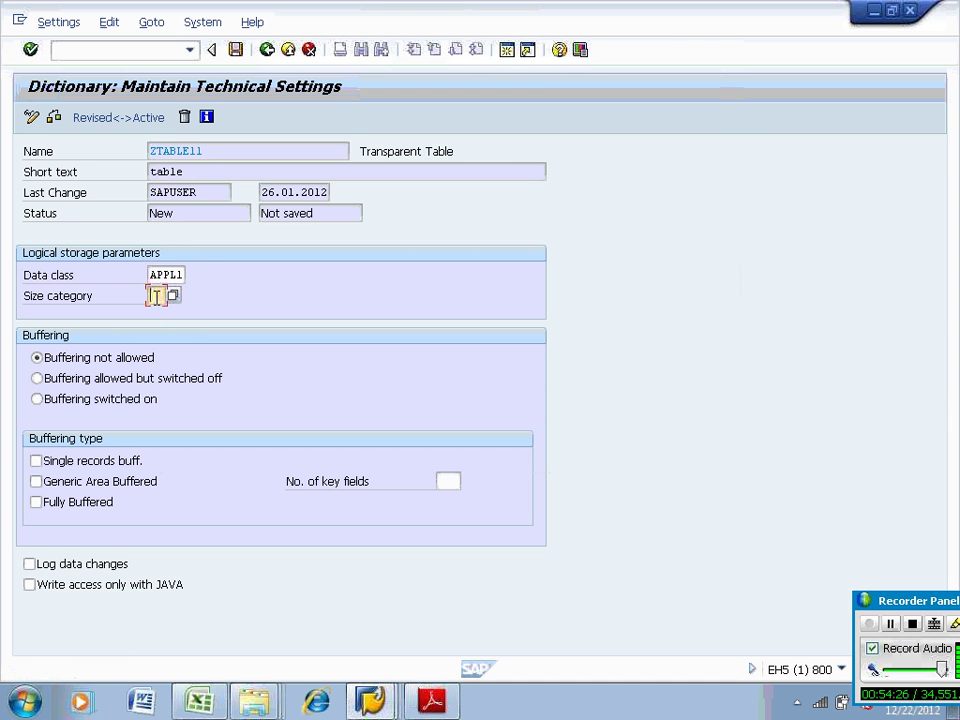
click(236, 49)
click(268, 49)
Set ZTABLE11's enhancement category to Can Be Enhanced (Deep)
click(264, 24)
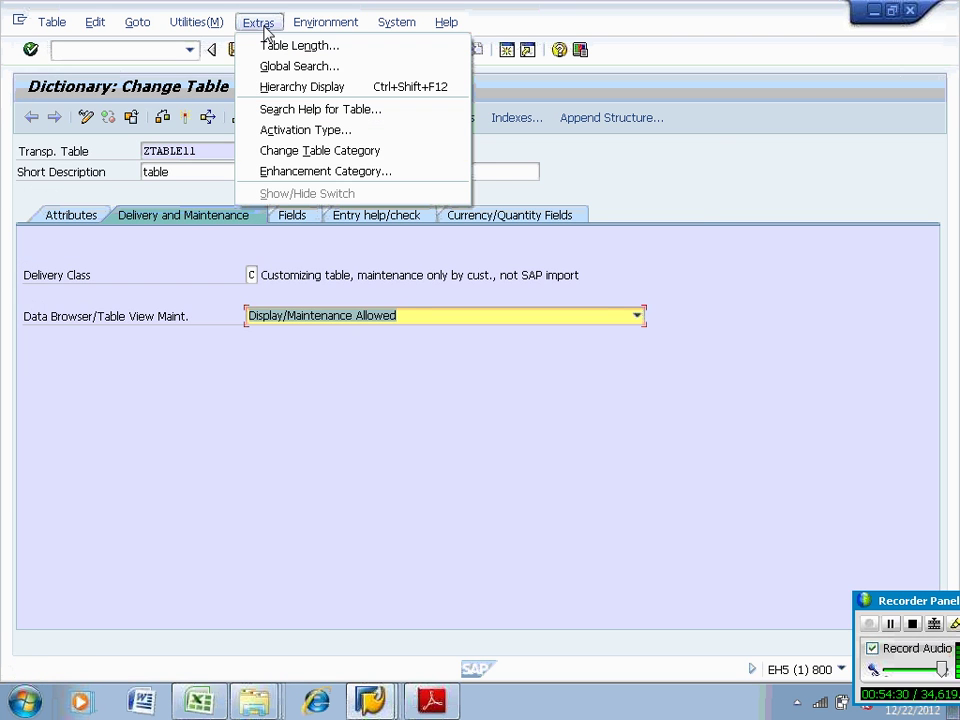
click(291, 171)
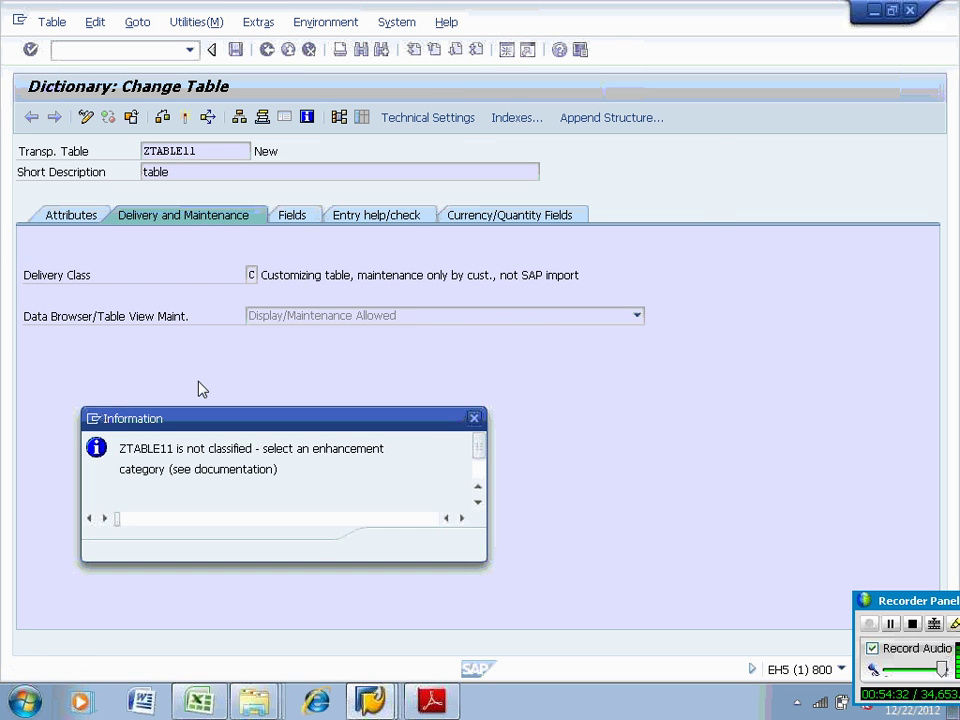
key(Return)
click(146, 286)
key(Return)
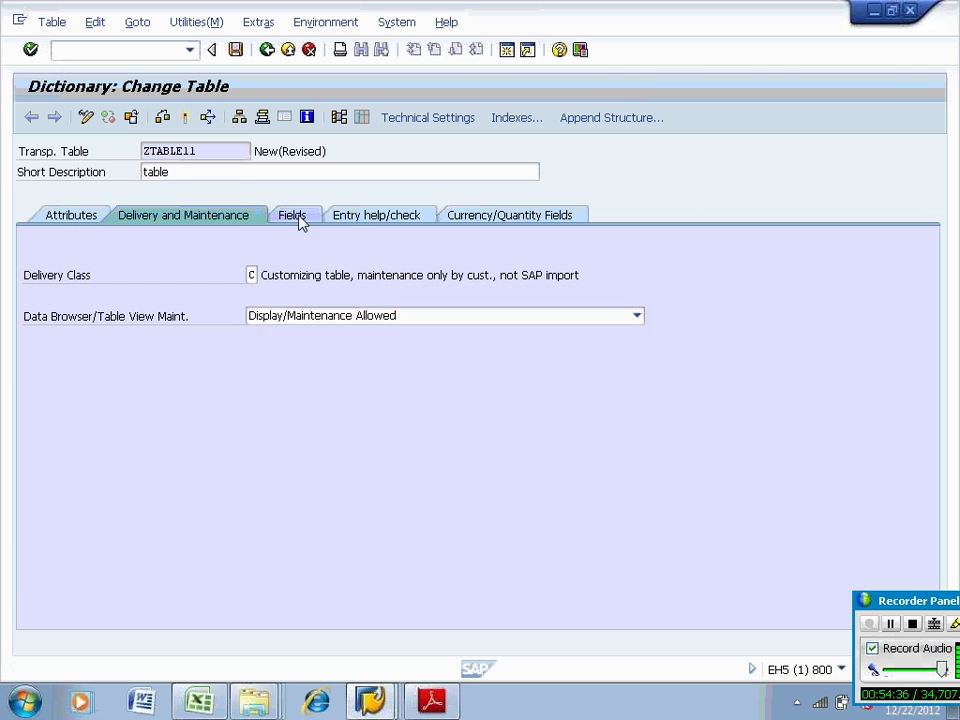
Add key field ZZEMPID with data element ZEMPLDE to ZTABLE11
click(300, 222)
click(103, 302)
text(ze)
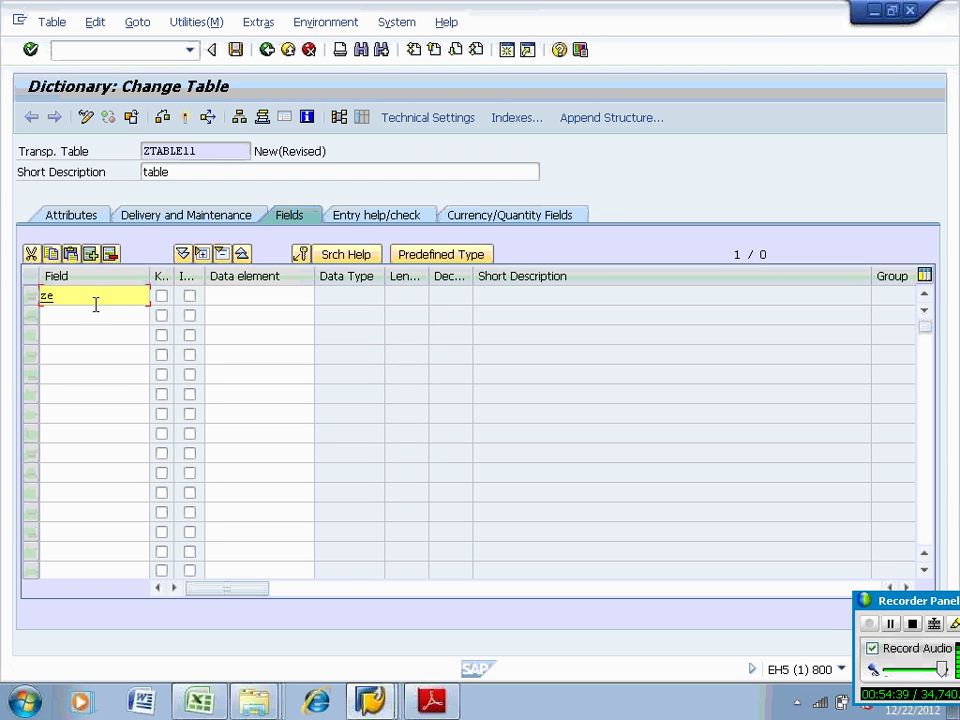
click(86, 336)
click(161, 296)
click(223, 293)
text(z)
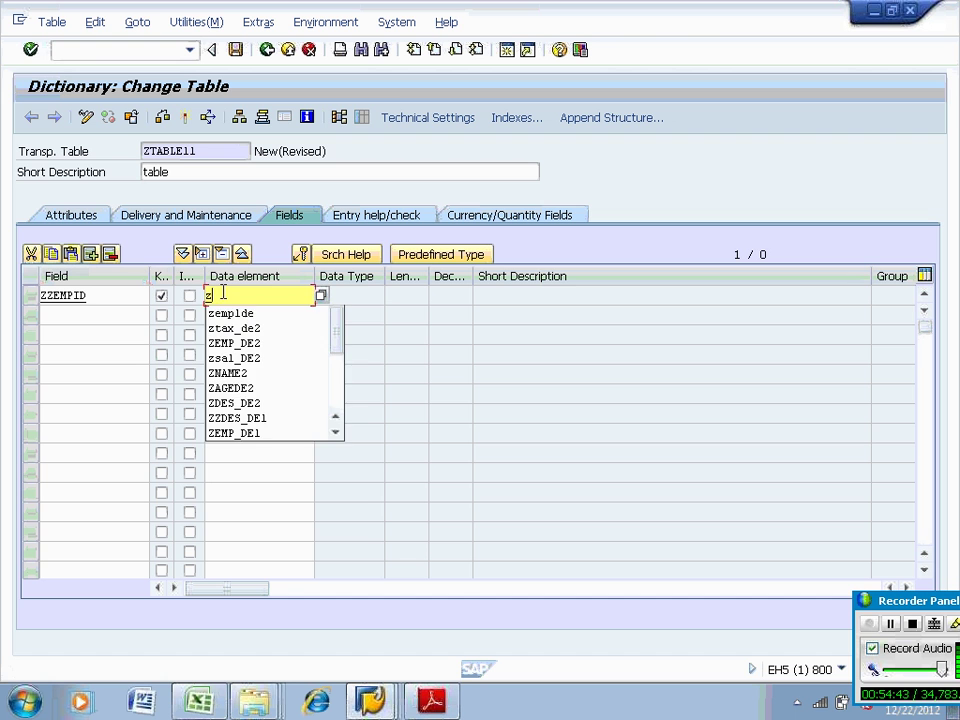
click(228, 312)
key(Return)
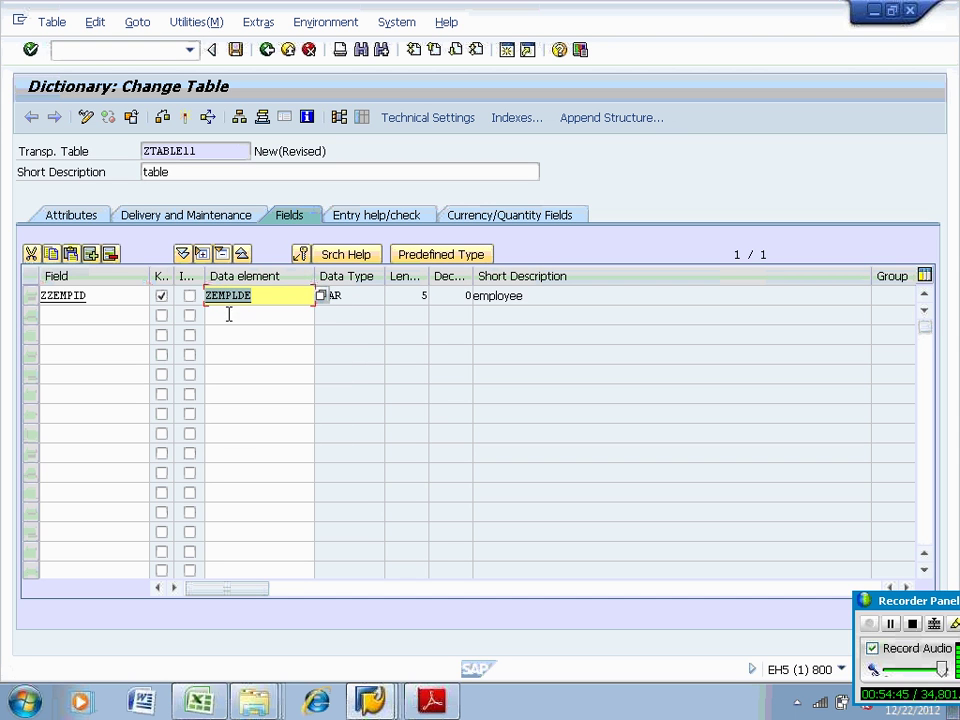
Add field ZSAL with new data element ZEMPSAL and forward-navigate into ZEMPSAL
click(101, 317)
text(ze)
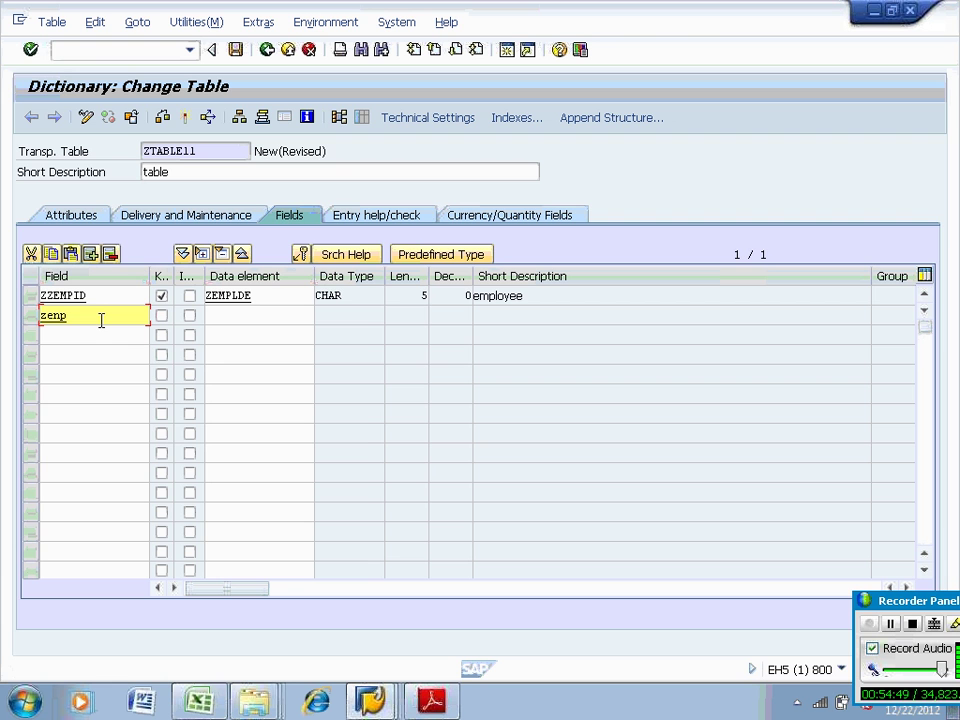
key(BackSpace)
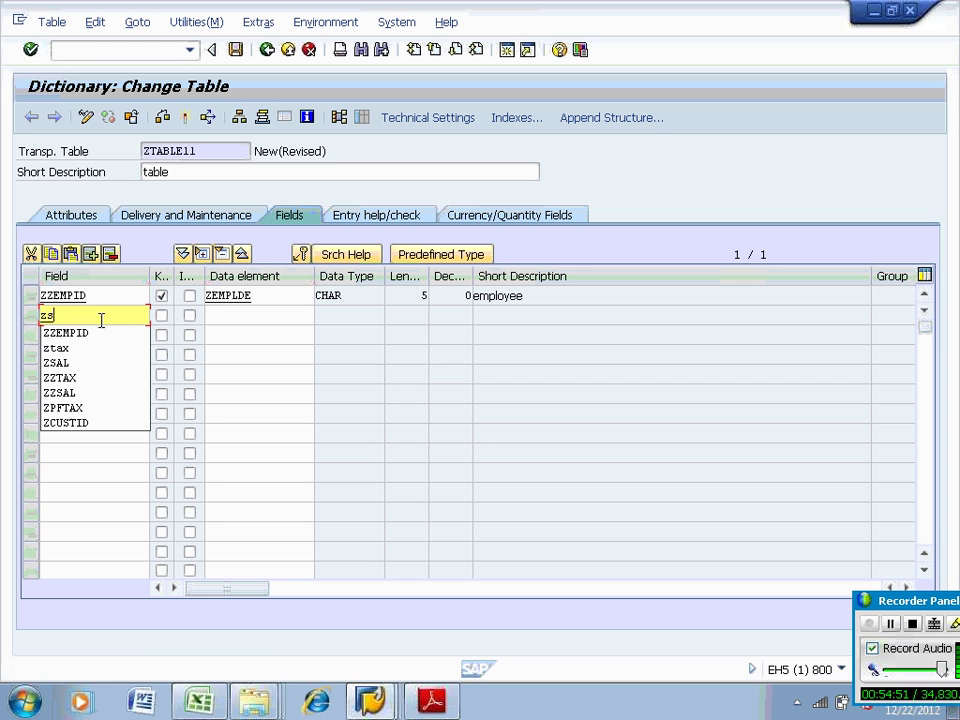
text(sal)
click(242, 315)
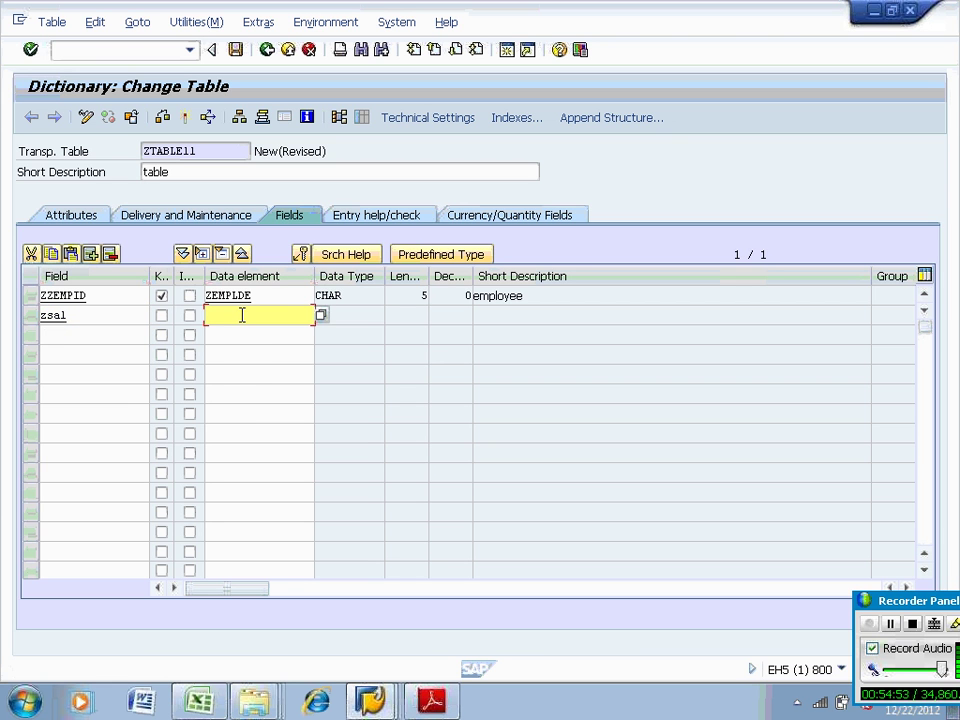
text(zemp)
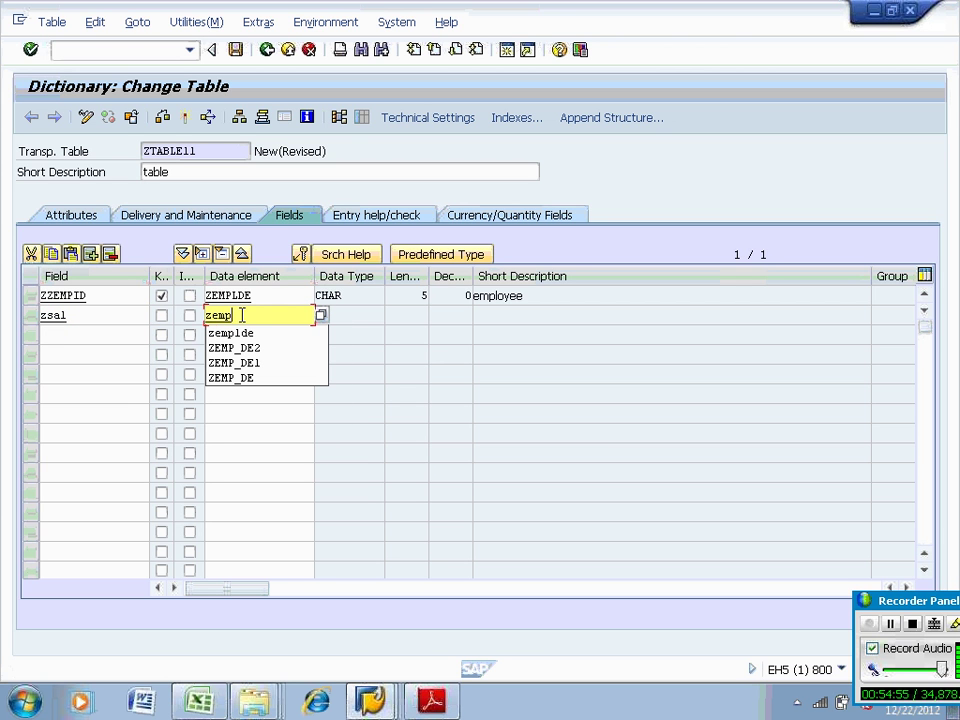
text(sal)
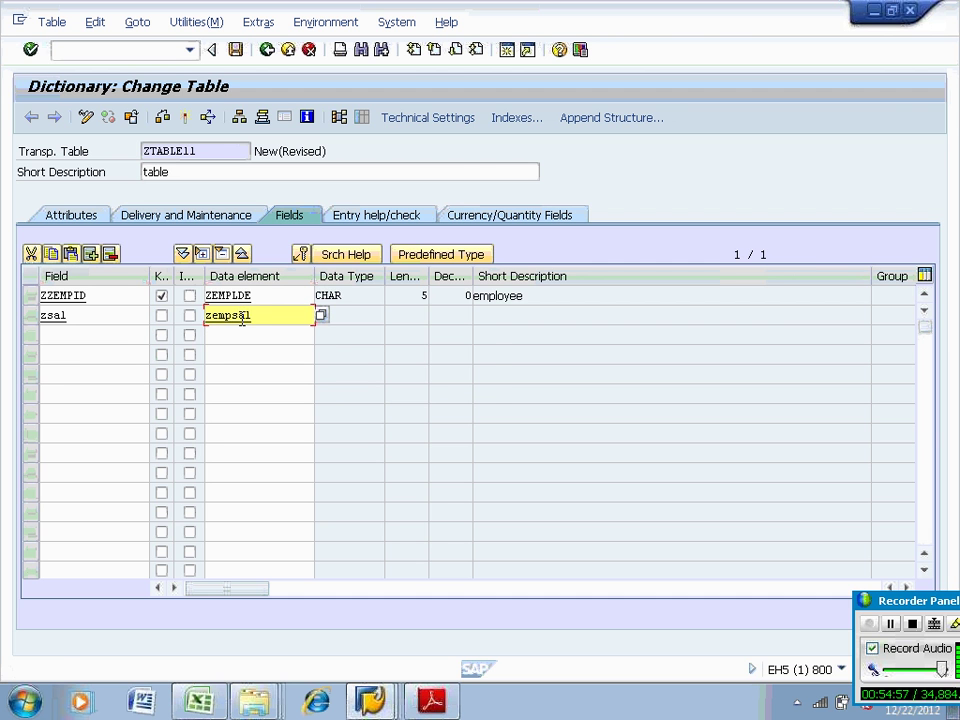
key(F3)
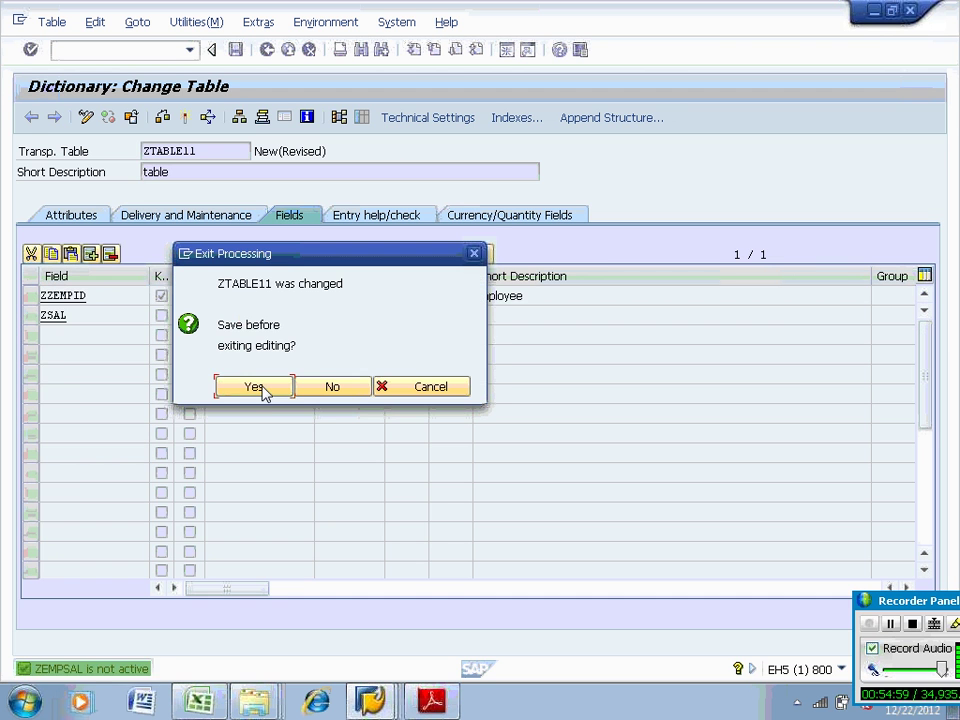
Create data element ZEMPSAL described 'emp sal' with domain SALD01, saved to package ZZST
click(262, 390)
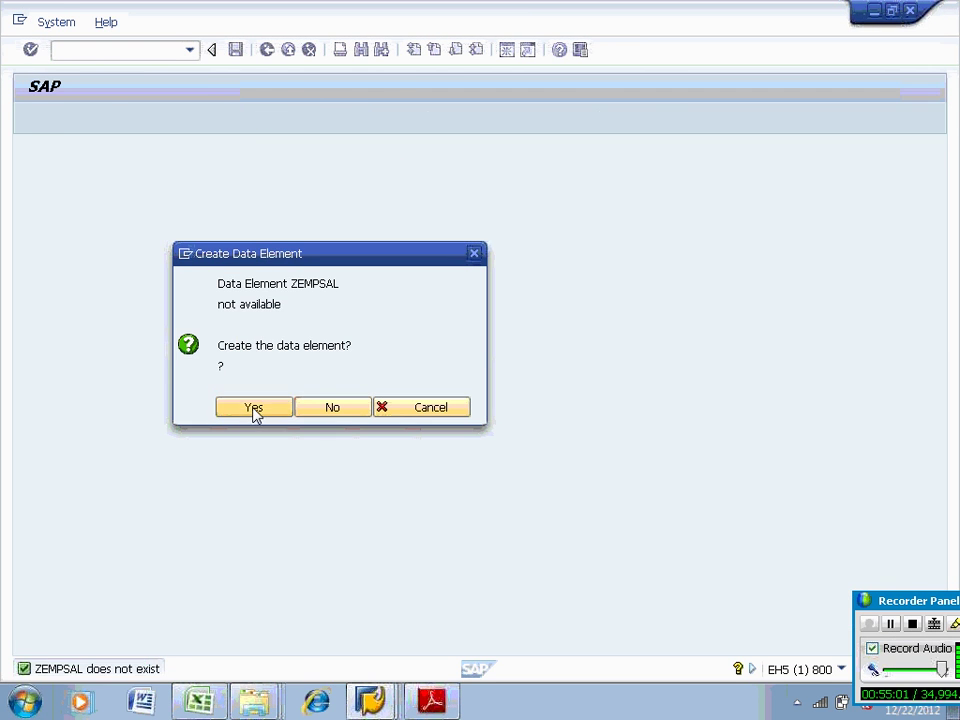
click(253, 408)
text(emp sal)
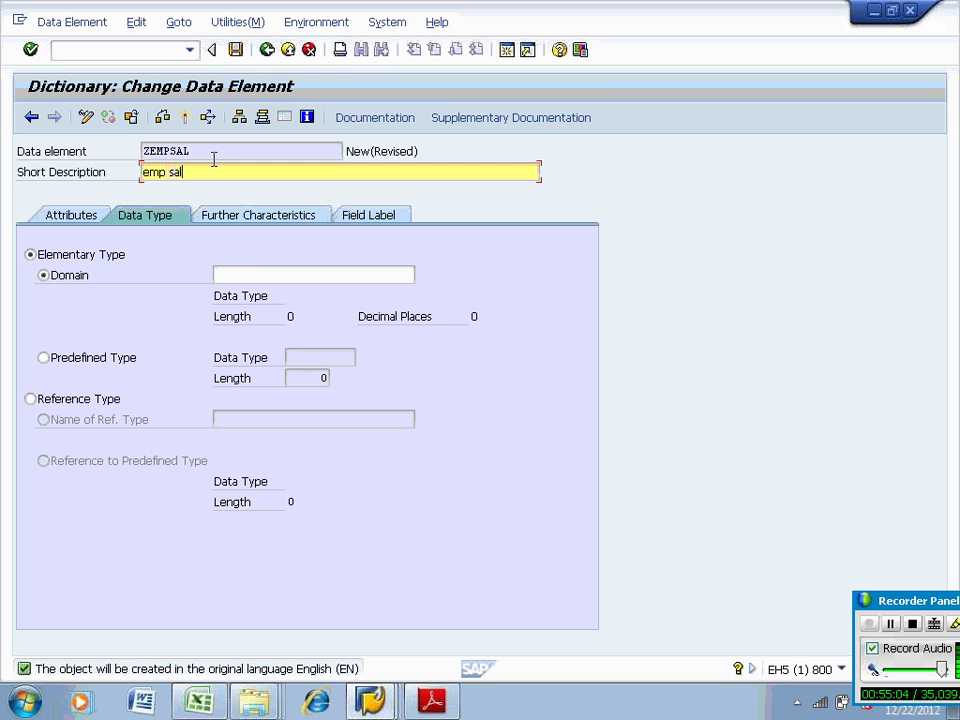
click(240, 276)
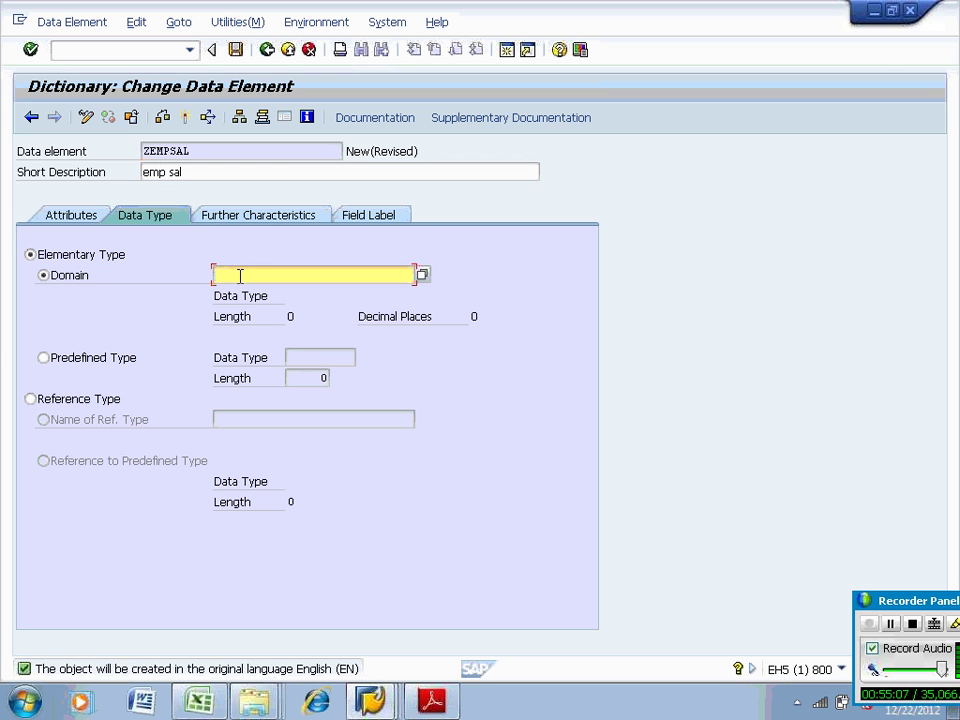
text(sal)
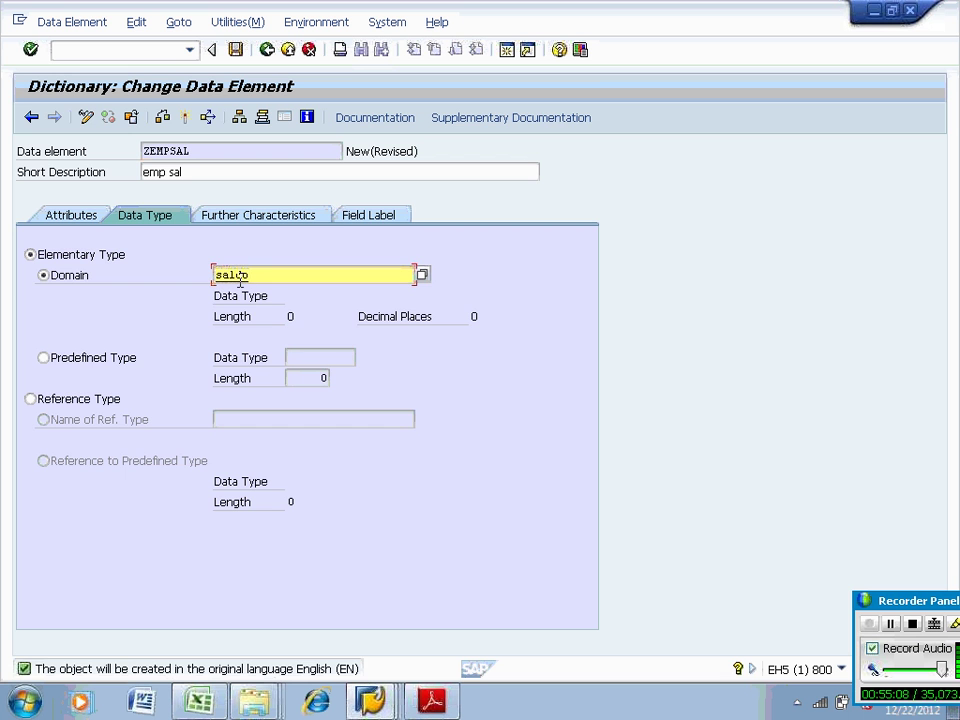
text(do)
key(F3)
click(266, 390)
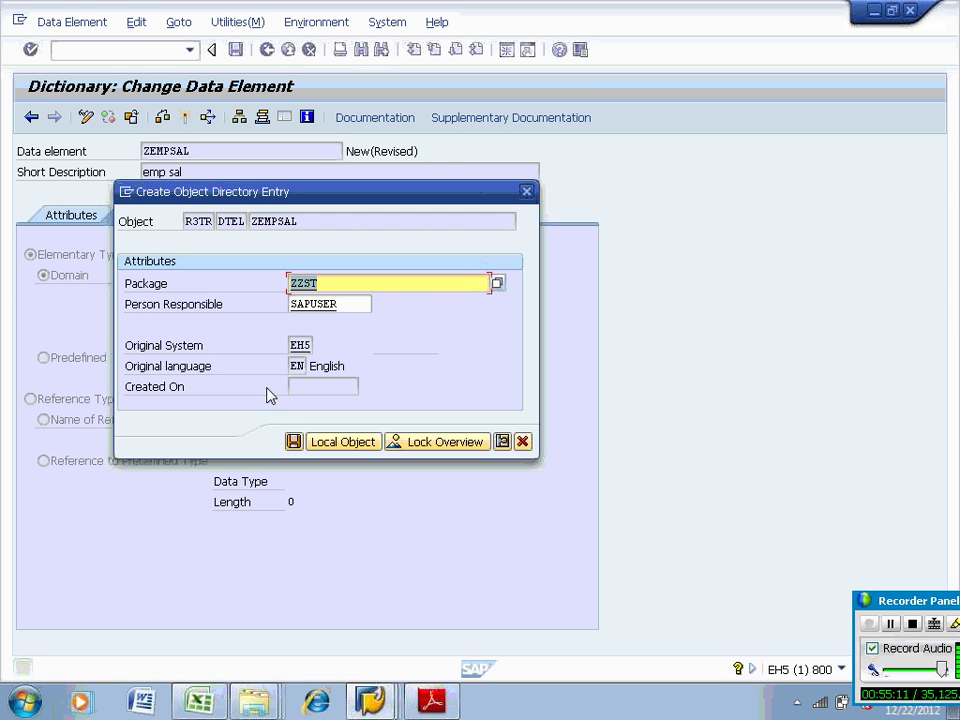
click(294, 441)
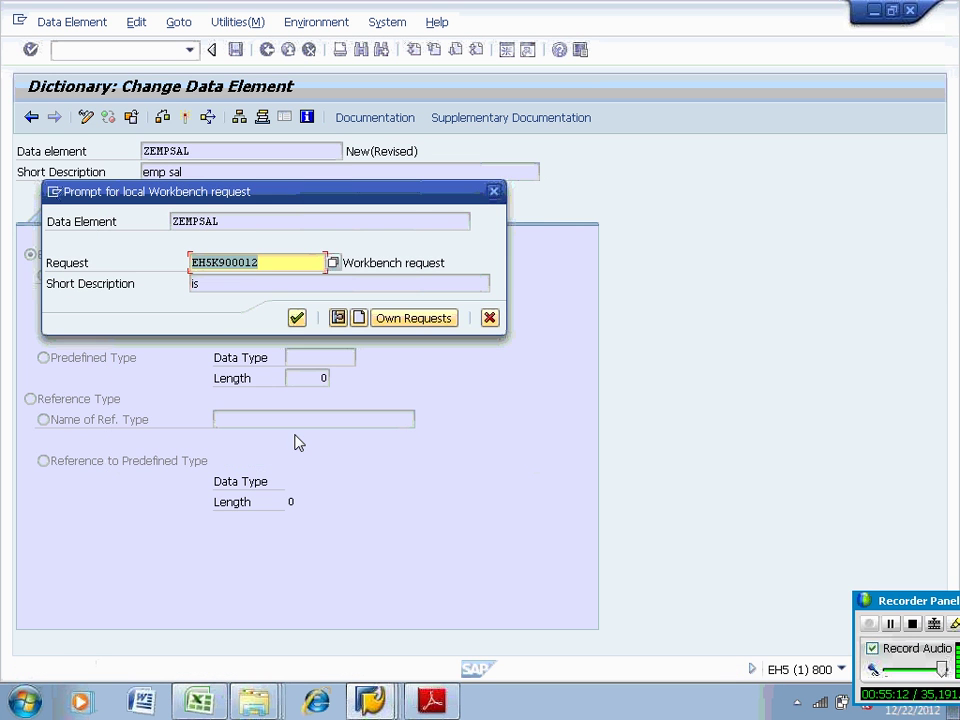
click(297, 318)
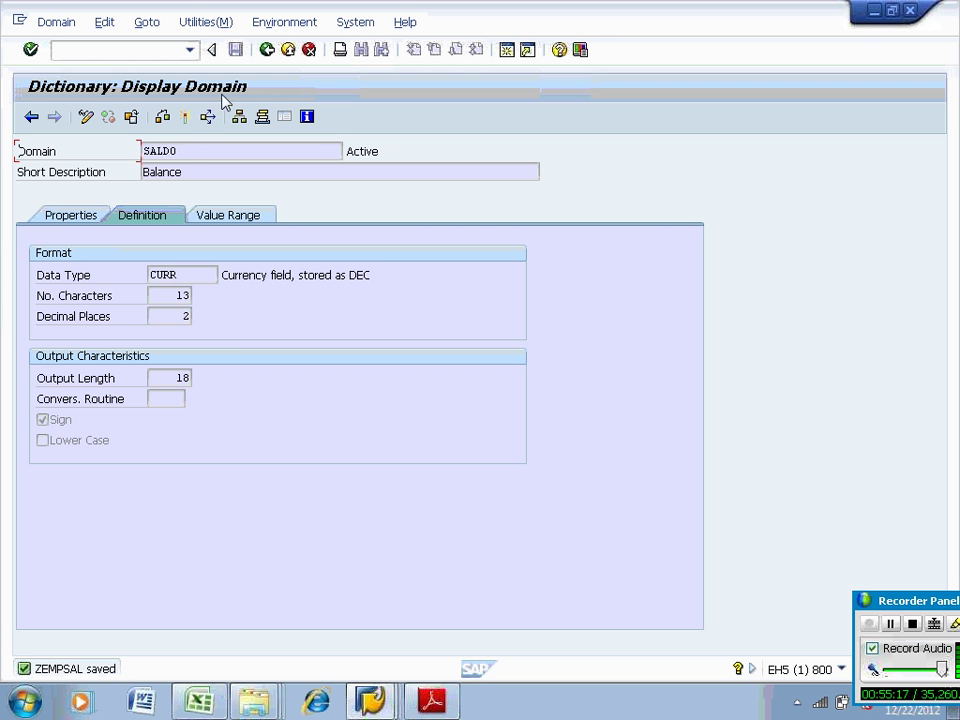
Attempt to create domain SALD01, which is refused for lacking an access key
click(266, 50)
click(254, 274)
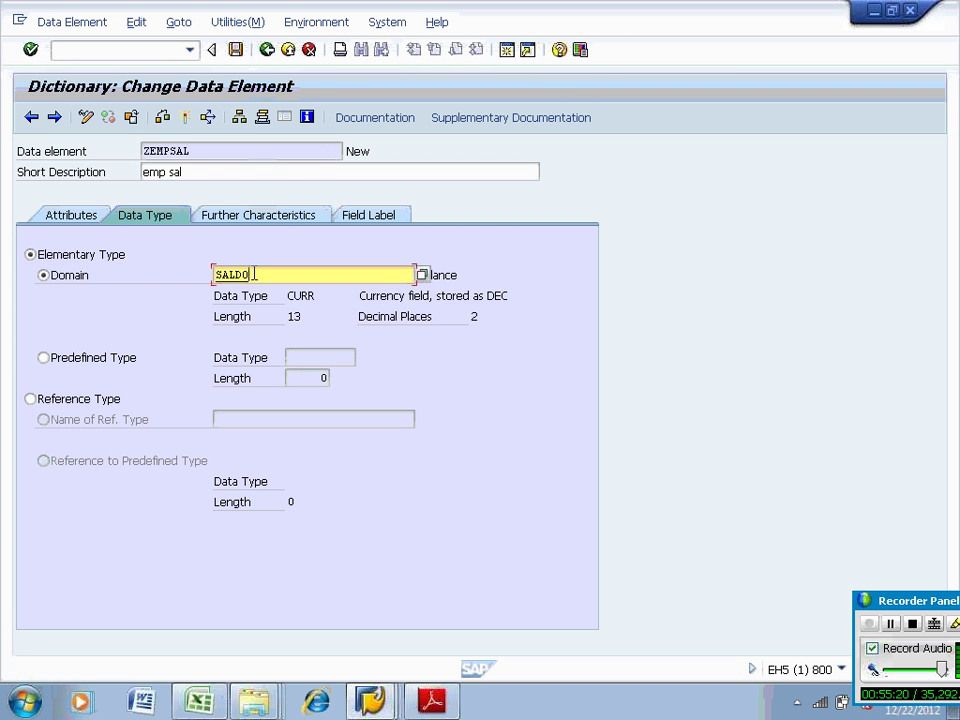
double_click(246, 273)
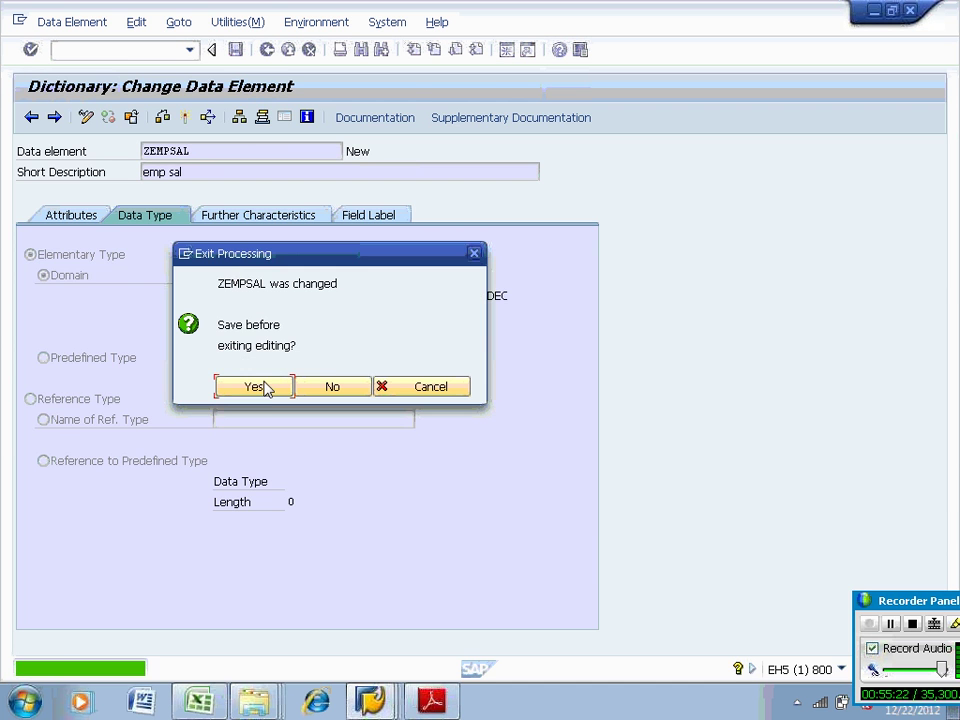
click(260, 387)
click(268, 409)
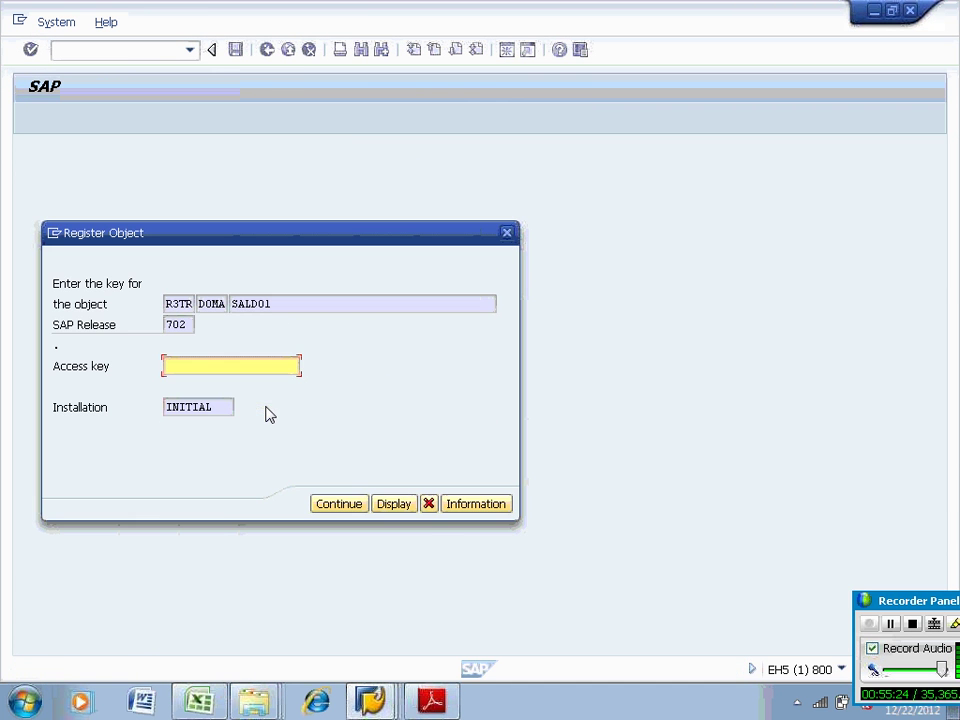
click(330, 506)
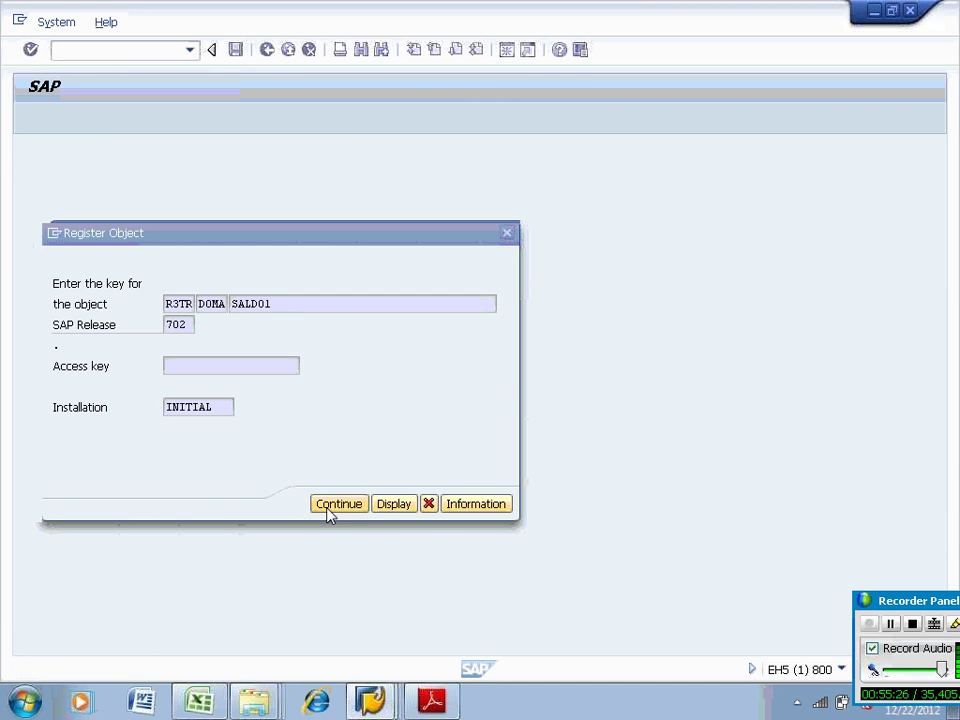
click(329, 366)
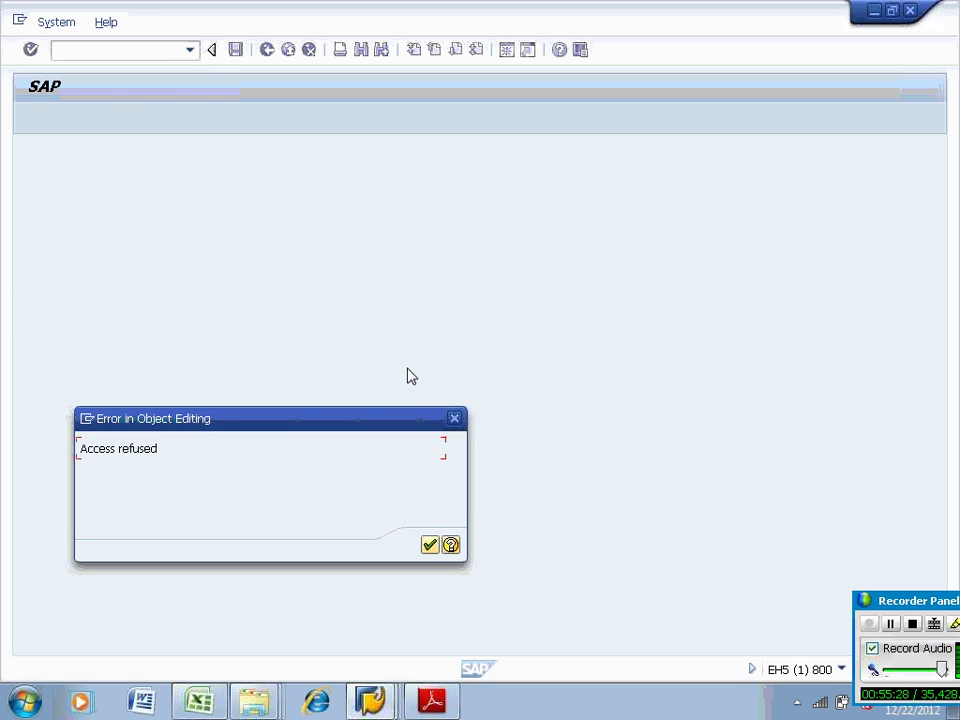
click(429, 545)
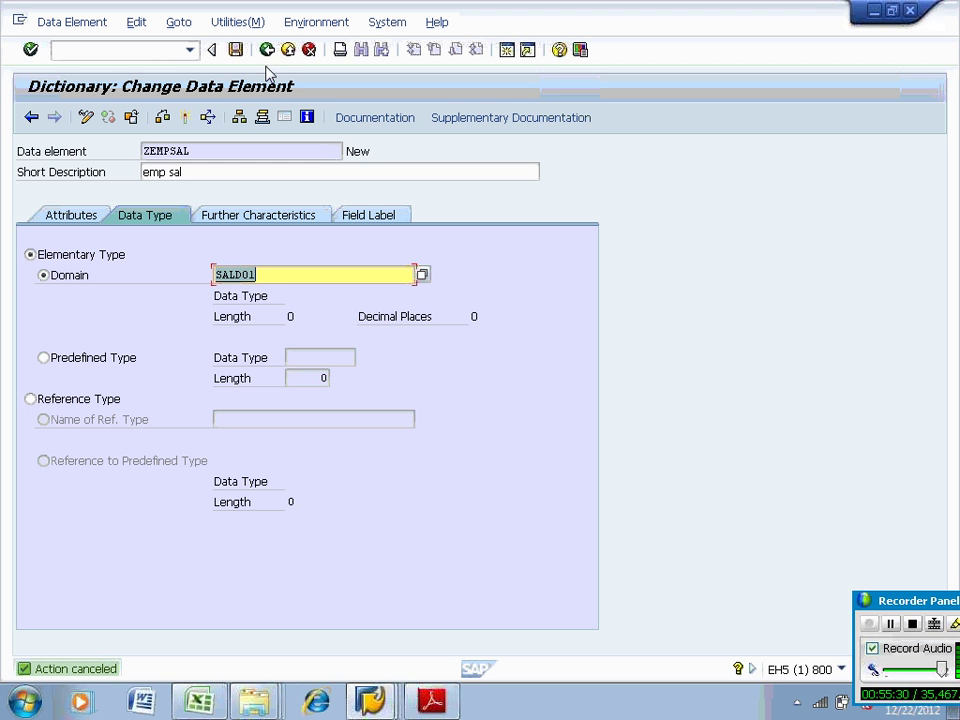
Rename the data element's domain to ZSALD01 and save the data element
click(214, 278)
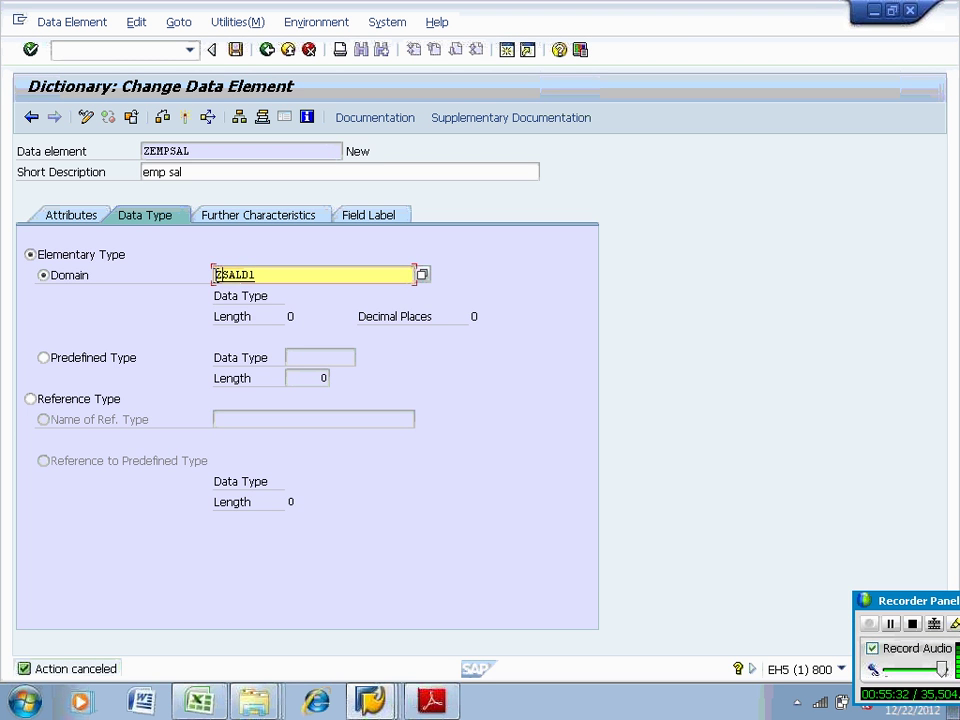
text(Z)
double_click(241, 276)
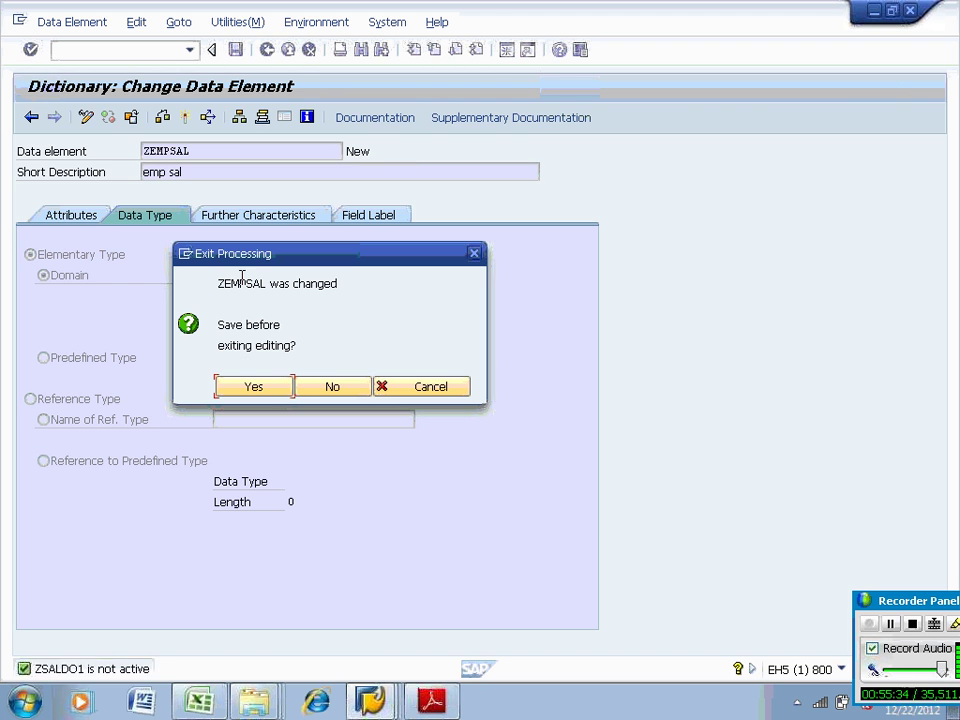
click(253, 396)
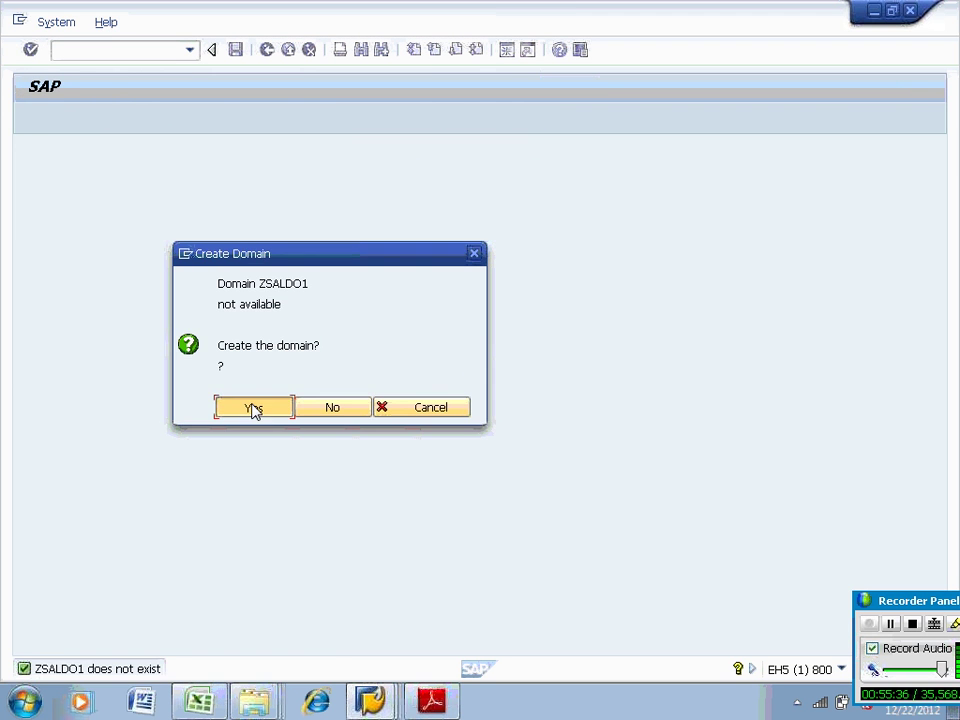
Create domain ZSALD01 described 'salary' with data type CUKY
click(253, 405)
text(alary)
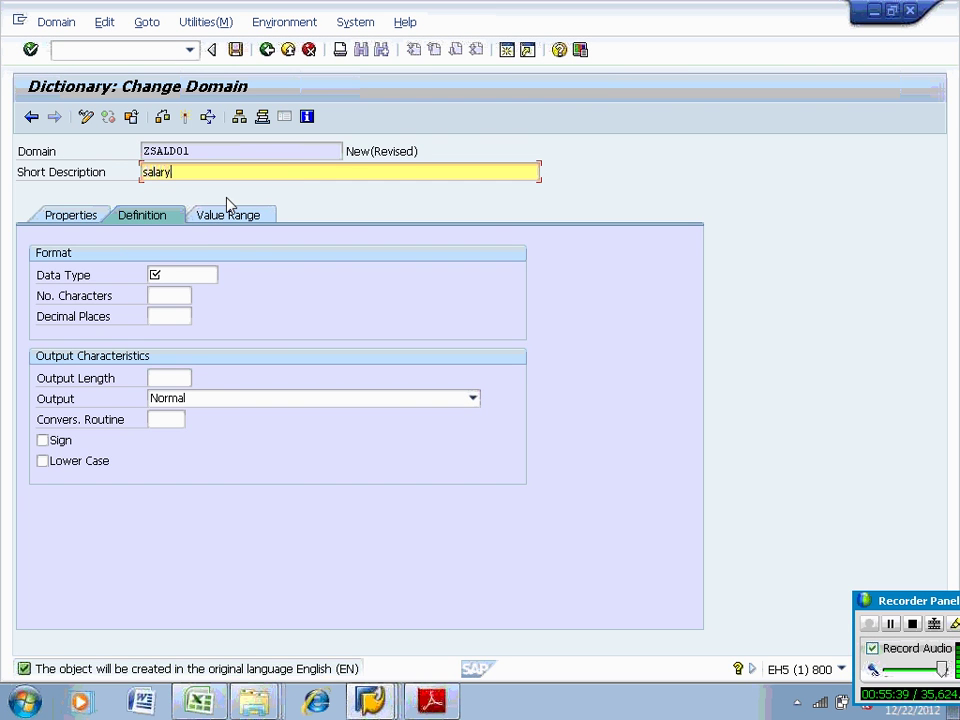
click(184, 274)
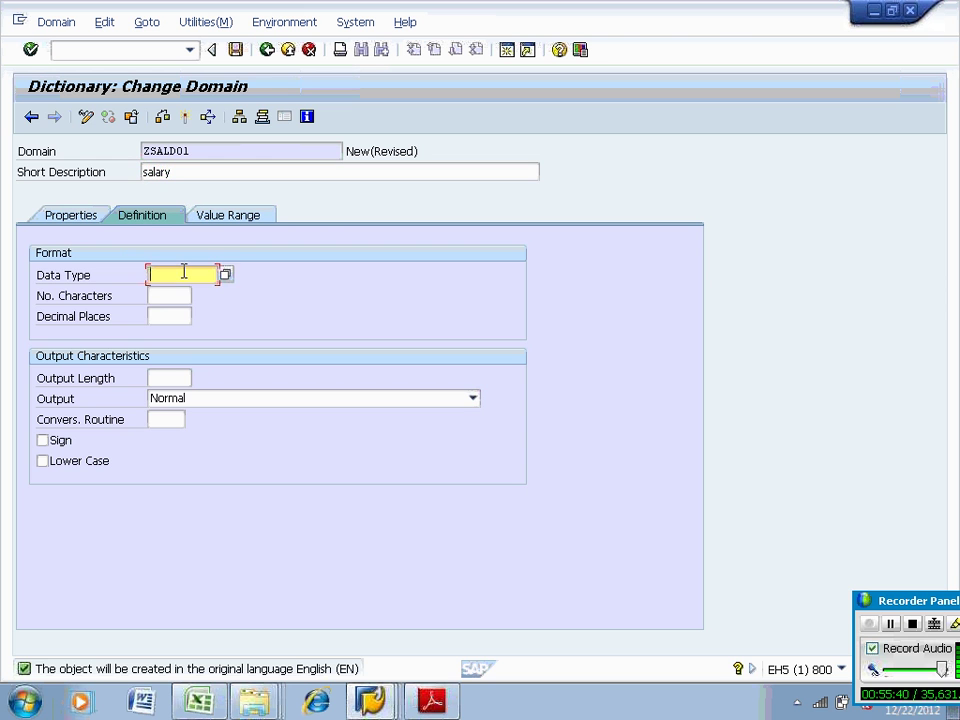
click(184, 273)
click(174, 304)
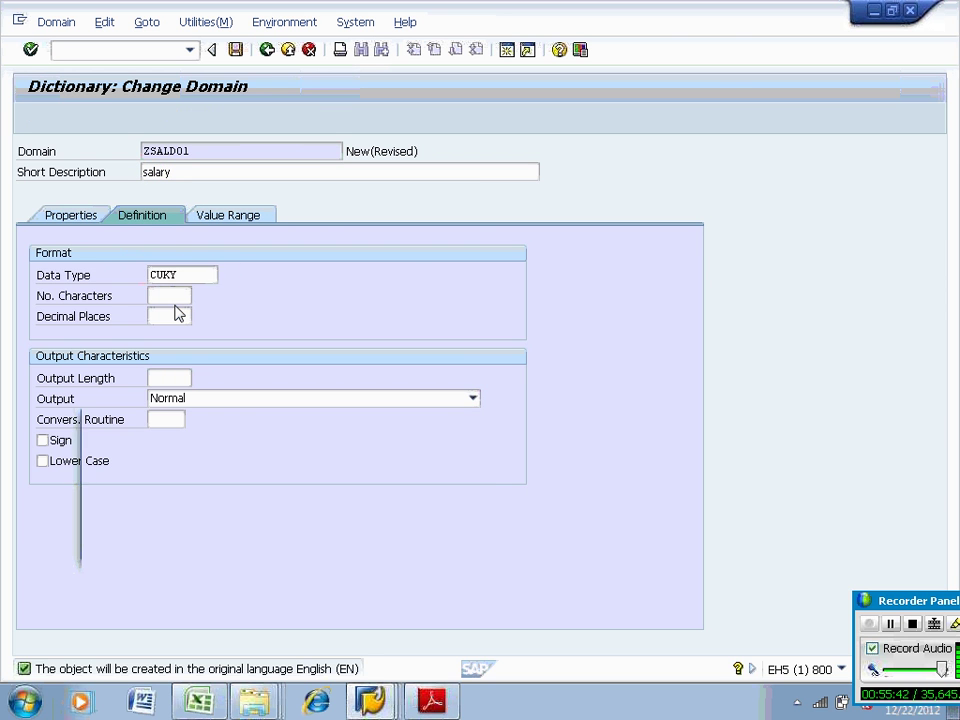
key(Return)
key(Return)
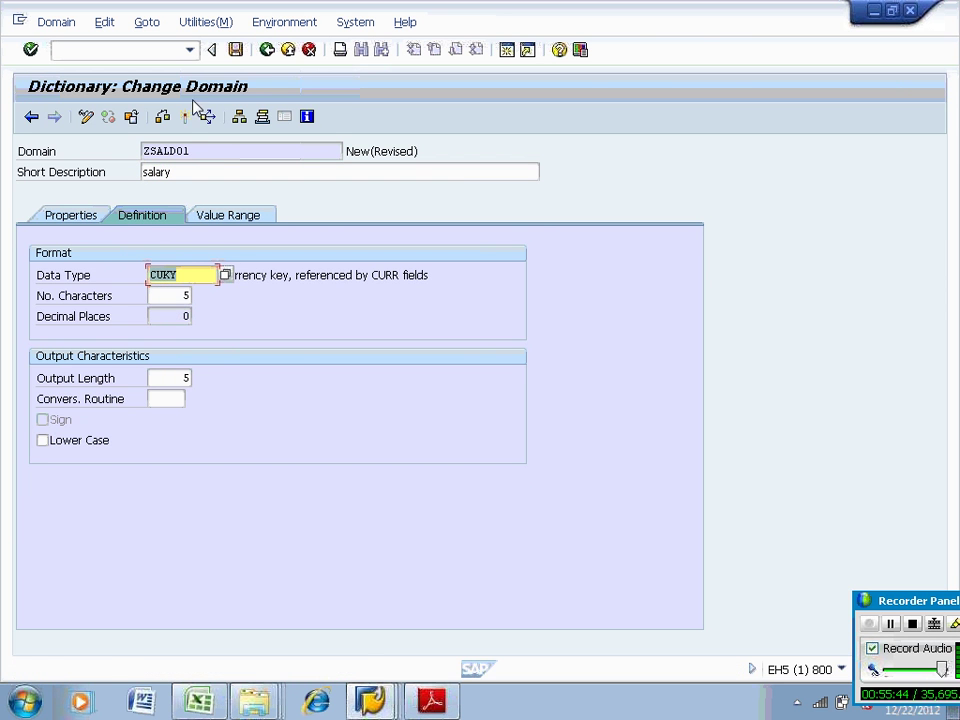
Activate ZSALD01 together with ZEMPSAL and ZTABLE11, then return to the table
click(184, 117)
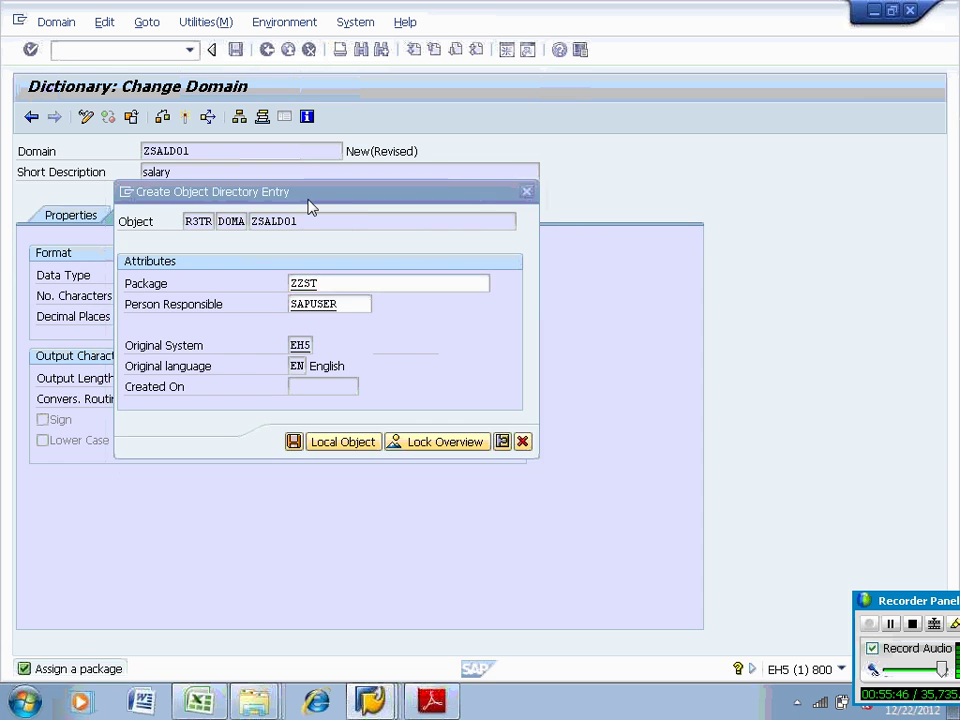
key(Return)
click(296, 318)
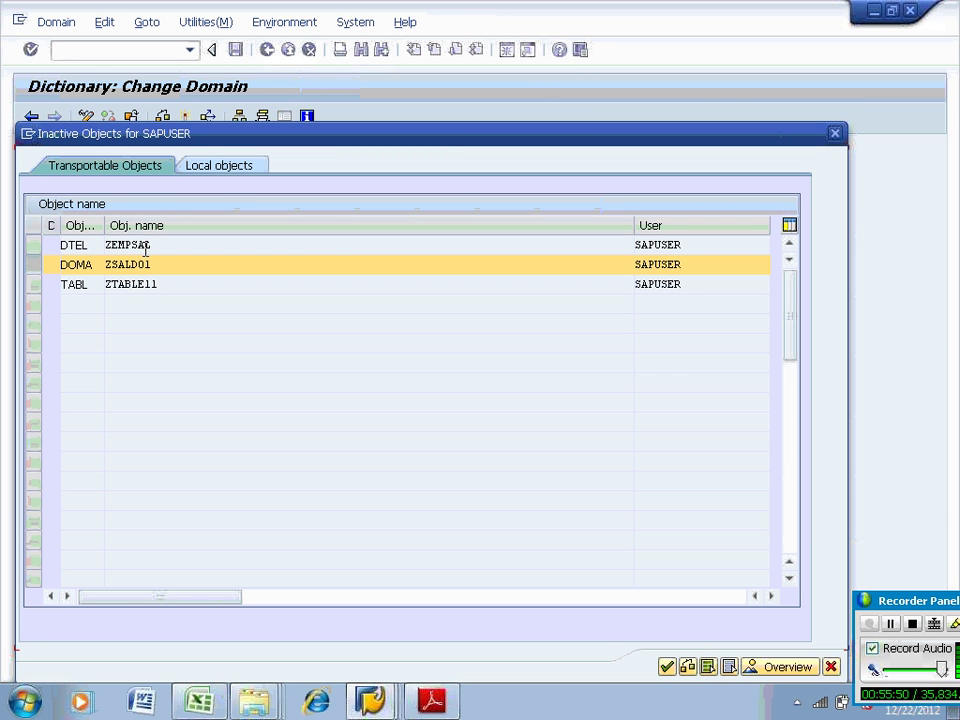
click(40, 246)
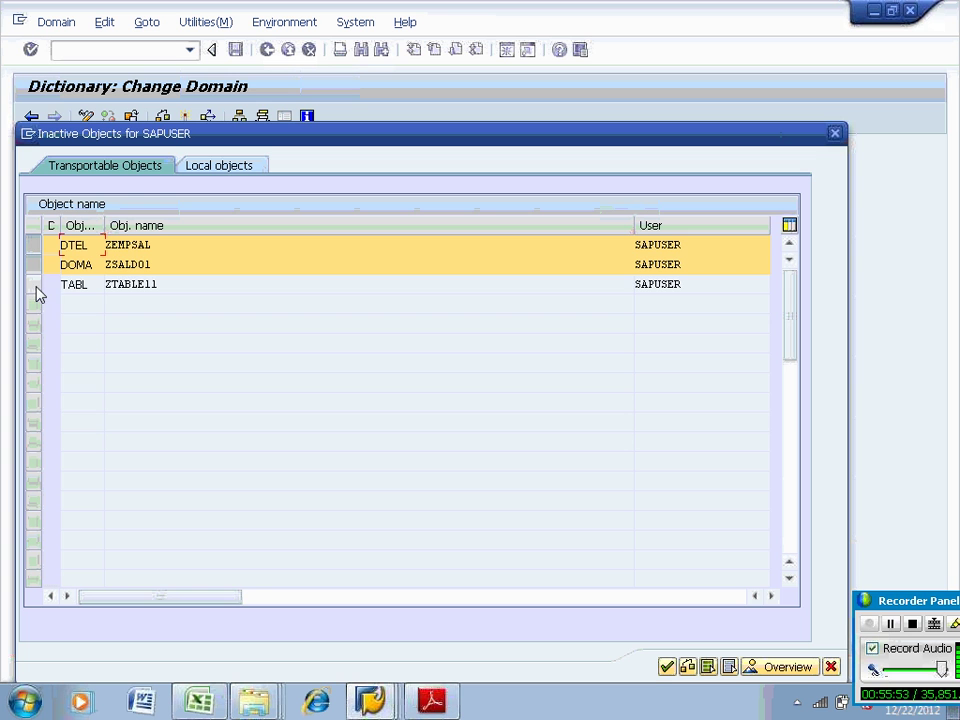
click(36, 290)
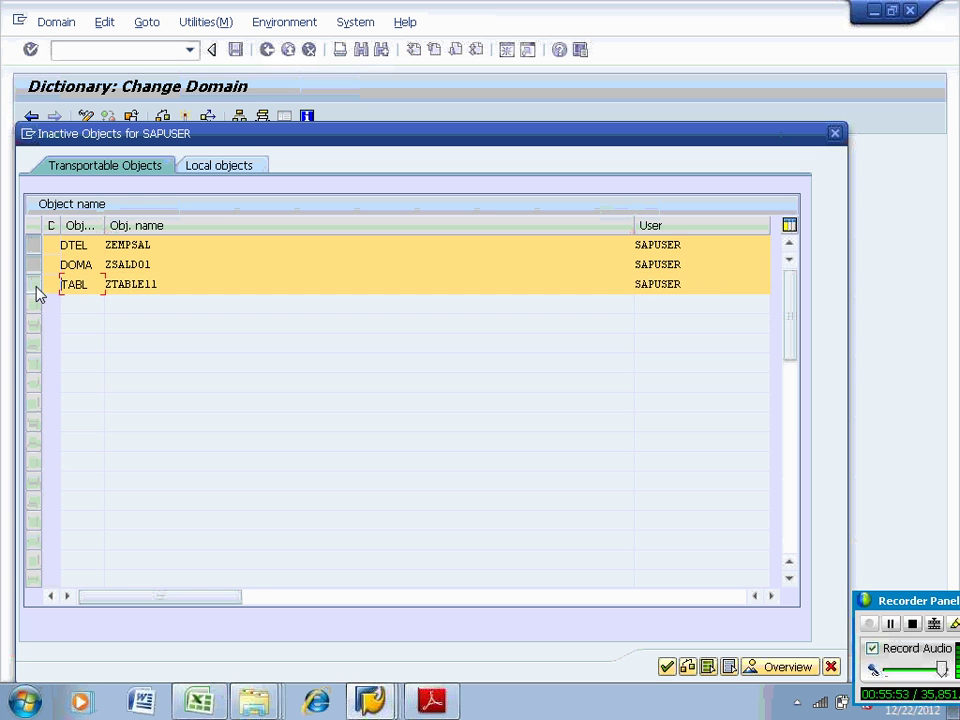
click(666, 668)
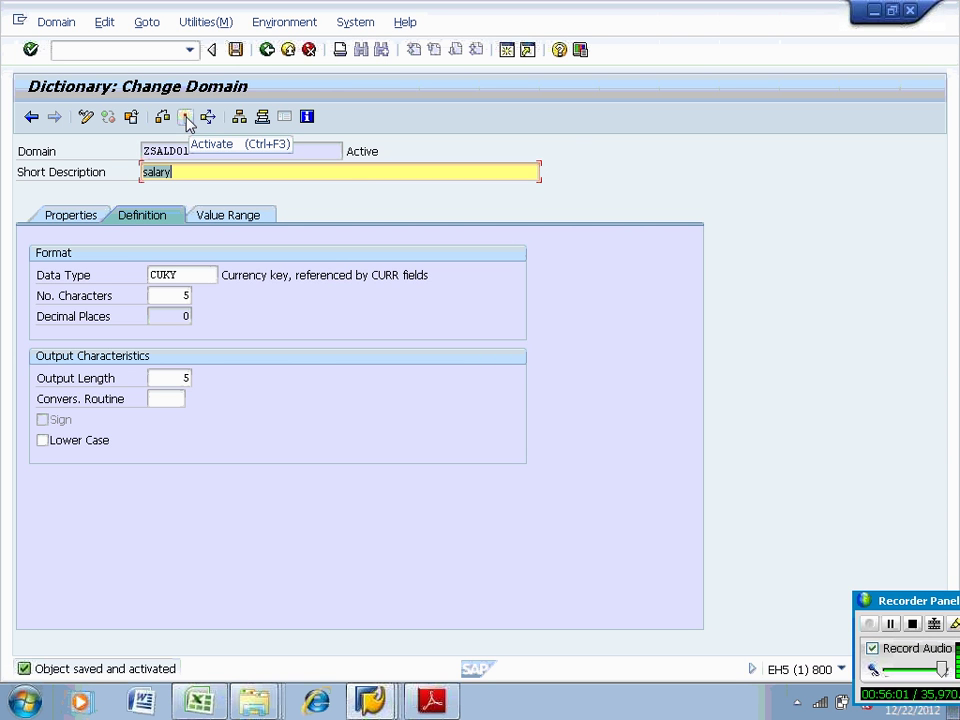
click(266, 52)
click(265, 55)
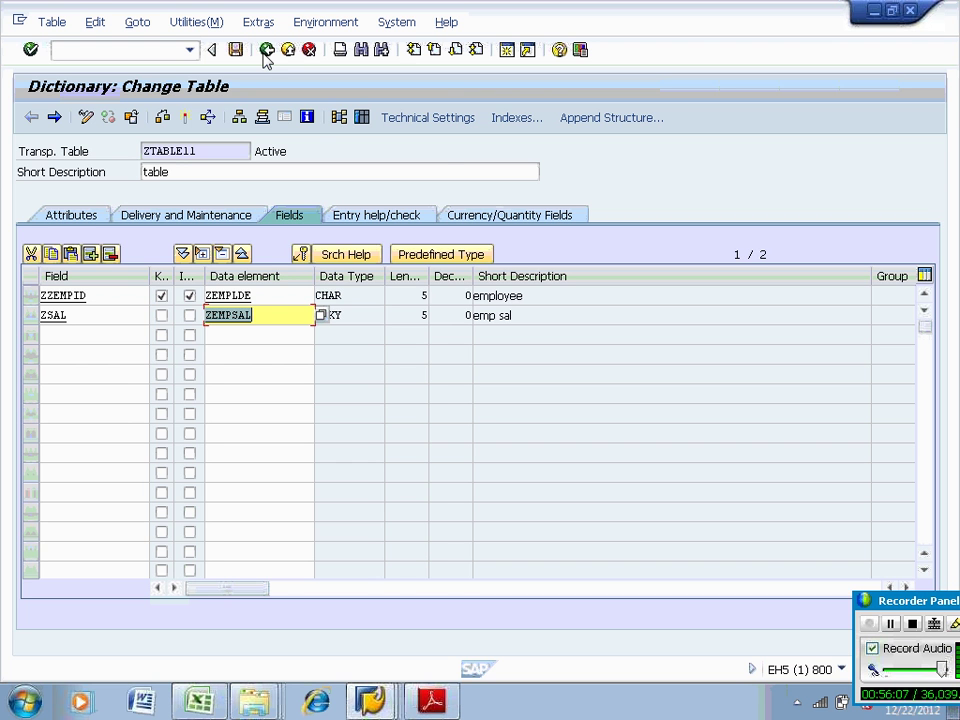
Insert three ZTABLE11 rows: EMP01 1000, EMP02 2000, EMP03 3000
click(188, 22)
mouse_move(258, 262)
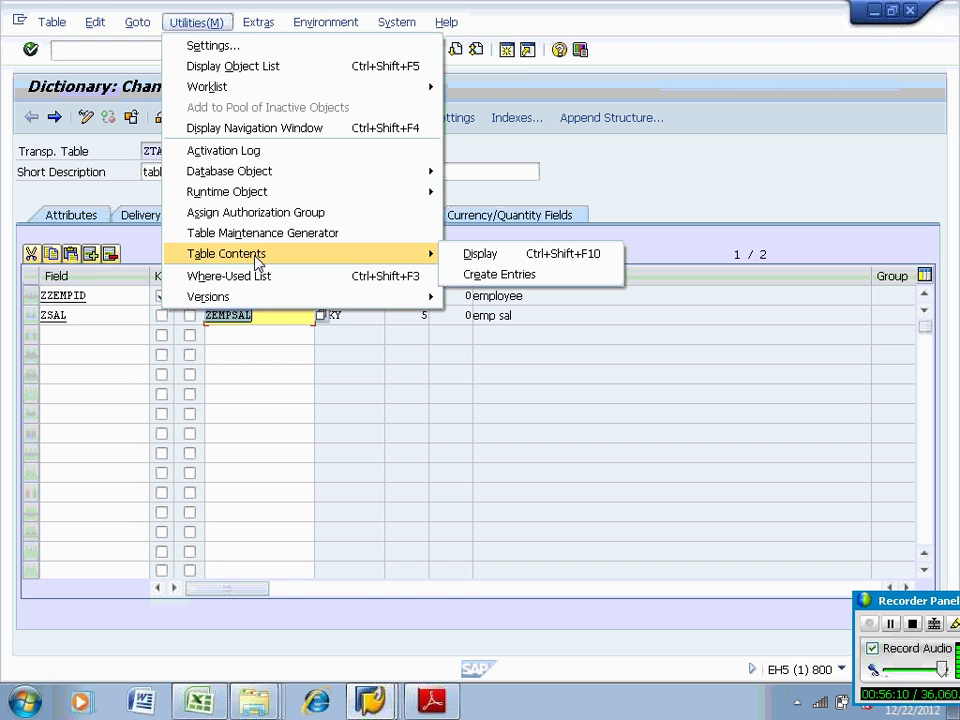
click(497, 274)
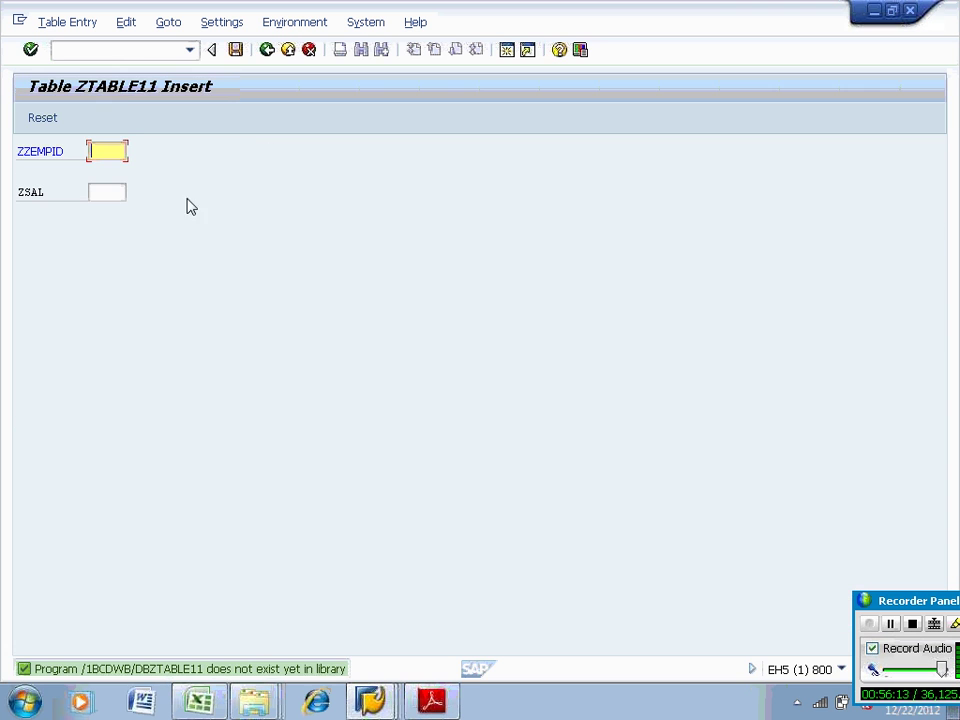
text(EMP01)
click(121, 190)
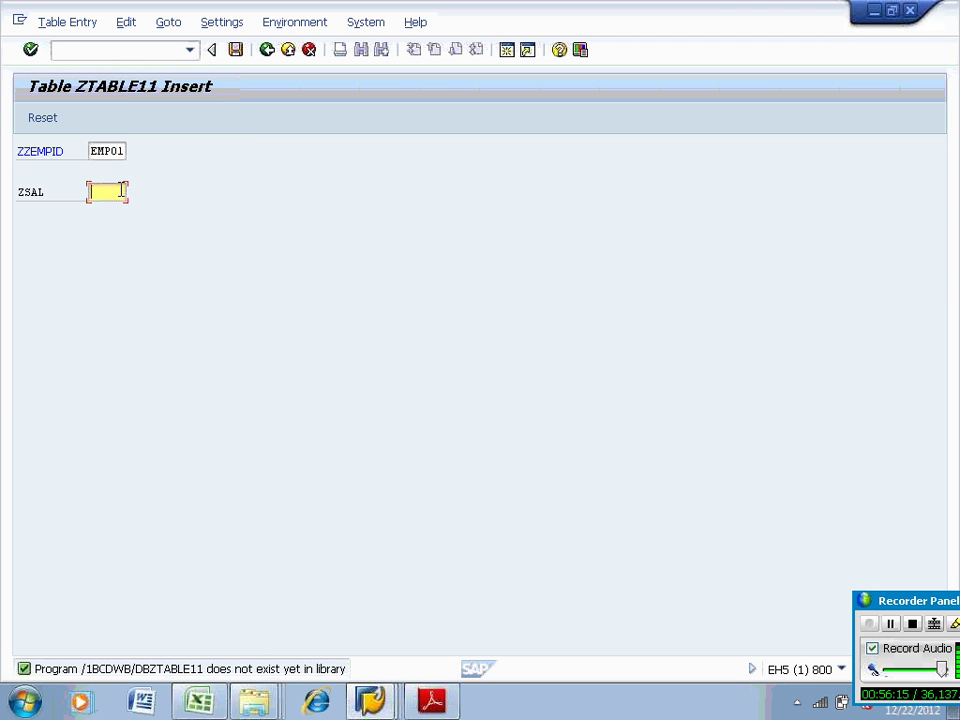
text(1000)
click(235, 49)
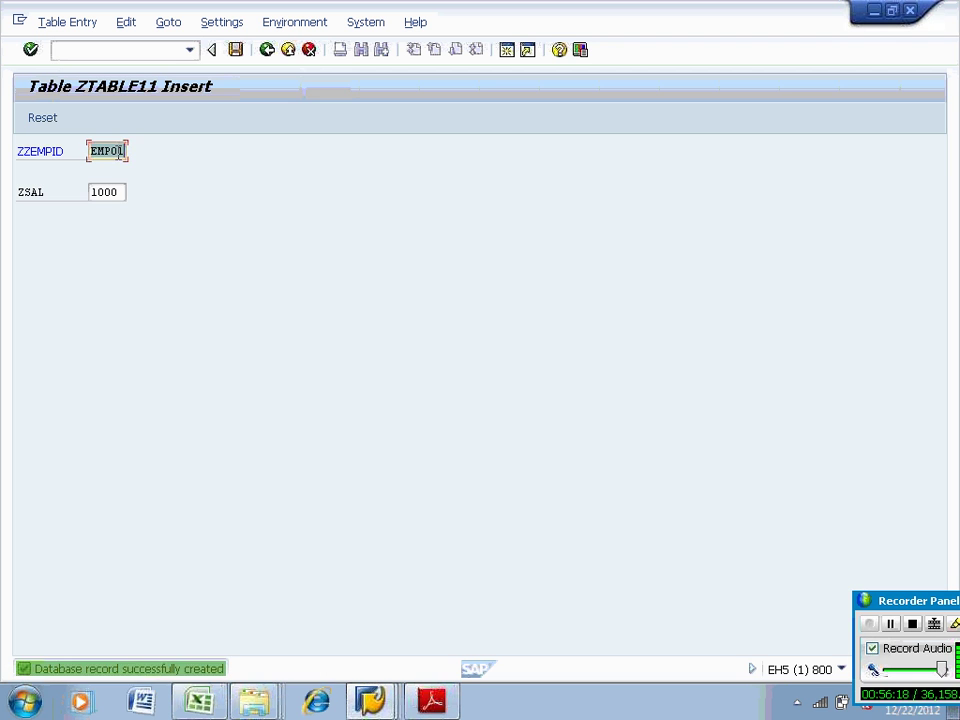
key(Tab)
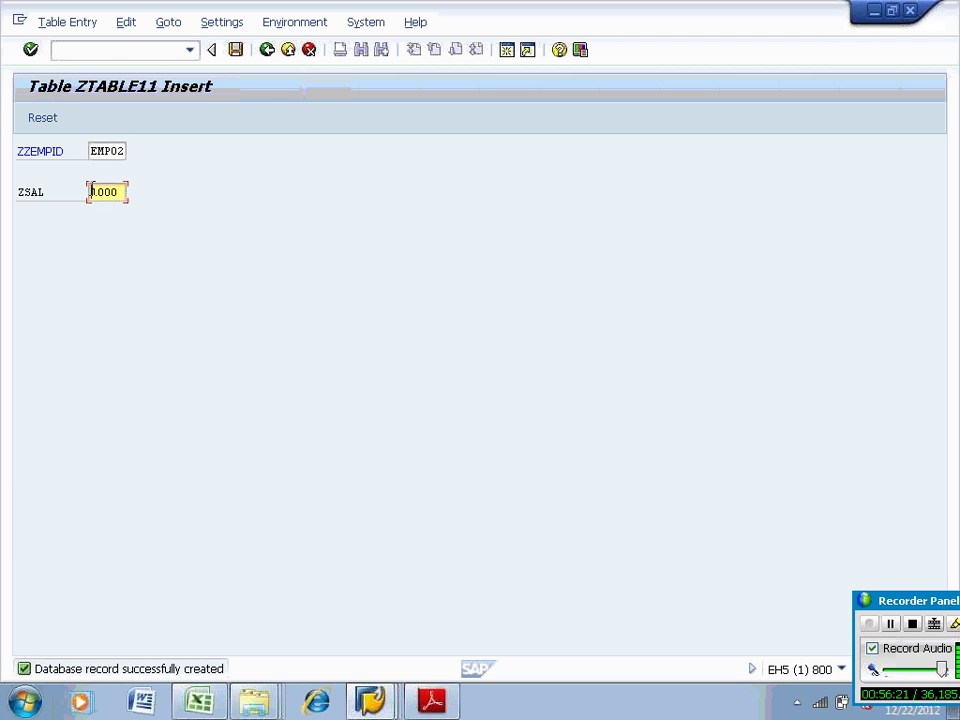
text(2000)
click(235, 50)
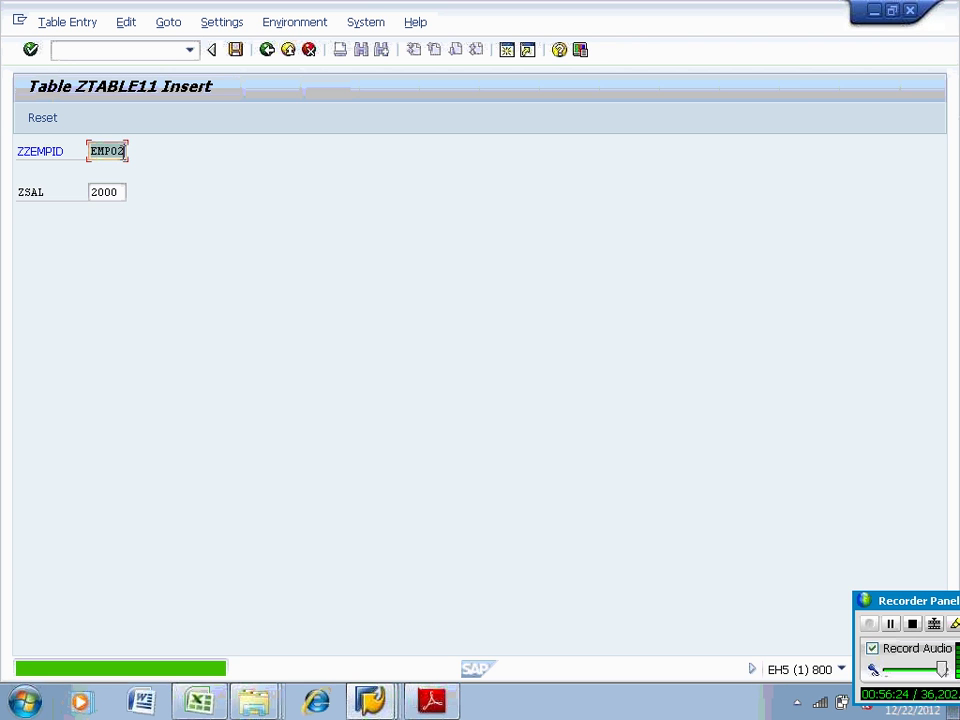
text(3)
key(Tab)
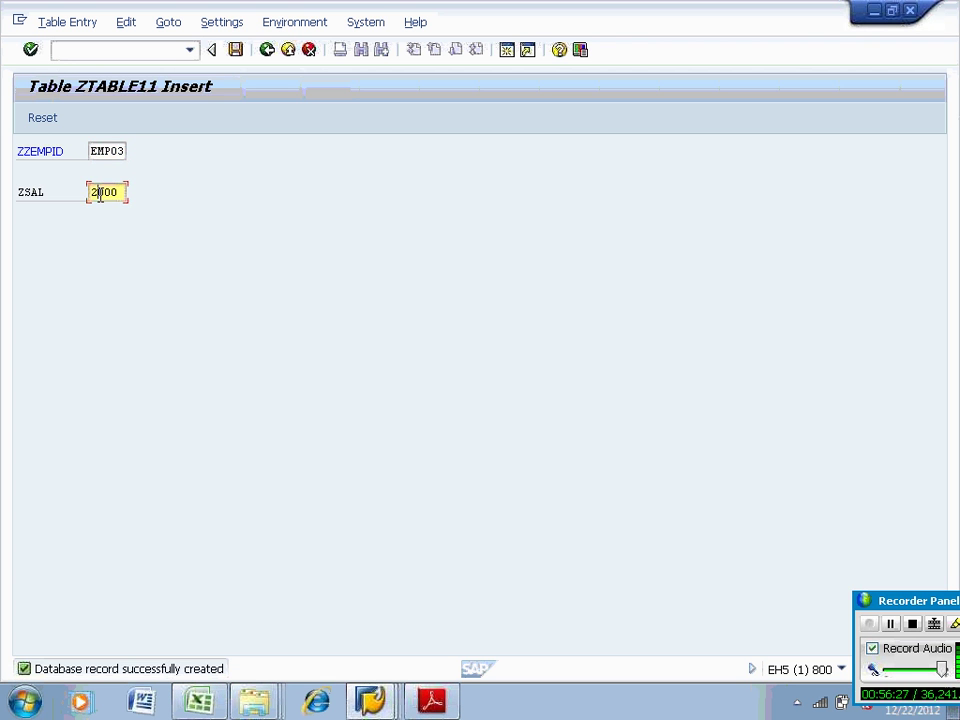
click(236, 50)
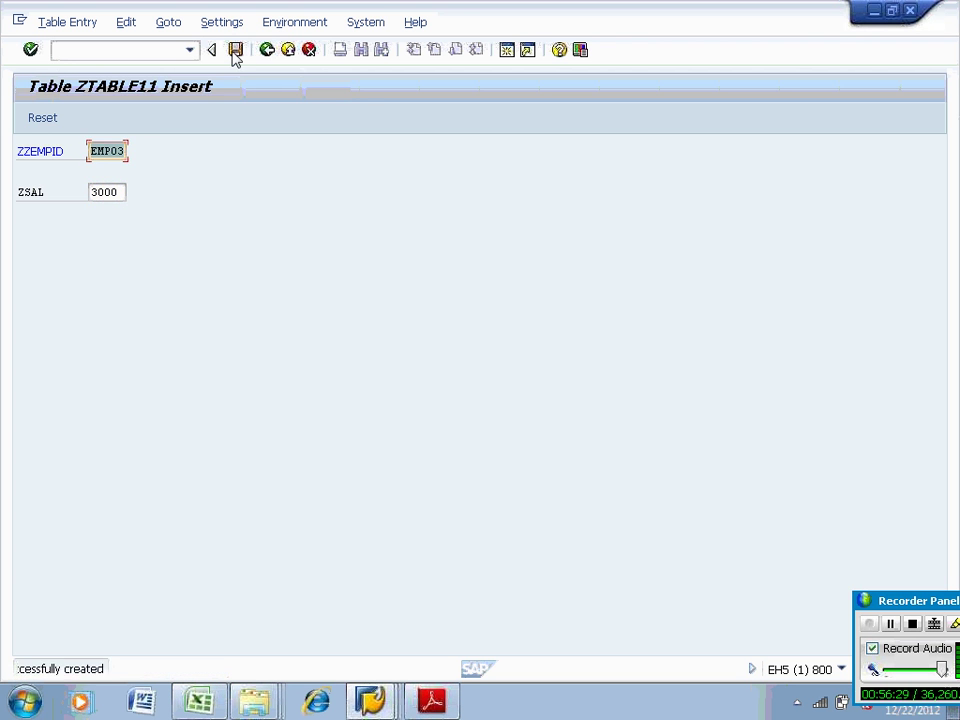
click(266, 50)
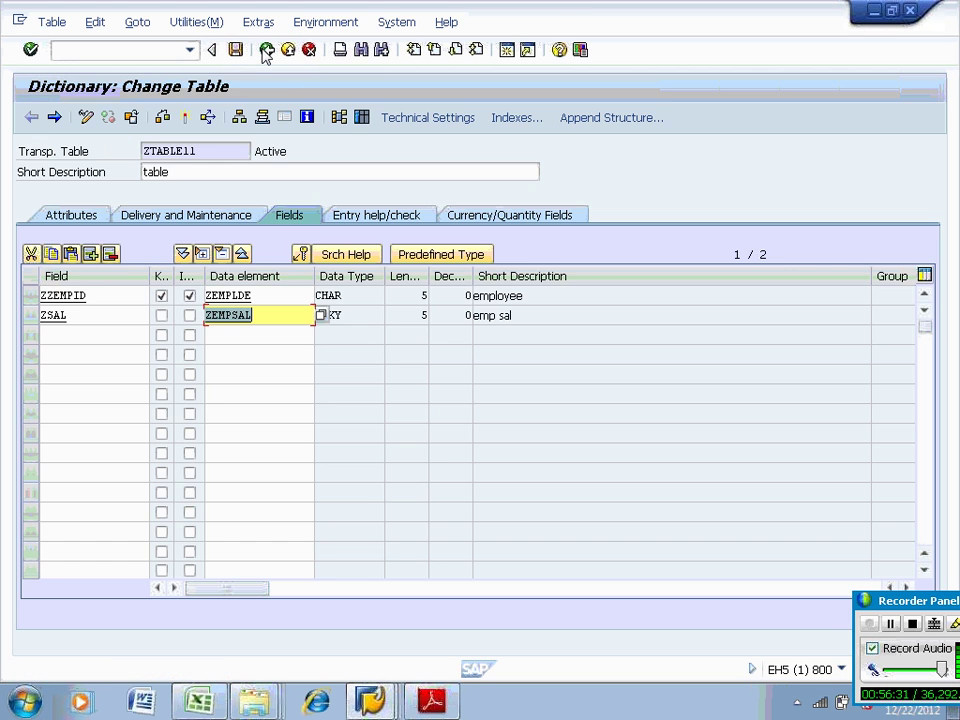
Check the entry count (3) and list entries EMP01 to EMP03 in the data browser
click(360, 119)
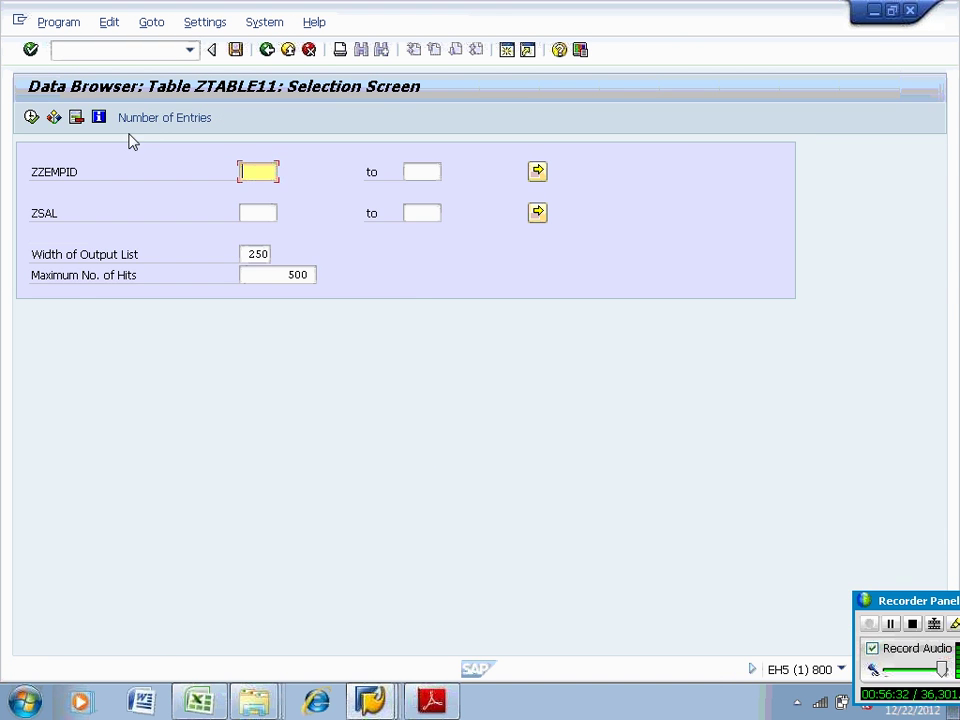
click(157, 122)
click(370, 381)
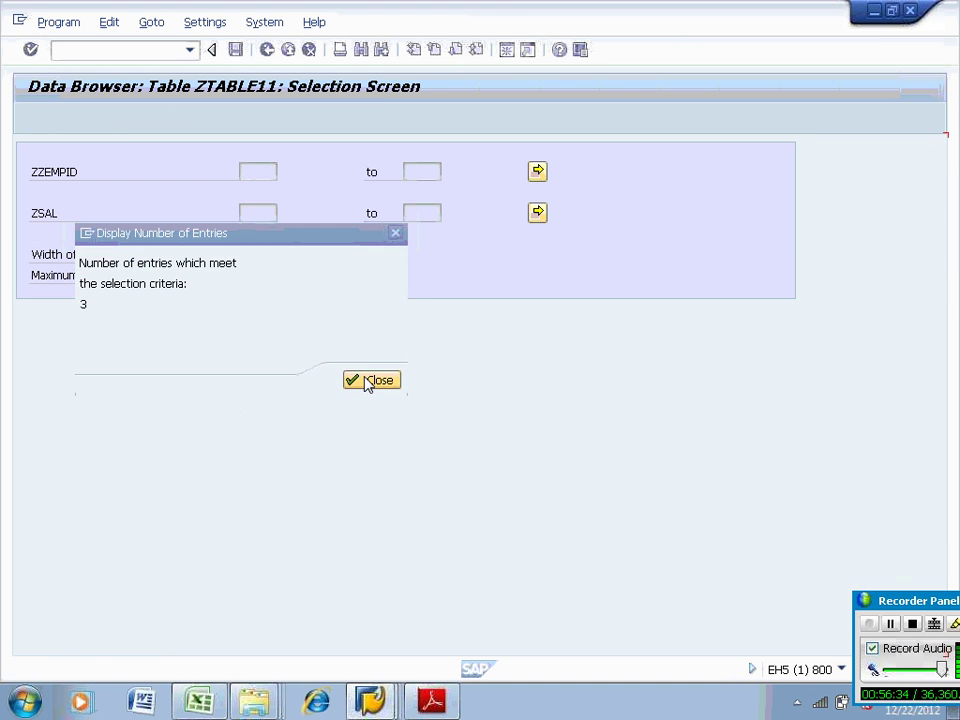
click(31, 117)
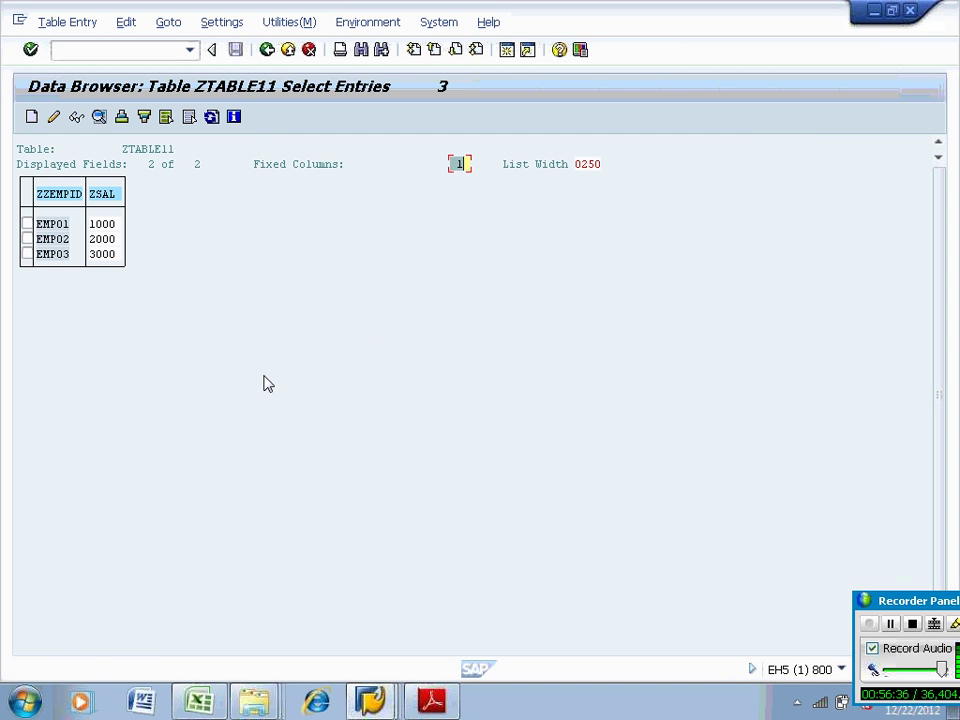
click(267, 50)
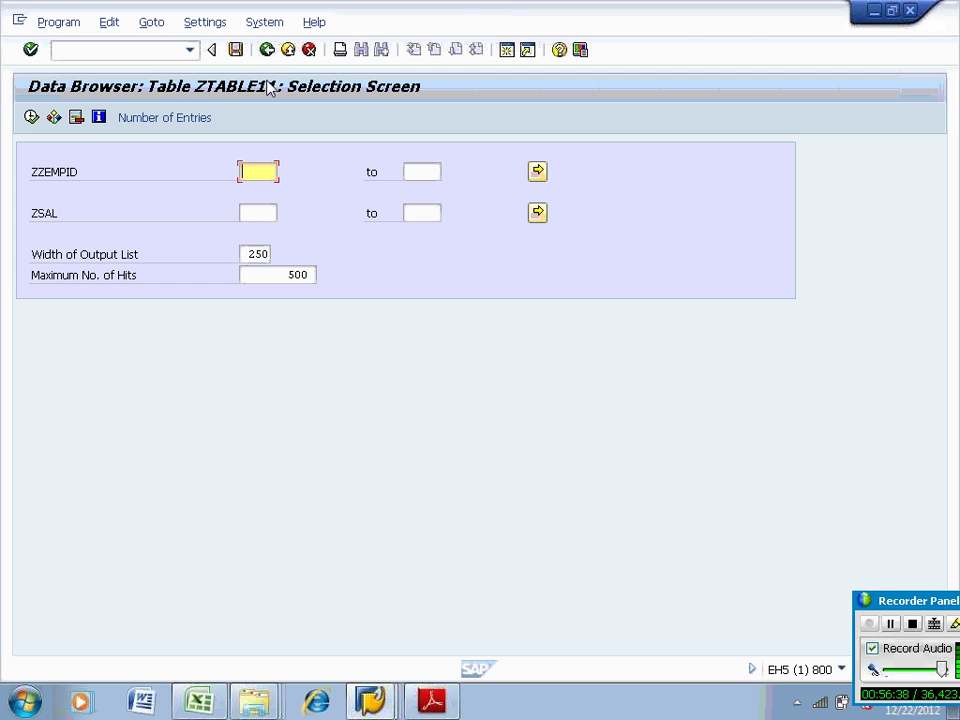
click(267, 50)
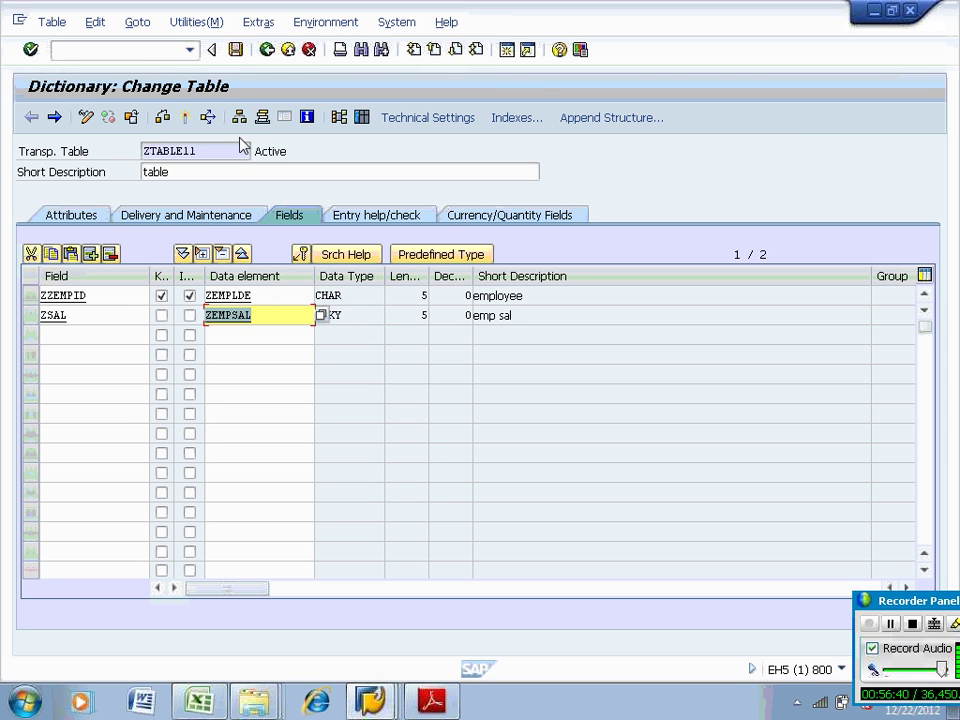
click(230, 150)
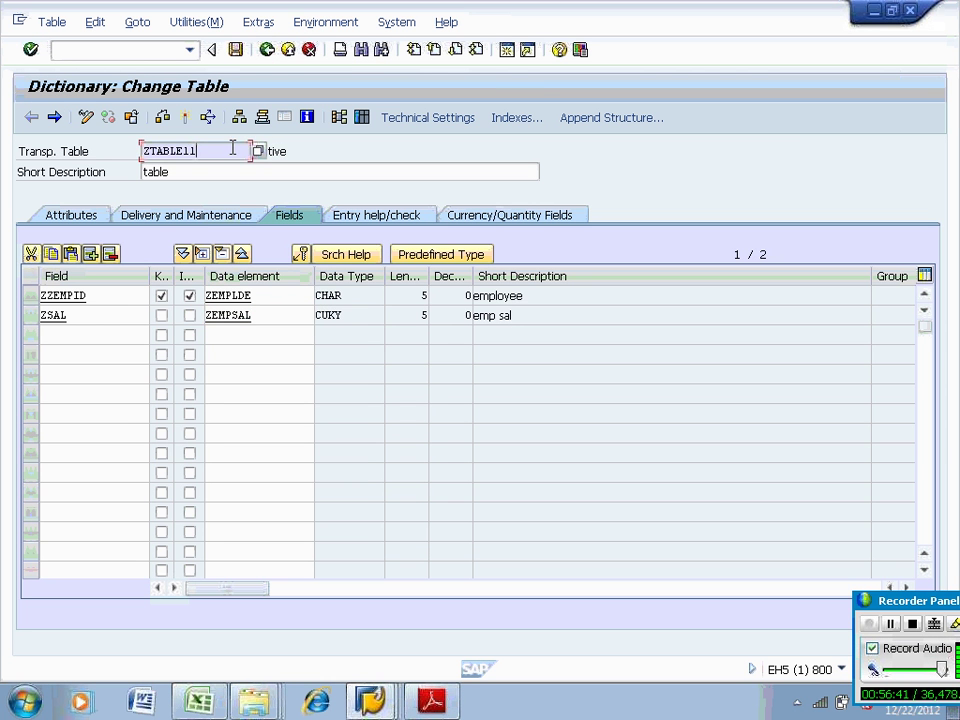
In RSO2, create transaction-data DataSource ZTABLE11_DS reading table ZTABLE11
click(145, 47)
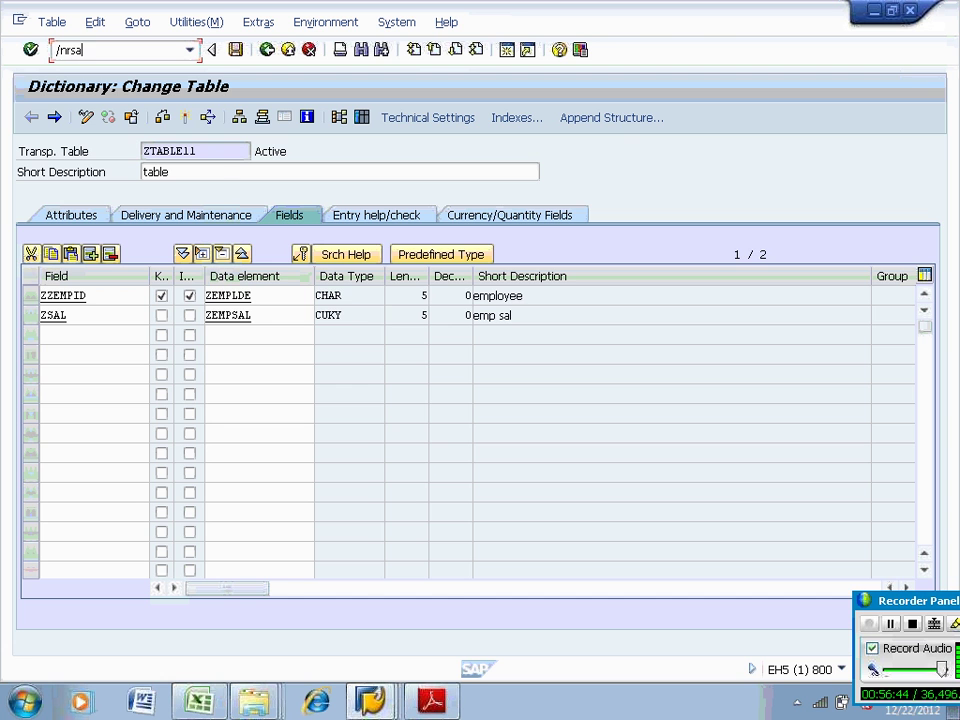
text(/nrso2)
key(Return)
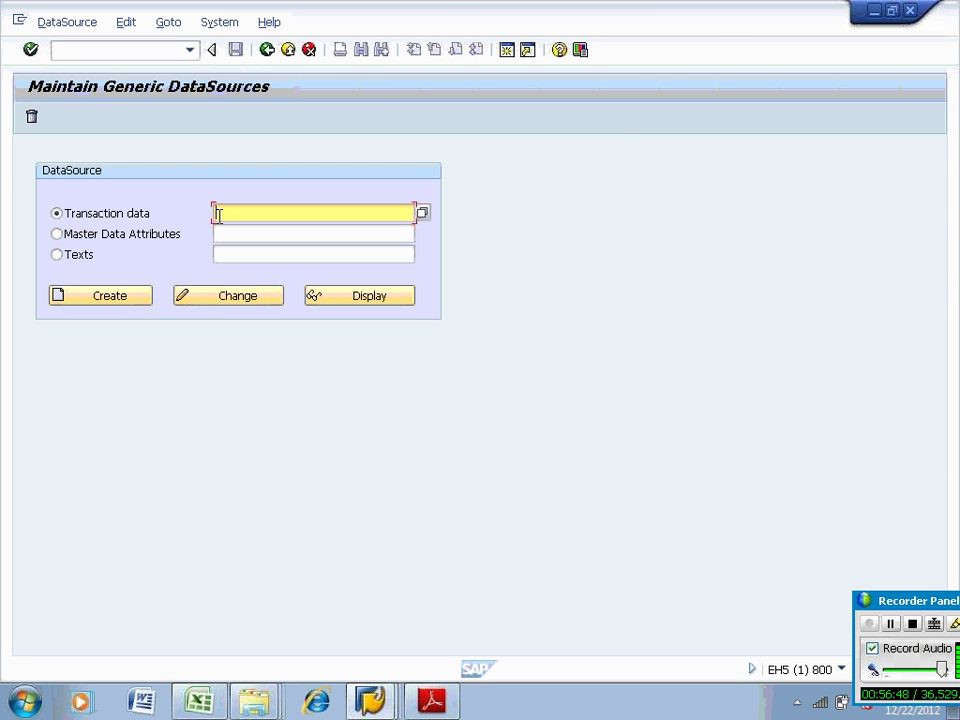
text(ZTABLE11_DS)
click(117, 298)
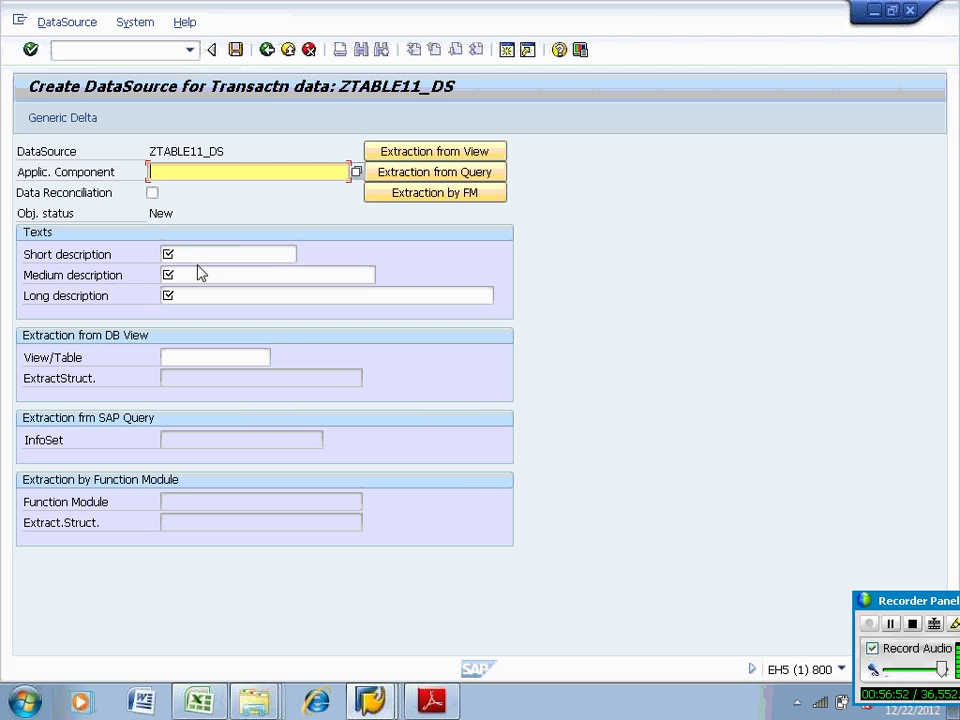
click(184, 363)
text(ZTABLE11)
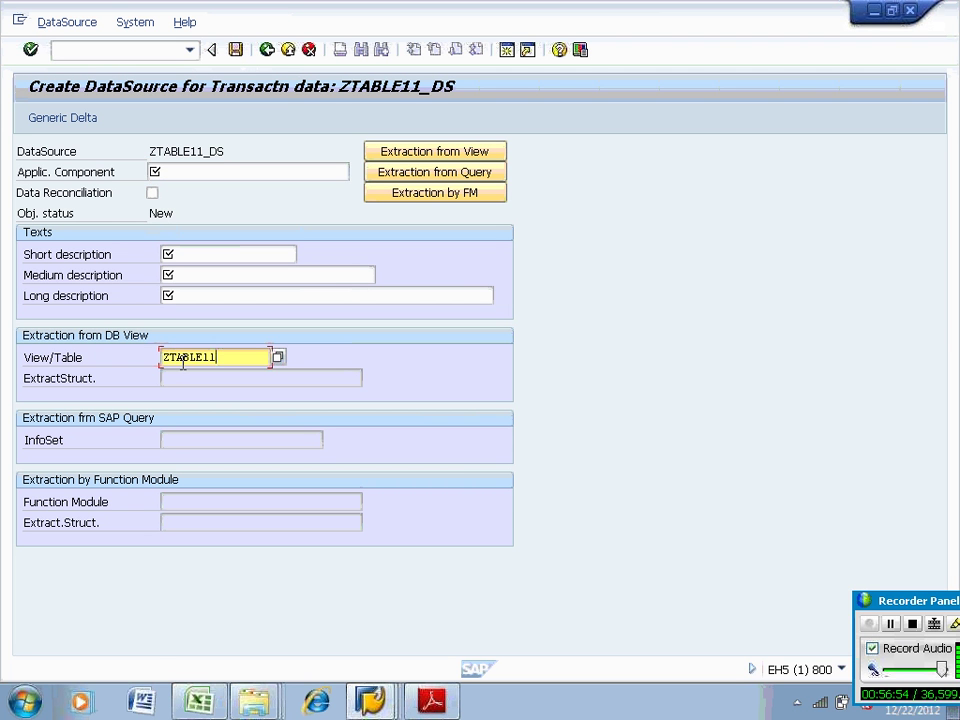
Assign application component PA from the Personnel Management hierarchy
click(156, 175)
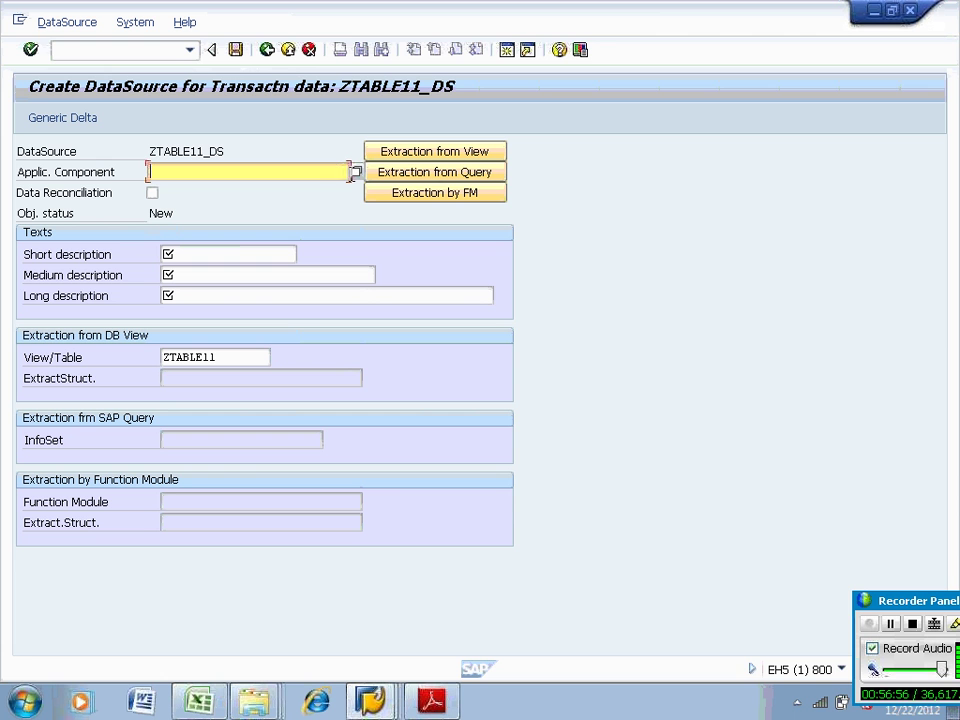
click(356, 174)
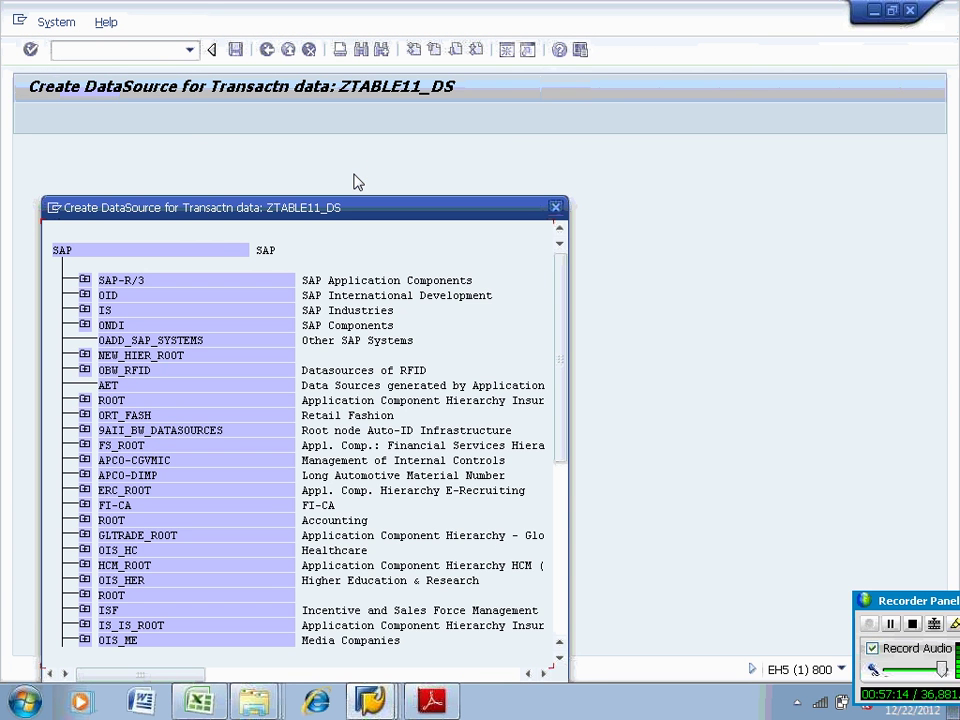
click(84, 281)
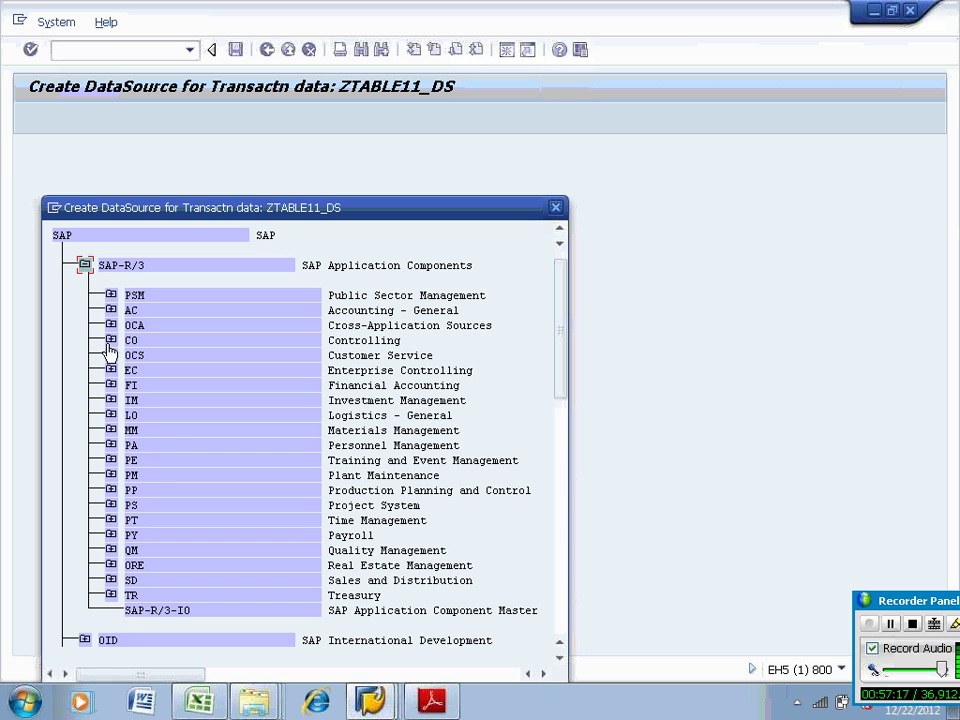
click(110, 385)
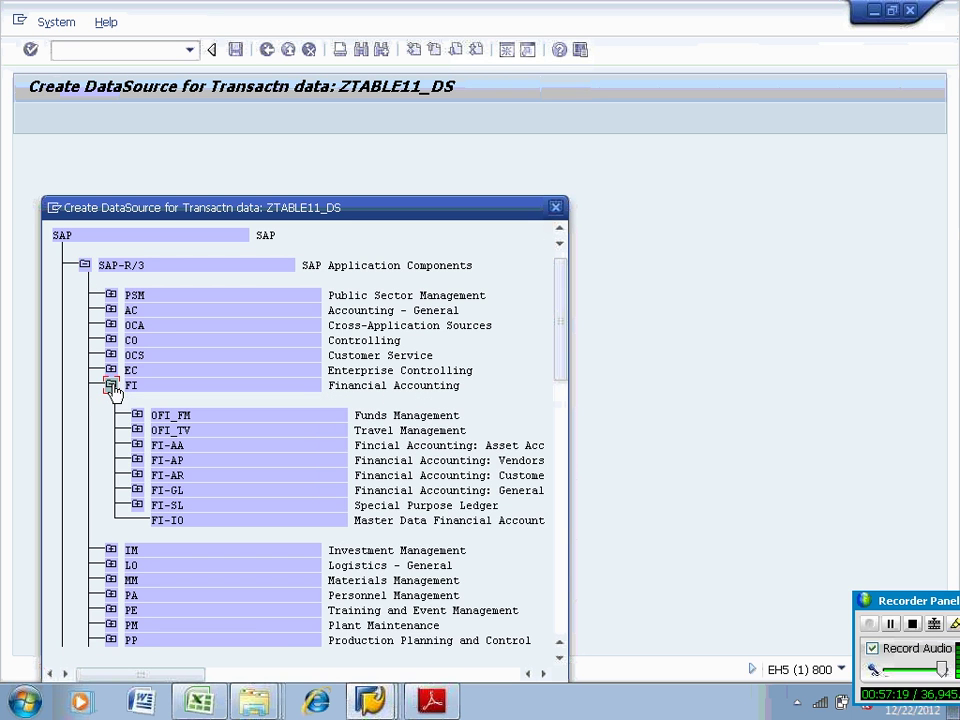
click(111, 386)
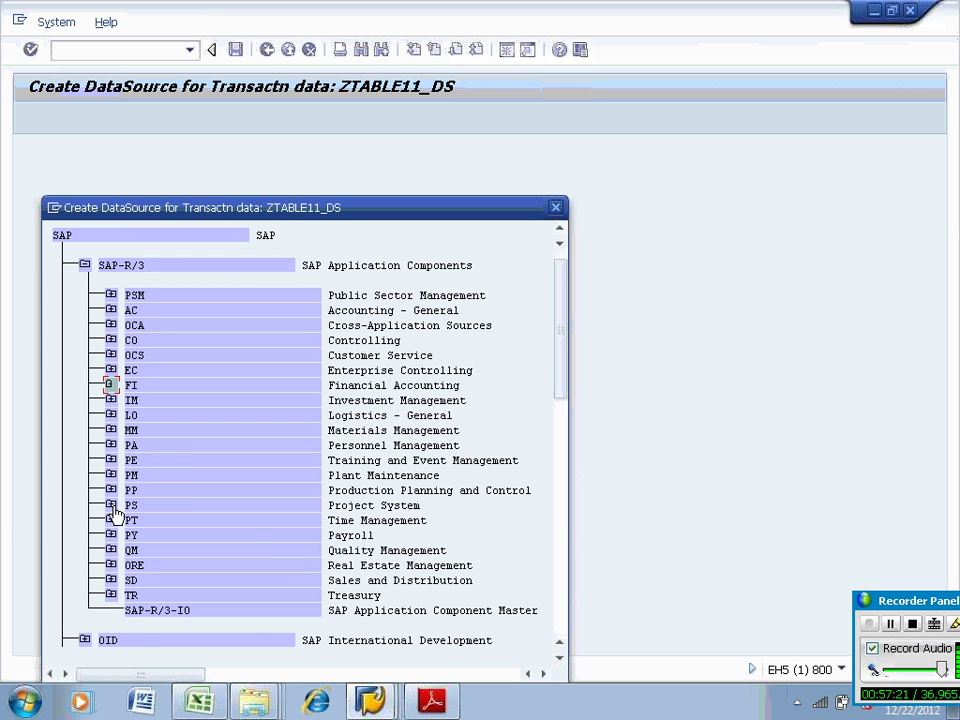
click(110, 445)
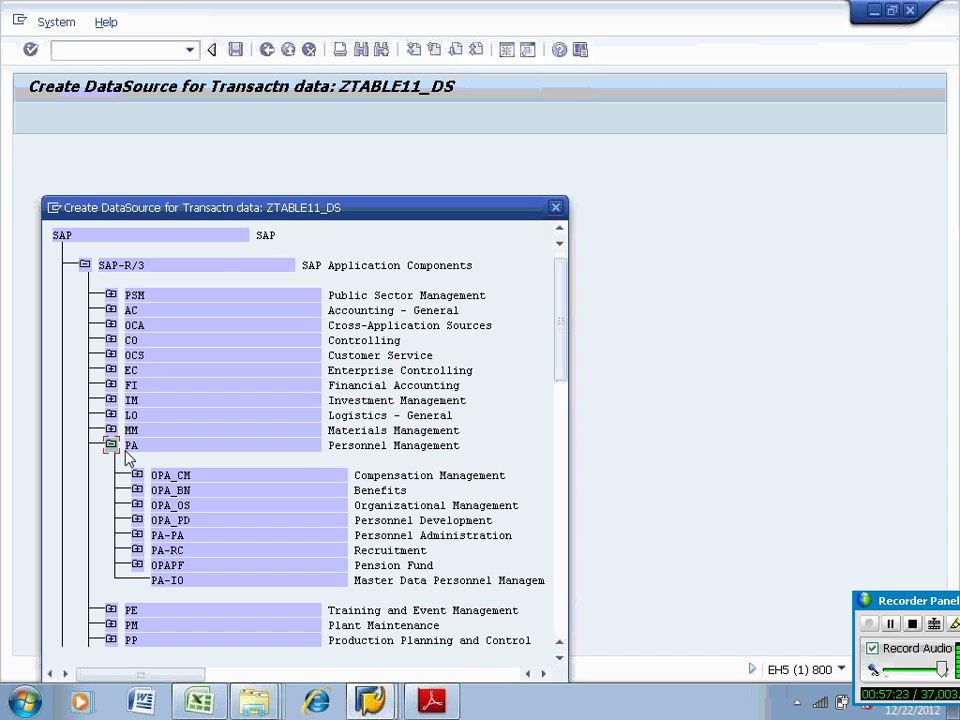
double_click(131, 448)
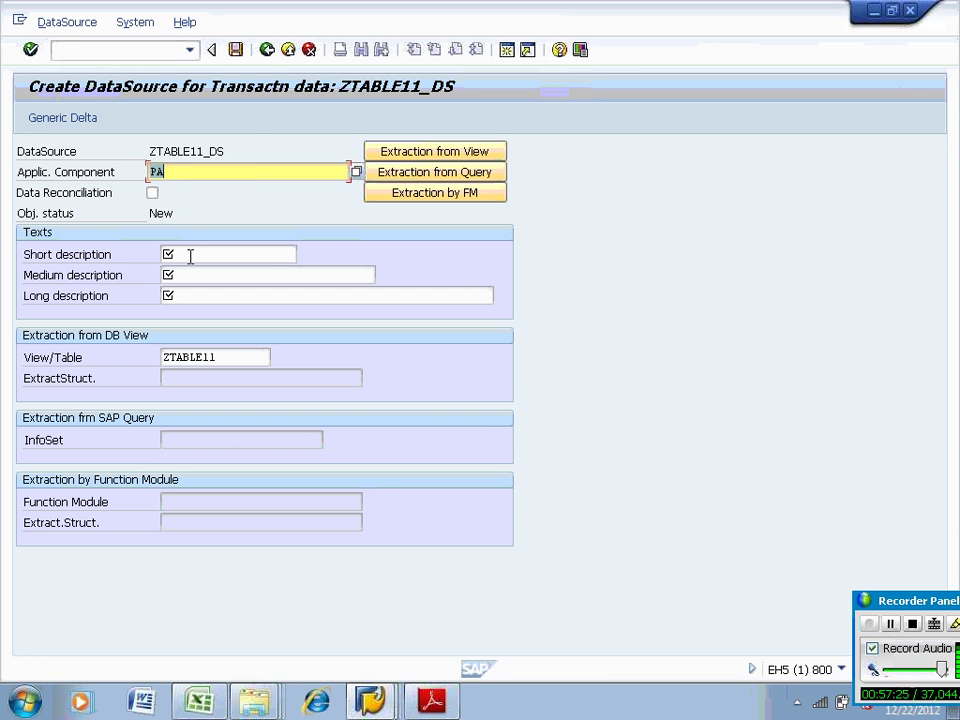
click(118, 151)
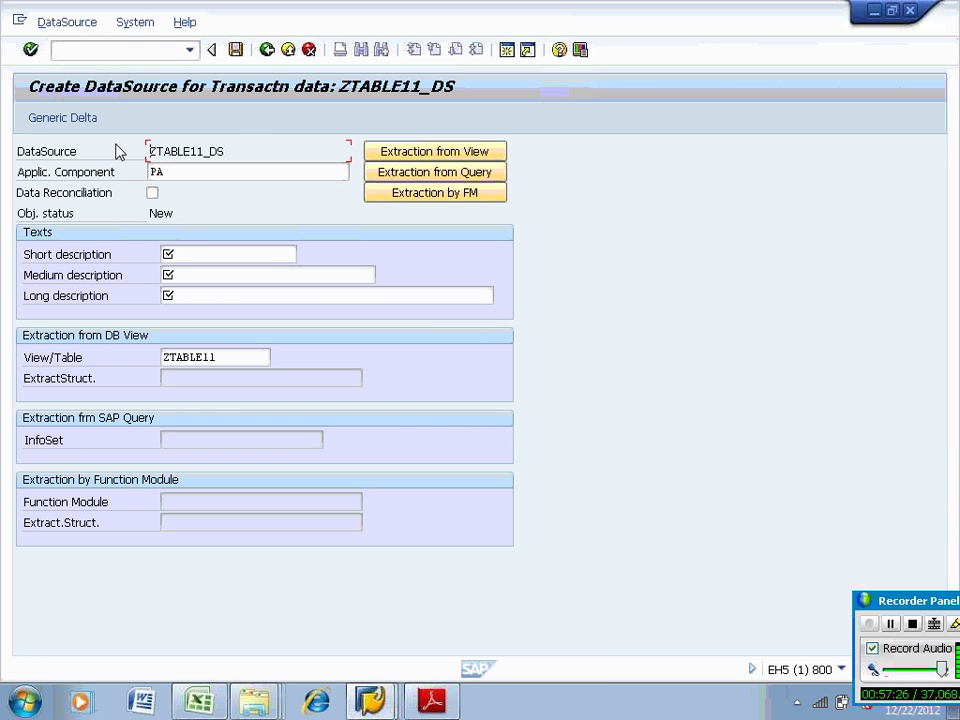
Enter ZTABLE11_DS as short, medium and long description and save the DataSource
click(167, 254)
text(ZTABLE11_DS)
click(172, 275)
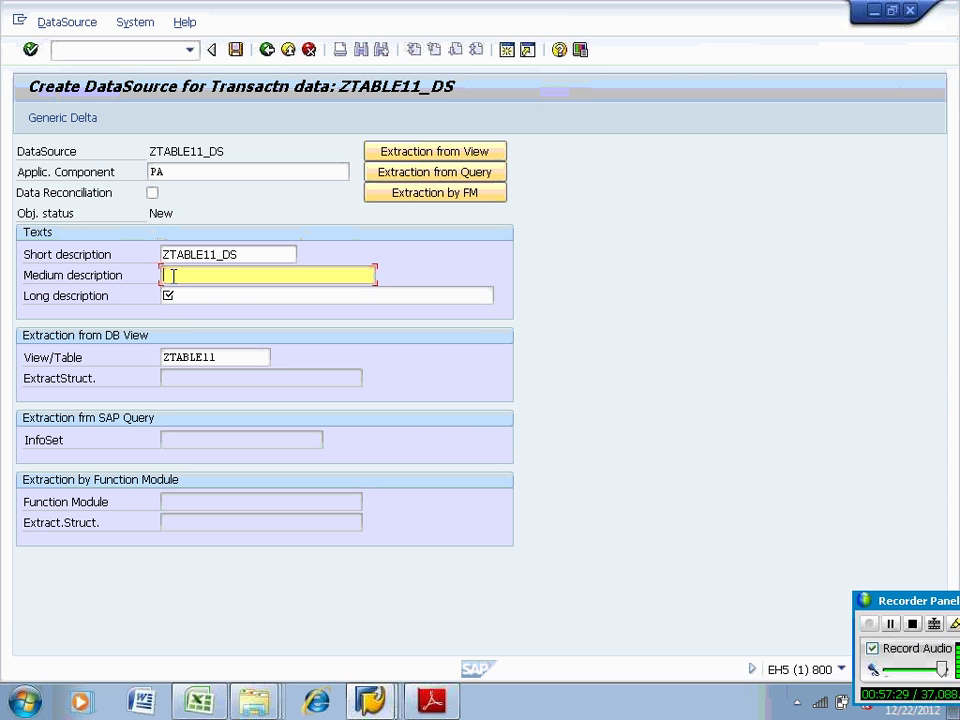
text(ZTABLE11_DS)
click(172, 296)
text(ZTABLE11_DS)
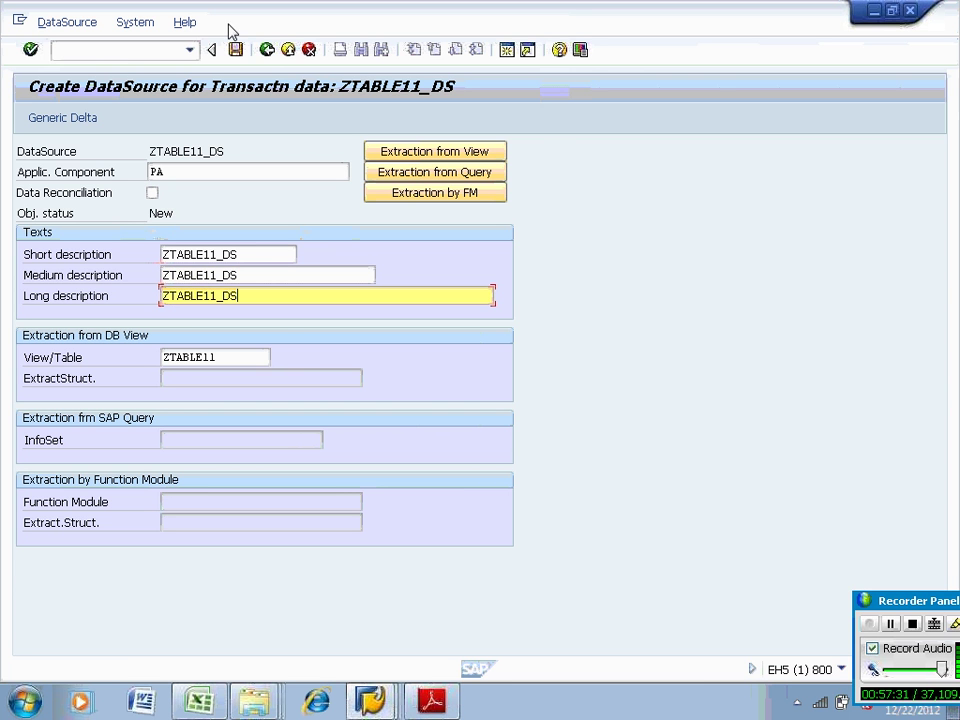
click(235, 49)
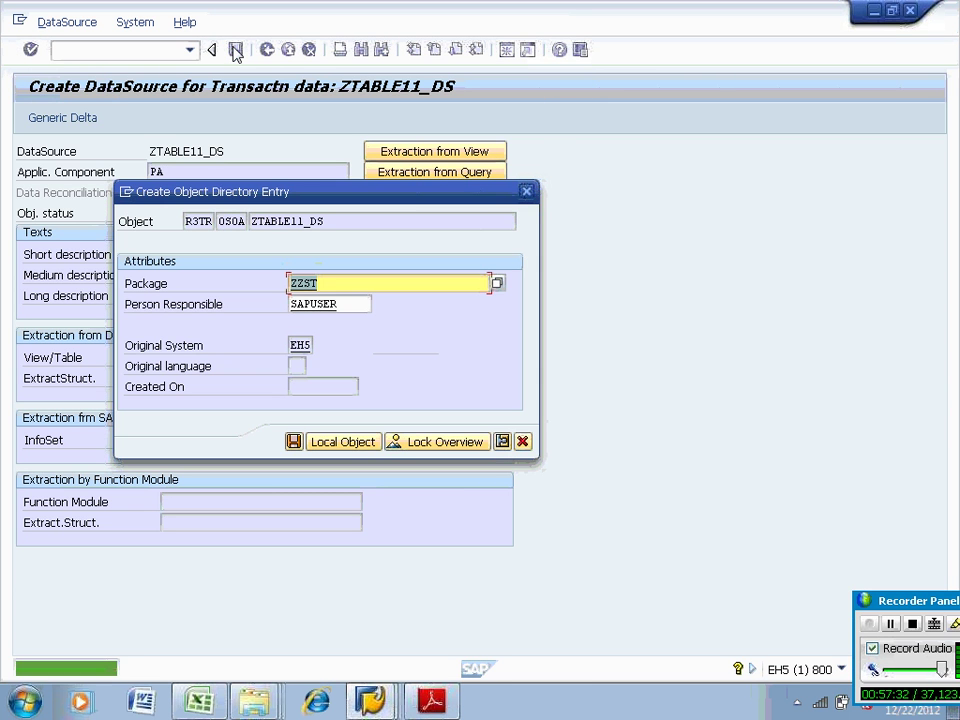
key(Return)
key(Return)
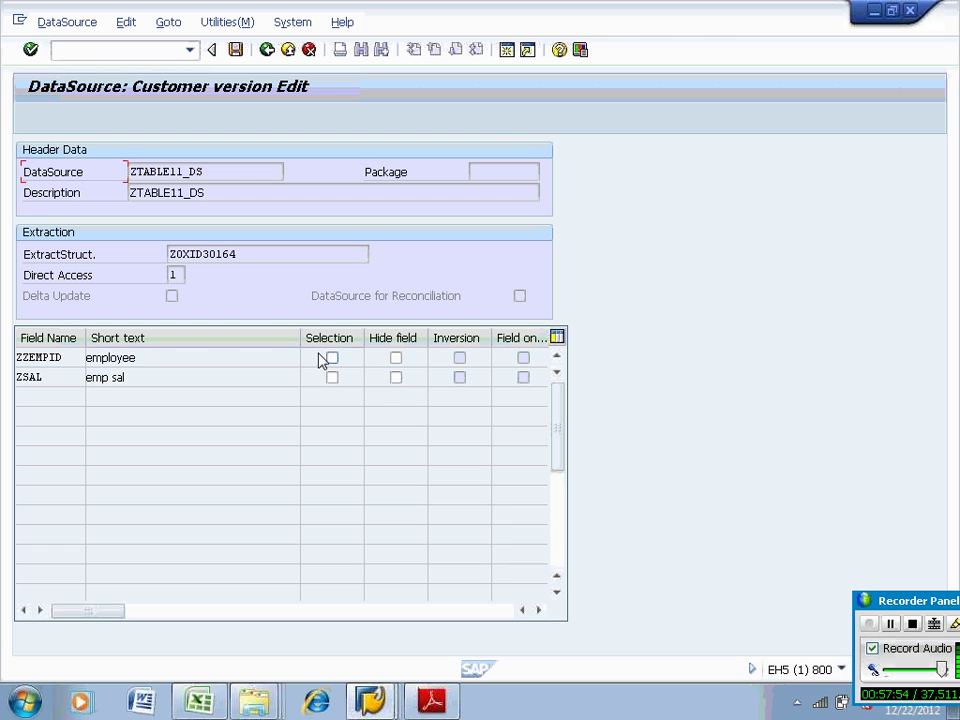
Flag ZZEMPID as a selection field of ZTABLE11_DS and save the DataSource
click(331, 358)
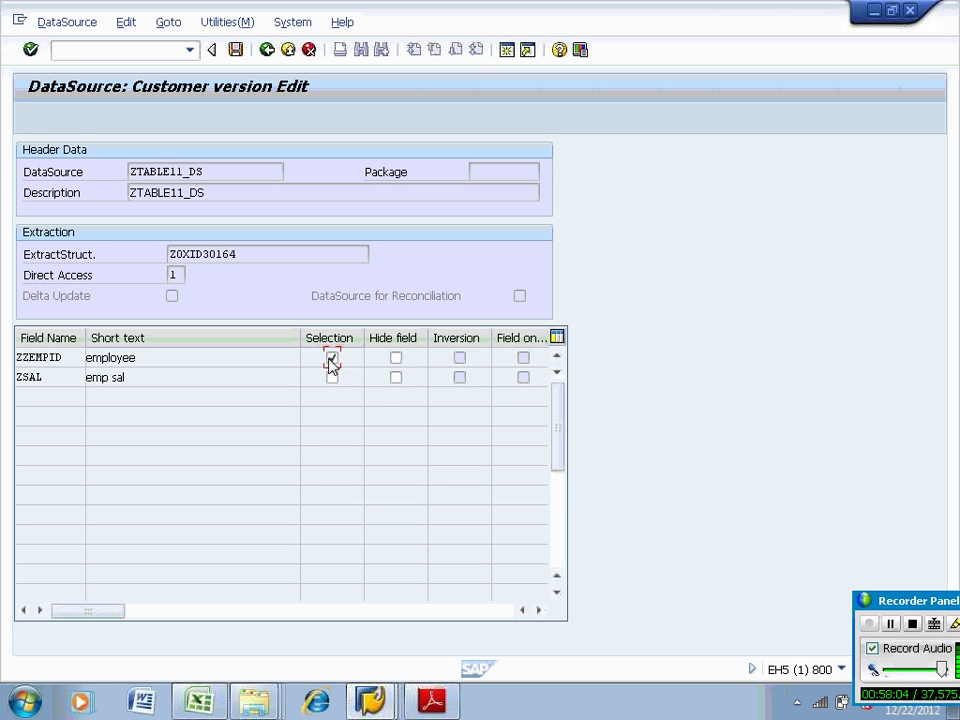
click(176, 274)
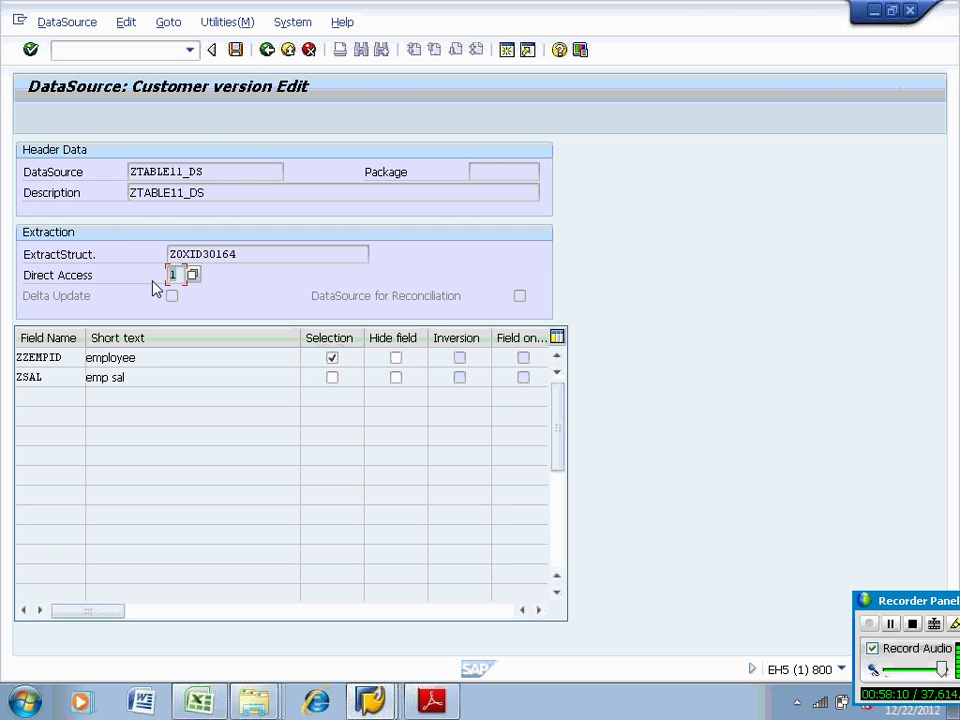
click(235, 49)
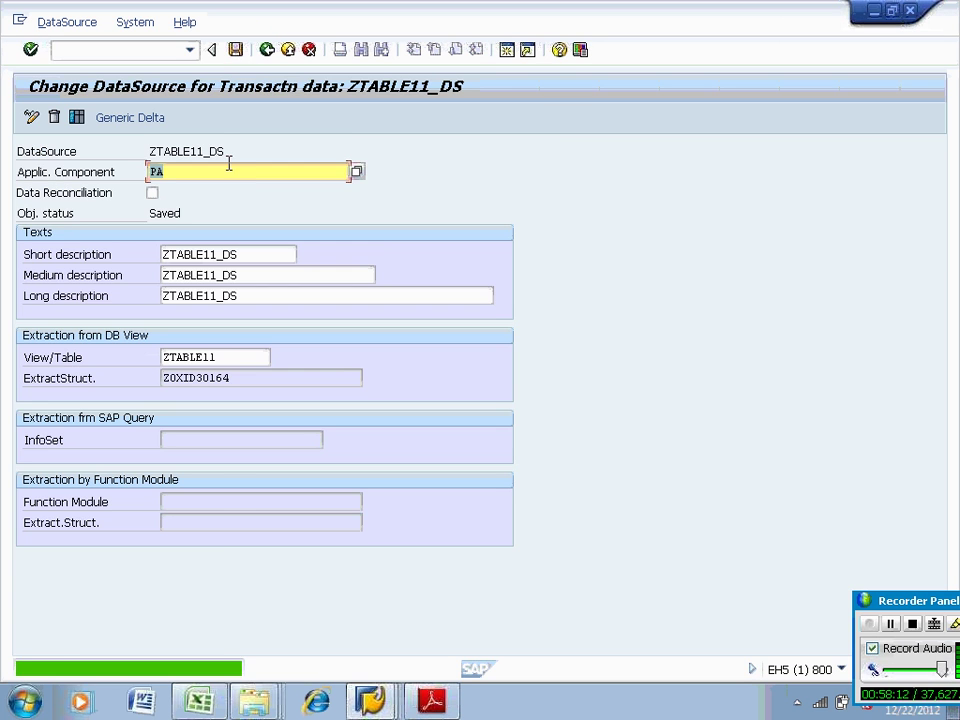
click(81, 52)
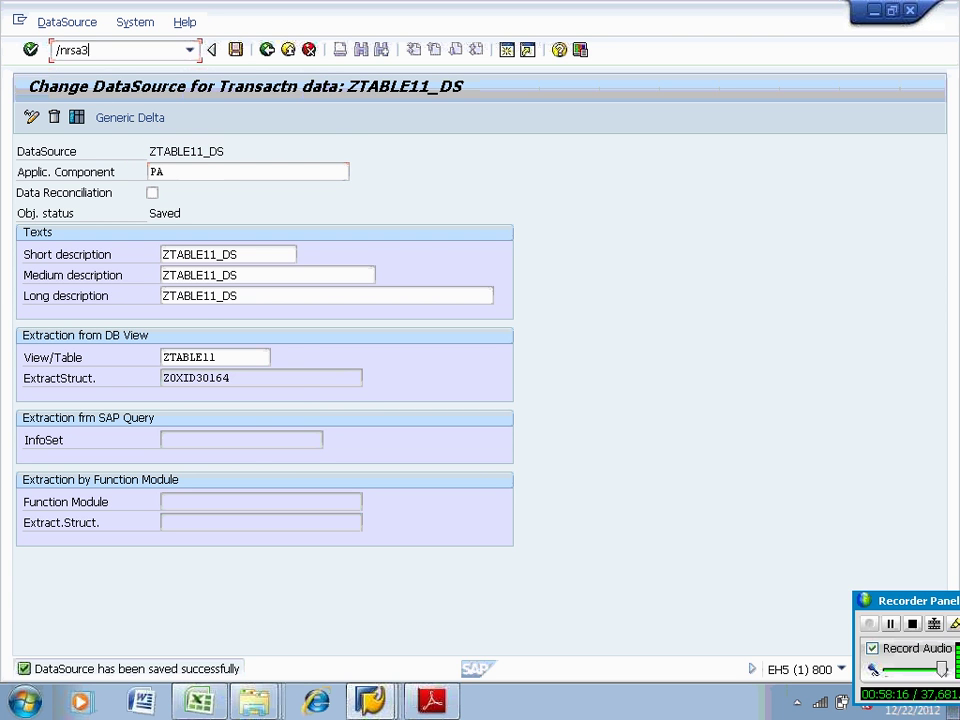
Run a test extraction of ZTABLE11_DS in the RSA3 Extractor Checker
text(/nrsa3)
key(Return)
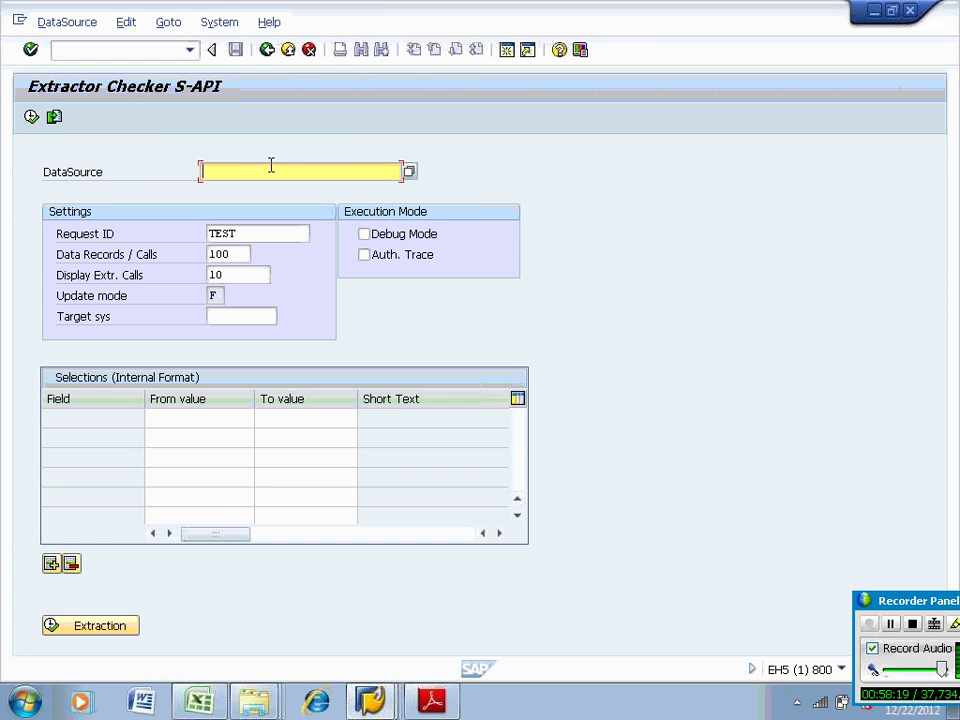
text(ZTABLE11_DS)
key(Return)
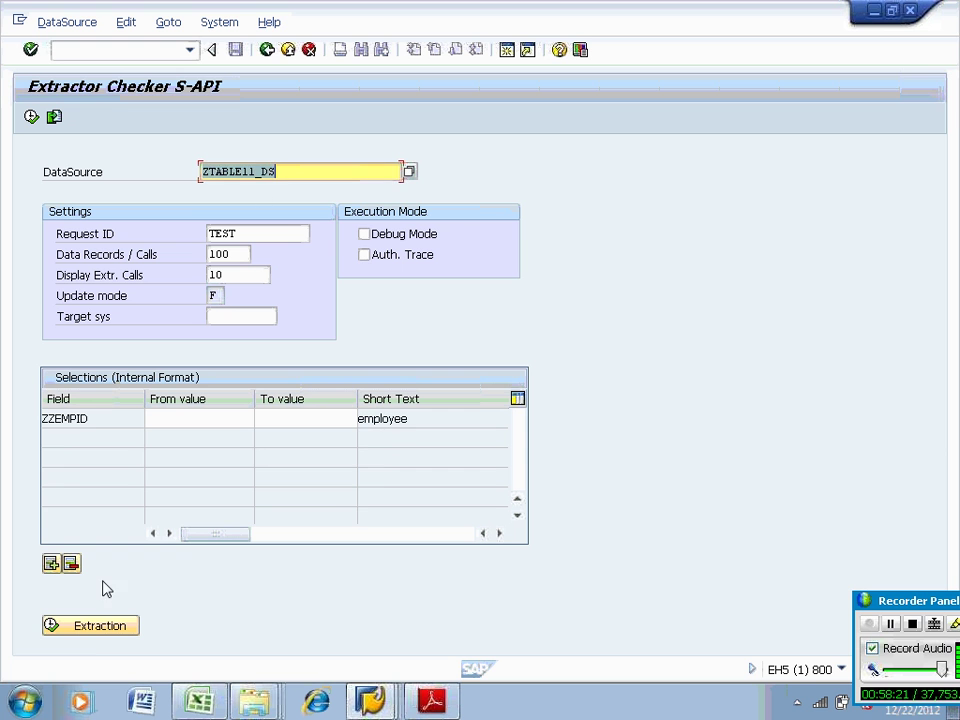
click(90, 628)
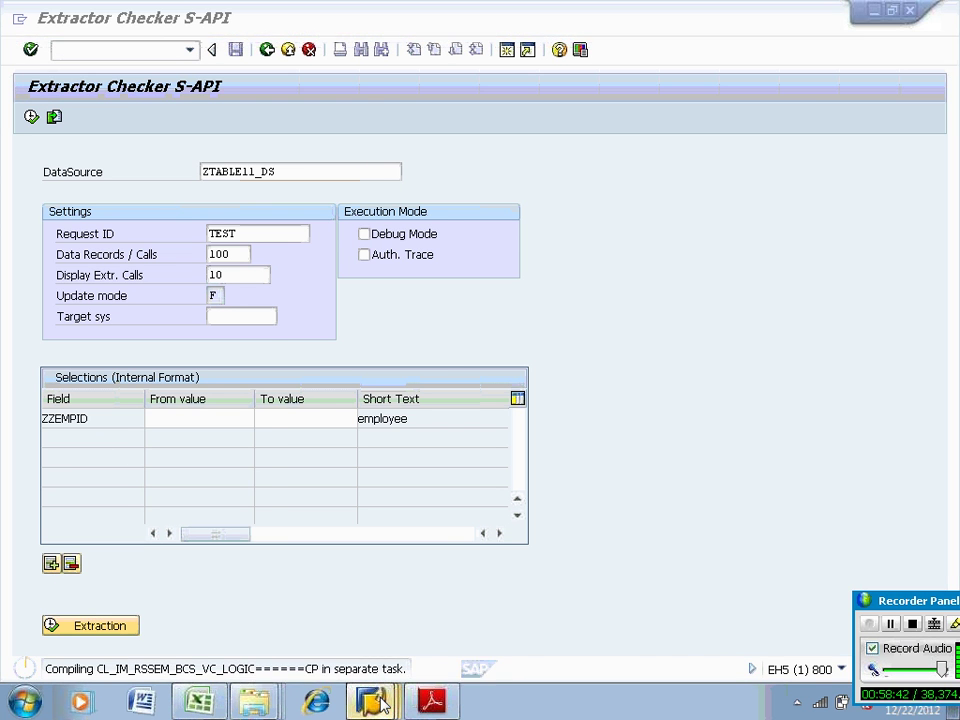
Run Check on source system BI TO ECC under the SAP/BW source systems
mouse_move(380, 703)
click(358, 630)
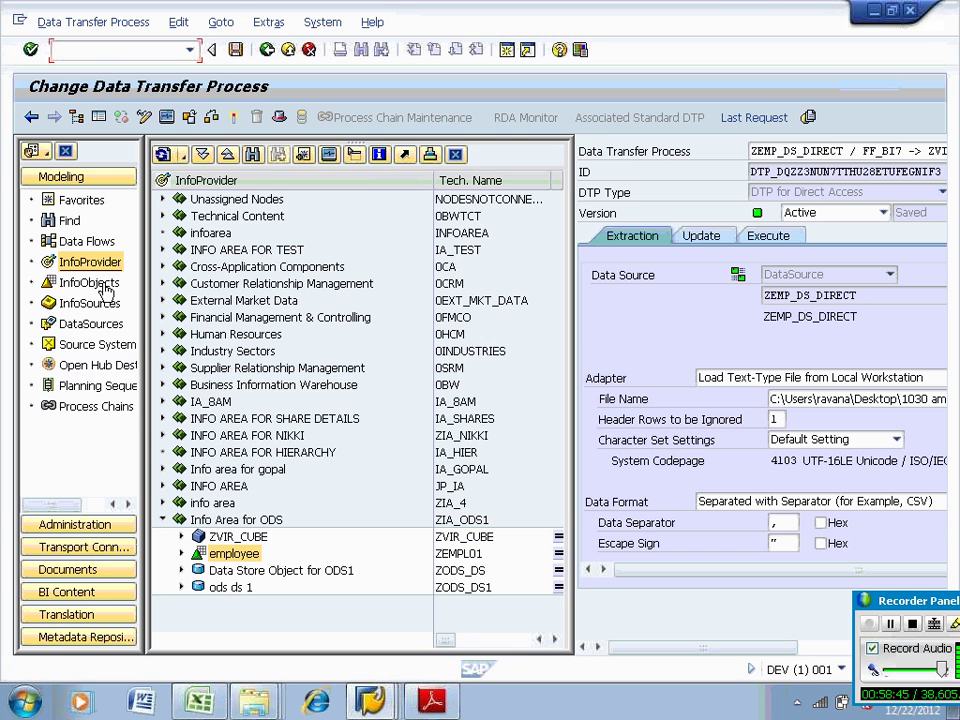
click(95, 345)
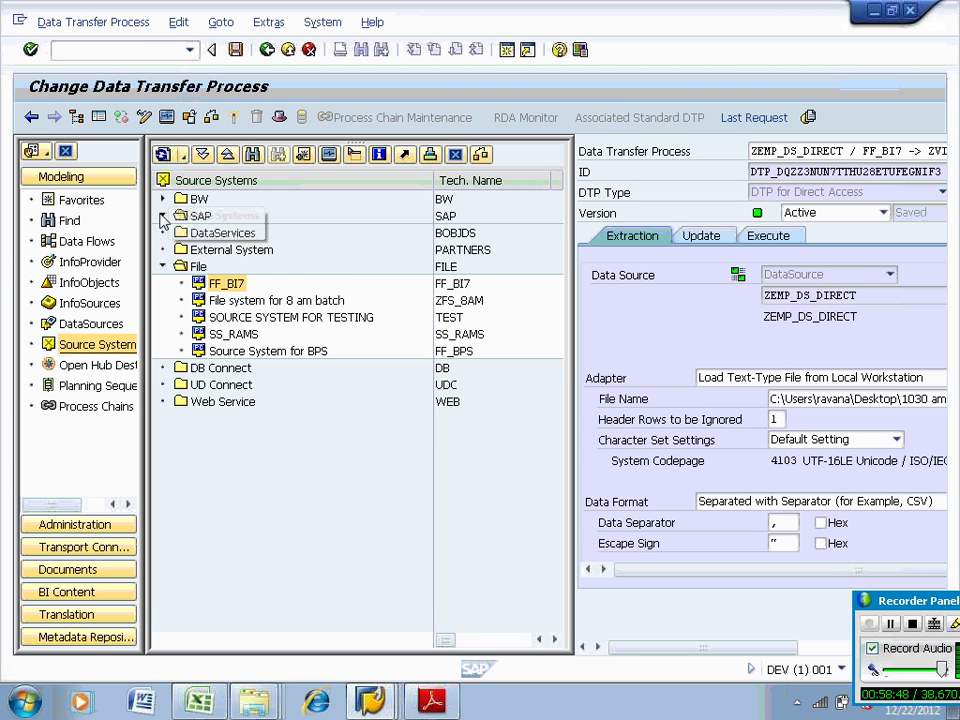
click(163, 216)
click(163, 199)
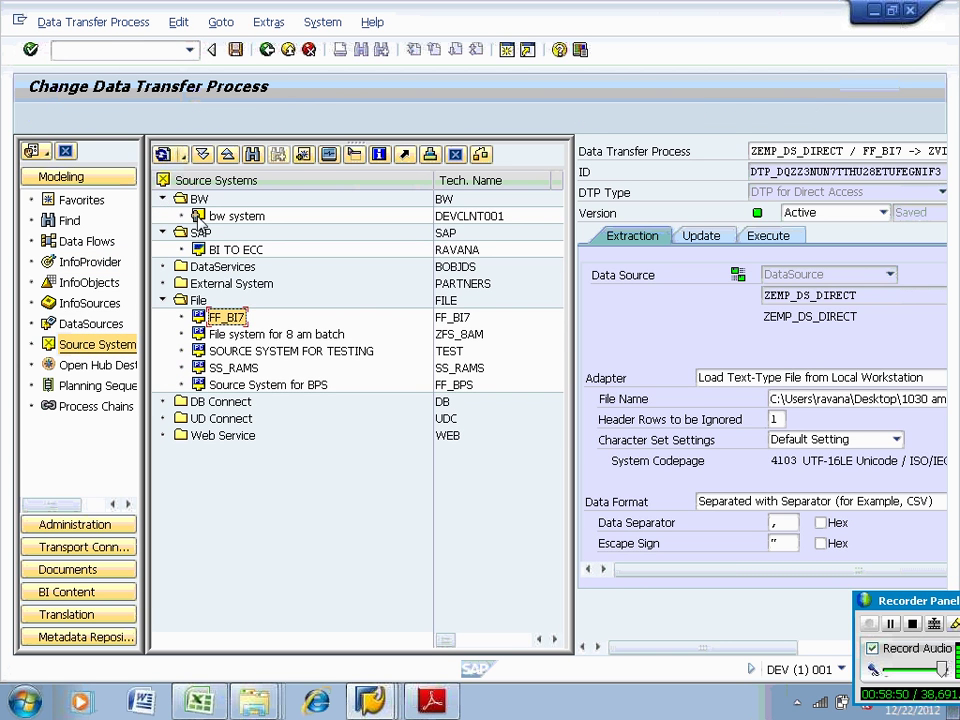
click(236, 249)
right_click(228, 254)
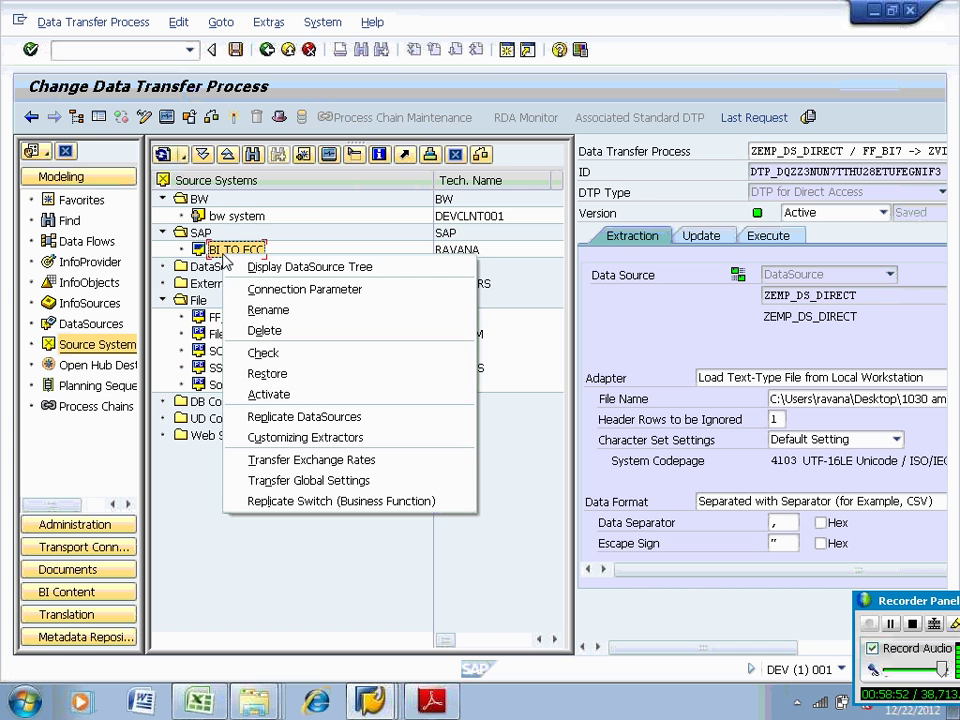
click(265, 352)
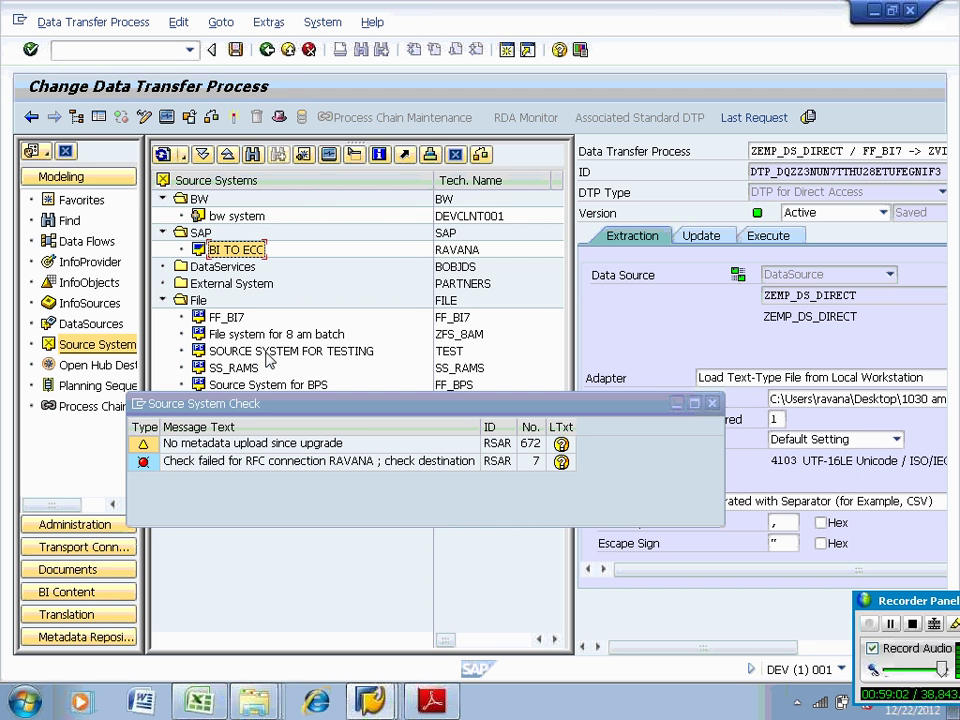
Close the check results and replicate metadata for BI TO ECC's SAP Application Components
click(712, 404)
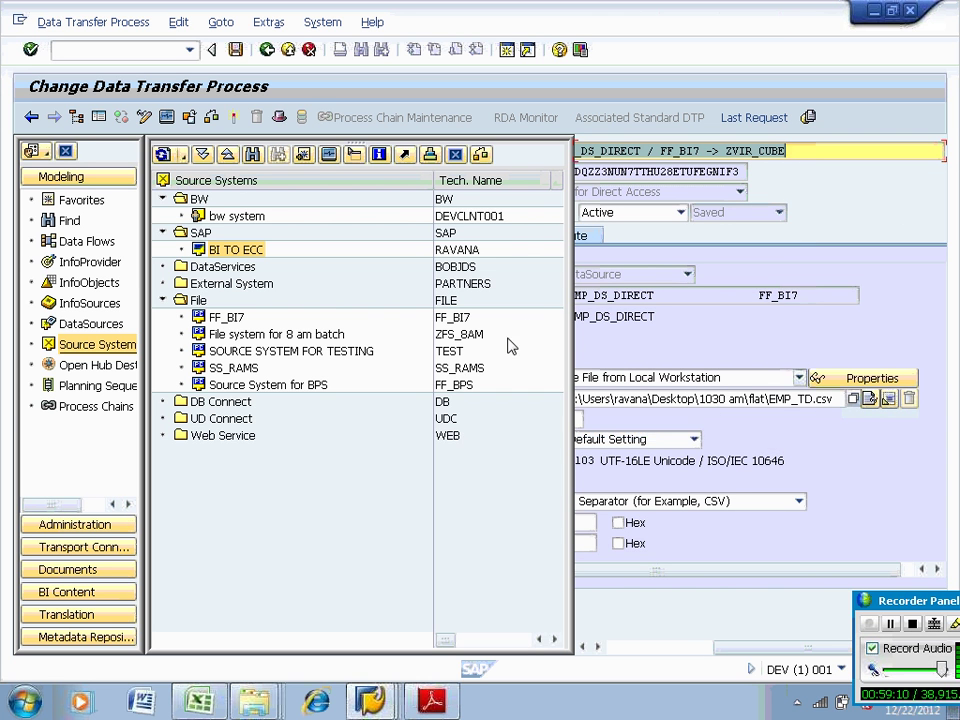
double_click(253, 249)
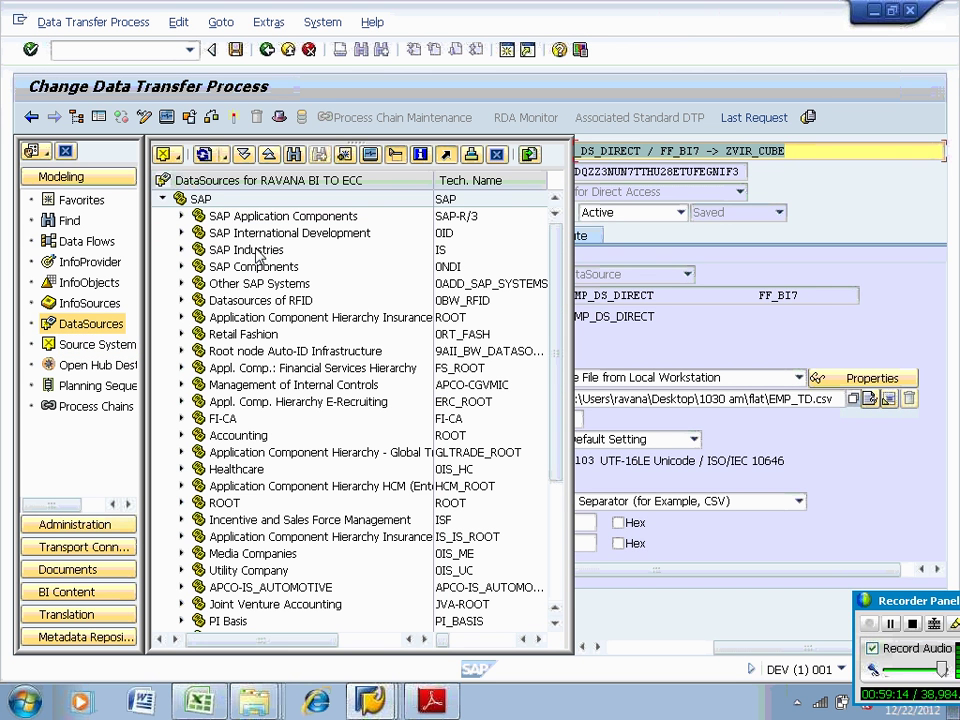
right_click(258, 218)
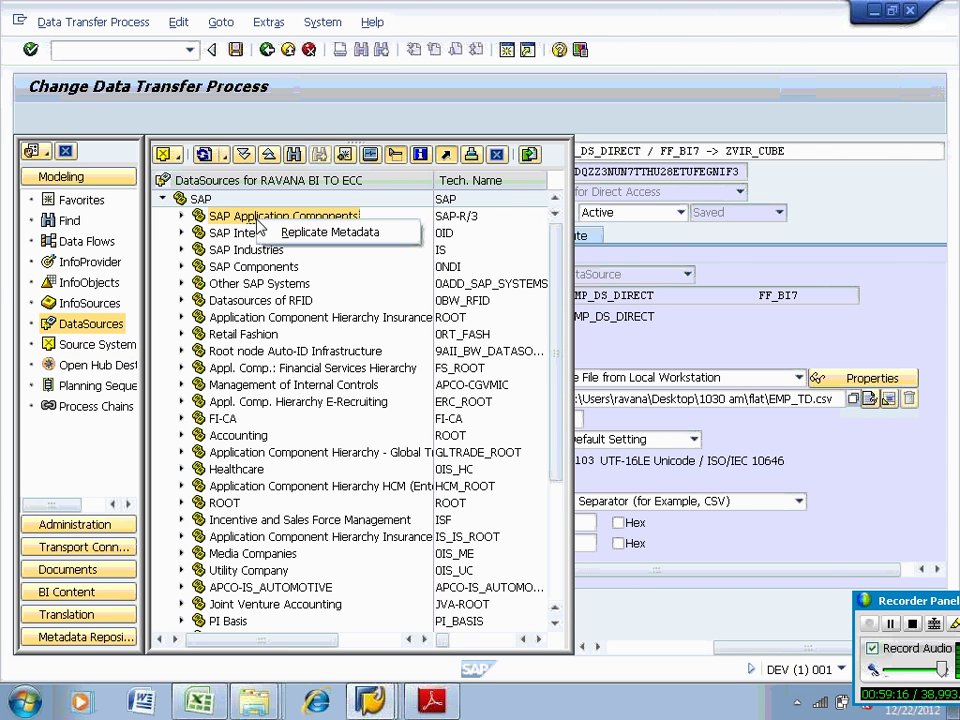
click(283, 232)
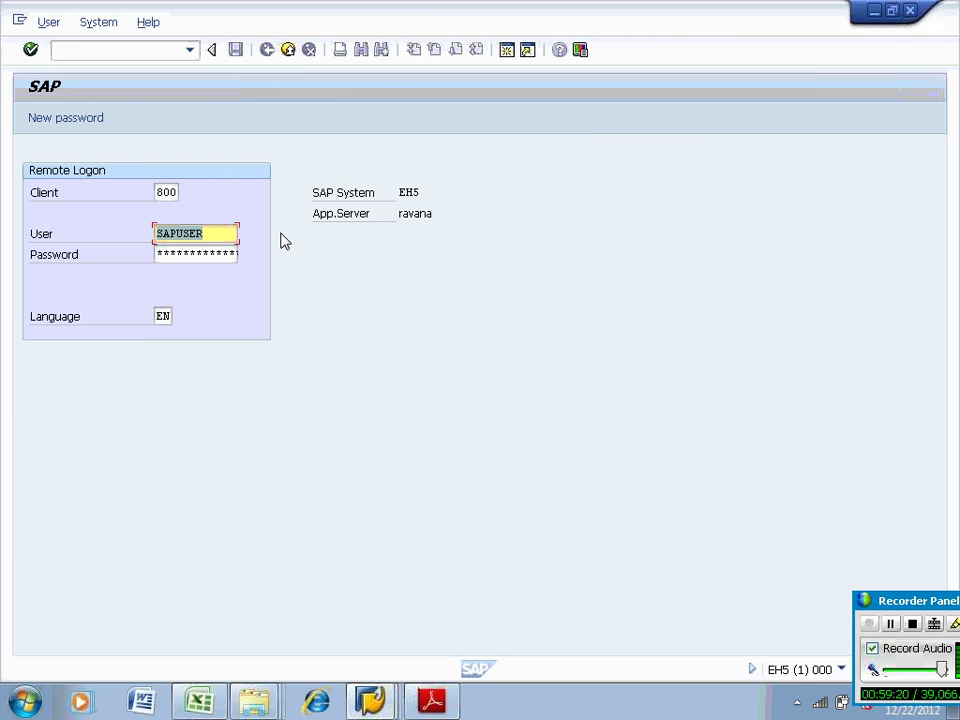
Submit the EH5 client 800 remote logon with the password, then return to the Extractor Checker window
key(Tab)
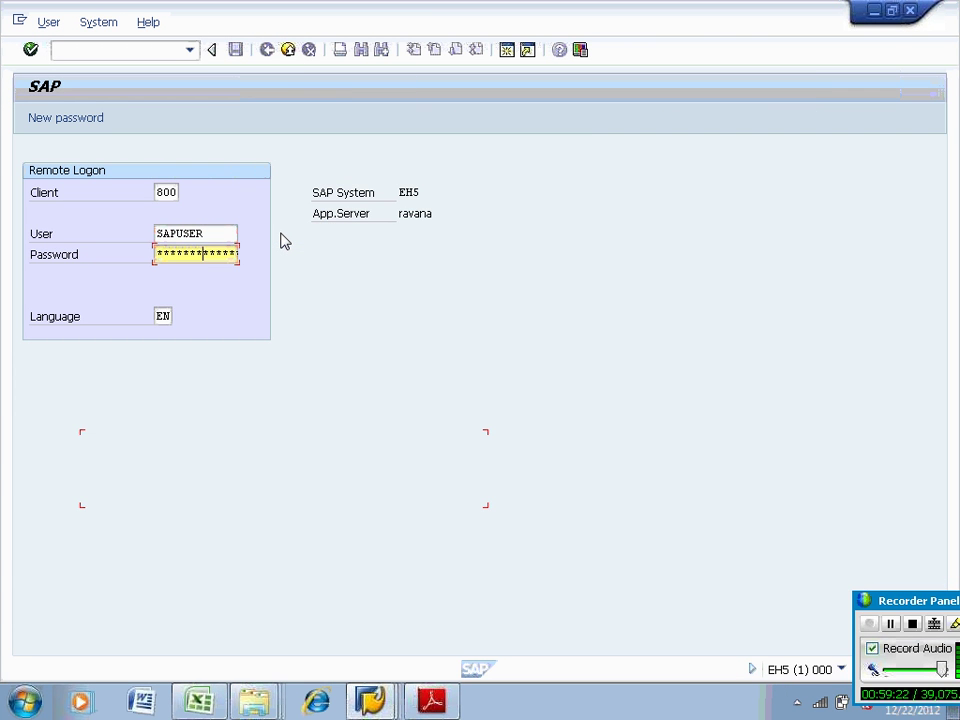
key(Return)
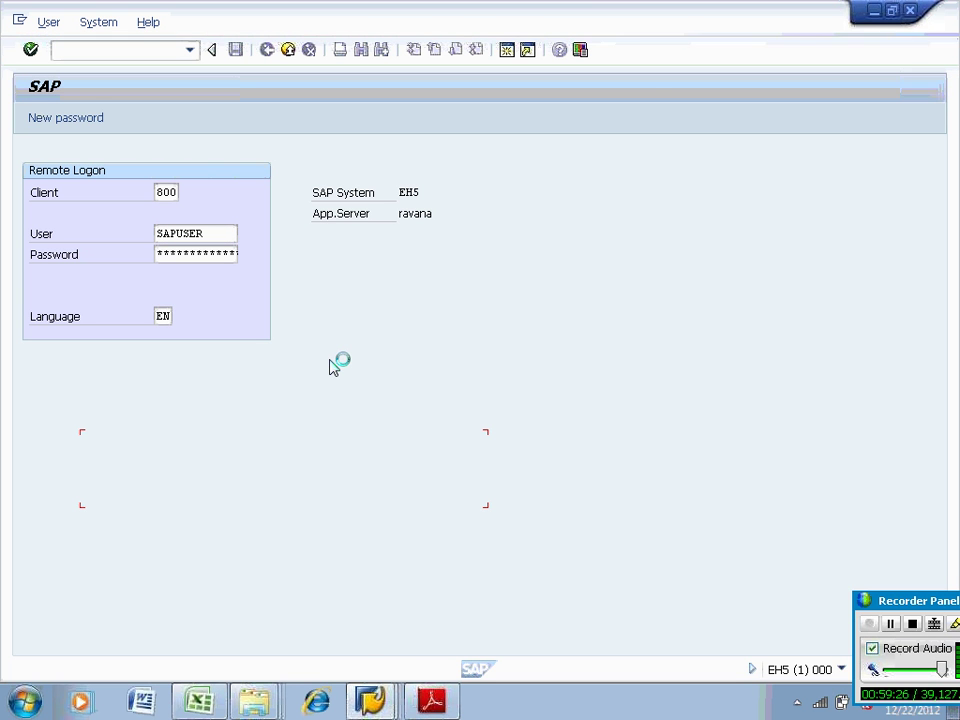
click(388, 700)
click(381, 658)
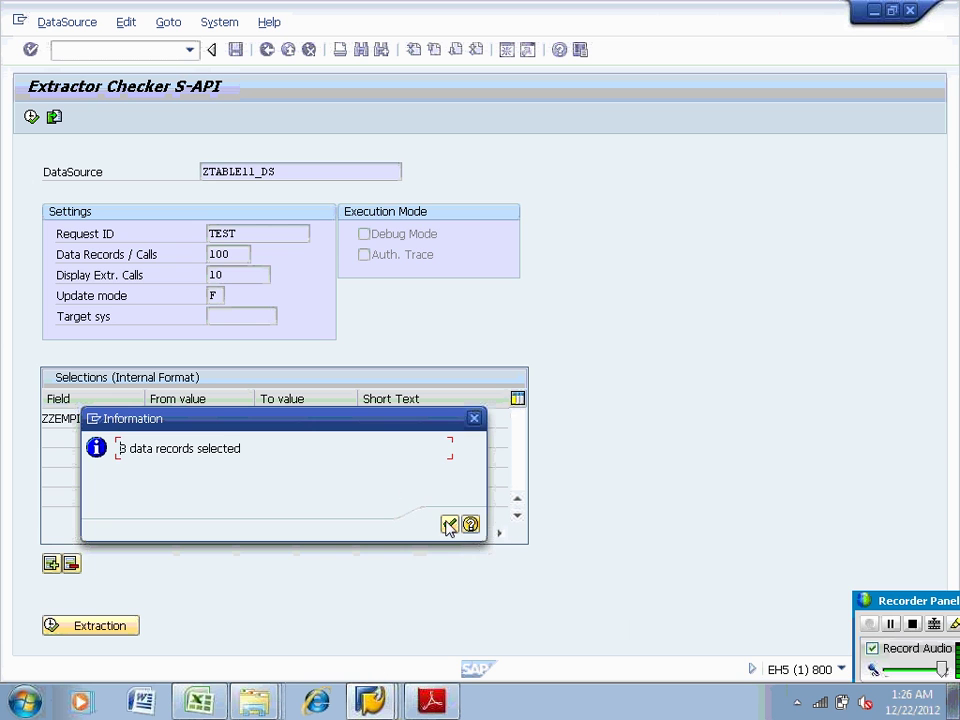
Acknowledge the '3 data records selected' notice and switch back to the Remote Logon window
click(450, 524)
click(370, 700)
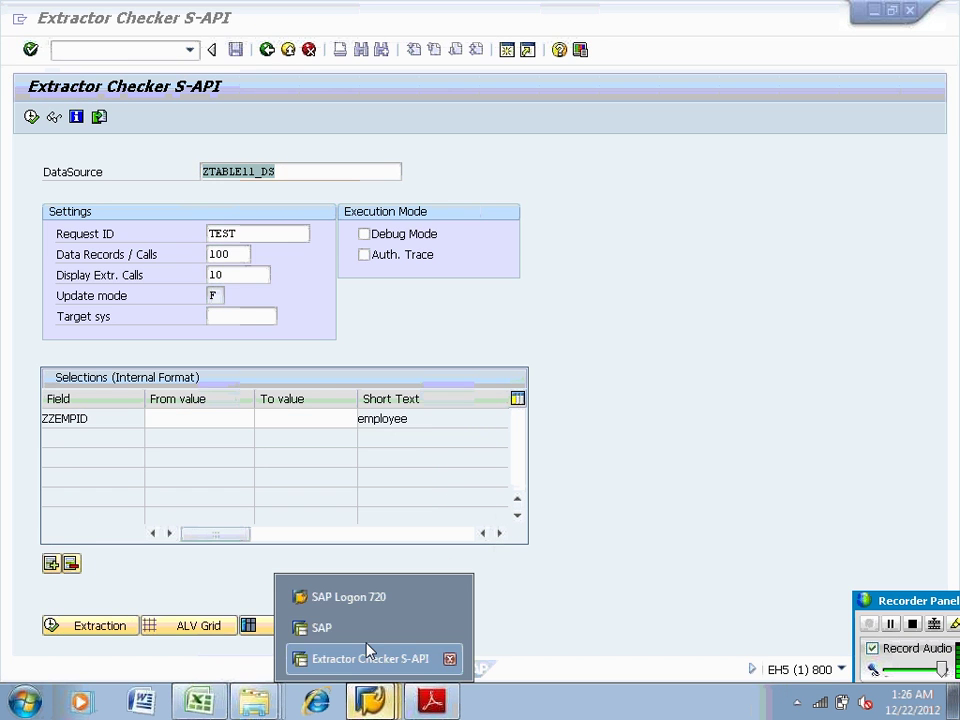
click(365, 630)
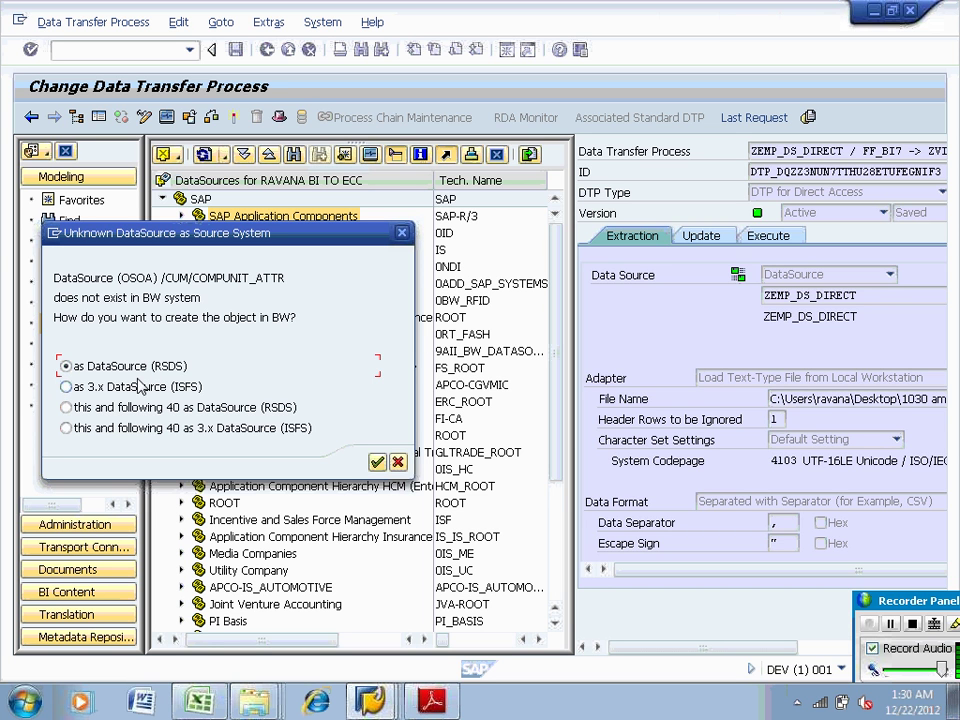
Accept every unknown DataSource, from /CUM/COMPUNIT_ATTR through ZSTOCK_MOV and ZTABLE11_DS, as an RSDS DataSource
click(378, 462)
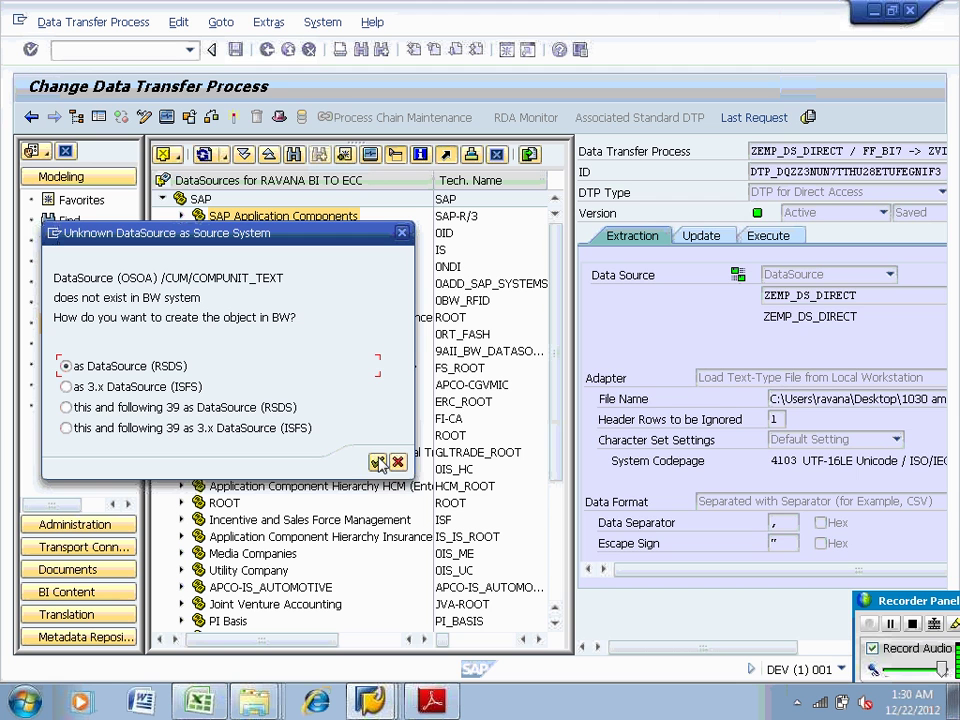
click(378, 462)
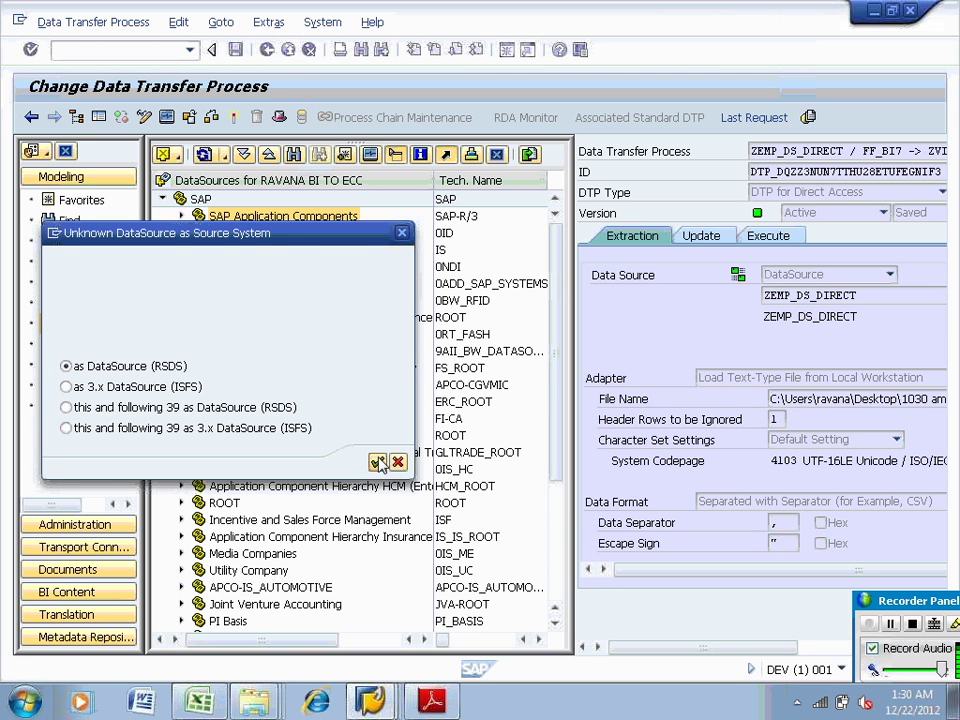
click(378, 462)
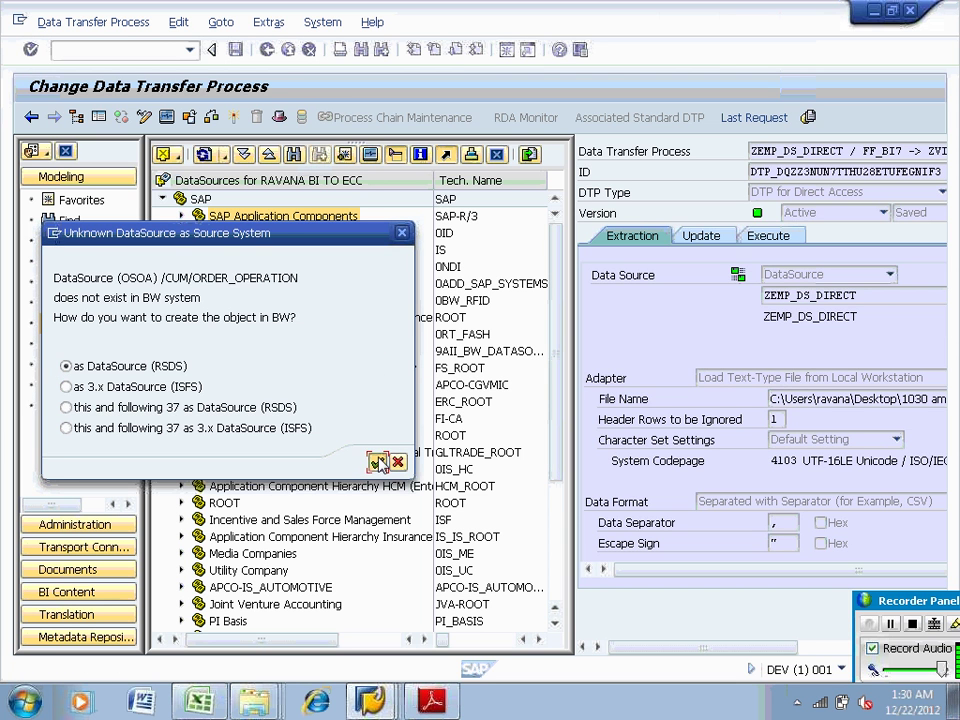
click(378, 462)
click(380, 463)
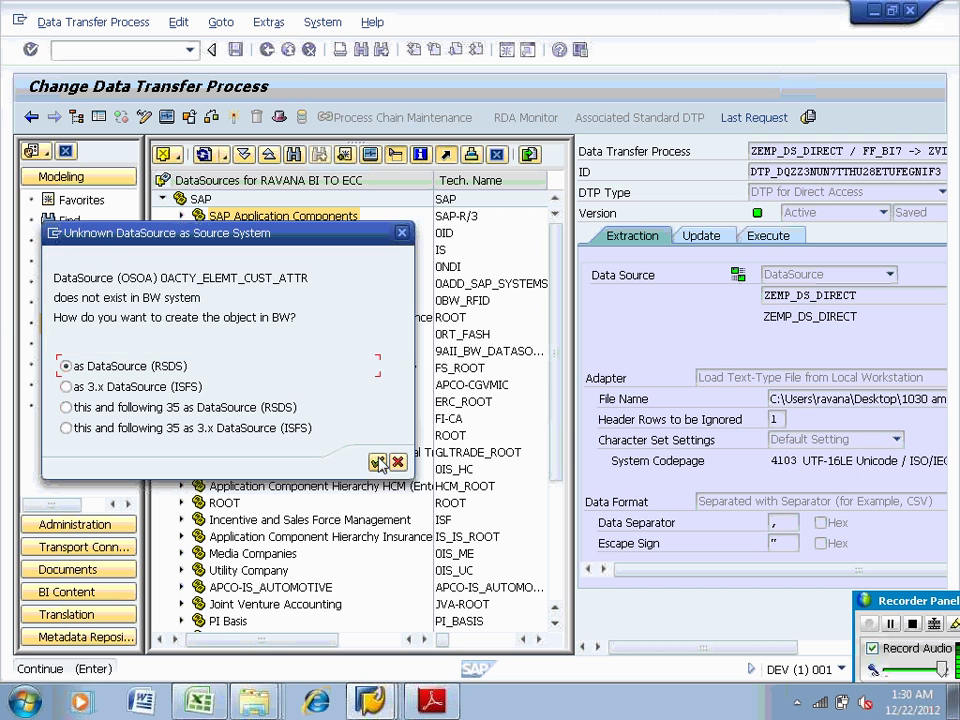
click(378, 462)
click(378, 462)
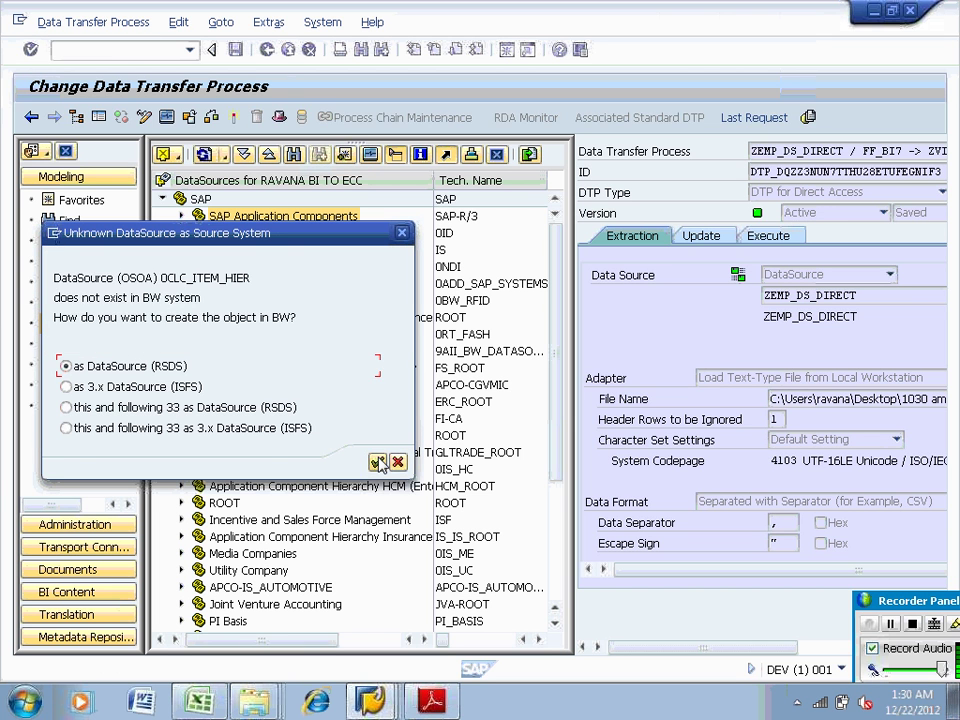
click(378, 462)
click(378, 462)
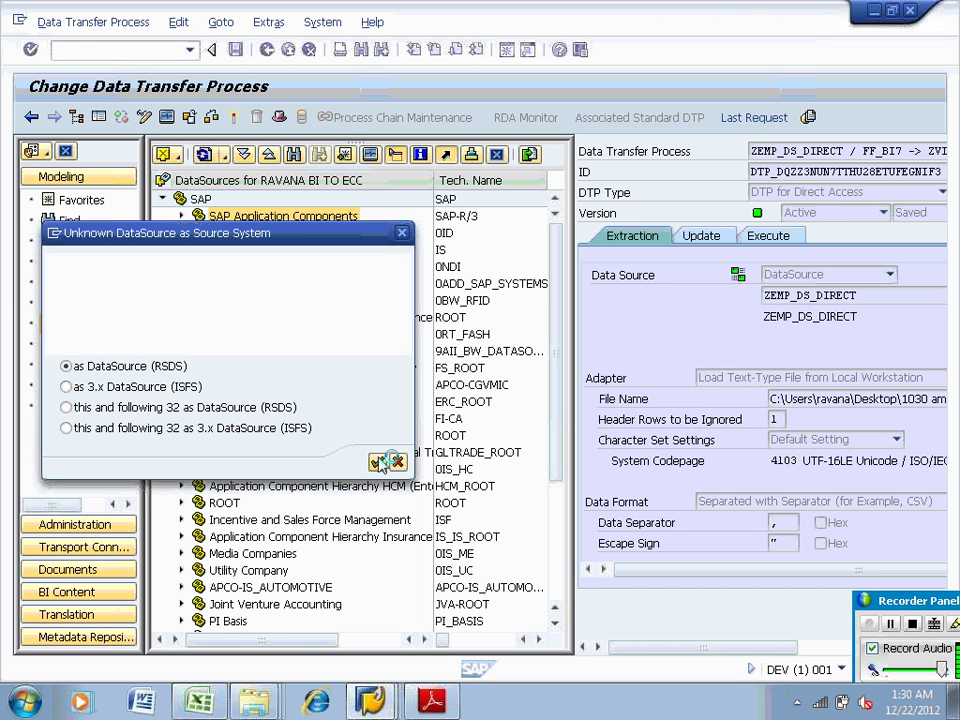
click(378, 462)
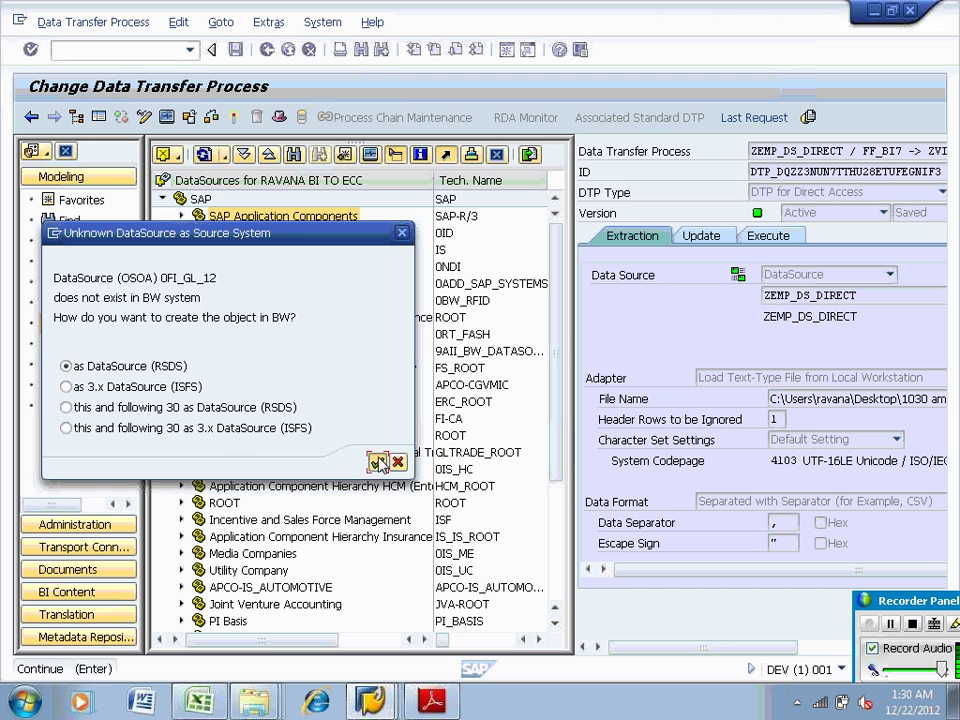
click(378, 462)
click(378, 462)
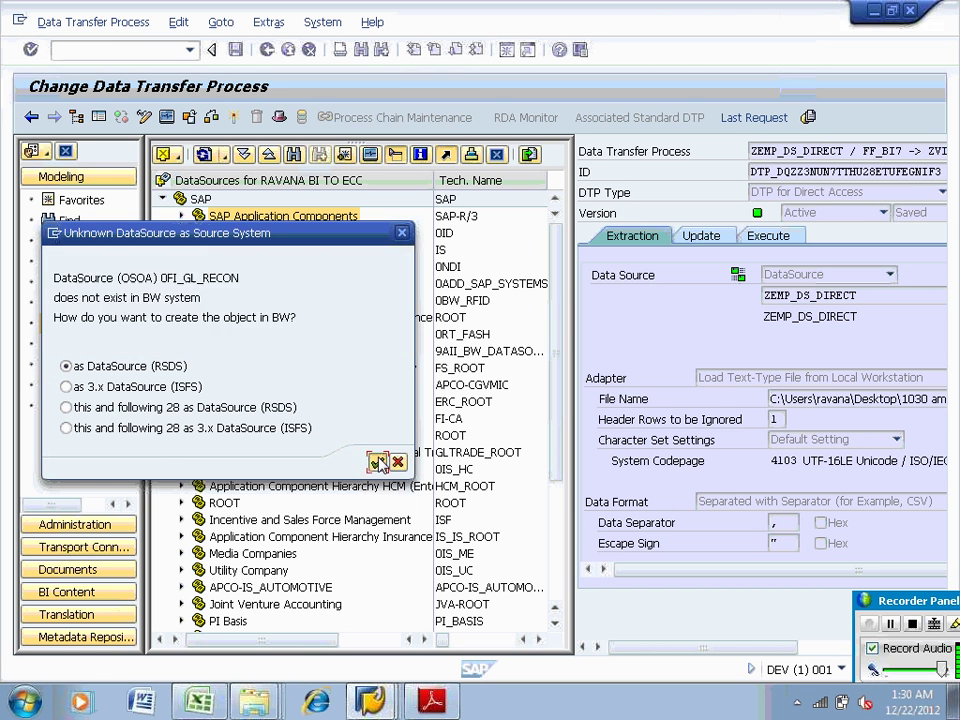
click(378, 462)
click(378, 462)
click(378, 462)
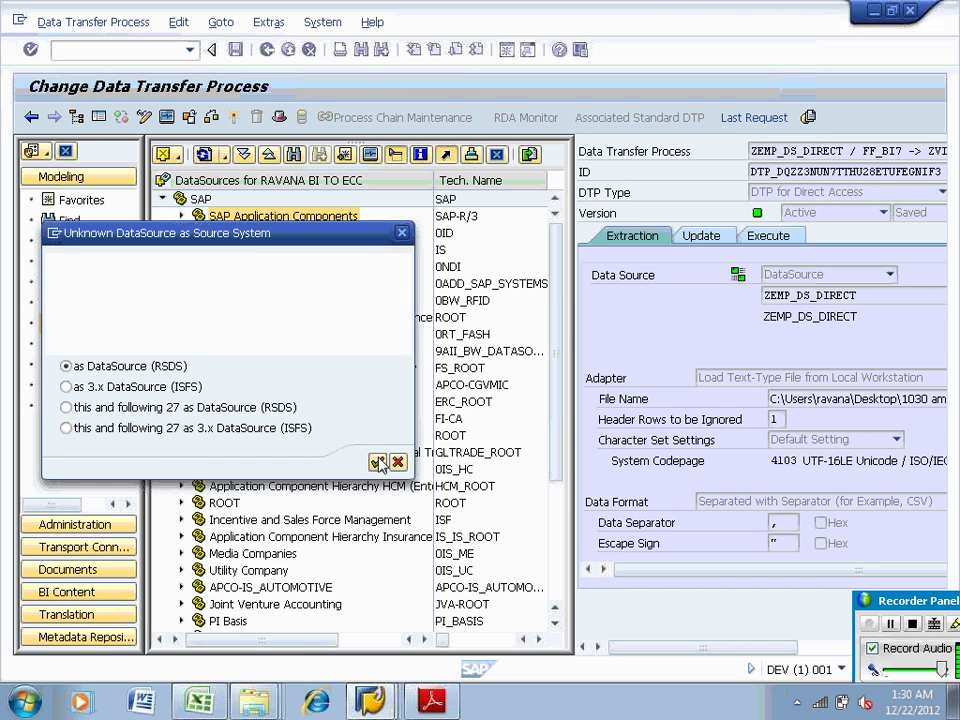
click(378, 462)
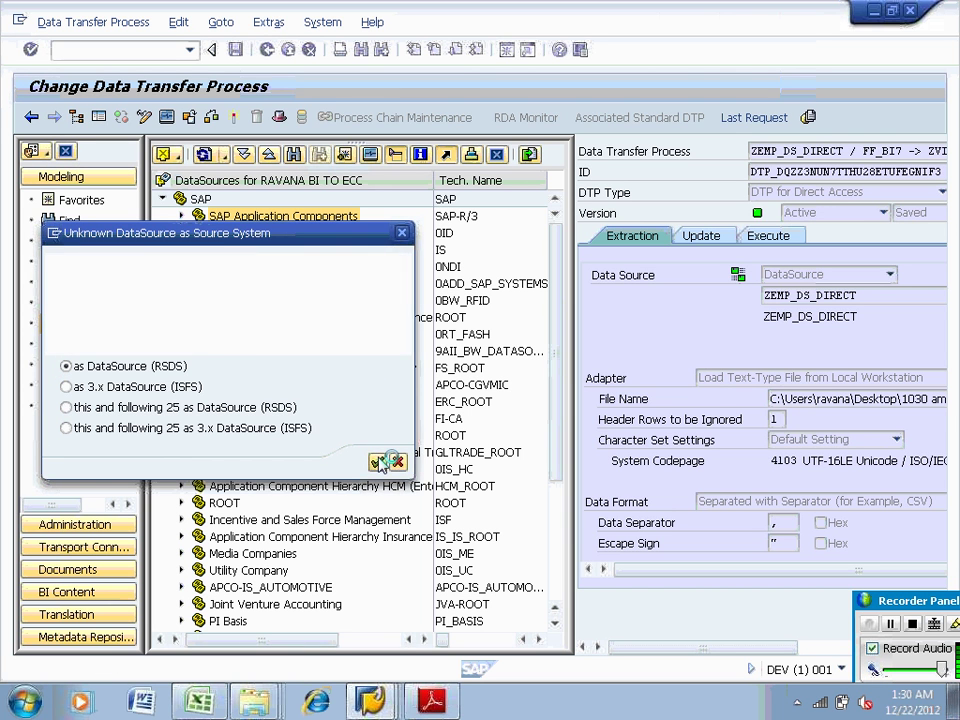
click(378, 462)
click(378, 462)
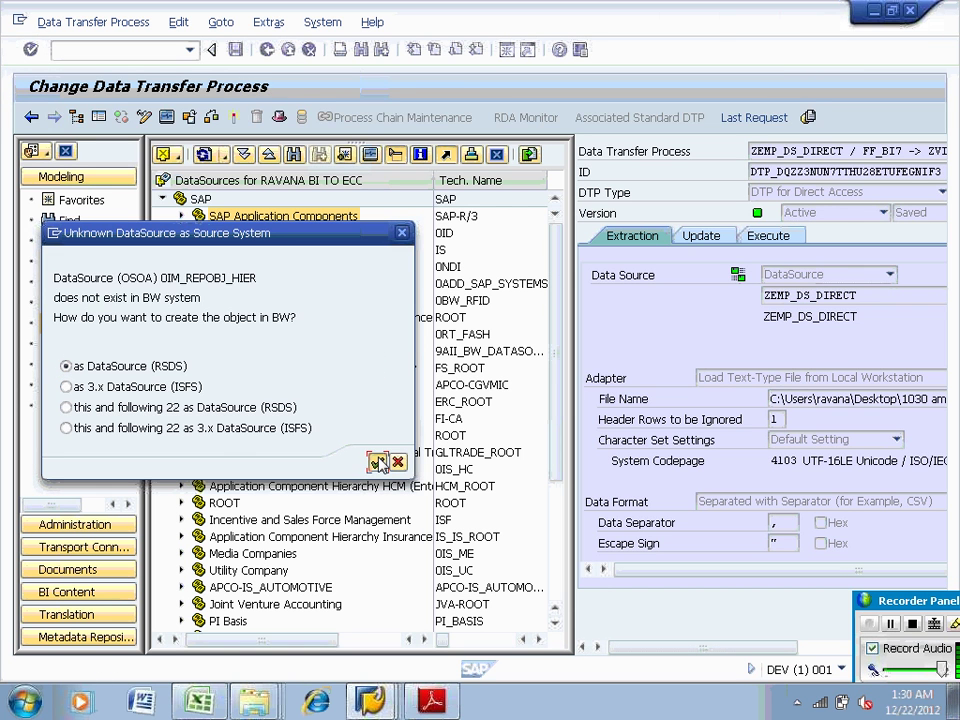
click(378, 462)
click(378, 462)
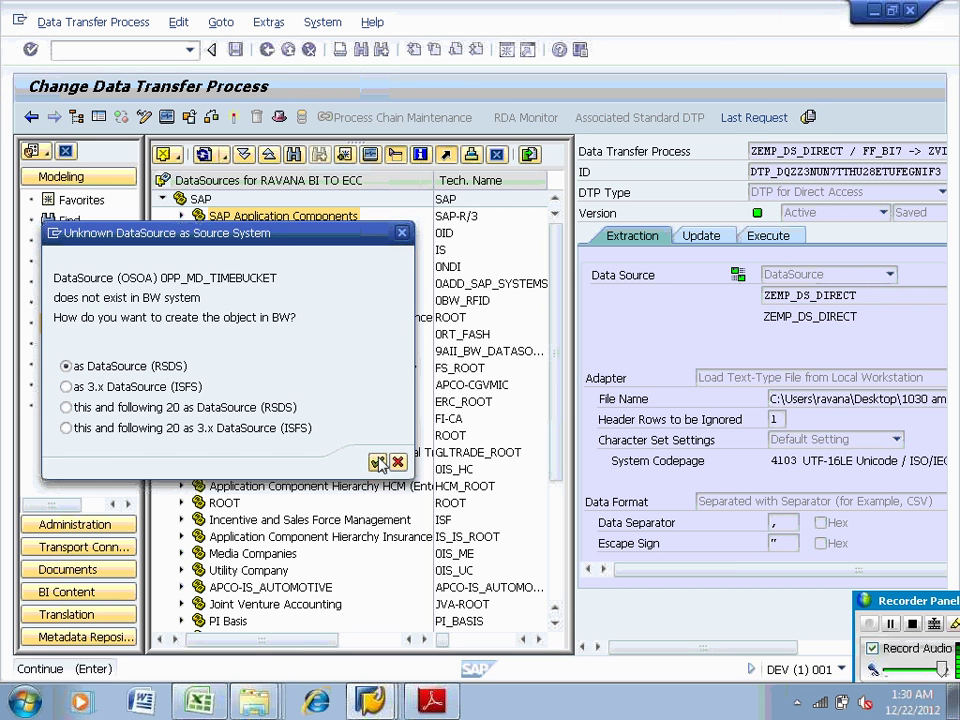
click(378, 462)
click(379, 463)
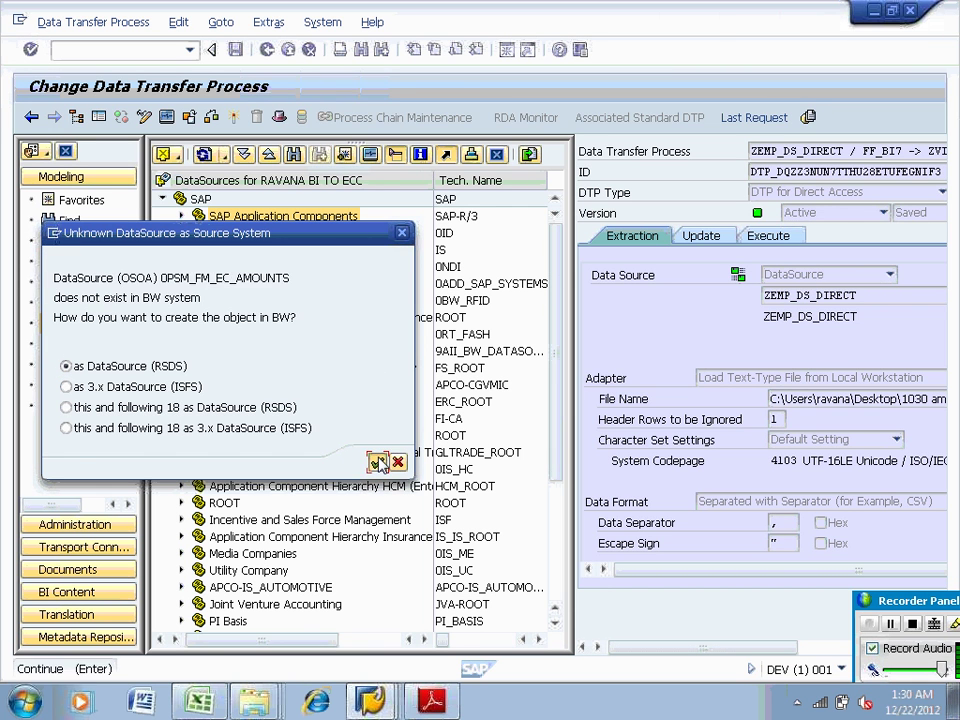
click(378, 462)
click(378, 462)
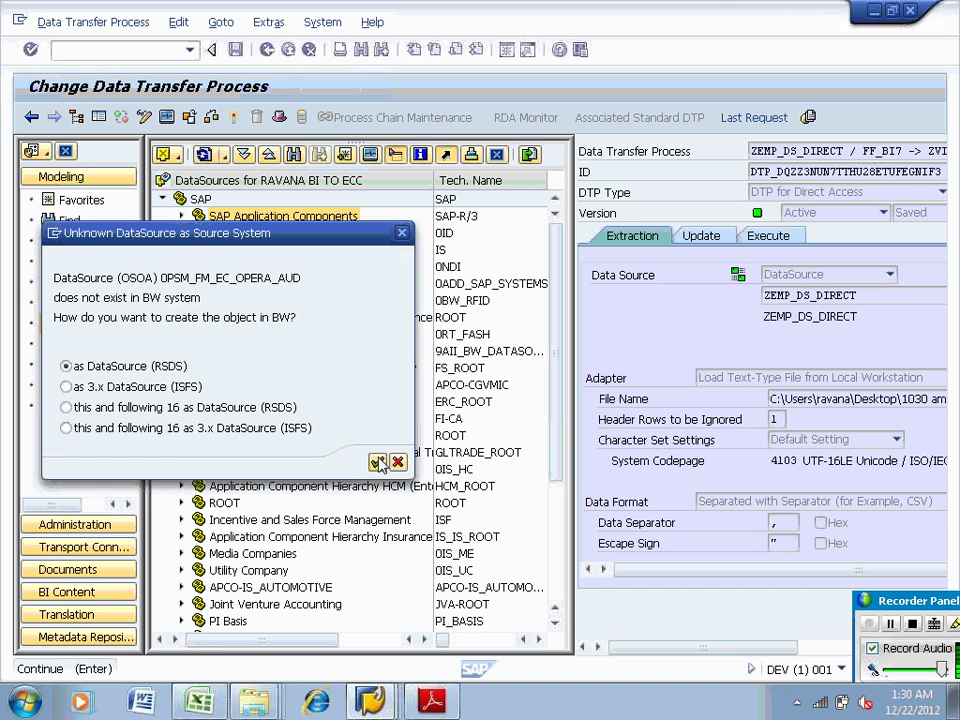
click(378, 462)
click(378, 462)
click(378, 462)
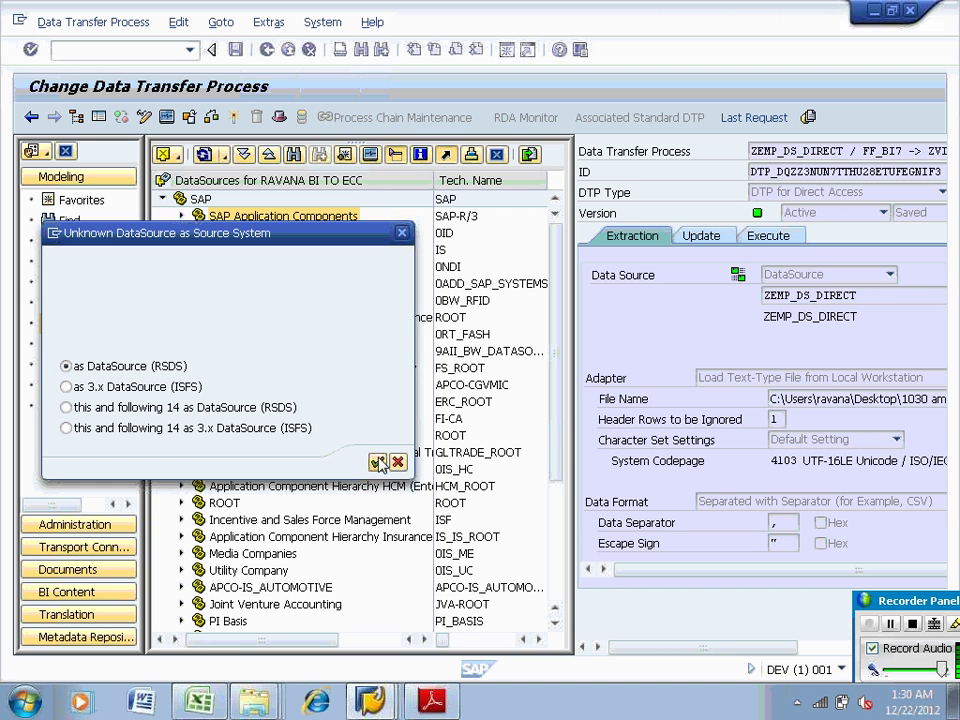
click(378, 462)
click(378, 462)
click(378, 462)
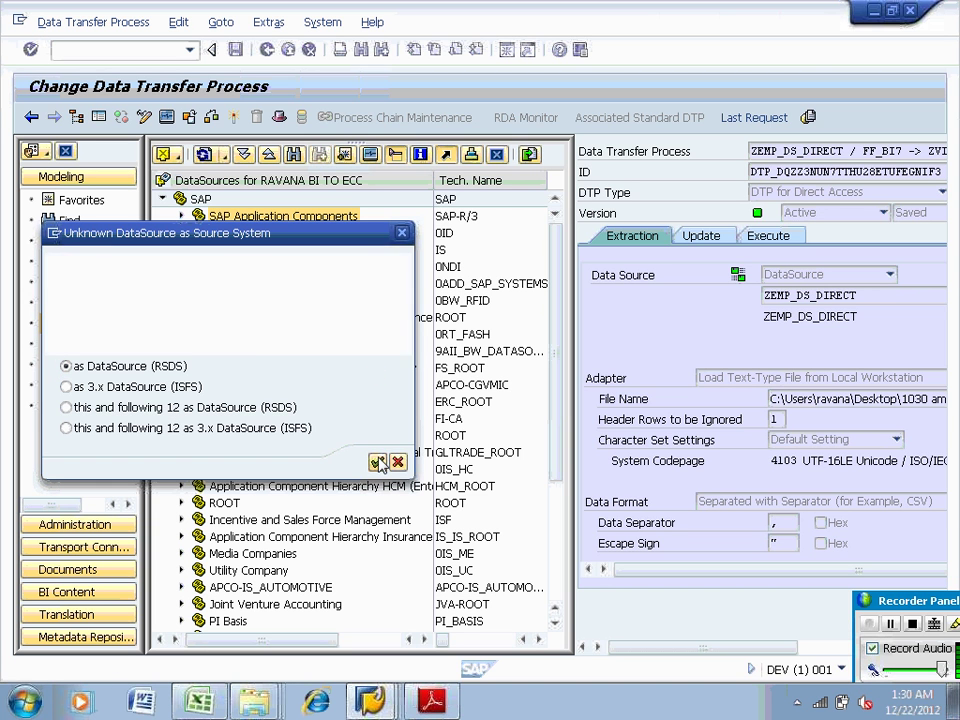
click(378, 462)
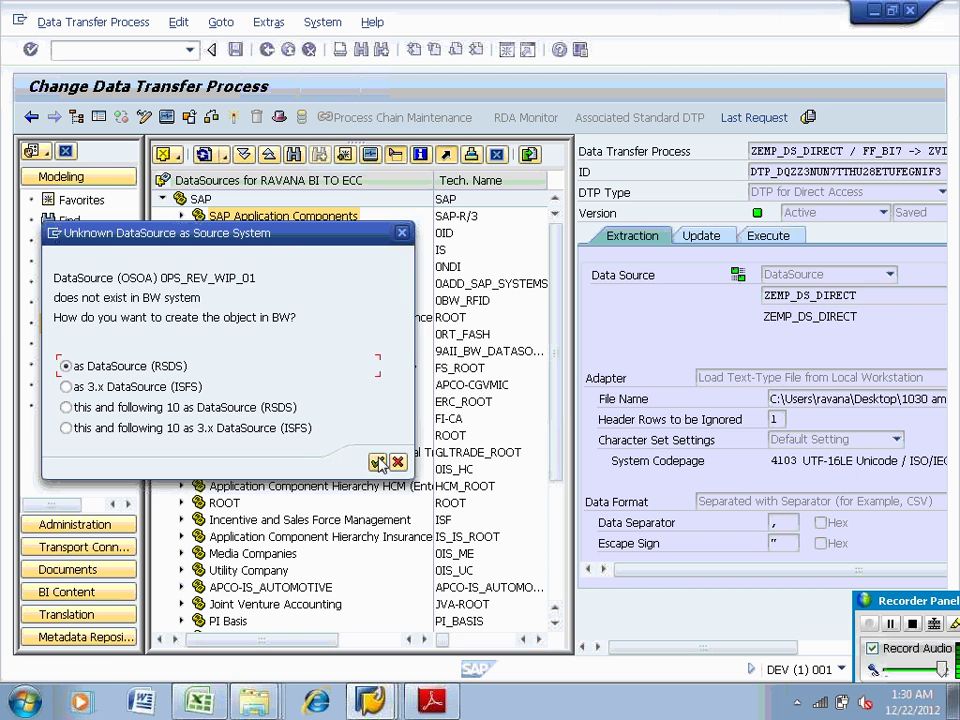
click(378, 463)
click(379, 463)
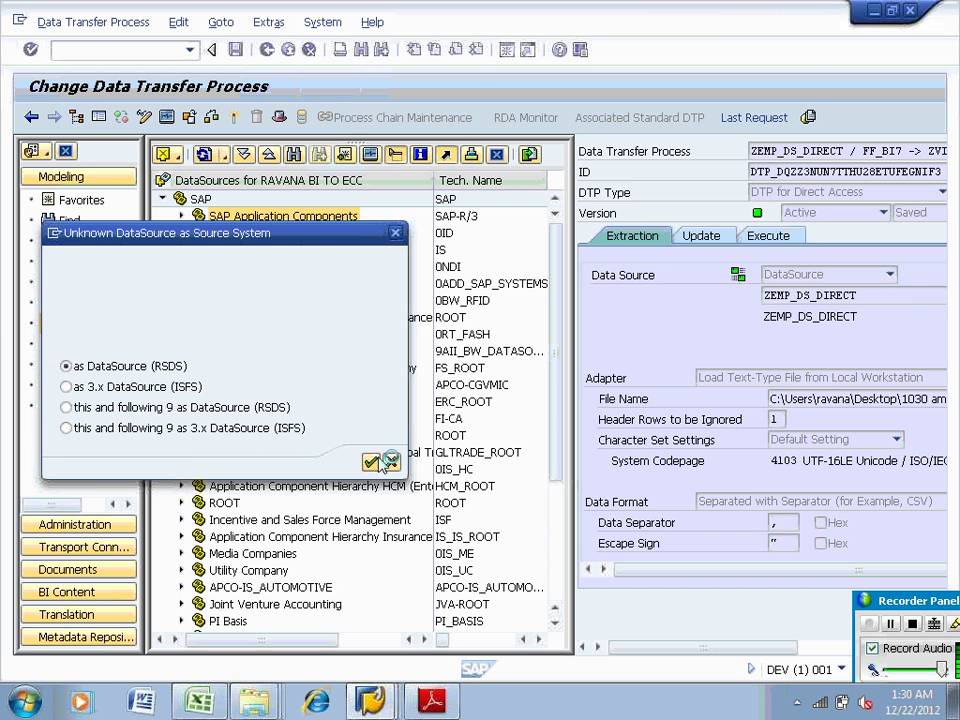
click(381, 463)
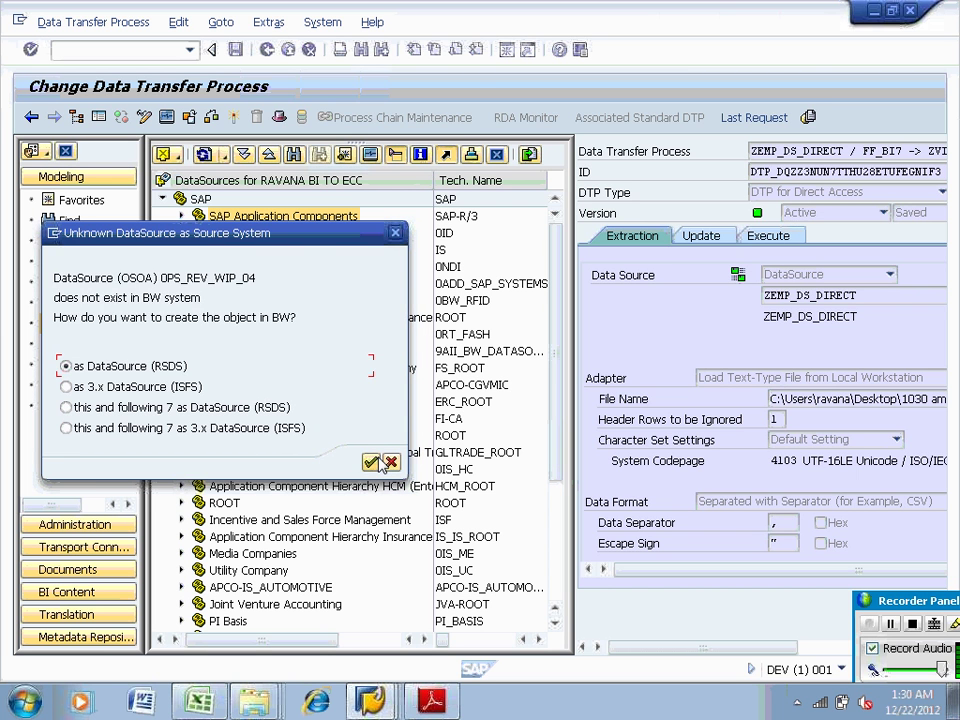
click(381, 463)
click(381, 463)
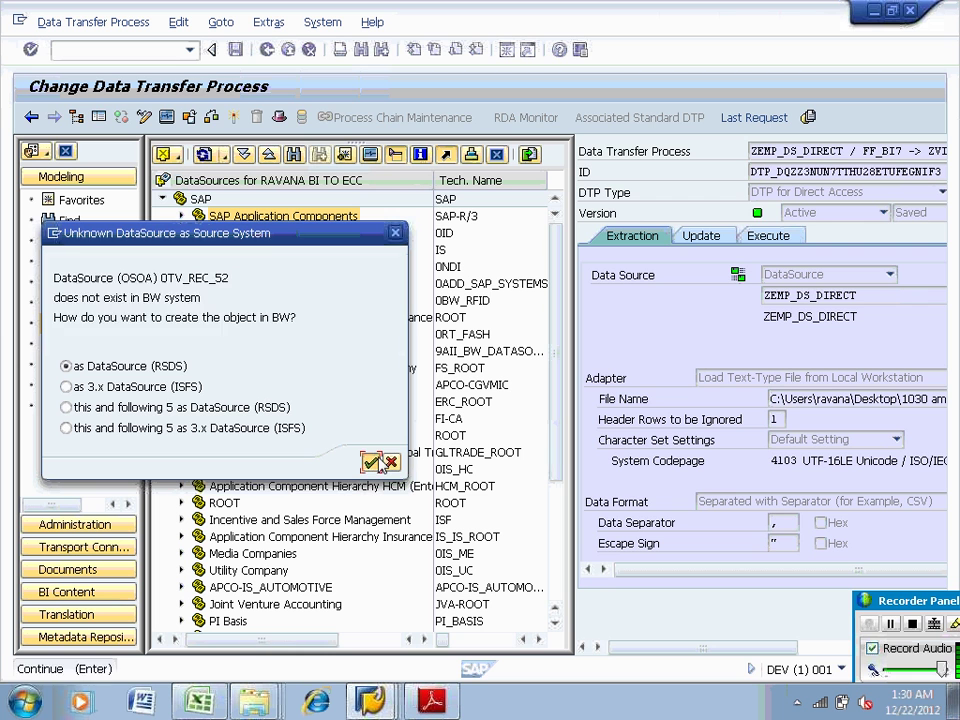
click(381, 463)
click(381, 463)
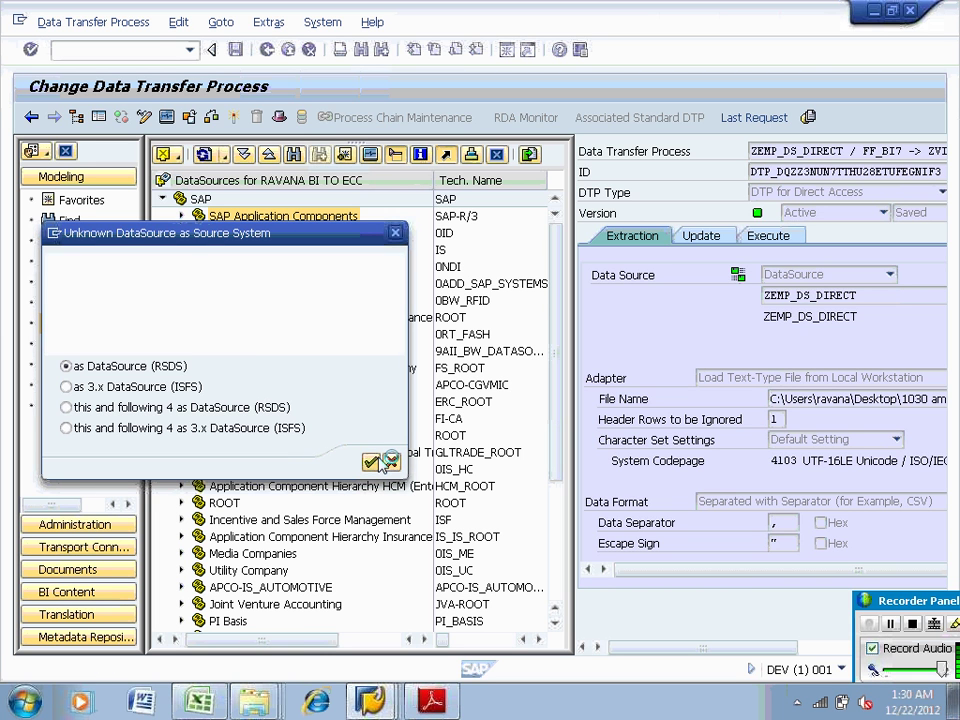
click(381, 463)
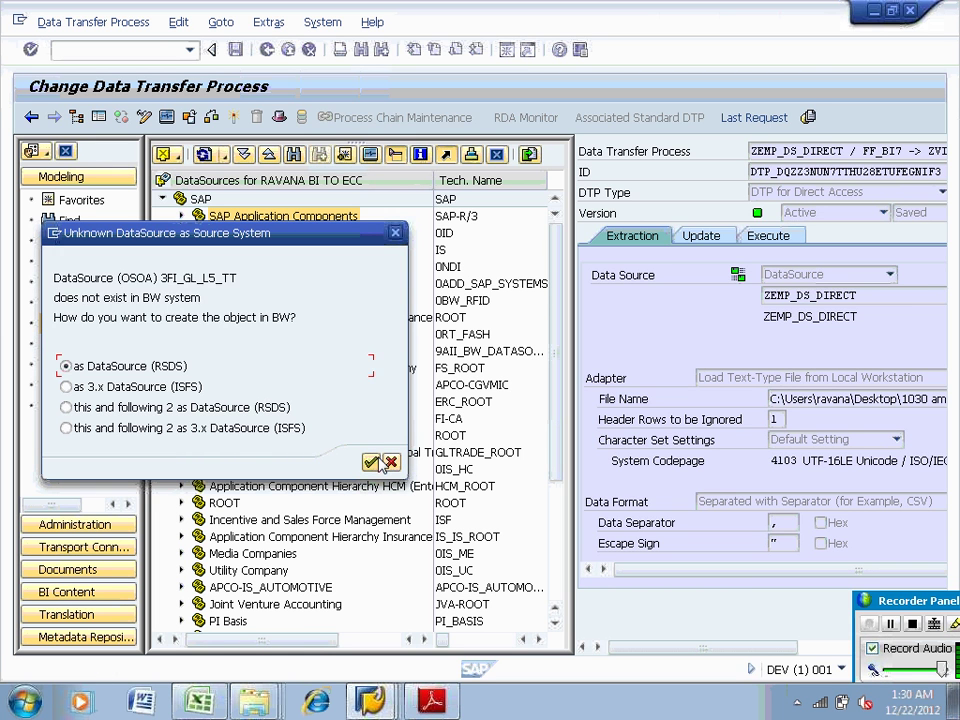
click(381, 463)
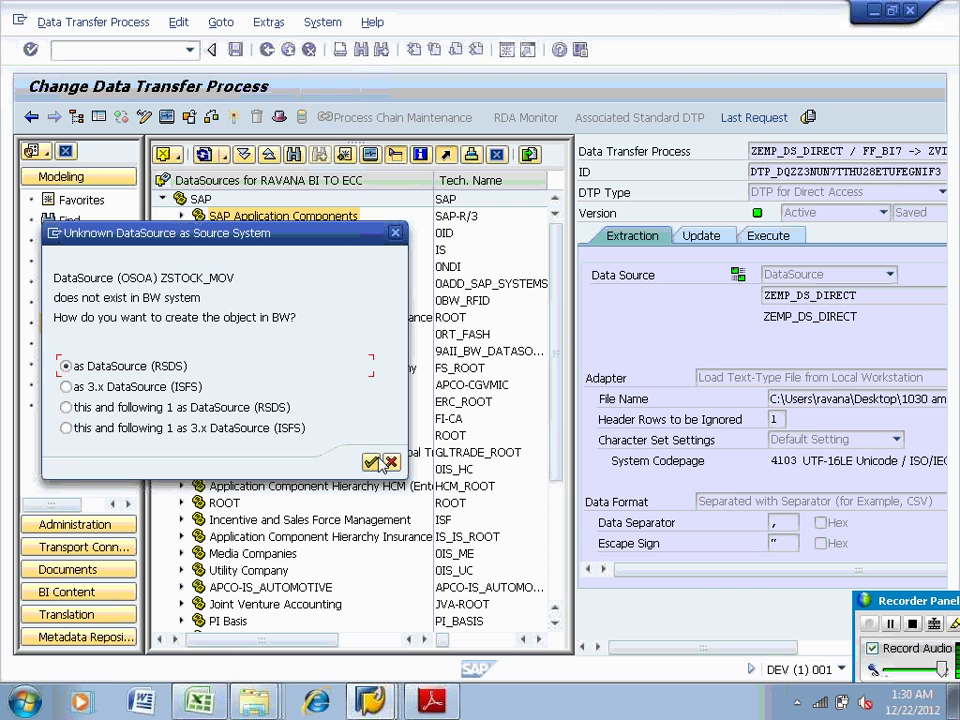
click(381, 463)
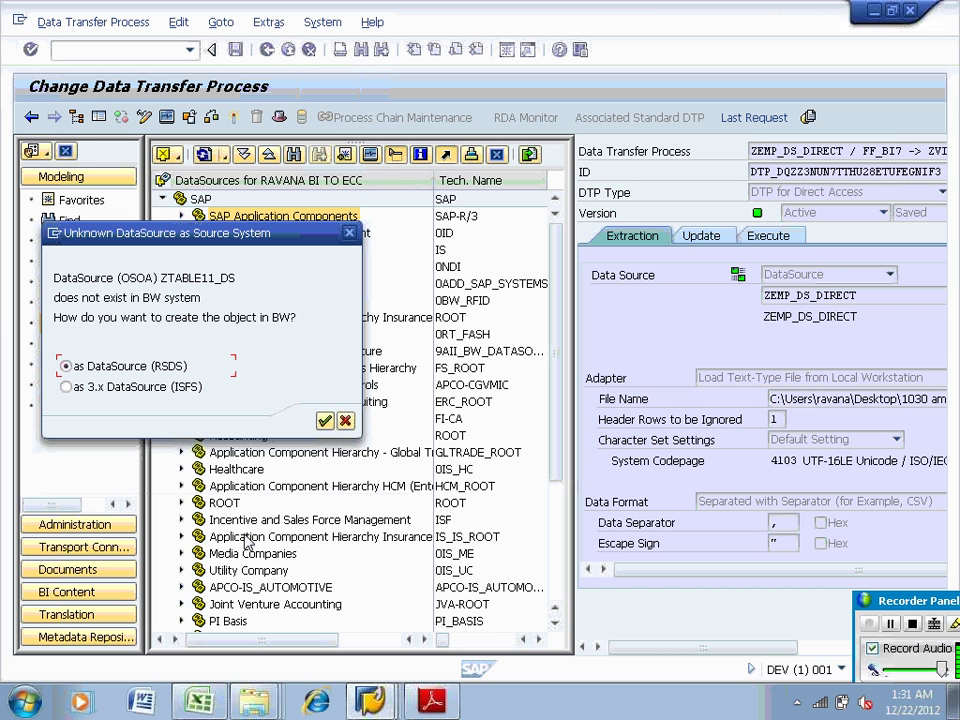
click(325, 421)
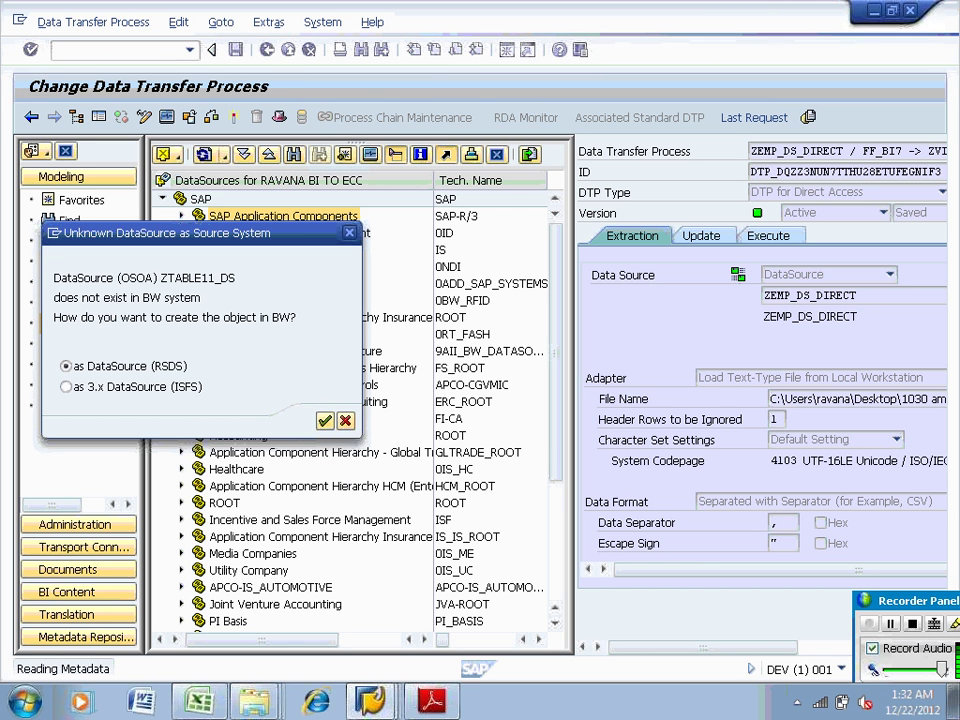
click(370, 700)
Log on to the IDES ECC system, client 800, with the user name and password
click(355, 626)
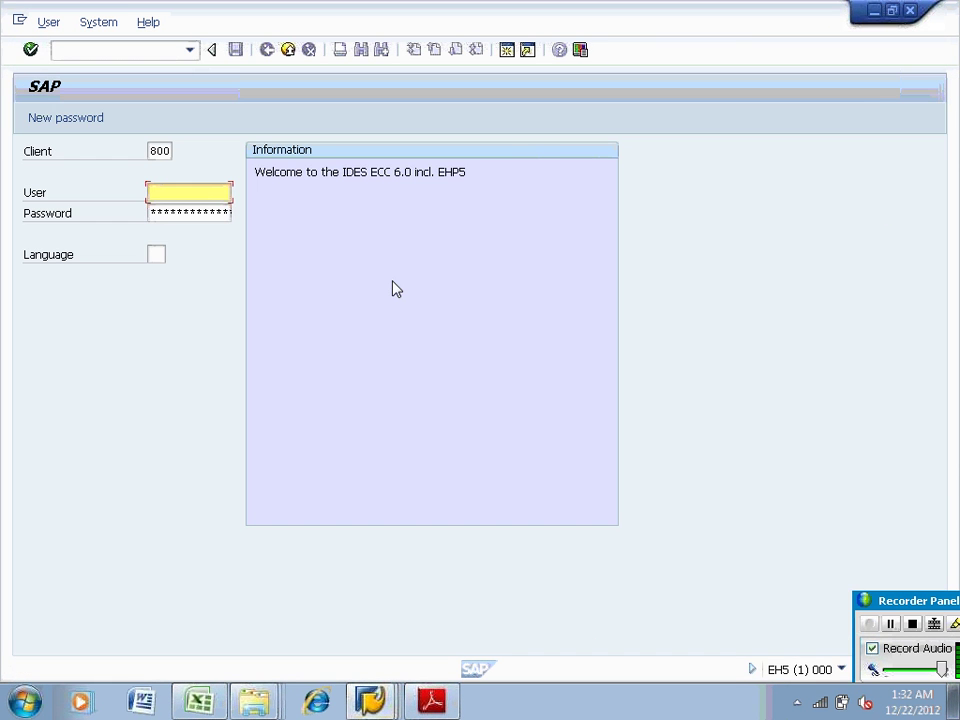
text(sapuser)
key(Tab)
text(******)
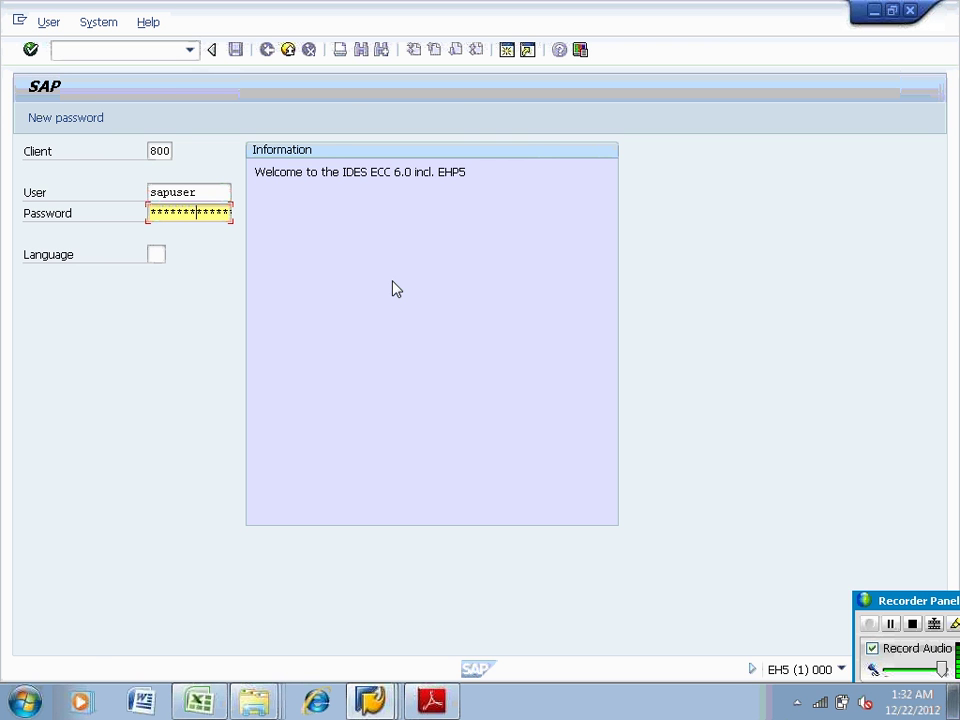
key(Return)
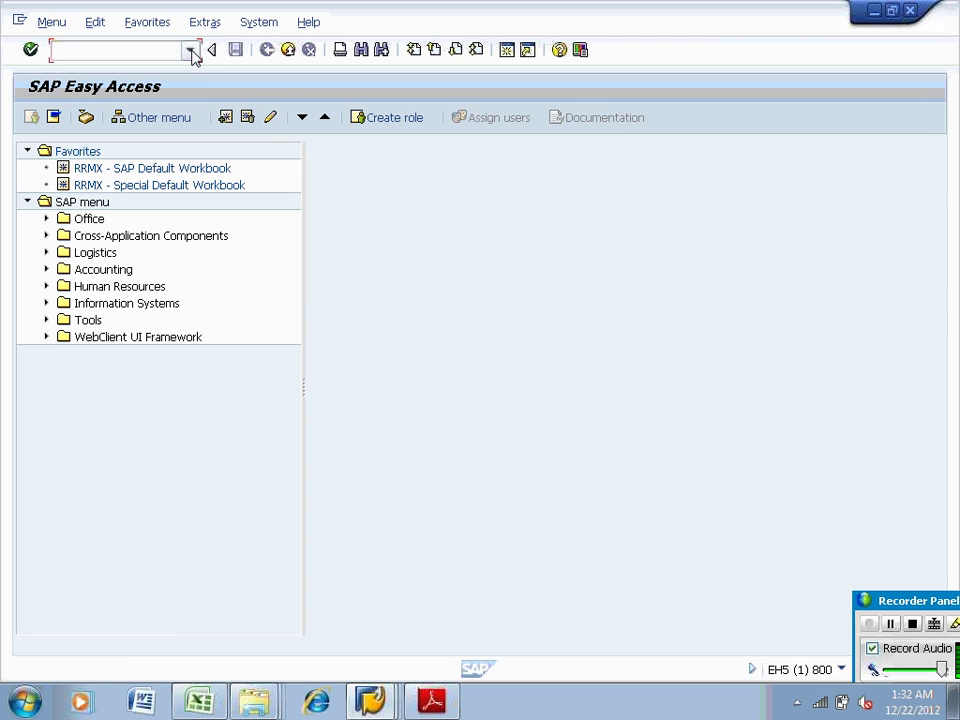
Start the Data Warehousing Workbench (rsa1) and show the InfoObjects and InfoProvider trees
click(189, 50)
key(Down)
key(Return)
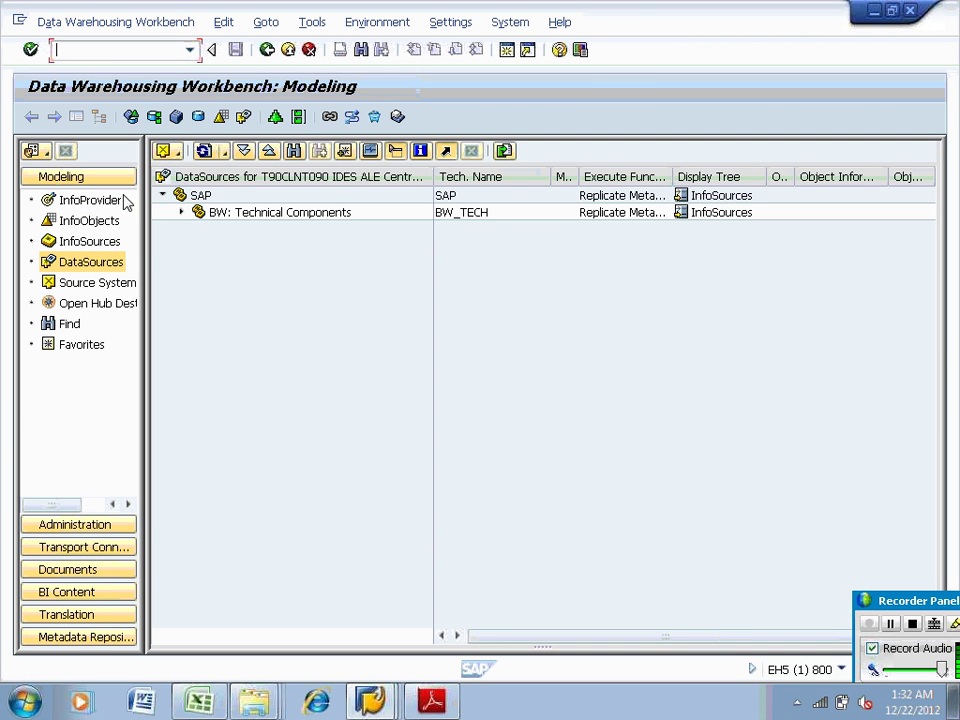
click(103, 222)
click(98, 205)
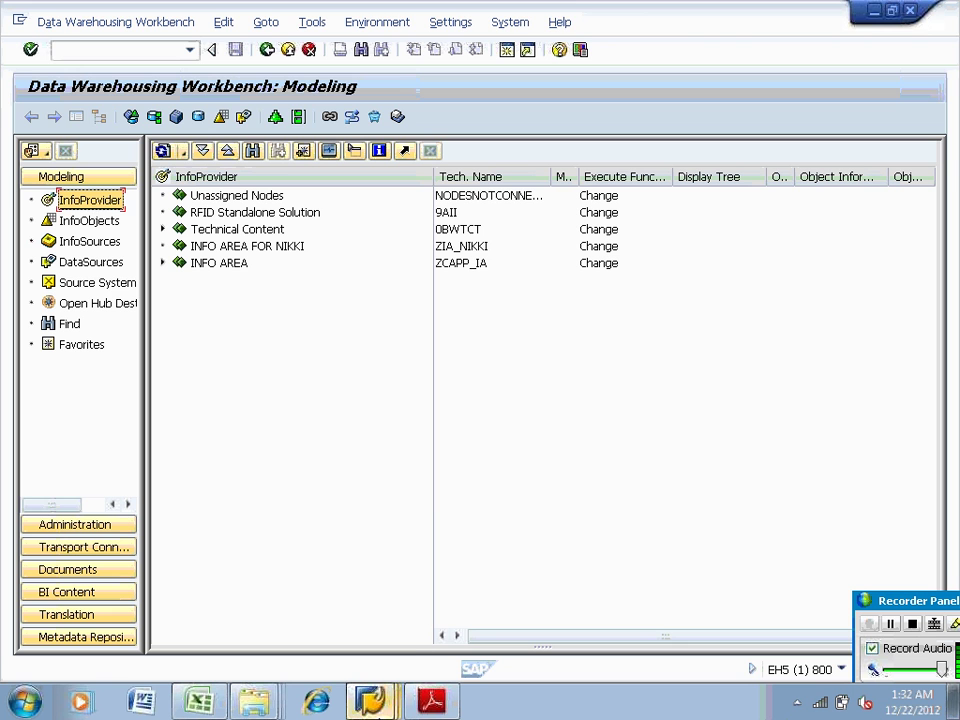
Log on to the bi7.3 system in client 001, keeping the other existing logons open
click(380, 706)
click(334, 423)
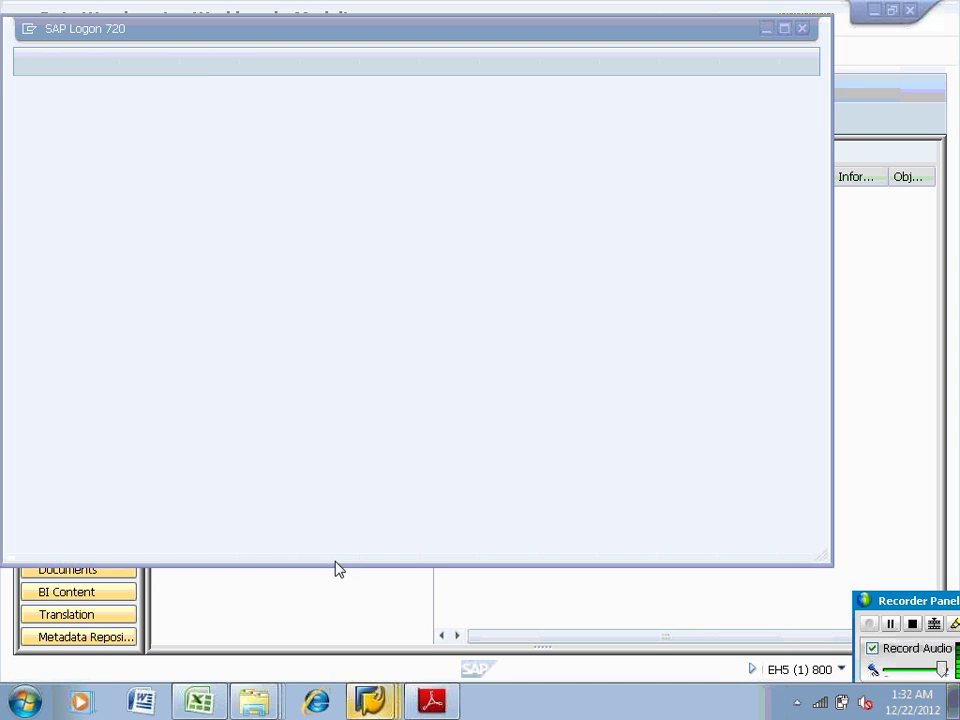
click(360, 171)
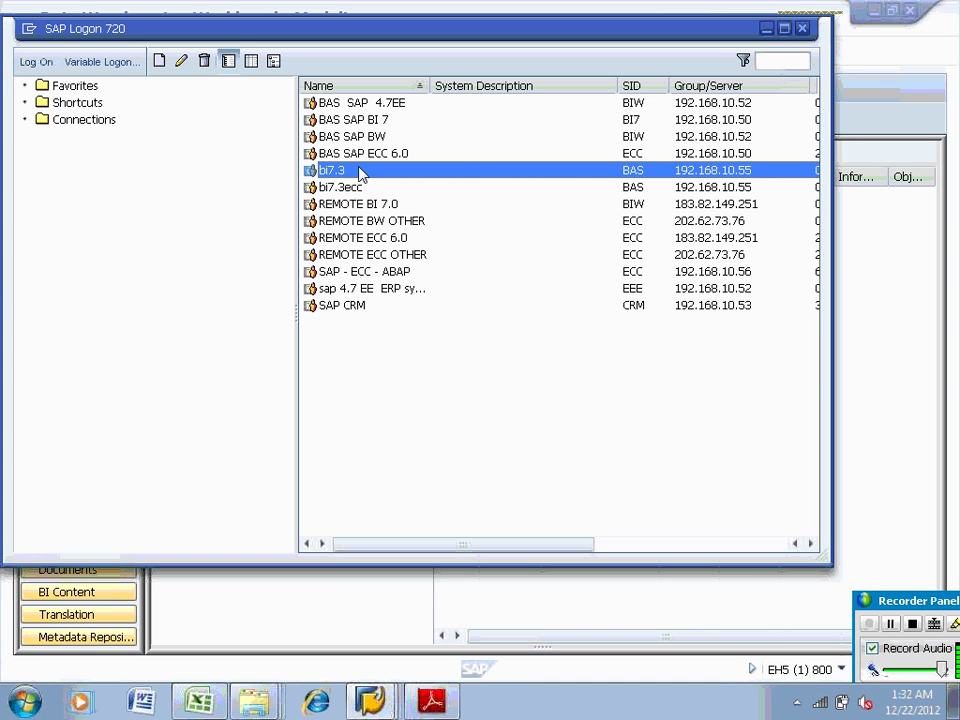
key(Return)
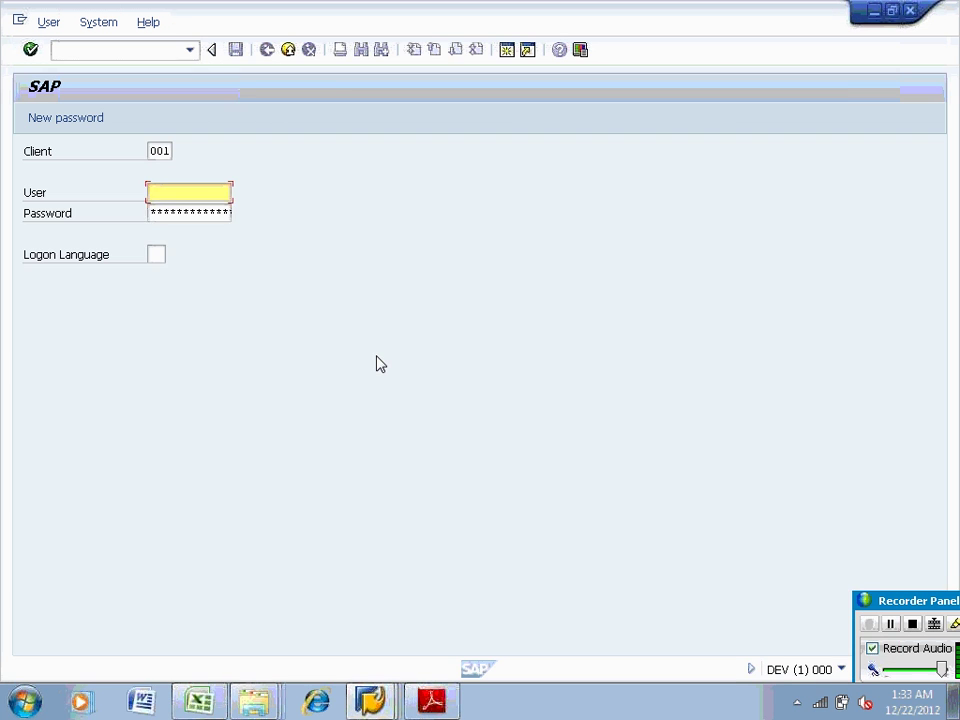
text(sapuser)
key(Tab)
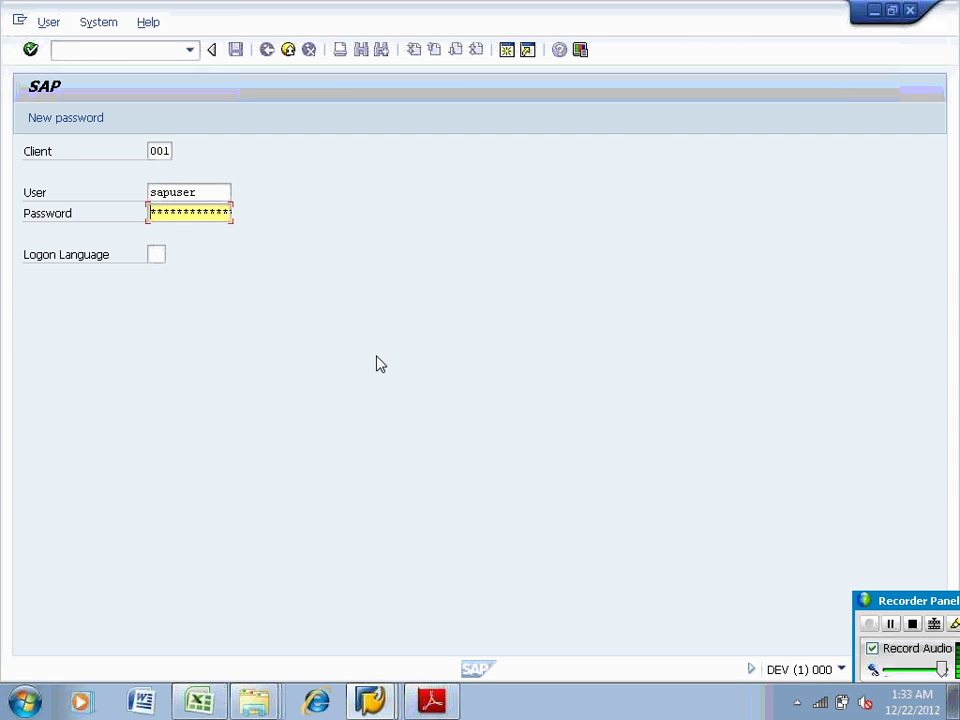
text(password)
key(Return)
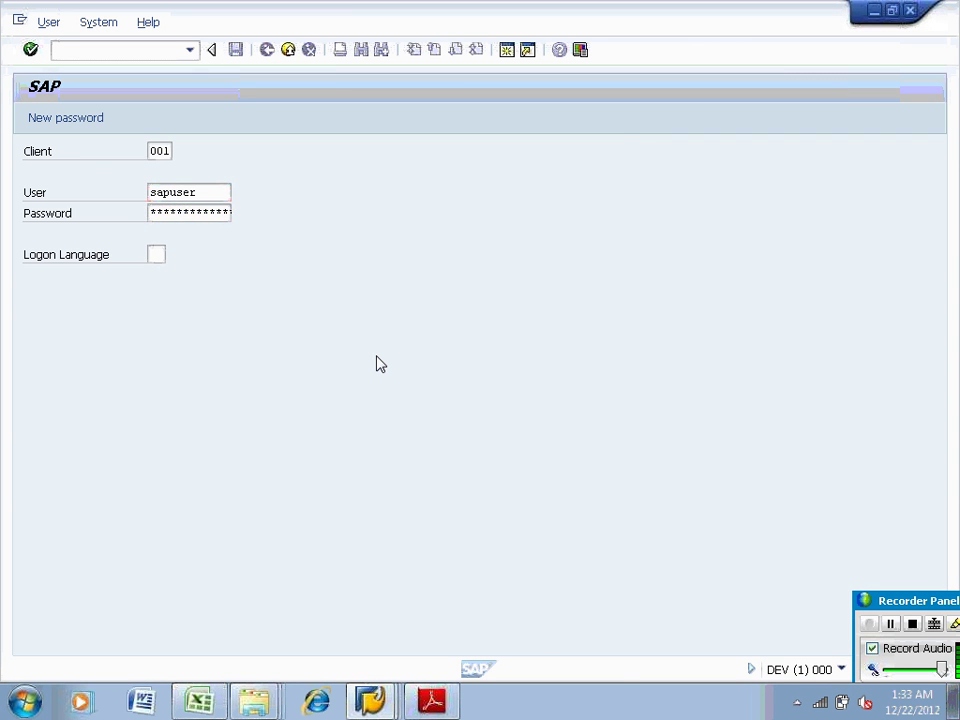
click(233, 386)
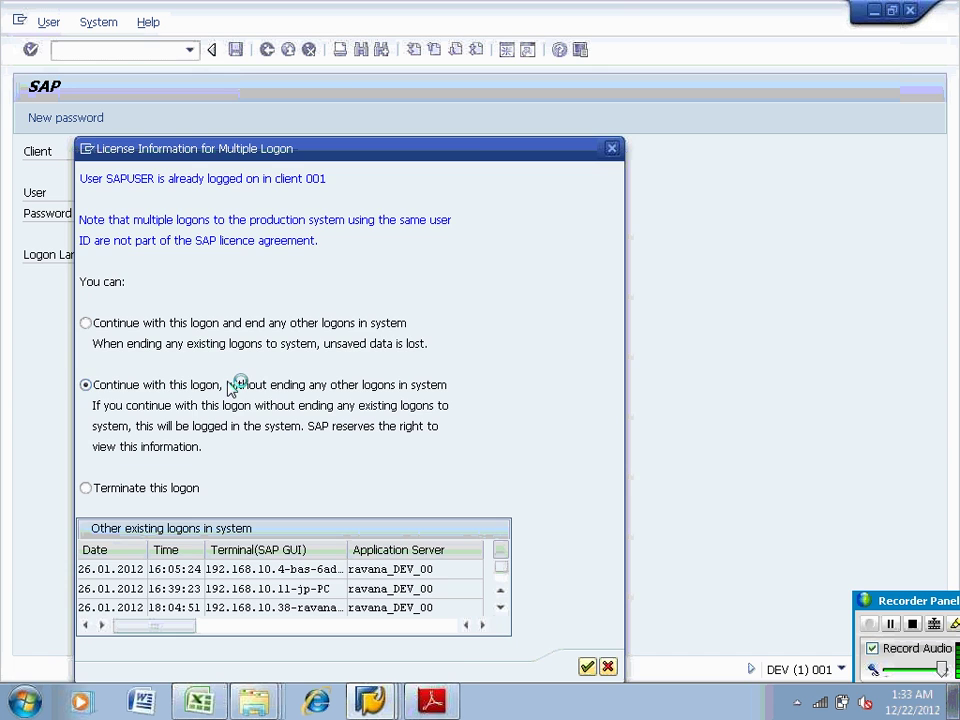
key(Return)
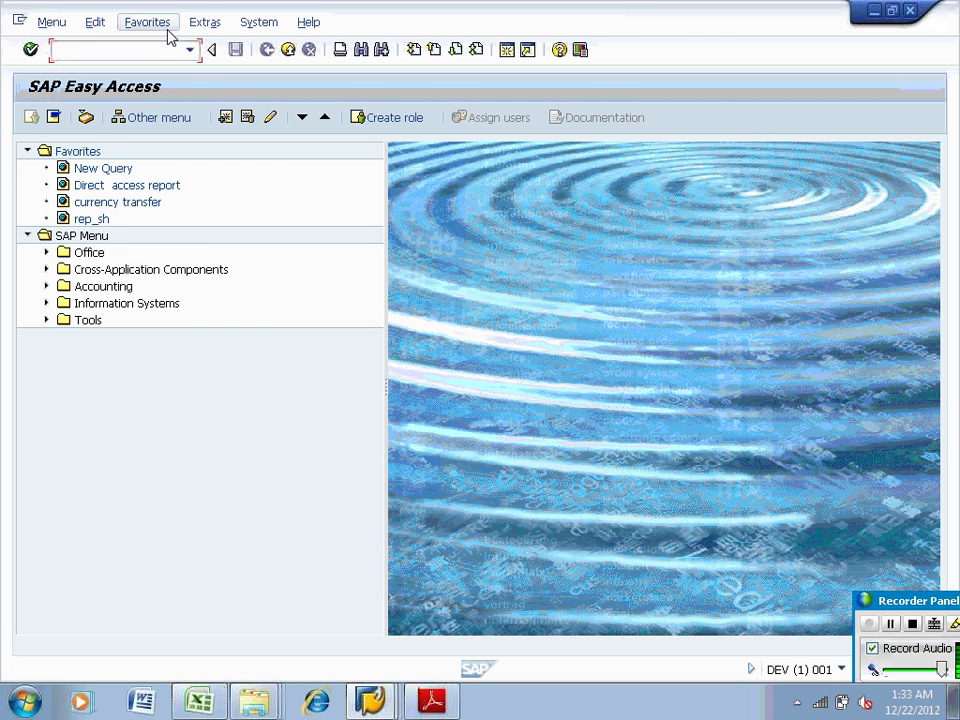
Start the Data Warehousing Workbench with rsa1 from the command history
click(190, 50)
key(Down)
key(Return)
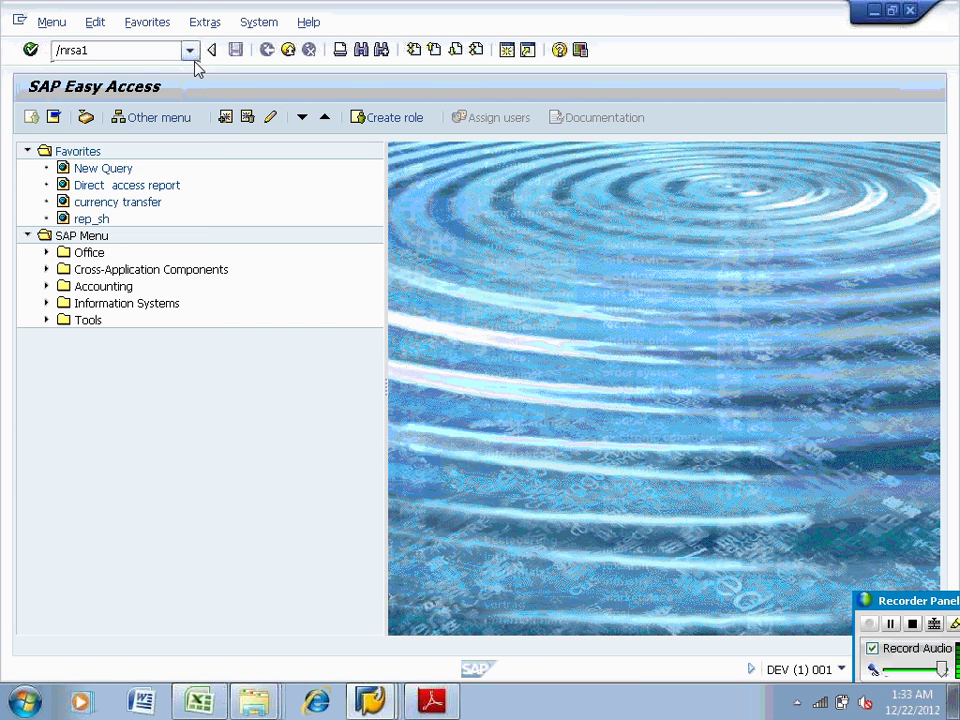
key(Return)
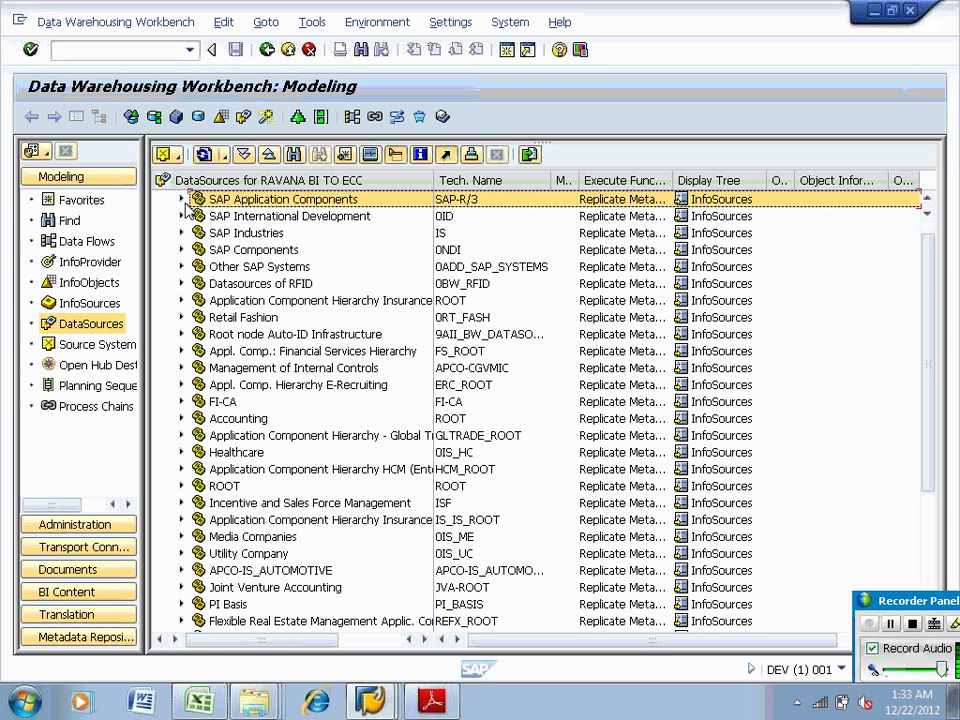
Expand SAP Application Components > Public Sector Management > Personal Budget Planning and -Execution to list 0PSM_PBC_01–08
click(181, 200)
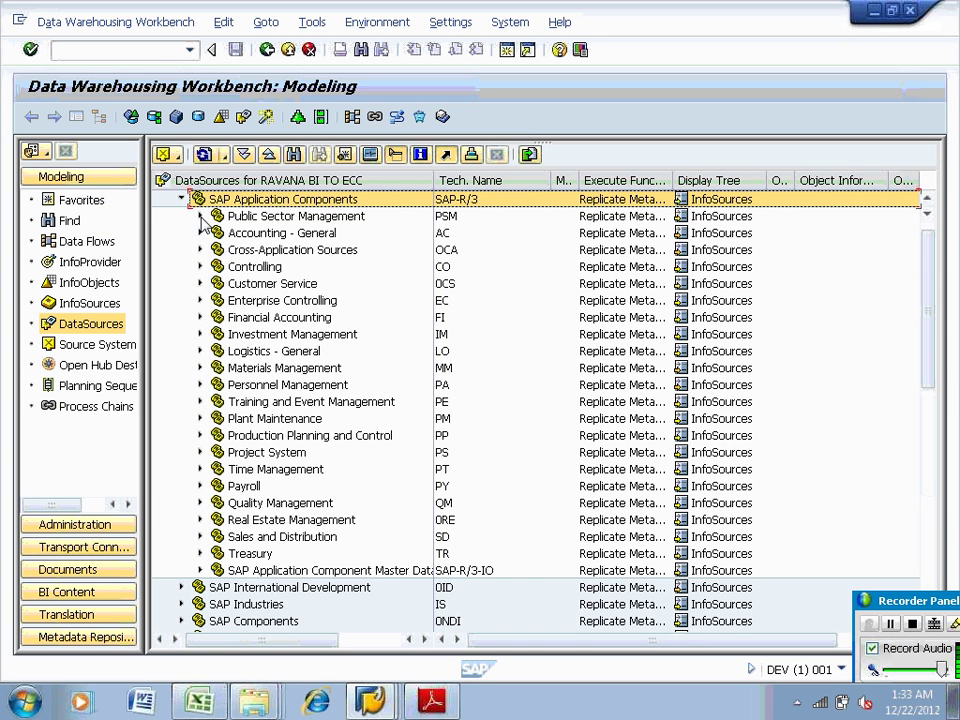
click(200, 216)
click(219, 234)
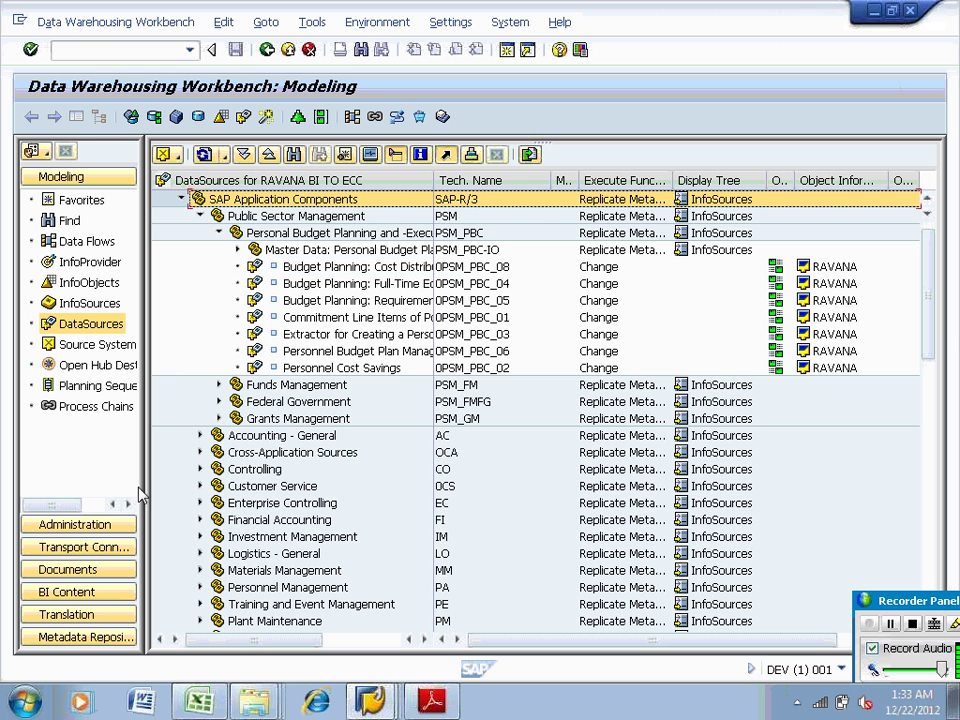
Switch back to the Change Data Transfer Process window
click(372, 703)
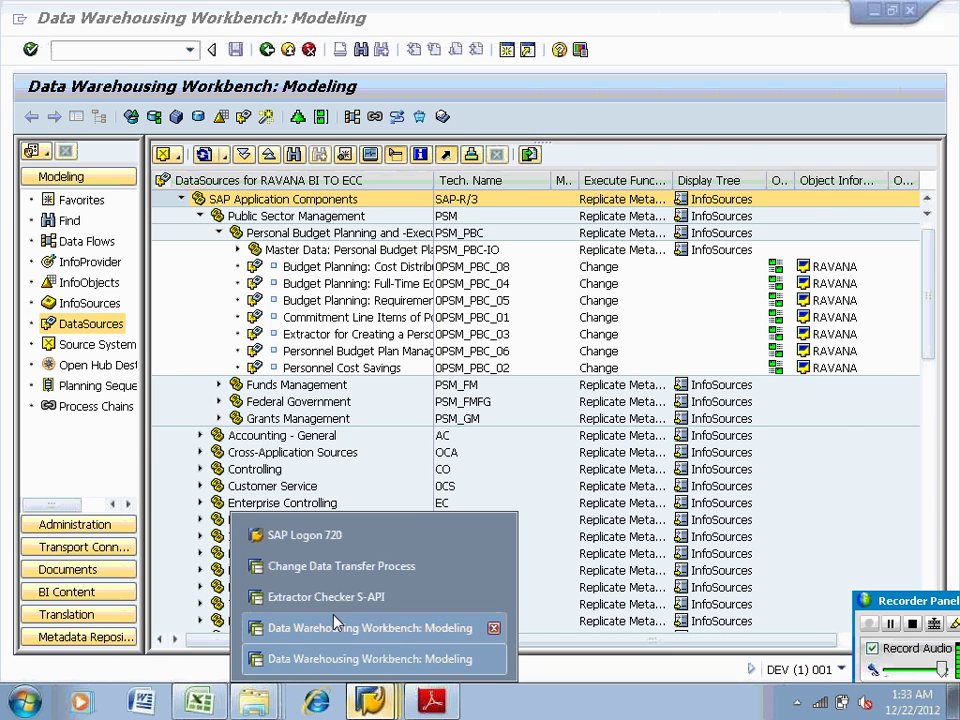
click(335, 568)
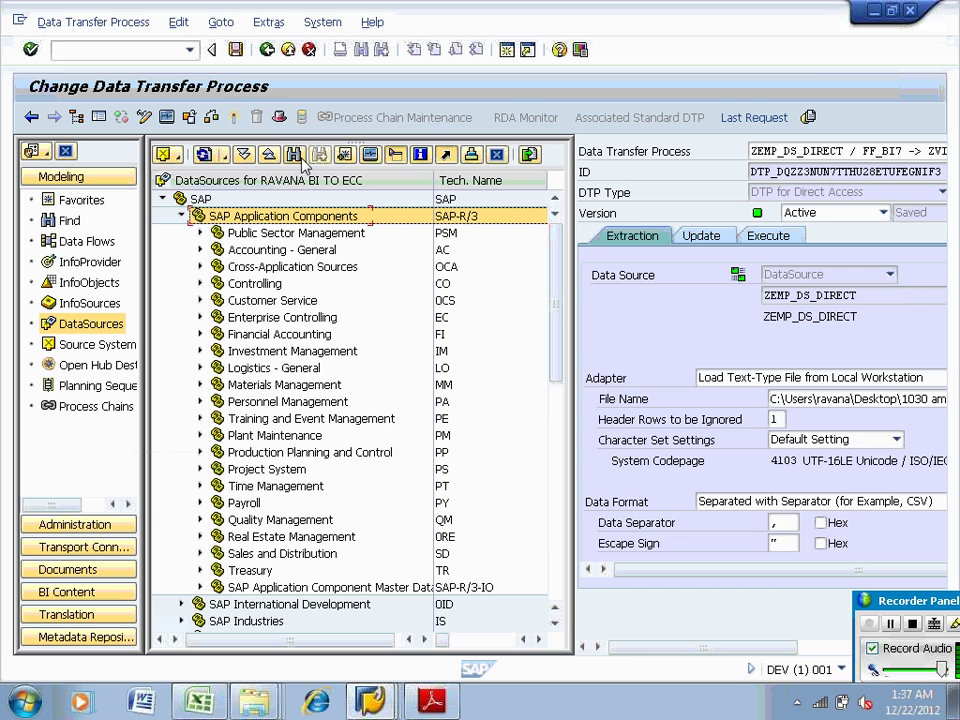
Search the DataSource tree for ZTABLE11_DS, pasting the name copied from the Extractor Checker
click(293, 154)
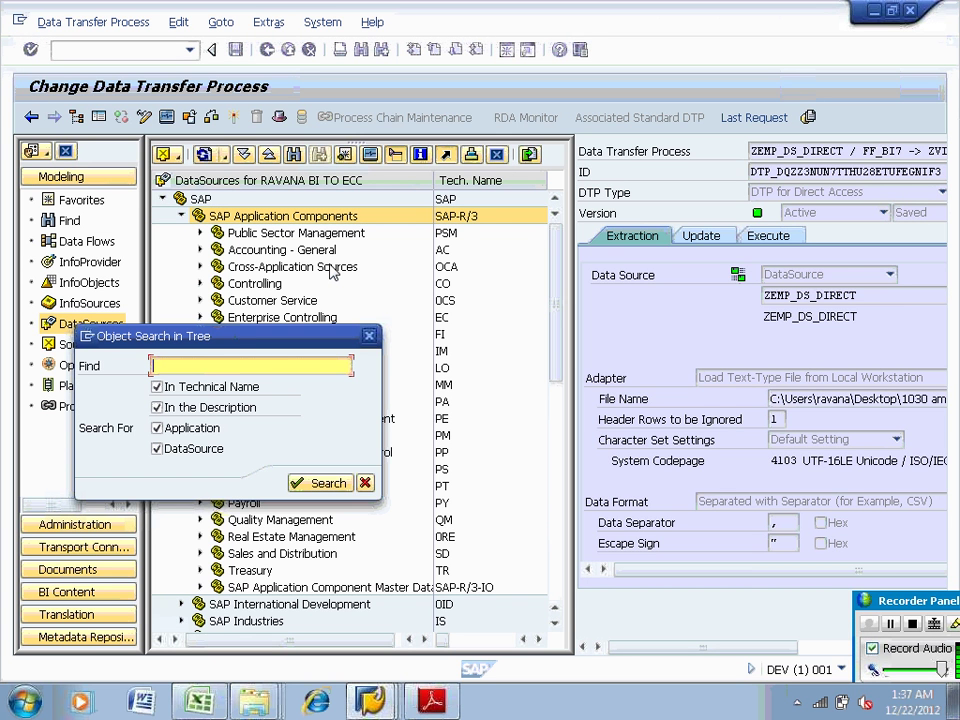
text(ze)
key(BackSpace)
click(383, 703)
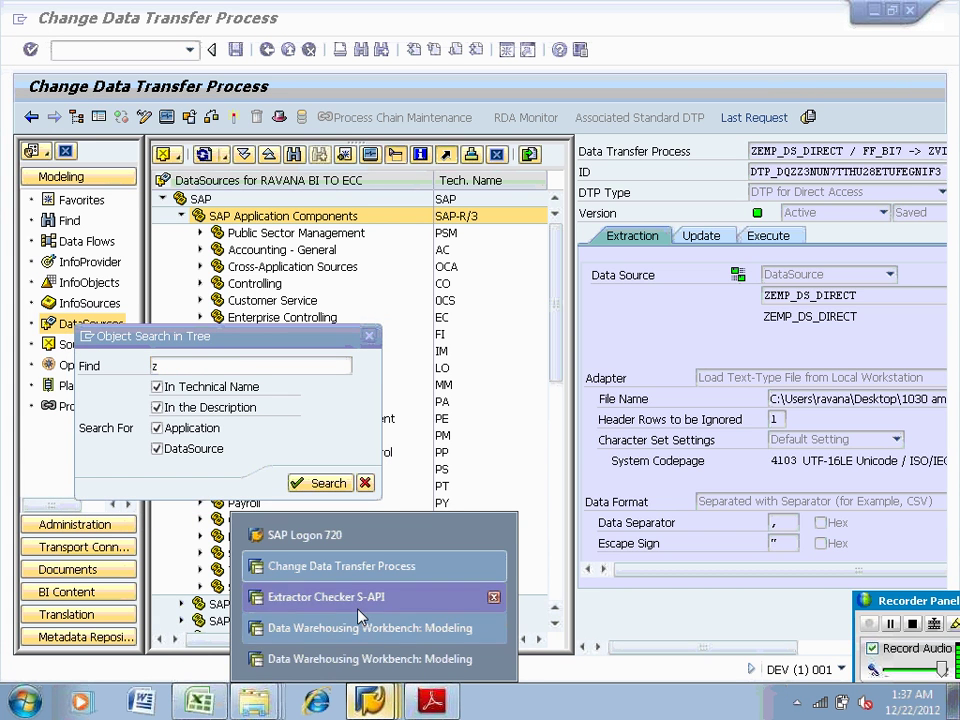
click(330, 597)
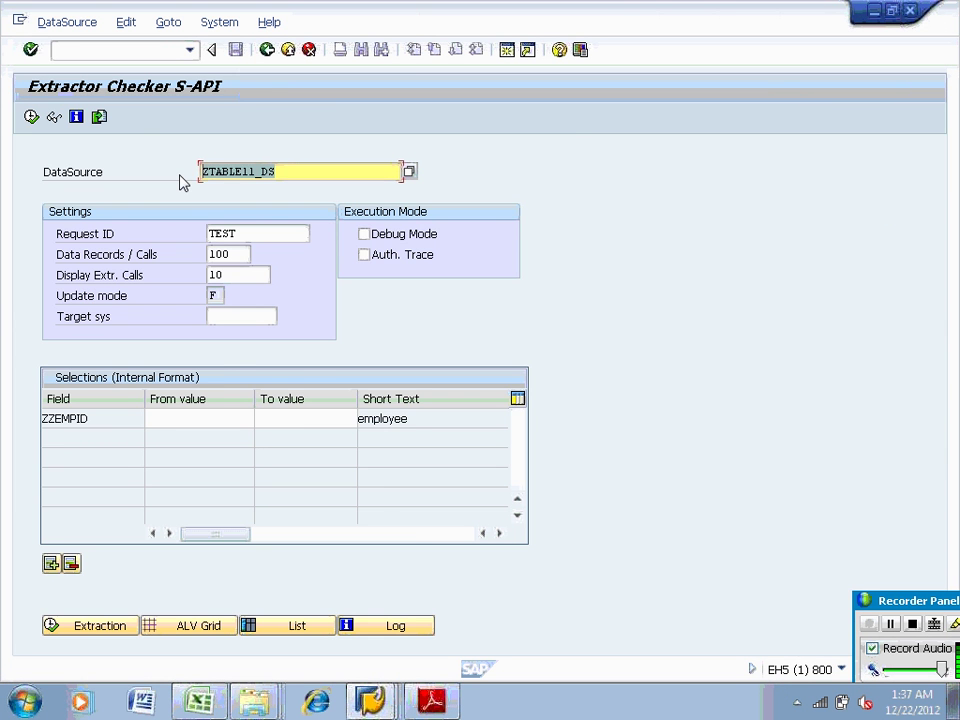
key(alt+Tab)
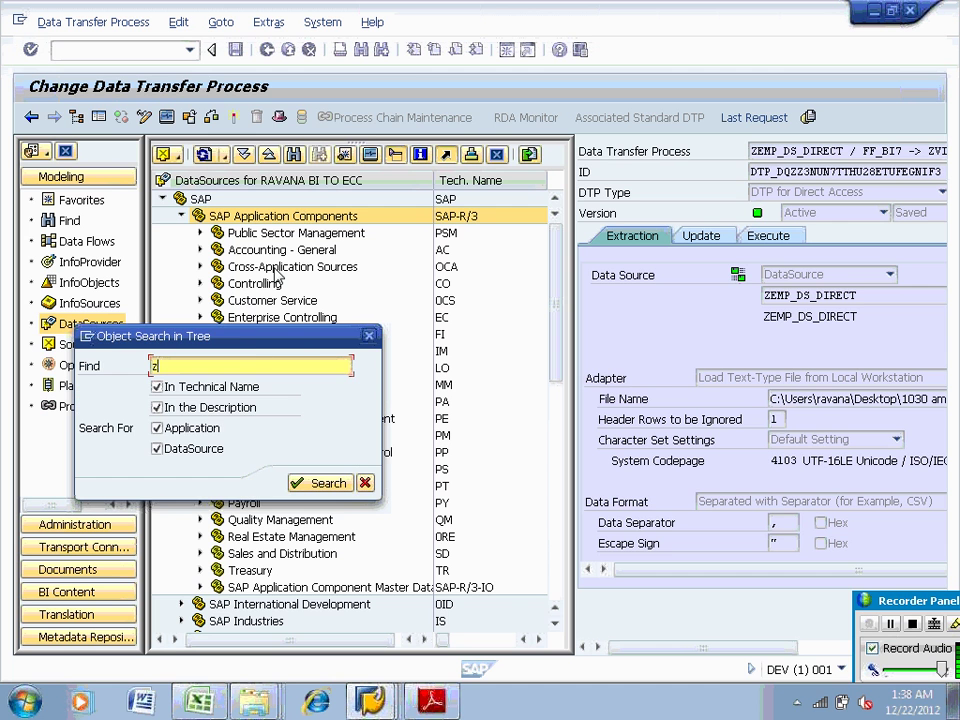
key(BackSpace)
text(ZTABLE11_DS)
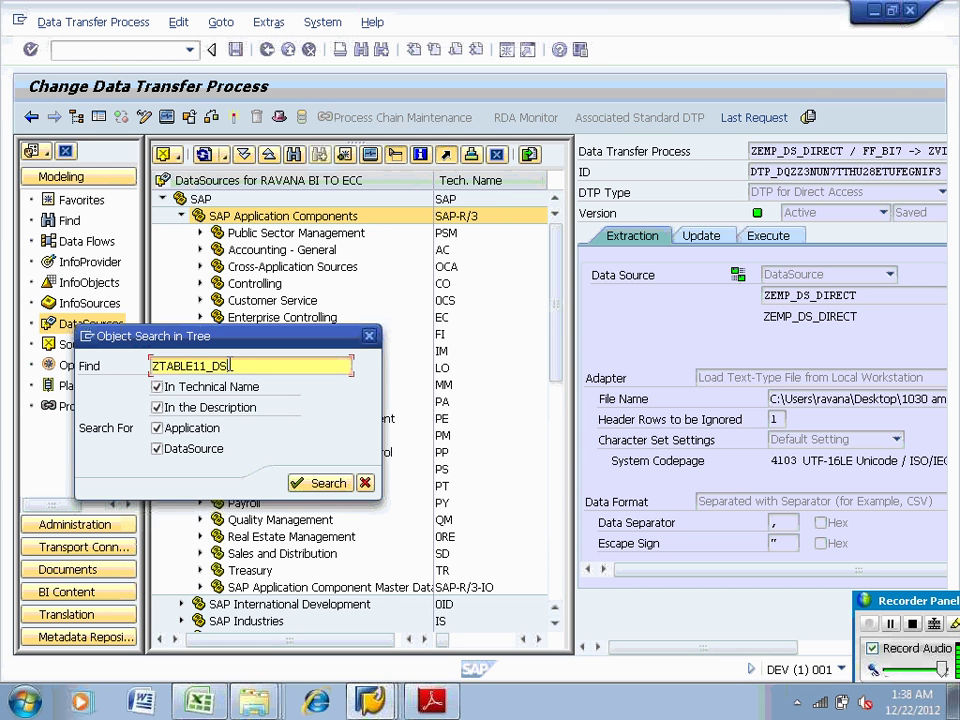
key(Return)
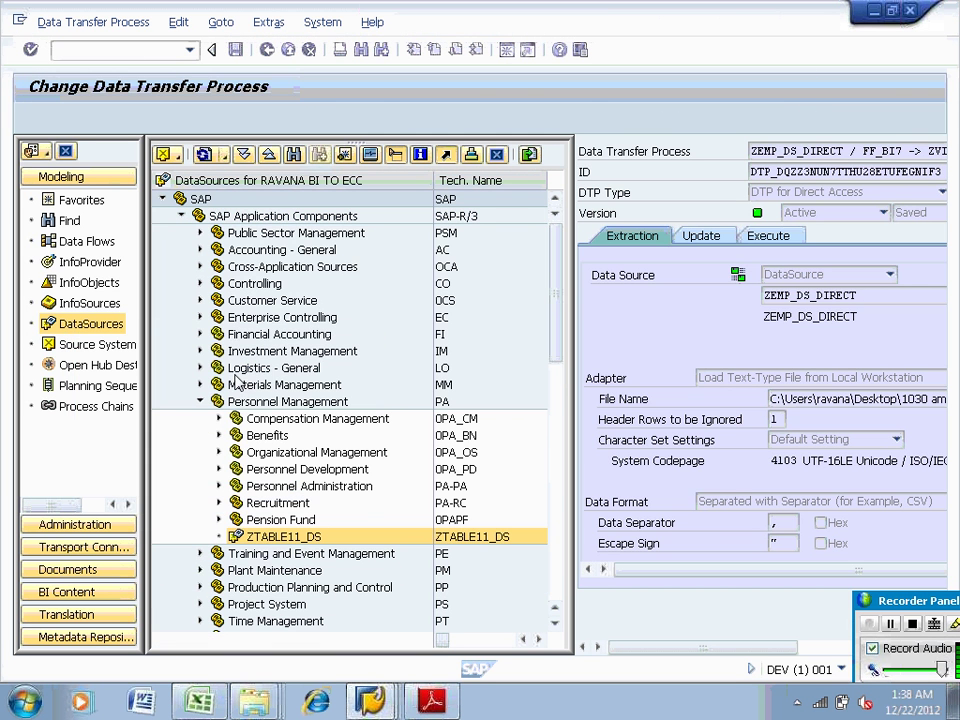
Open the found ZTABLE11_DS DataSource and switch it into change mode
click(256, 538)
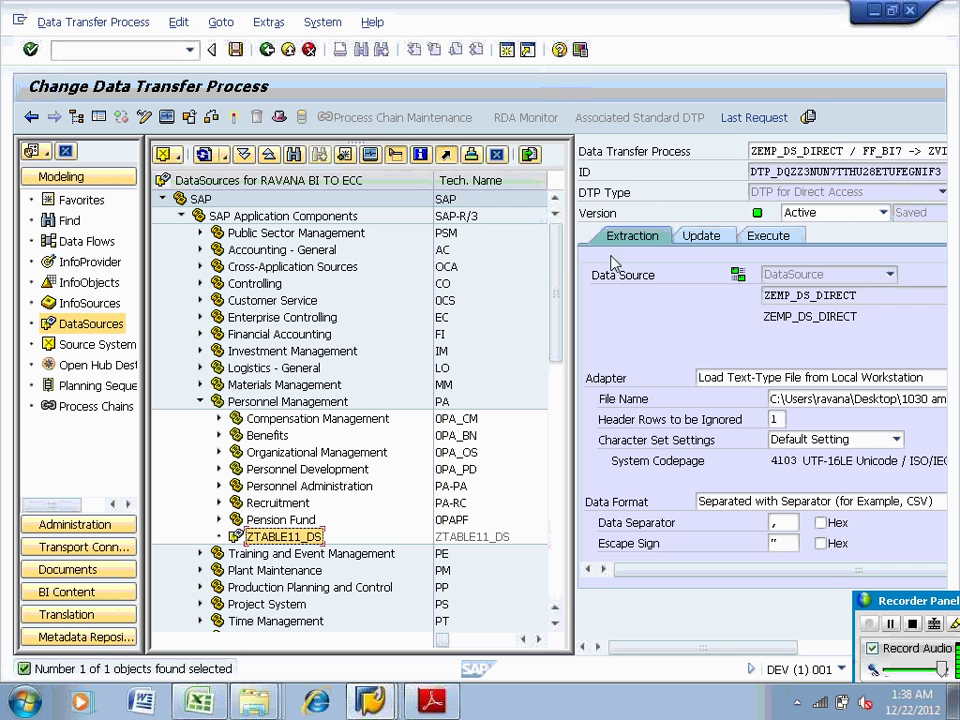
drag(572, 272, 831, 265)
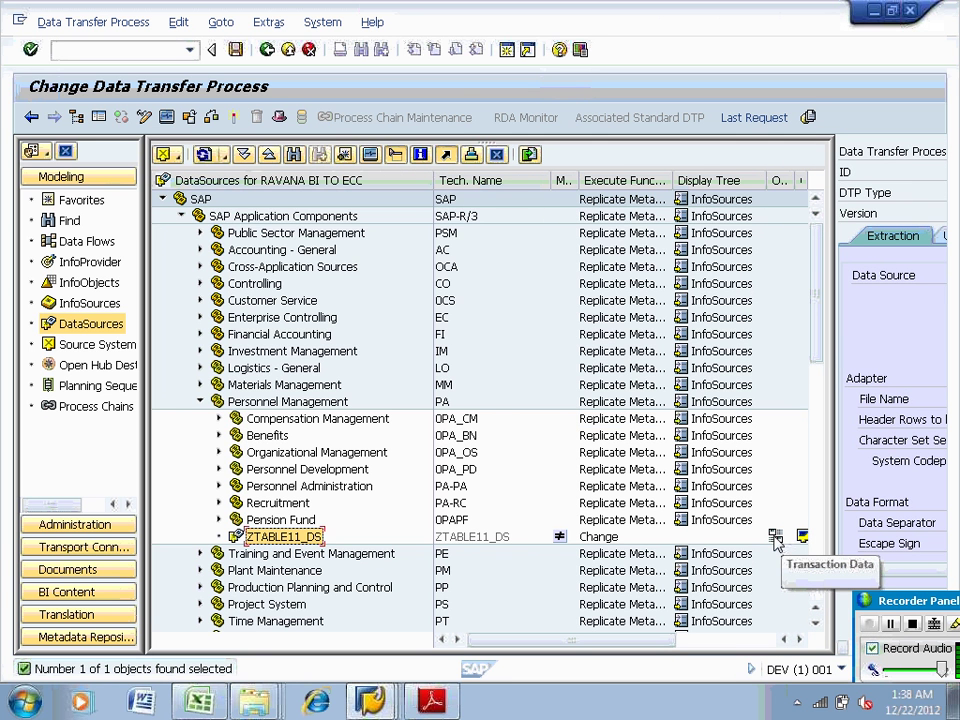
double_click(290, 537)
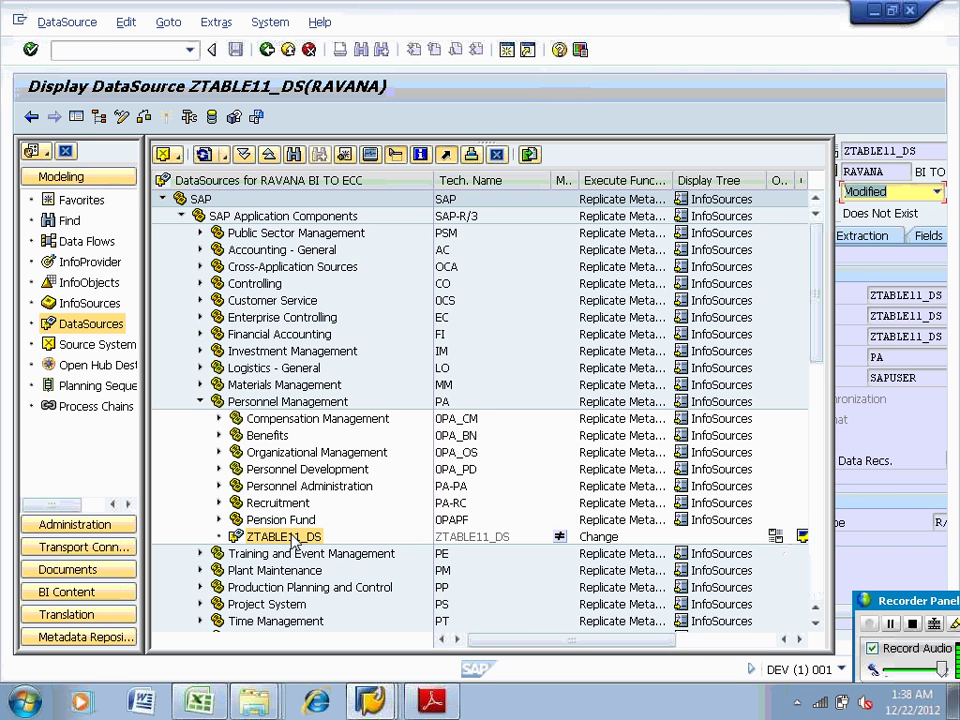
drag(830, 250, 563, 232)
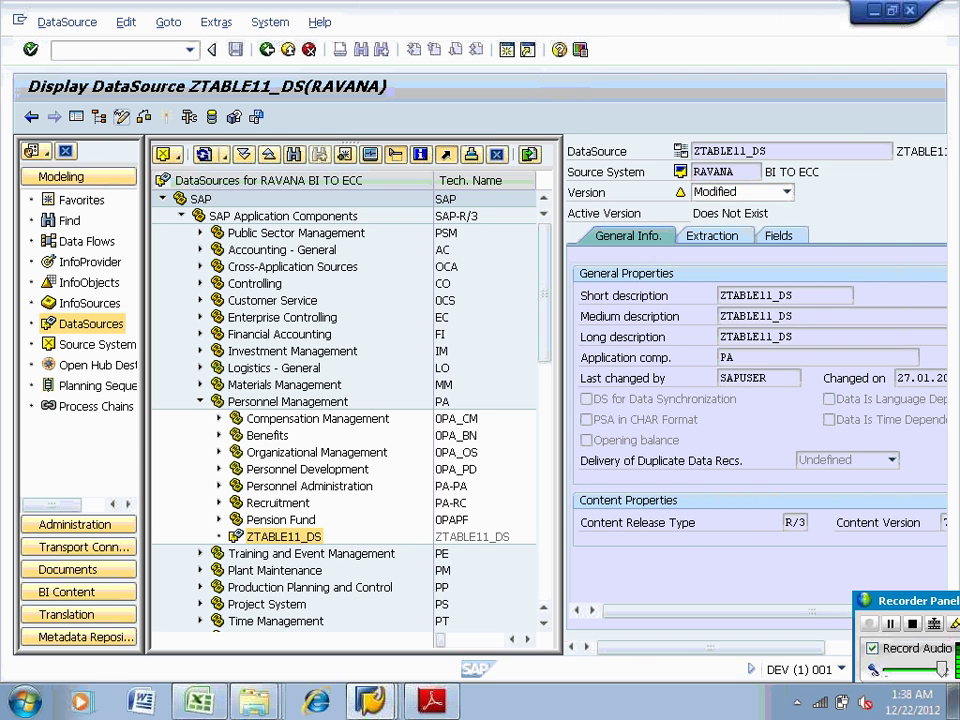
click(99, 117)
Activate ZTABLE11_DS, check the log's red error about the unmaintained BW RFC destination, then close it
click(170, 117)
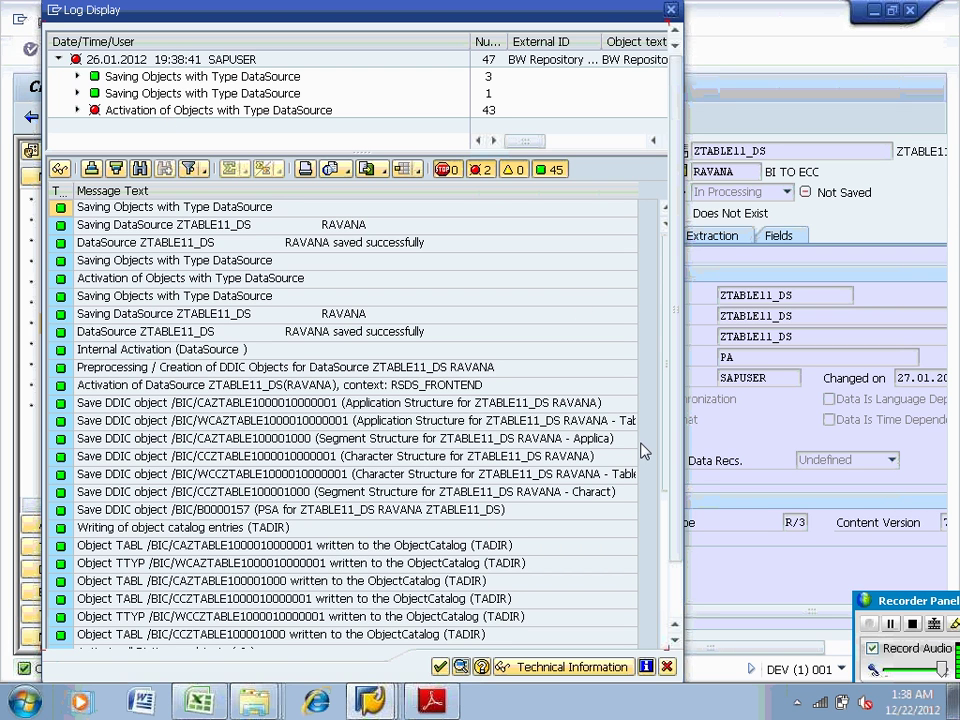
drag(674, 292, 674, 222)
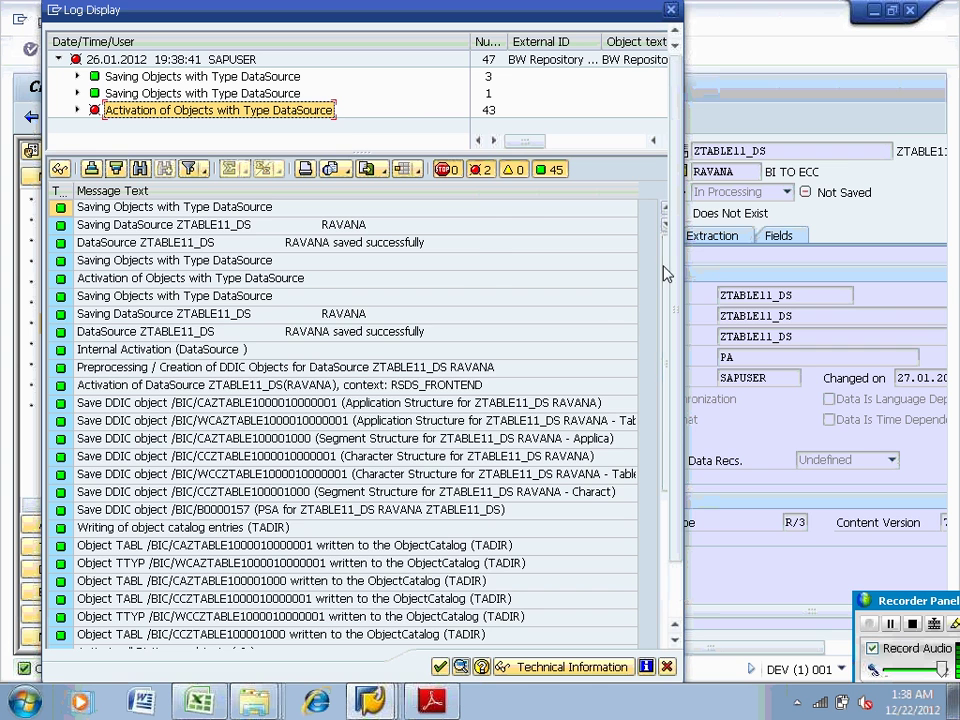
scroll(669, 446, down, 6)
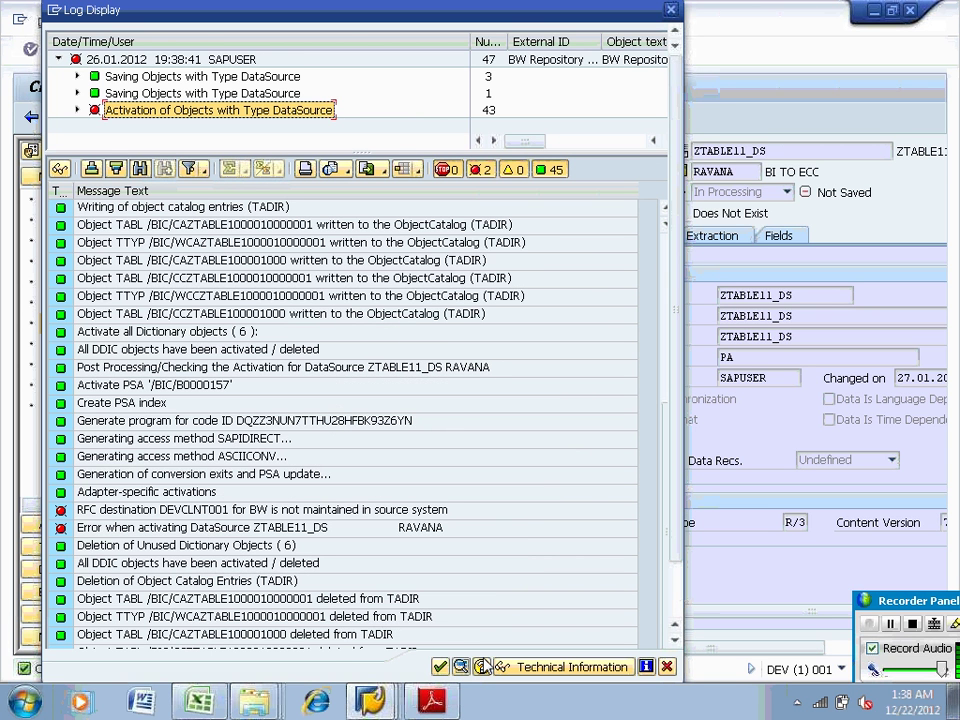
click(323, 531)
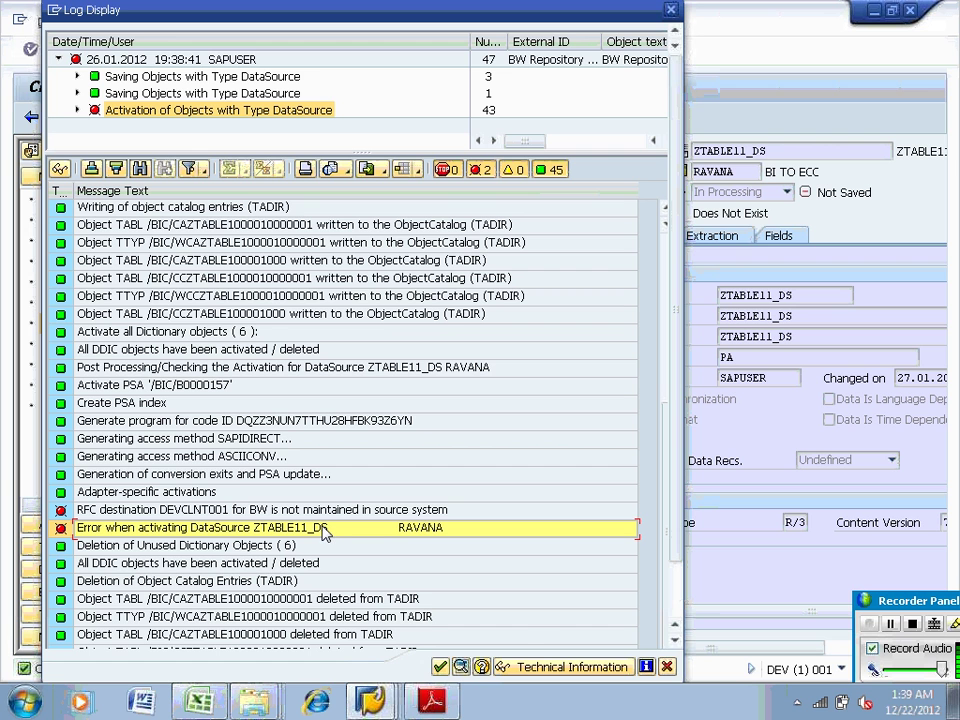
click(440, 666)
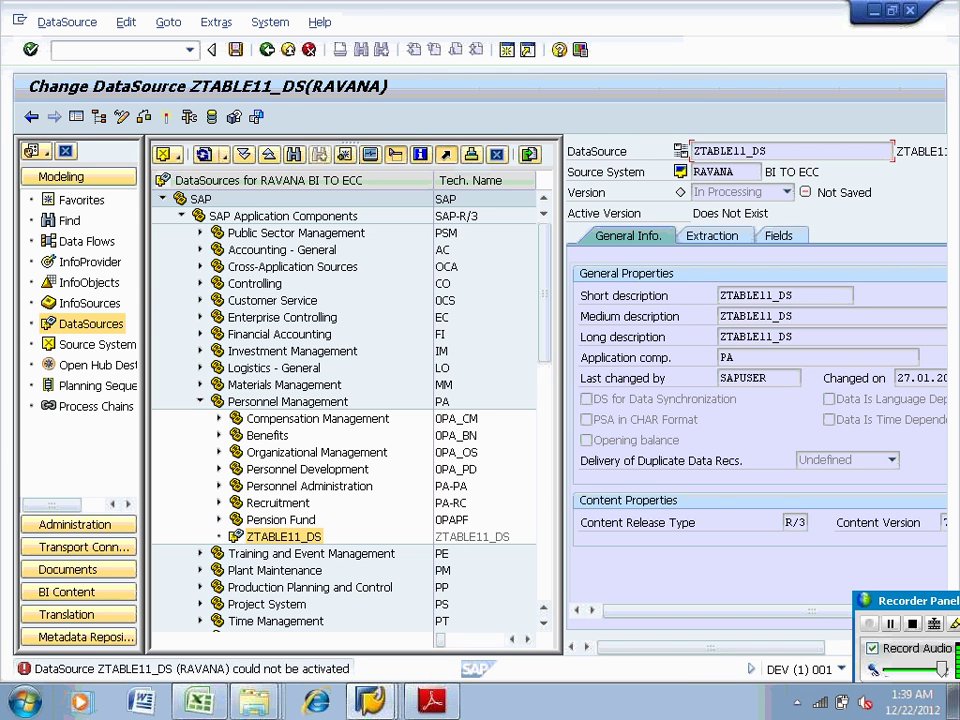
Bring SAP Logon 720 forward from the taskbar and browse the BAS SAP BI 7 and REMOTE BW OTHER connections
click(370, 700)
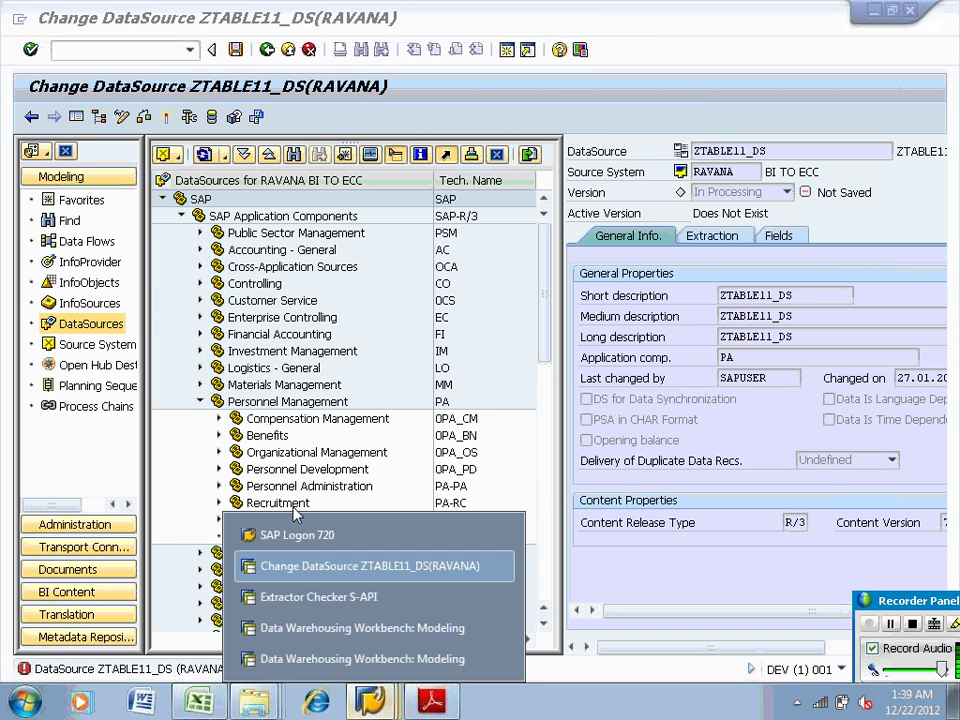
click(296, 535)
click(366, 122)
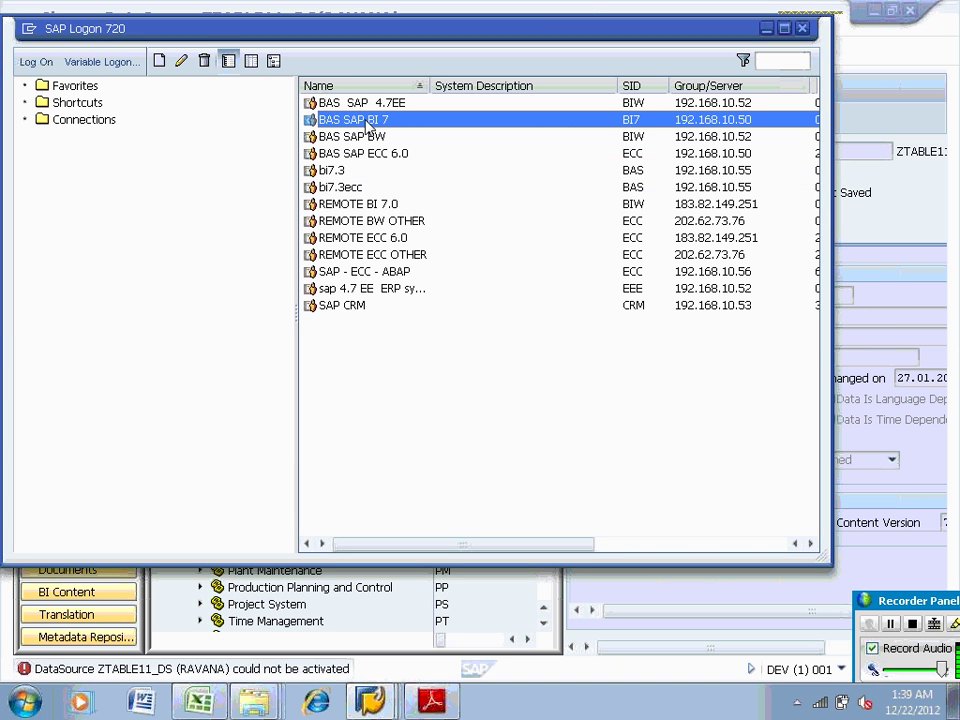
click(670, 221)
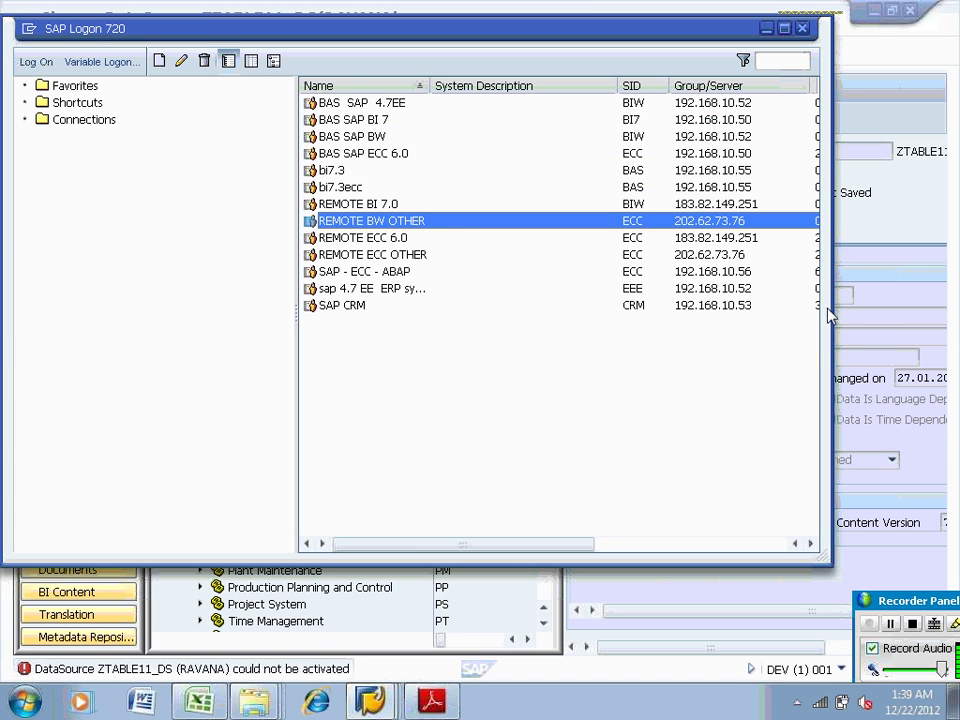
click(831, 320)
Resize the SAP Logon window and select the REMOTE ECC OTHER connection
drag(830, 328, 914, 331)
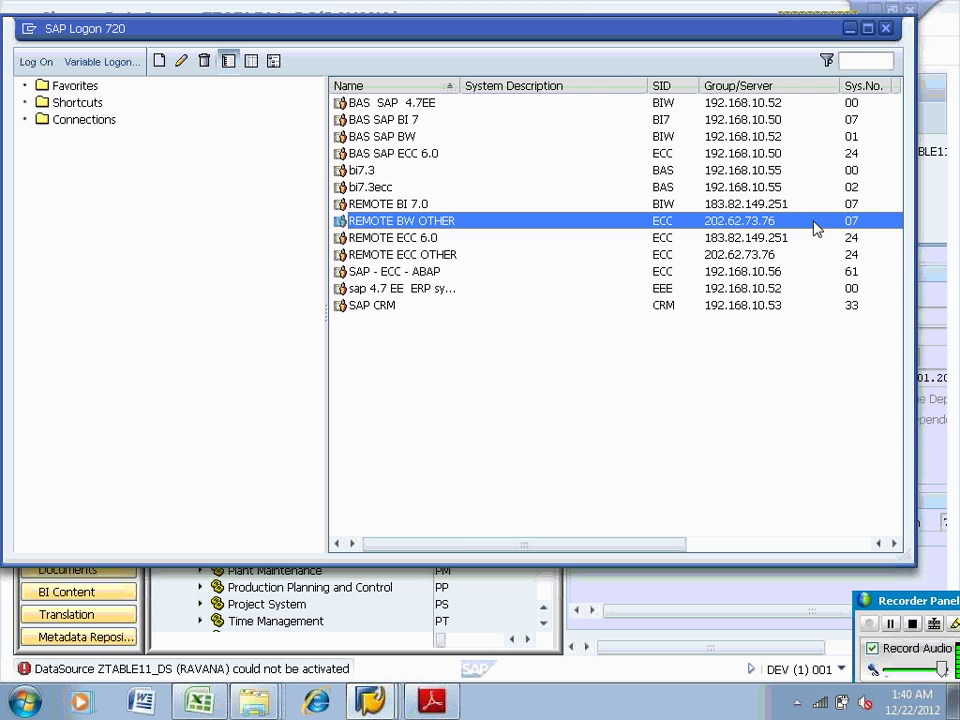
drag(915, 270, 832, 315)
click(802, 256)
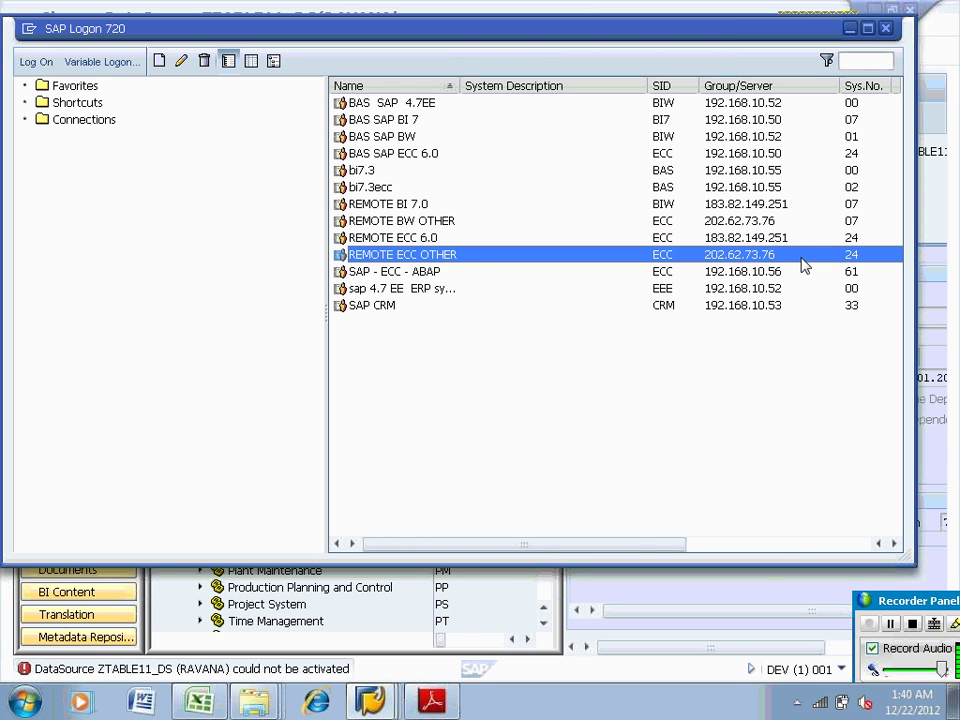